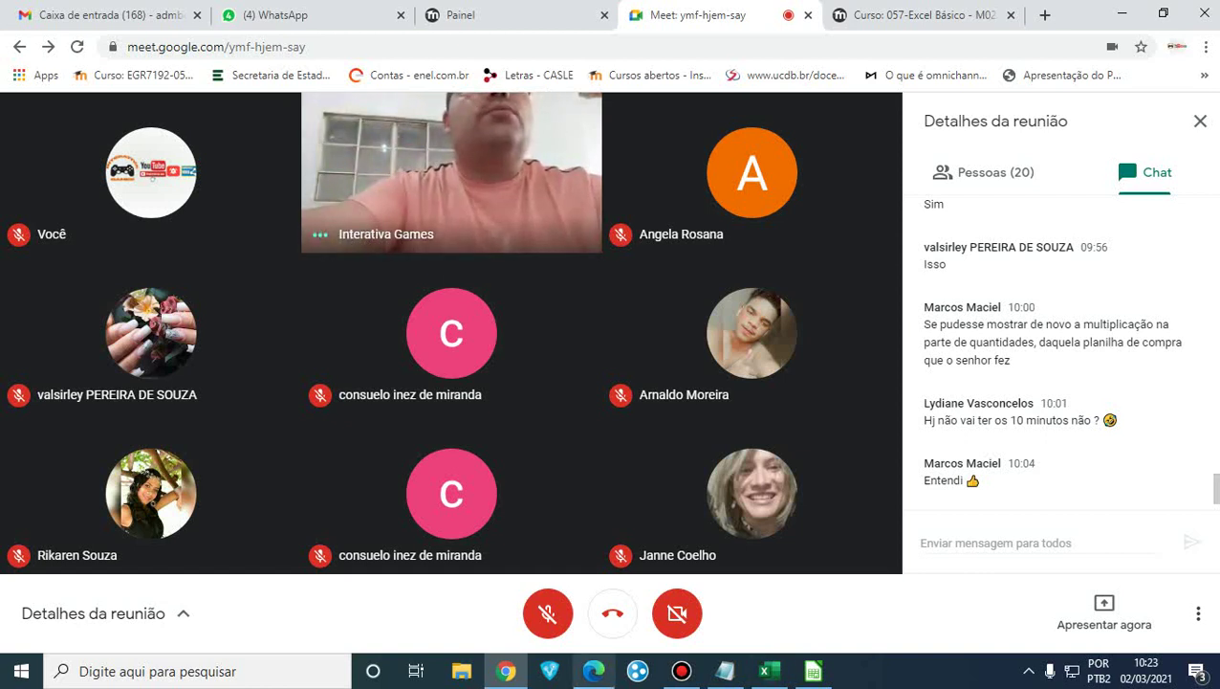
# Switch to LibreOffice Calc and close the untitled spreadsheet without saving its changes.
pyautogui.click(813, 671)
pyautogui.click(1202, 9)
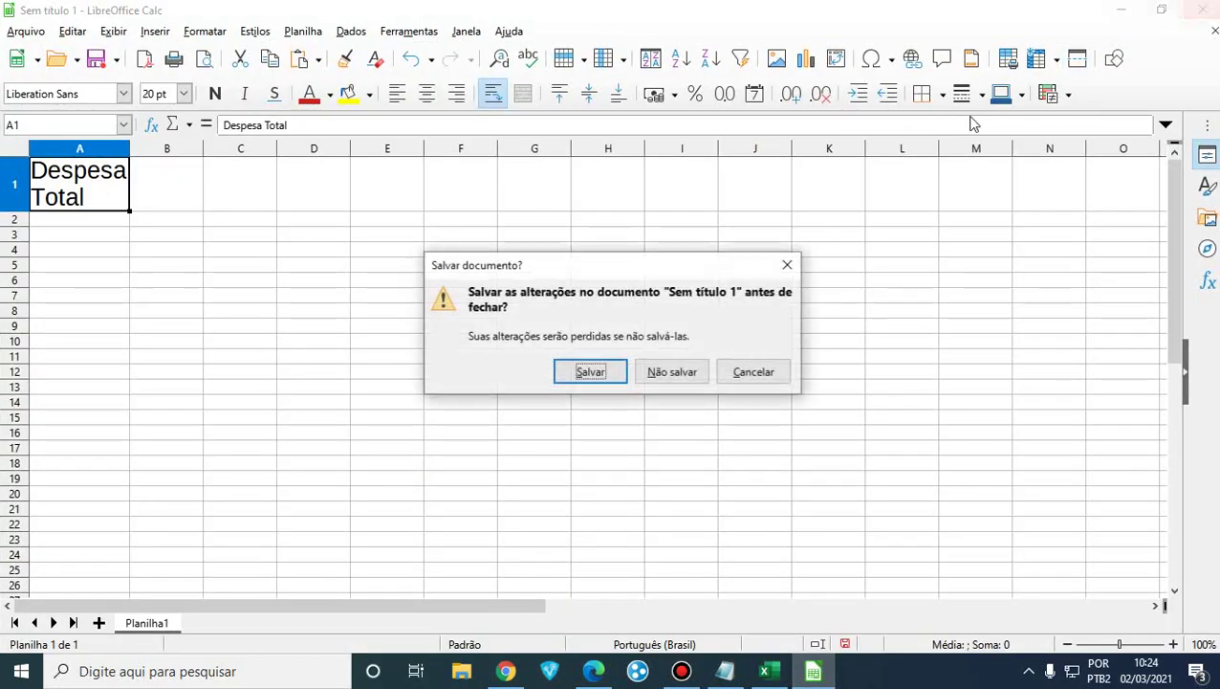
pyautogui.click(675, 376)
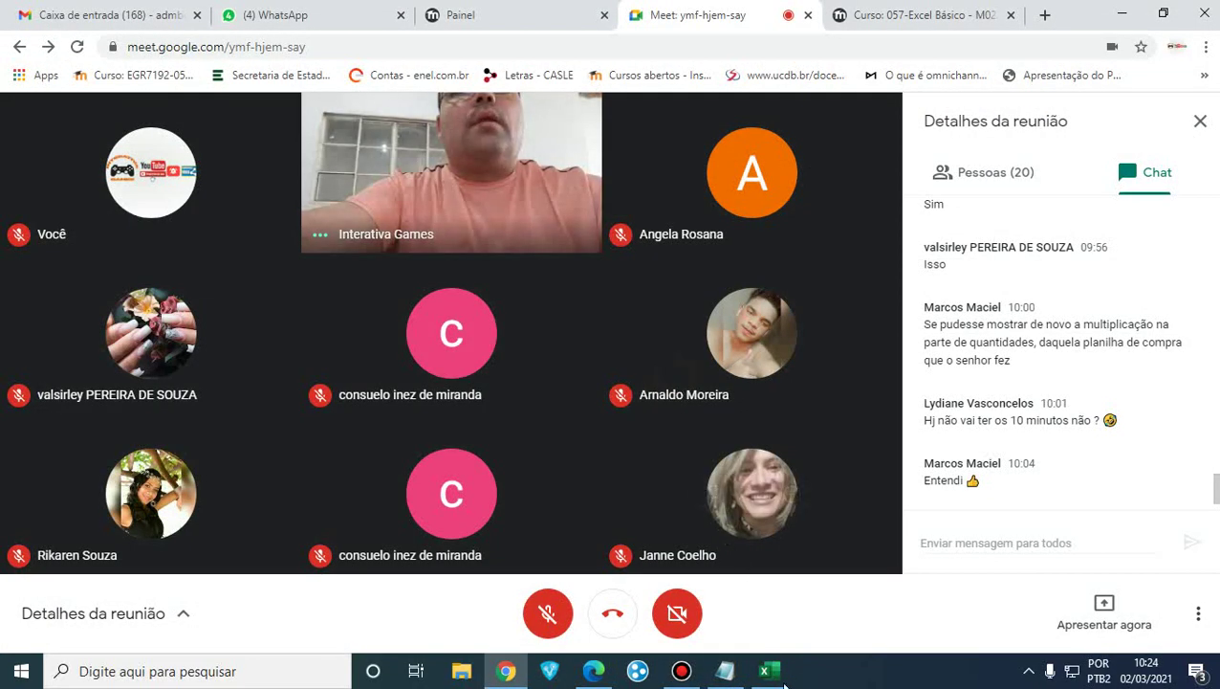
# Review the page 17 topic "Inserindo dados em uma planilha do Excel" in the Notepad file 1.txt, and minimize it.
pyautogui.click(726, 679)
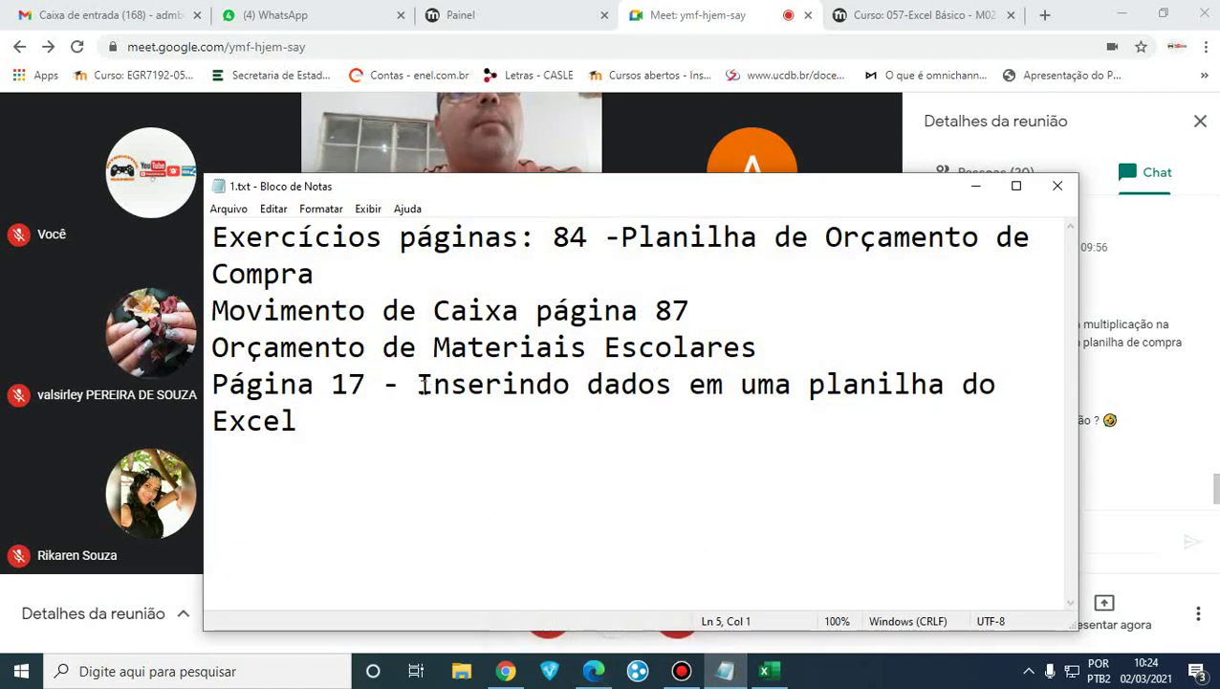
pyautogui.moveTo(413, 382); pyautogui.dragTo(451, 418)
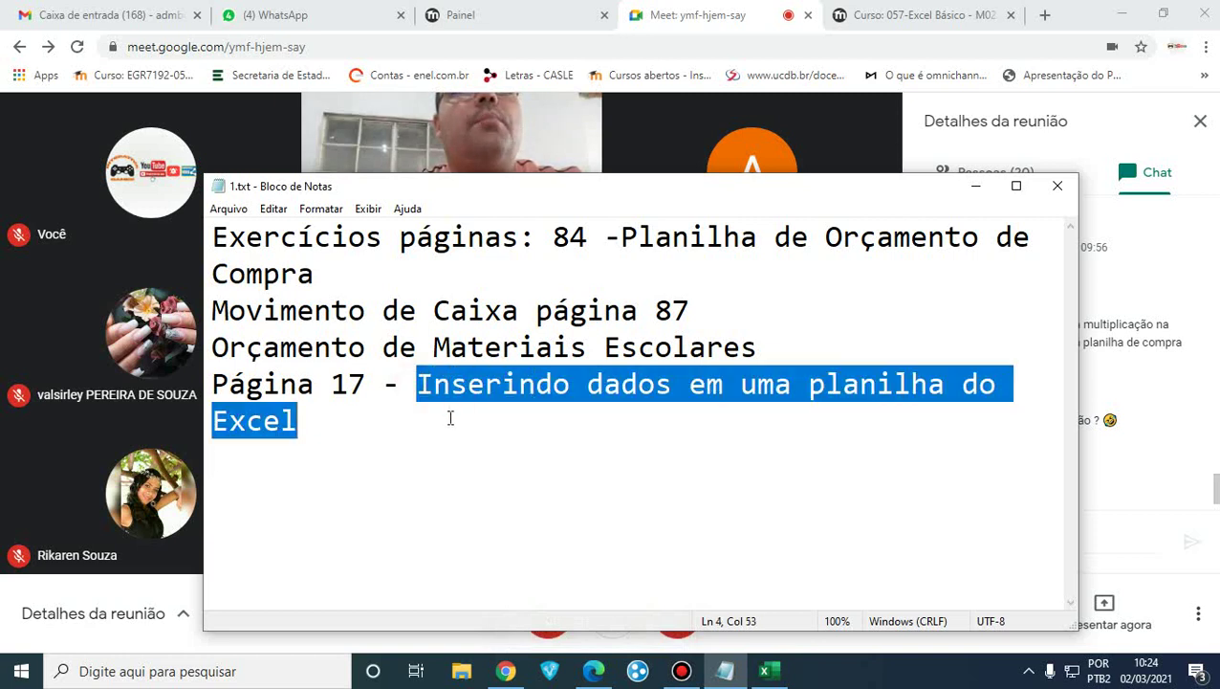
pyautogui.click(975, 186)
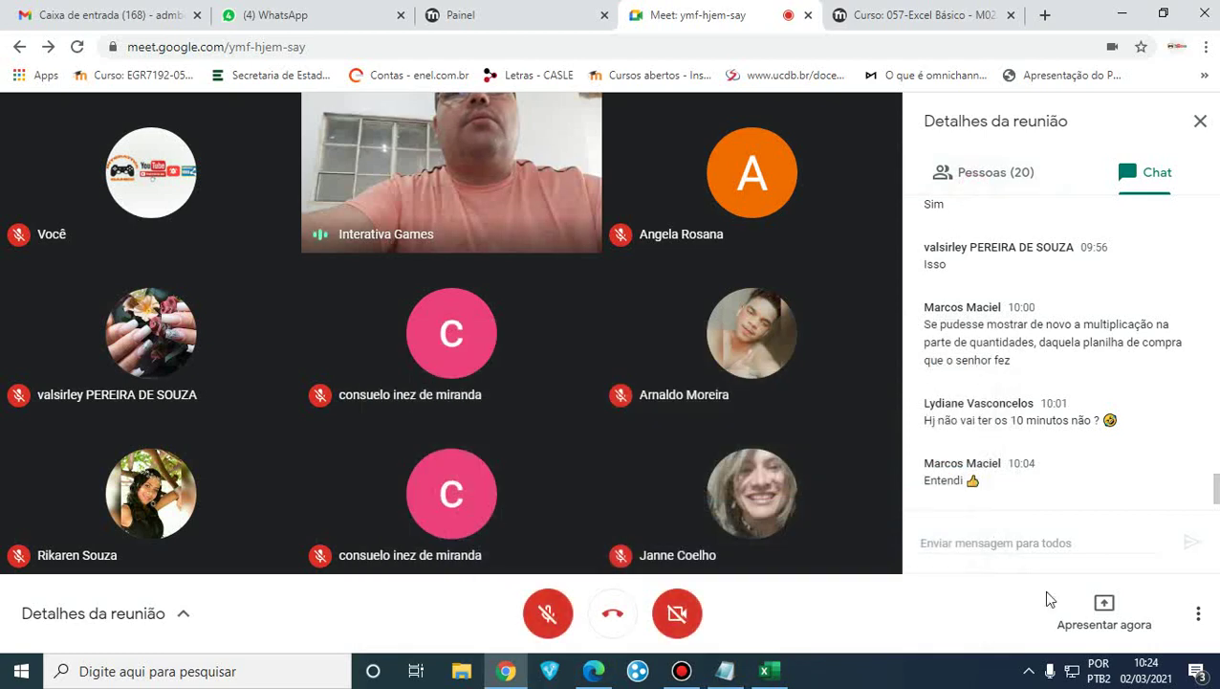
# Present the entire screen in the Google Meet call and hide the sharing notice.
pyautogui.click(1095, 606)
pyautogui.click(682, 671)
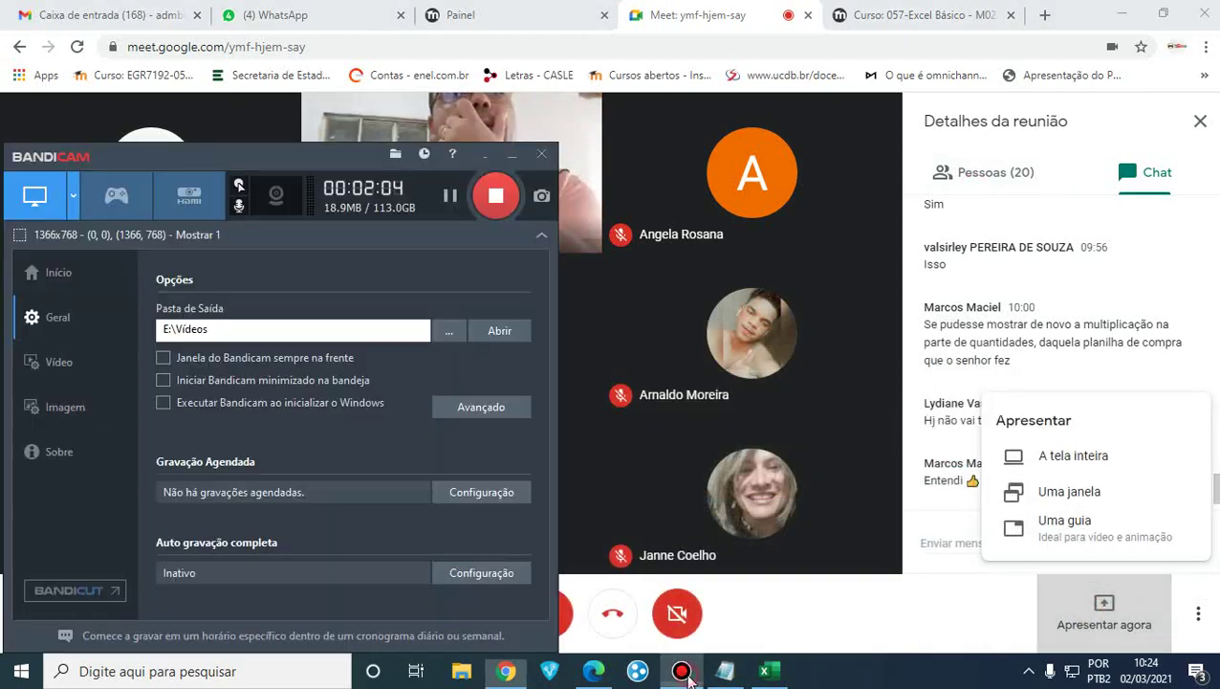
pyautogui.click(1062, 462)
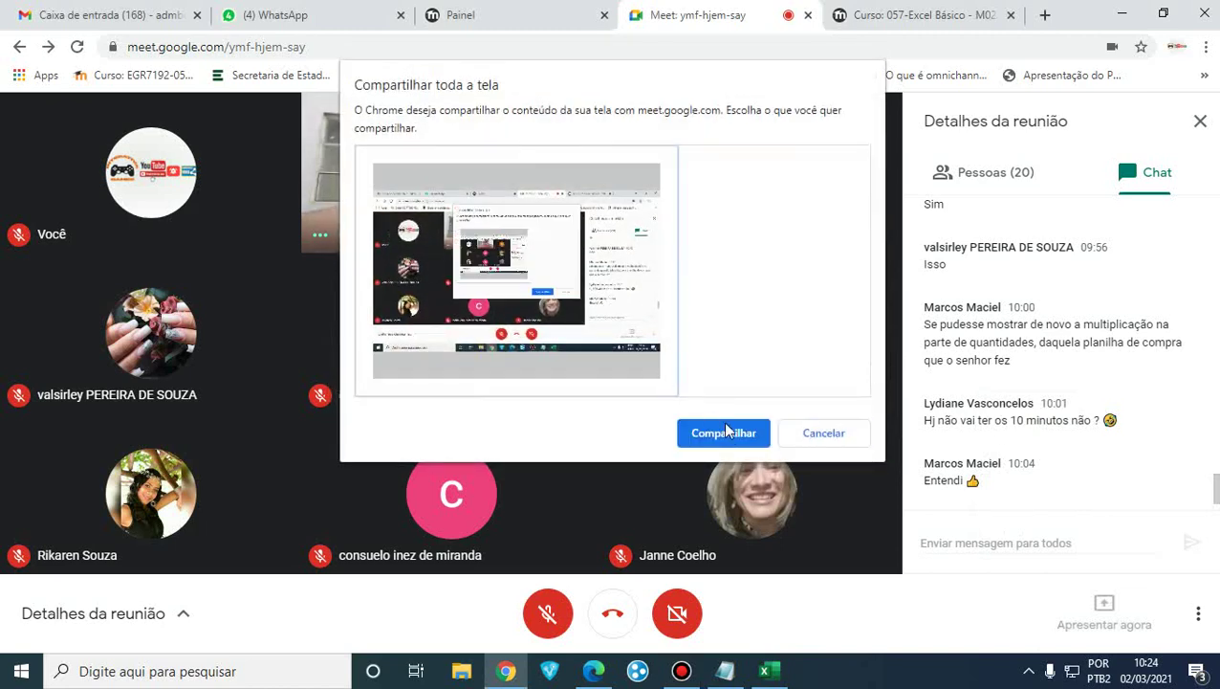
pyautogui.click(727, 432)
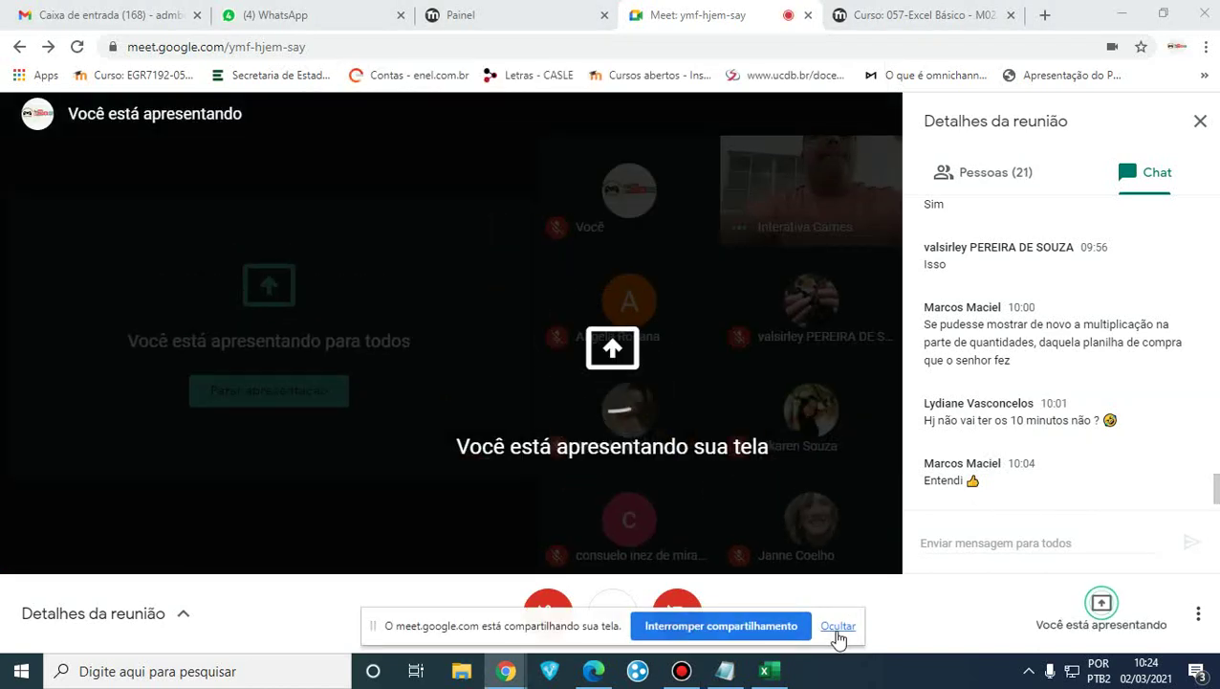
pyautogui.click(838, 626)
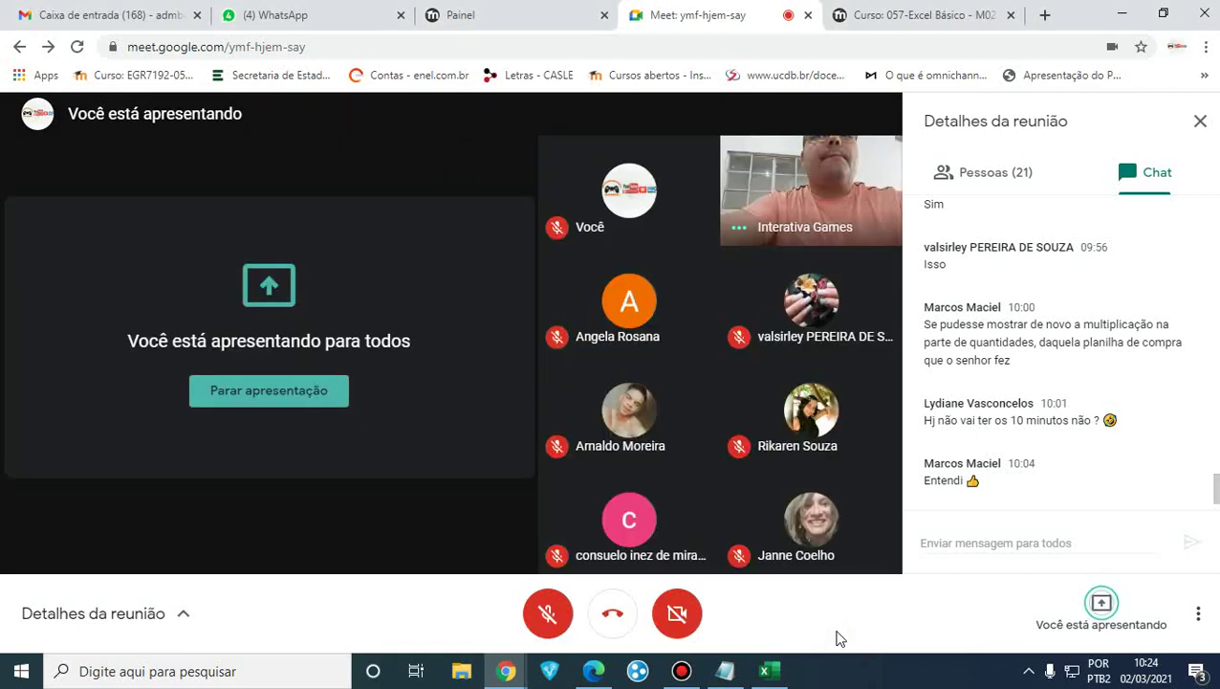
# Switch to the Excel workbook Planilha de Orçamento and add a new blank worksheet.
pyautogui.click(773, 676)
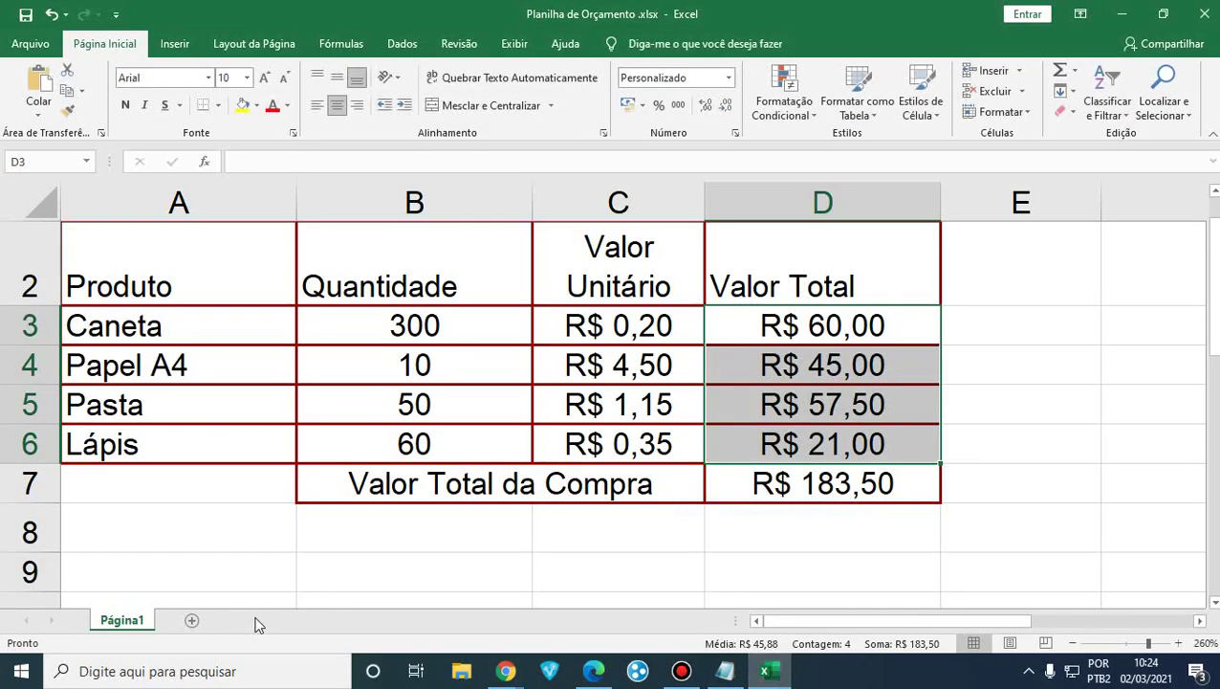
pyautogui.click(191, 620)
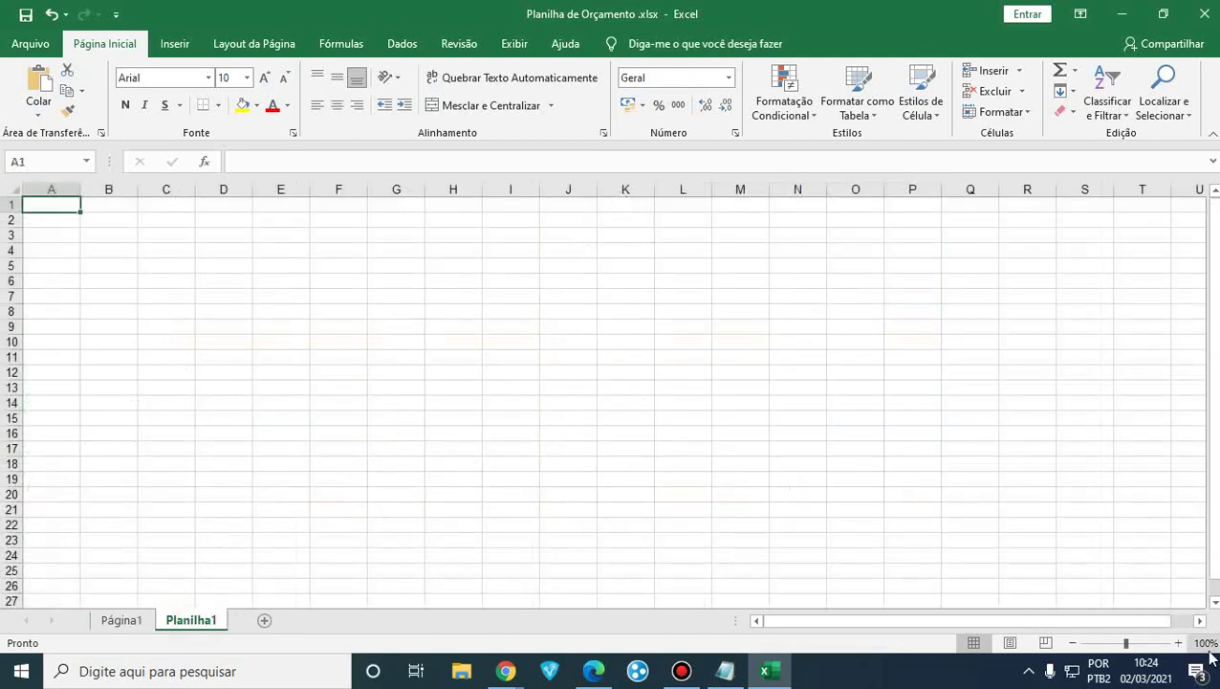
pyautogui.click(1179, 643)
pyautogui.click(1179, 643)
pyautogui.click(1179, 642)
pyautogui.click(1179, 643)
pyautogui.click(1179, 643)
pyautogui.click(1180, 642)
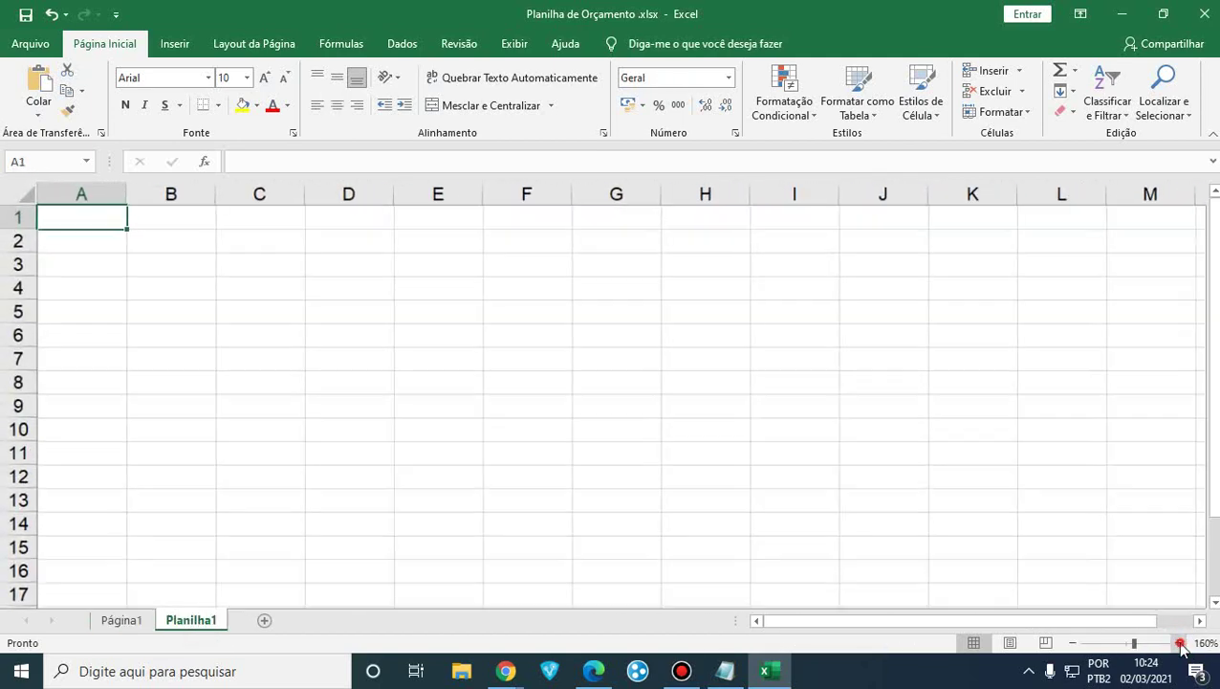
pyautogui.click(1179, 643)
pyautogui.click(1179, 643)
pyautogui.click(237, 342)
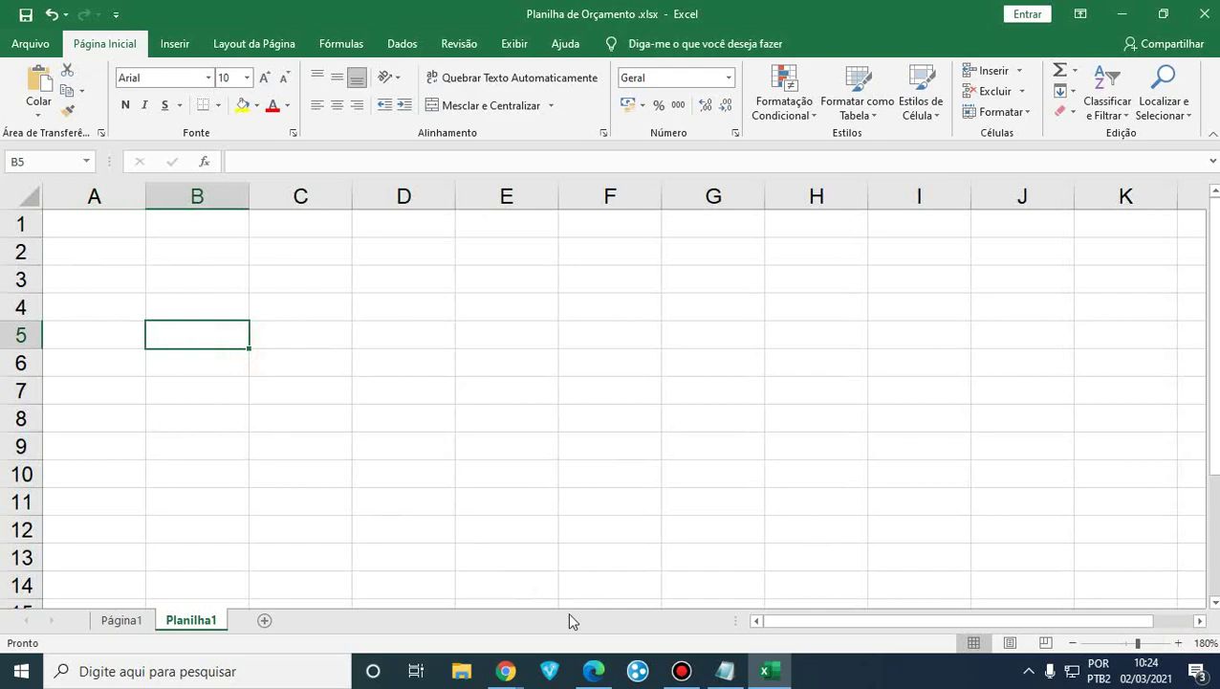
# Switch to the PDF Apostila-de-Excel-Avançado in Edge and read the section "Inserindo dados em uma planilha do Excel" on page 17.
pyautogui.click(594, 670)
pyautogui.scroll(-5, 526, 469)
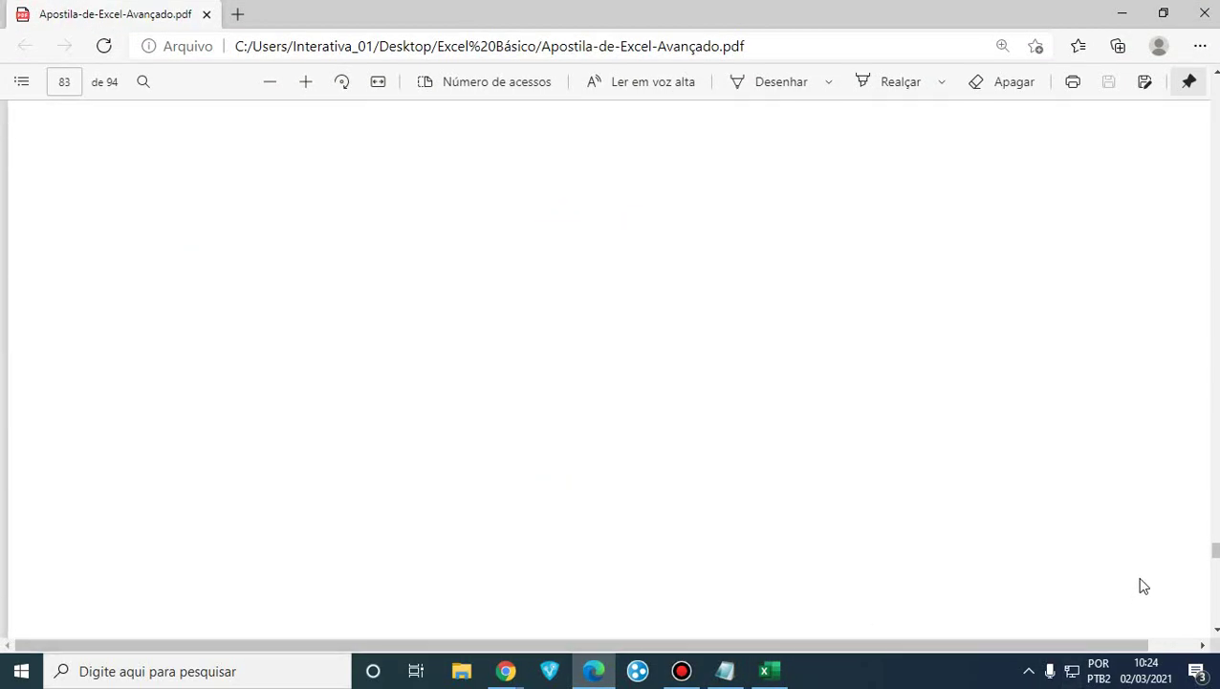
pyautogui.moveTo(1215, 553); pyautogui.dragTo(1215, 109)
pyautogui.scroll(-1, 281, 455)
pyautogui.scroll(6, 284, 455)
pyautogui.scroll(3, 284, 456)
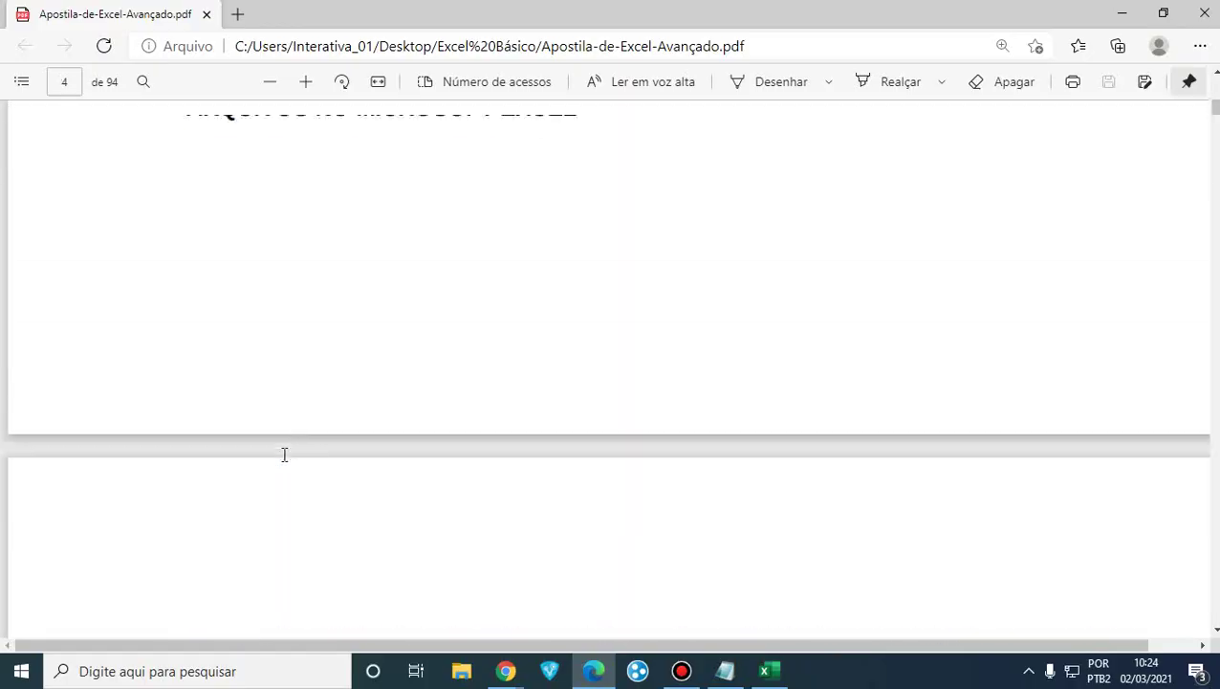
pyautogui.scroll(-8, 284, 455)
pyautogui.scroll(-20, 284, 455)
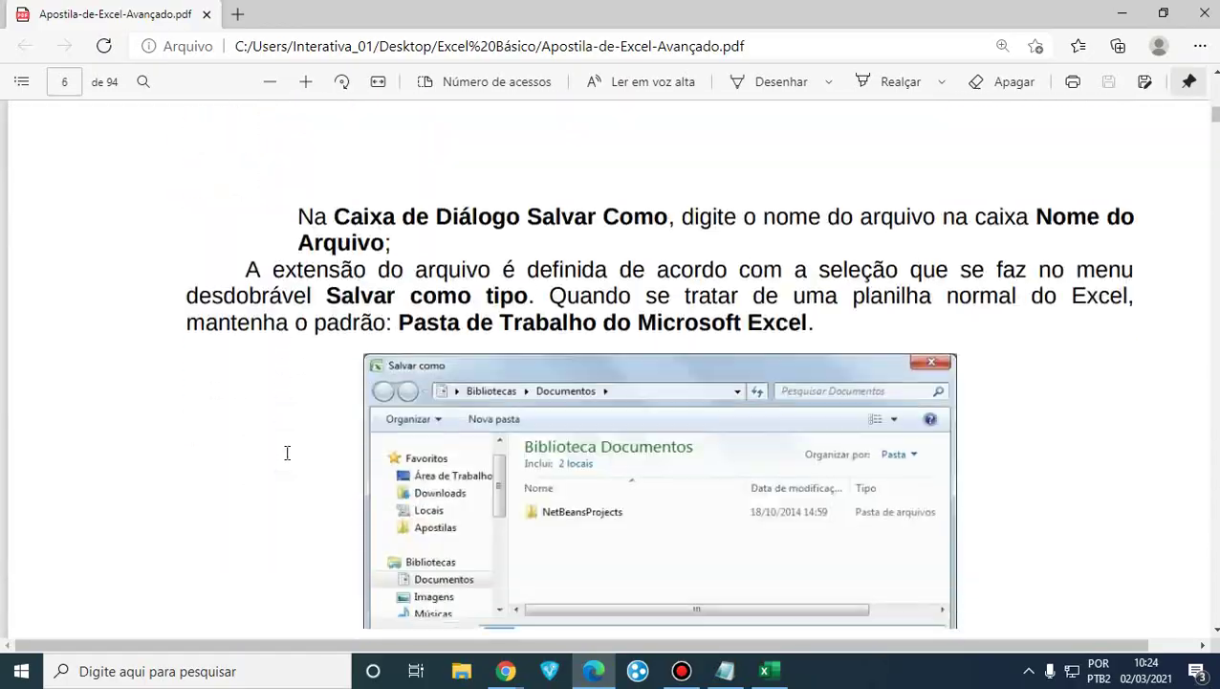
pyautogui.scroll(-20, 284, 457)
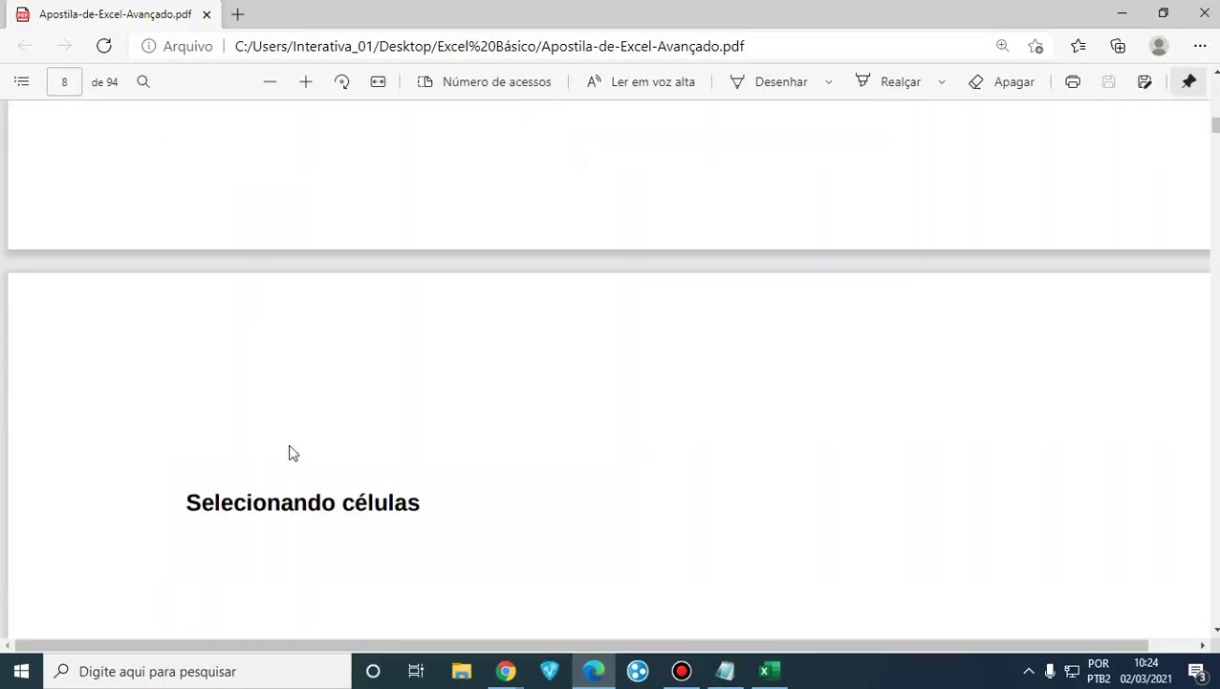
pyautogui.scroll(-20, 281, 455)
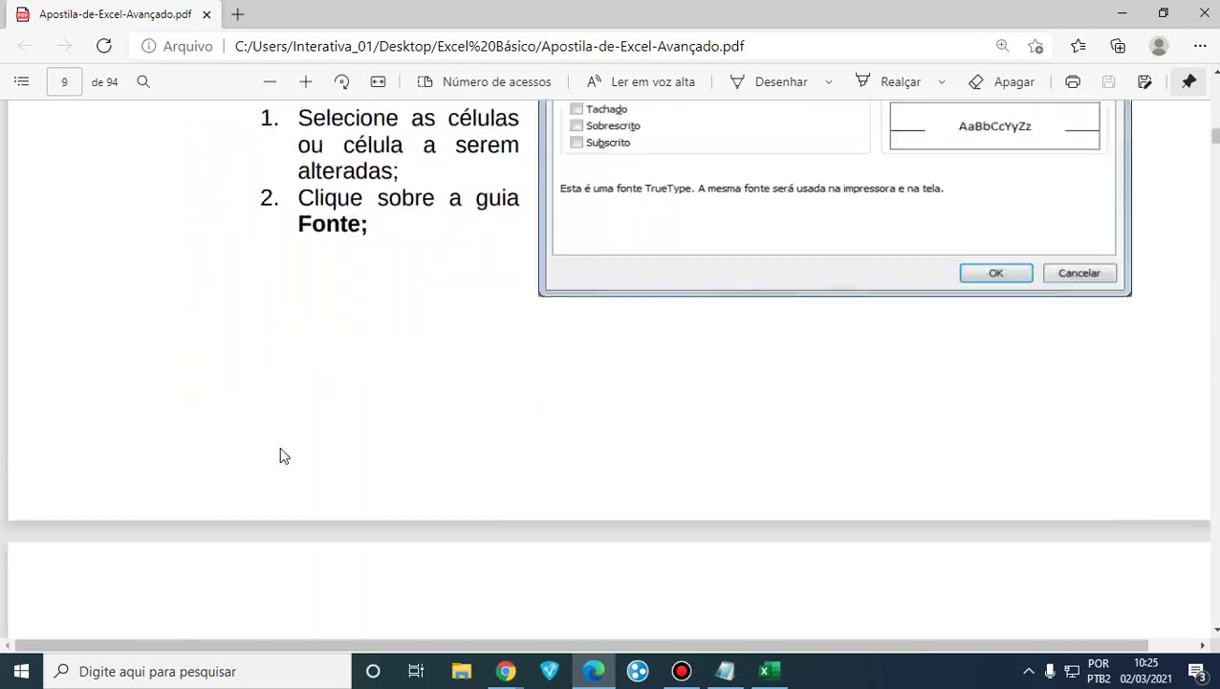
pyautogui.scroll(-20, 280, 449)
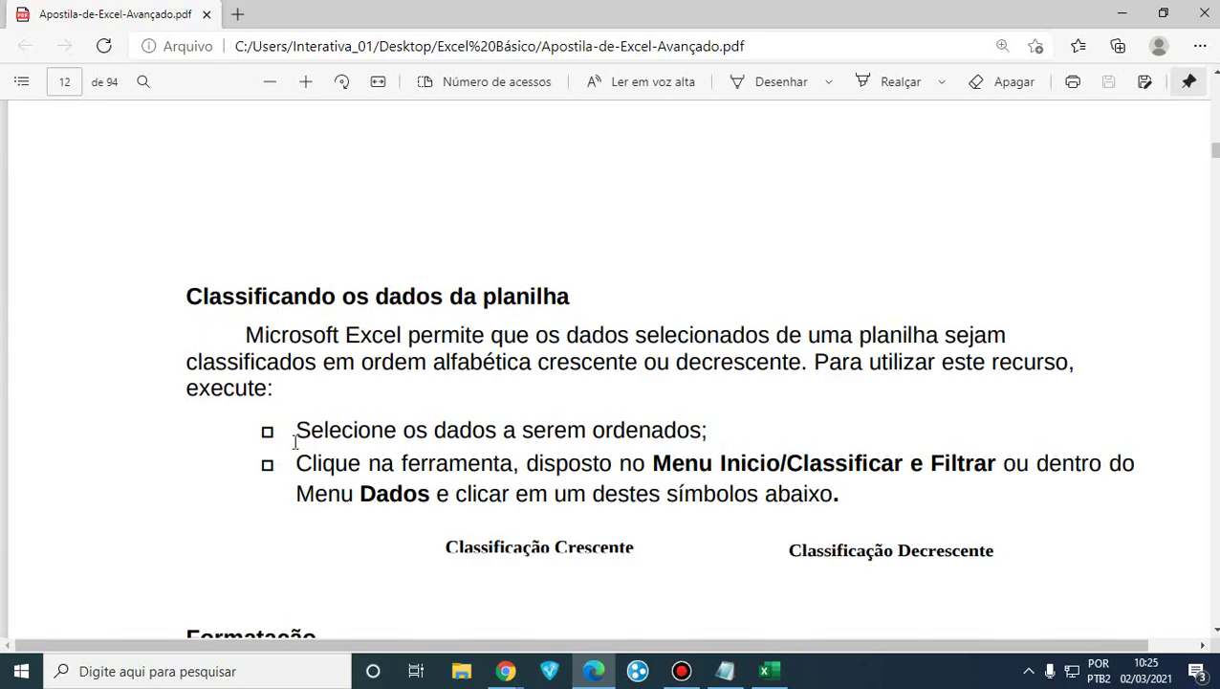
pyautogui.scroll(-20, 295, 442)
pyautogui.scroll(-20, 295, 442)
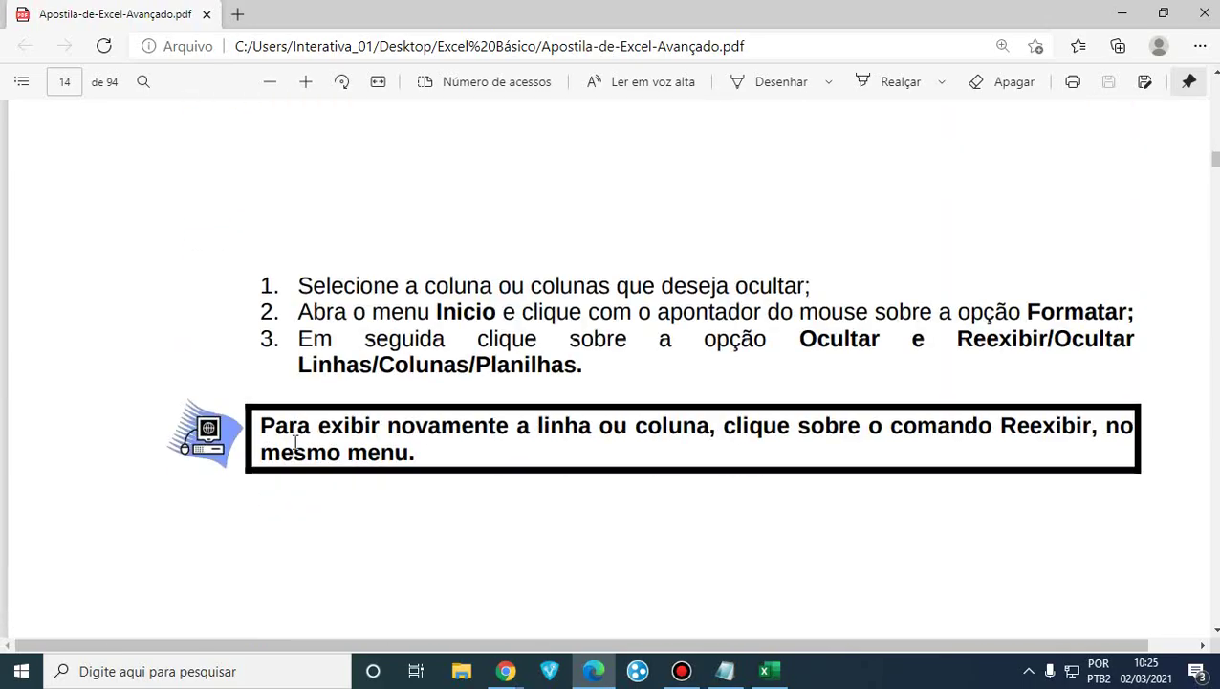
pyautogui.scroll(-20, 295, 442)
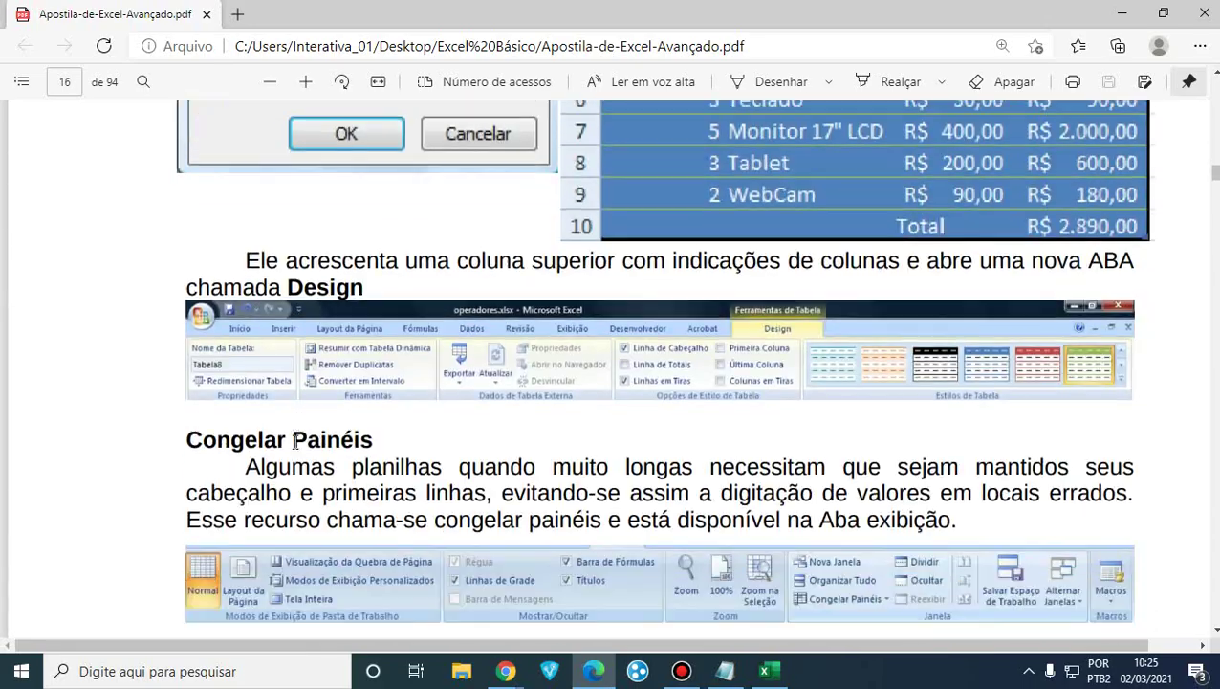
pyautogui.scroll(-2, 296, 442)
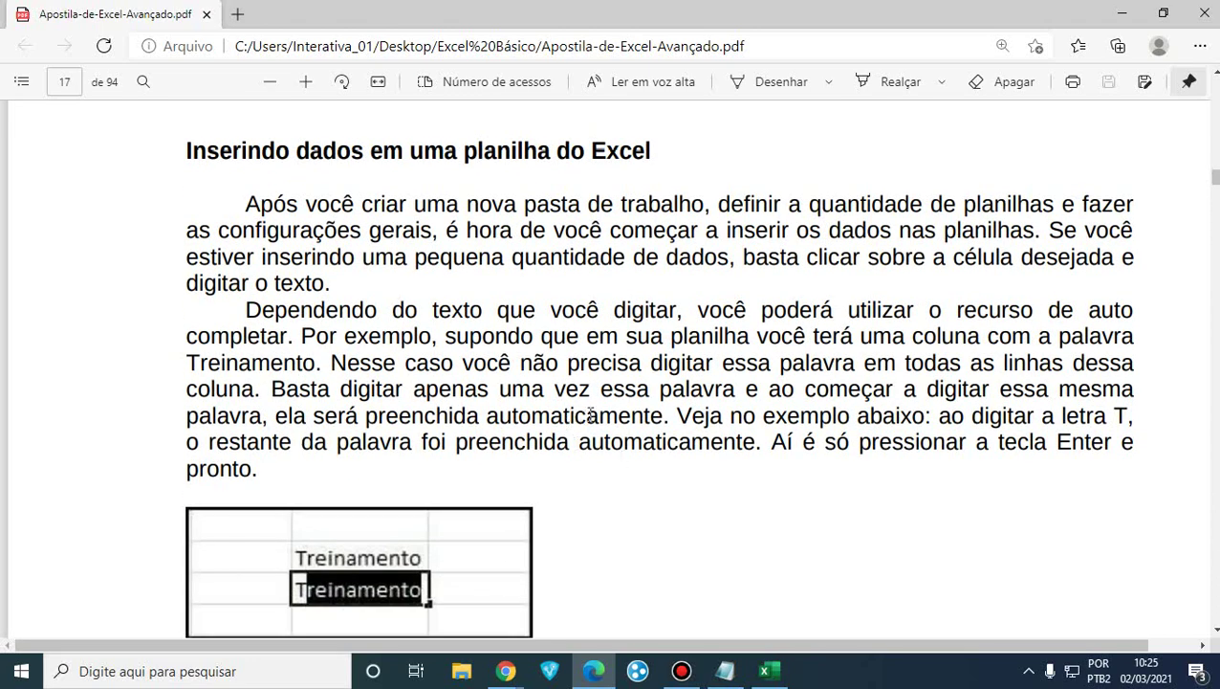
pyautogui.scroll(-1, 588, 363)
pyautogui.scroll(1, 588, 364)
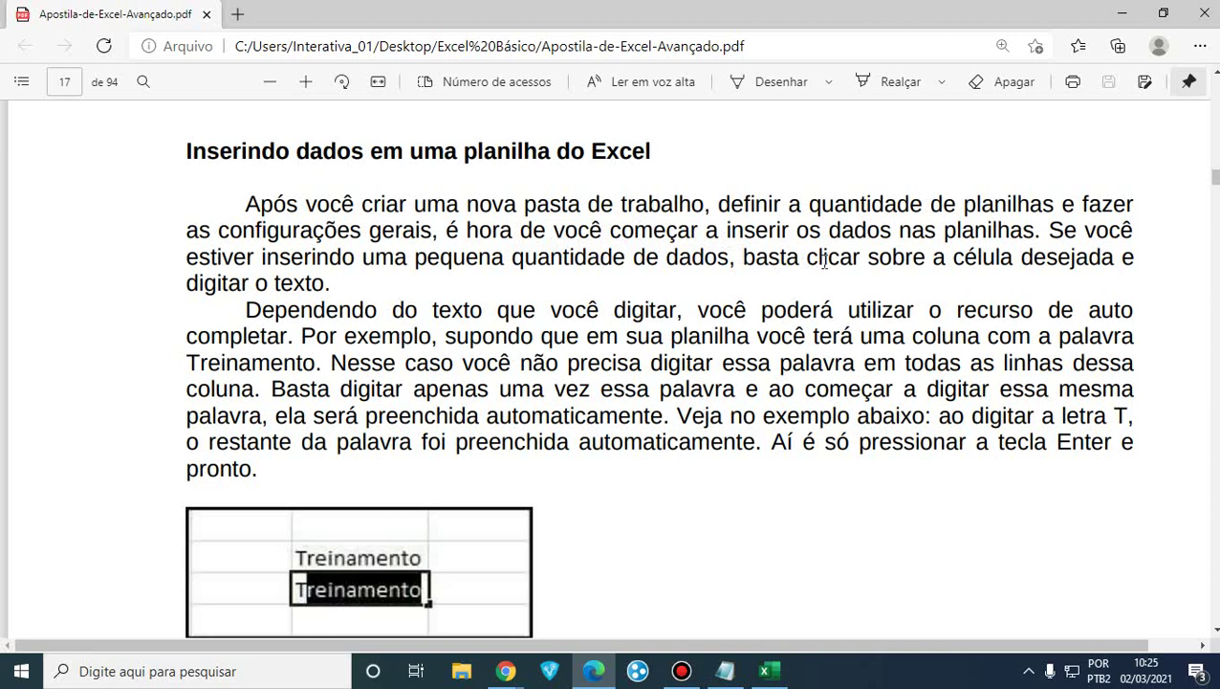
pyautogui.scroll(-1, 579, 282)
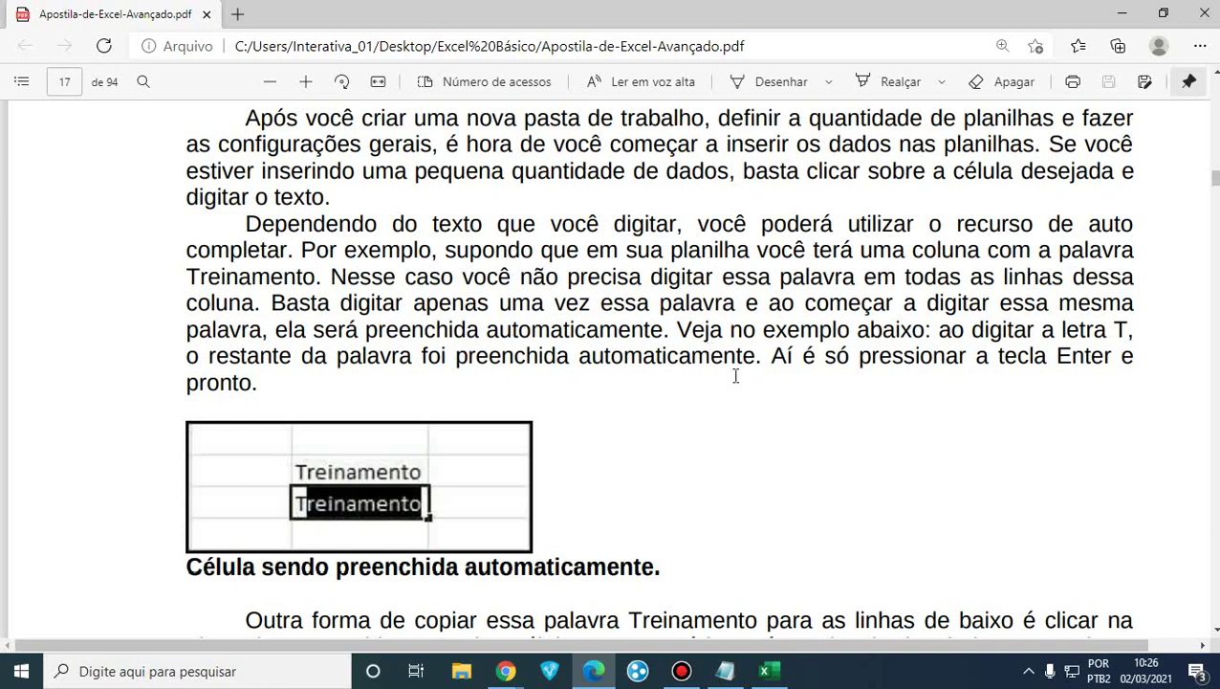
# Switch back to Excel, enter "Quantidade" in cell A1 of the new sheet and fit column A's width to the text.
pyautogui.click(764, 670)
pyautogui.moveTo(205, 348); pyautogui.dragTo(102, 232)
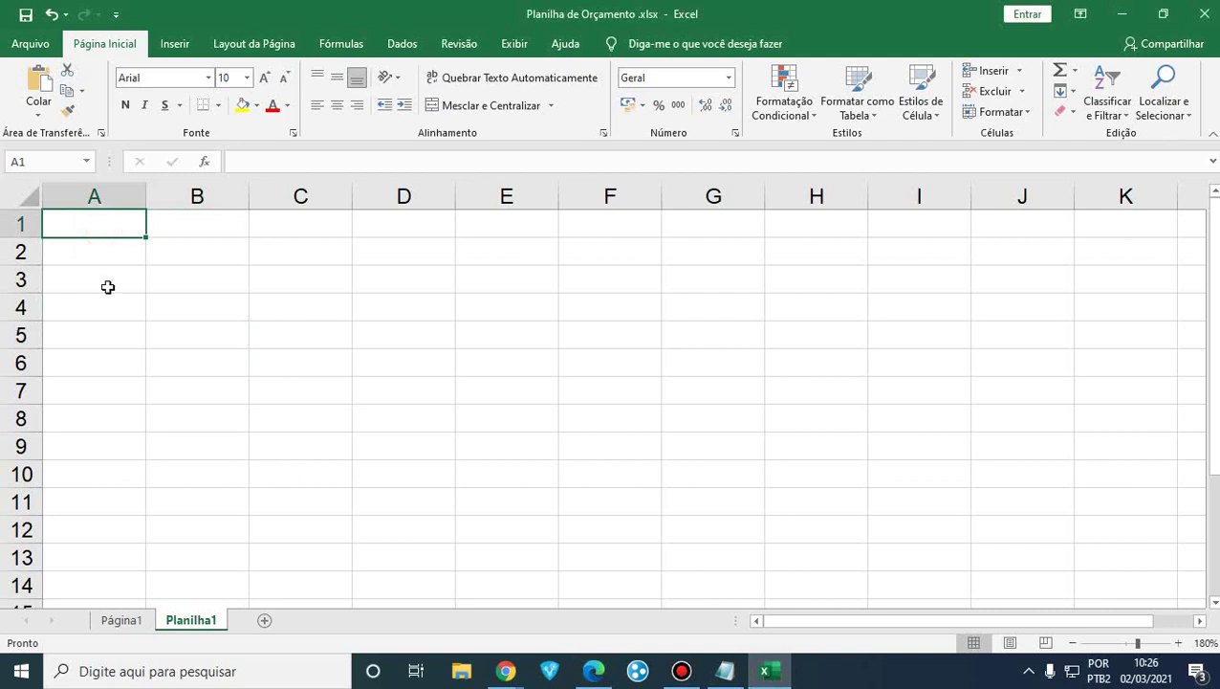
pyautogui.write('Quantidade')
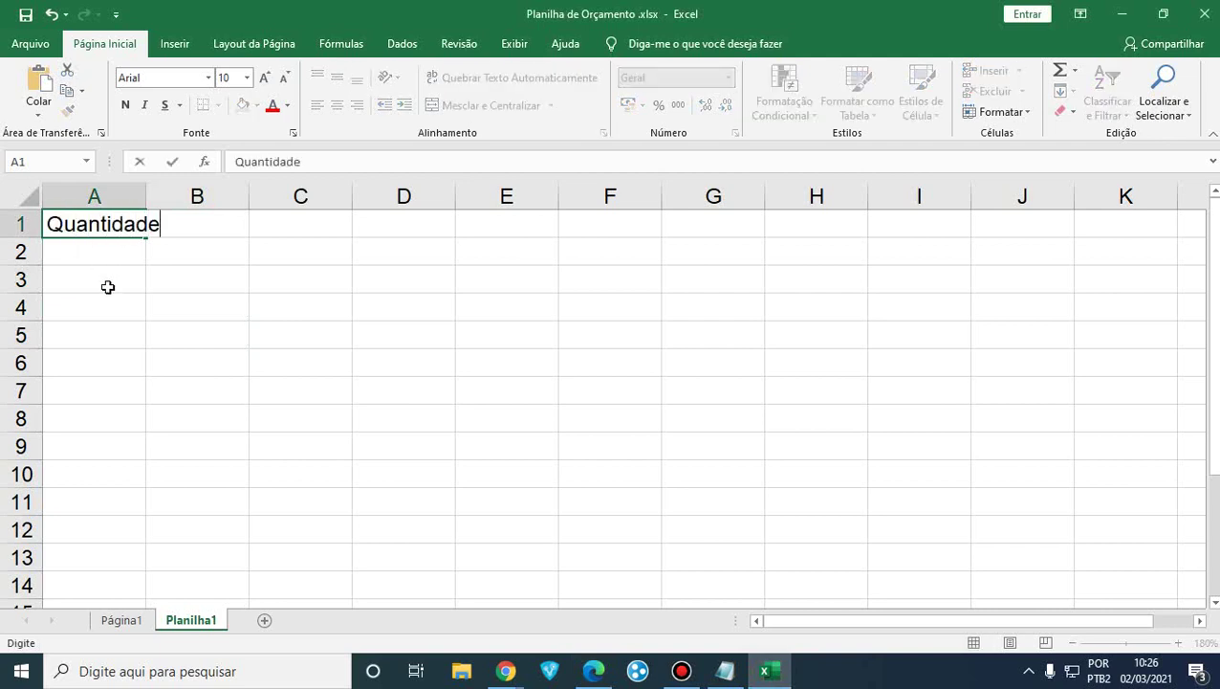
pyautogui.press('Return')
pyautogui.press('Up')
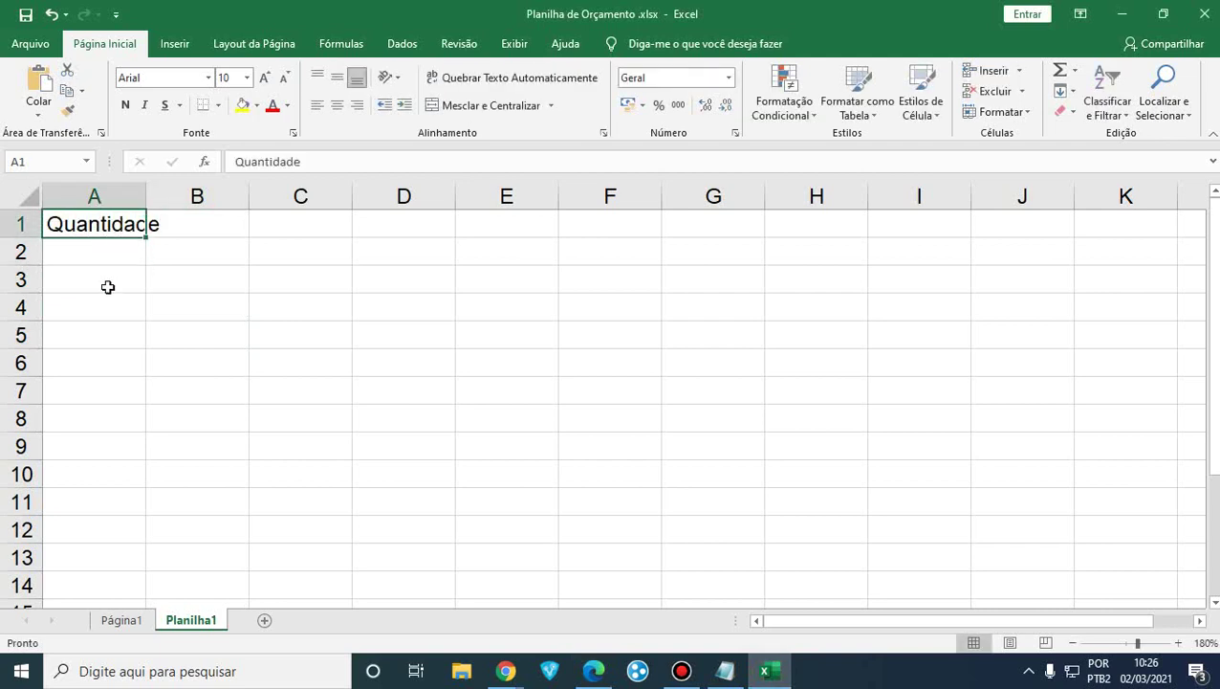
pyautogui.doubleClick(143, 196)
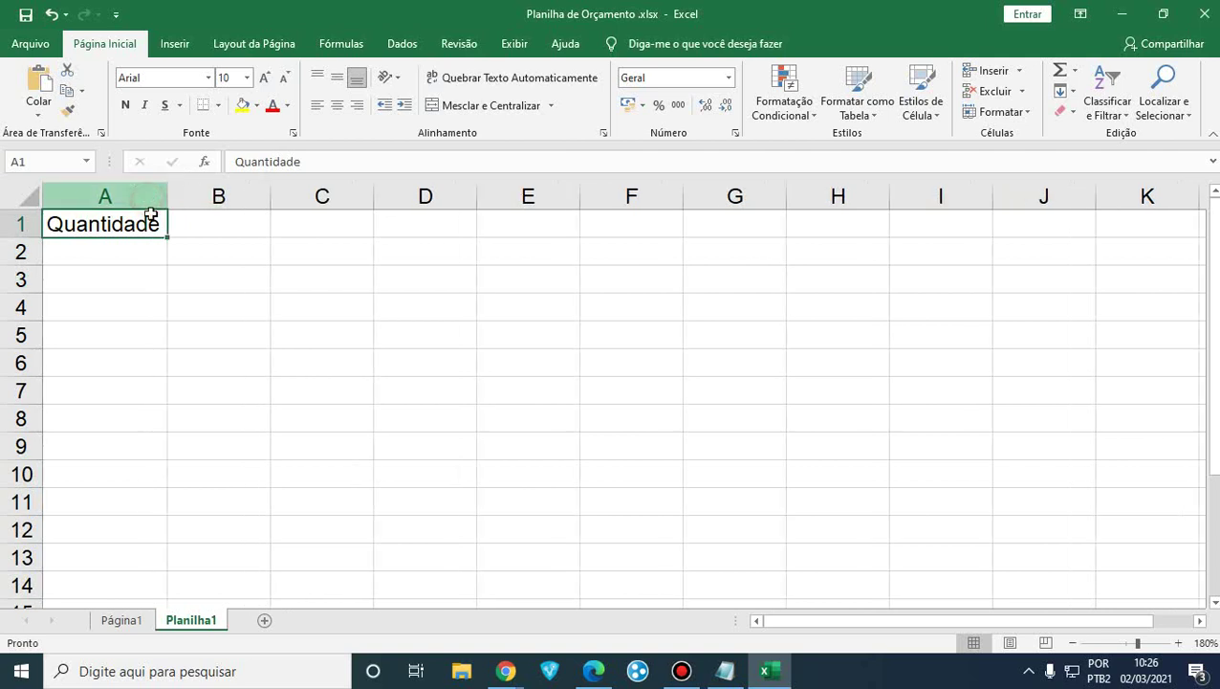
pyautogui.click(196, 225)
pyautogui.click(215, 272)
pyautogui.moveTo(234, 421); pyautogui.dragTo(234, 446)
pyautogui.click(287, 499)
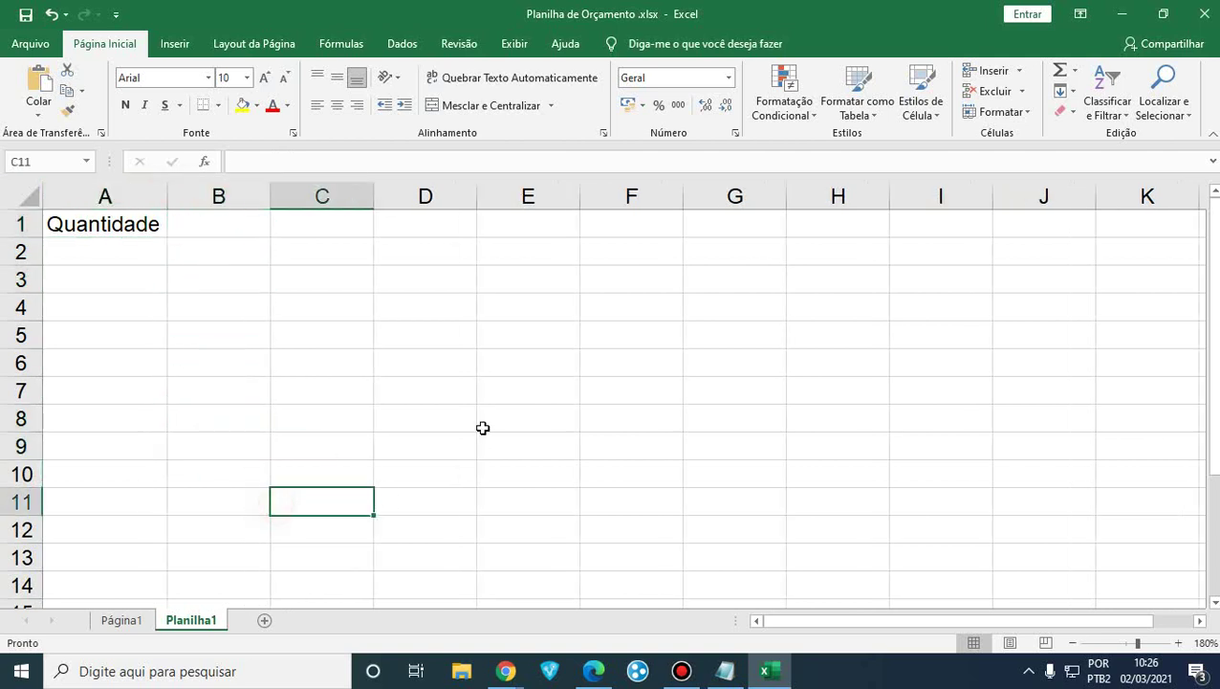
pyautogui.click(521, 390)
pyautogui.moveTo(505, 306); pyautogui.dragTo(505, 282)
pyautogui.click(858, 381)
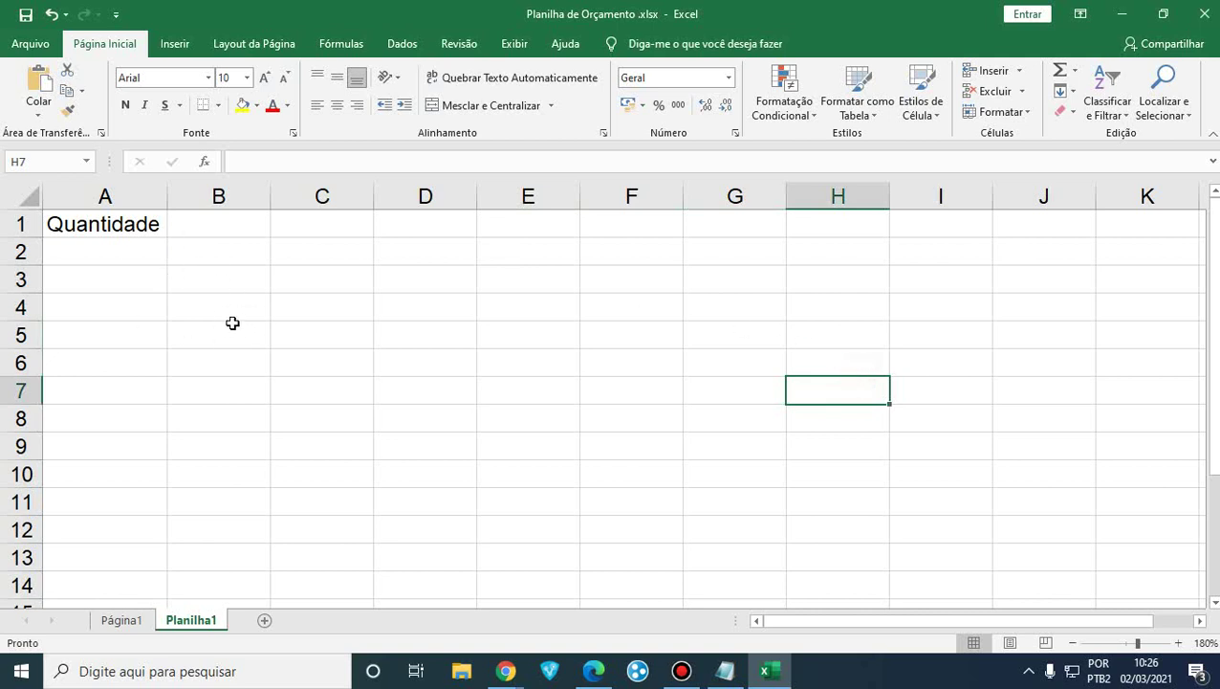
# Try to autocomplete "Quantidade" in cell B1 from the letters "Quan", and clear the entry.
pyautogui.click(227, 229)
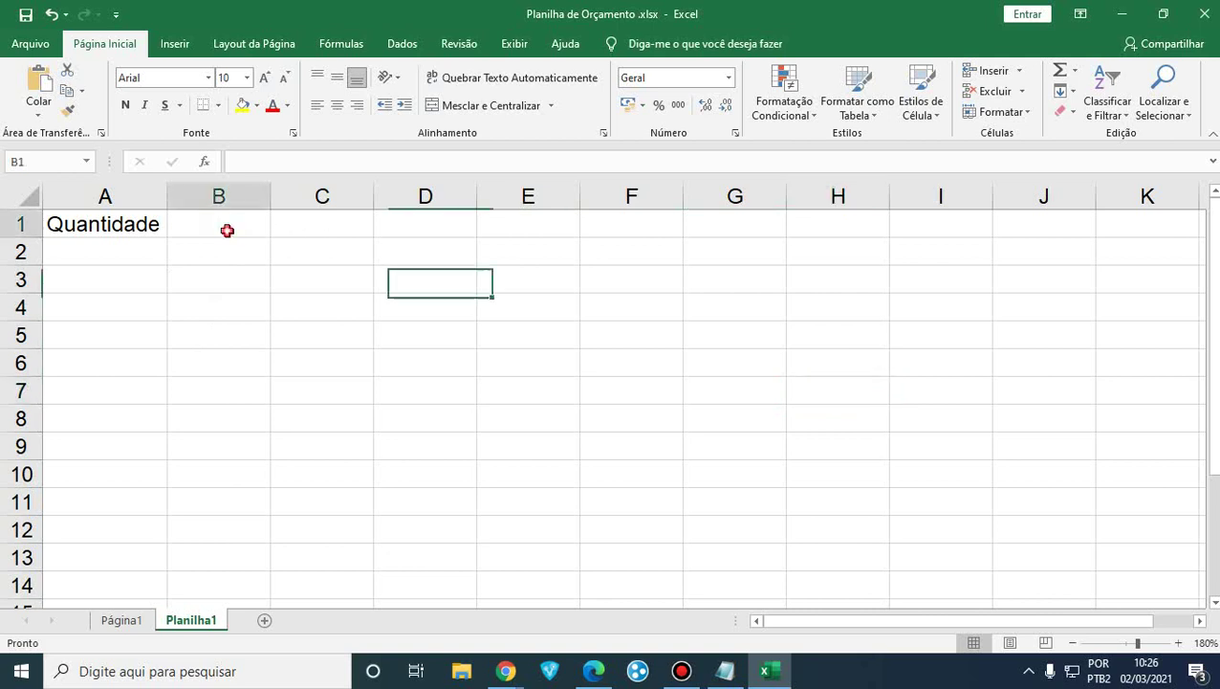
pyautogui.write('Quan')
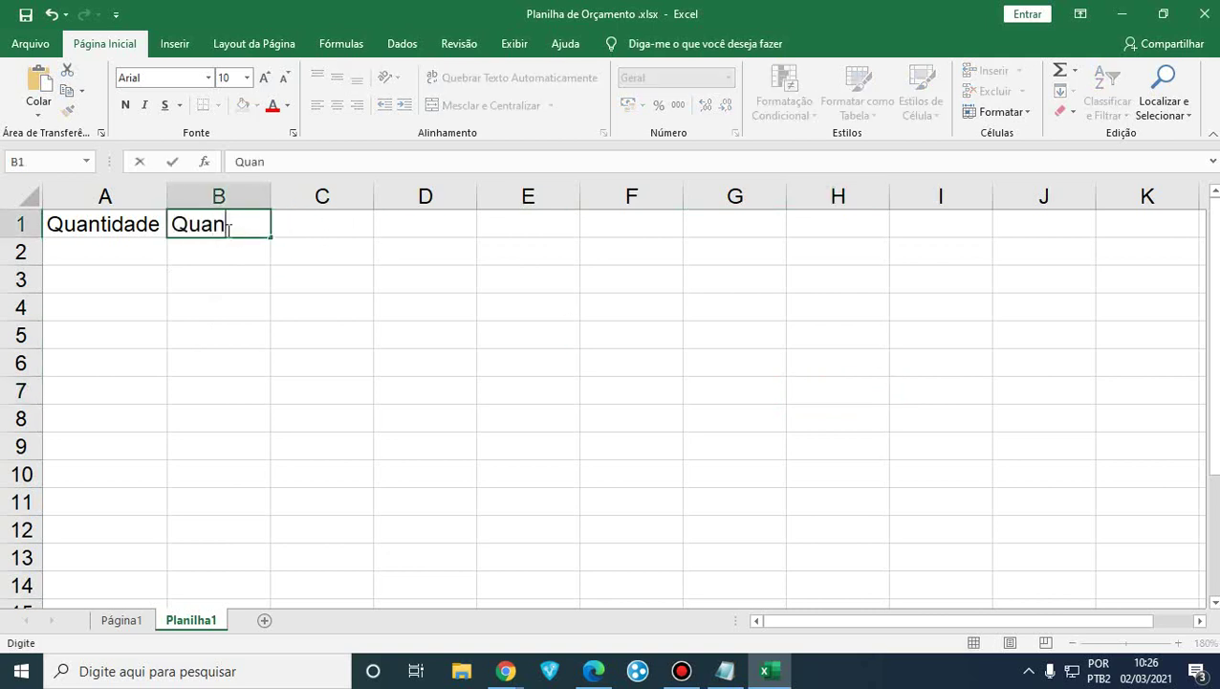
pyautogui.press('BackSpace')
pyautogui.press('BackSpace')
pyautogui.press('BackSpace')
pyautogui.press('BackSpace')
pyautogui.press('Return')
pyautogui.press('Up')
pyautogui.press('Left')
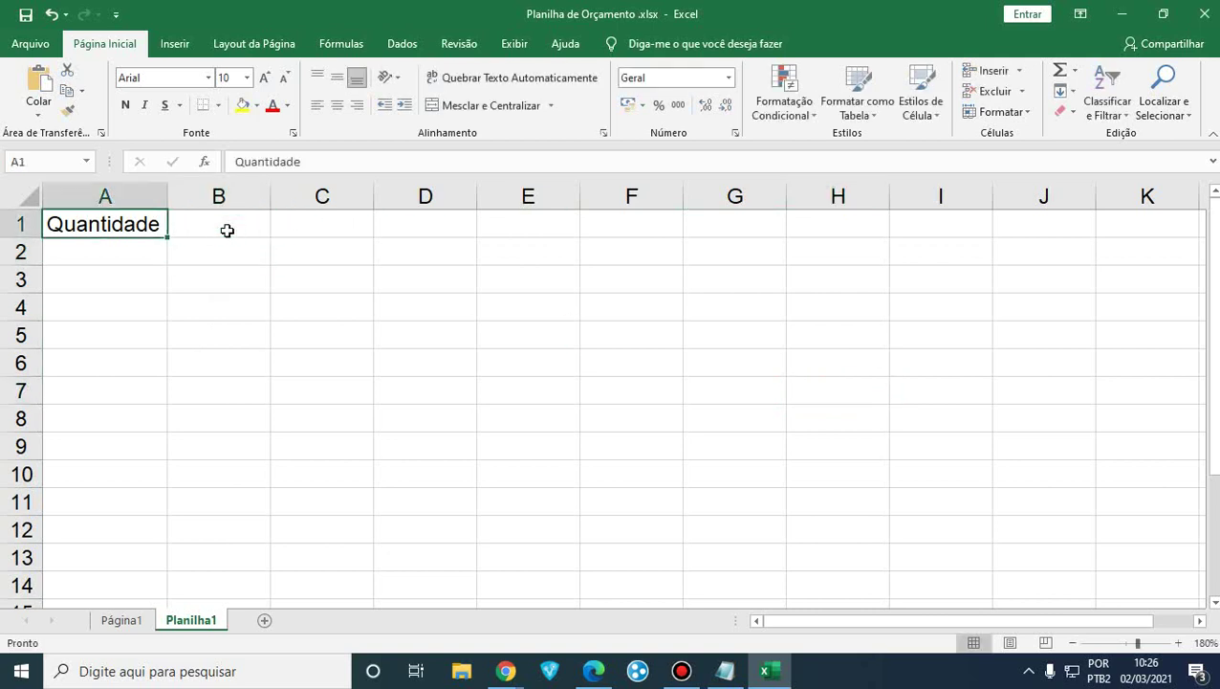
# Enter "Quantidade" in cell A2 by accepting the autocomplete suggestion for the letter "Q".
pyautogui.press('Down')
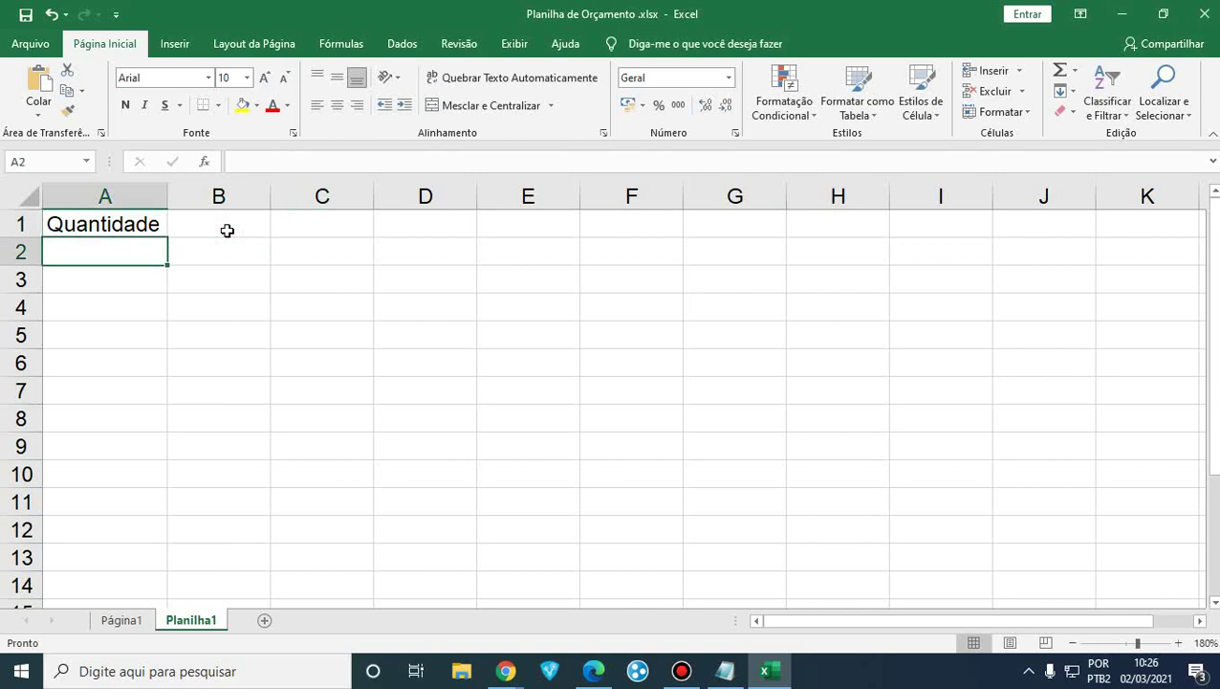
pyautogui.press('Up')
pyautogui.press('Down')
pyautogui.write('Q')
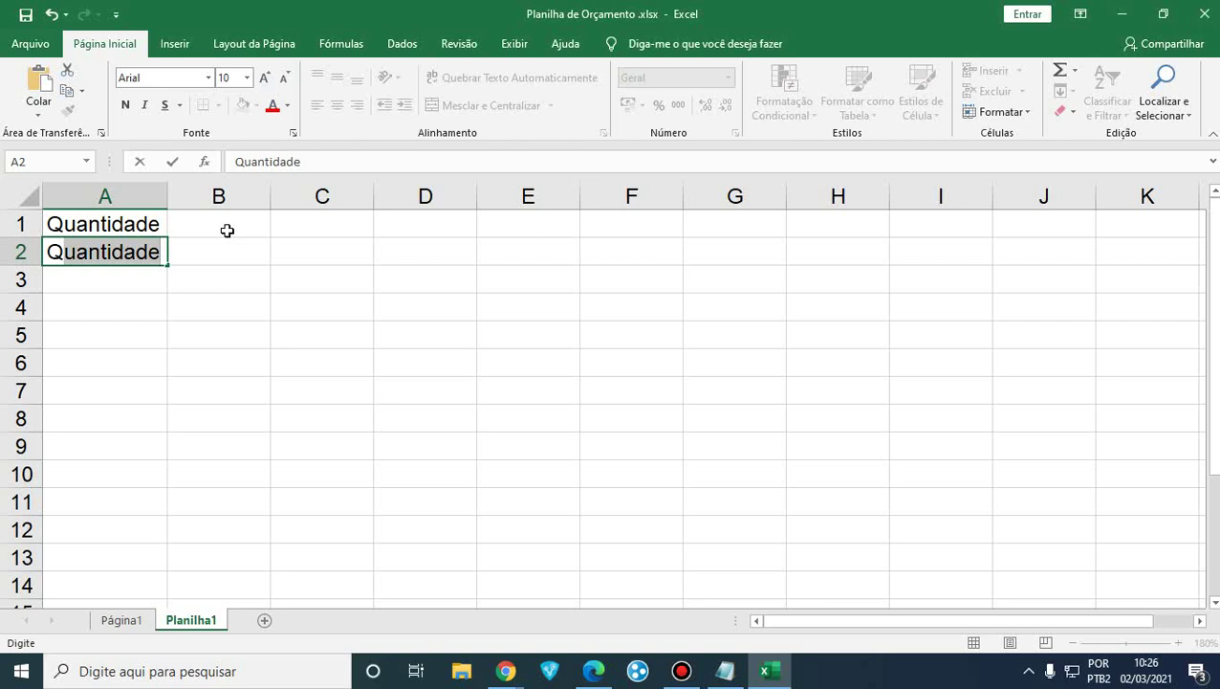
pyautogui.press('Return')
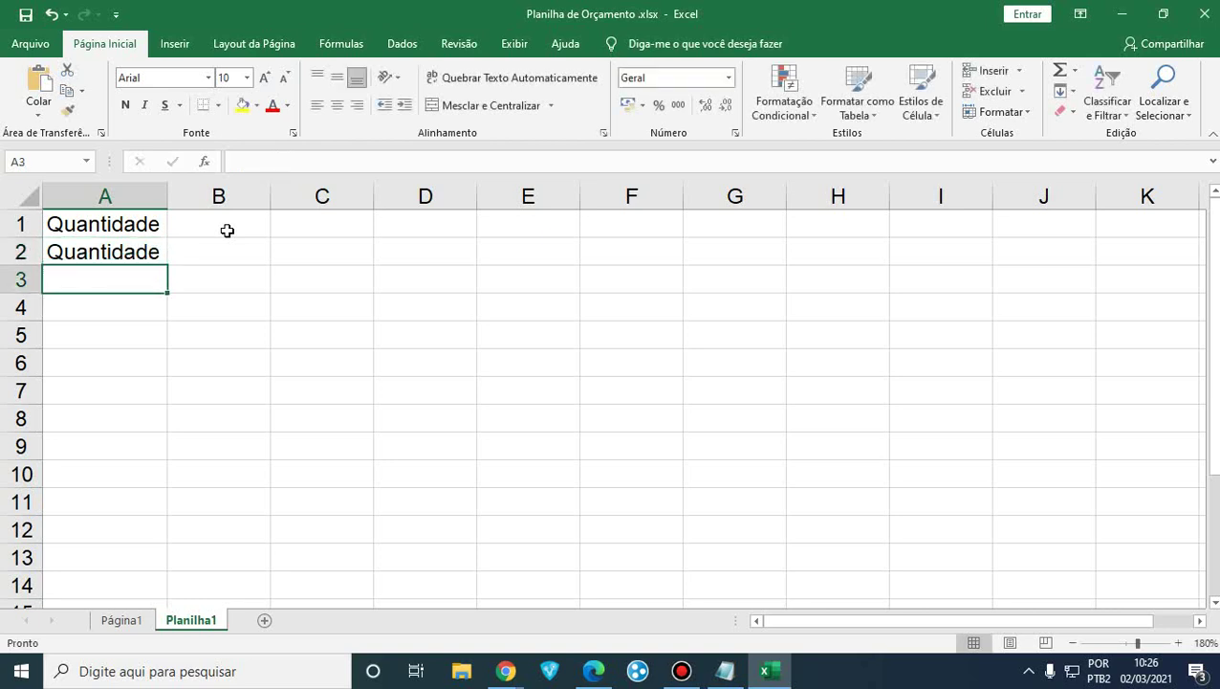
# Enter "queijo" in cell A3 instead of accepting the autocomplete suggestion for the letter "q".
pyautogui.write('q')
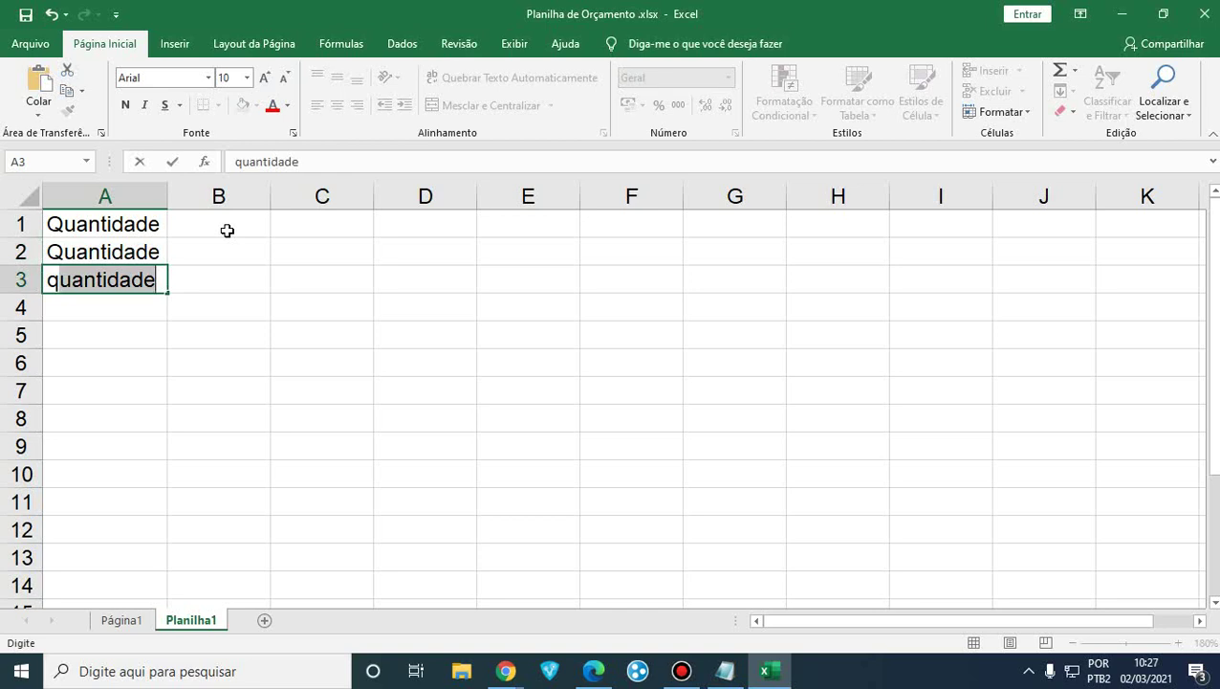
pyautogui.write('U')
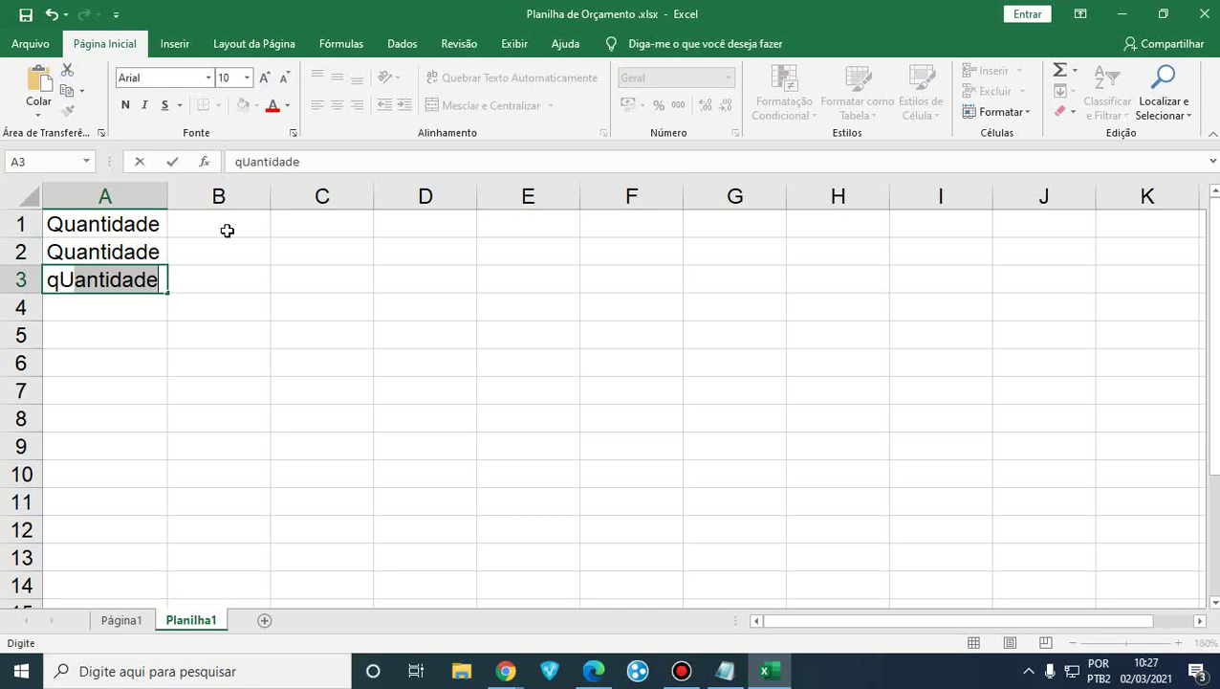
pyautogui.press('BackSpace')
pyautogui.press('BackSpace')
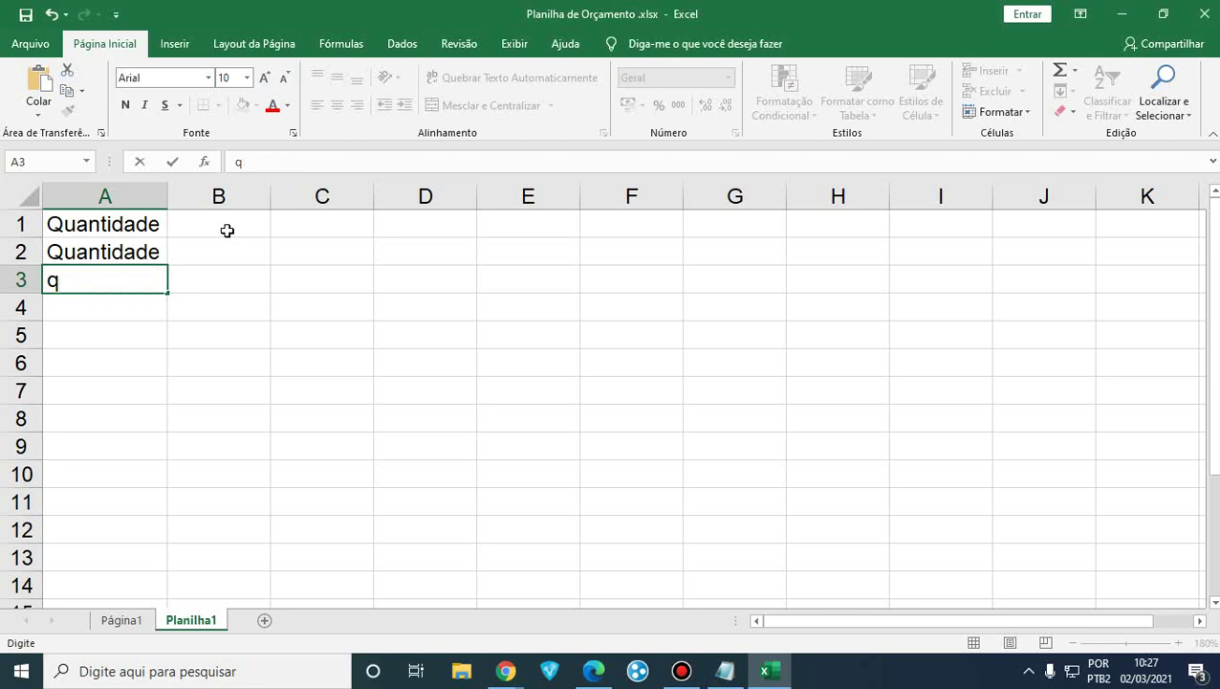
pyautogui.write('ueijo')
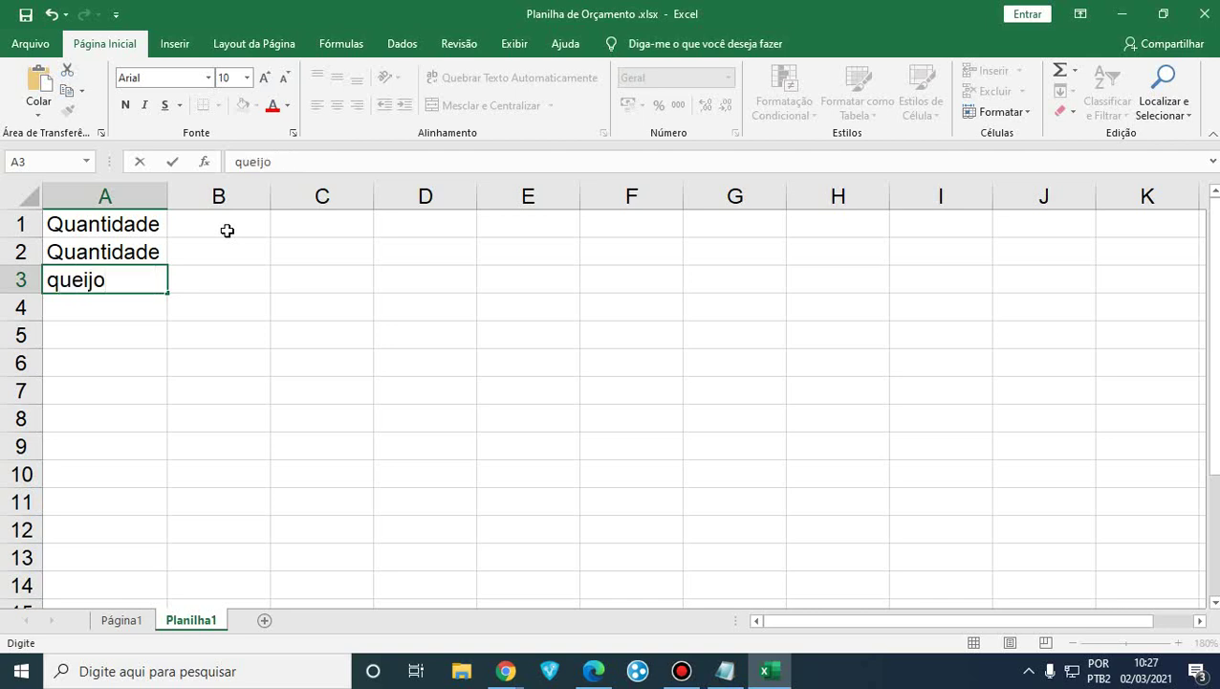
pyautogui.press('Return')
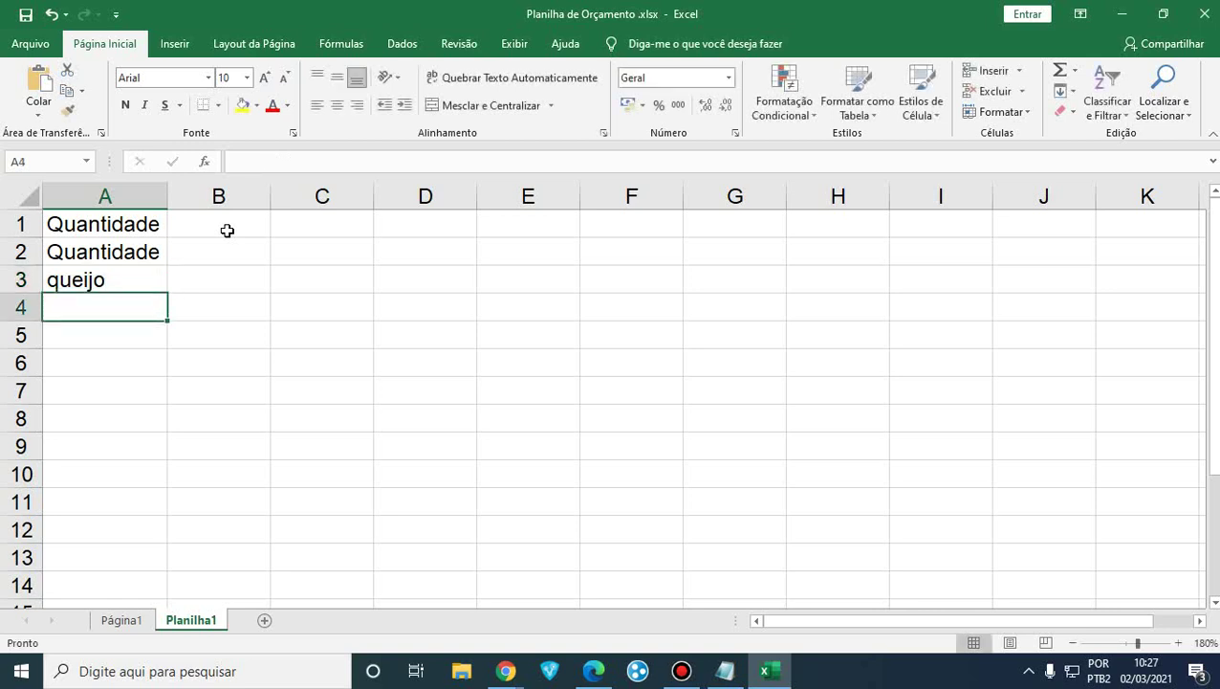
# Replace "queijo" in cell A3 with "Quantidade".
pyautogui.press('Up')
pyautogui.press('Up')
pyautogui.press('Up')
pyautogui.press('Down')
pyautogui.press('Down')
pyautogui.press('Down')
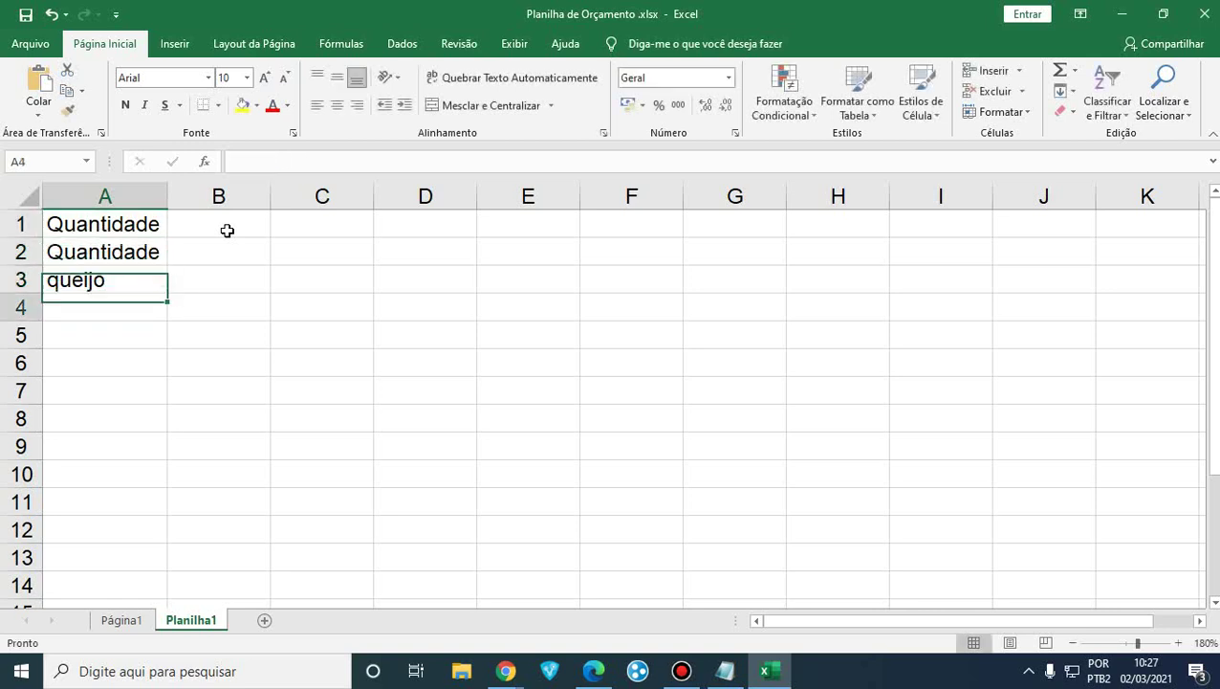
pyautogui.press('Up')
pyautogui.press('Up')
pyautogui.press('Down')
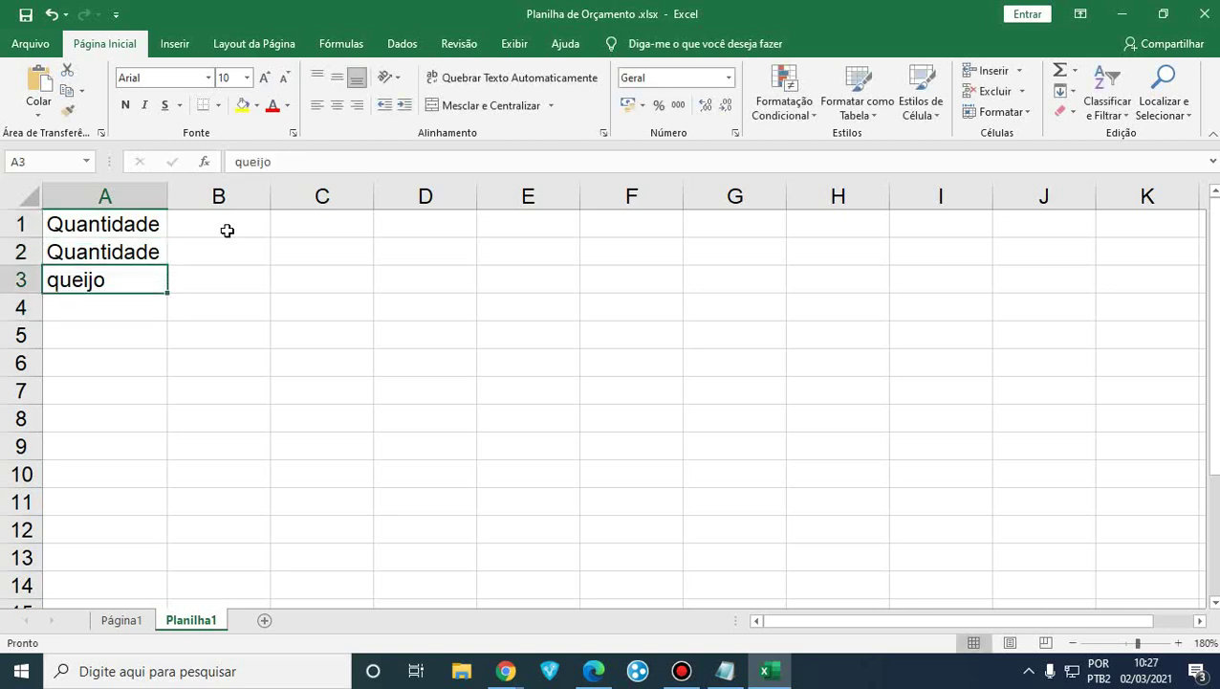
pyautogui.write('Q')
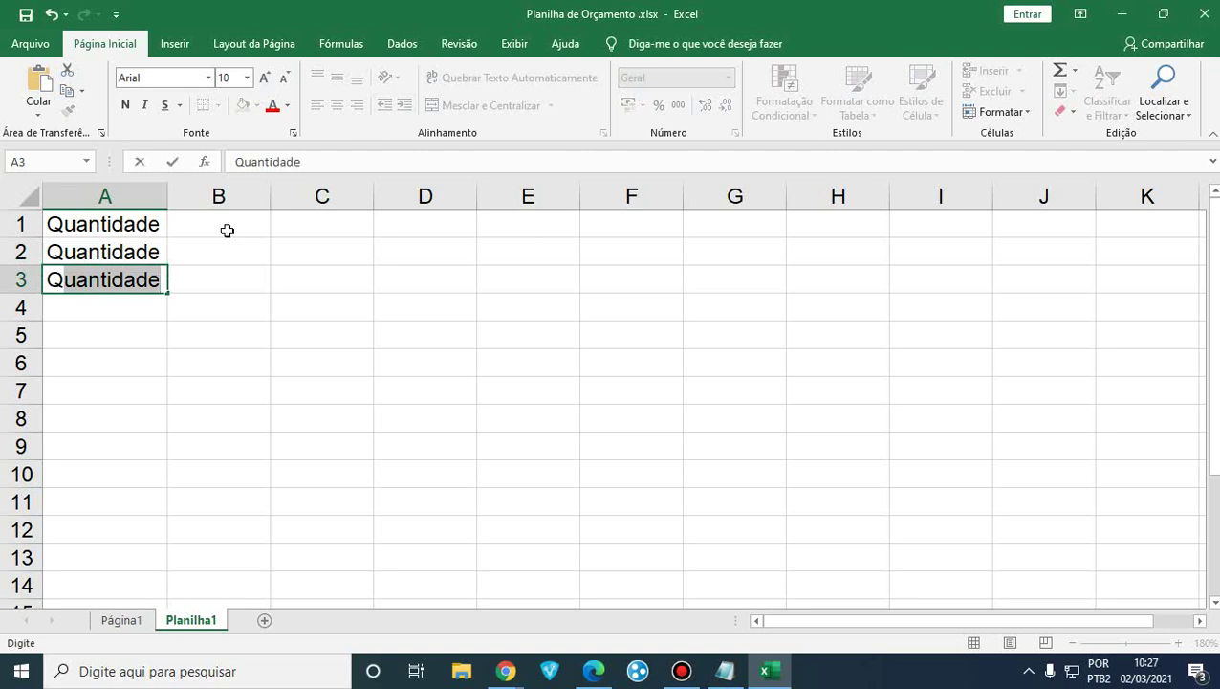
pyautogui.write('uantidade')
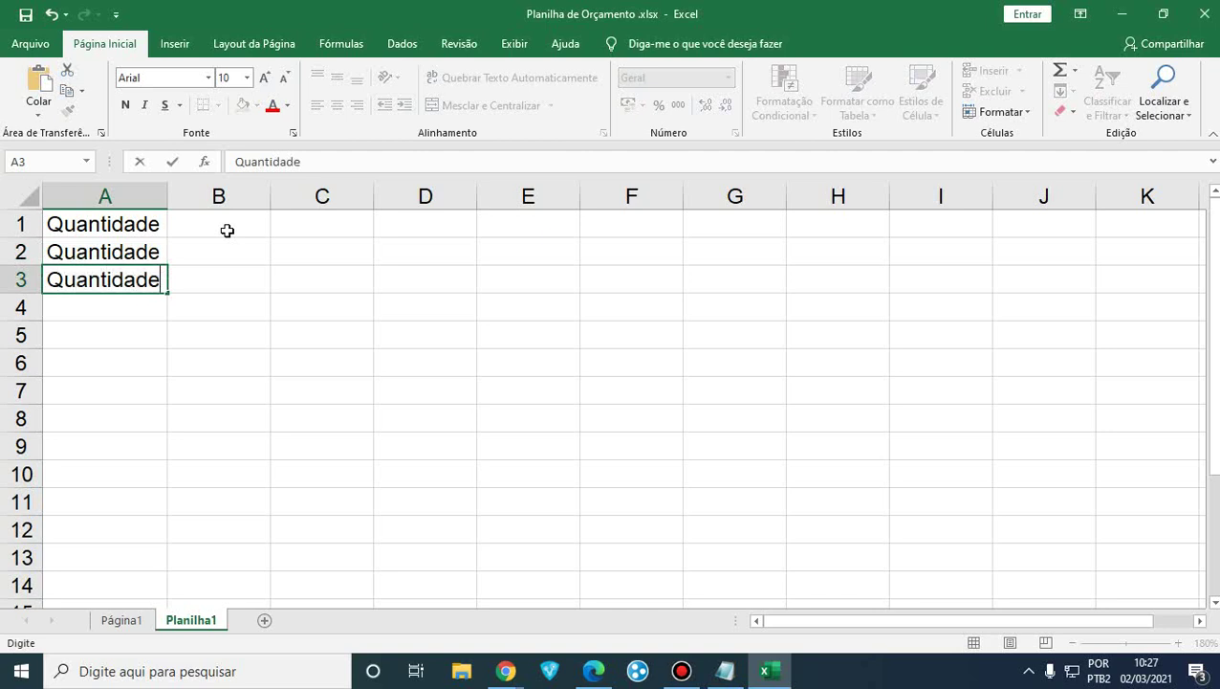
pyautogui.press('Return')
# Enter "Quantidade" in cell A4 with the help of autocomplete and return to cell A1.
pyautogui.write('Quantidade')
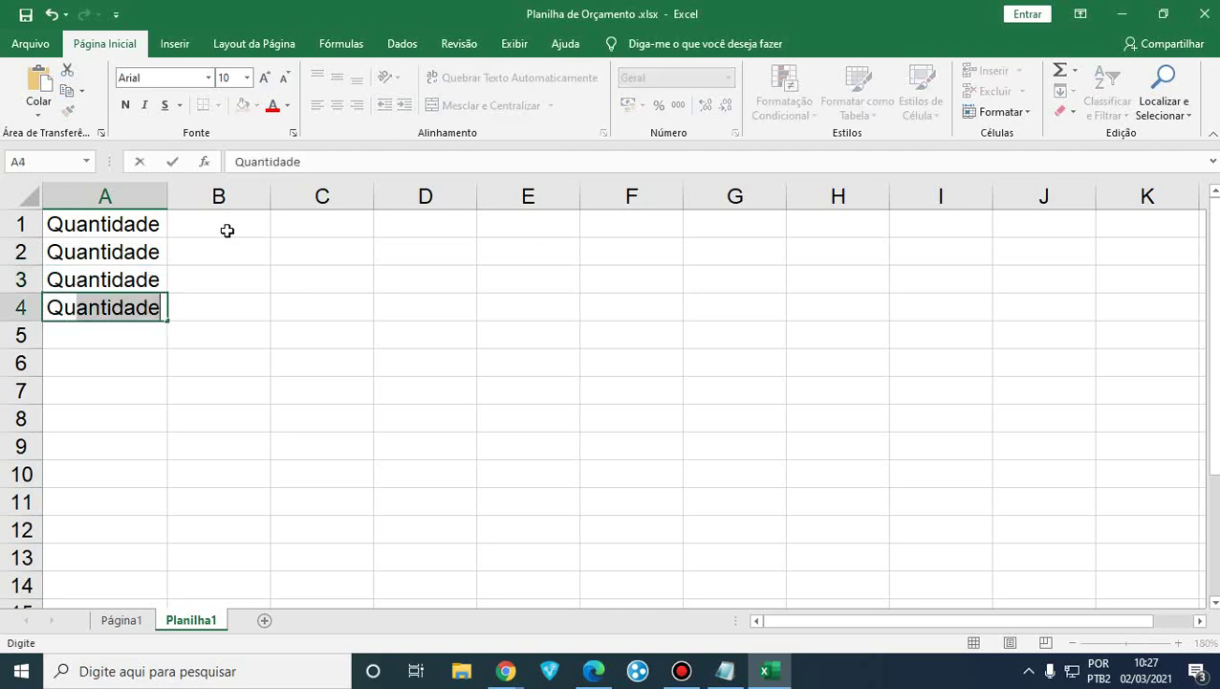
pyautogui.press('Return')
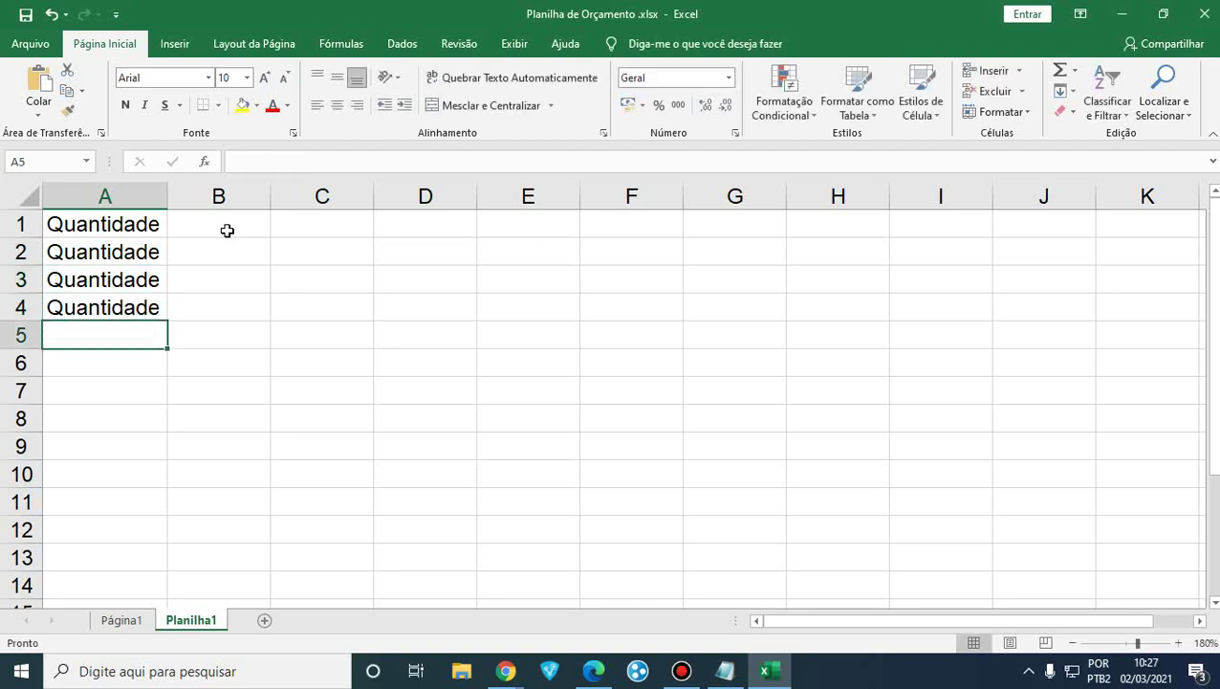
pyautogui.press('Up')
pyautogui.press('Up')
pyautogui.press('Up')
pyautogui.press('Up')
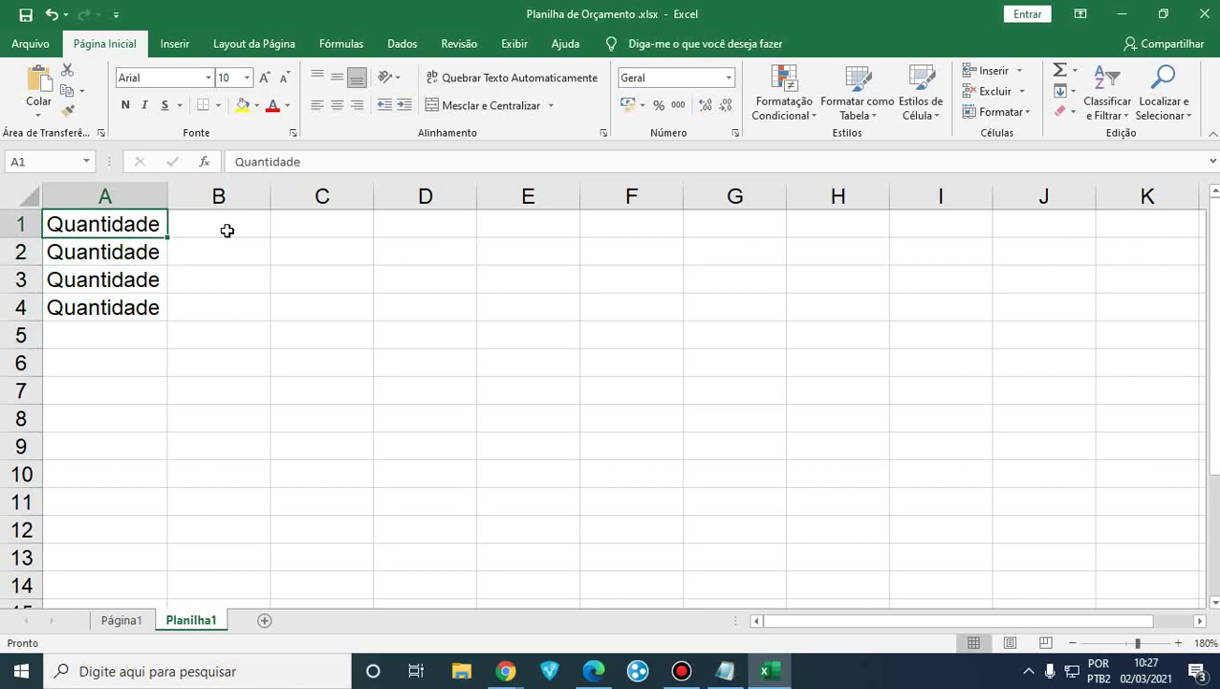
# Switch to the PDF handout in Edge and read the page 17 passage on copying a word with the fill handle.
pyautogui.click(594, 669)
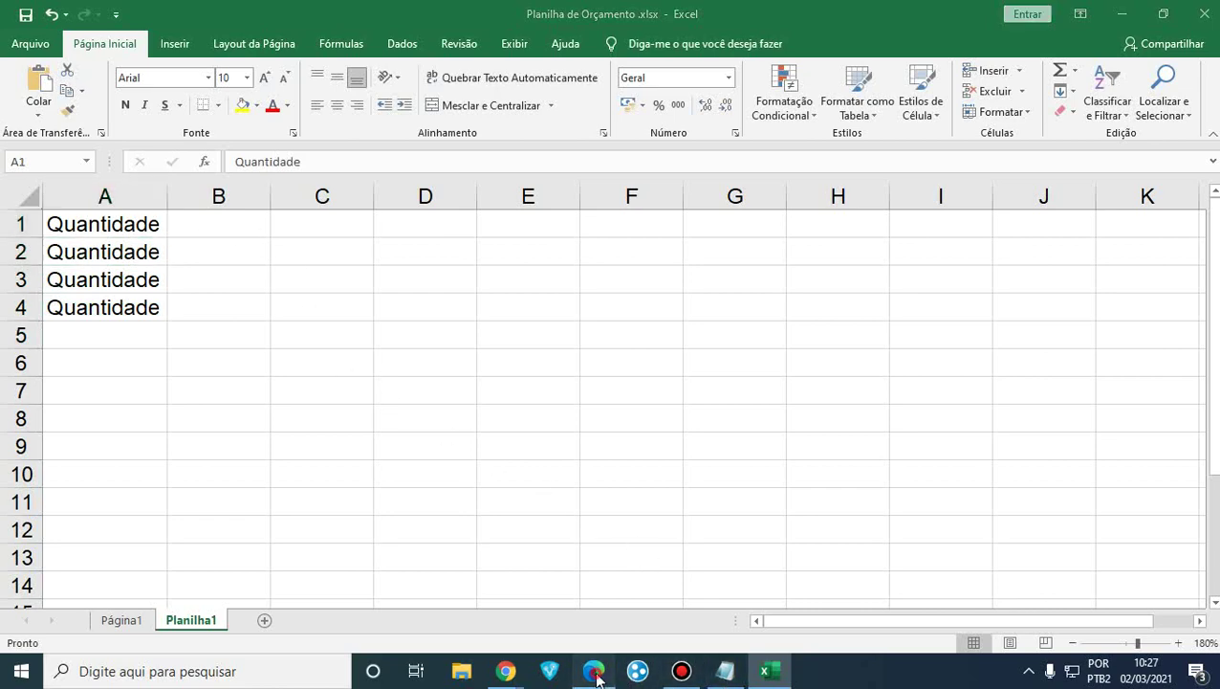
pyautogui.scroll(-3, 609, 483)
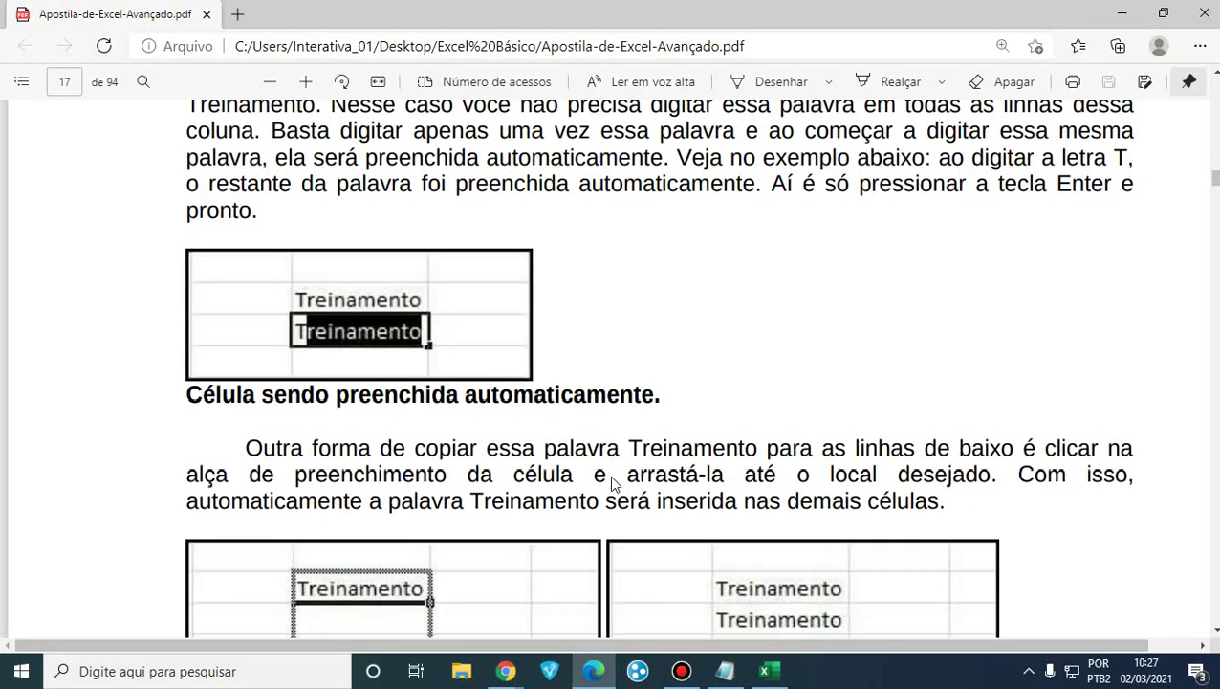
pyautogui.scroll(-1, 609, 474)
pyautogui.scroll(1, 609, 475)
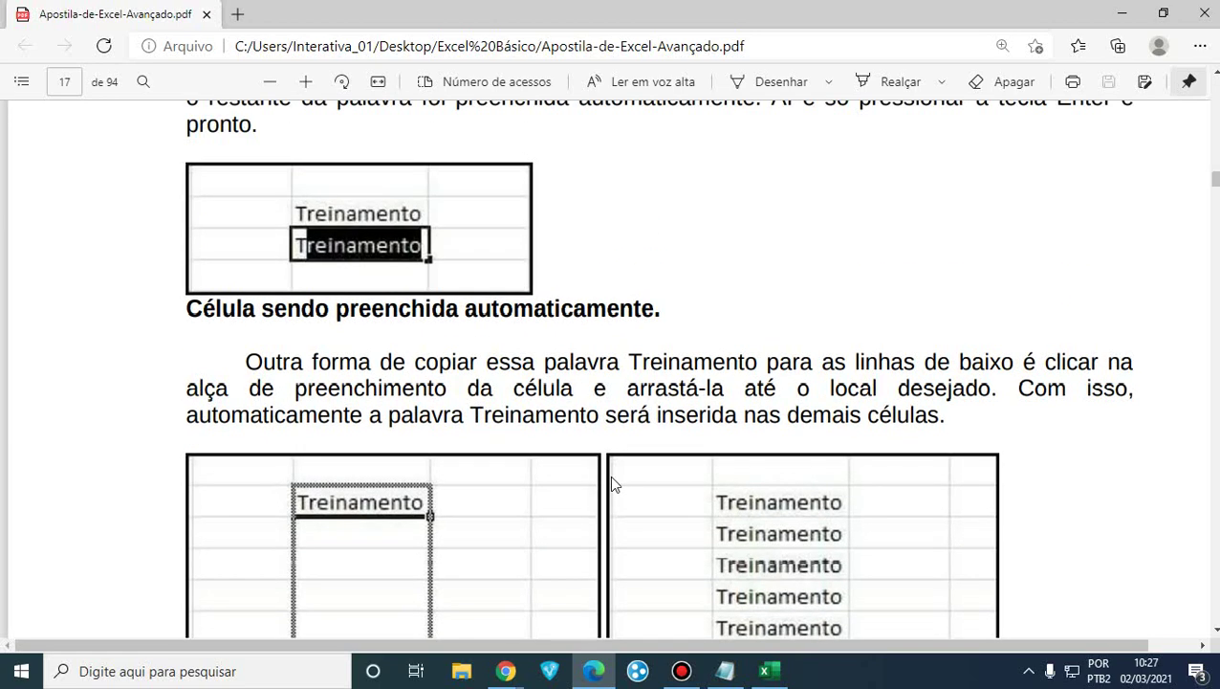
pyautogui.scroll(-1, 613, 484)
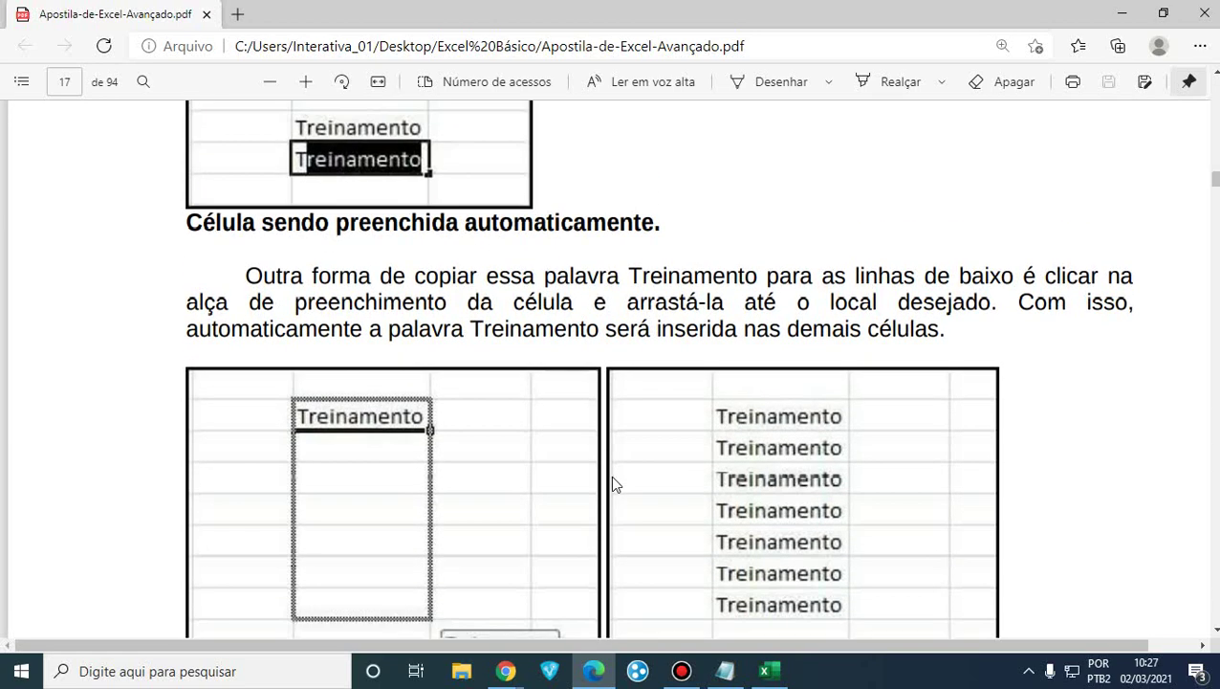
pyautogui.scroll(-1, 613, 484)
pyautogui.scroll(2, 610, 379)
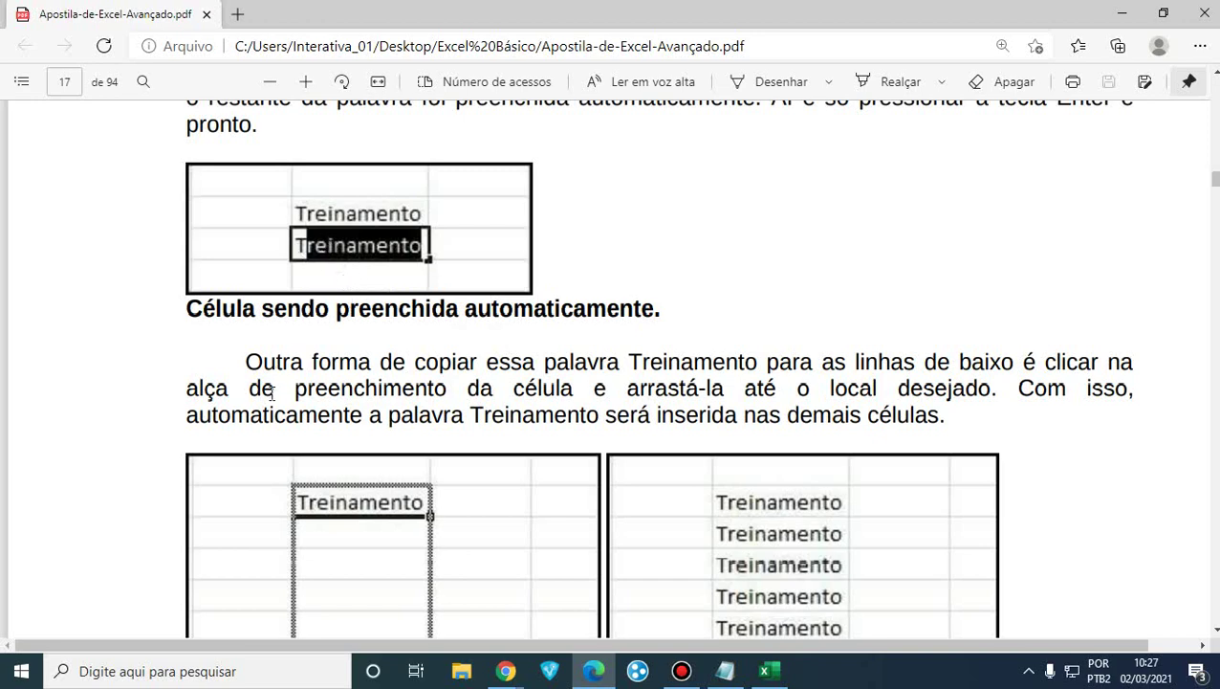
pyautogui.scroll(-1, 271, 397)
pyautogui.scroll(-1, 271, 397)
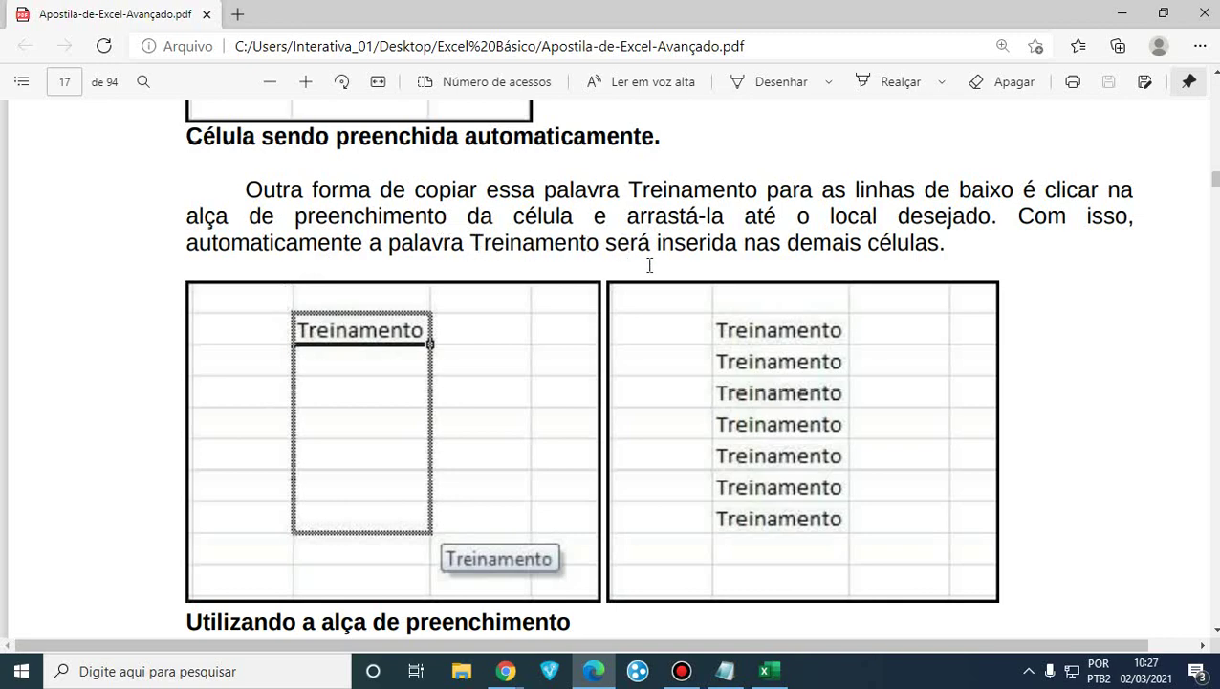
# Switch back to Excel and copy "Quantidade" from cell A4 down through A13 with the fill handle.
pyautogui.click(765, 670)
pyautogui.click(257, 359)
pyautogui.click(137, 312)
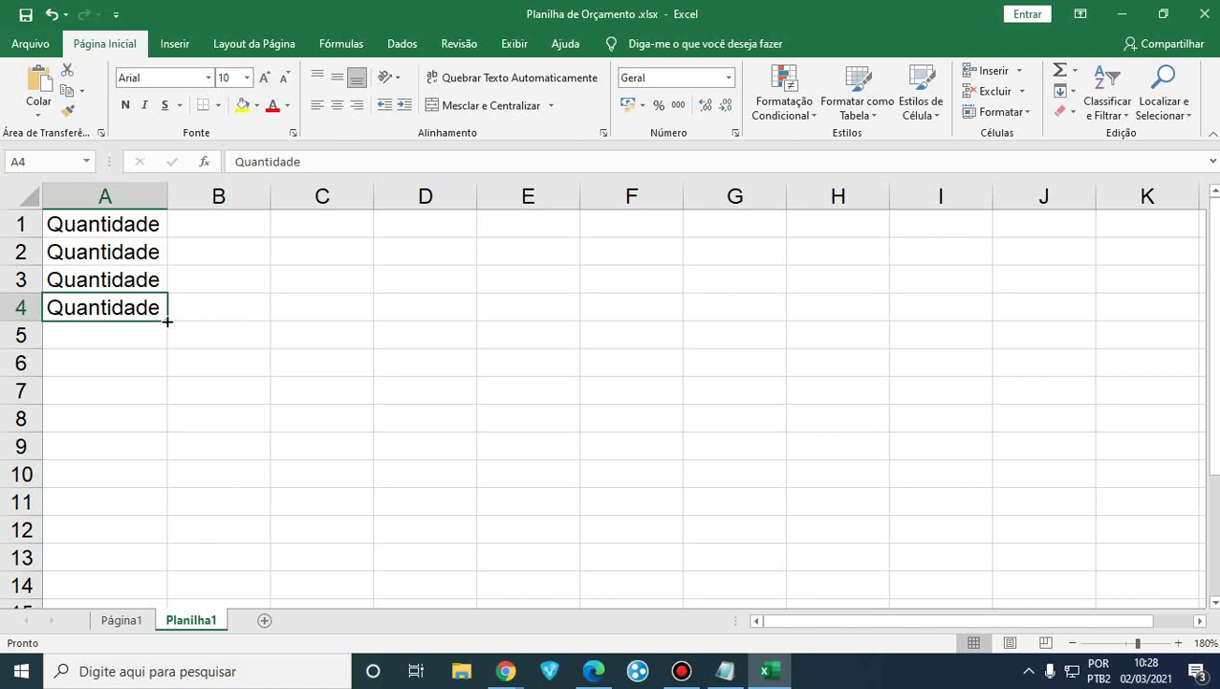
pyautogui.moveTo(168, 322); pyautogui.dragTo(115, 567)
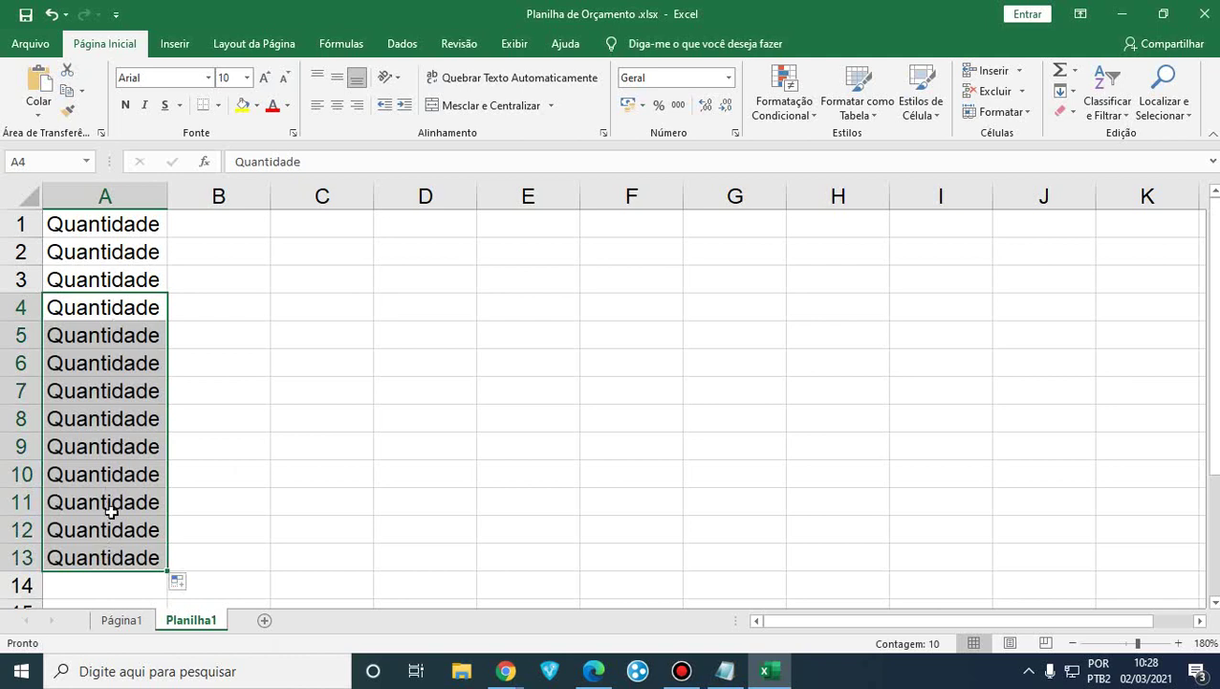
pyautogui.click(109, 483)
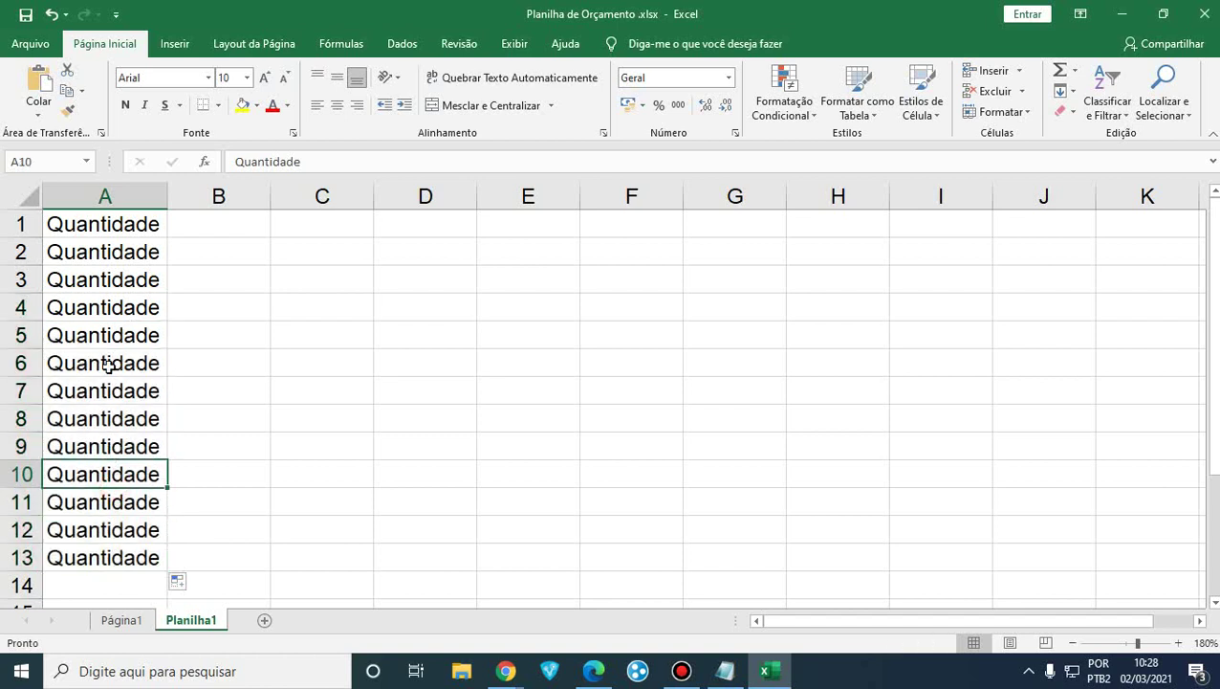
pyautogui.click(108, 318)
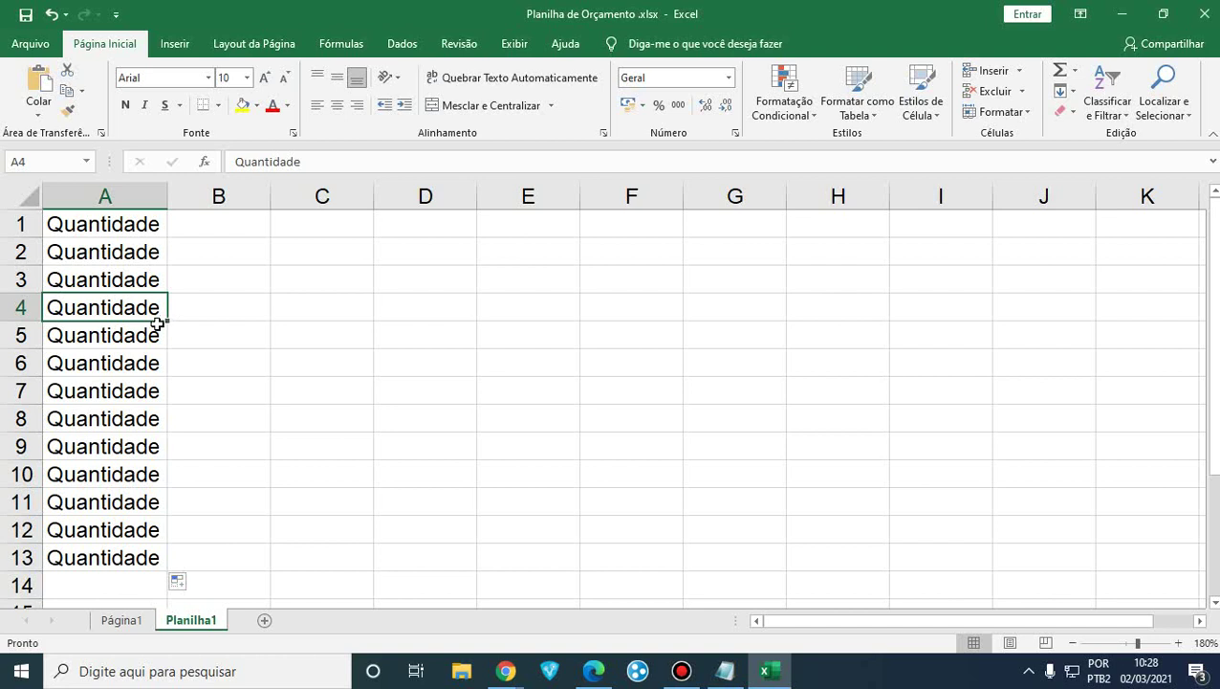
# Clear the contents of cells A2 through A13.
pyautogui.click(215, 230)
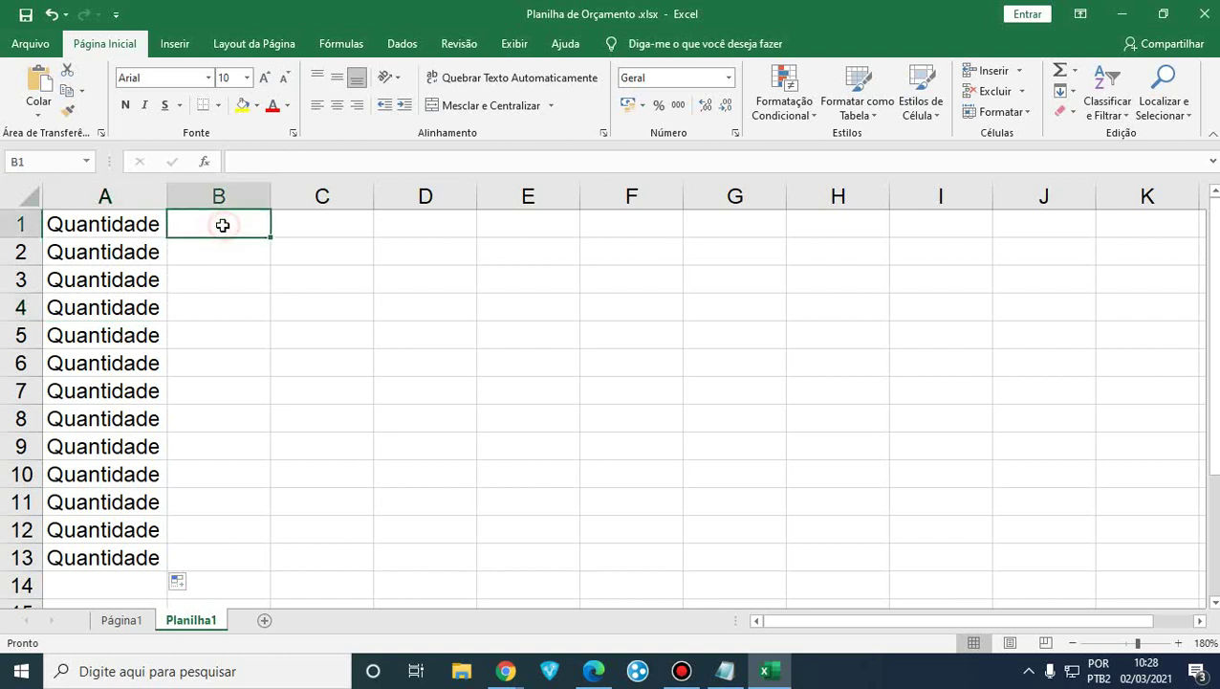
pyautogui.moveTo(120, 260); pyautogui.dragTo(98, 562)
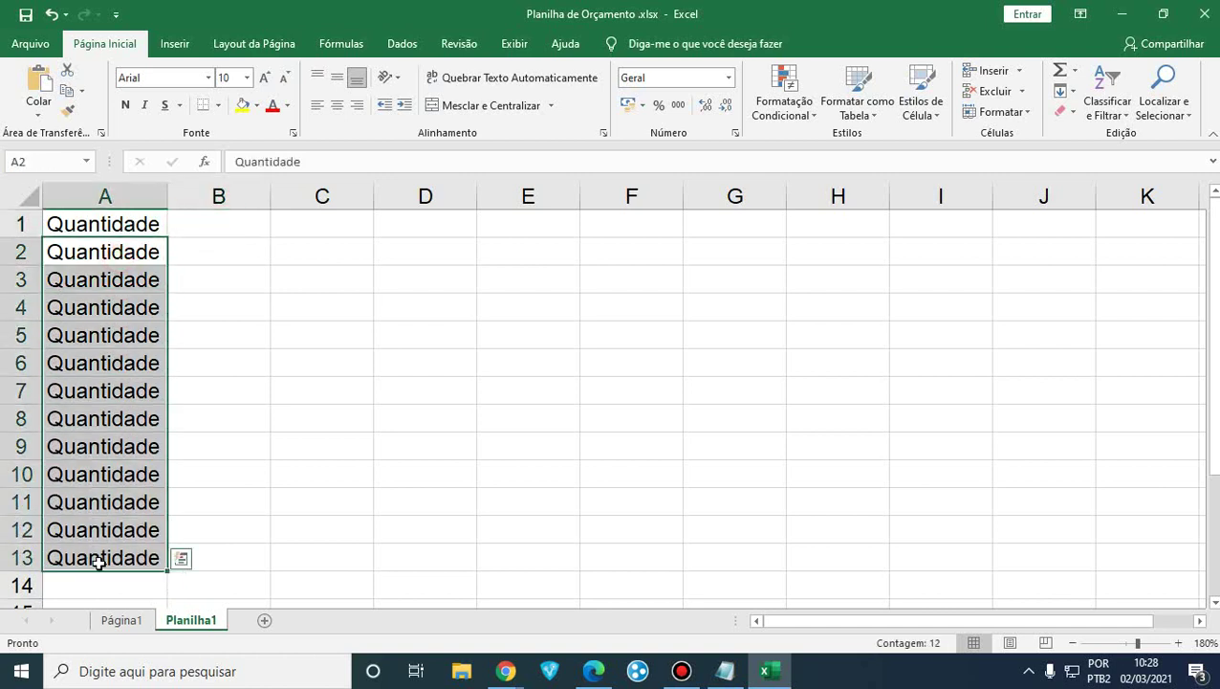
pyautogui.press('Delete')
# Copy "Quantidade" from cell A1 down through A13 with the fill handle, check the filled column and reselect A1.
pyautogui.click(139, 224)
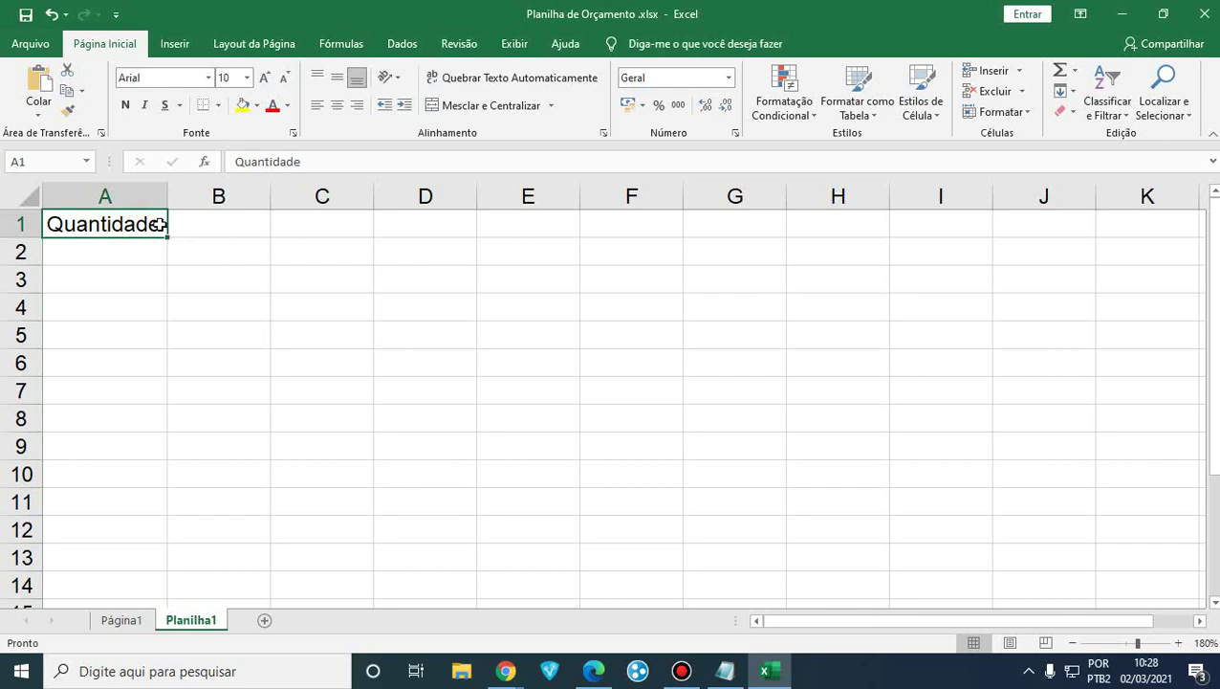
pyautogui.click(1178, 642)
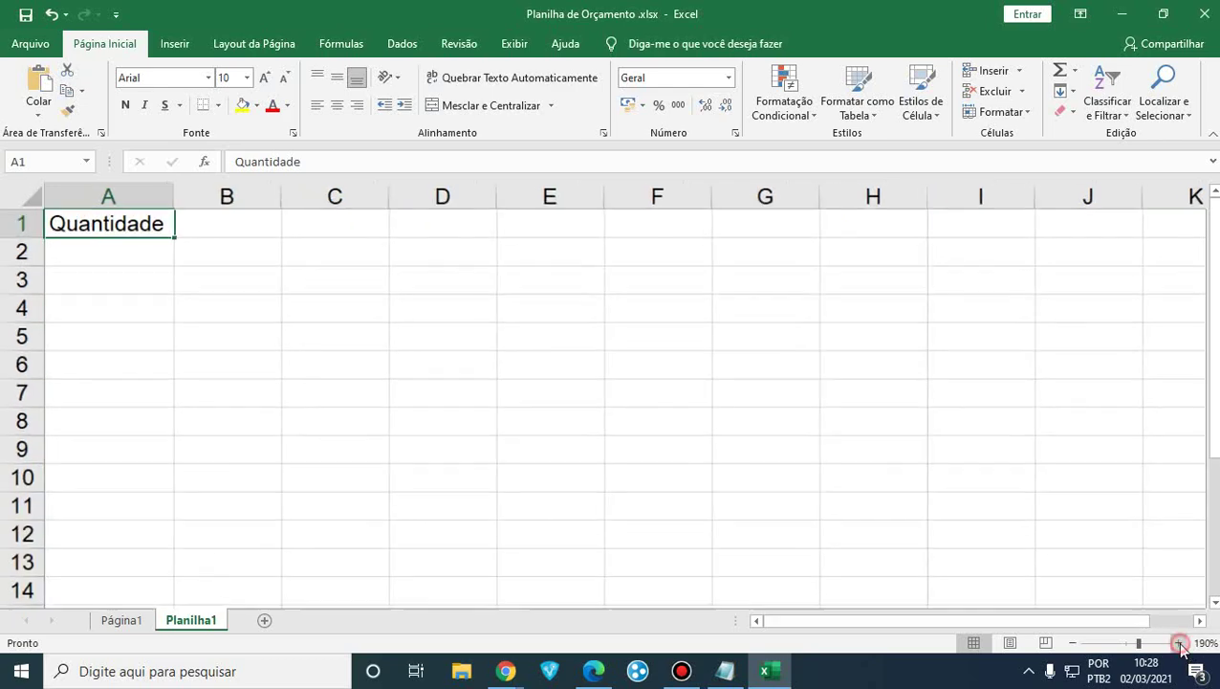
pyautogui.click(1178, 643)
pyautogui.click(1178, 643)
pyautogui.click(1179, 643)
pyautogui.click(1178, 643)
pyautogui.click(1178, 642)
pyautogui.click(1178, 642)
pyautogui.click(1178, 642)
pyautogui.click(1178, 643)
pyautogui.click(1179, 643)
pyautogui.click(1178, 643)
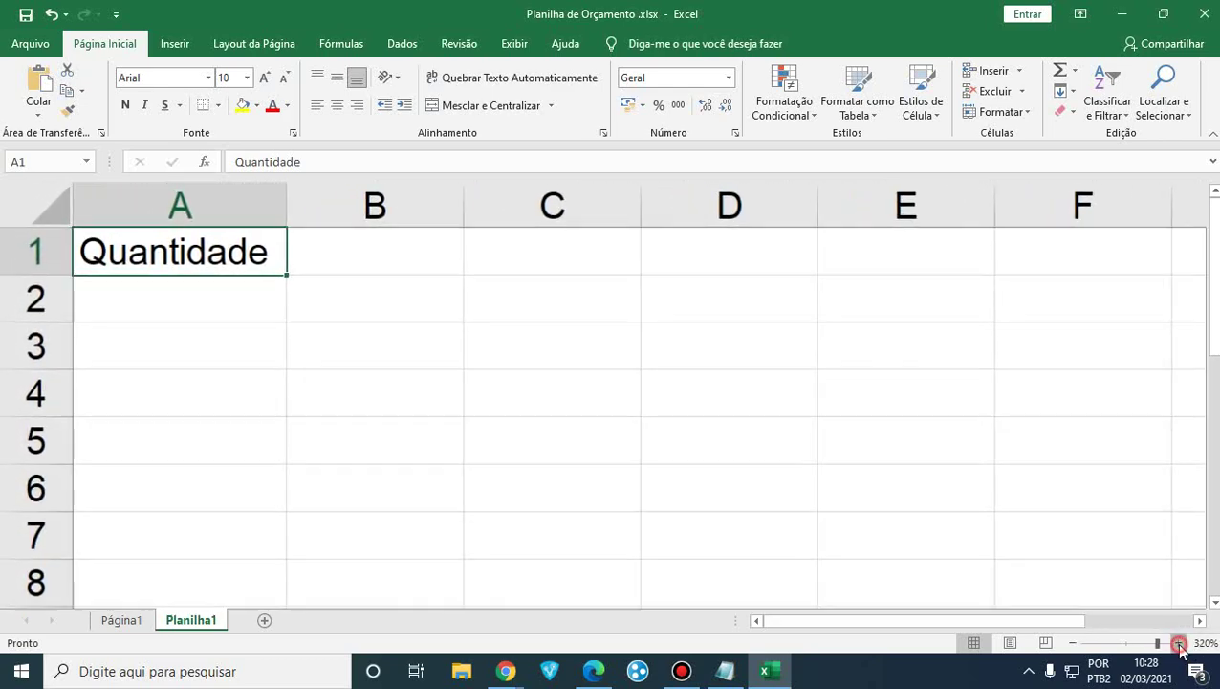
pyautogui.click(1179, 642)
pyautogui.click(1179, 643)
pyautogui.click(1178, 643)
pyautogui.click(1178, 643)
pyautogui.click(1178, 643)
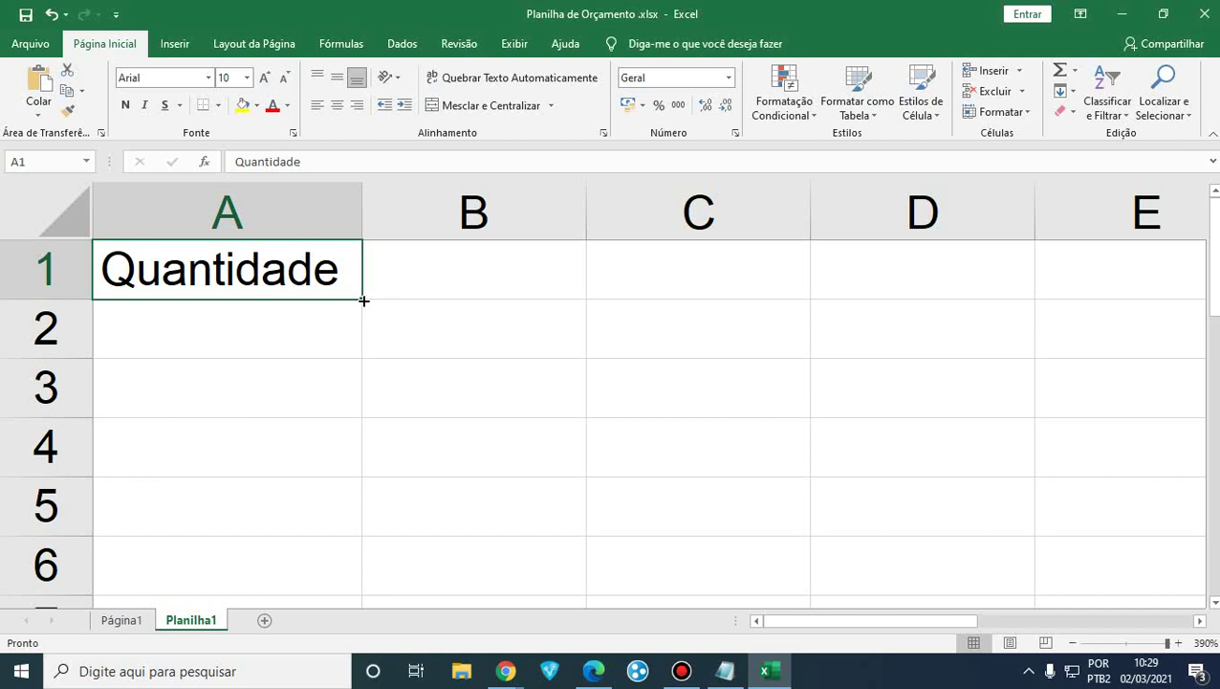
pyautogui.moveTo(363, 300); pyautogui.dragTo(300, 572)
pyautogui.scroll(3, 332, 481)
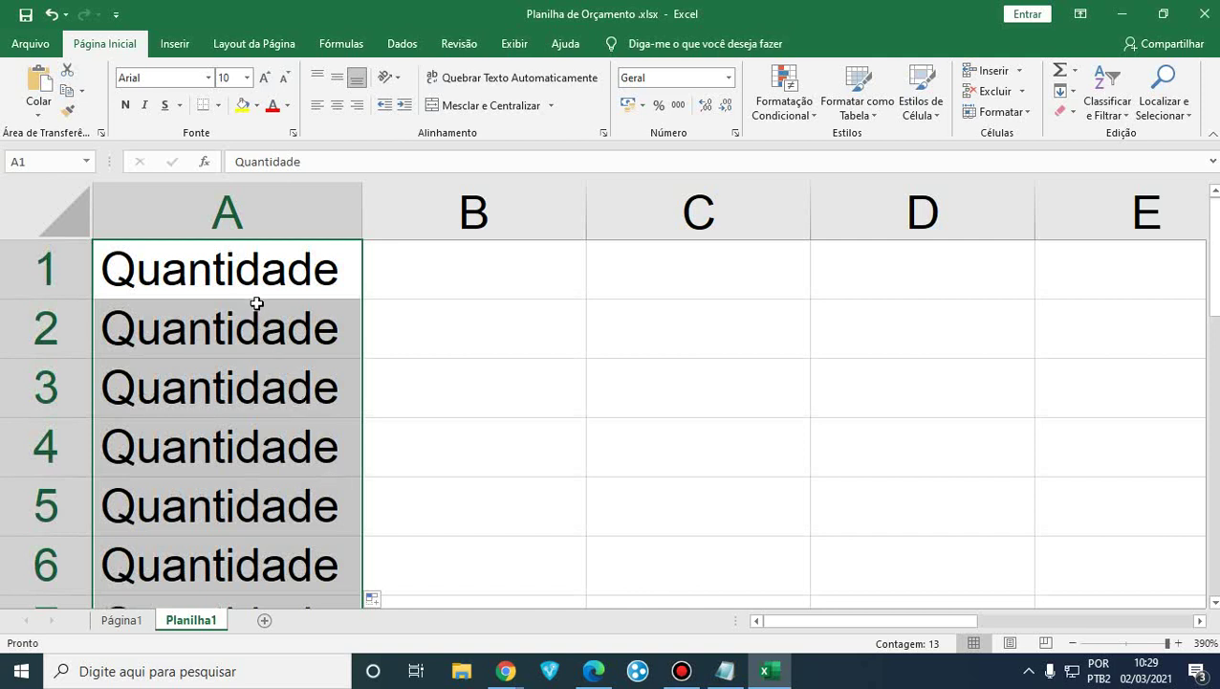
pyautogui.scroll(-5, 232, 340)
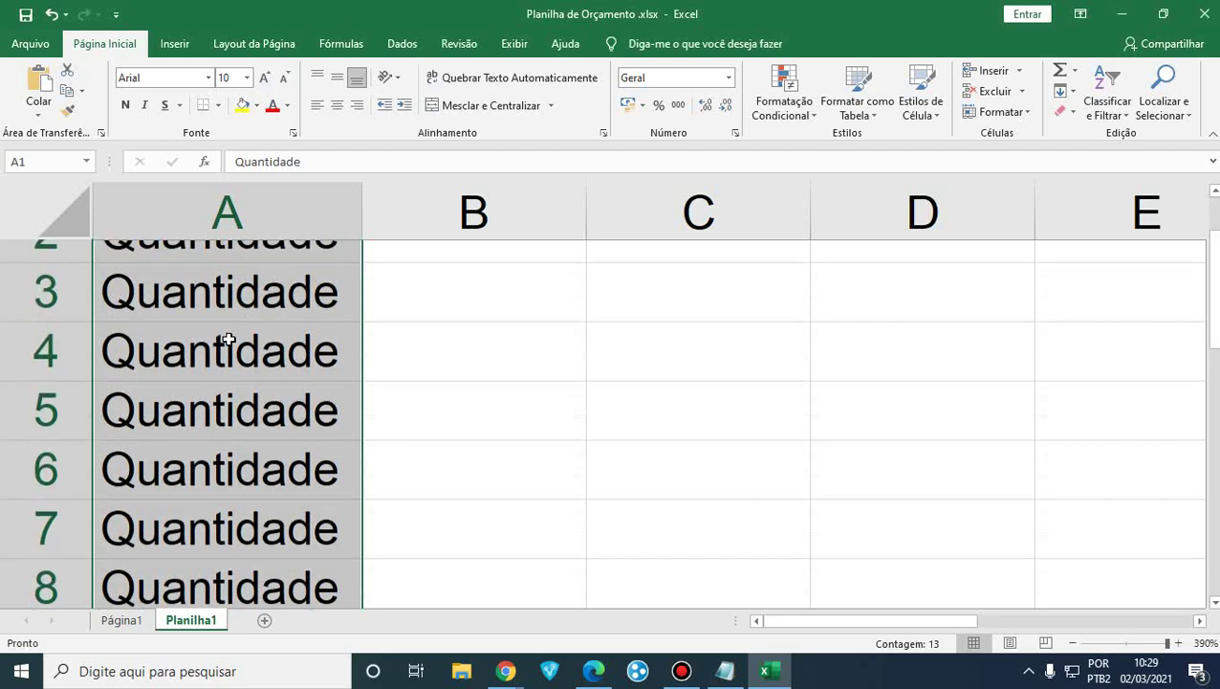
pyautogui.scroll(3, 237, 370)
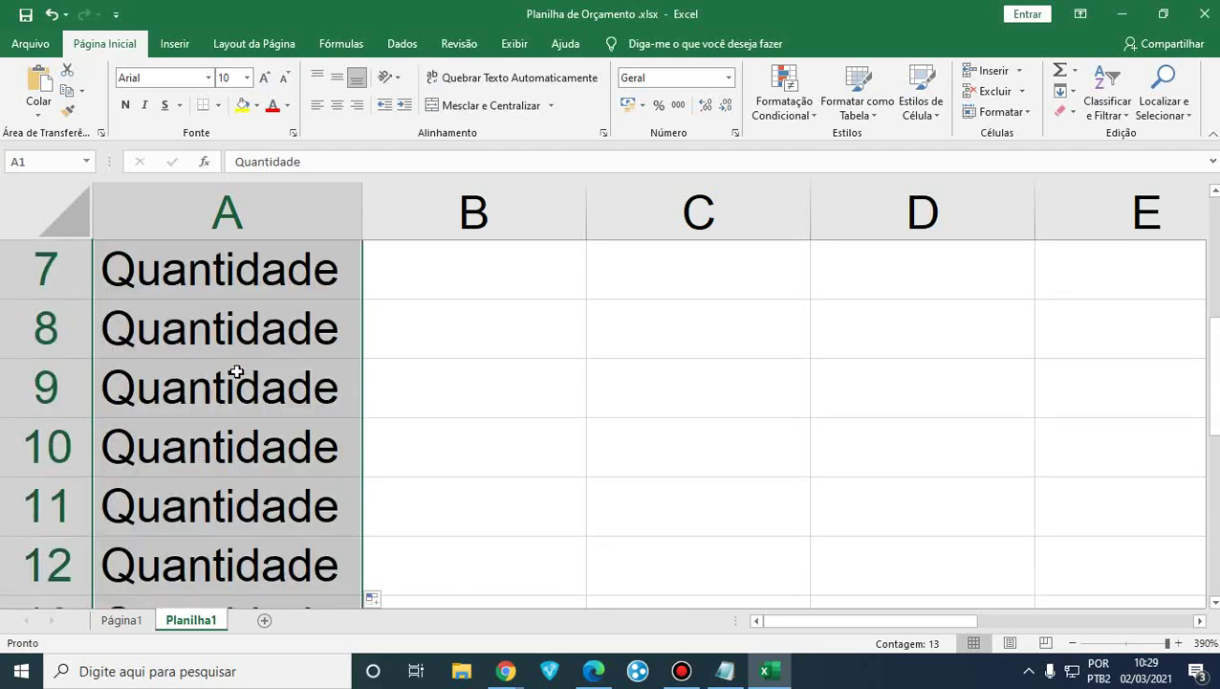
pyautogui.scroll(2, 236, 371)
pyautogui.click(282, 279)
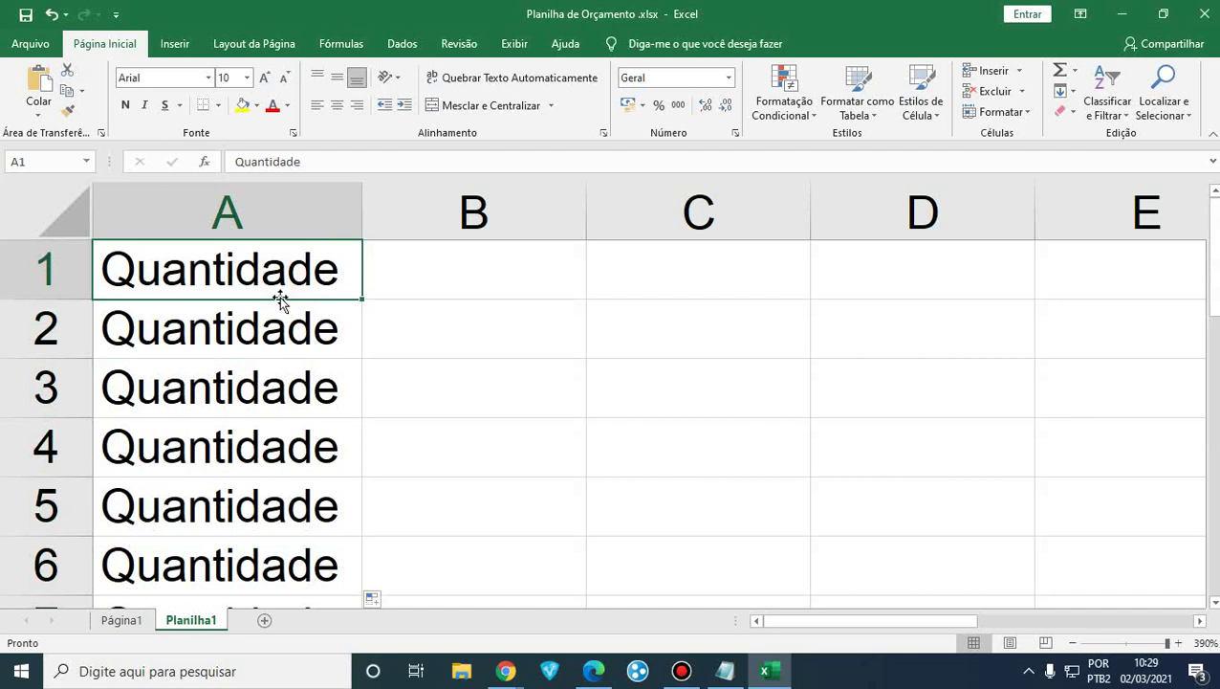
# Switch to the PDF handout in Edge and read the page 17 passage on filling a column with the months of the year.
pyautogui.click(594, 671)
pyautogui.scroll(-5, 714, 455)
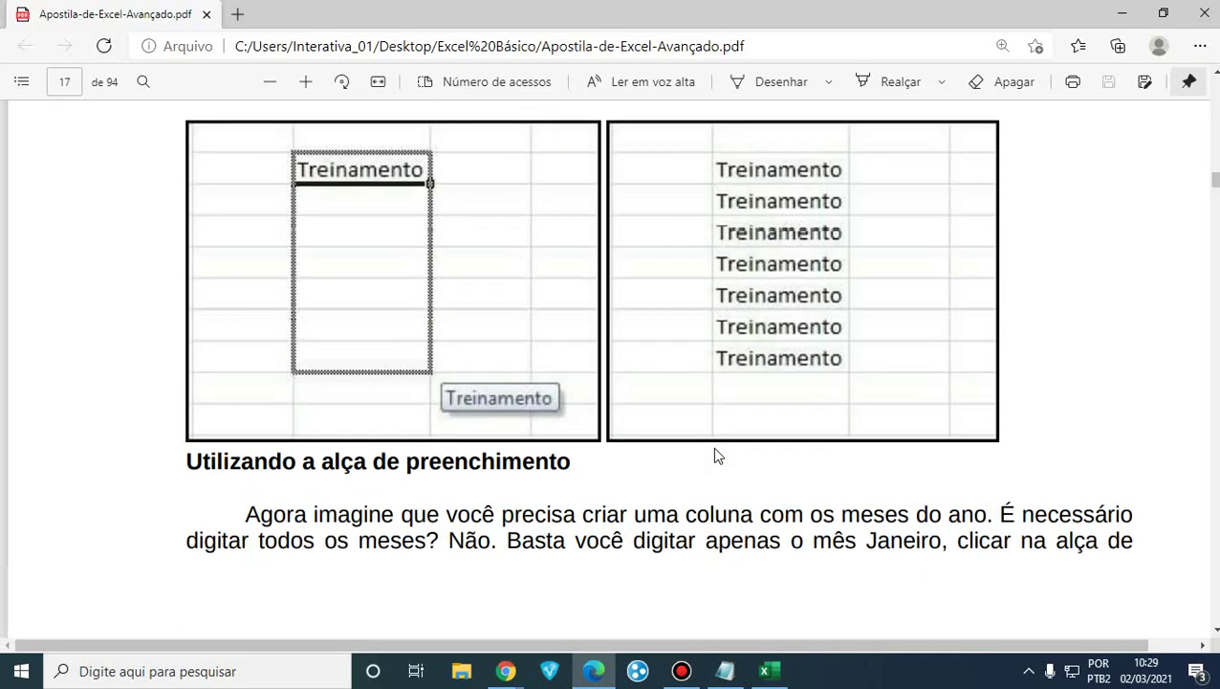
pyautogui.scroll(2, 715, 448)
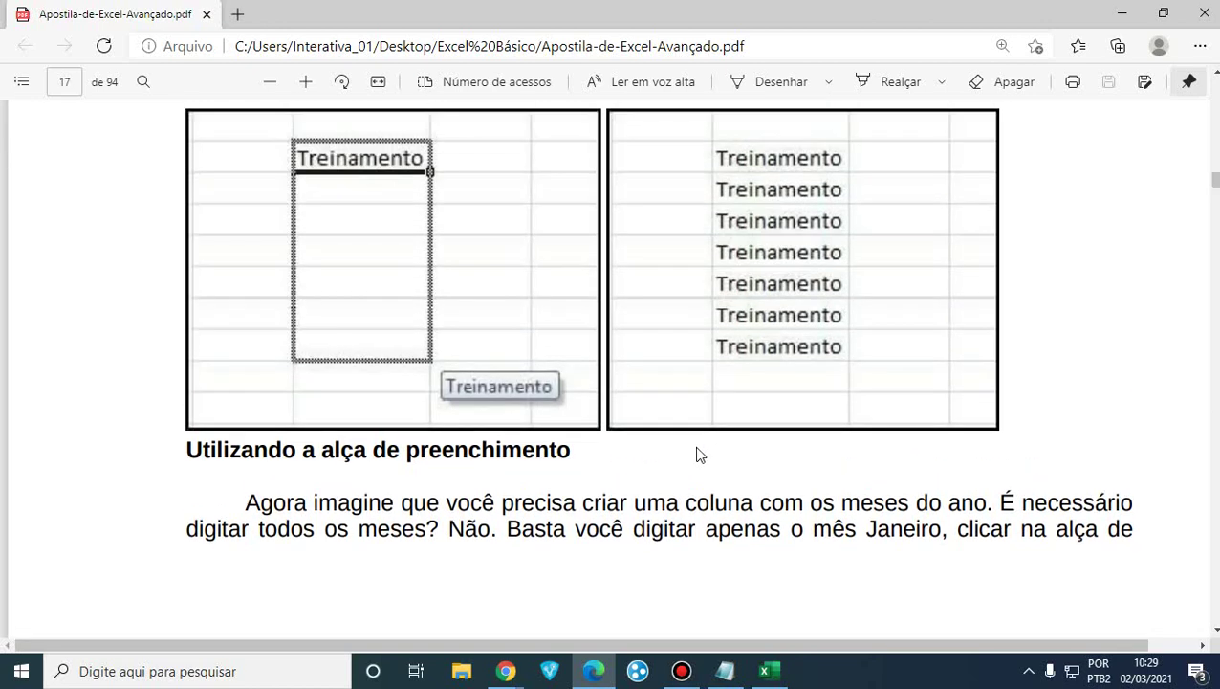
pyautogui.scroll(-4, 699, 455)
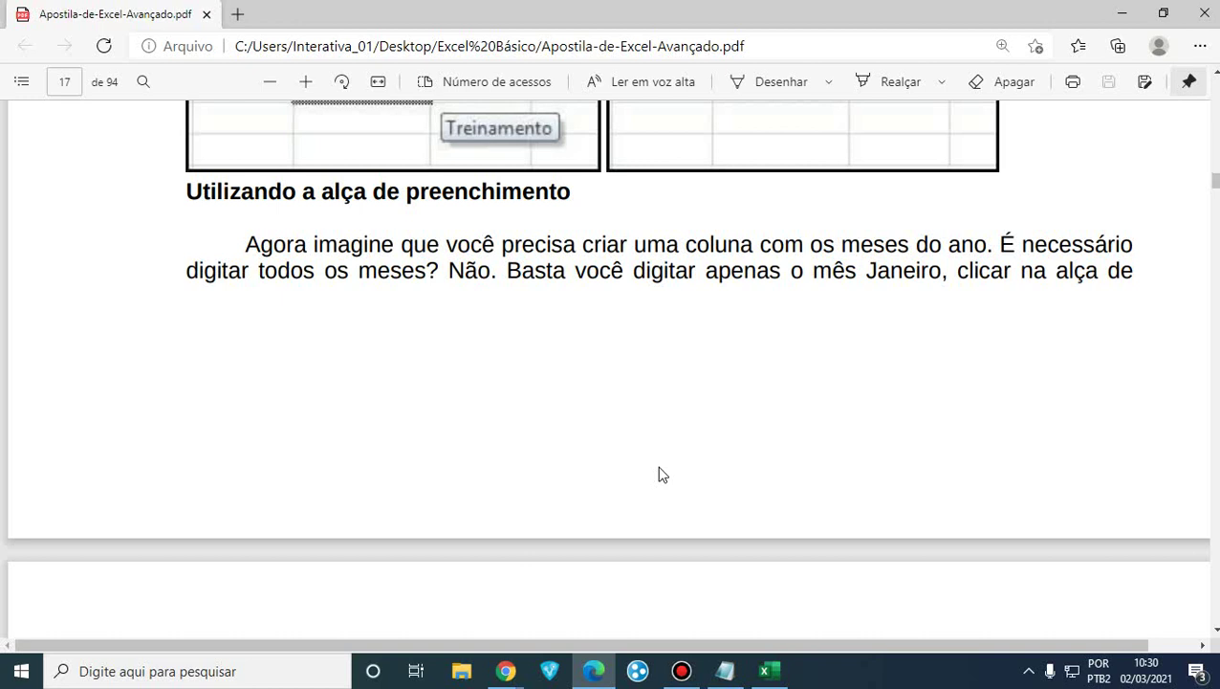
# Switch back to Excel and enter 1 in cell C1.
pyautogui.click(773, 670)
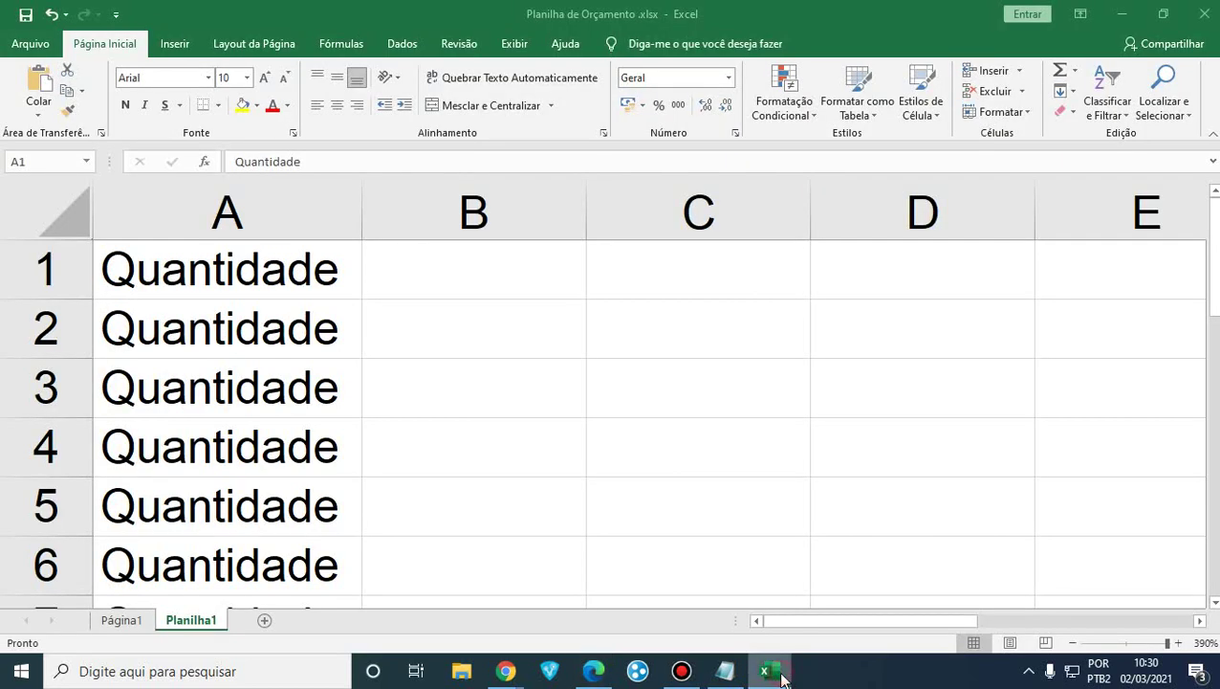
pyautogui.click(646, 491)
pyautogui.click(727, 277)
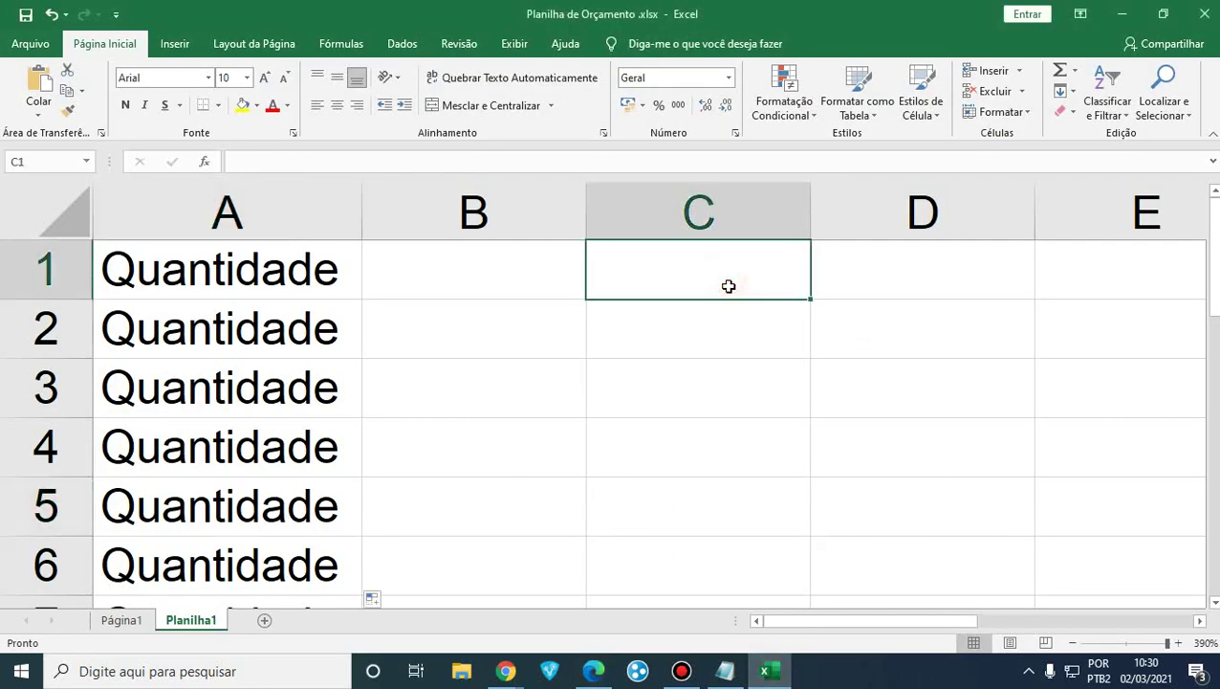
pyautogui.write('1')
pyautogui.press('Return')
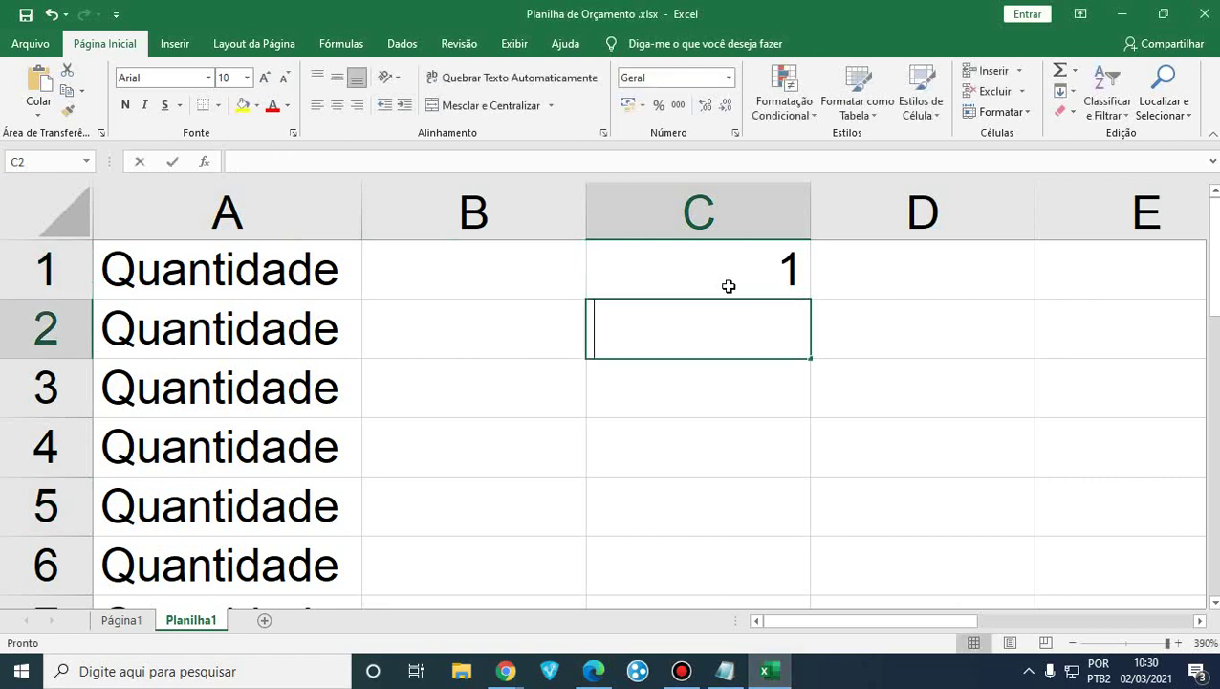
# Enter the numbers 2 through 8 one by one in cells C2 through C8.
pyautogui.write('2')
pyautogui.press('Return')
pyautogui.write('3')
pyautogui.press('Return')
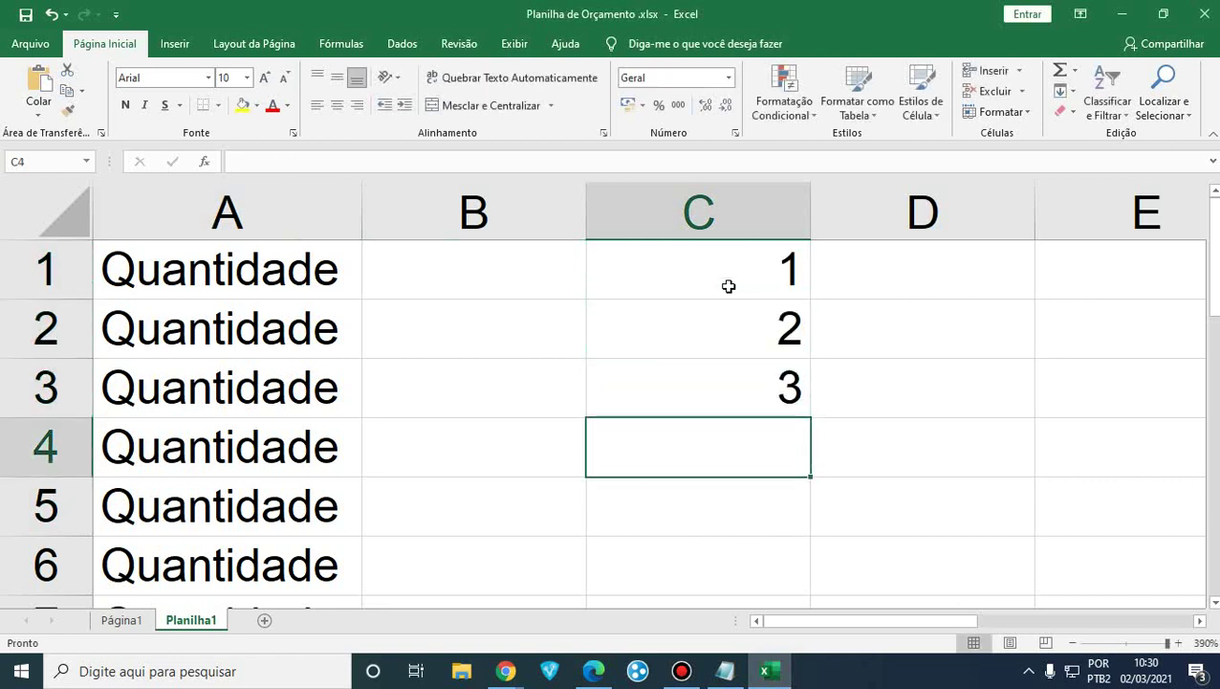
pyautogui.write('4')
pyautogui.press('Return')
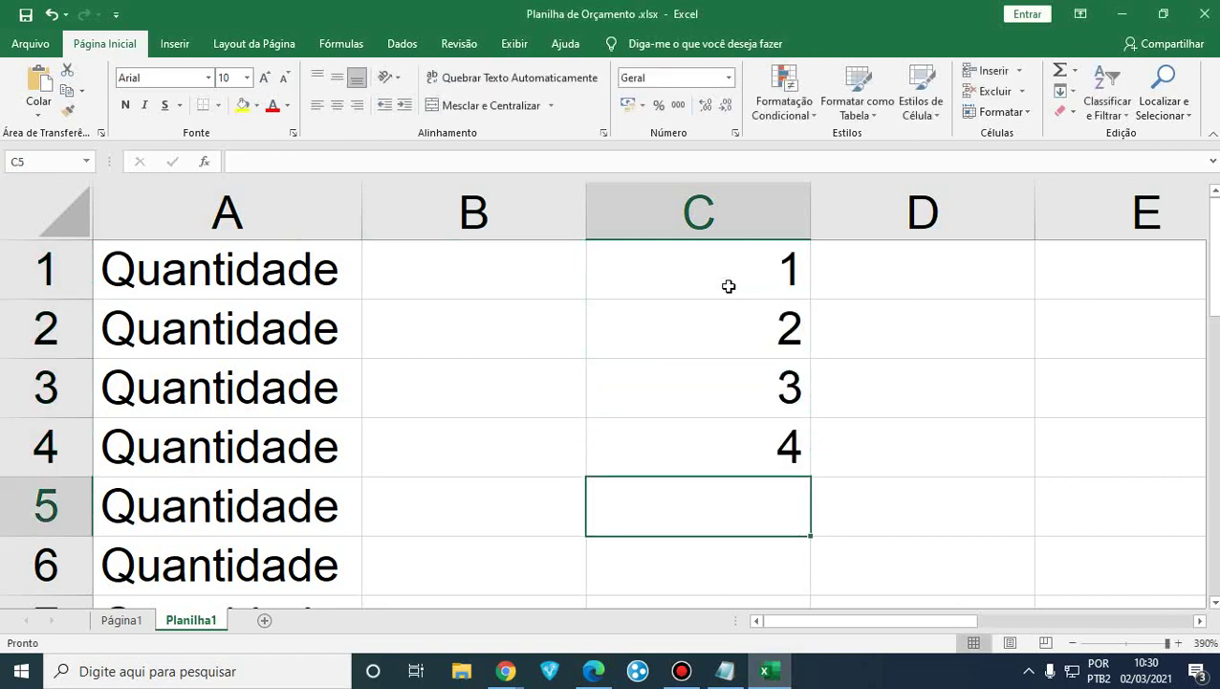
pyautogui.write('5')
pyautogui.press('Return')
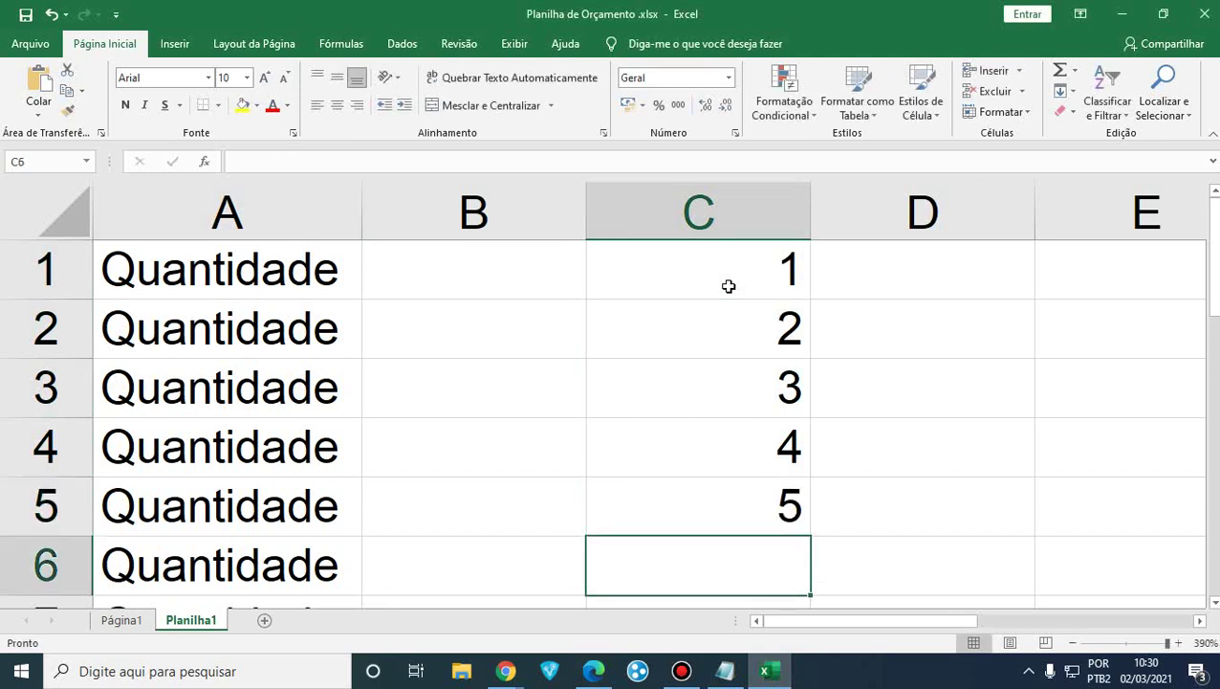
pyautogui.write('6')
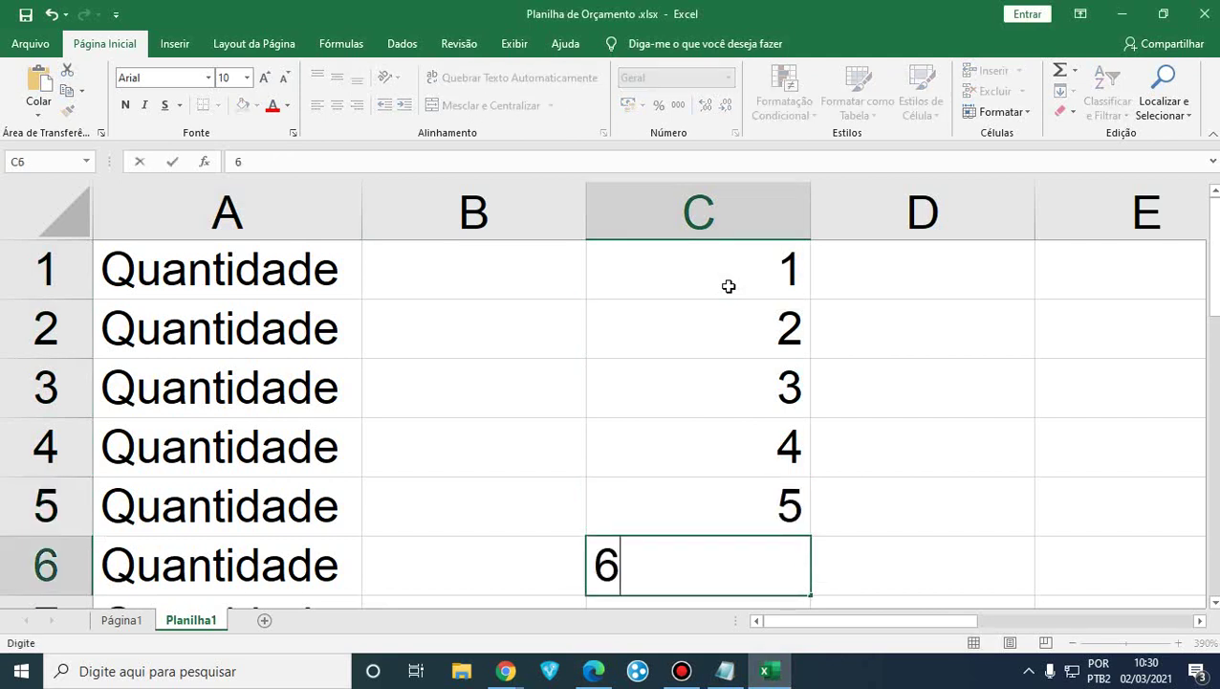
pyautogui.press('Return')
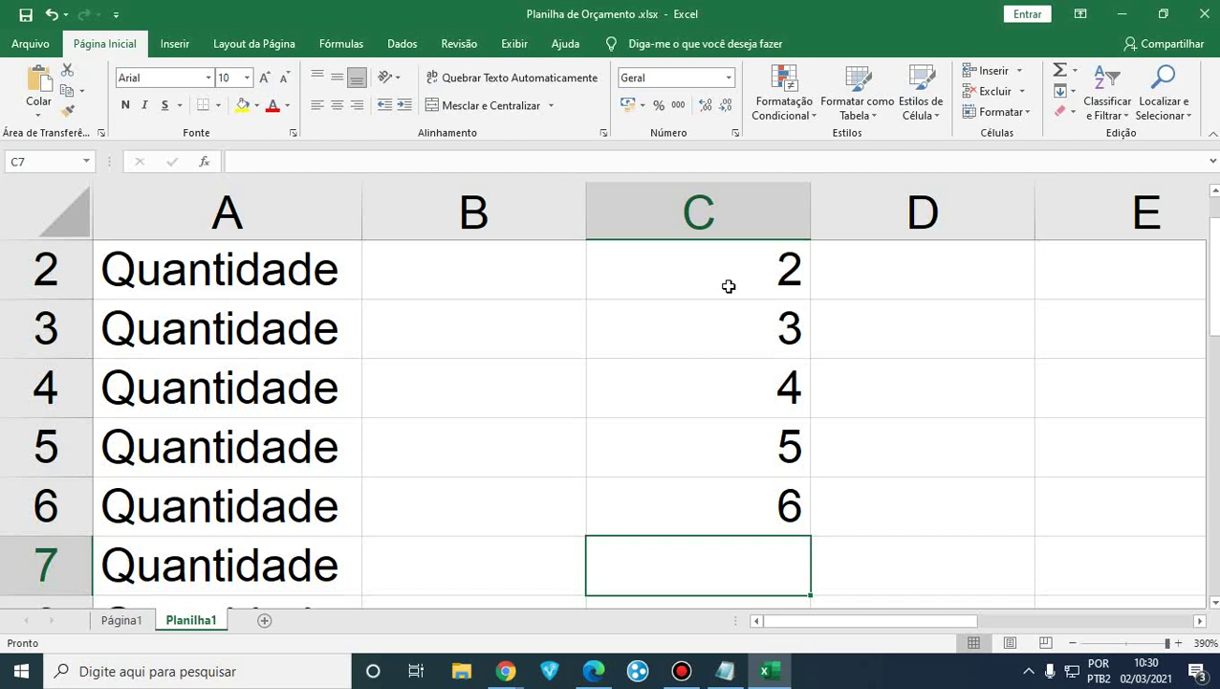
pyautogui.write('7')
pyautogui.press('Return')
pyautogui.write('8')
pyautogui.press('Return')
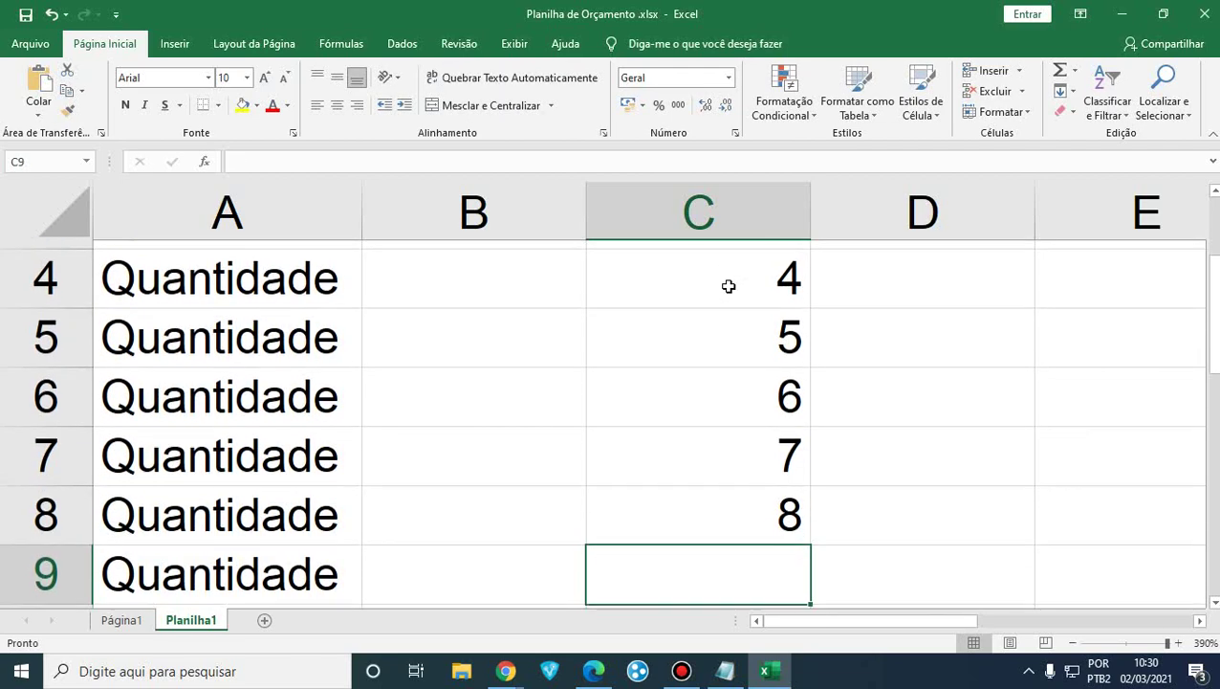
# Clear the contents of cells C3 through C8, keeping the numbers 1 and 2 above them.
pyautogui.press('Up')
pyautogui.keyDown('shift'); pyautogui.click(729, 286); pyautogui.keyUp('shift')
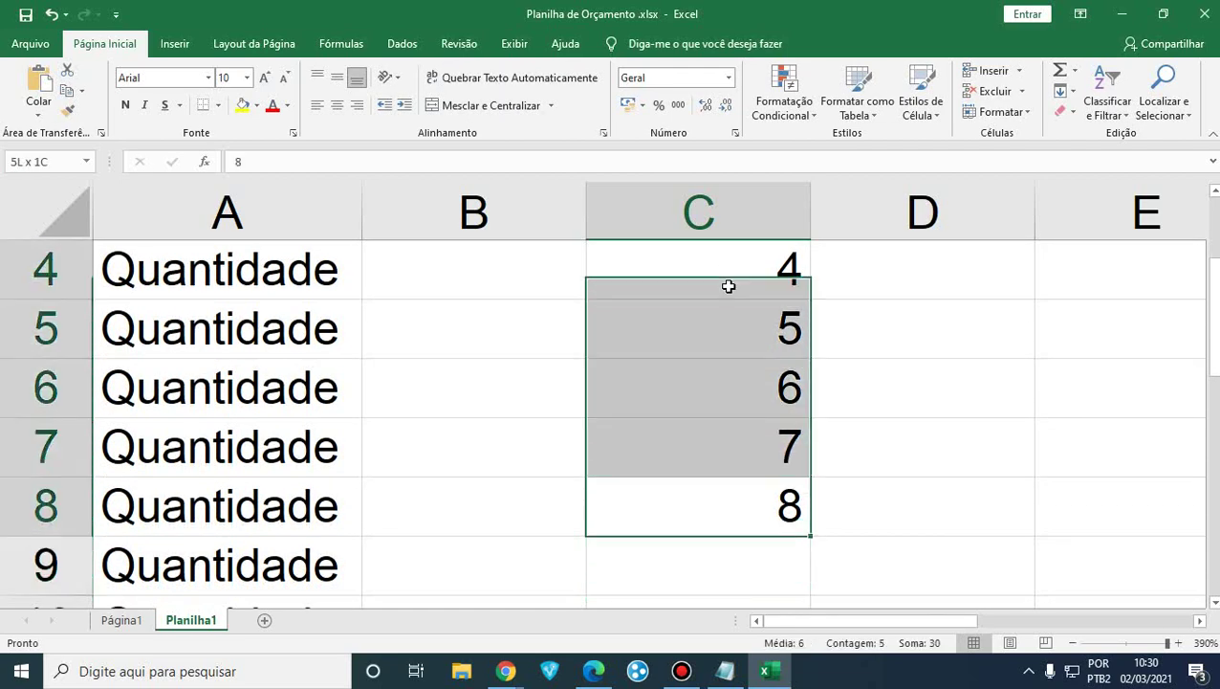
pyautogui.hotkey('ctrl', 'shift', 'Up')
pyautogui.hotkey('shift', 'Down')
pyautogui.hotkey('shift', 'Down')
pyautogui.press('Delete')
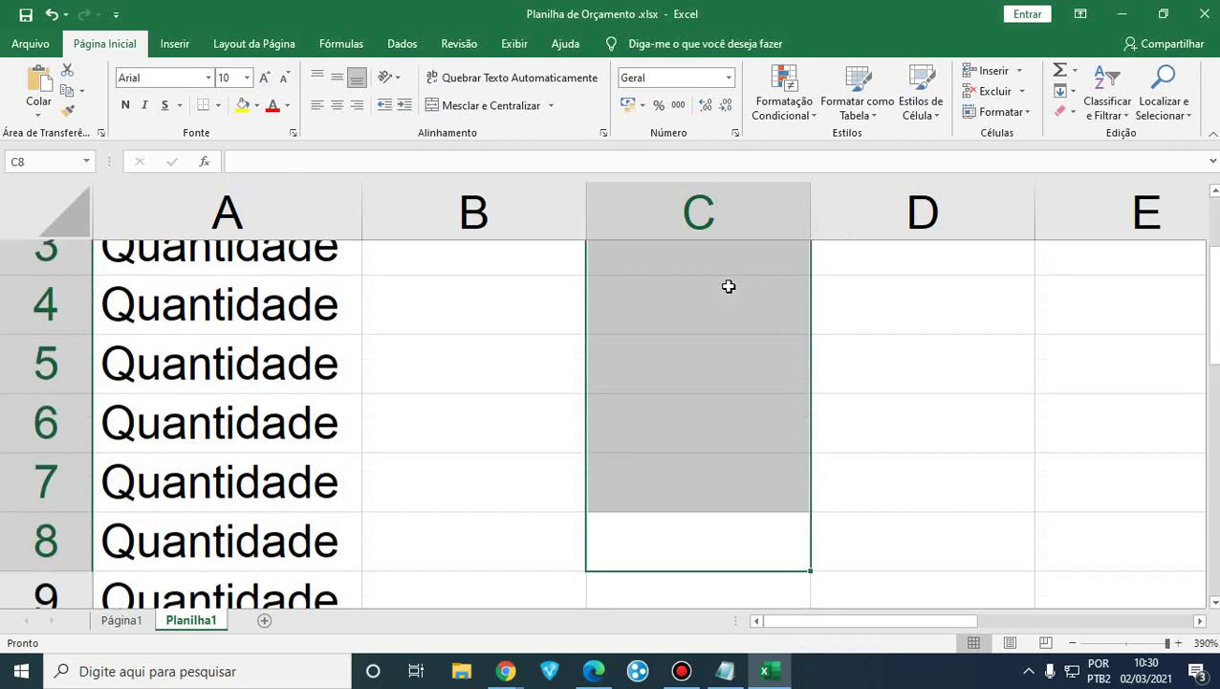
pyautogui.press('Up')
pyautogui.press('Up')
pyautogui.press('Up')
pyautogui.press('Up')
pyautogui.press('Up')
pyautogui.press('Up')
pyautogui.press('Up')
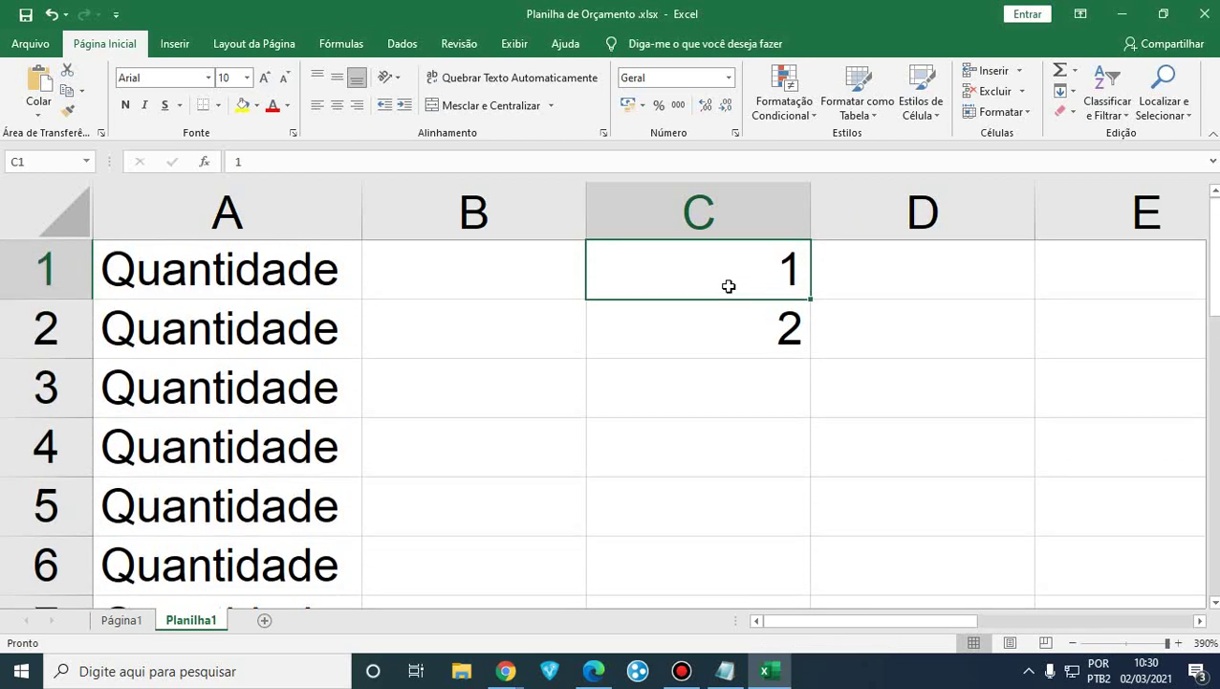
pyautogui.press('Down')
pyautogui.press('Up')
pyautogui.press('Down')
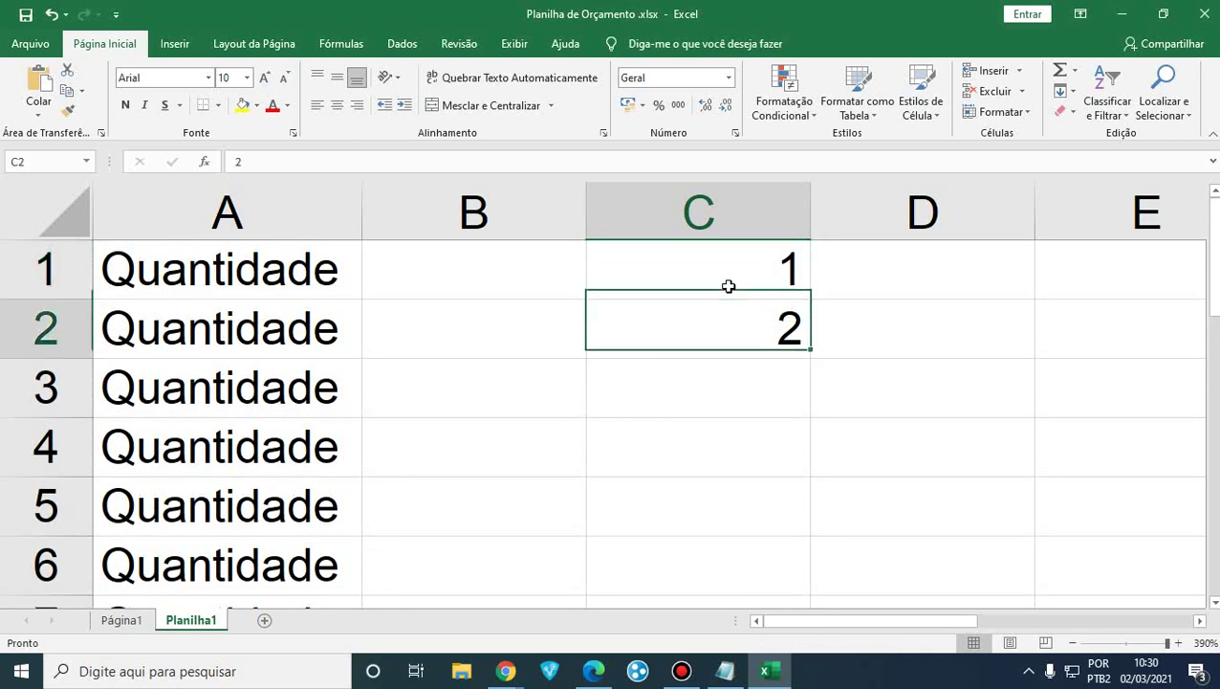
pyautogui.press('Up')
pyautogui.press('Down')
pyautogui.press('Up')
pyautogui.press('Down')
pyautogui.press('Up')
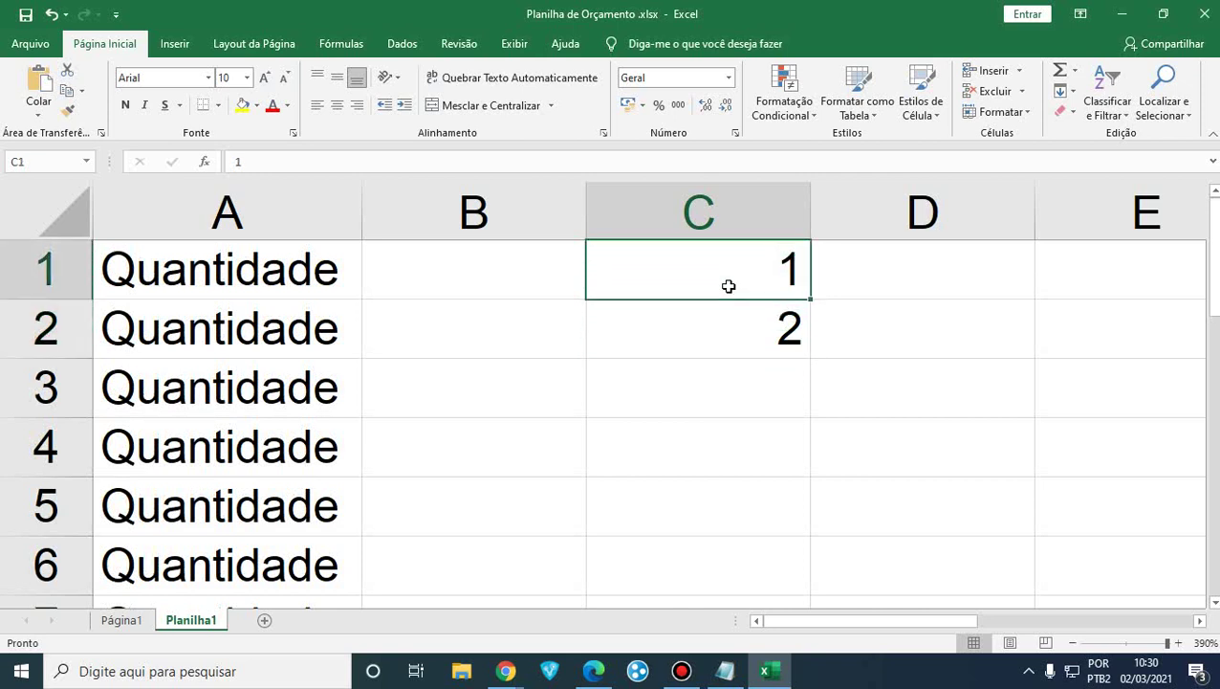
pyautogui.press('Down')
pyautogui.press('Down')
pyautogui.press('Up')
pyautogui.press('Up')
pyautogui.press('Down')
pyautogui.press('Up')
# Select C1:C2 and extend the number series down through C30 with the fill handle.
pyautogui.hotkey('shift', 'Down')
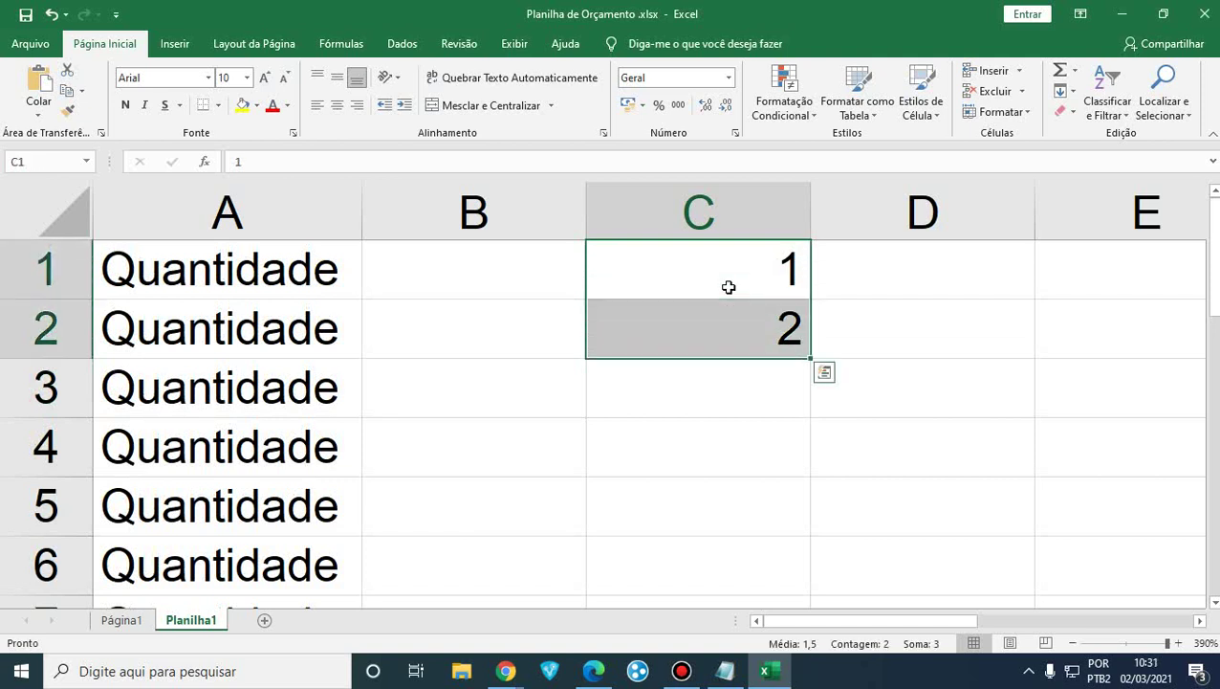
pyautogui.click(687, 348)
pyautogui.click(697, 266)
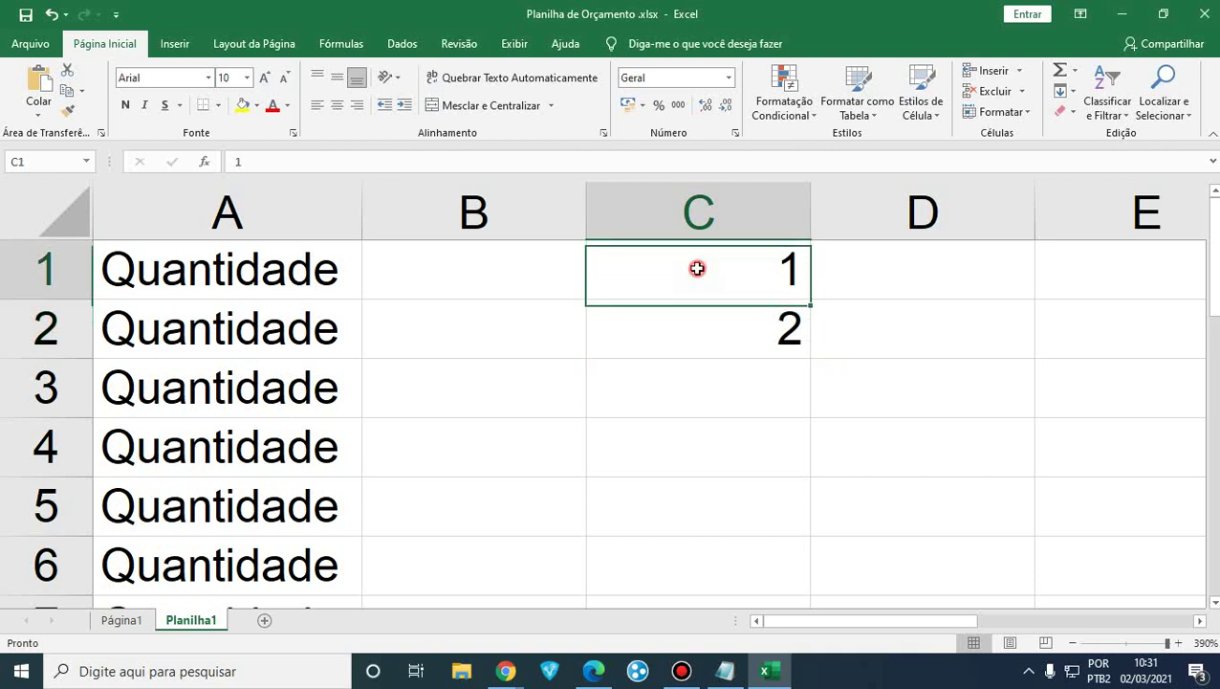
pyautogui.moveTo(694, 264); pyautogui.dragTo(699, 313)
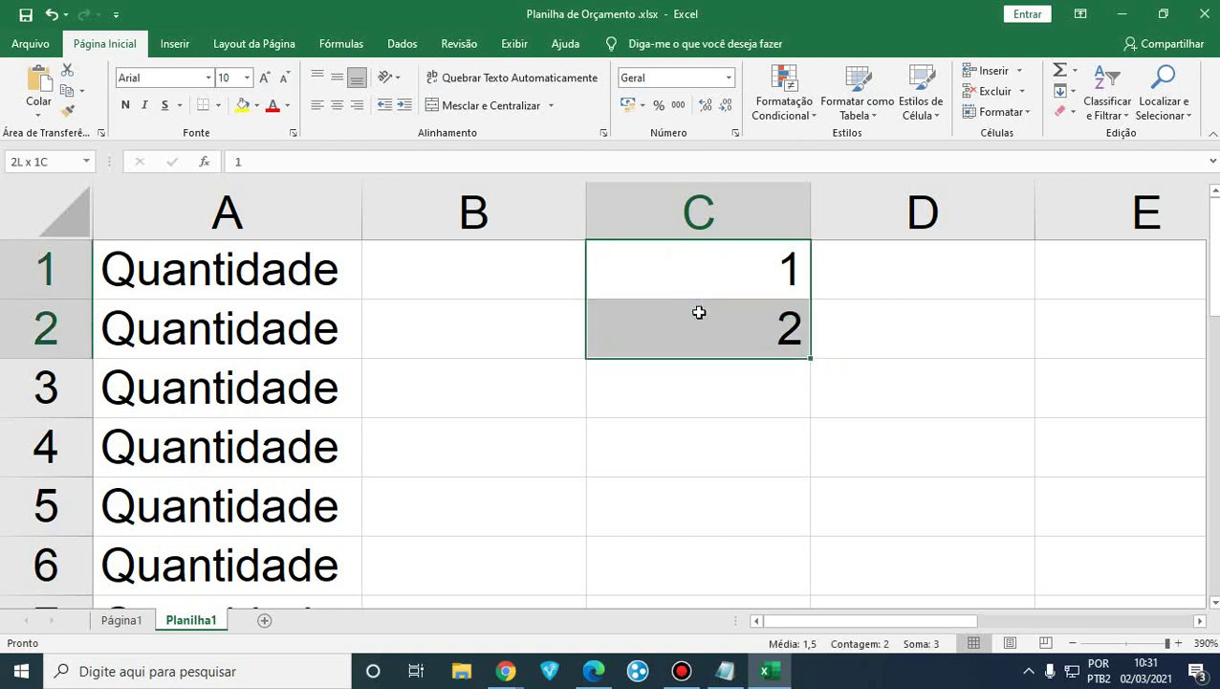
pyautogui.moveTo(699, 313); pyautogui.dragTo(699, 313)
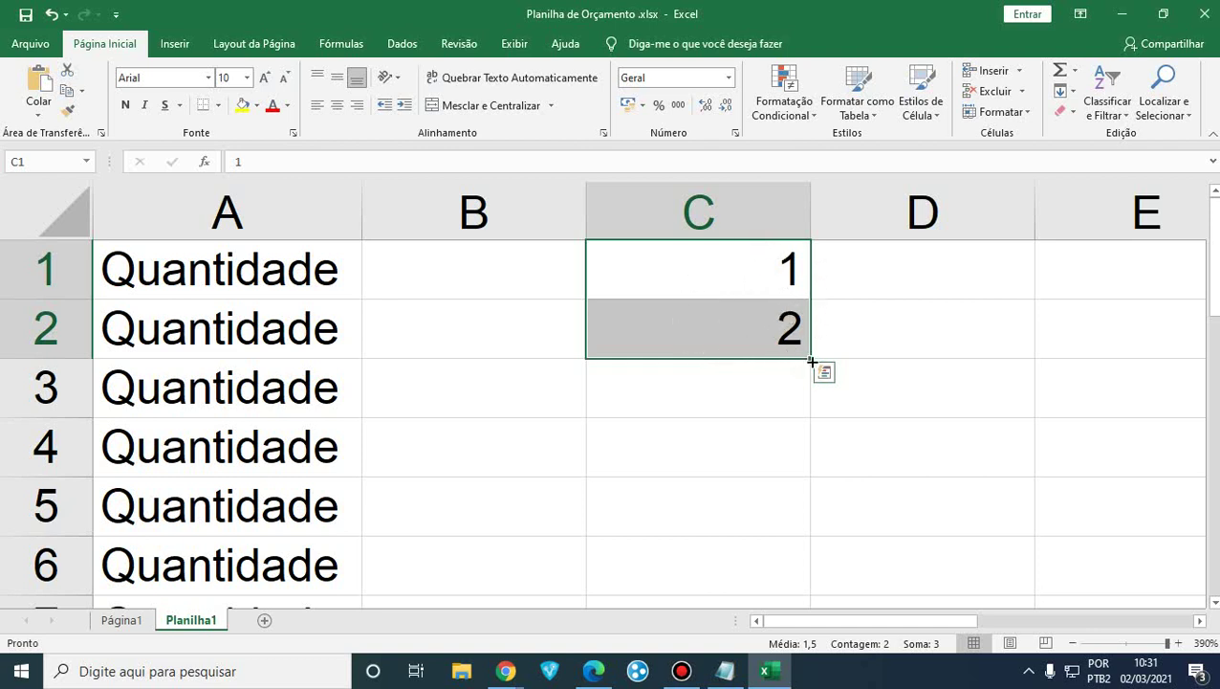
pyautogui.moveTo(803, 365); pyautogui.dragTo(792, 426)
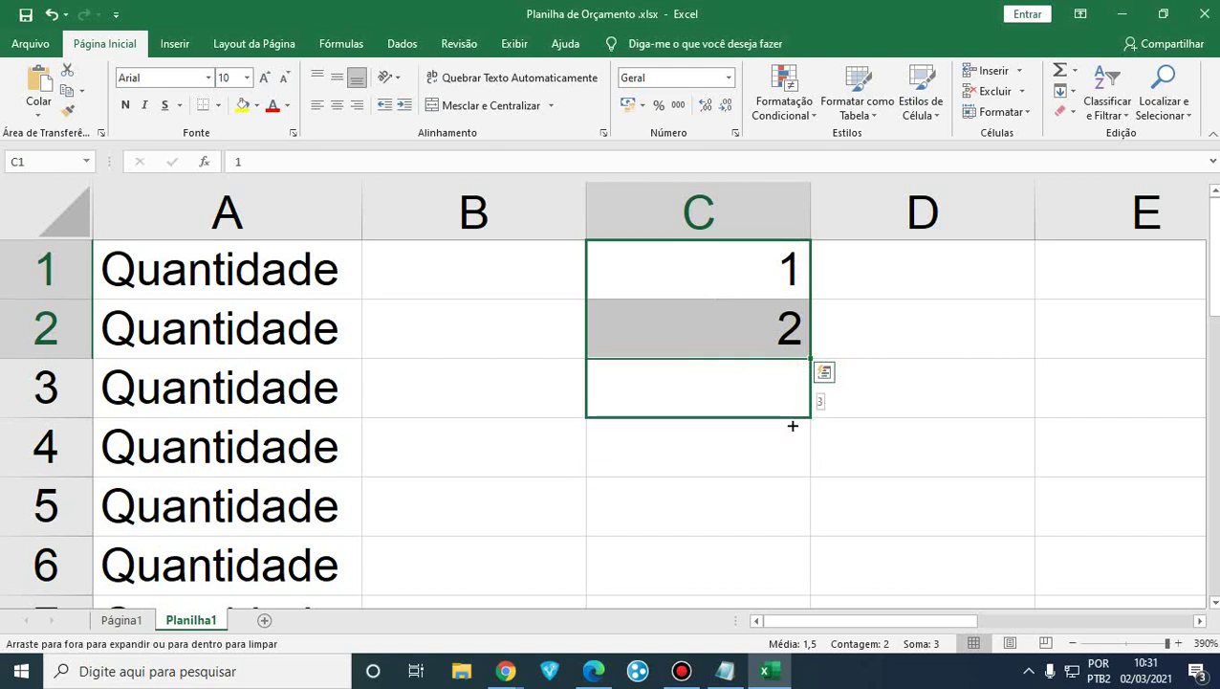
pyautogui.moveTo(793, 426); pyautogui.dragTo(758, 545)
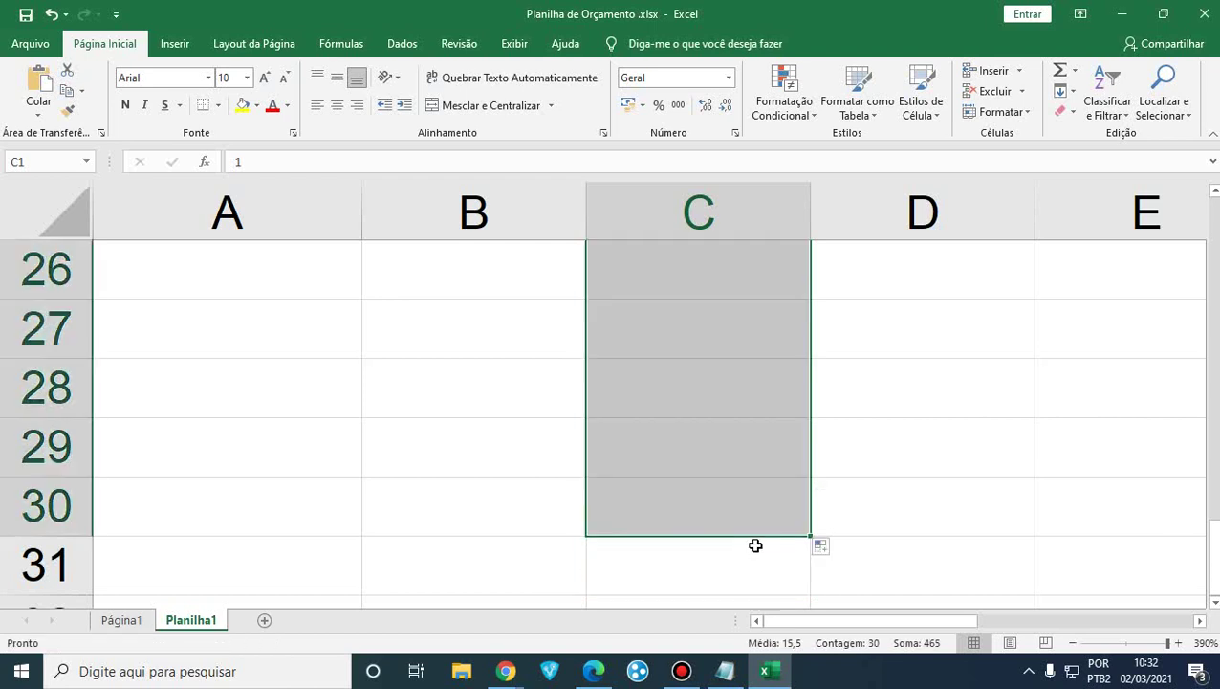
# Center the numbers in C1:C30 horizontally and vertically, and look through the filled series.
pyautogui.scroll(8, 805, 497)
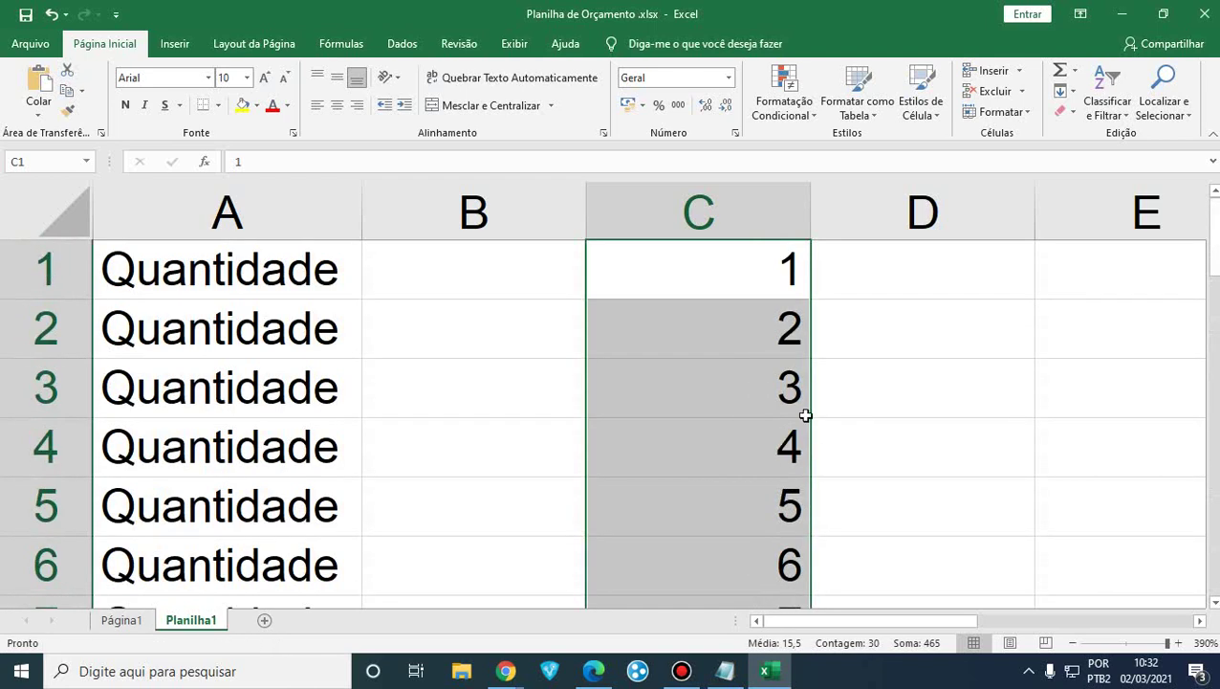
pyautogui.click(336, 105)
pyautogui.click(337, 76)
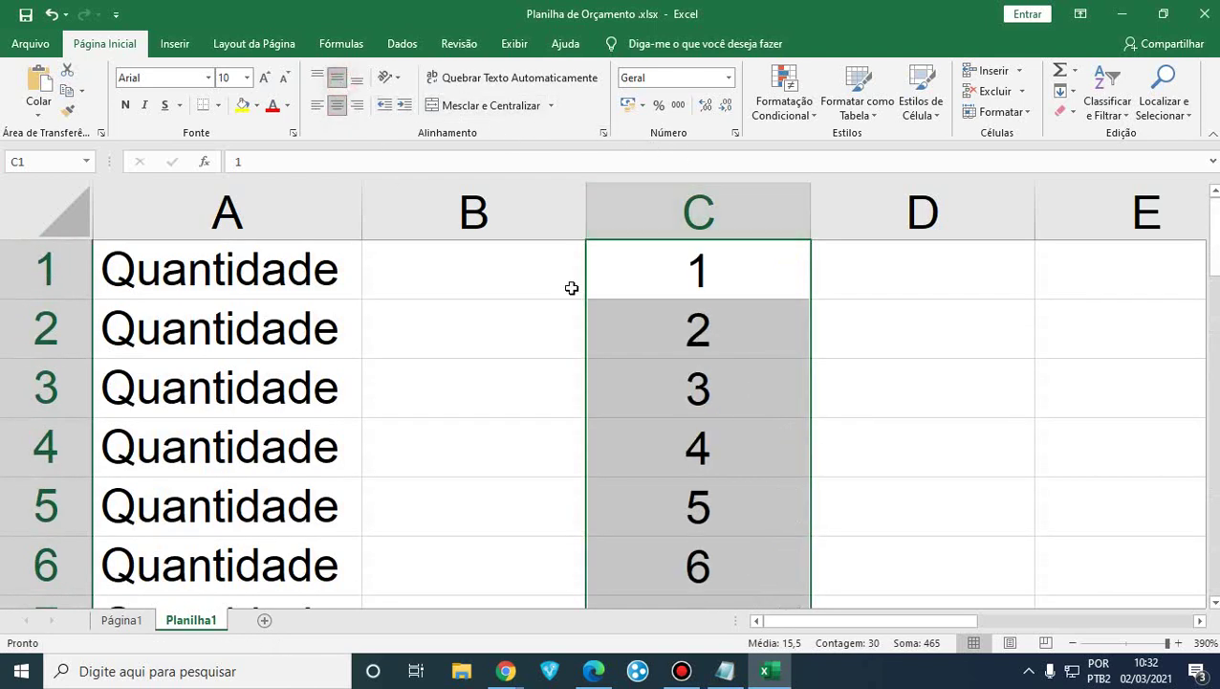
pyautogui.scroll(-2, 761, 361)
pyautogui.scroll(-8, 761, 361)
pyautogui.scroll(8, 761, 361)
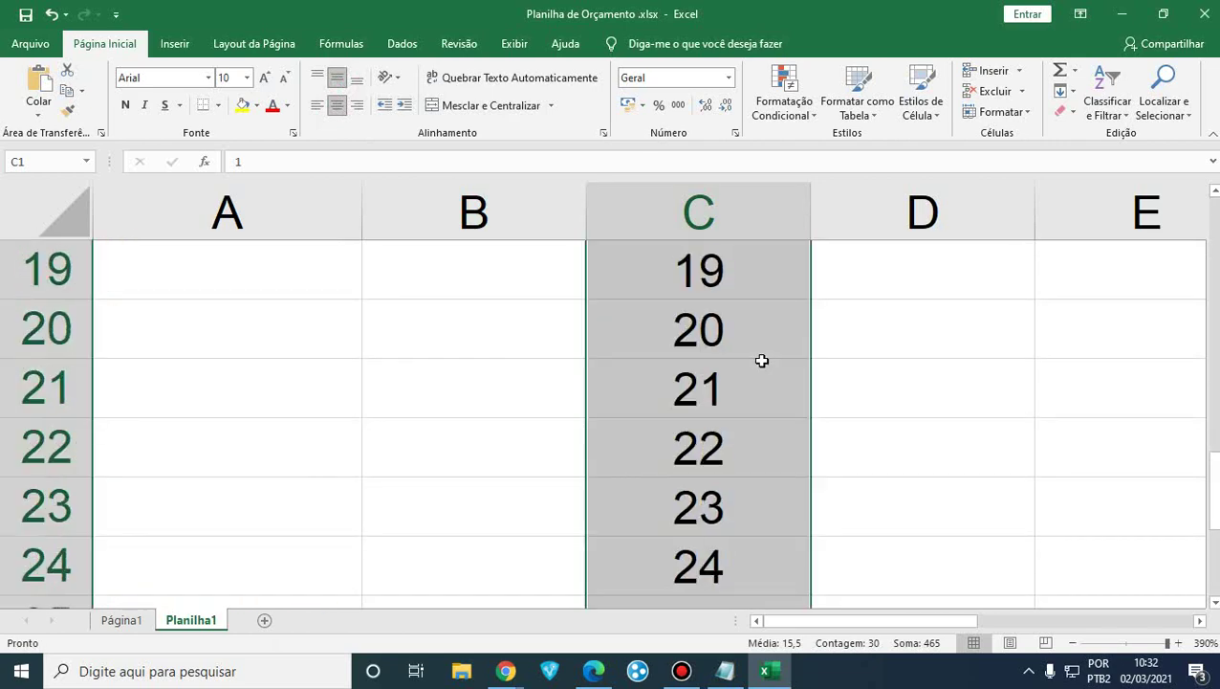
pyautogui.scroll(2, 762, 360)
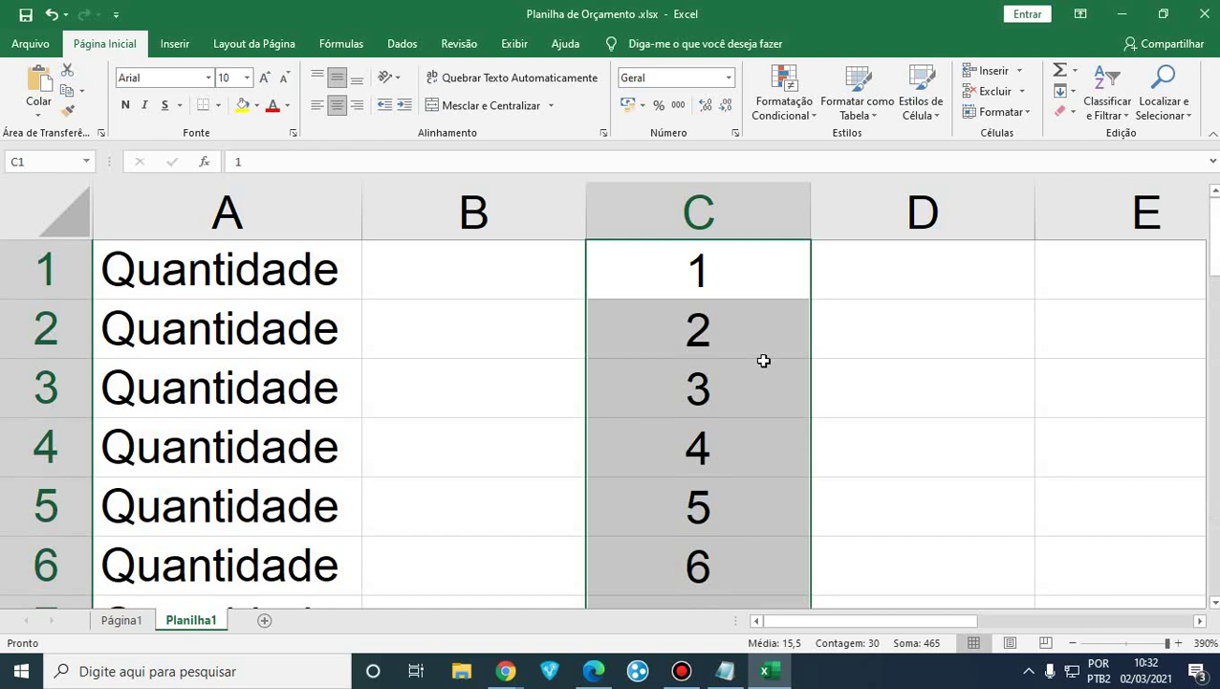
pyautogui.click(771, 329)
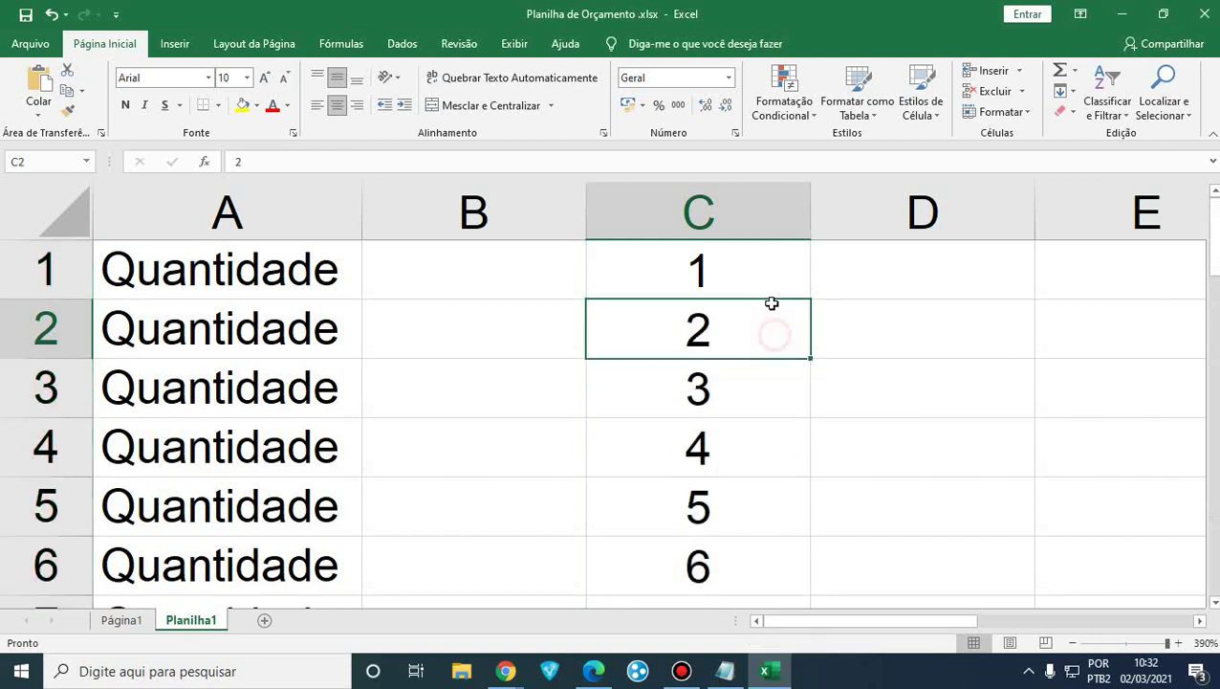
pyautogui.moveTo(771, 266); pyautogui.dragTo(807, 357)
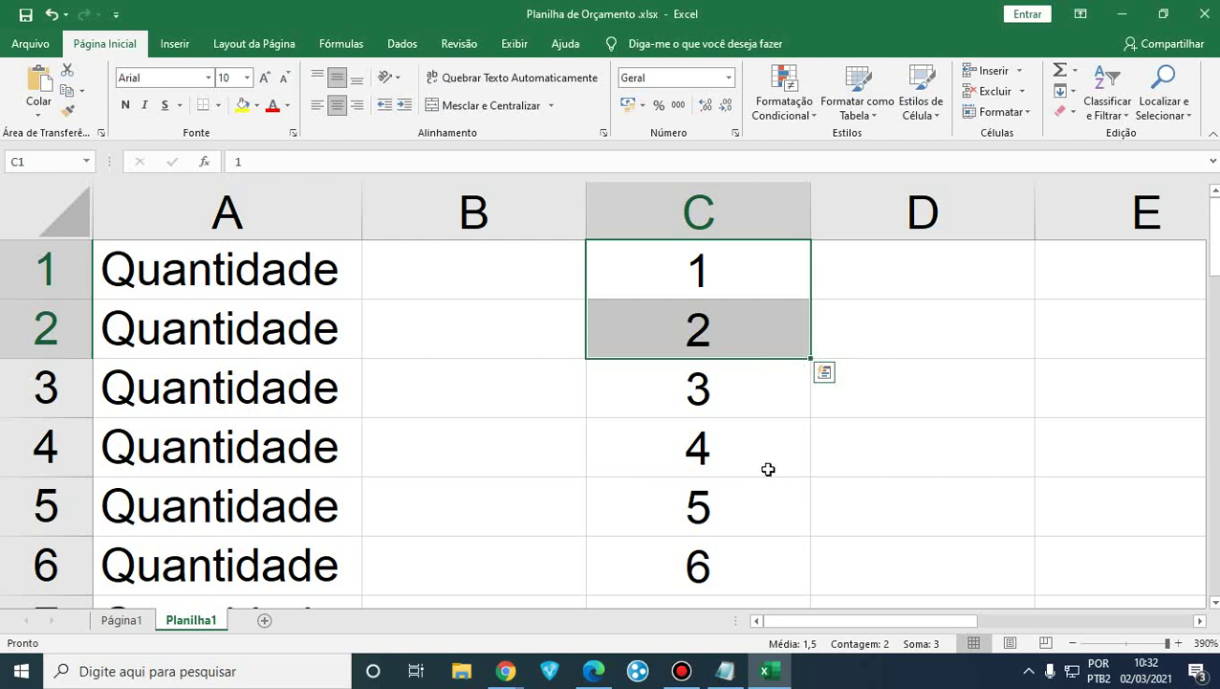
pyautogui.click(732, 445)
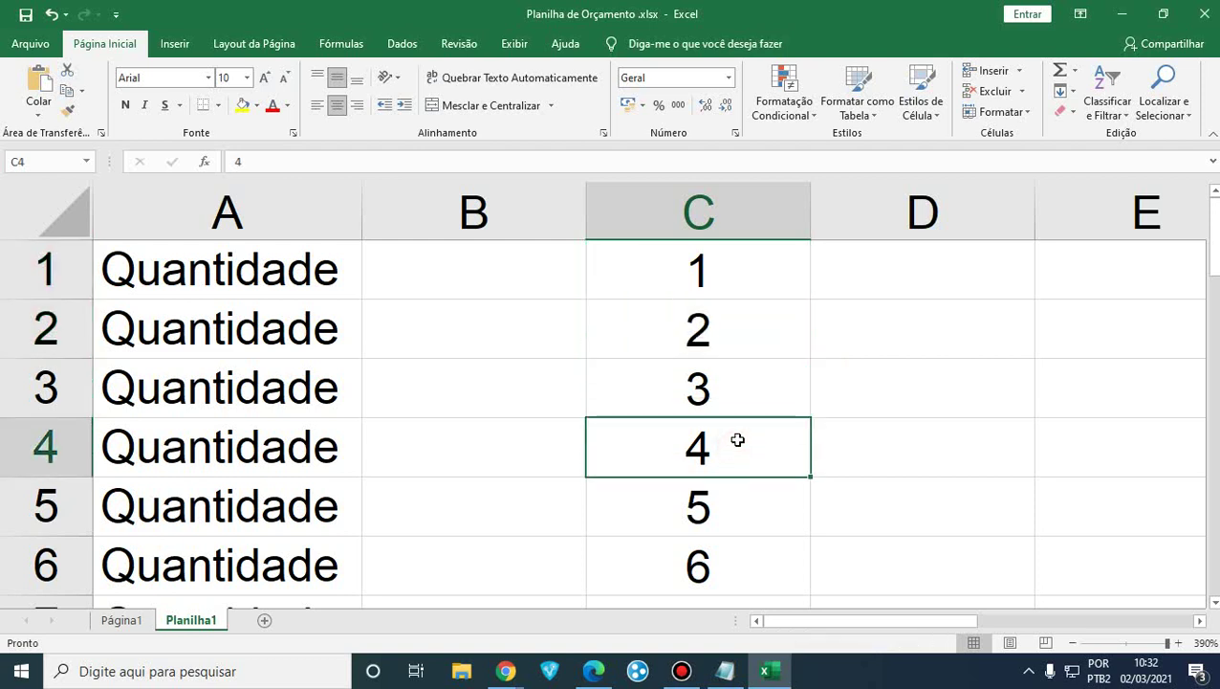
# Undo the centering, the series fill, the clearing and the number entries in column C, back to only the 1 in C1.
pyautogui.hotkey('ctrl', 'z')
pyautogui.hotkey('ctrl', 'z')
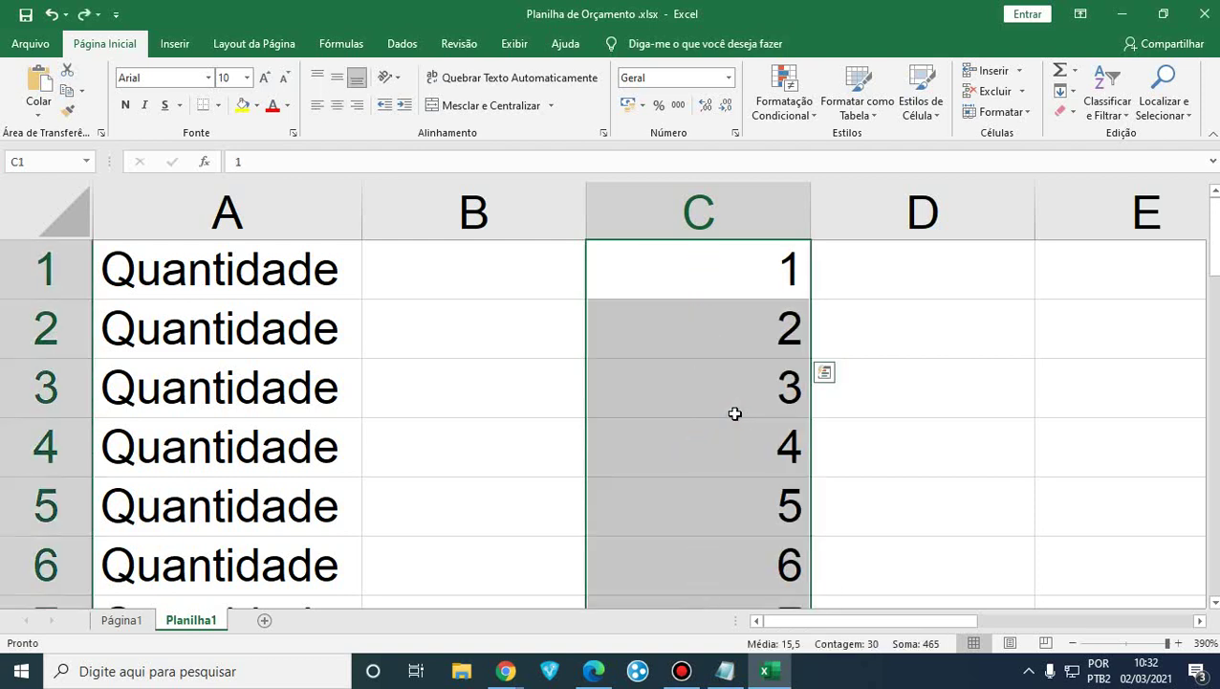
pyautogui.hotkey('ctrl', 'z')
pyautogui.hotkey('ctrl', 'z')
pyautogui.hotkey('ctrl', 'z')
pyautogui.hotkey('ctrl', 'z')
pyautogui.hotkey('ctrl', 'z')
pyautogui.hotkey('ctrl', 'z')
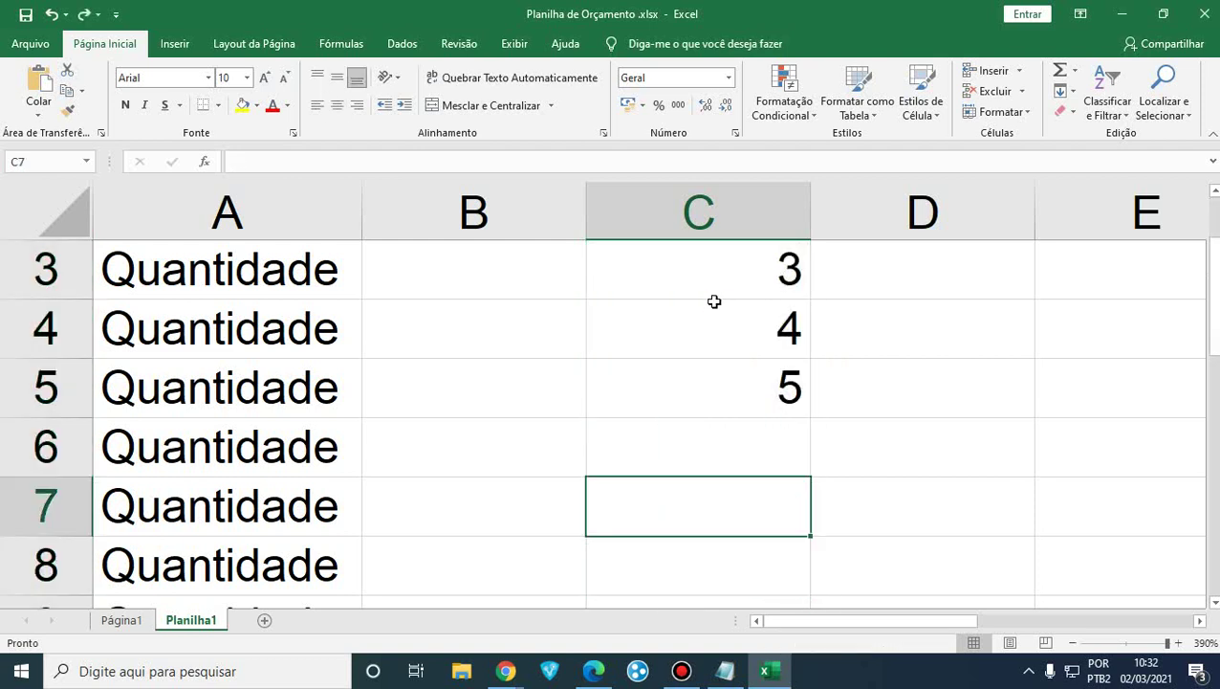
pyautogui.hotkey('ctrl', 'z')
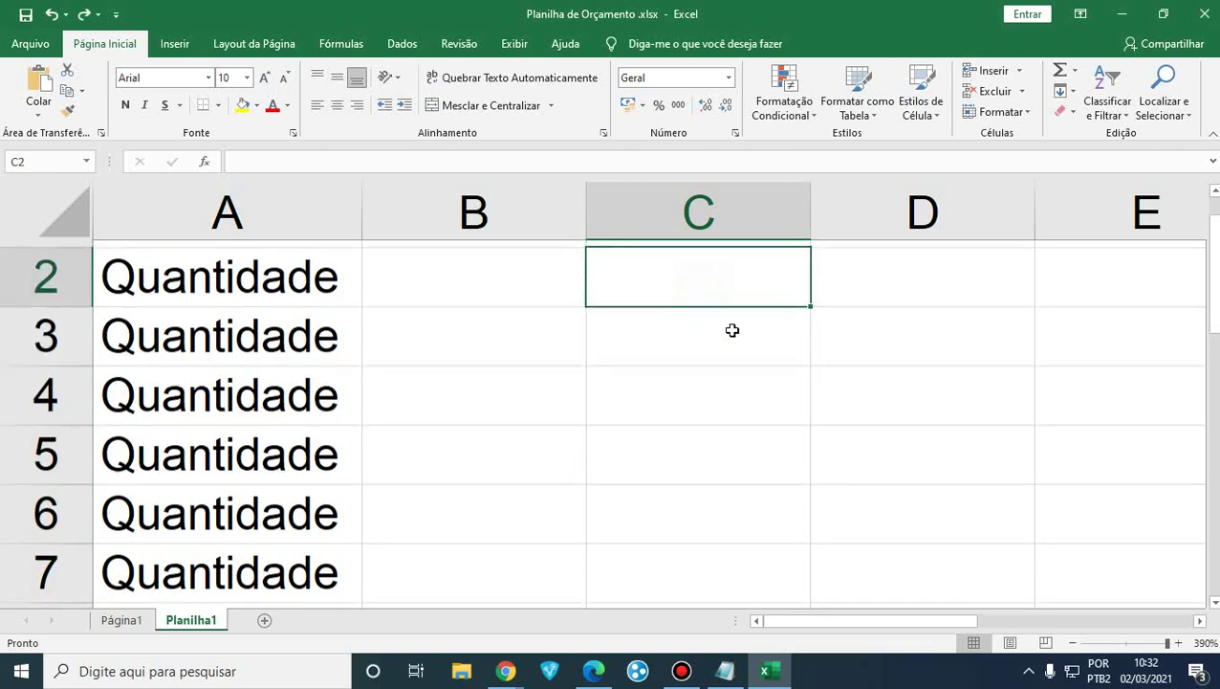
pyautogui.hotkey('ctrl', 'z')
# Enter 2 in cell C2 and select C1.
pyautogui.write('2')
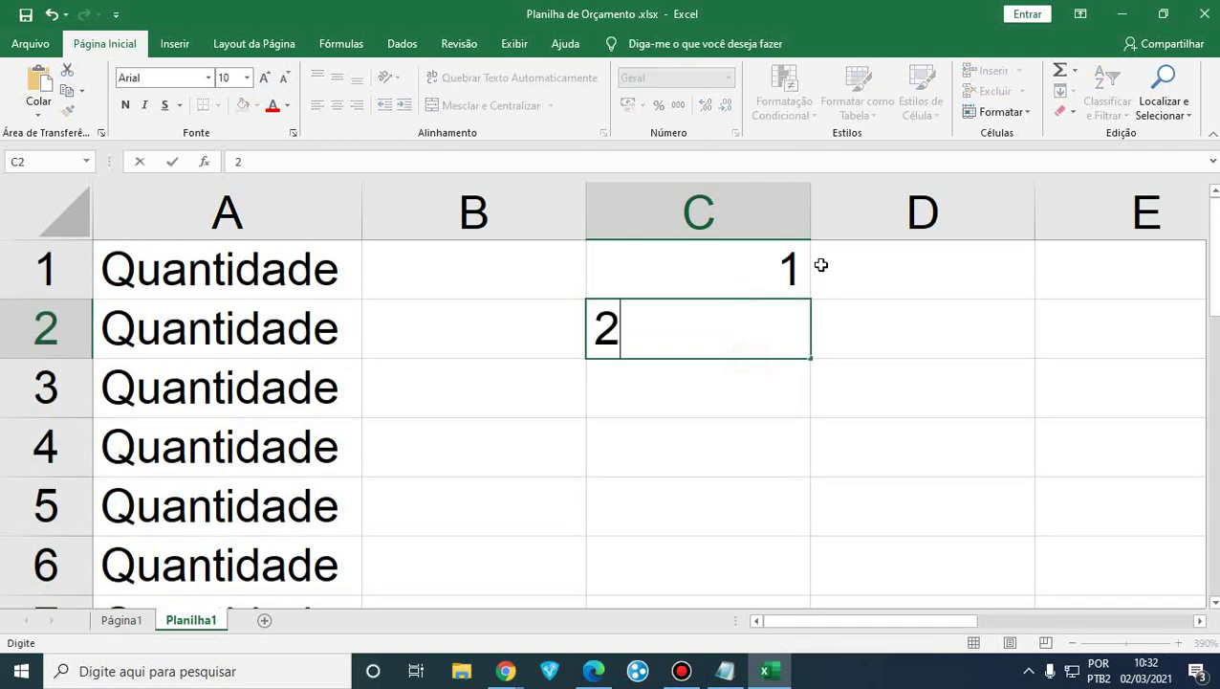
pyautogui.press('Return')
pyautogui.click(741, 263)
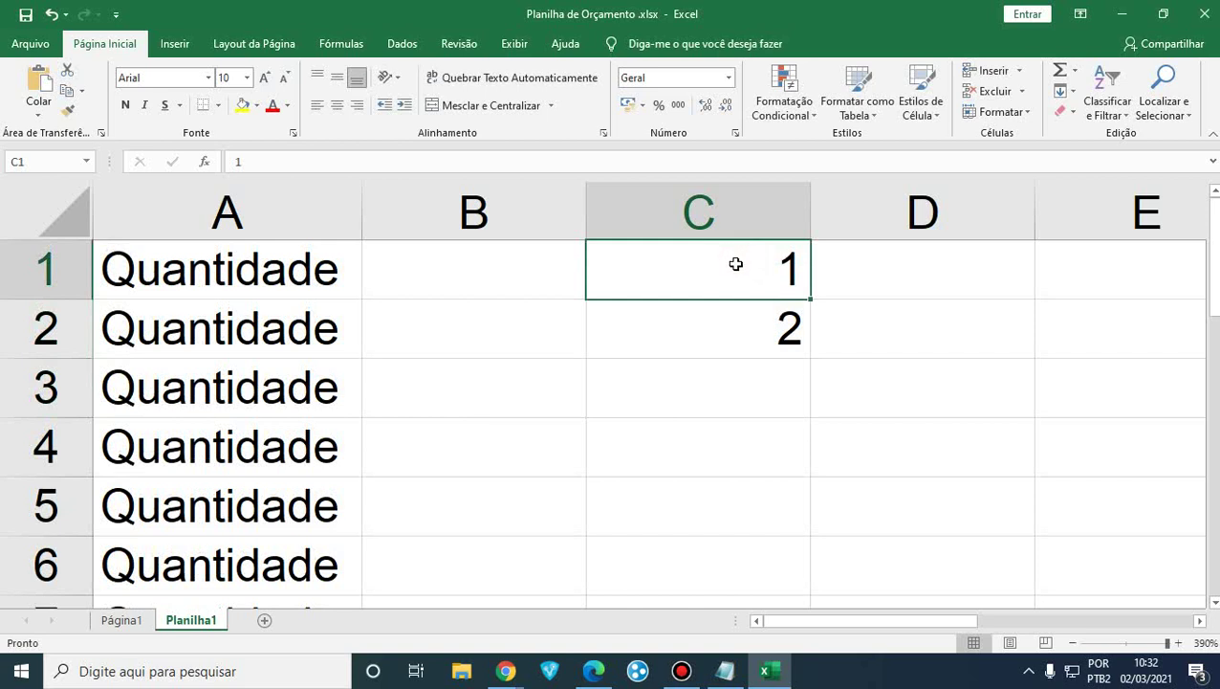
# Enter 2 in cell D1 and 4 in D2, beside the two numbers in column C.
pyautogui.moveTo(741, 306); pyautogui.dragTo(742, 318)
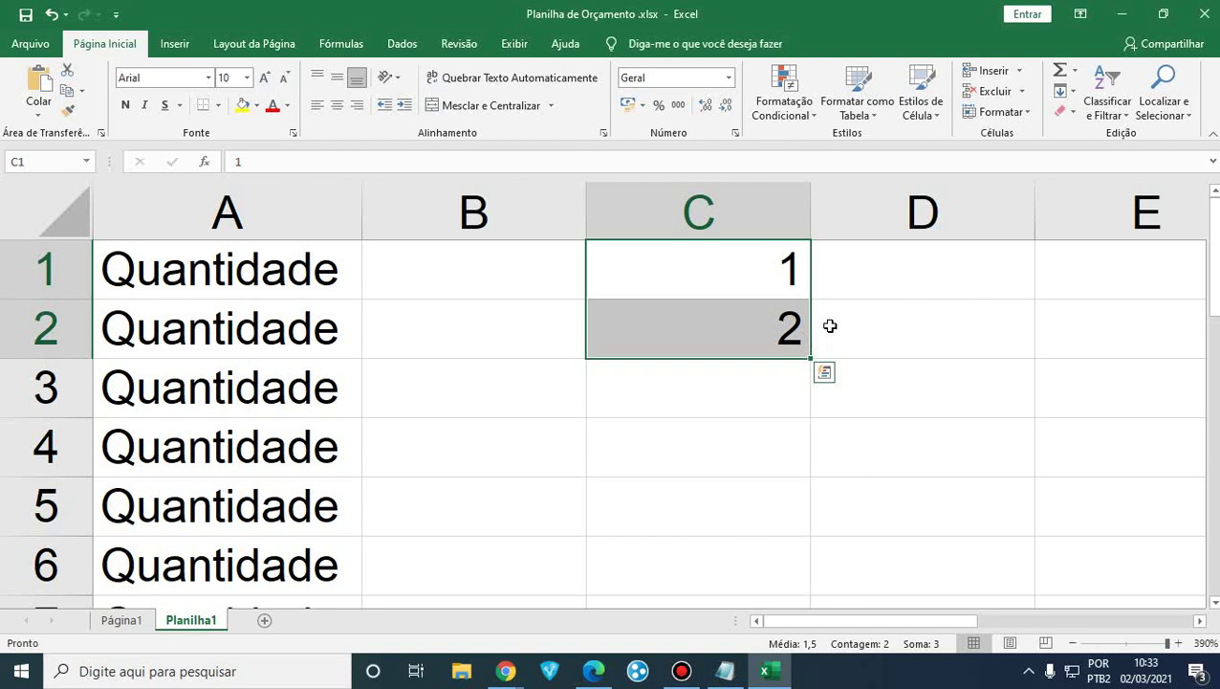
pyautogui.press('Right')
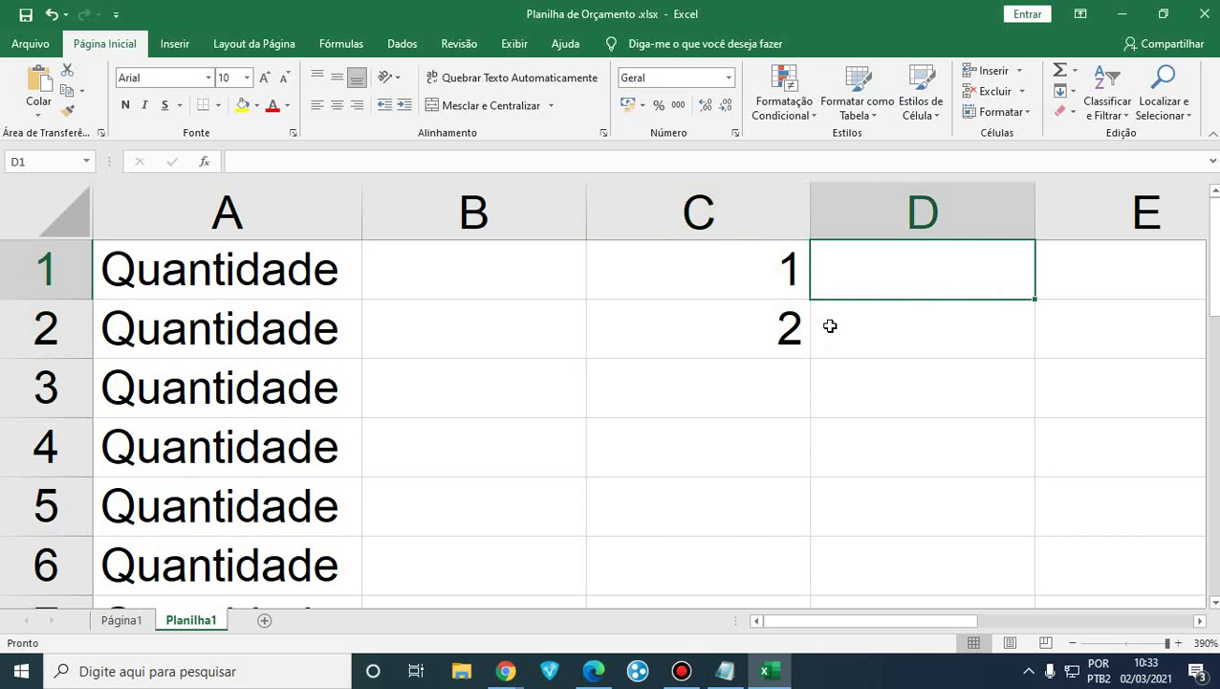
pyautogui.write('2')
pyautogui.press('Return')
pyautogui.write('4')
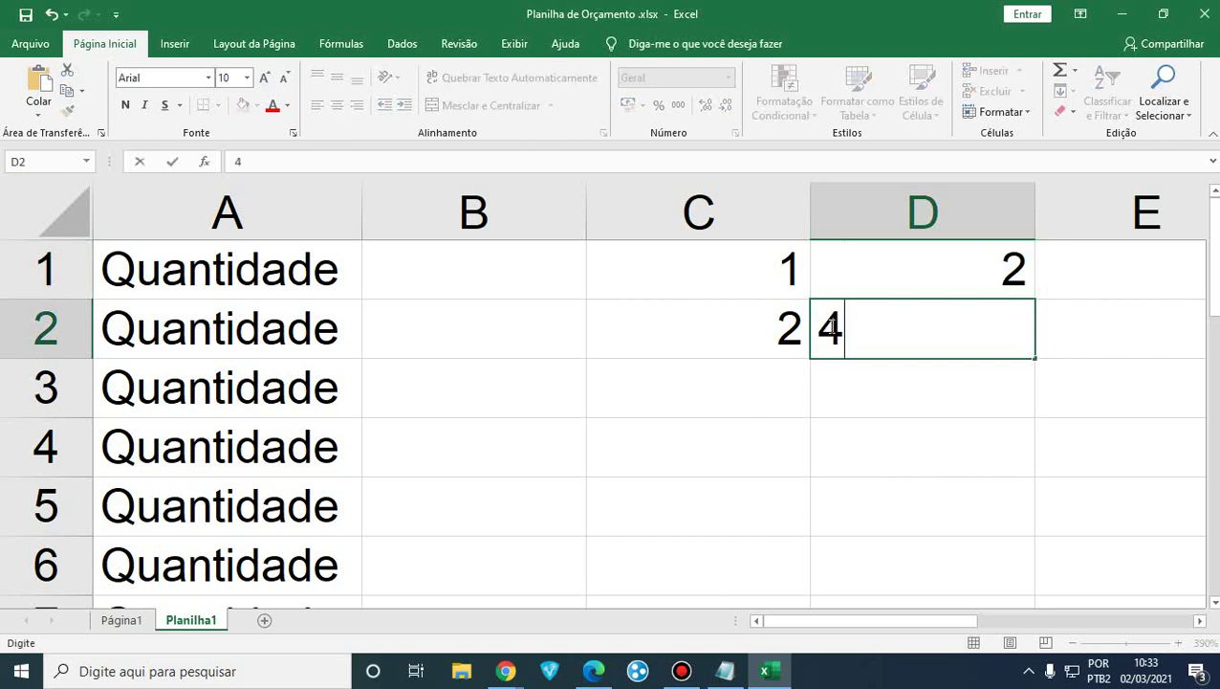
pyautogui.press('Return')
pyautogui.press('Up')
pyautogui.press('Up')
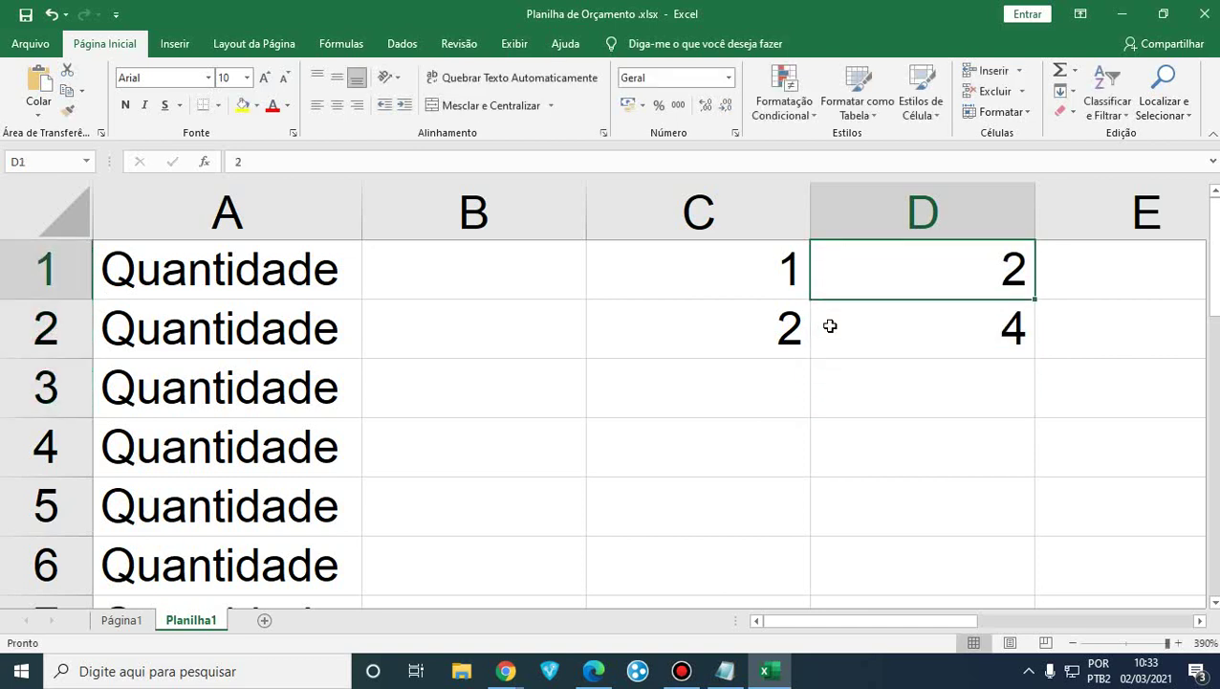
# Select D1:D2 and extend the even-number series down through D4 with the fill handle.
pyautogui.keyDown('shift'); pyautogui.click(831, 326); pyautogui.keyUp('shift')
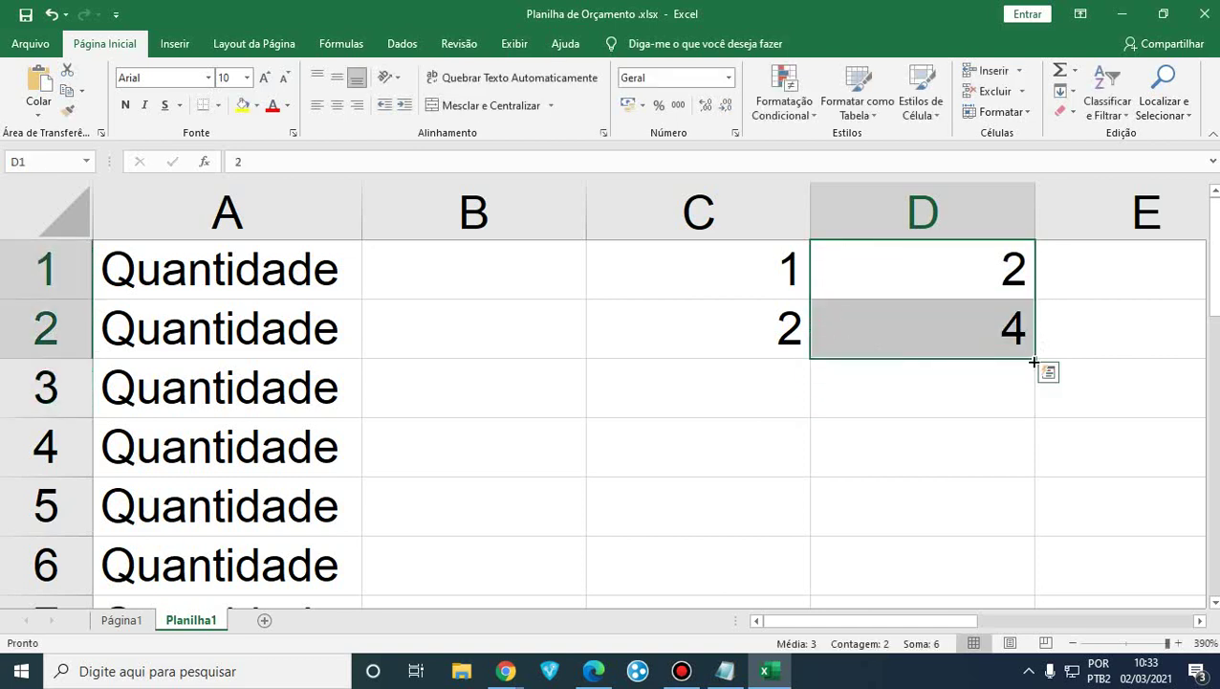
pyautogui.moveTo(1034, 361); pyautogui.dragTo(1013, 455)
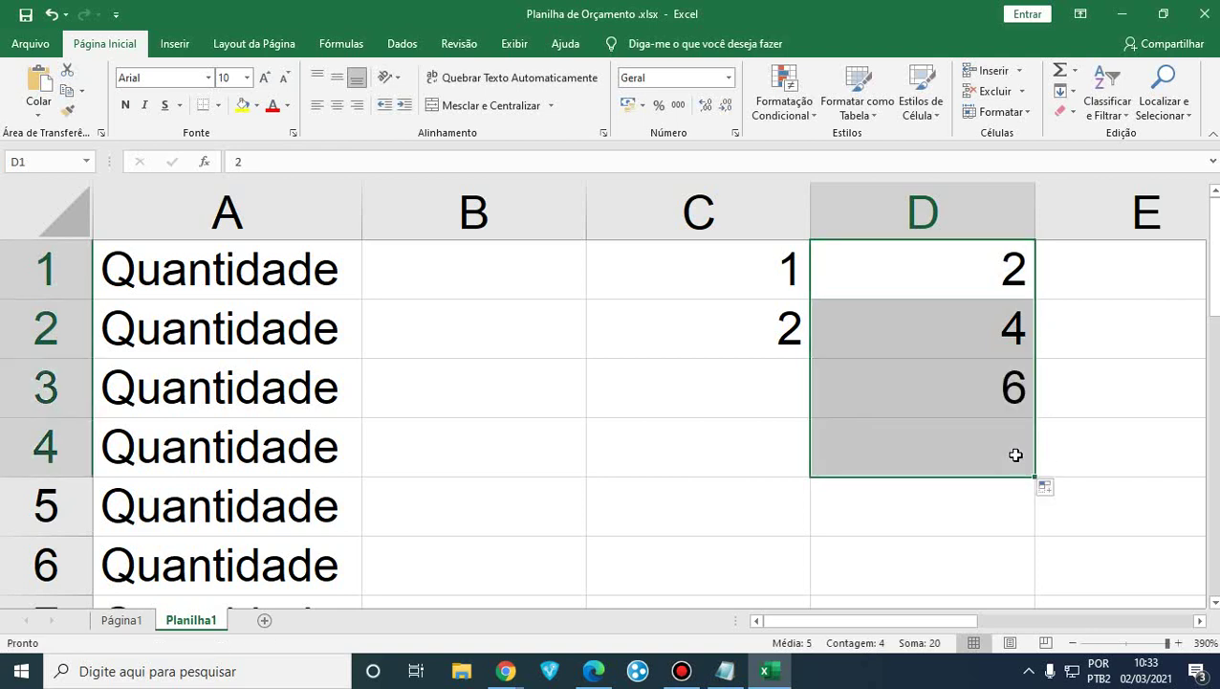
pyautogui.click(980, 514)
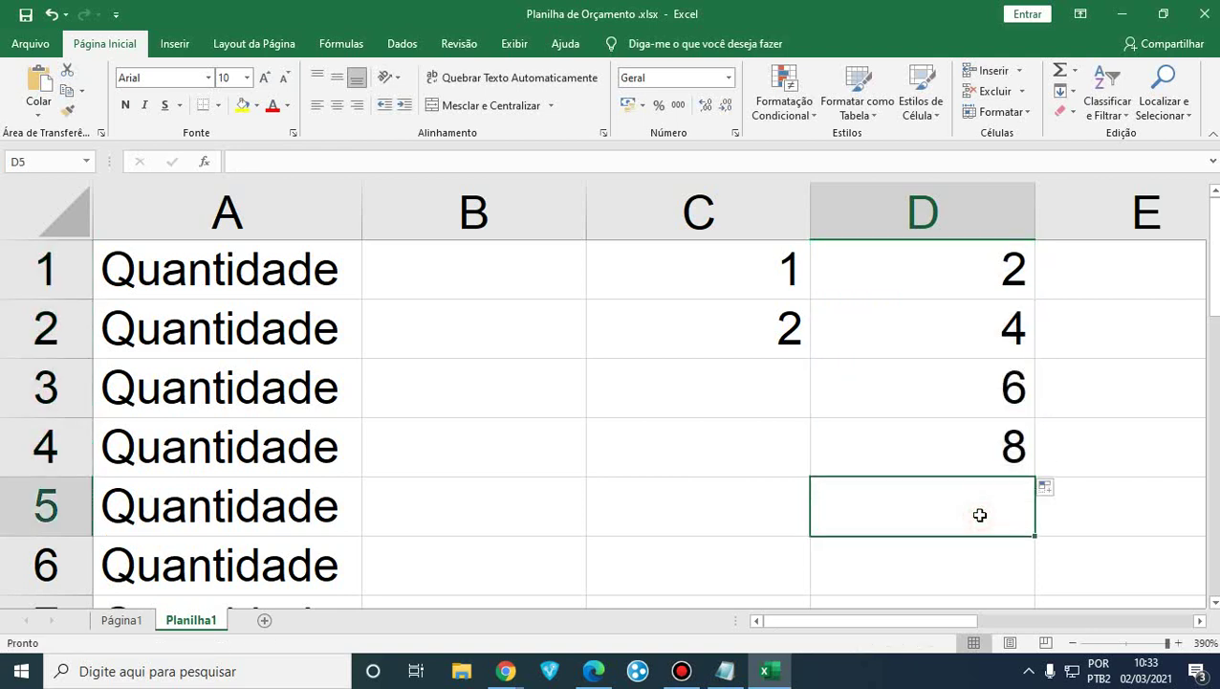
# Go through the values in D1:D4, and extend the series from D3:D4 to D5 with the fill handle.
pyautogui.click(976, 265)
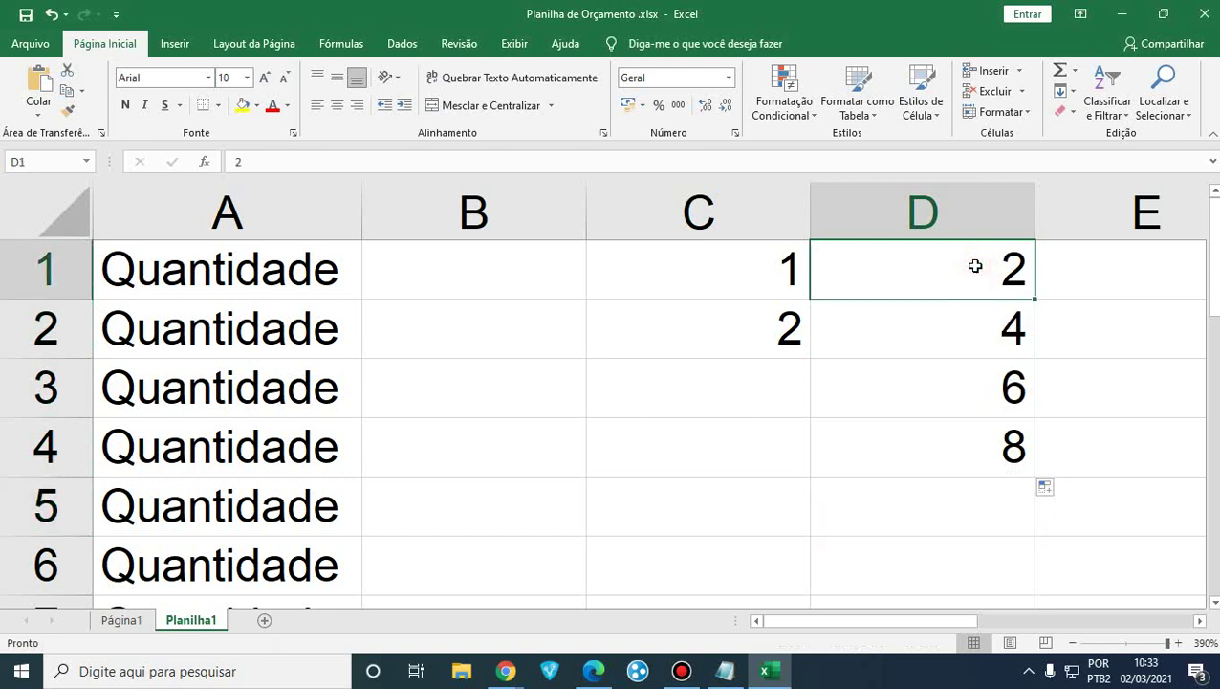
pyautogui.click(967, 332)
pyautogui.click(967, 387)
pyautogui.click(961, 449)
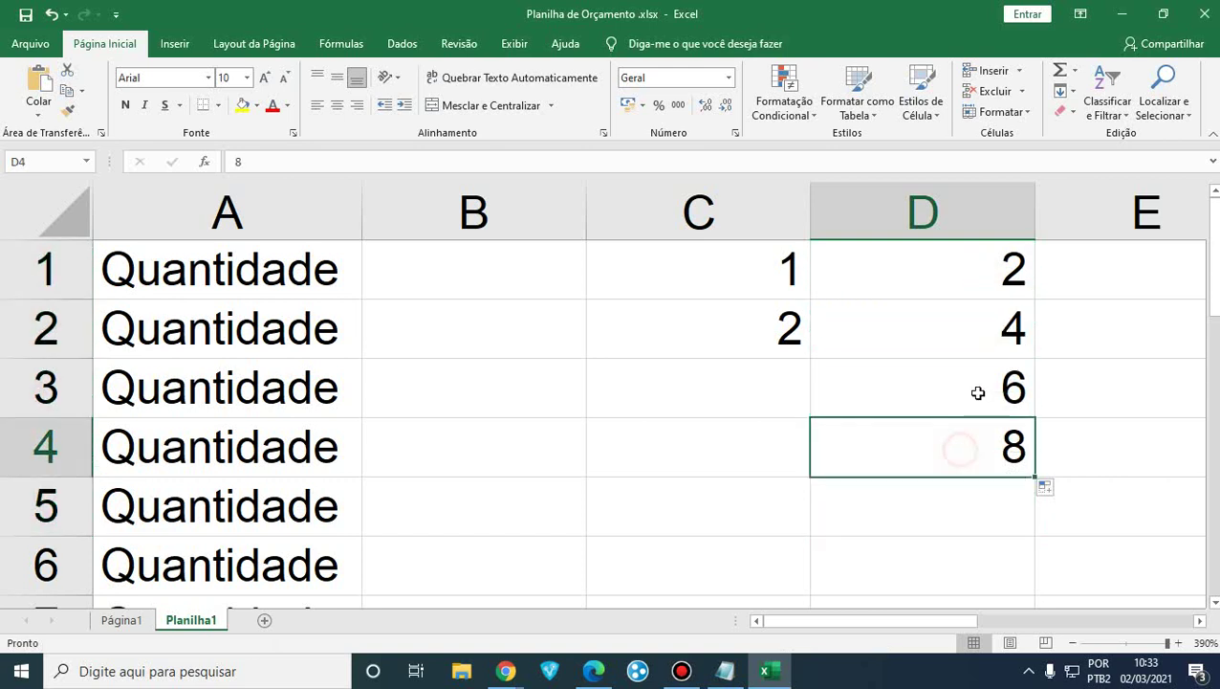
pyautogui.moveTo(978, 392); pyautogui.dragTo(976, 444)
pyautogui.click(1033, 481)
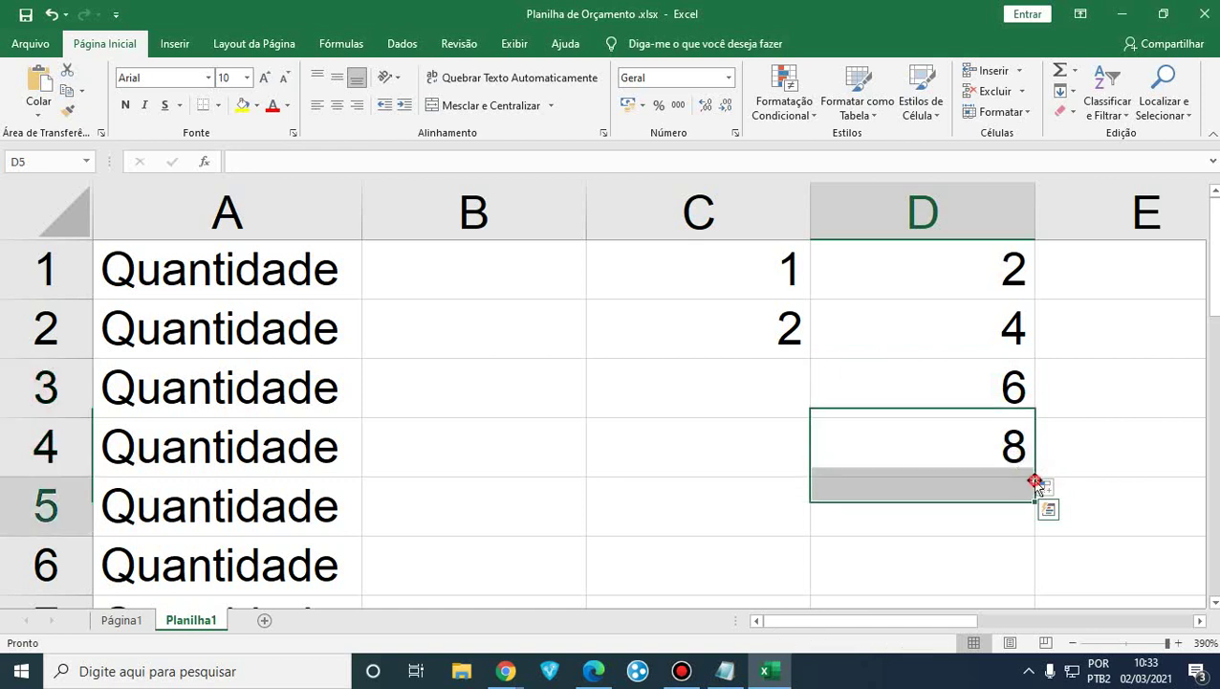
pyautogui.moveTo(977, 385); pyautogui.dragTo(970, 447)
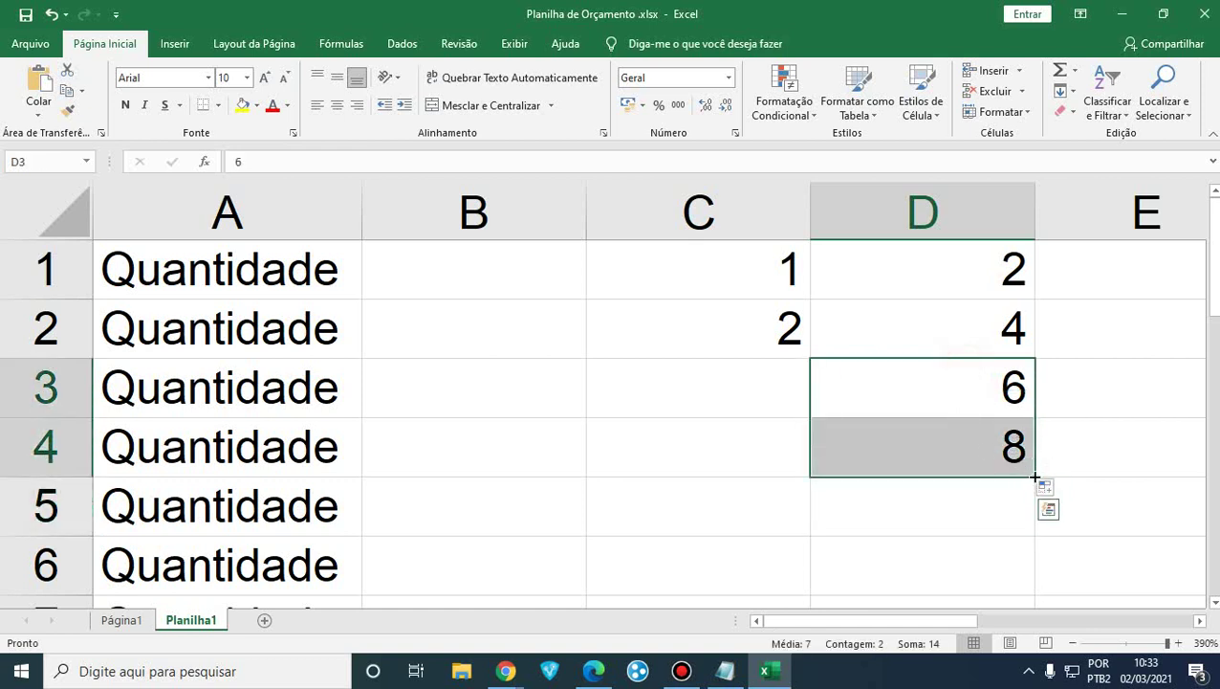
pyautogui.moveTo(1035, 477); pyautogui.dragTo(1019, 525)
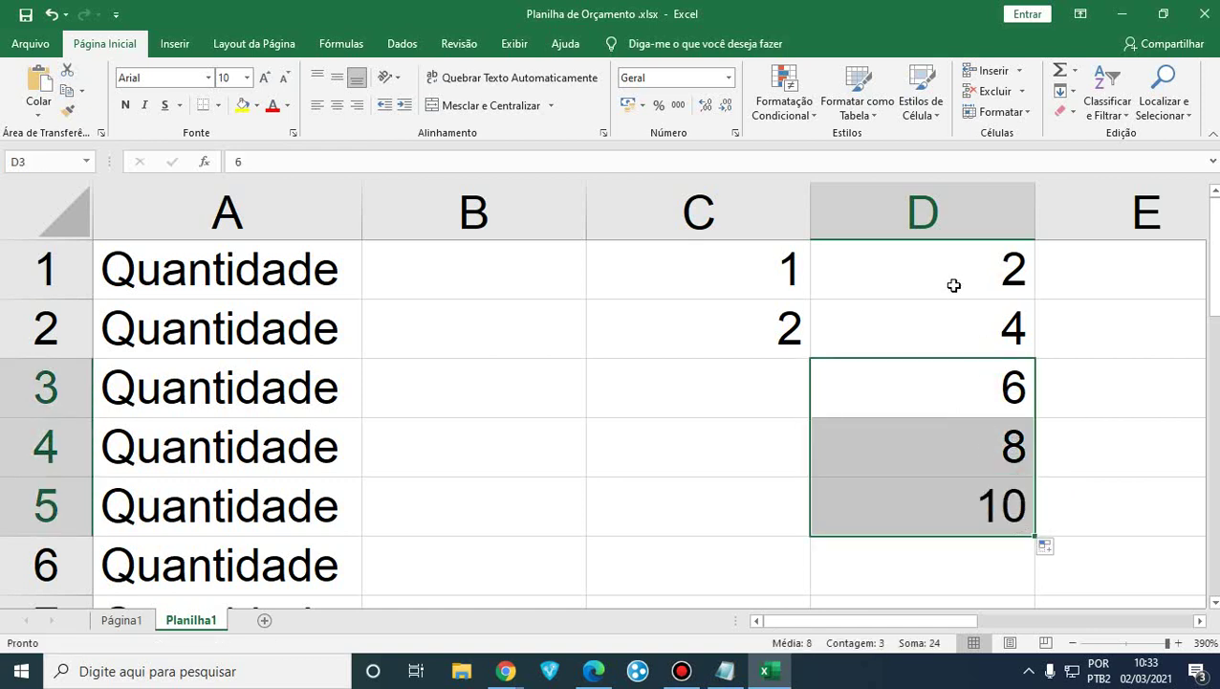
# Clear the filled numbers in D3:D5, keeping only the starting values in D1:D2.
pyautogui.click(954, 285)
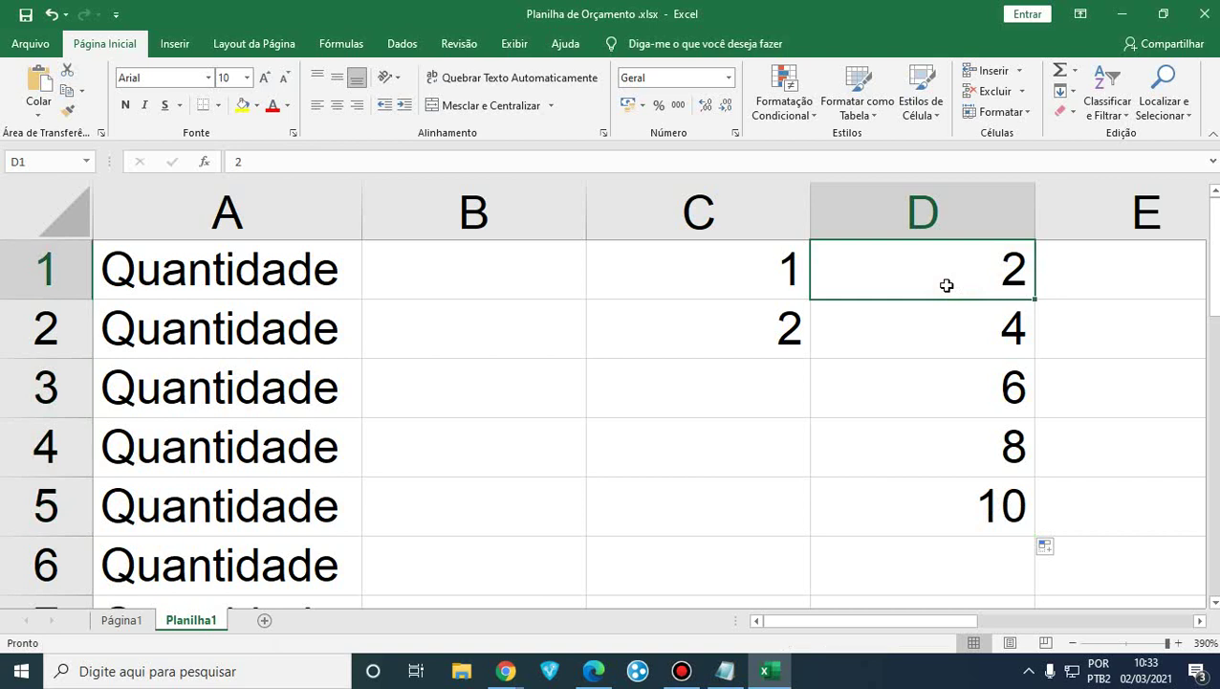
pyautogui.press('Down')
pyautogui.press('Up')
pyautogui.hotkey('shift', 'Down')
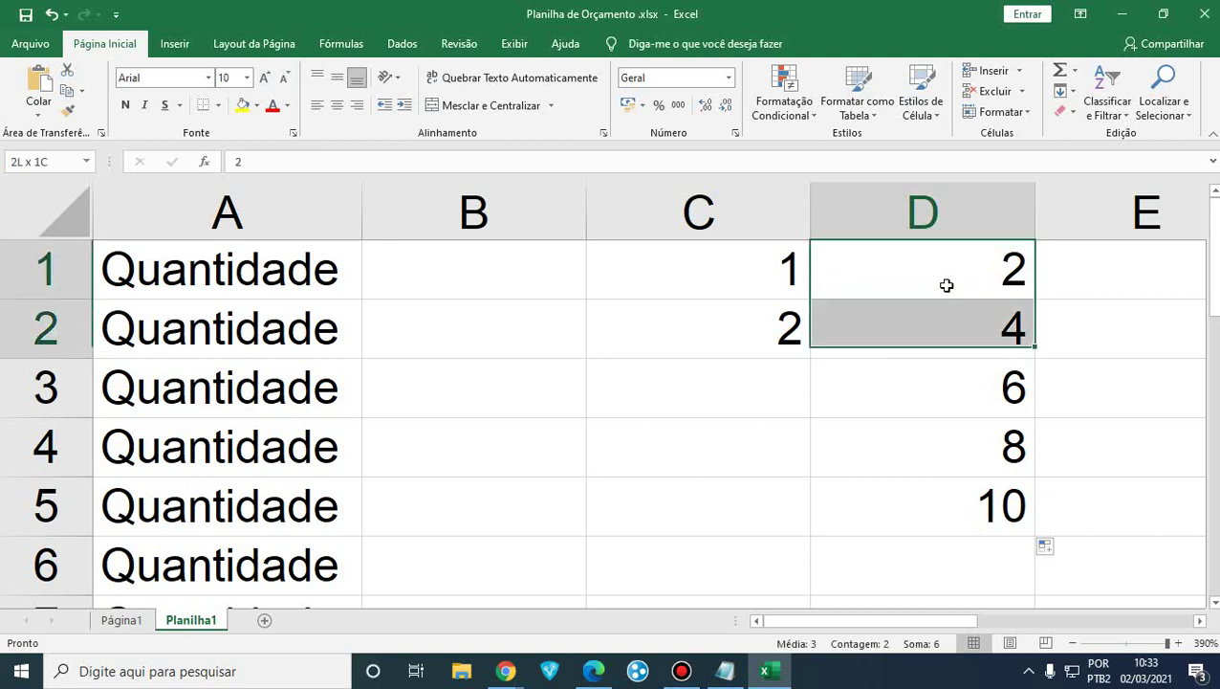
pyautogui.click(956, 387)
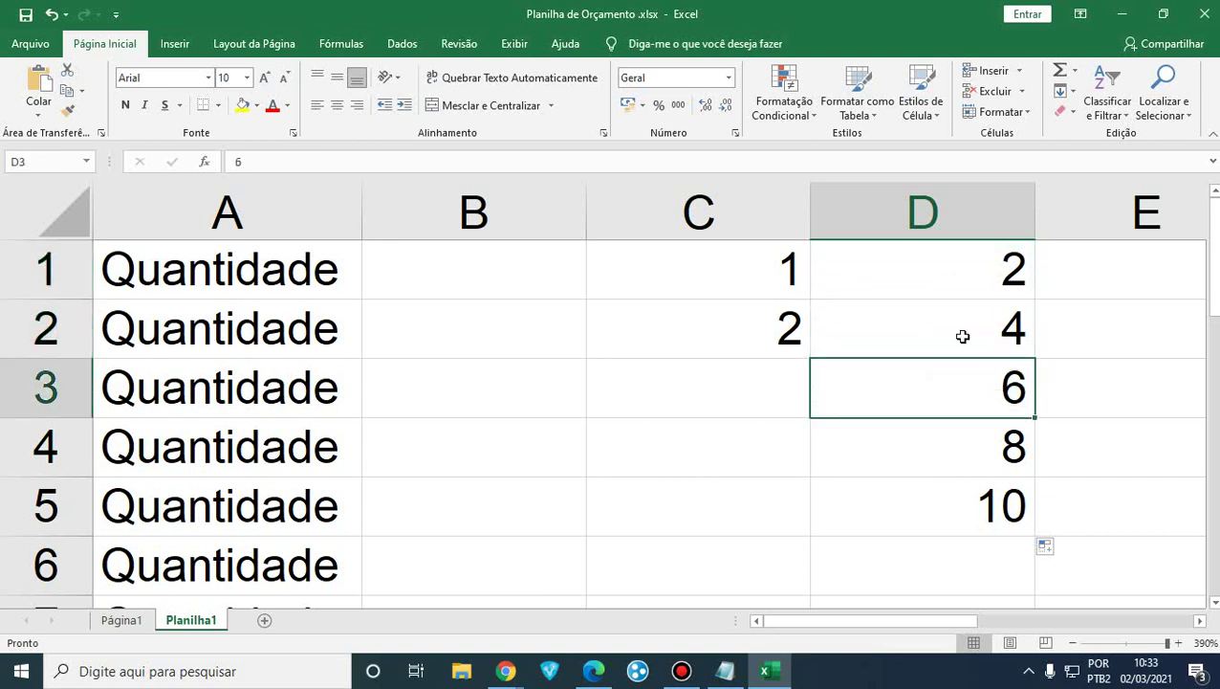
pyautogui.hotkey('shift', 'Down')
pyautogui.hotkey('shift', 'Down')
pyautogui.hotkey('shift', 'Down')
pyautogui.hotkey('shift', 'Up')
pyautogui.hotkey('ctrl', 'c')
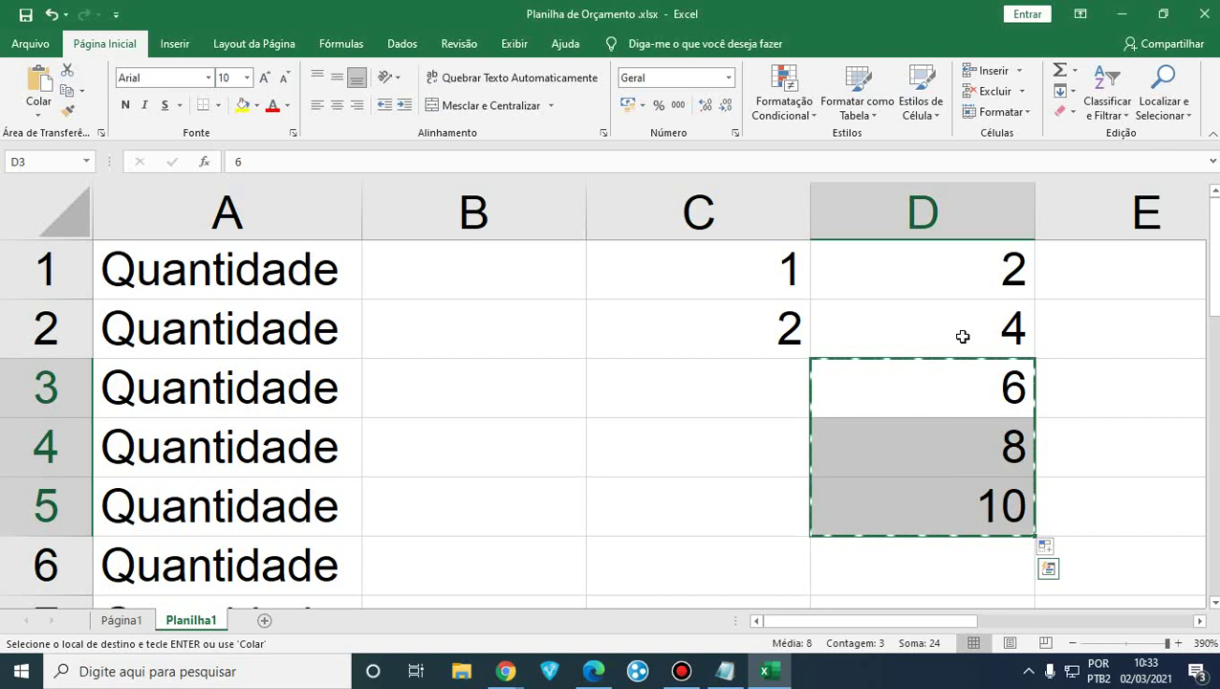
pyautogui.press('Delete')
pyautogui.click(1004, 330)
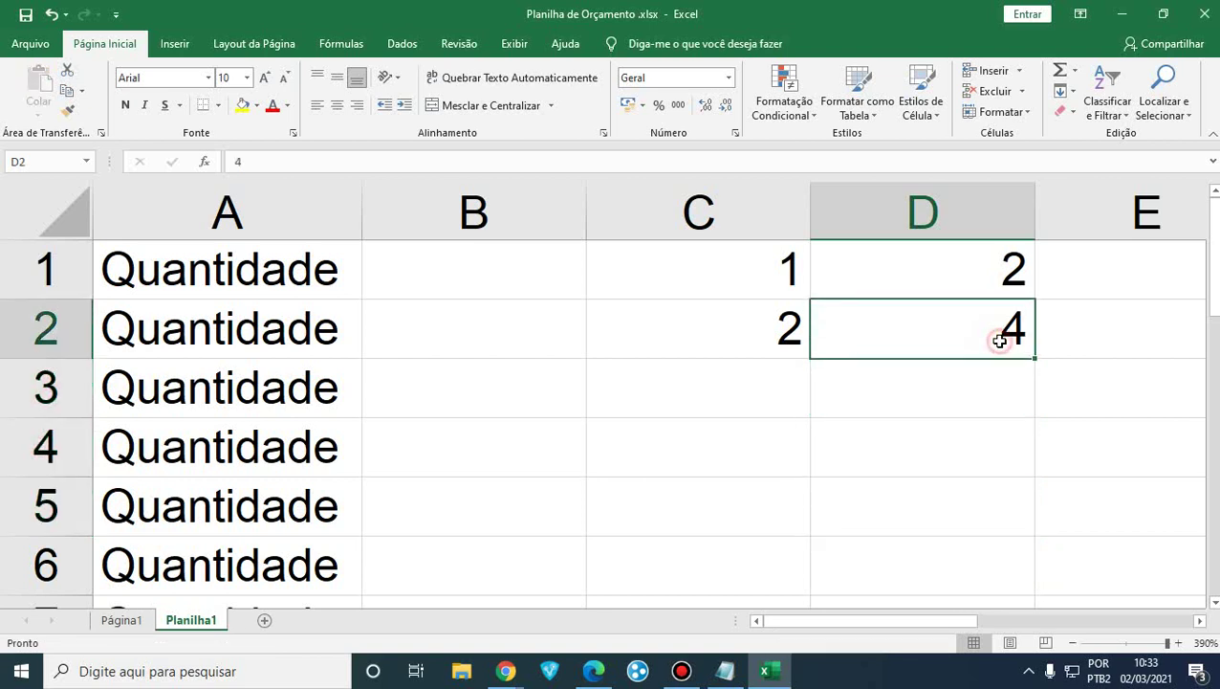
pyautogui.click(984, 282)
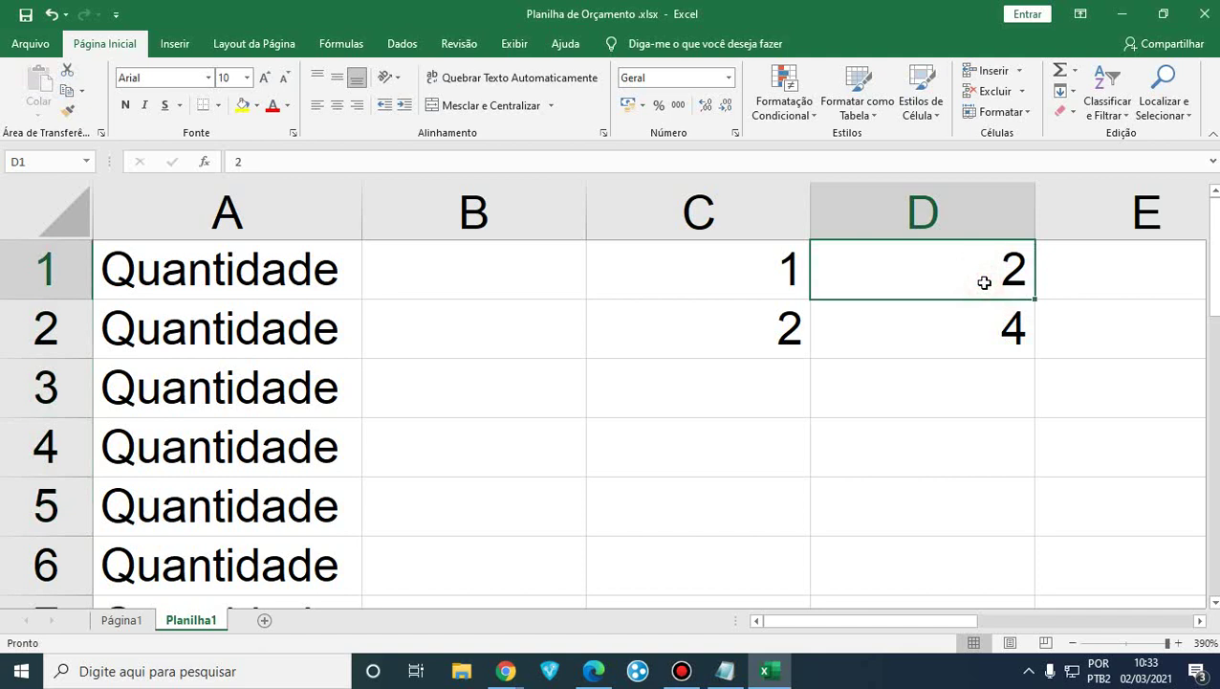
# Extend the series in C1:C2 down through C9 with the fill handle, and look through the filled numbers.
pyautogui.moveTo(765, 275); pyautogui.dragTo(755, 330)
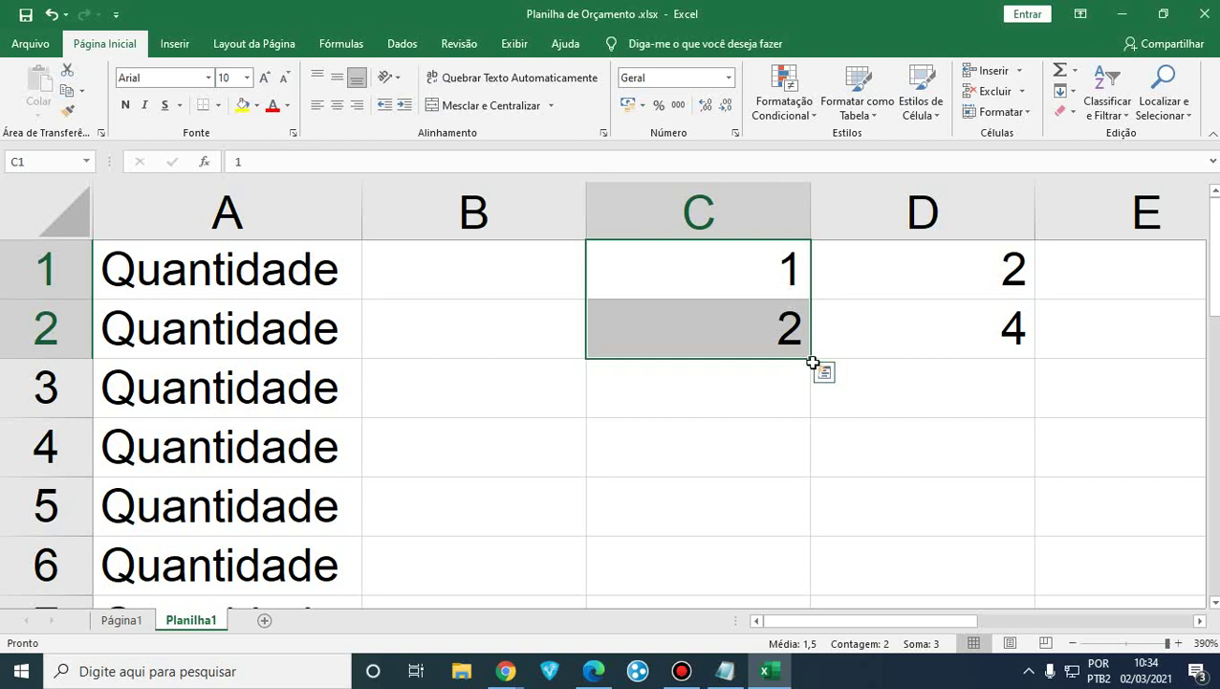
pyautogui.moveTo(812, 357); pyautogui.dragTo(791, 515)
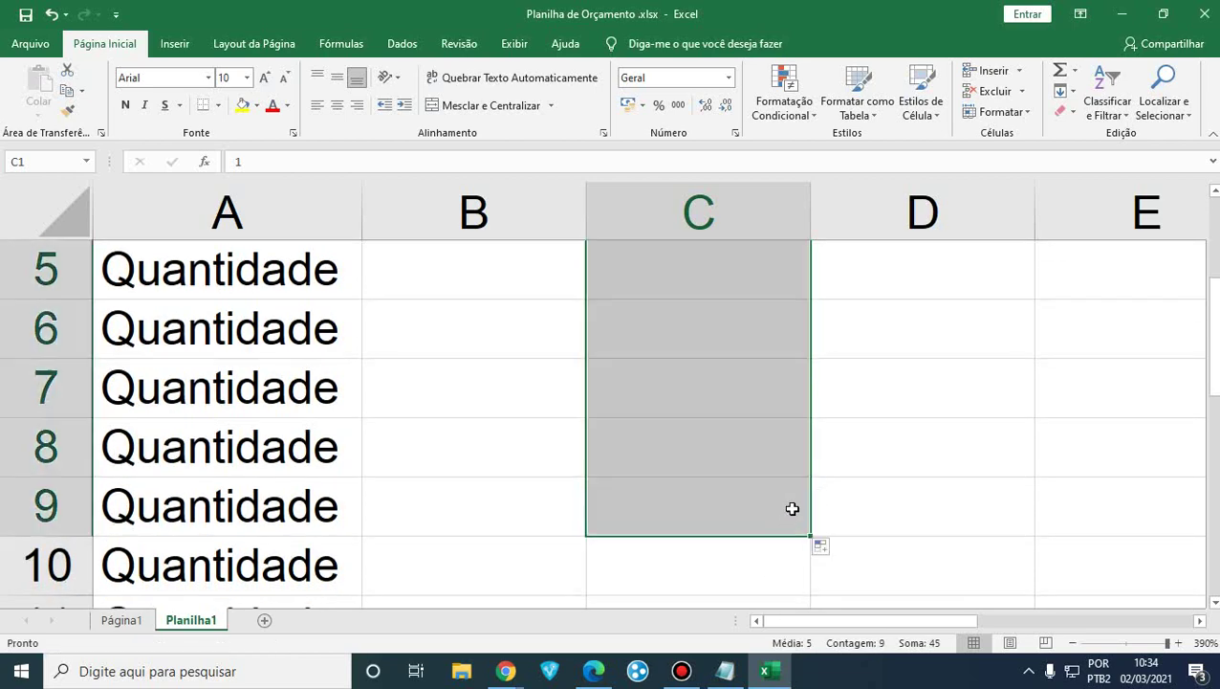
pyautogui.scroll(2, 920, 402)
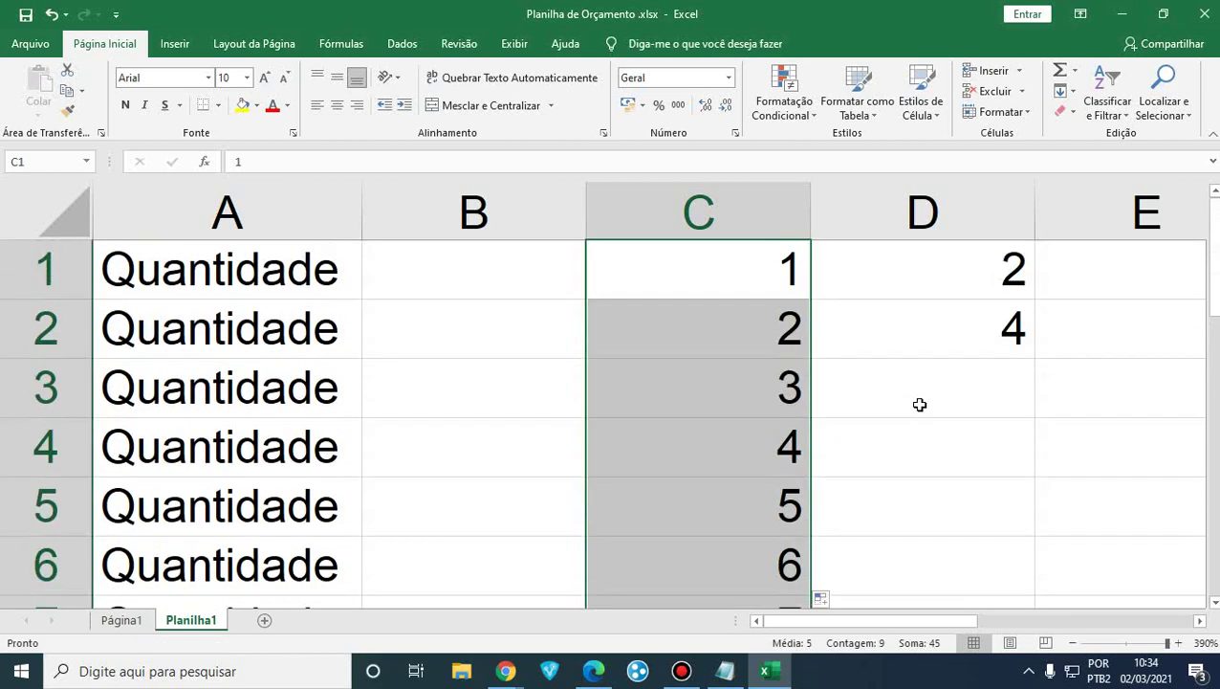
pyautogui.scroll(-2, 920, 405)
pyautogui.scroll(2, 920, 404)
pyautogui.scroll(-2, 920, 405)
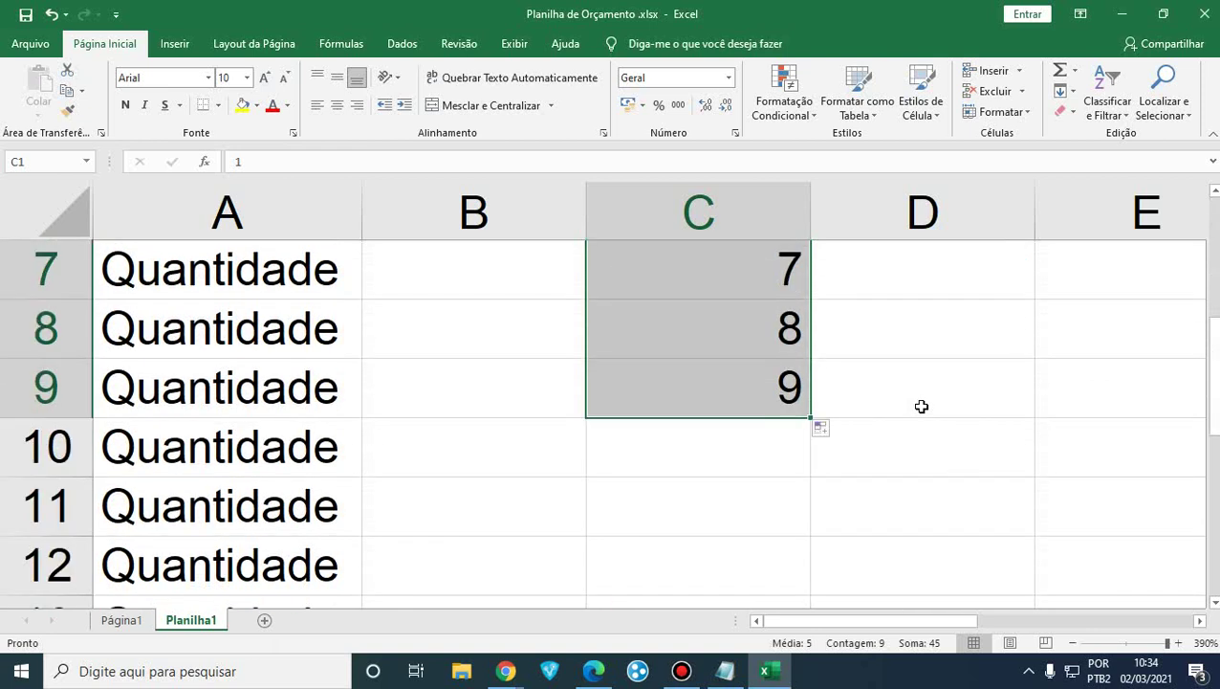
pyautogui.scroll(2, 921, 406)
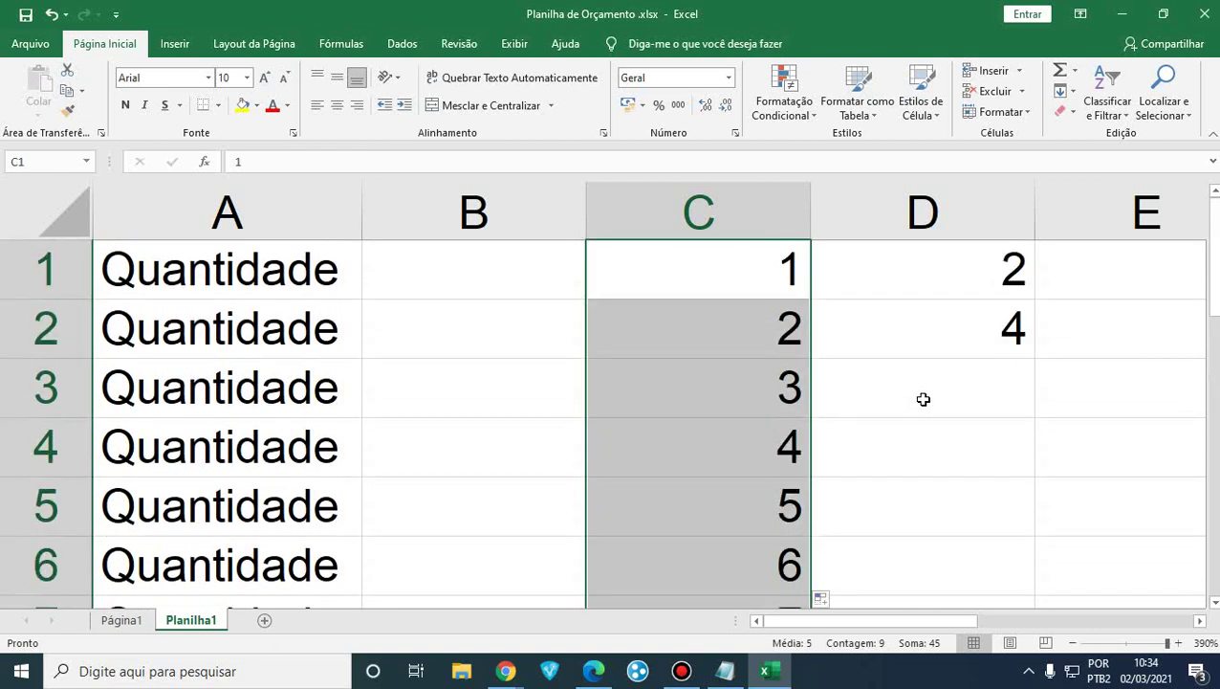
# Clear the repeated Quantidade entries from column A.
pyautogui.click(261, 259)
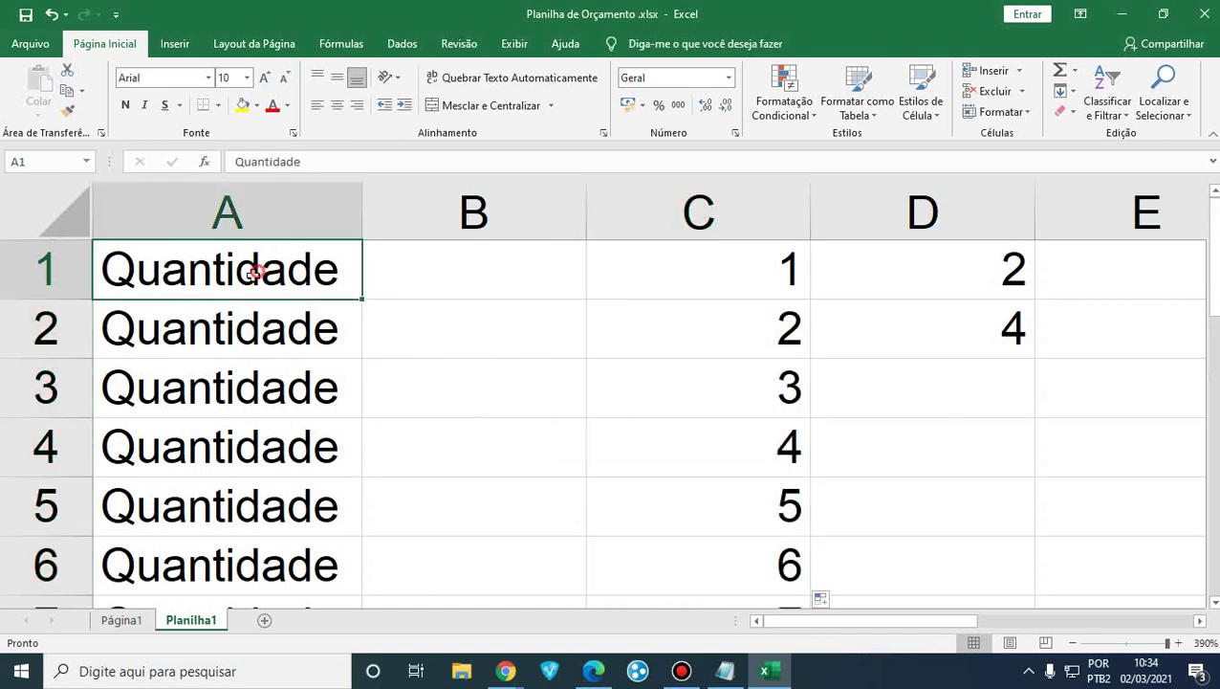
pyautogui.moveTo(254, 273); pyautogui.dragTo(267, 523)
pyautogui.press('Delete')
pyautogui.press('Up')
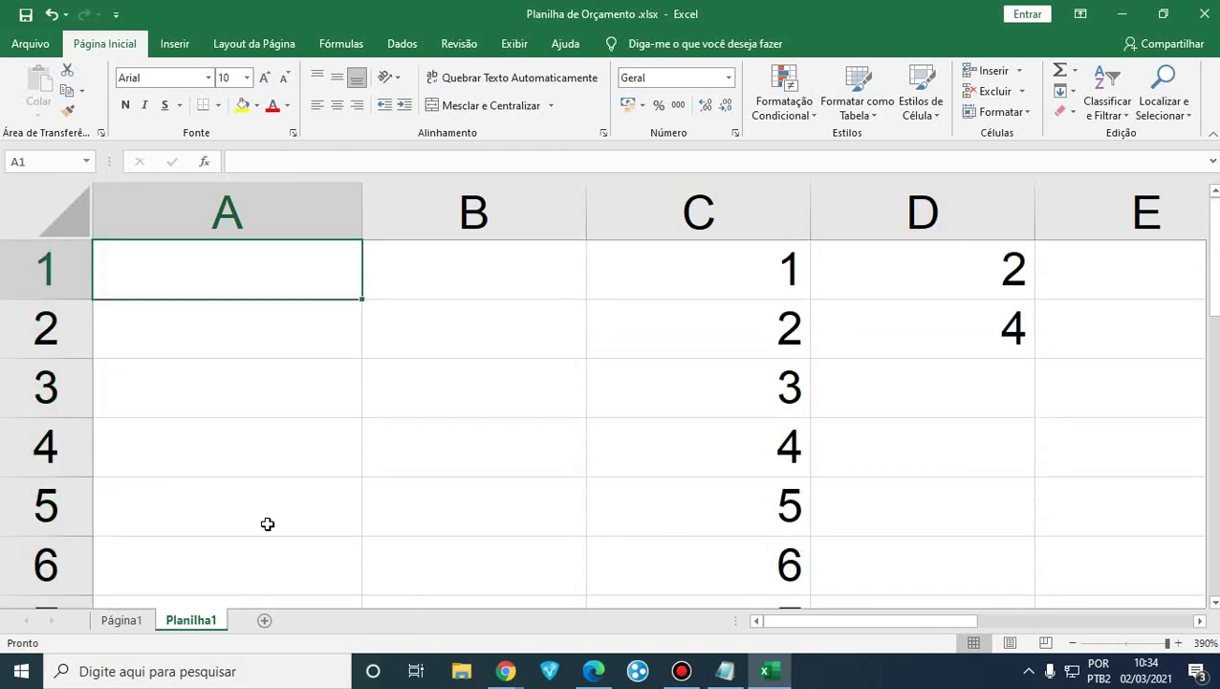
# Clear the number series from column C, starting at C1.
pyautogui.press('Right')
pyautogui.press('Right')
pyautogui.hotkey('shift', 'Down')
pyautogui.hotkey('shift', 'Down')
pyautogui.hotkey('shift', 'Down')
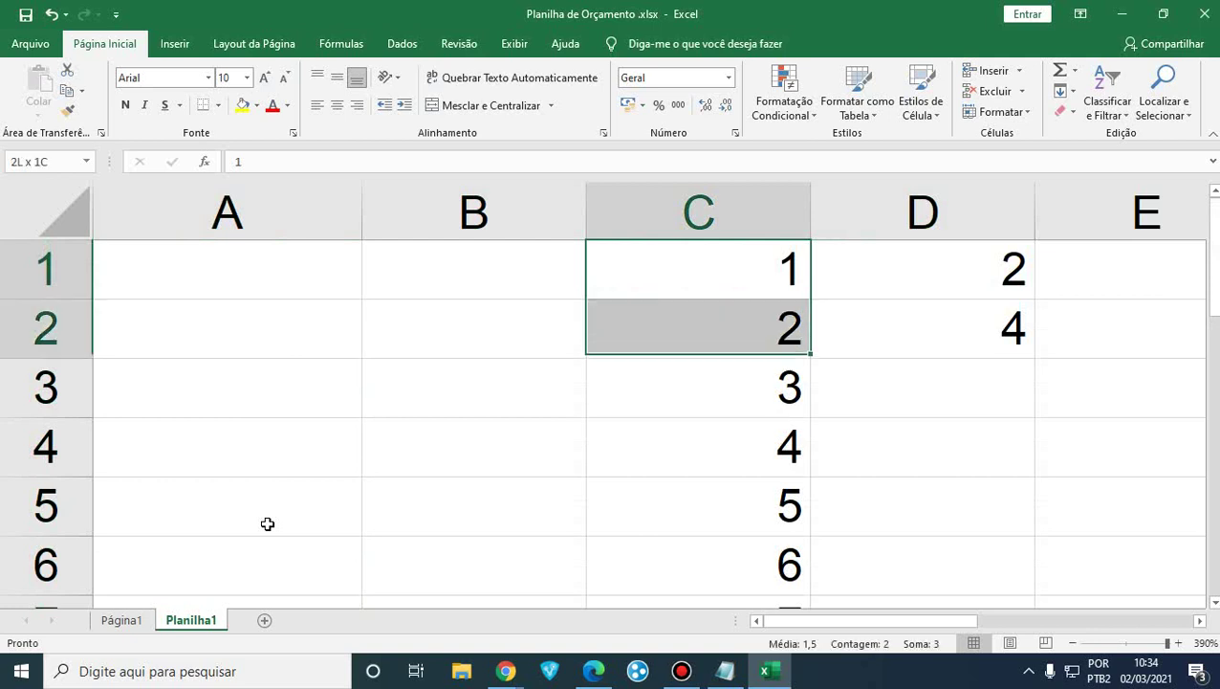
pyautogui.hotkey('shift', 'Down')
pyautogui.hotkey('shift', 'Down')
pyautogui.hotkey('shift', 'Down')
pyautogui.hotkey('shift', 'Down')
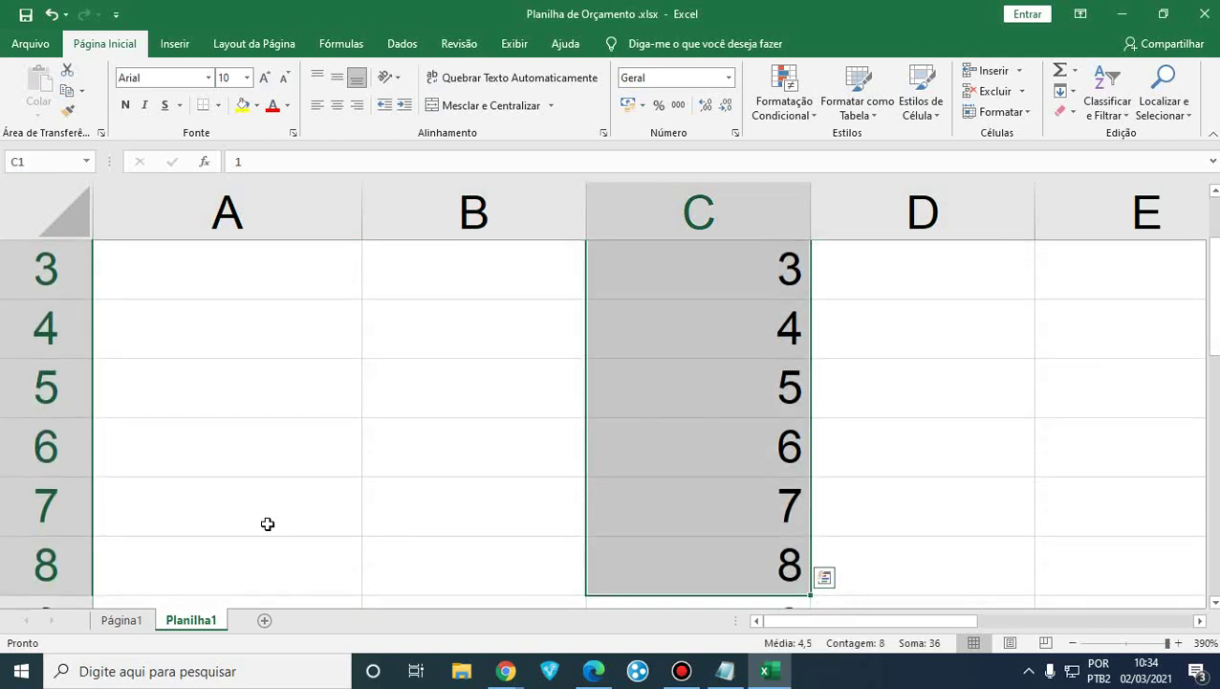
pyautogui.press('Delete')
pyautogui.press('Up')
# Enter 1 in cell C1 and 2 in C2 as the start of a series.
pyautogui.write('1')
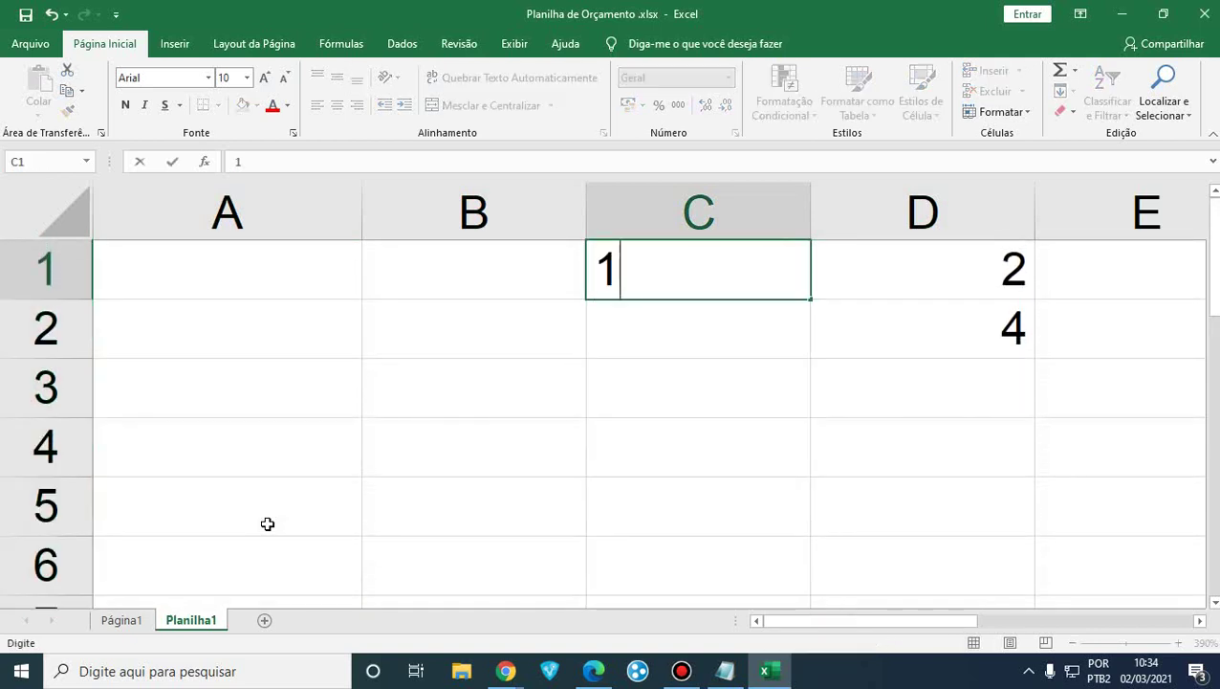
pyautogui.press('Return')
pyautogui.write('2')
pyautogui.press('Return')
pyautogui.press('Up')
pyautogui.press('Up')
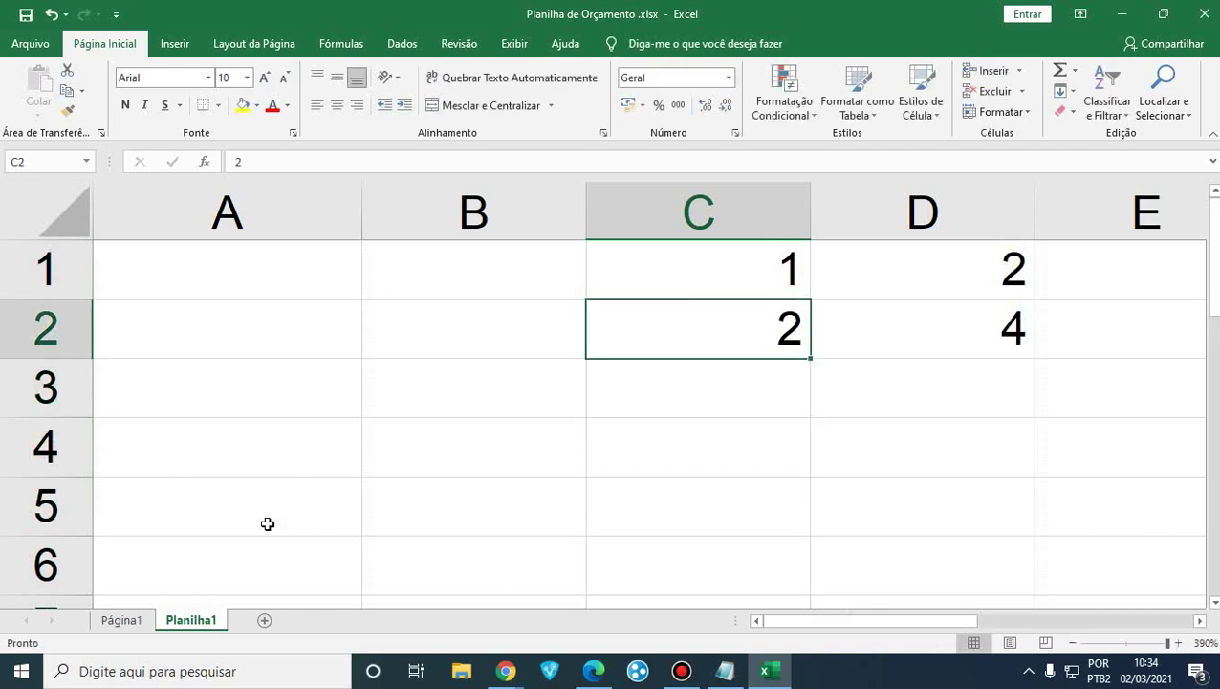
# Fill the series from C1:C2 down to C9 with the fill handle, and select C2.
pyautogui.hotkey('shift', 'Down')
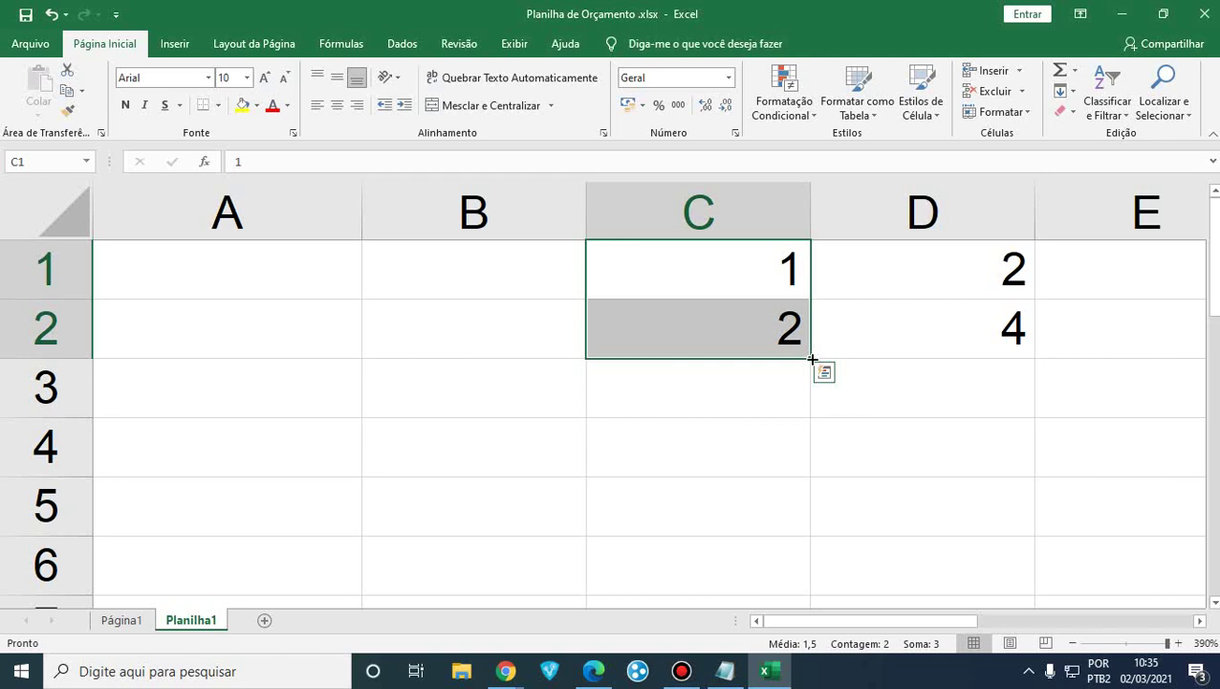
pyautogui.moveTo(812, 358); pyautogui.dragTo(752, 523)
pyautogui.scroll(2, 710, 425)
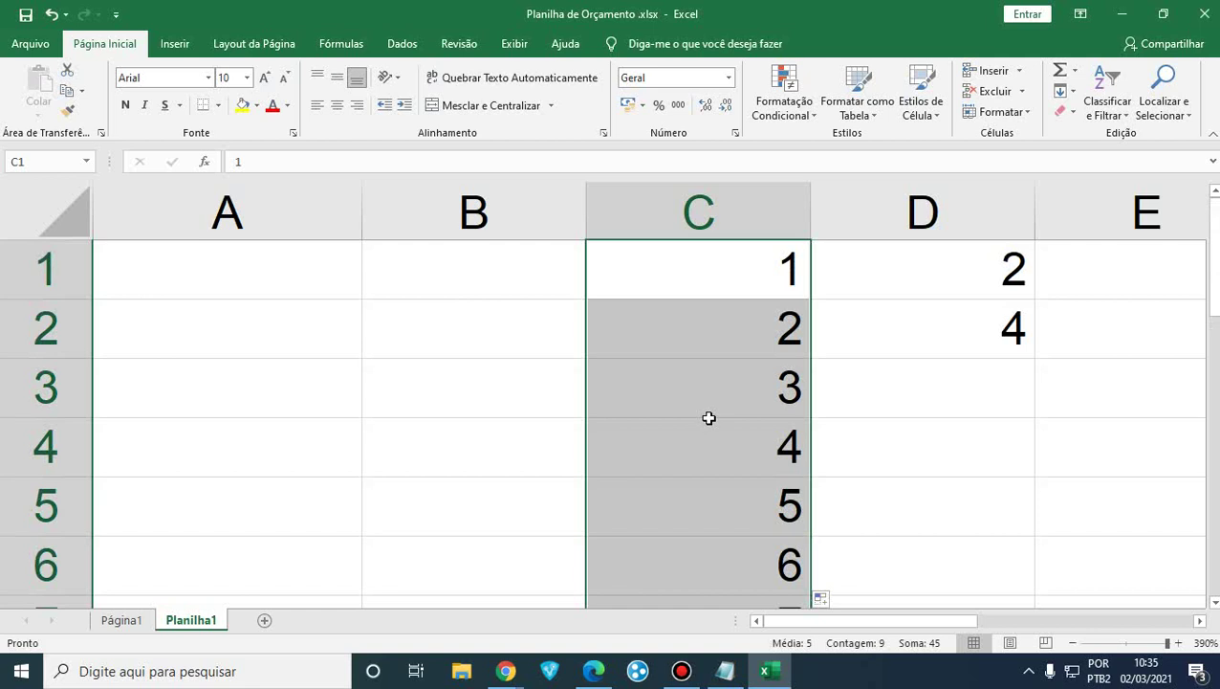
pyautogui.click(718, 348)
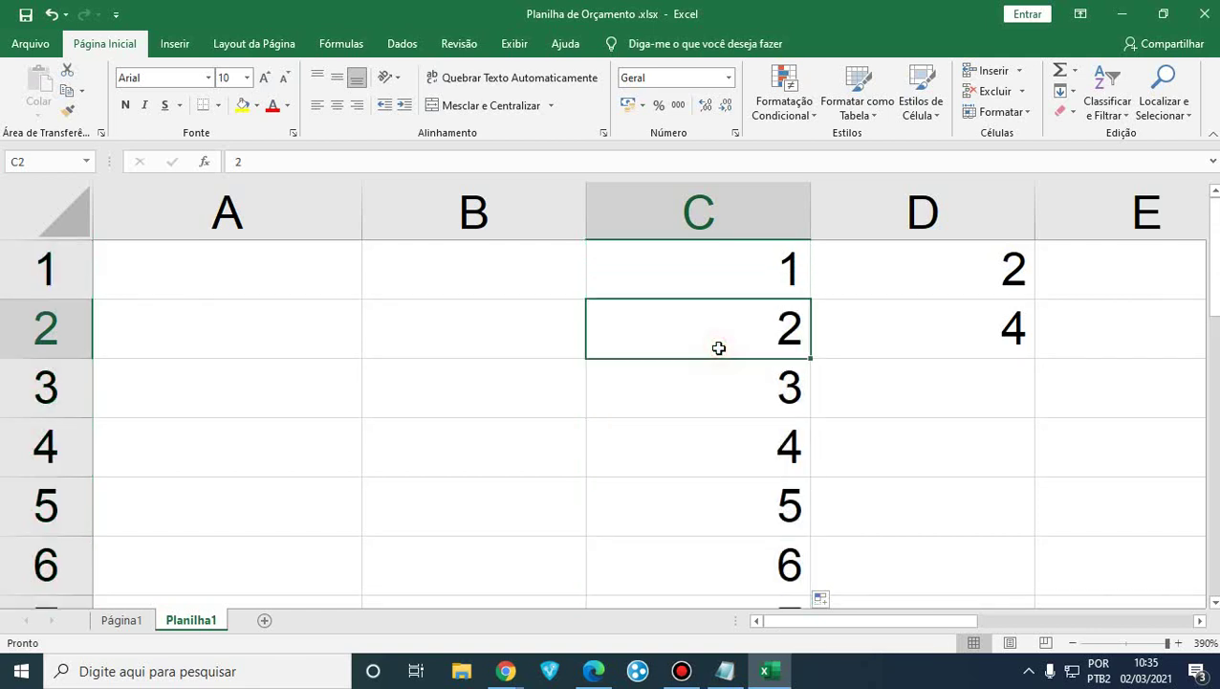
# Undo the series fill and the entries of 1 and 2 in C1:C2.
pyautogui.hotkey('ctrl', 'z')
pyautogui.click(691, 273)
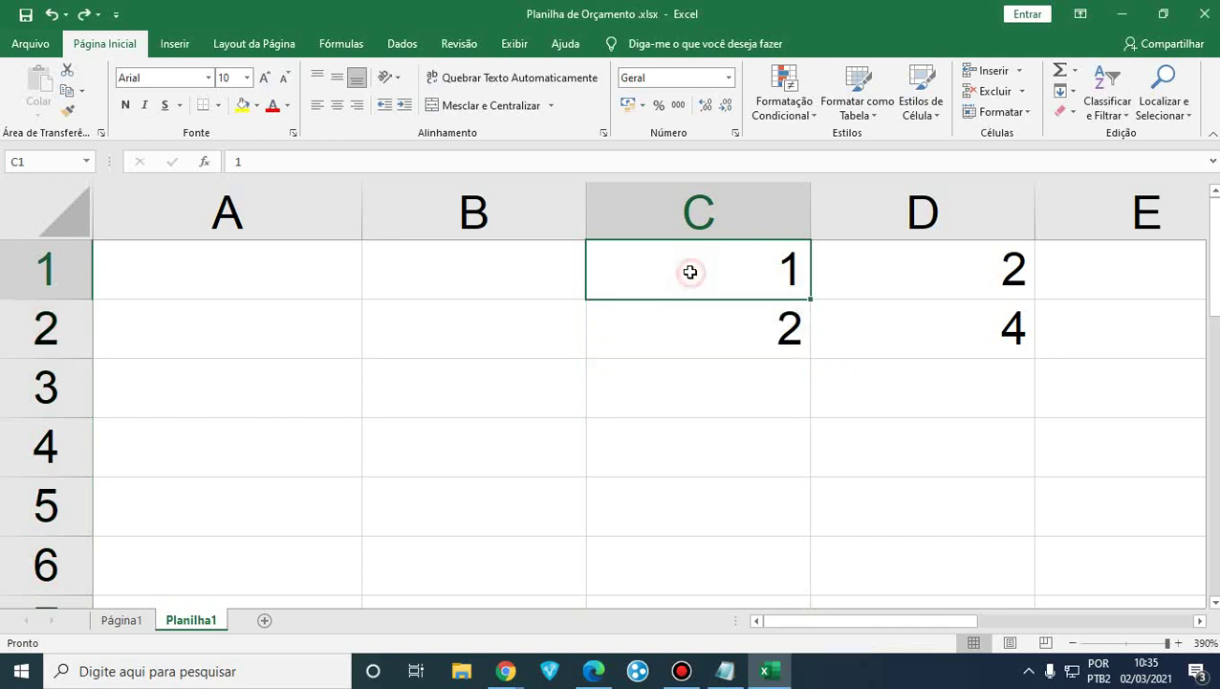
pyautogui.moveTo(691, 272); pyautogui.dragTo(697, 340)
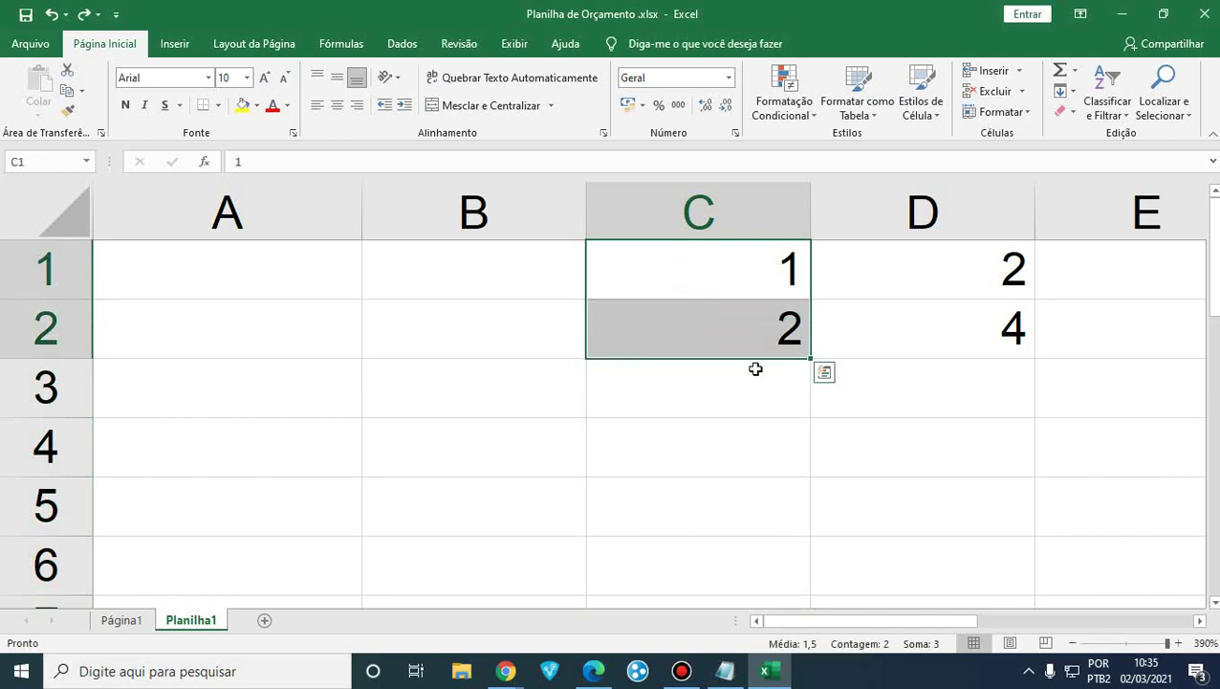
pyautogui.hotkey('ctrl', 'z')
pyautogui.hotkey('ctrl', 'z')
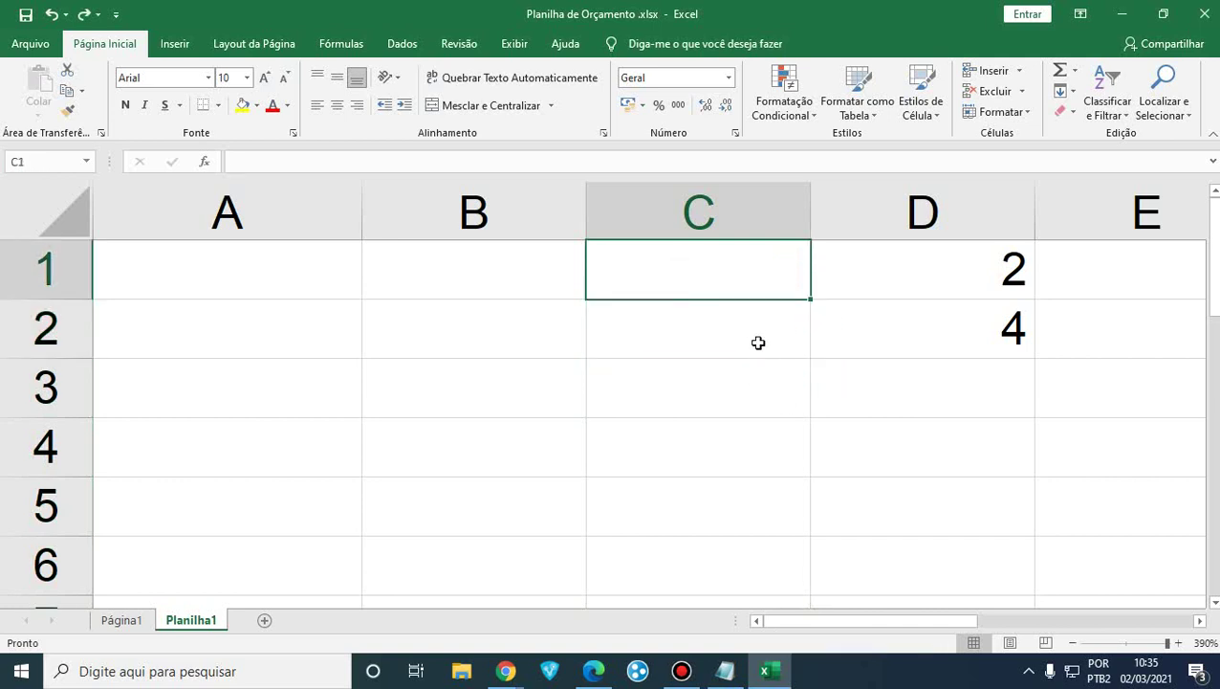
# Enter 1 in cell C1 and 2 in C2 again to start the number series.
pyautogui.click(656, 325)
pyautogui.click(516, 275)
pyautogui.click(714, 276)
pyautogui.click(762, 327)
pyautogui.click(761, 283)
pyautogui.write('1')
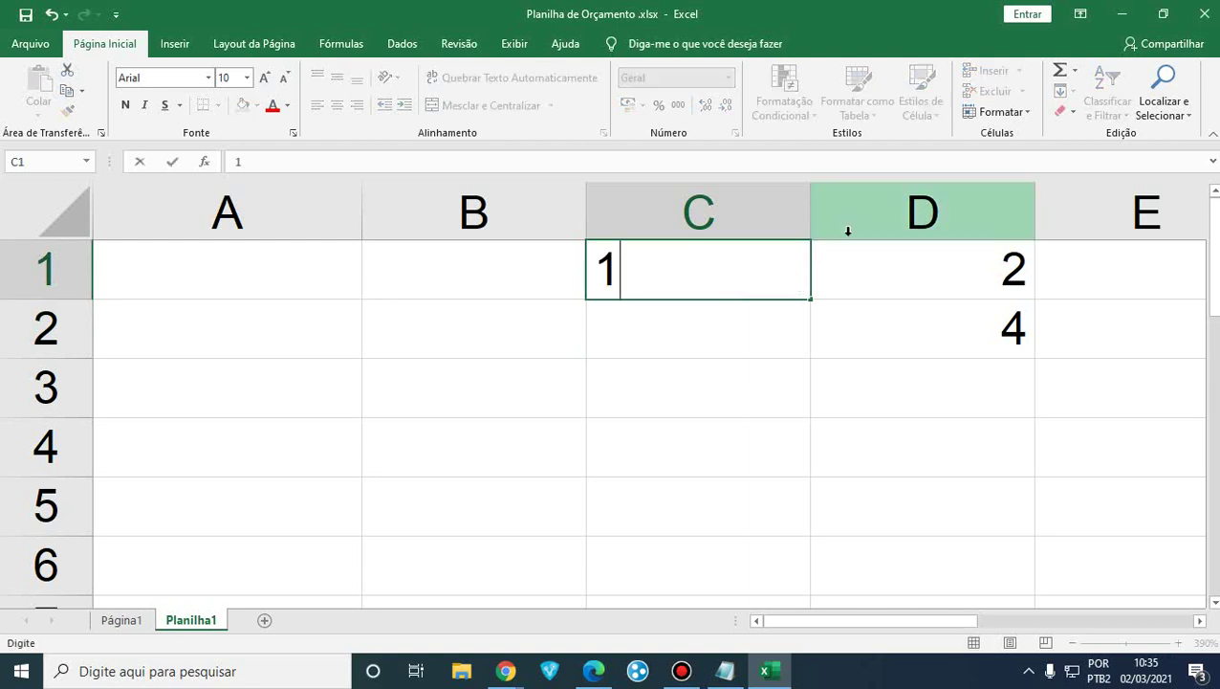
pyautogui.press('Return')
pyautogui.write('2')
pyautogui.press('Return')
# Select C1:C2 and extend the number series down to C5 with the fill handle.
pyautogui.press('Up')
pyautogui.press('Up')
pyautogui.hotkey('shift', 'Down')
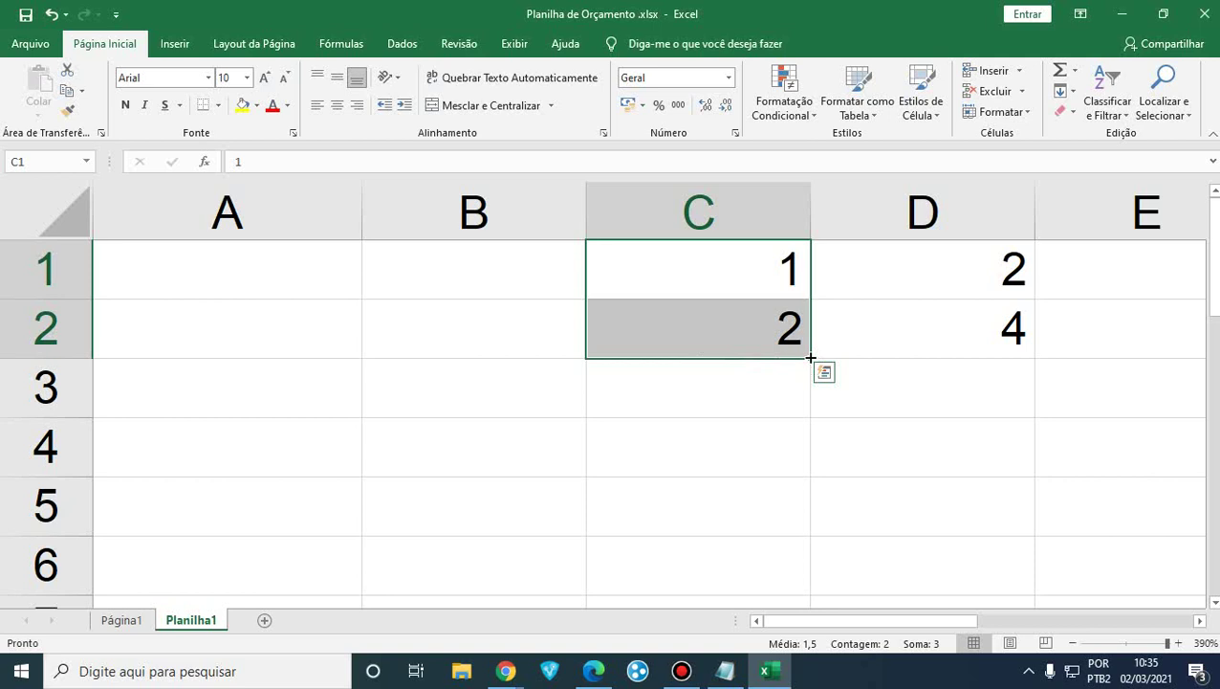
pyautogui.moveTo(811, 358); pyautogui.dragTo(795, 521)
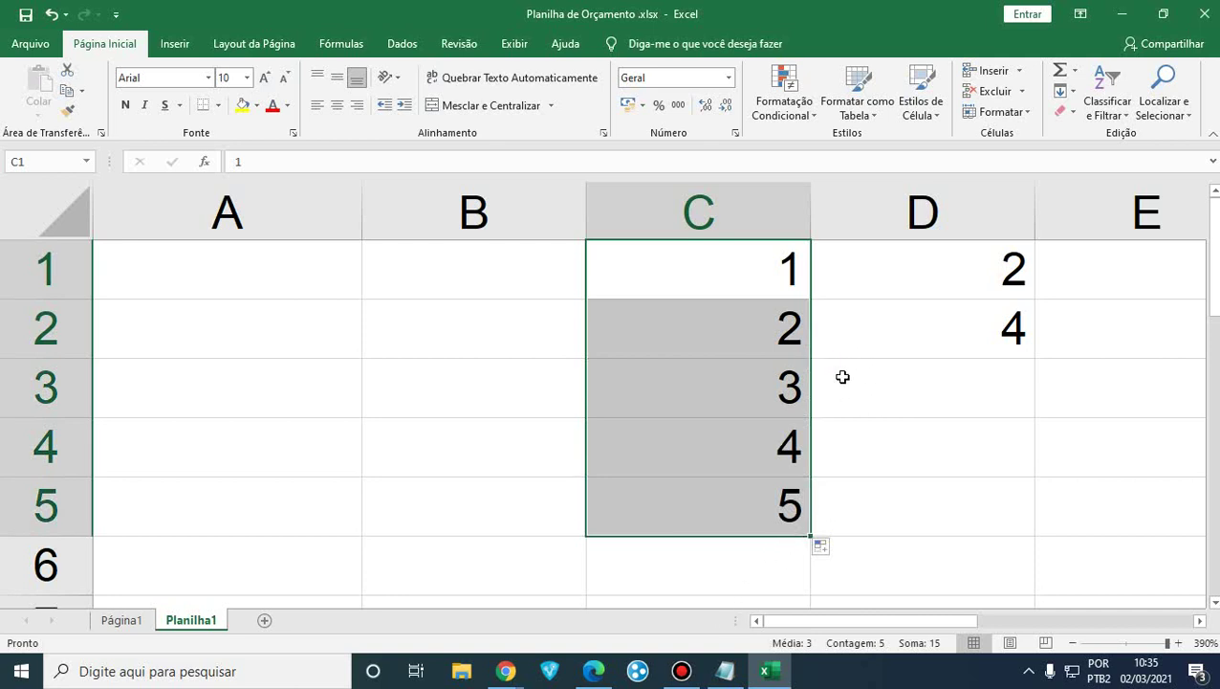
# Undo the fill to C5 along with the numbers entered in C1:C2, and select C1.
pyautogui.hotkey('ctrl', 'z')
pyautogui.hotkey('ctrl', 'z')
pyautogui.hotkey('ctrl', 'z')
pyautogui.click(781, 330)
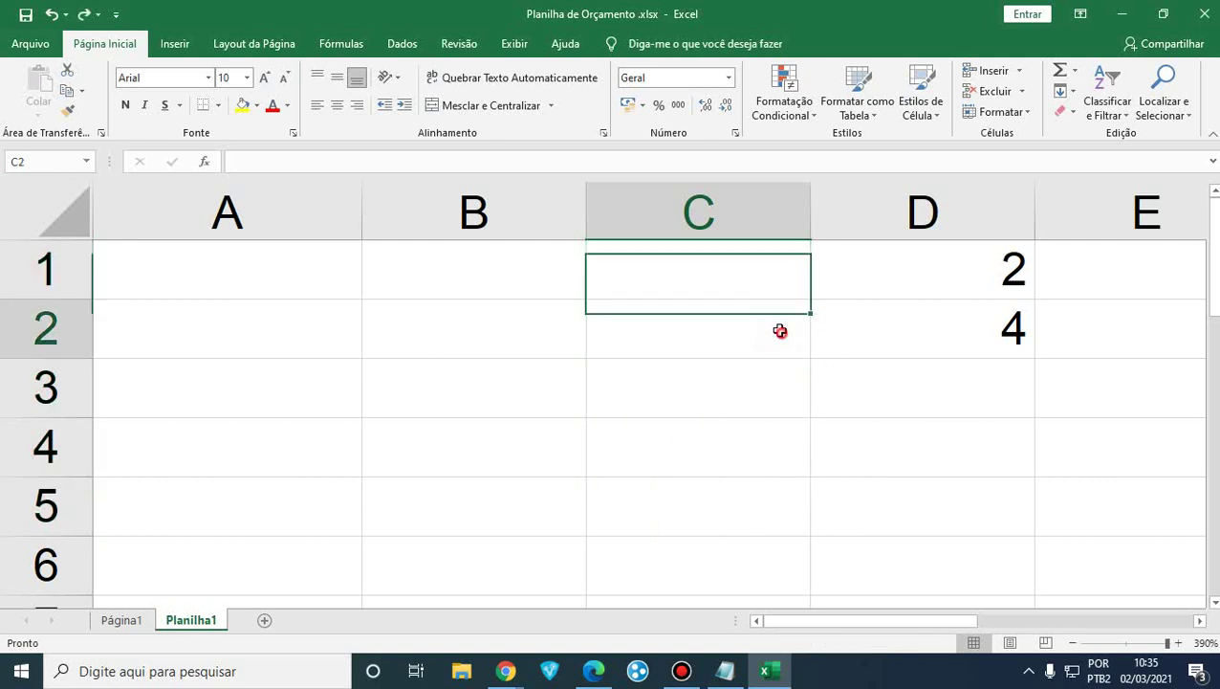
pyautogui.click(744, 269)
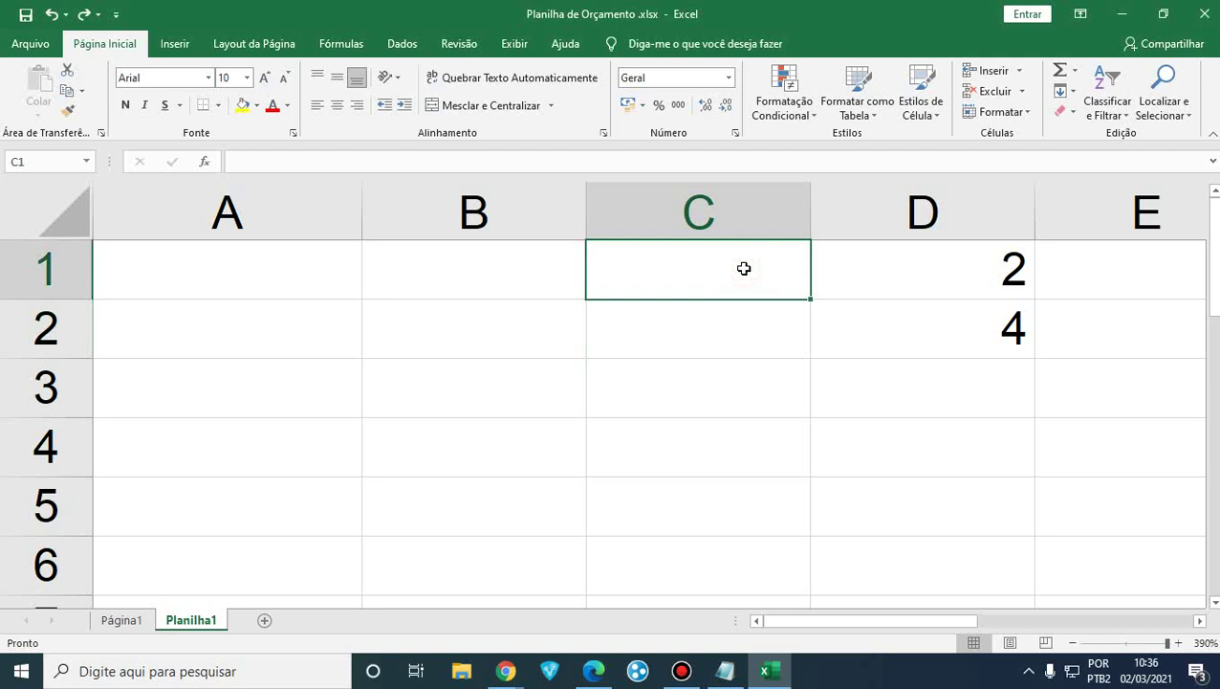
pyautogui.press('Down')
pyautogui.press('Down')
pyautogui.press('Up')
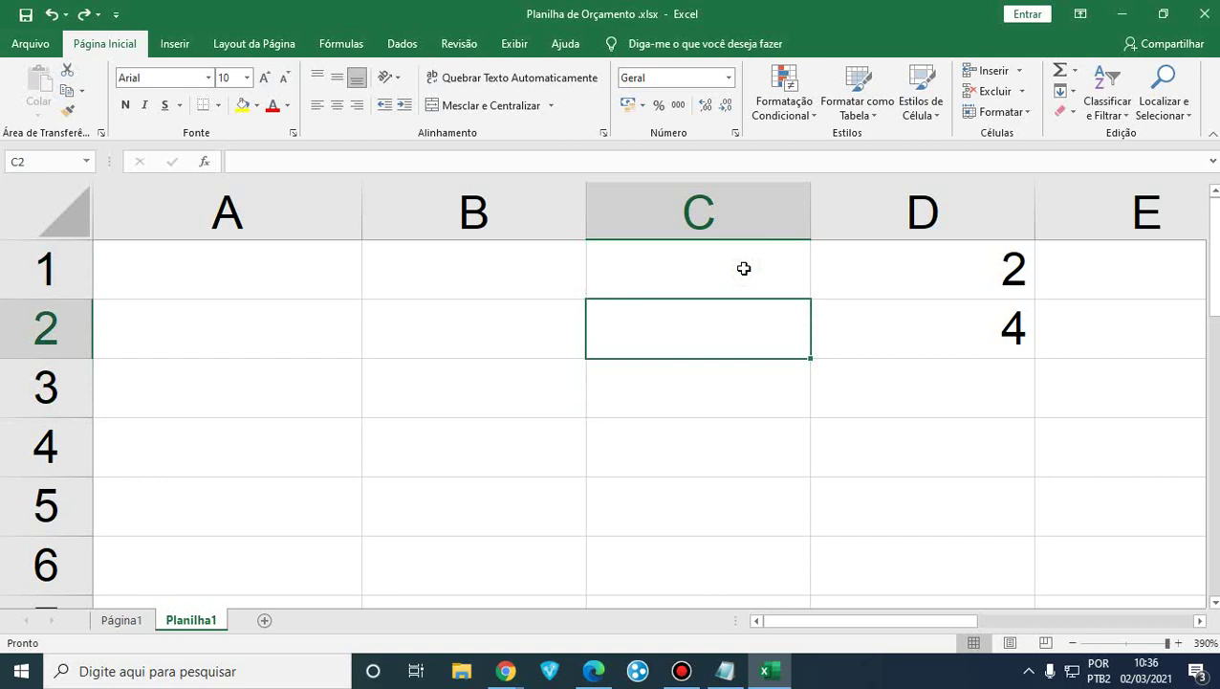
pyautogui.click(744, 269)
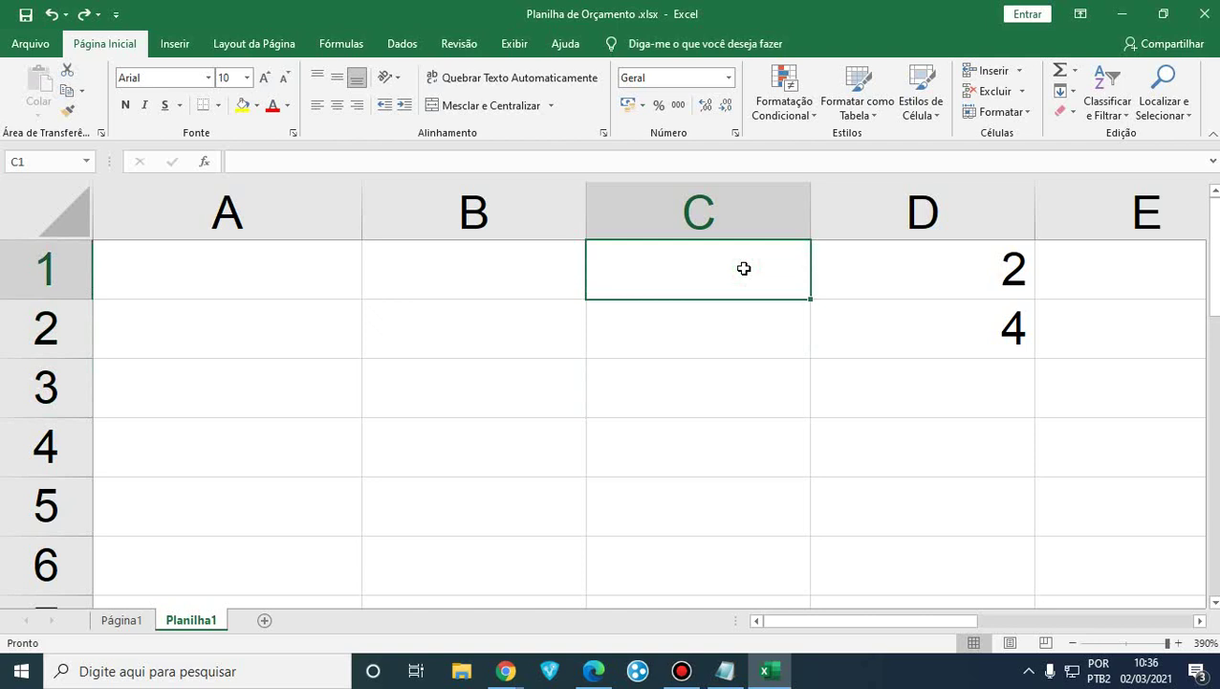
# Delete the numbers in cells D1 and D2, and go back to column A.
pyautogui.press('Right')
pyautogui.press('Right')
pyautogui.press('Left')
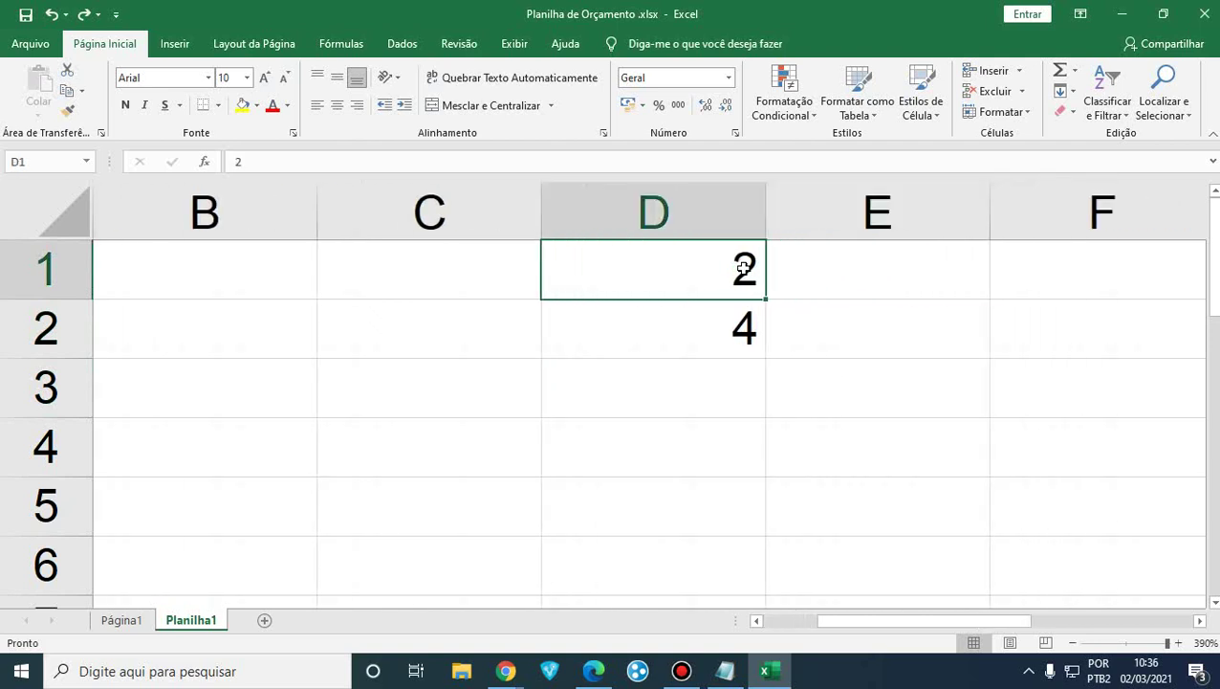
pyautogui.press('Delete')
pyautogui.press('Down')
pyautogui.press('Delete')
pyautogui.press('Left')
pyautogui.press('Left')
pyautogui.press('Left')
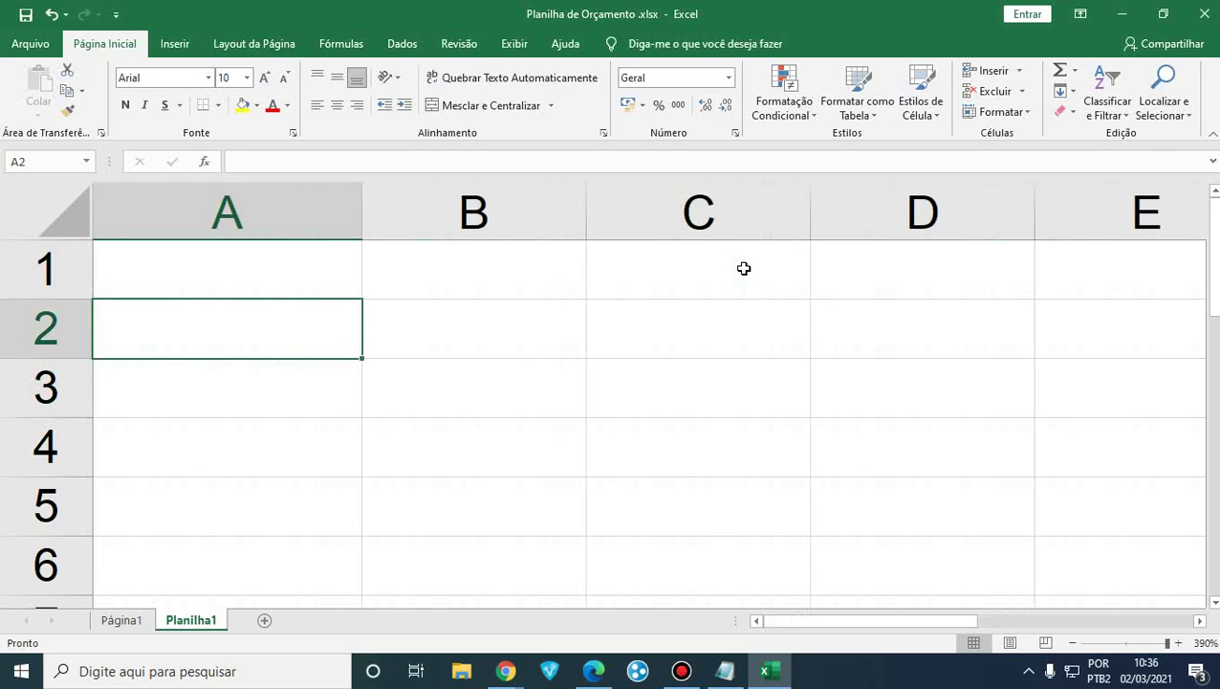
# Switch to the PDF handout in Edge and review the fill handle example with the months of the year on page 18.
pyautogui.click(594, 670)
pyautogui.scroll(3, 765, 394)
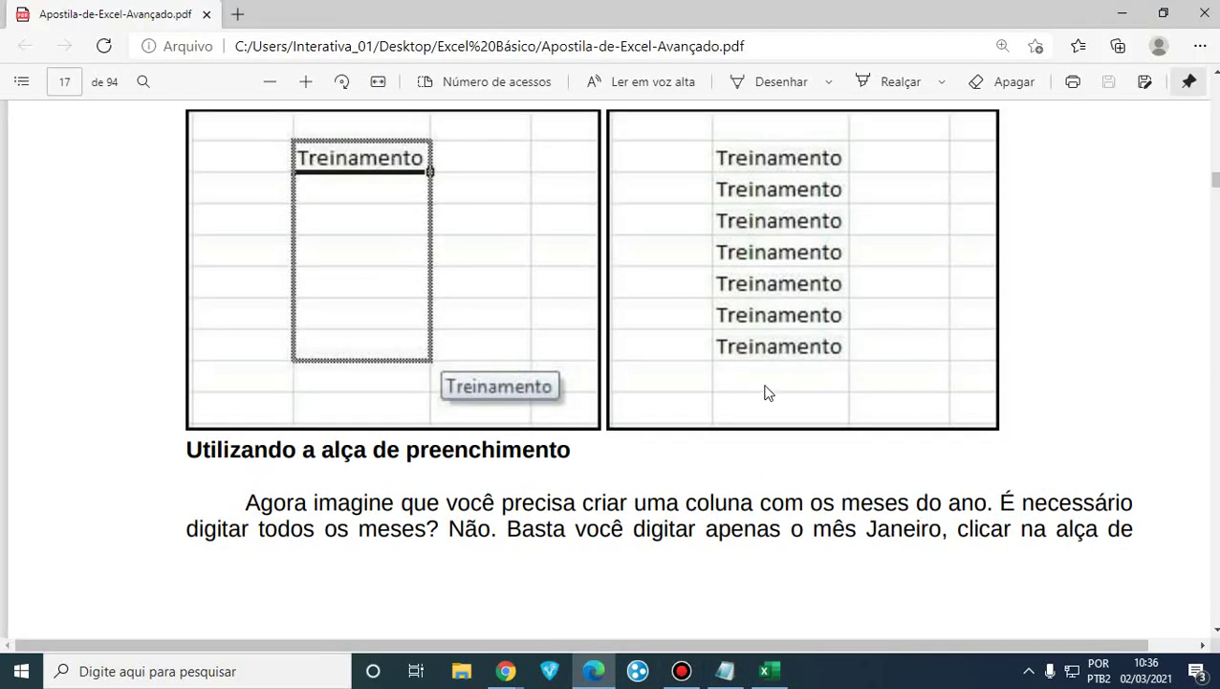
pyautogui.scroll(-5, 767, 388)
pyautogui.scroll(-6, 767, 386)
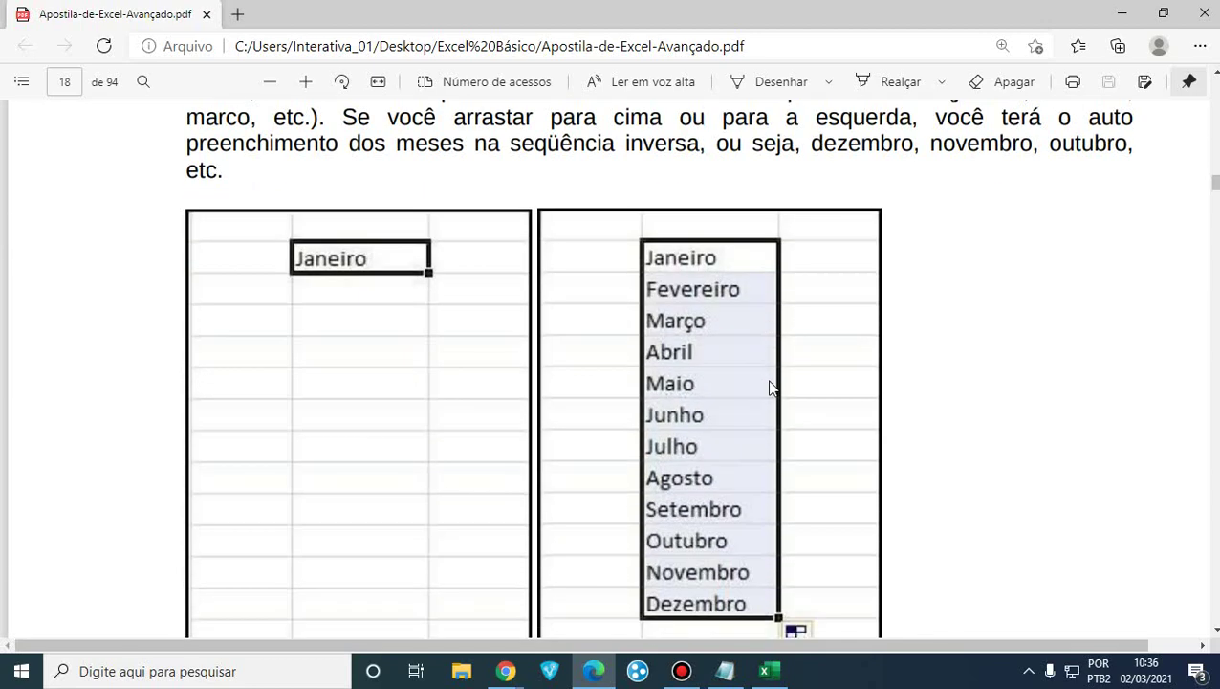
pyautogui.scroll(3, 773, 387)
# Switch back to the Excel workbook and enter Janeiro in cell A1 and Fevereiro in A2.
pyautogui.click(764, 670)
pyautogui.click(278, 277)
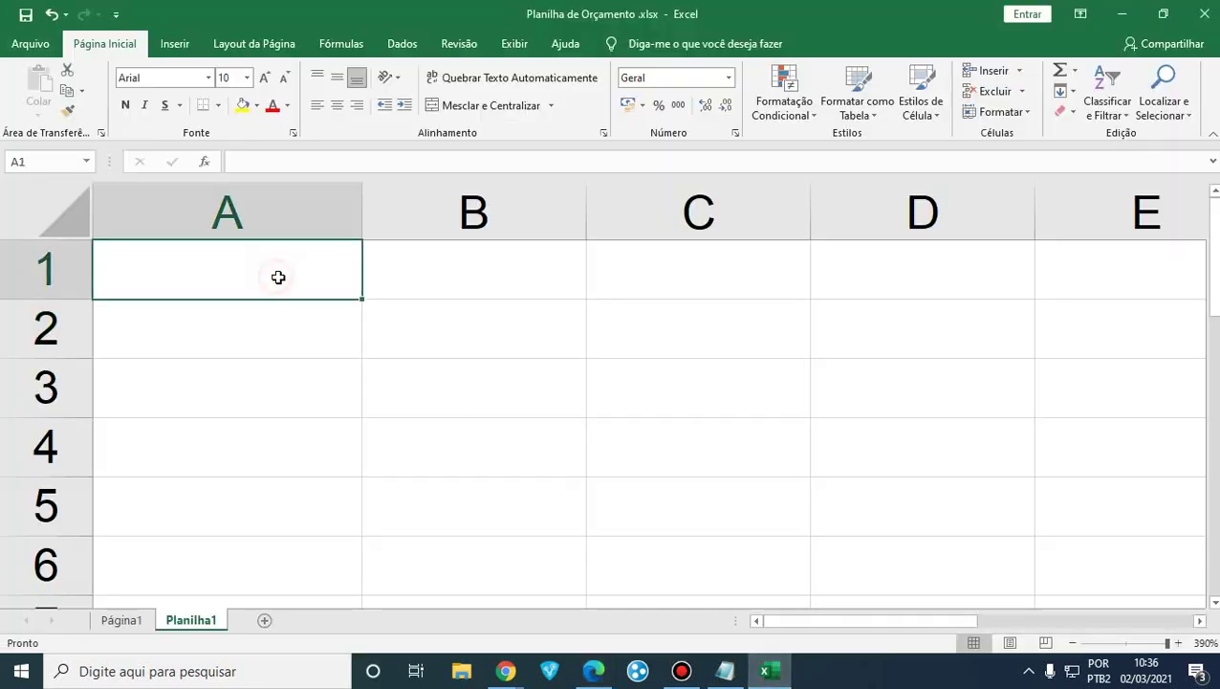
pyautogui.write('Jan')
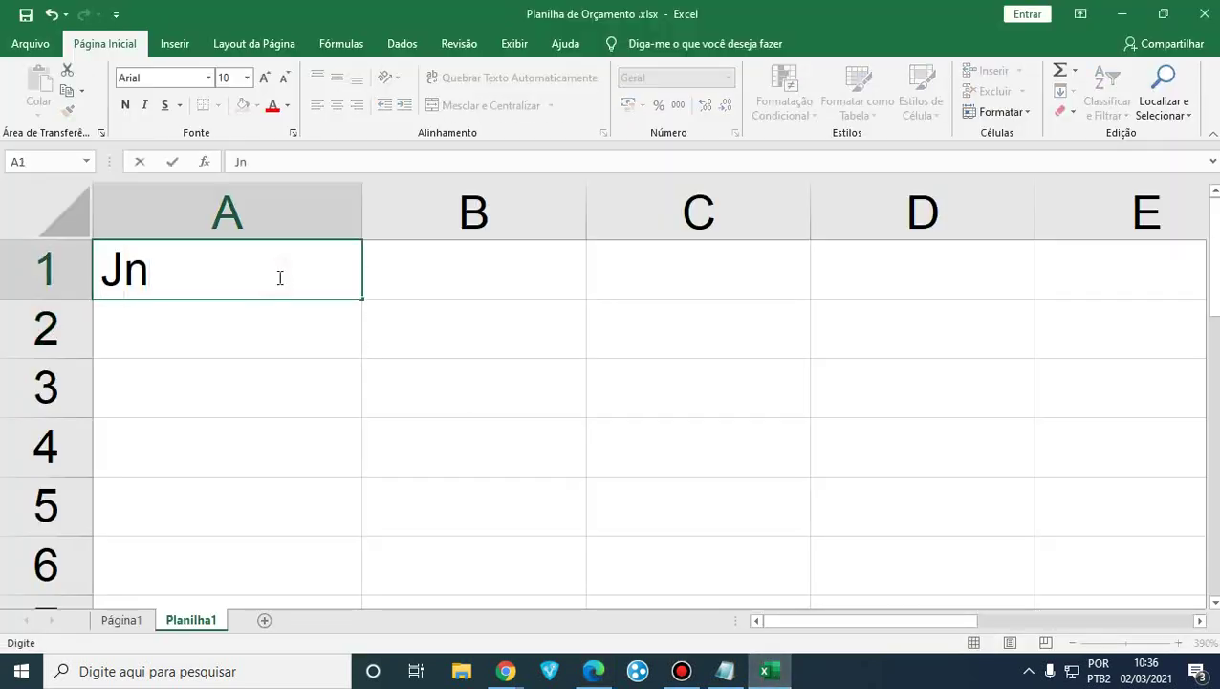
pyautogui.write('eiro')
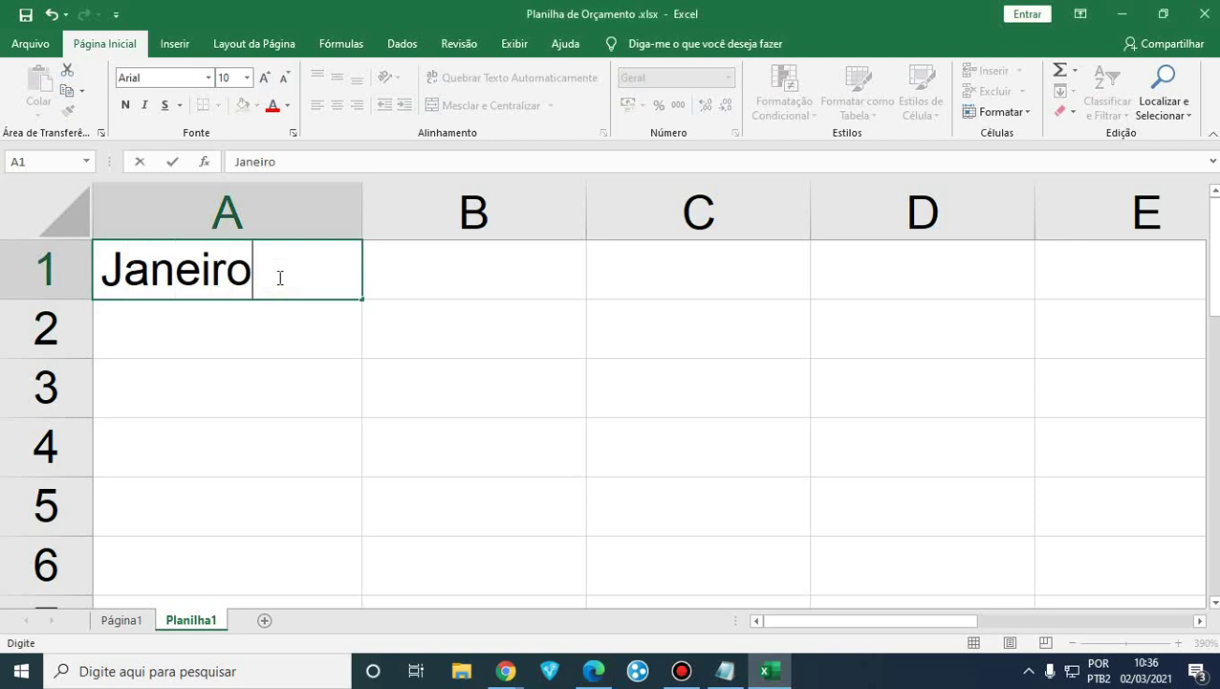
pyautogui.press('Return')
pyautogui.write('Fever')
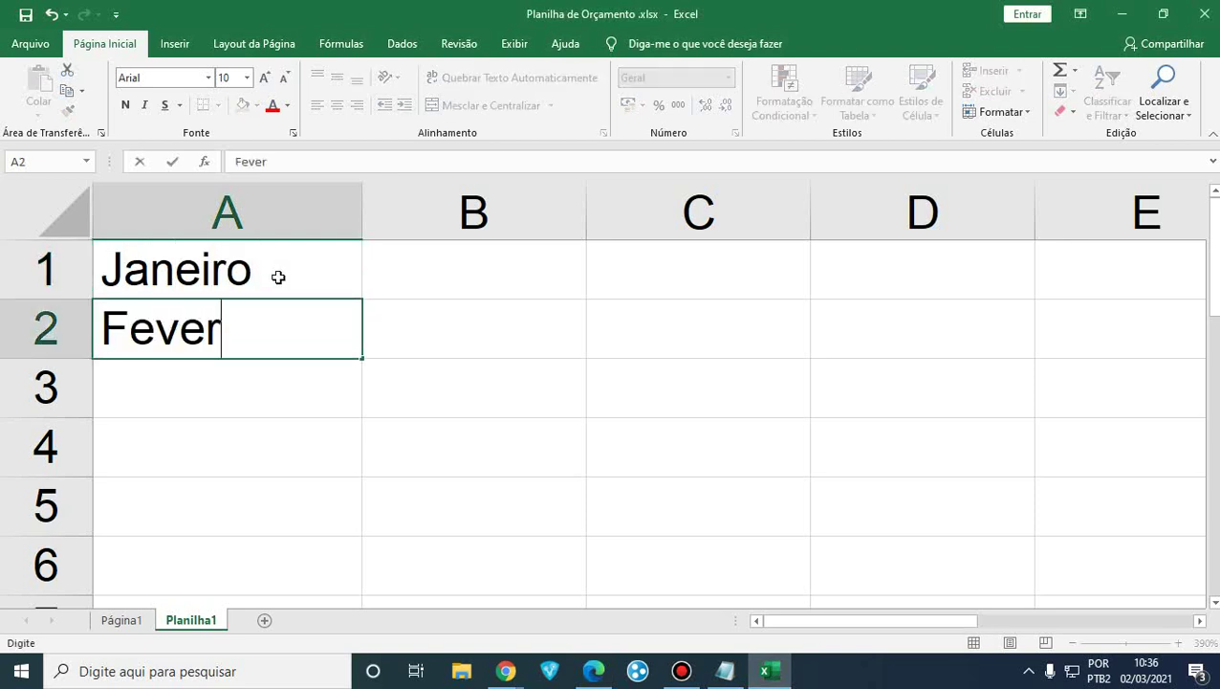
pyautogui.write('eiro')
pyautogui.press('Return')
pyautogui.press('Up')
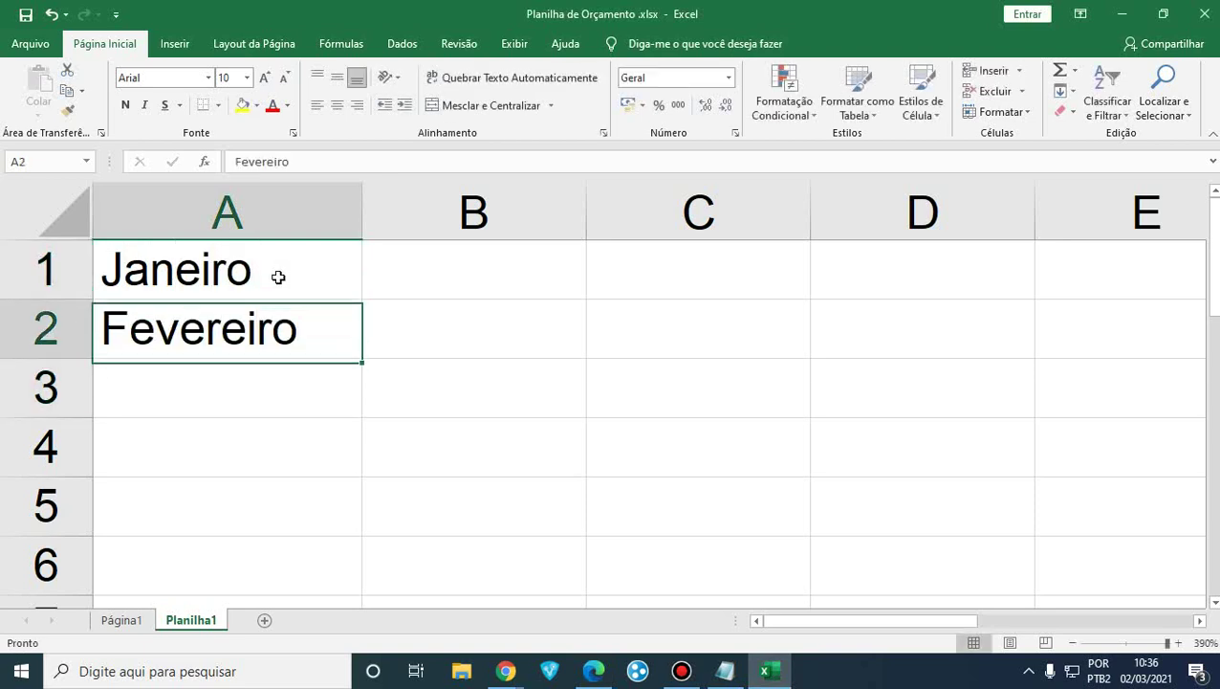
# Enter the abbreviated months Jan in cell B1 and Fev in B2.
pyautogui.press('Right')
pyautogui.press('Up')
pyautogui.write('Jan')
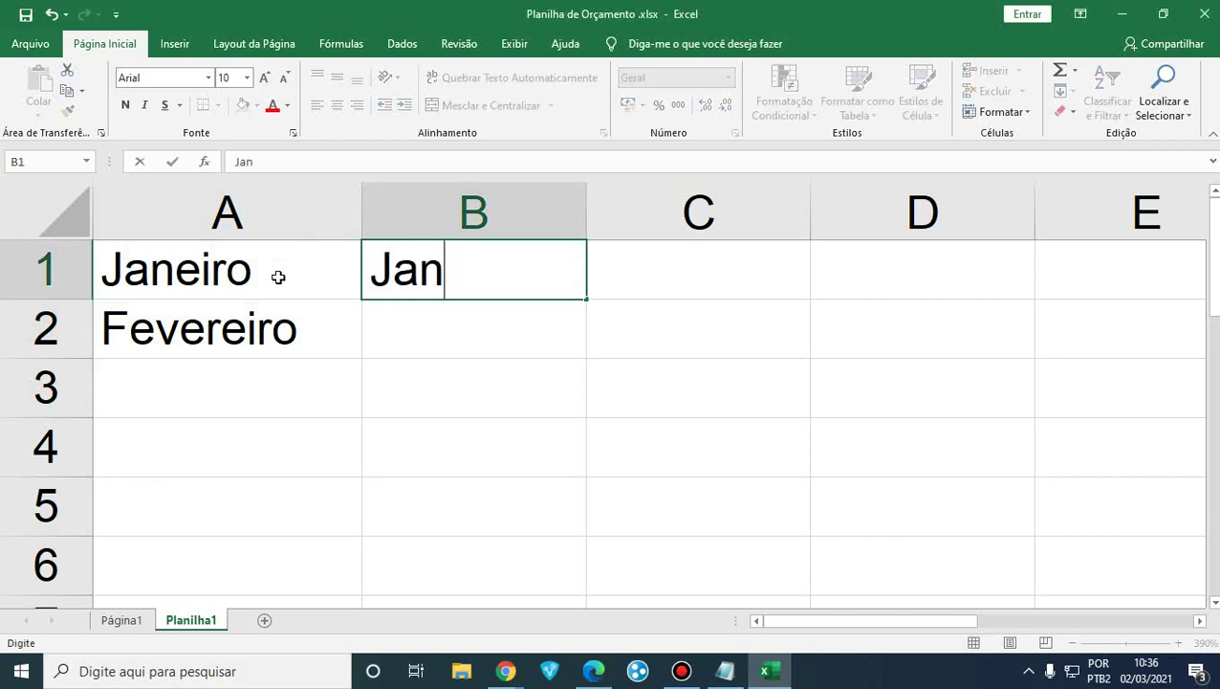
pyautogui.press('Return')
pyautogui.write('Fve')
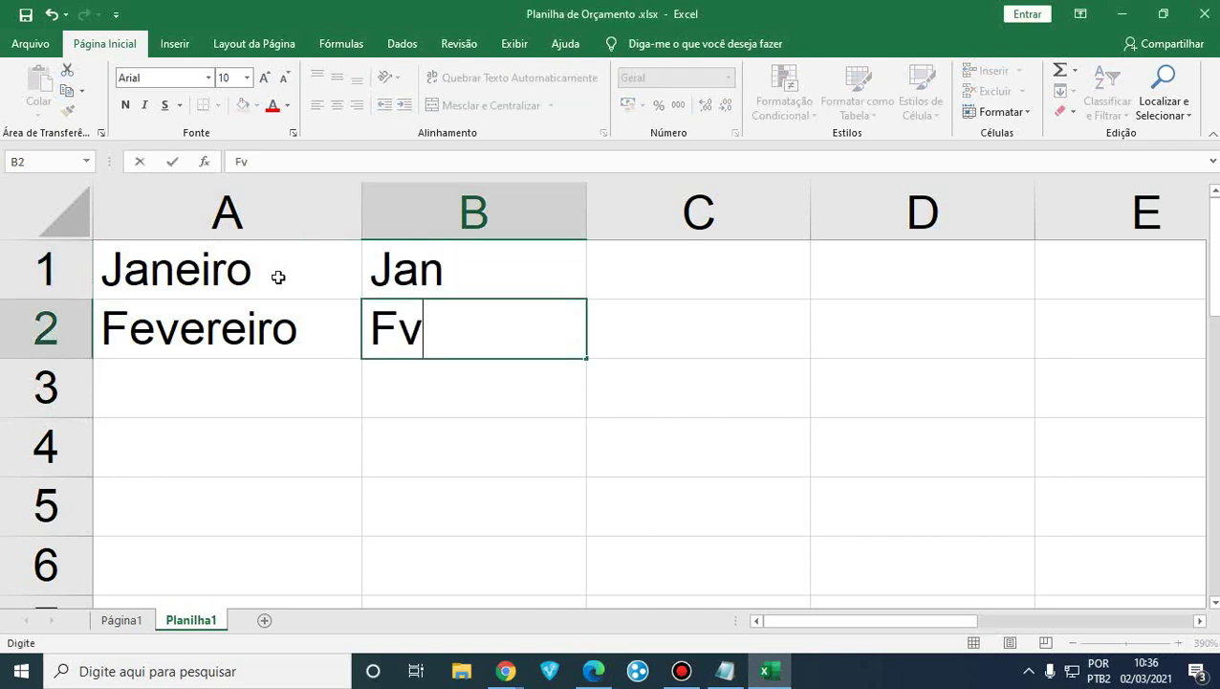
pyautogui.press('BackSpace')
pyautogui.press('BackSpace')
pyautogui.write('ev')
pyautogui.press('Return')
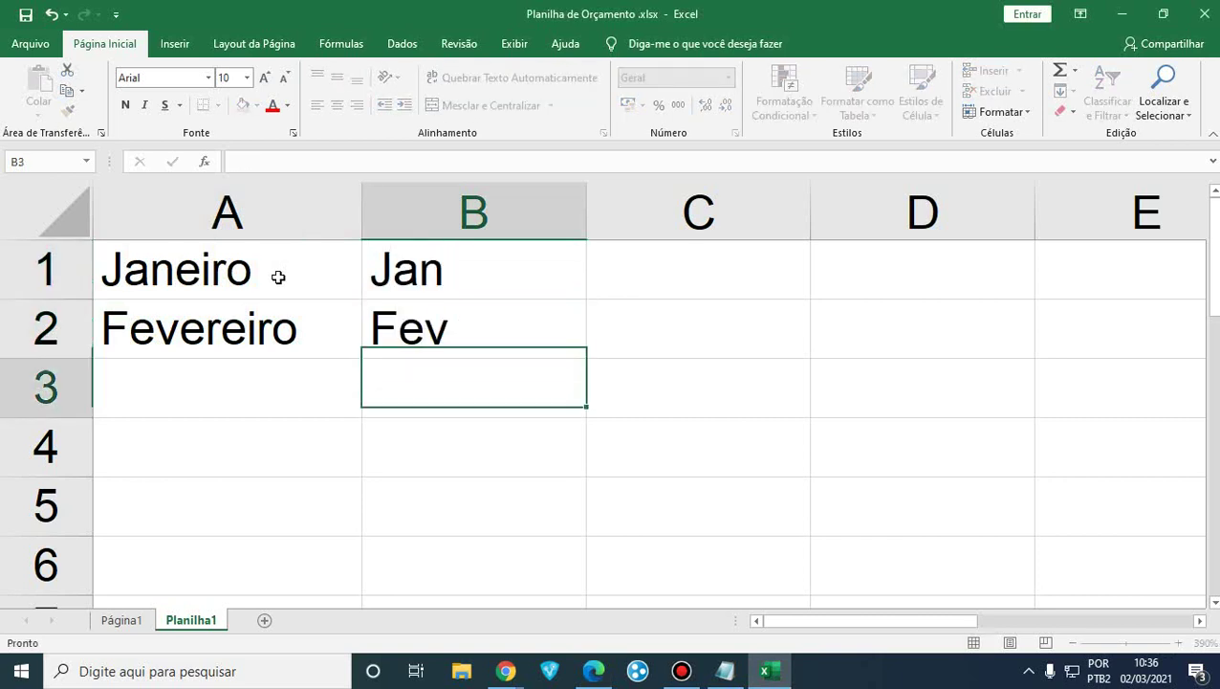
pyautogui.press('Up')
# Fill the month names from A1:A2 down to A12 with the fill handle.
pyautogui.click(278, 276)
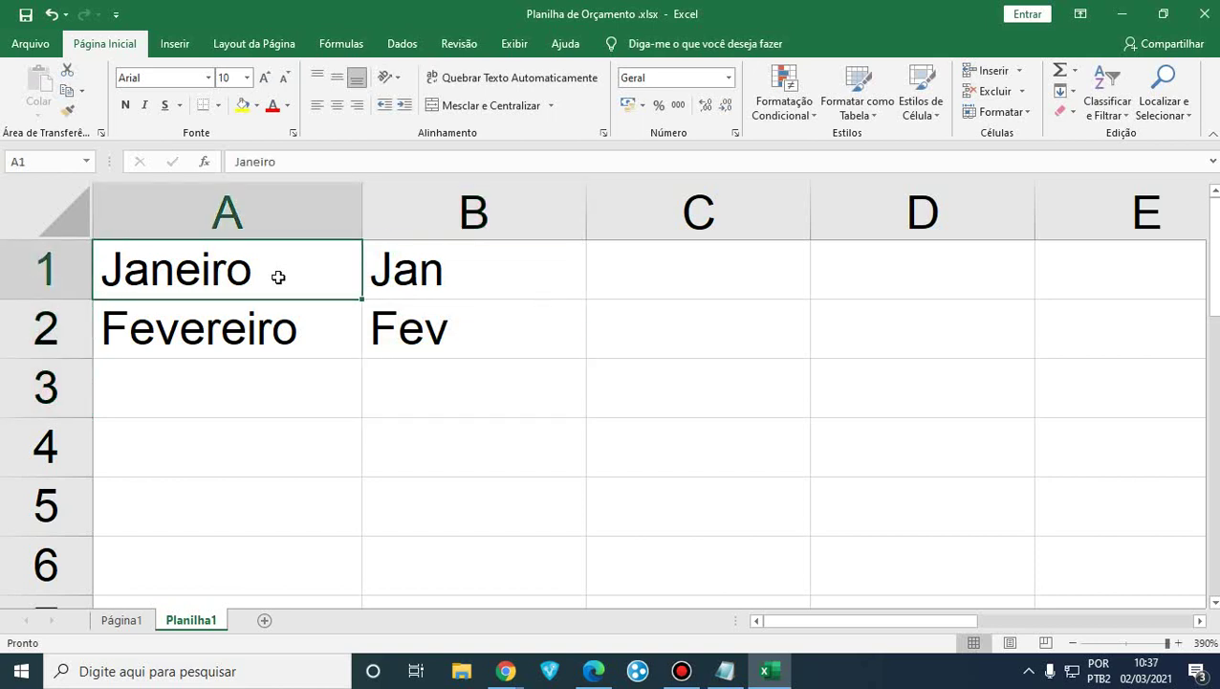
pyautogui.moveTo(277, 276); pyautogui.dragTo(346, 349)
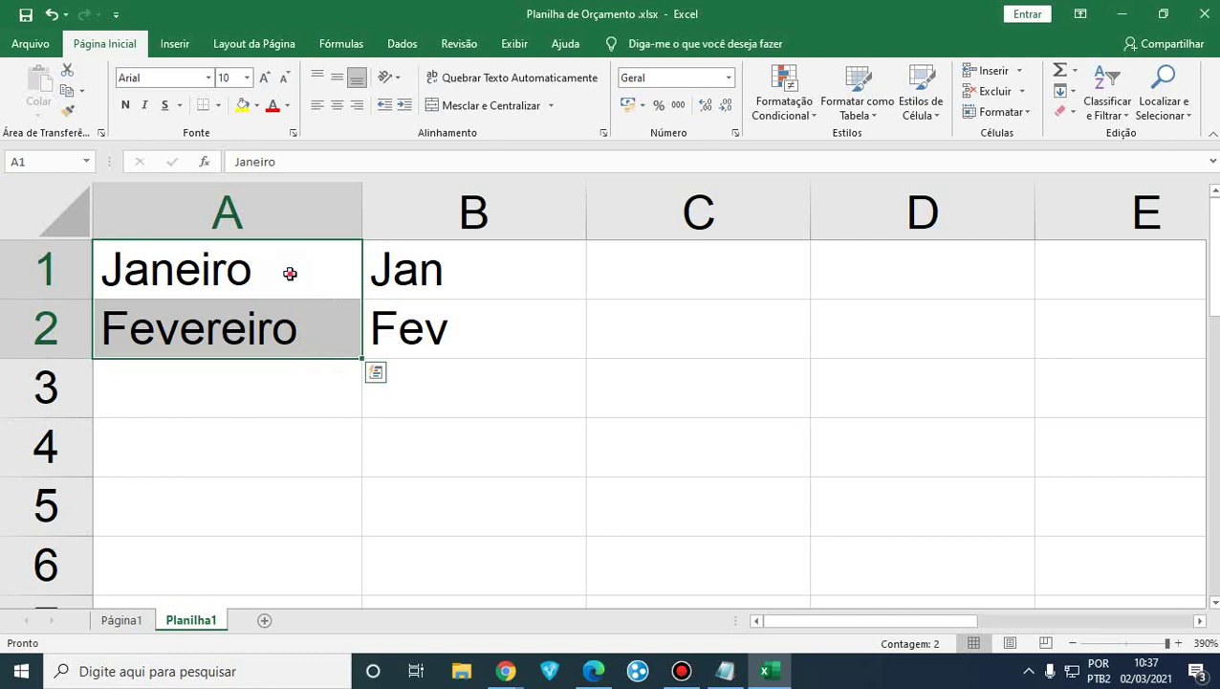
pyautogui.moveTo(290, 274); pyautogui.dragTo(301, 325)
pyautogui.moveTo(364, 359); pyautogui.dragTo(312, 485)
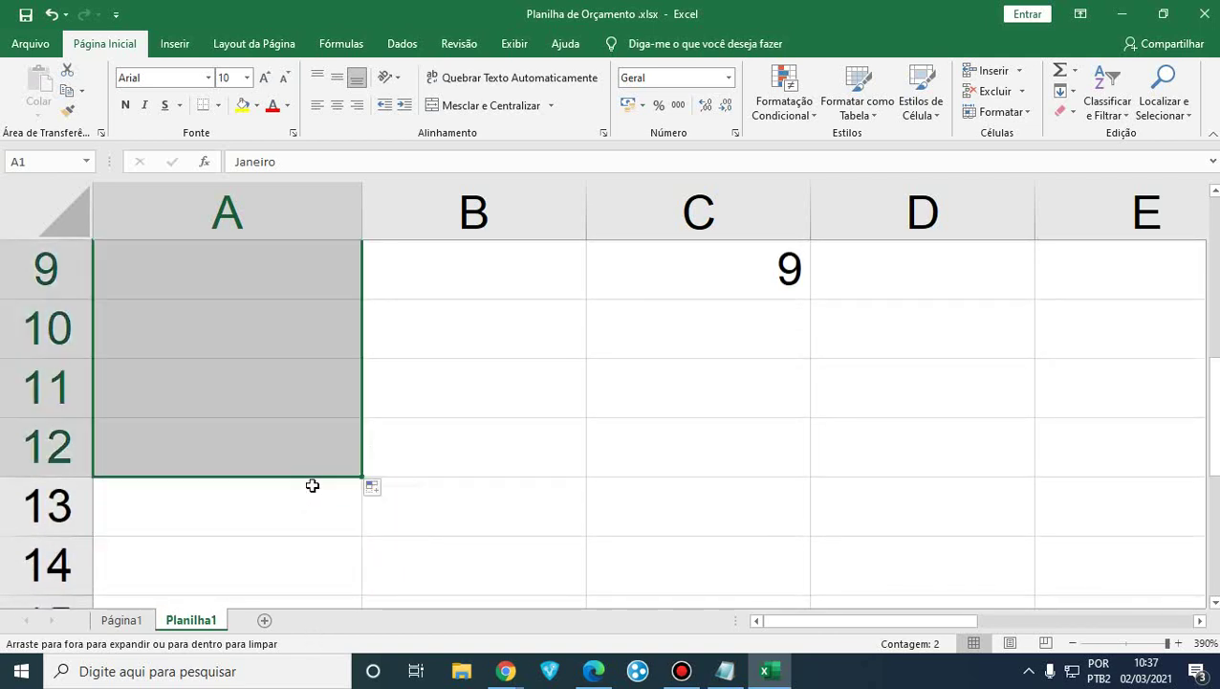
pyautogui.scroll(3, 326, 492)
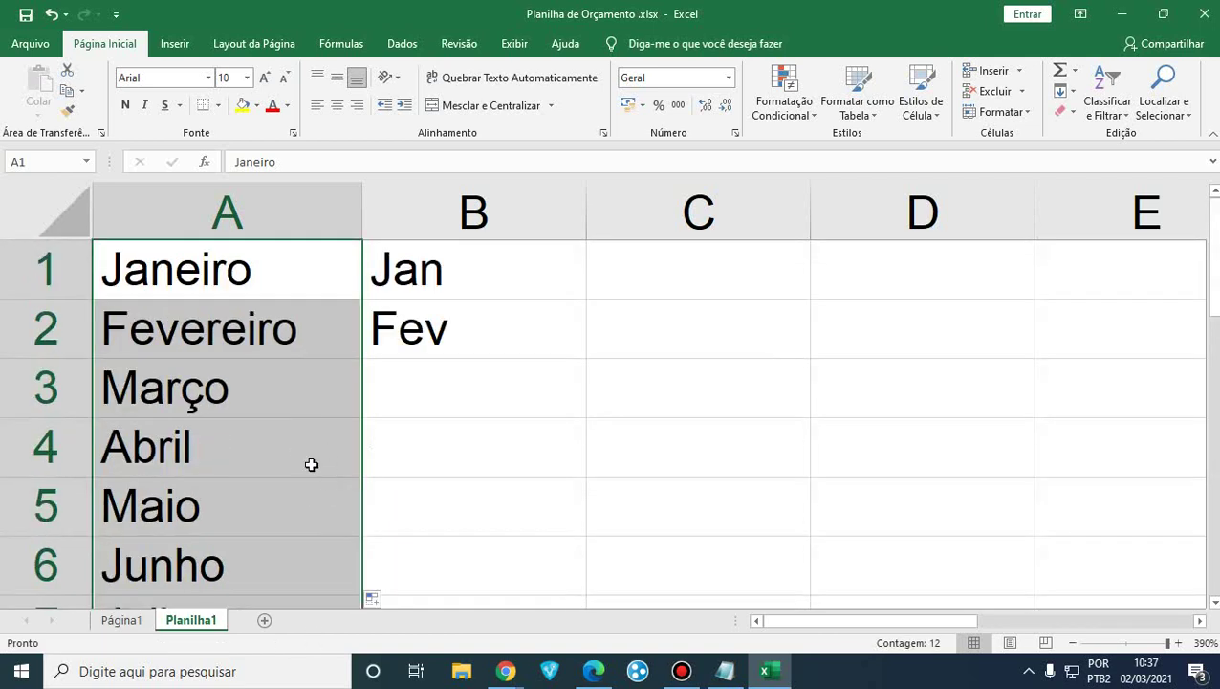
# Go through the filled month names in column A one by one, from Janeiro in A1 to Dezembro in A12.
pyautogui.click(319, 388)
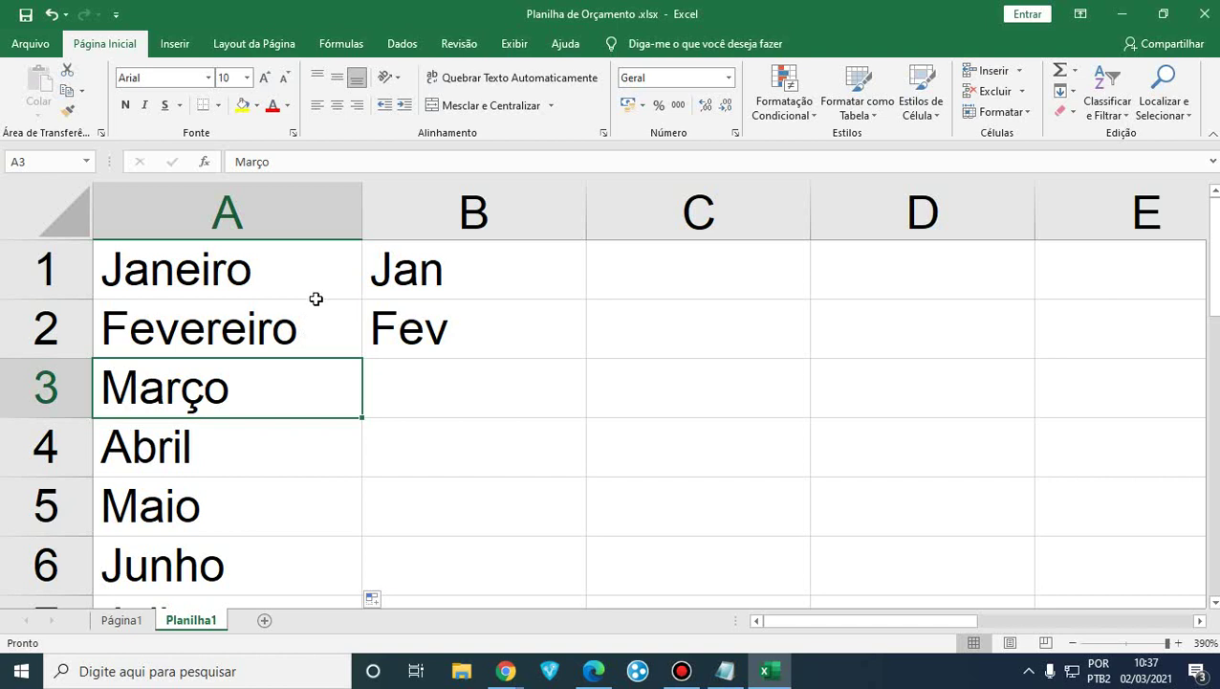
pyautogui.click(289, 269)
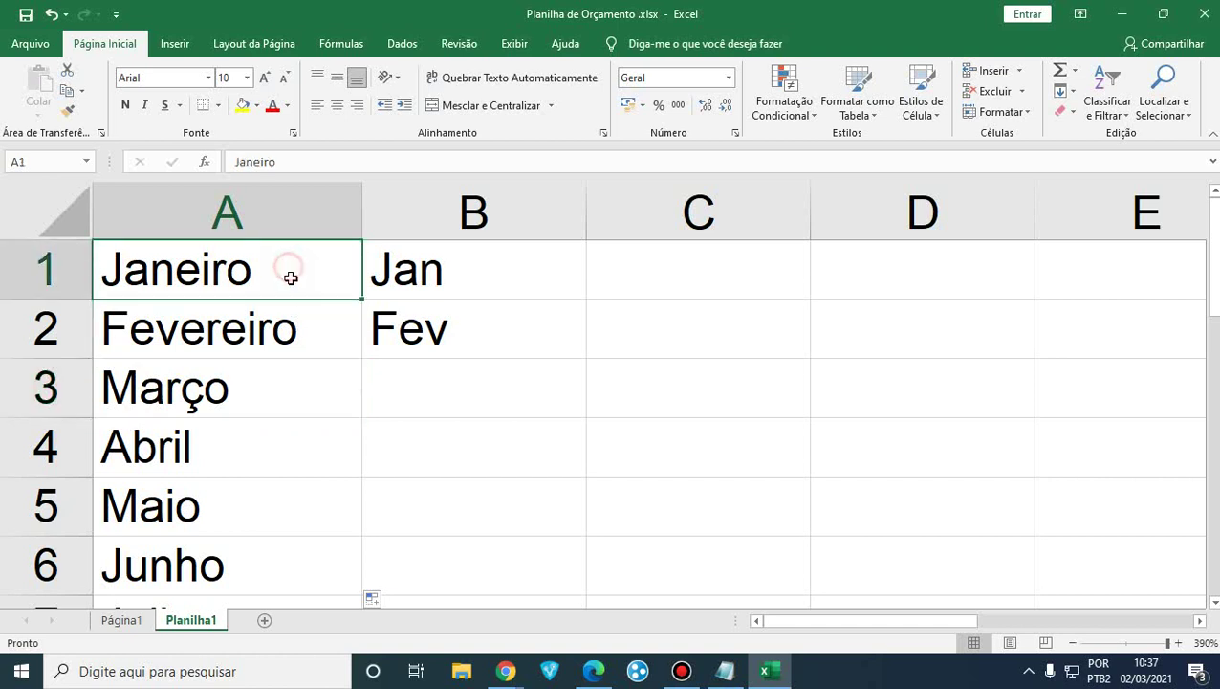
pyautogui.click(301, 334)
pyautogui.click(293, 270)
pyautogui.scroll(-3, 295, 271)
pyautogui.scroll(3, 298, 272)
pyautogui.click(272, 330)
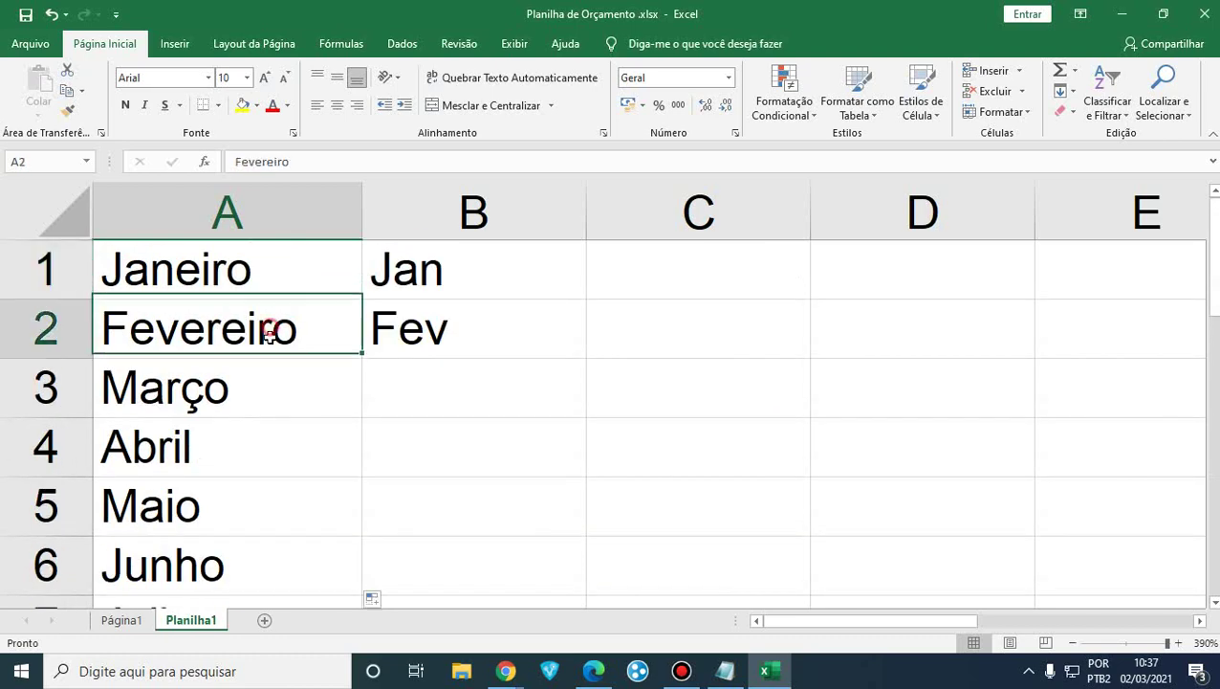
pyautogui.click(237, 403)
pyautogui.click(220, 460)
pyautogui.scroll(-1, 218, 498)
pyautogui.click(234, 330)
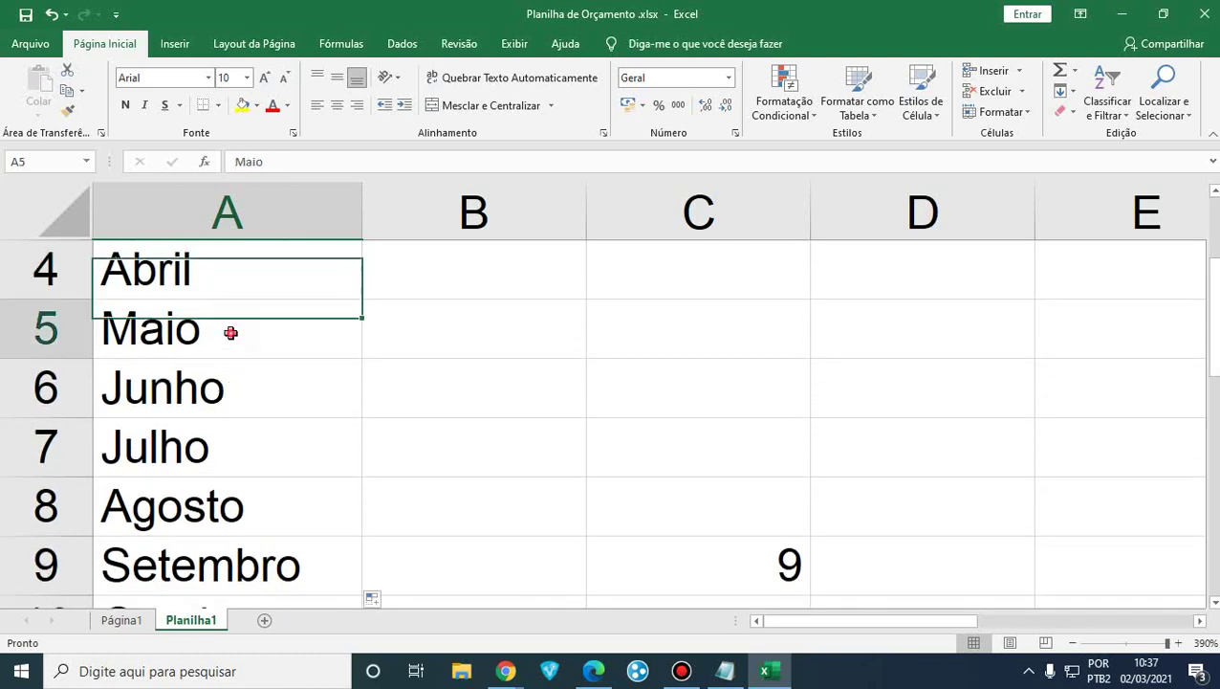
pyautogui.click(218, 396)
pyautogui.click(194, 452)
pyautogui.click(191, 488)
pyautogui.click(197, 560)
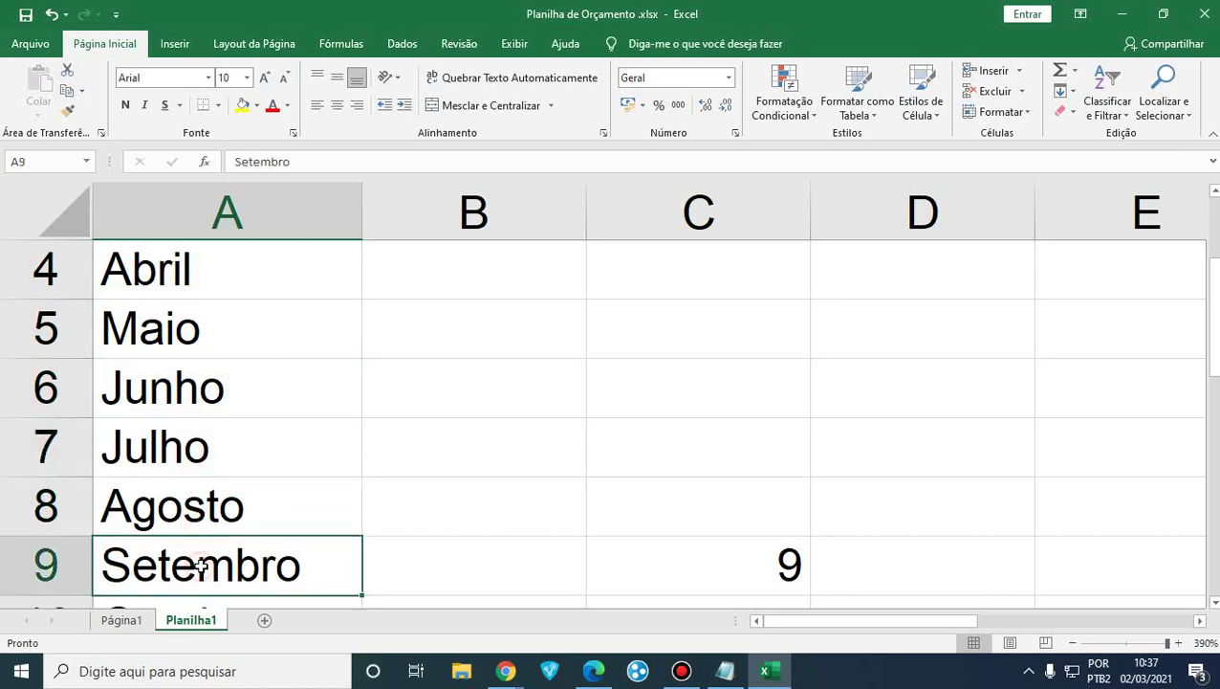
pyautogui.scroll(-2, 203, 536)
pyautogui.click(207, 296)
pyautogui.click(205, 336)
pyautogui.click(206, 392)
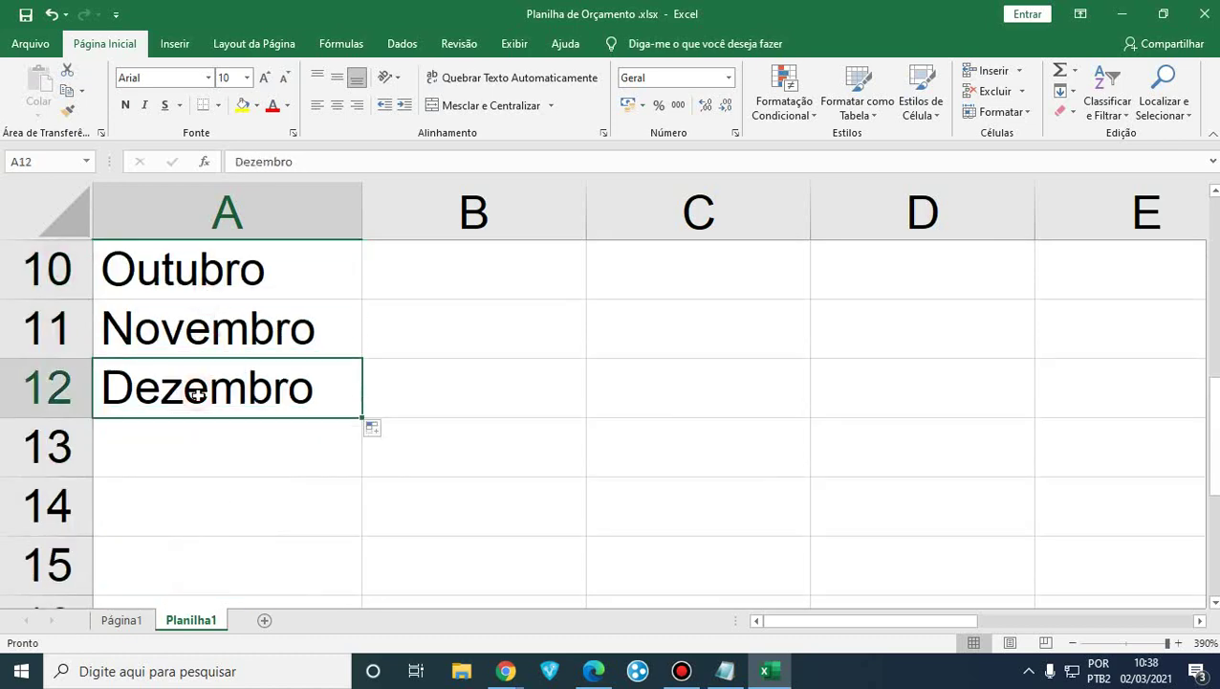
# Fill the abbreviated months from B1:B2 down to B12 with the fill handle.
pyautogui.scroll(3, 237, 399)
pyautogui.moveTo(431, 271); pyautogui.dragTo(515, 334)
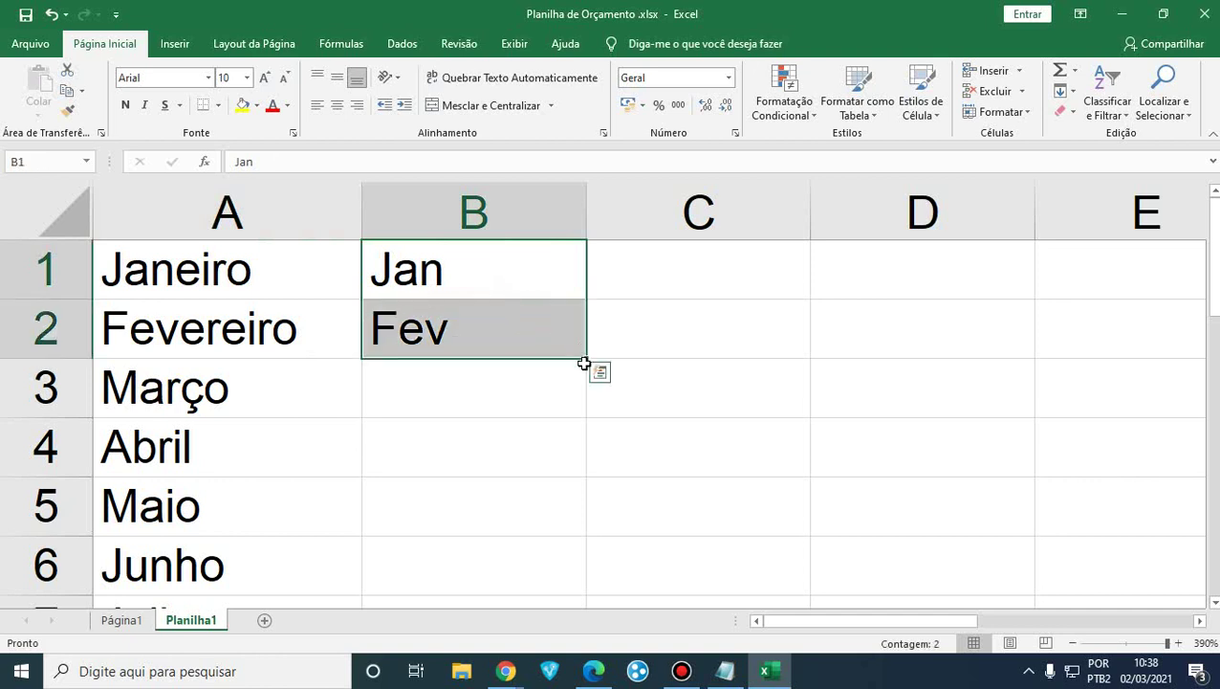
pyautogui.moveTo(587, 360); pyautogui.dragTo(518, 517)
pyautogui.scroll(3, 449, 430)
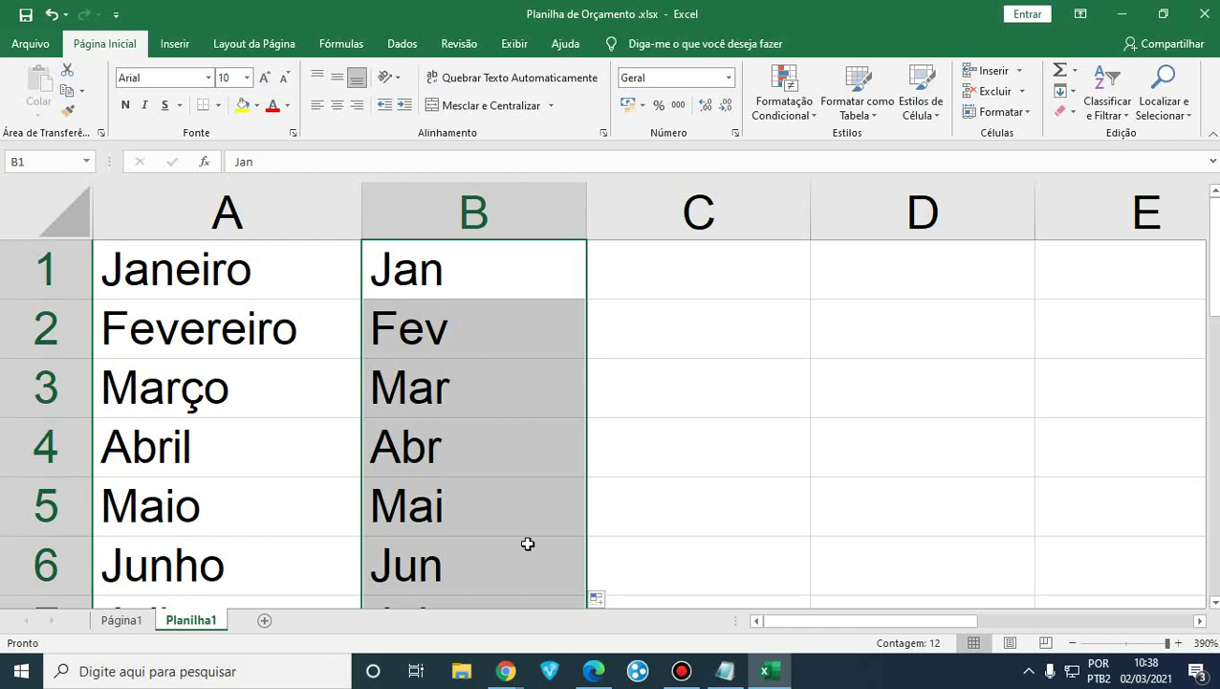
# Switch to the Google Meet call in Chrome to check the class chat, and return to the spreadsheet.
pyautogui.click(506, 670)
pyautogui.click(424, 564)
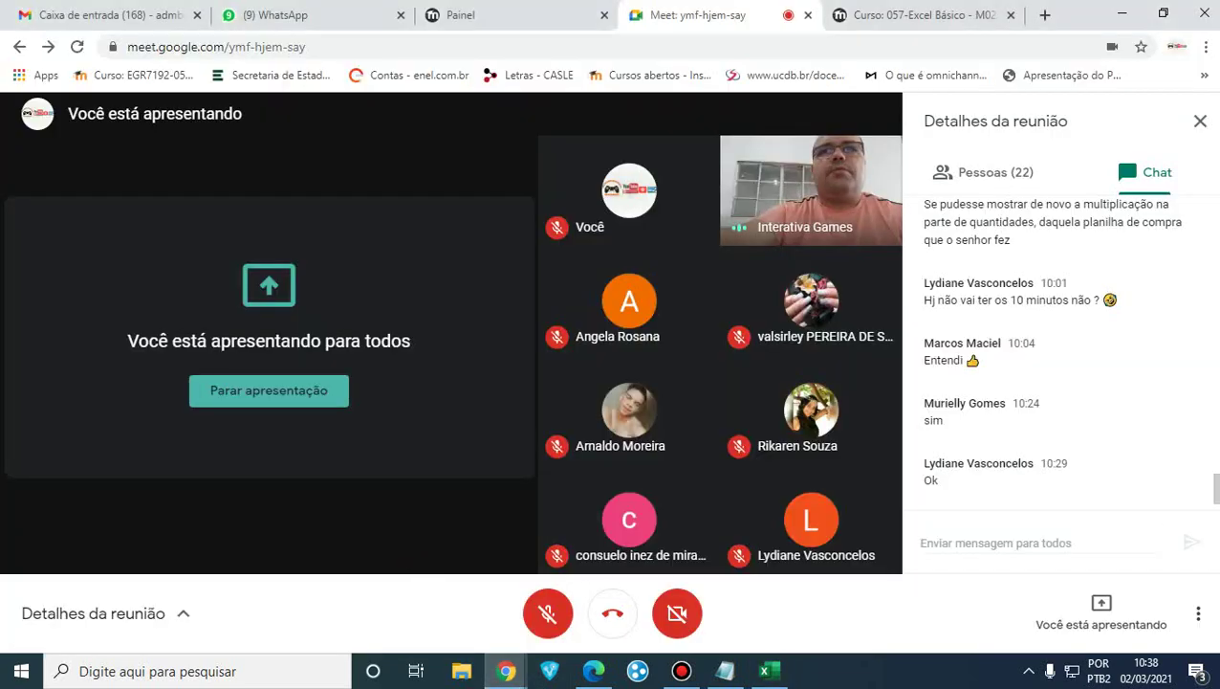
pyautogui.click(1125, 17)
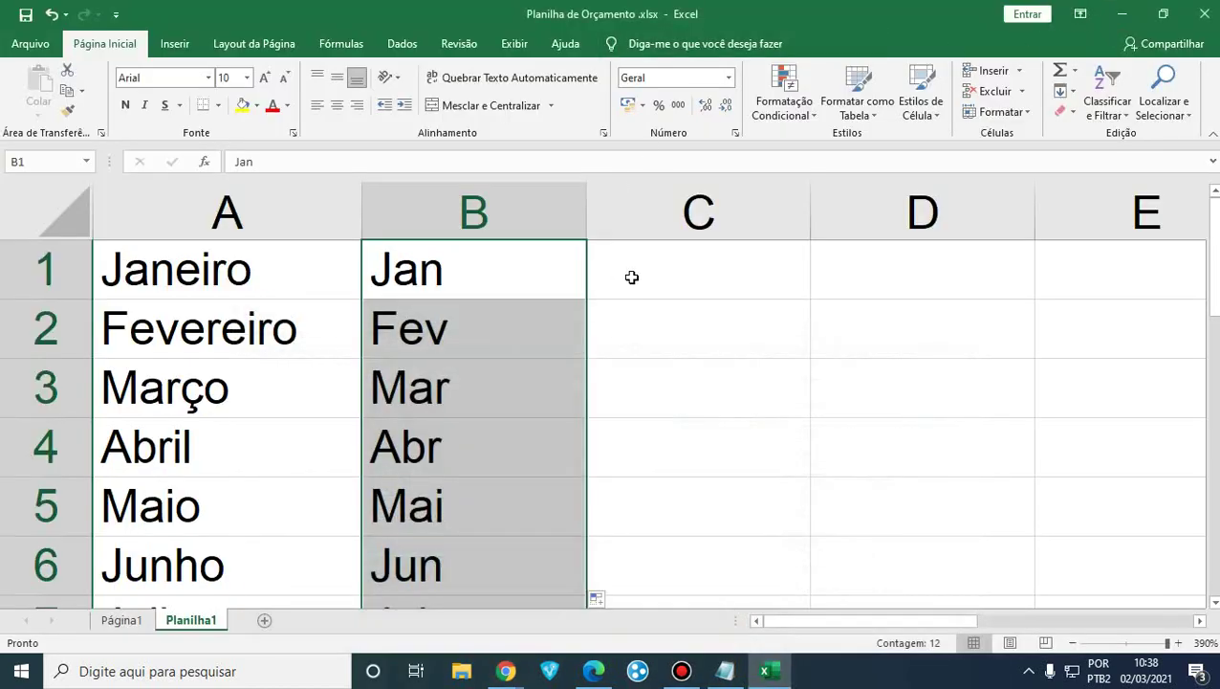
# Select cell C1 and switch to the PDF handout in Edge to view the month series example on page 18.
pyautogui.moveTo(594, 670)
pyautogui.click(683, 277)
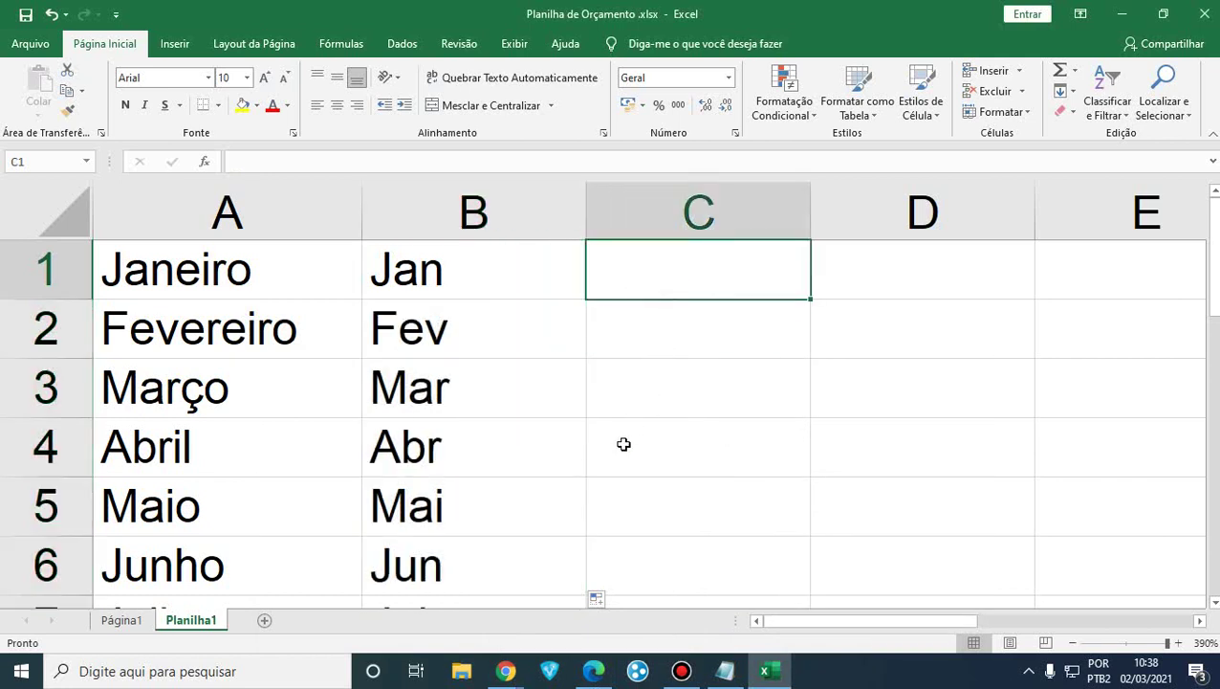
pyautogui.click(594, 672)
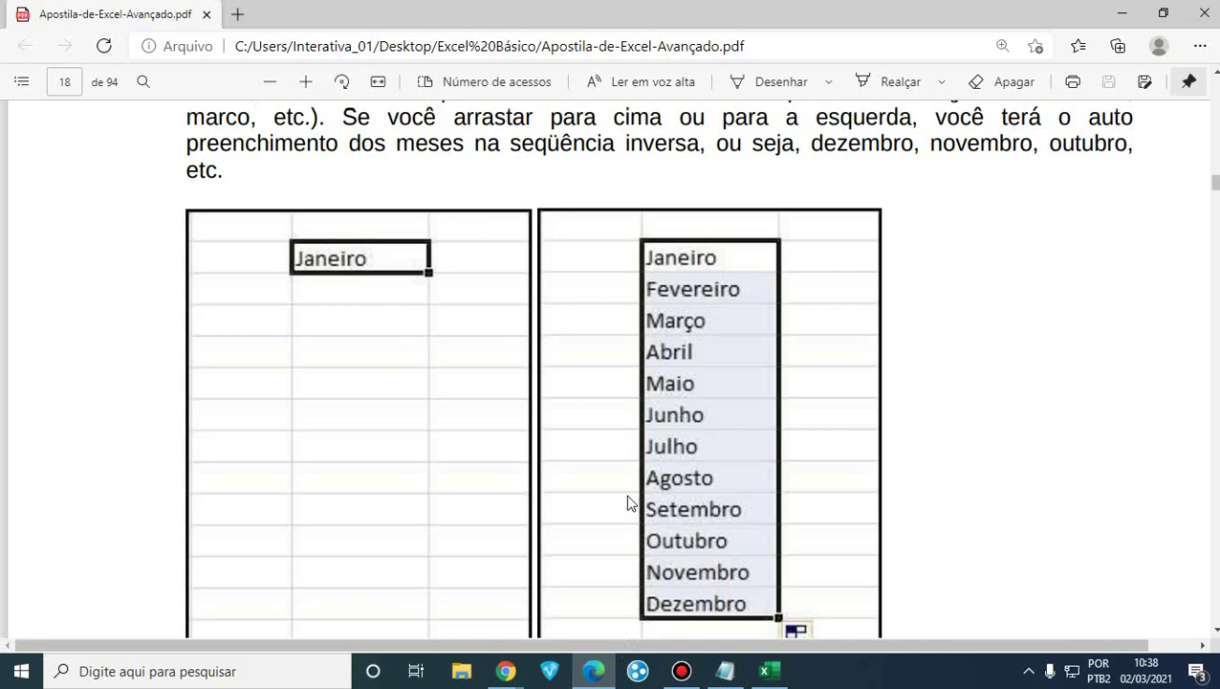
# Read on through the PDF handout to the month, weekday and number series examples on page 20.
pyautogui.scroll(-10, 628, 502)
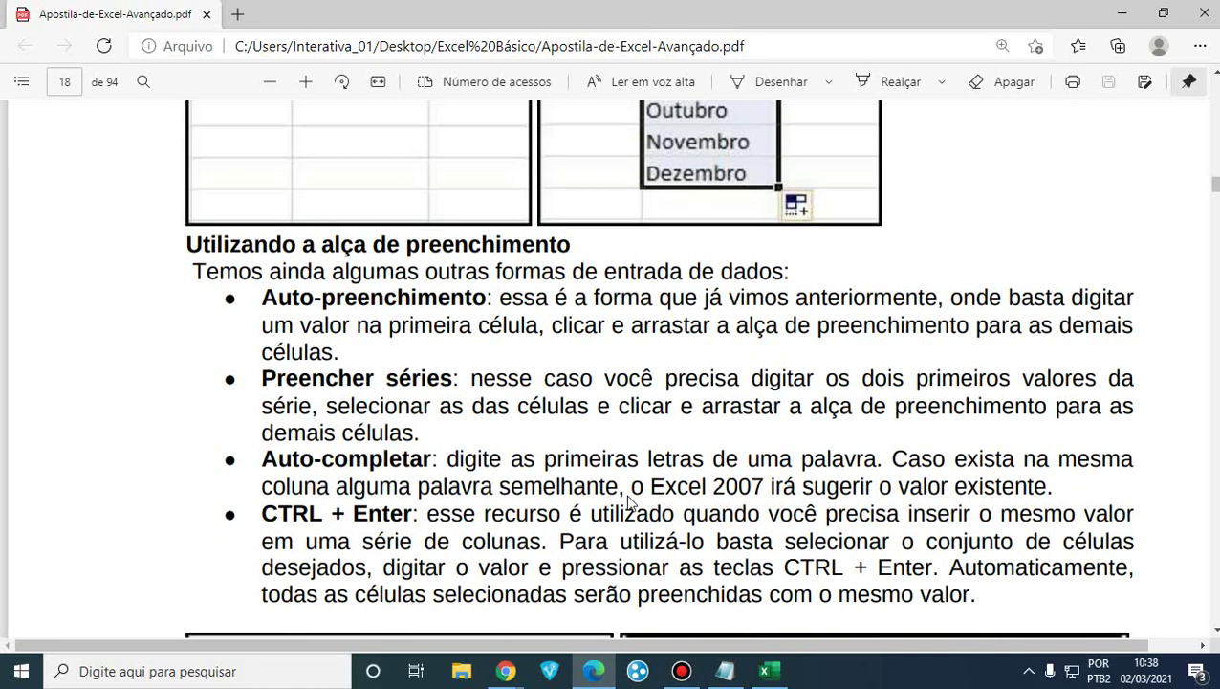
pyautogui.scroll(-8, 630, 503)
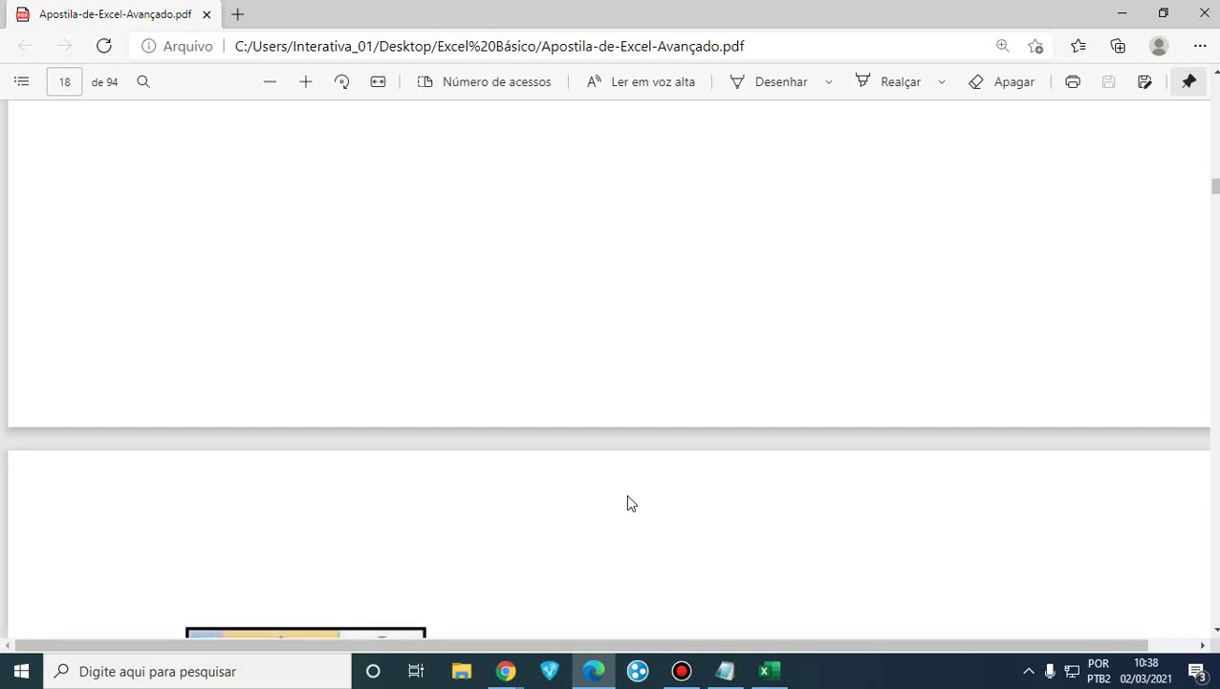
pyautogui.scroll(-8, 629, 502)
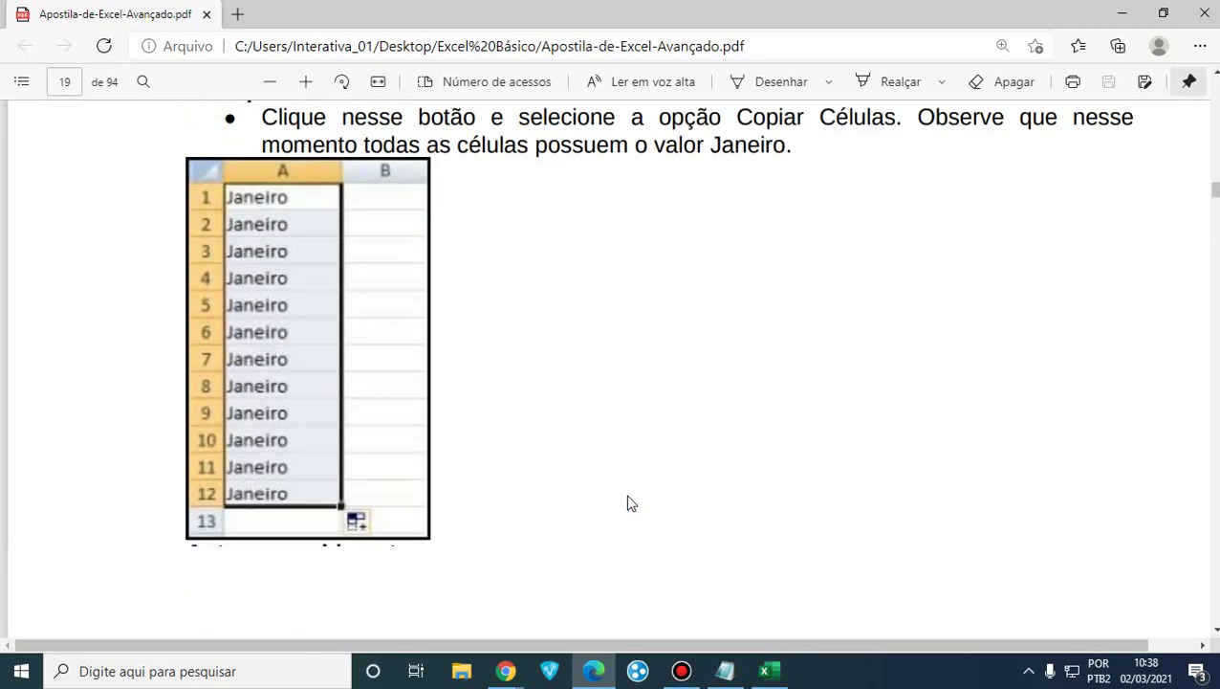
pyautogui.scroll(-6, 629, 502)
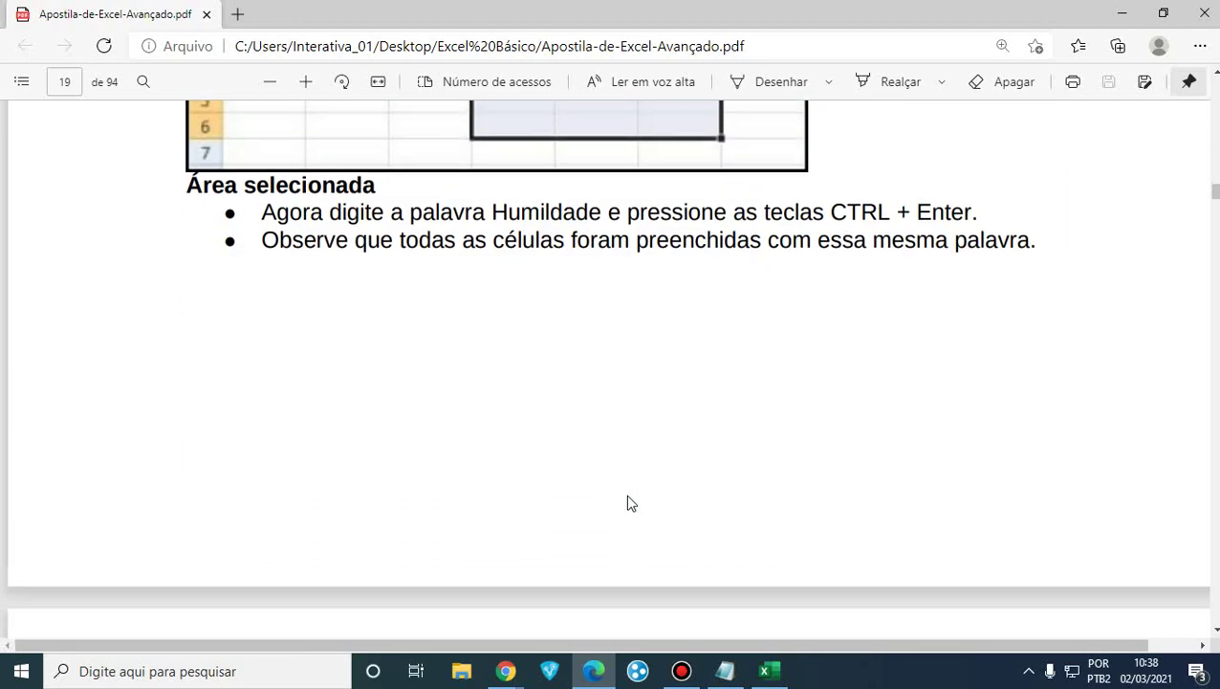
pyautogui.scroll(-4, 628, 502)
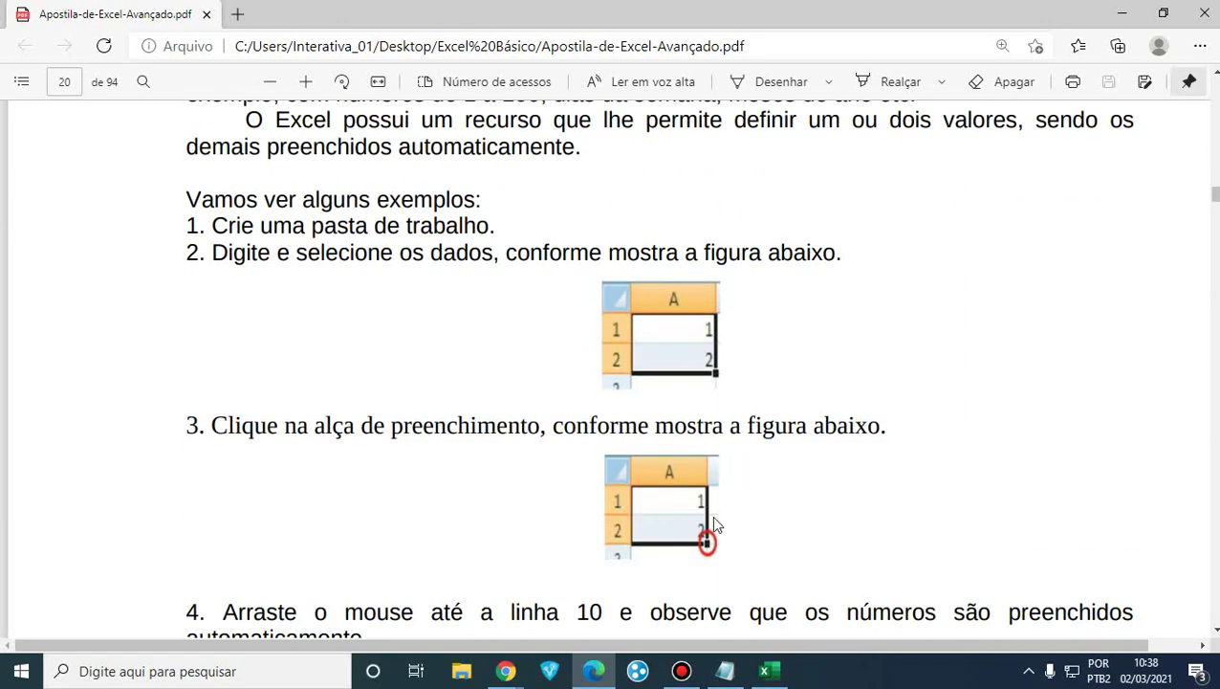
pyautogui.scroll(-7, 687, 498)
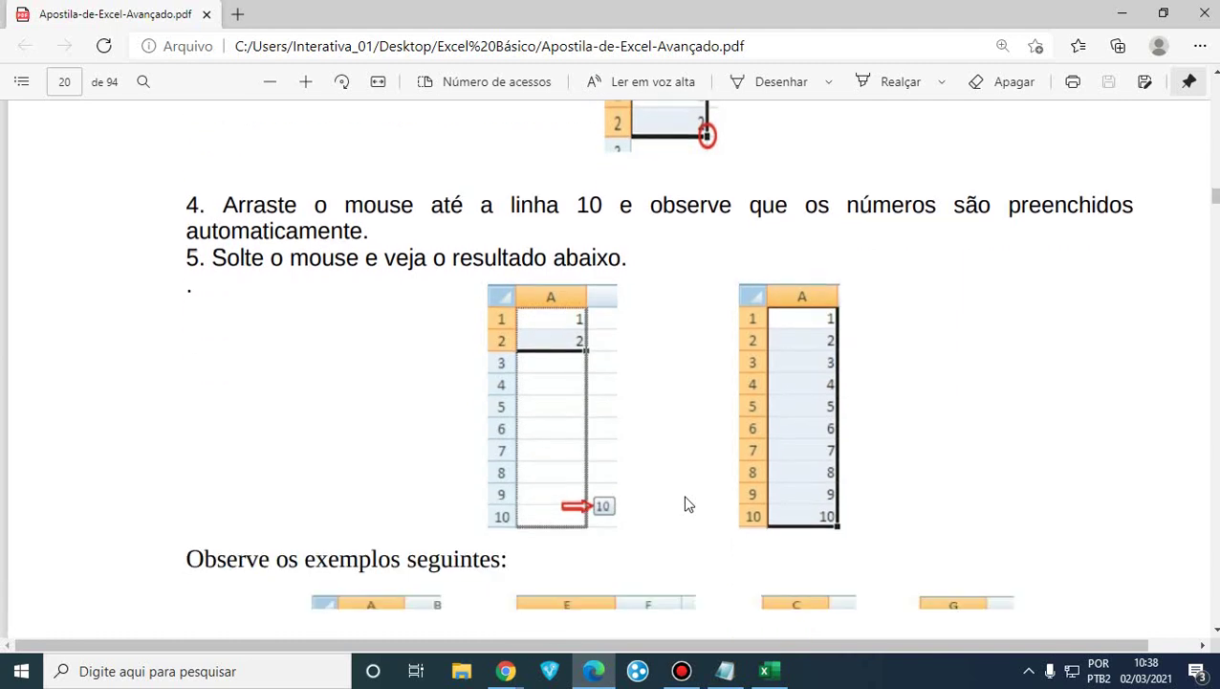
pyautogui.scroll(-7, 753, 409)
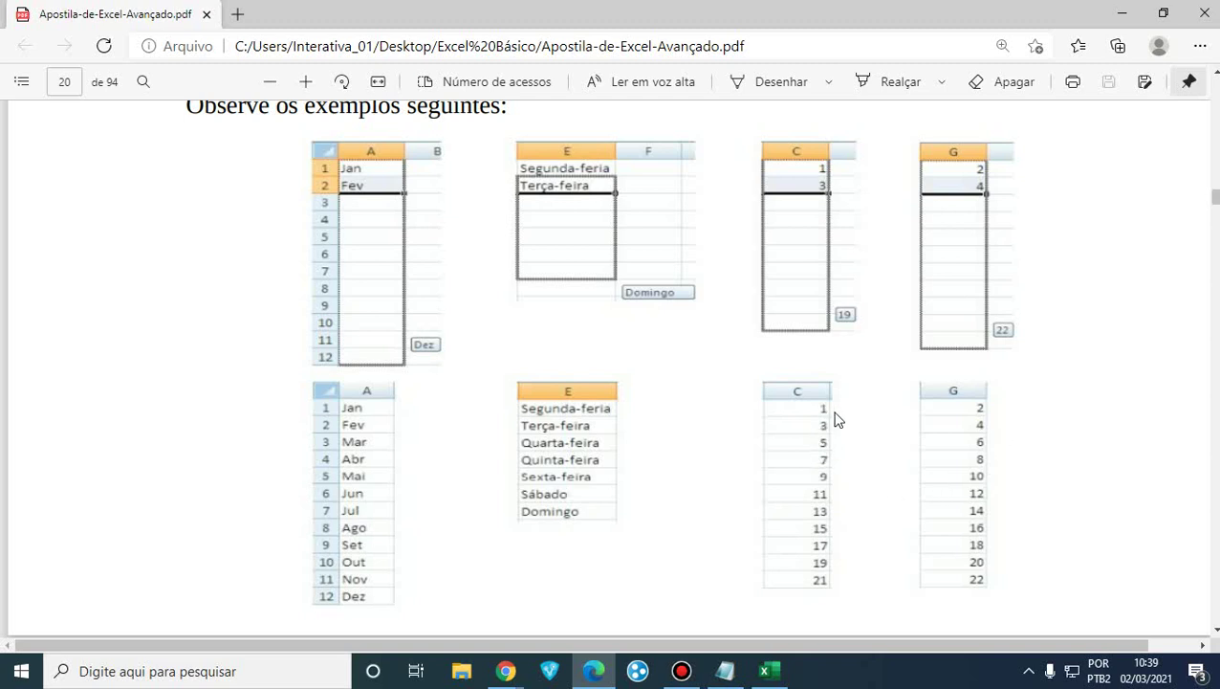
# Switch back to the Excel spreadsheet and enter 1 in cell C1 and 3 in cell C2.
pyautogui.click(764, 670)
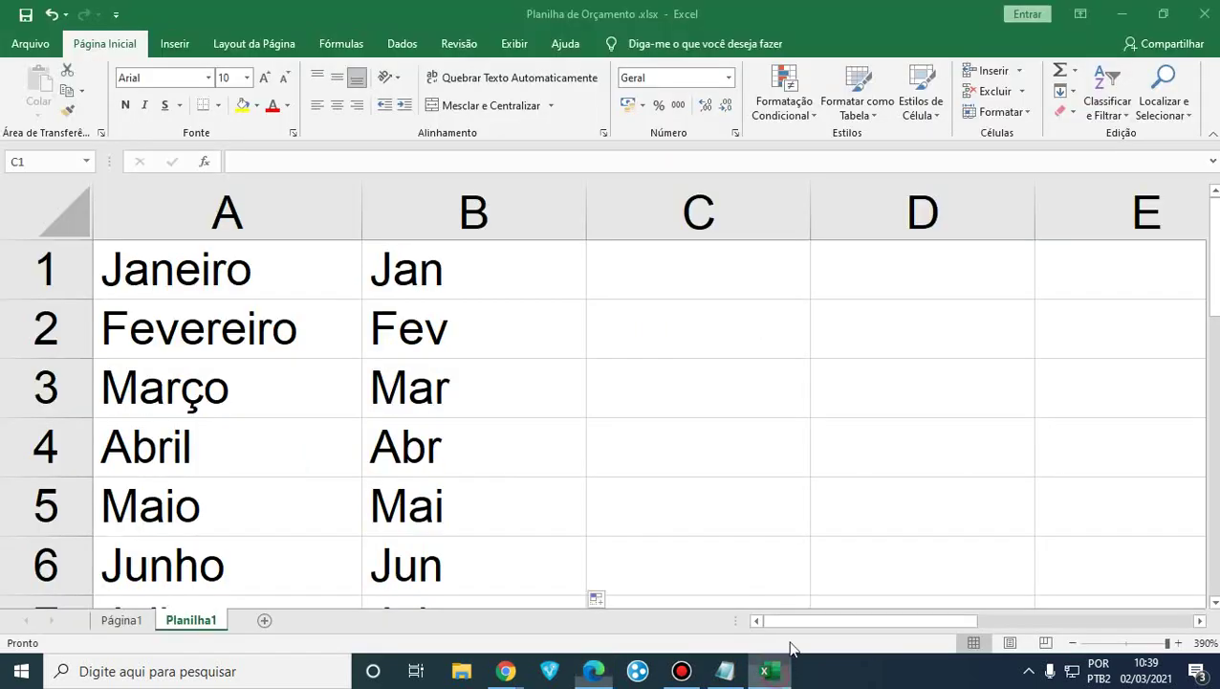
pyautogui.click(666, 388)
pyautogui.click(687, 280)
pyautogui.write('1')
pyautogui.press('Return')
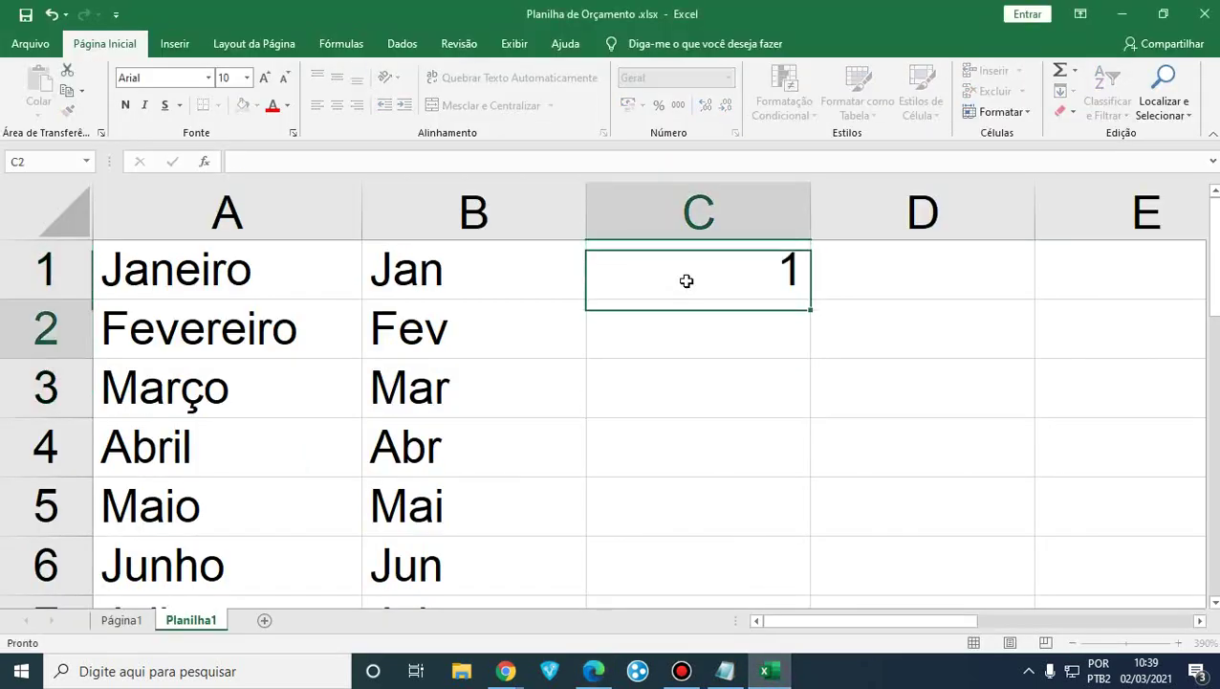
pyautogui.write('3')
pyautogui.press('Return')
# Fill the odd-number series from C1:C2 down to C6 with the fill handle.
pyautogui.click(687, 279)
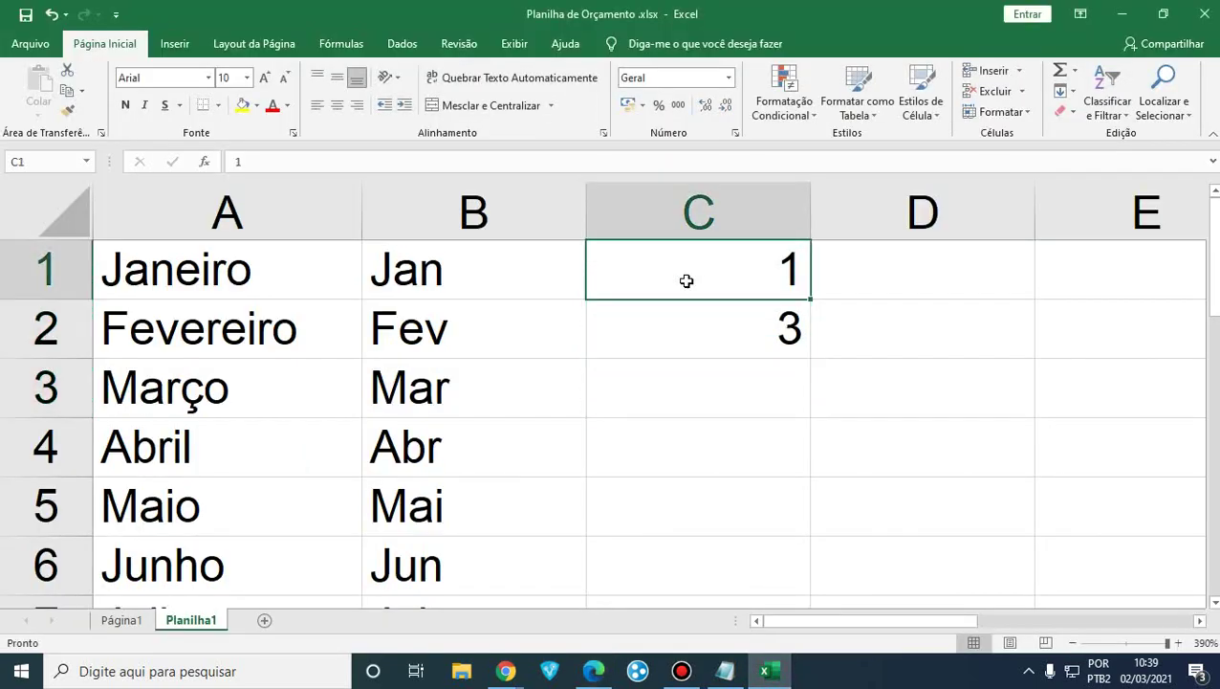
pyautogui.moveTo(770, 270); pyautogui.dragTo(752, 328)
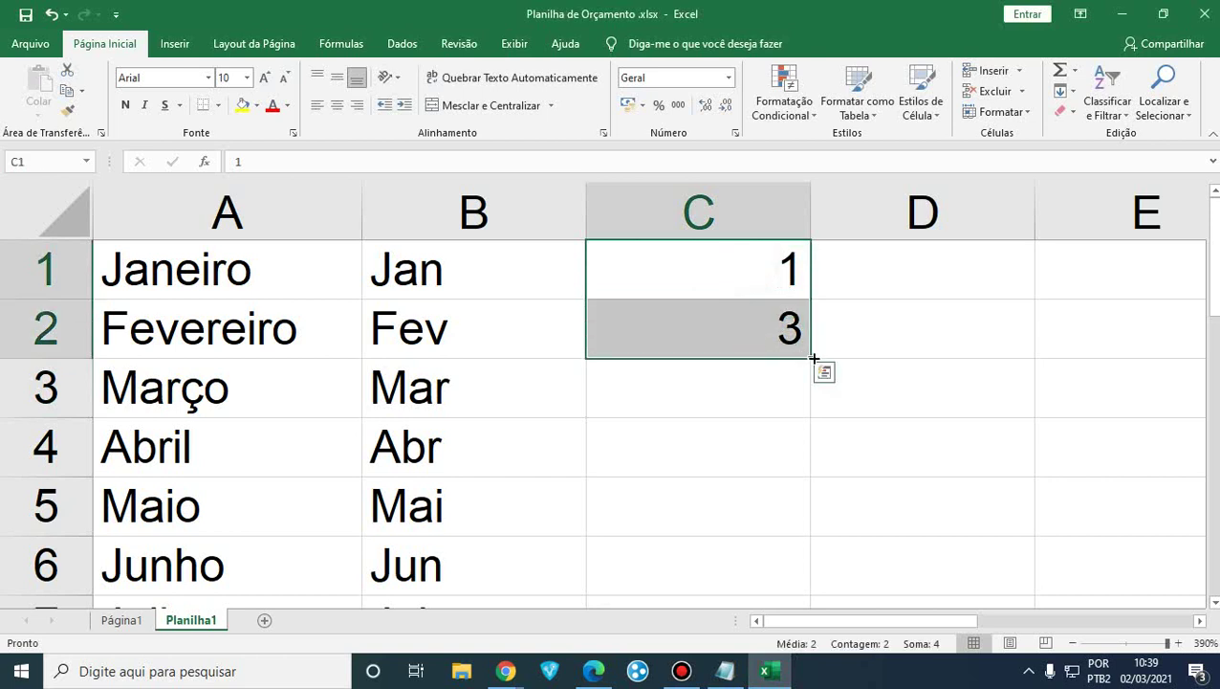
pyautogui.moveTo(811, 356); pyautogui.dragTo(794, 451)
pyautogui.moveTo(795, 496); pyautogui.dragTo(782, 569)
pyautogui.scroll(-3, 803, 545)
pyautogui.scroll(3, 803, 545)
pyautogui.scroll(-3, 804, 546)
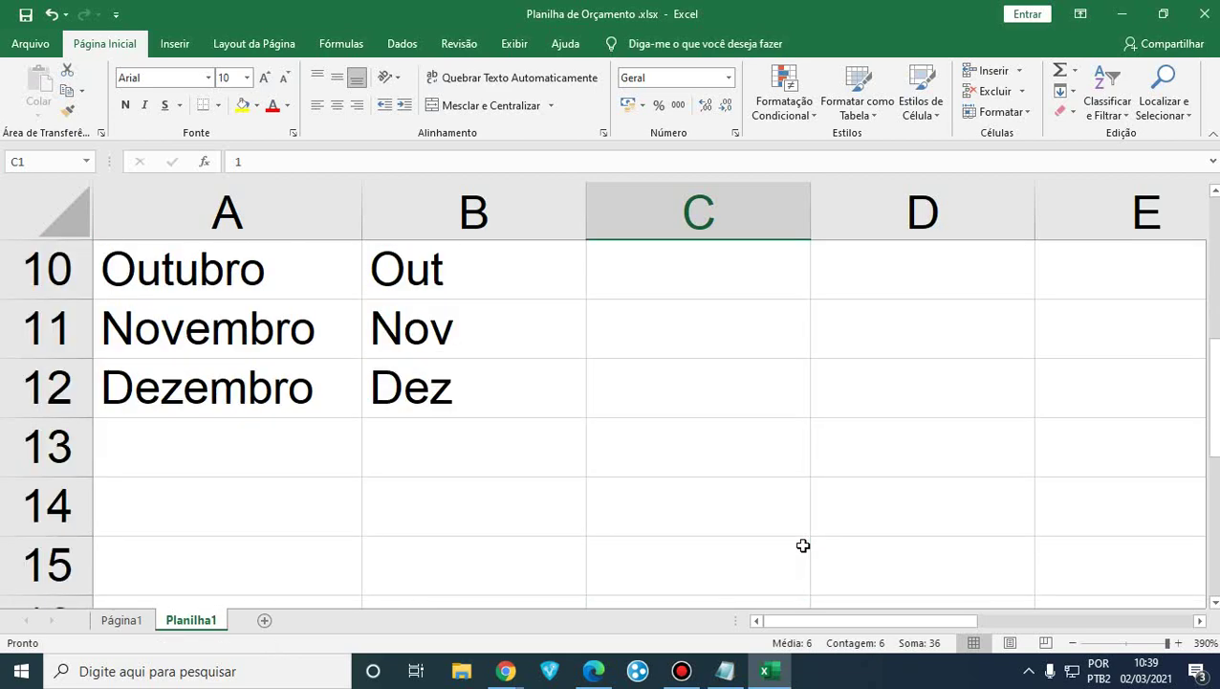
pyautogui.scroll(2, 803, 545)
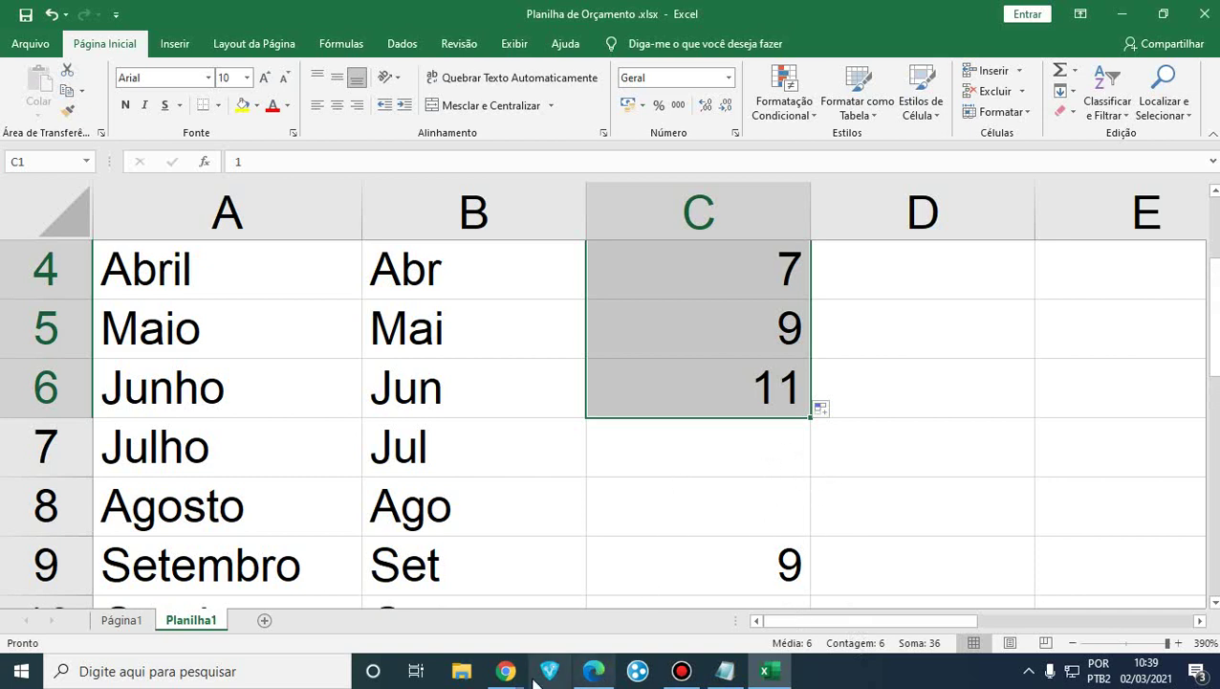
# Check the weekday example in the PDF handout, then return to Excel and enter Seg, Ter, Qua and Qui in D4:D7.
pyautogui.click(591, 671)
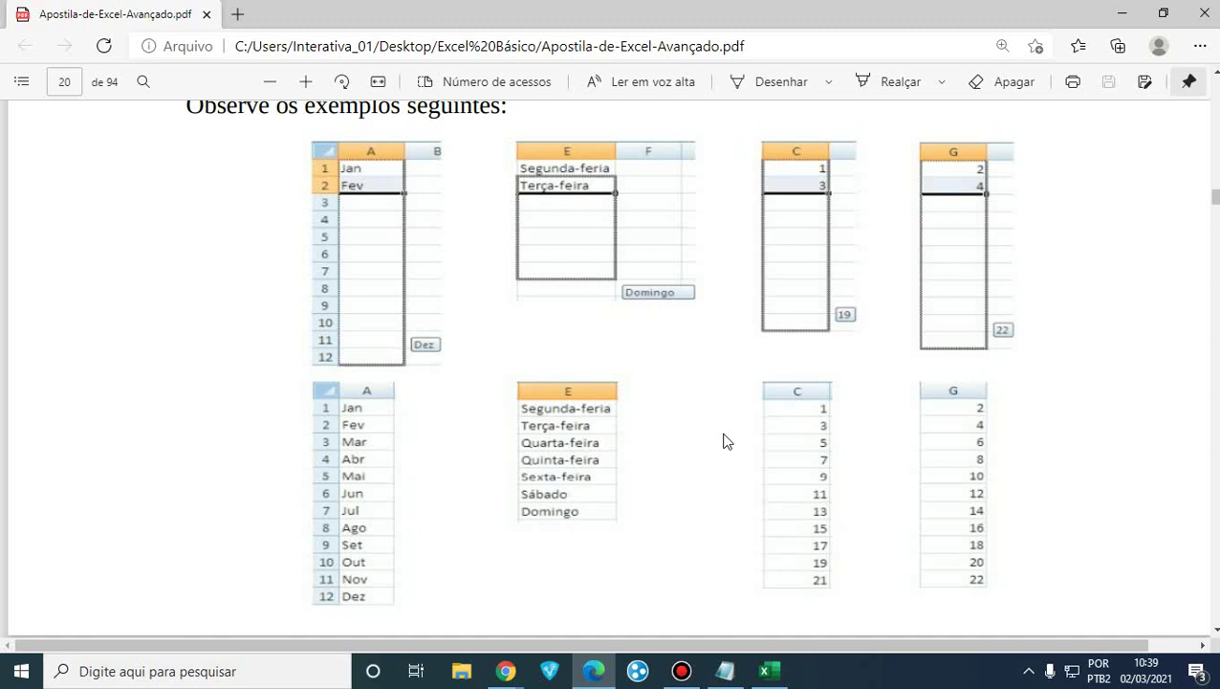
pyautogui.click(764, 672)
pyautogui.click(896, 266)
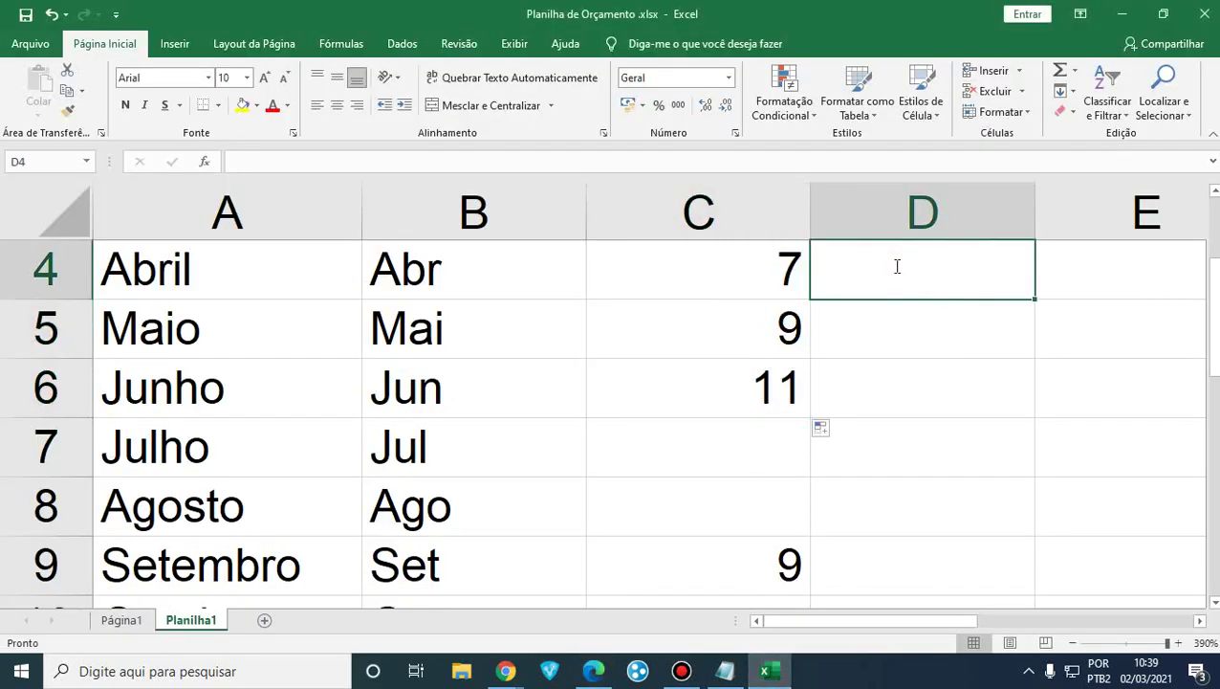
pyautogui.write('Seg')
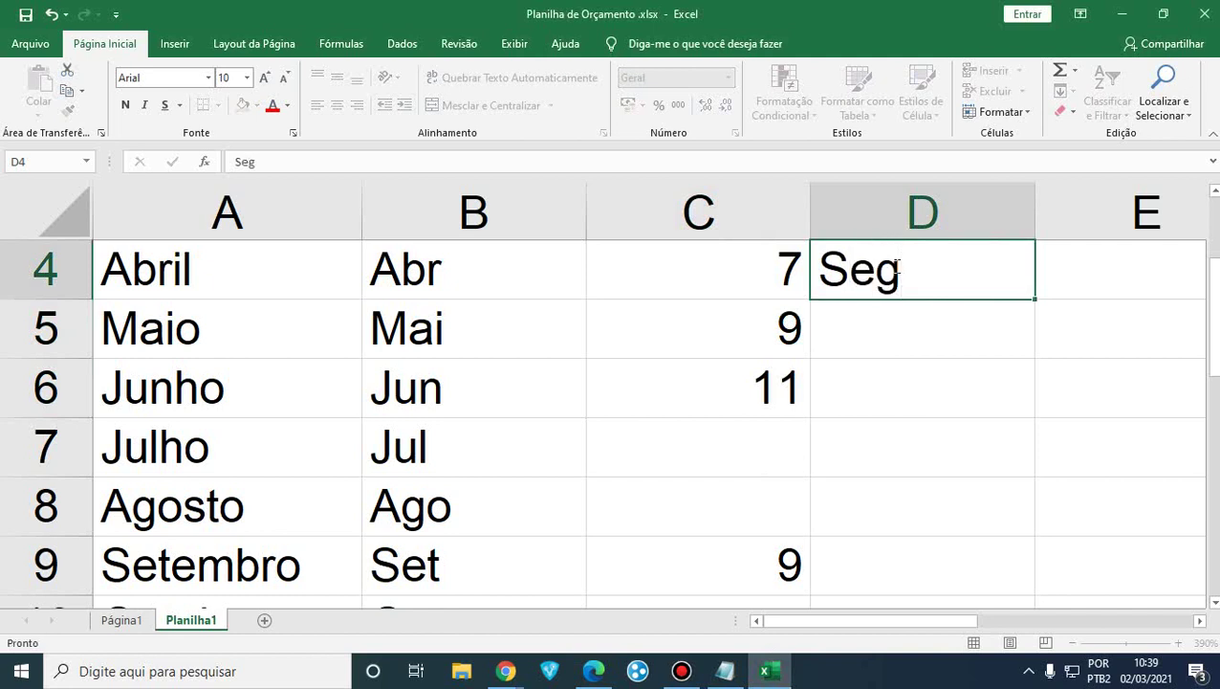
pyautogui.press('Return')
pyautogui.write('Ter')
pyautogui.press('Return')
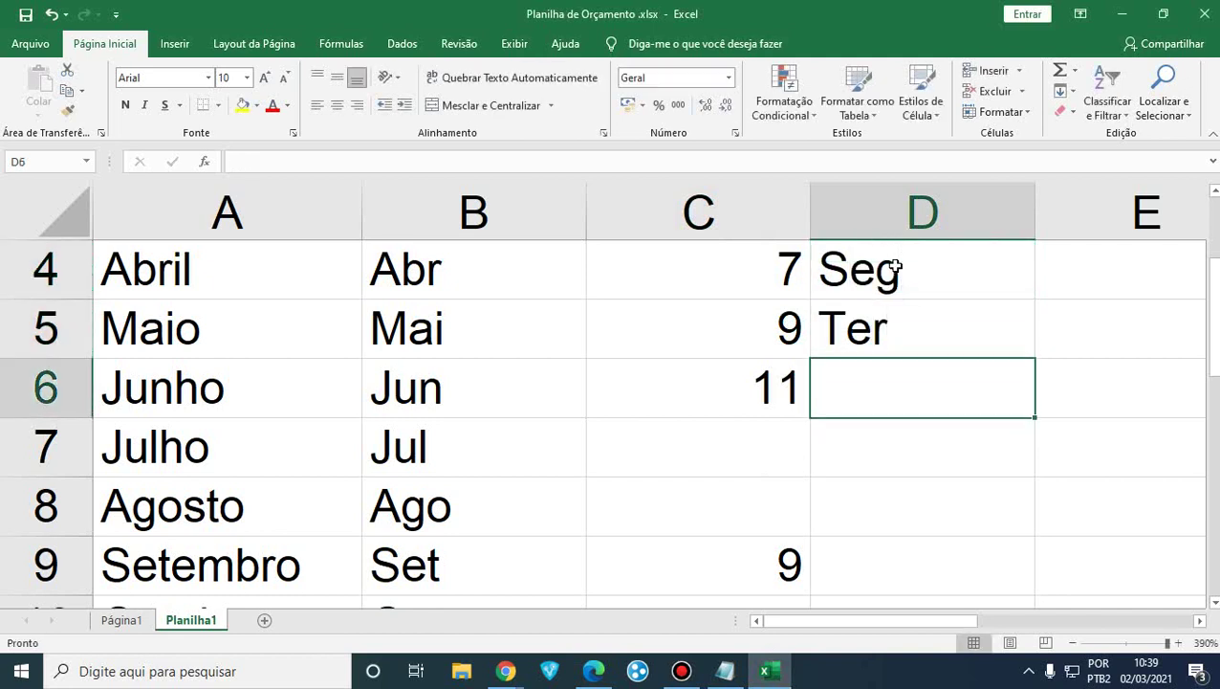
pyautogui.write('Qua')
pyautogui.press('Return')
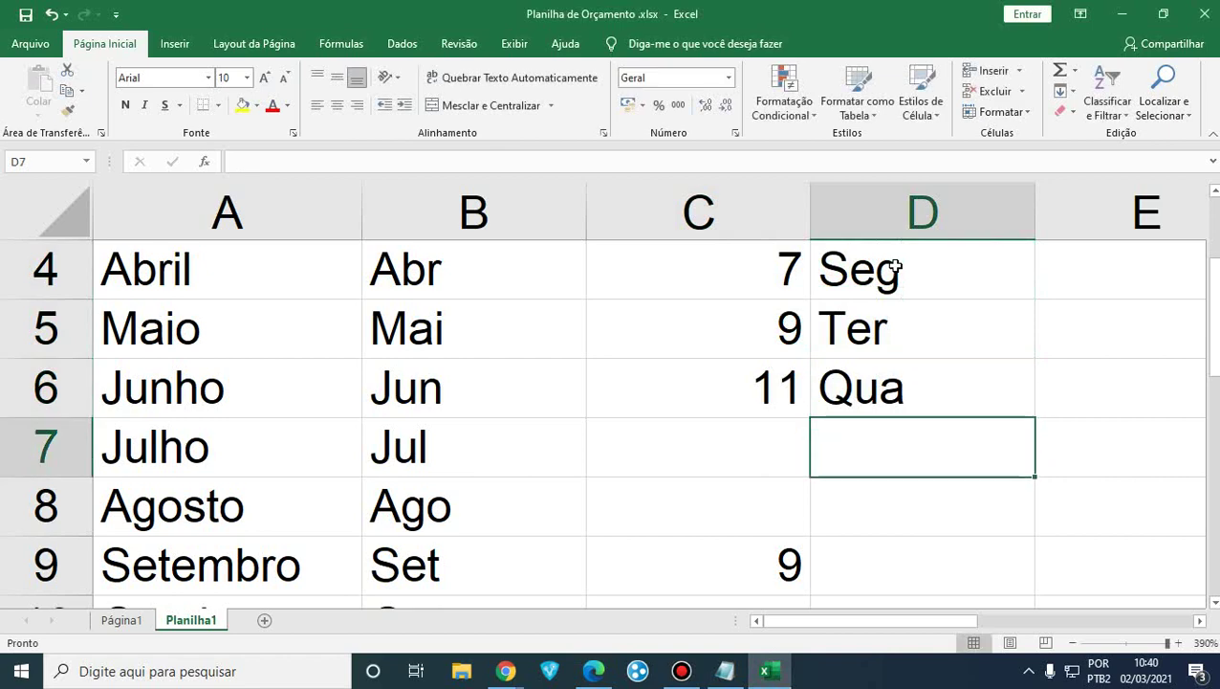
pyautogui.write('Qui')
pyautogui.press('Return')
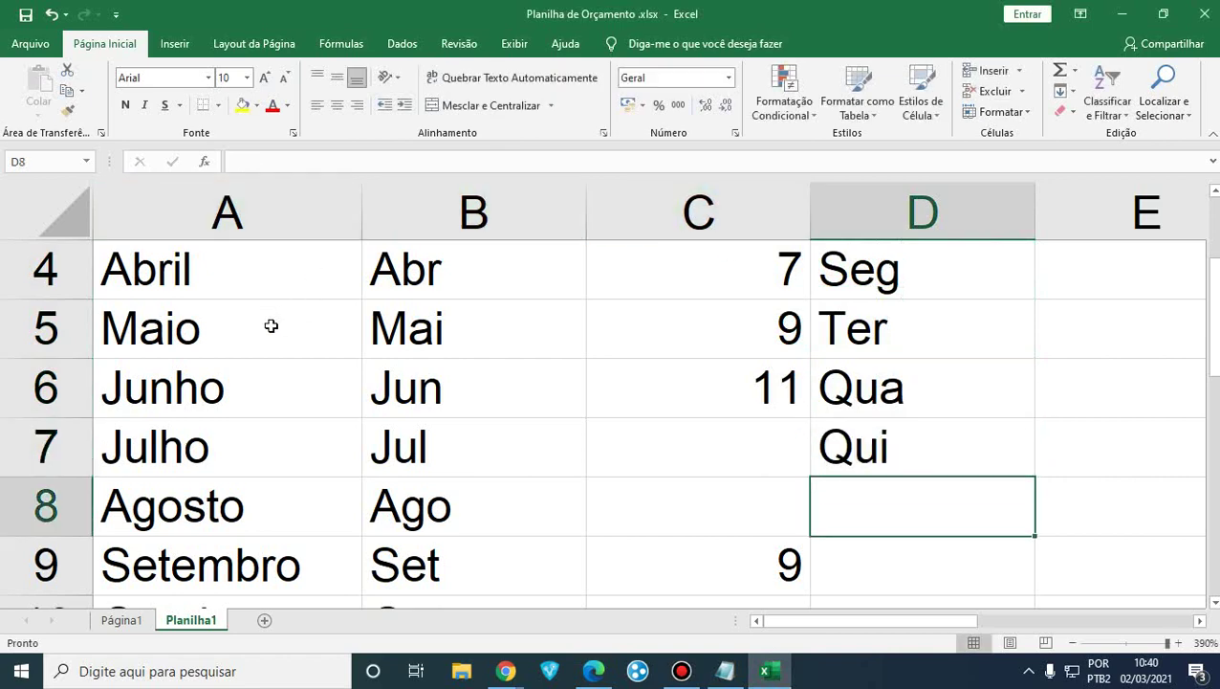
pyautogui.scroll(-3, 268, 327)
pyautogui.scroll(4, 267, 330)
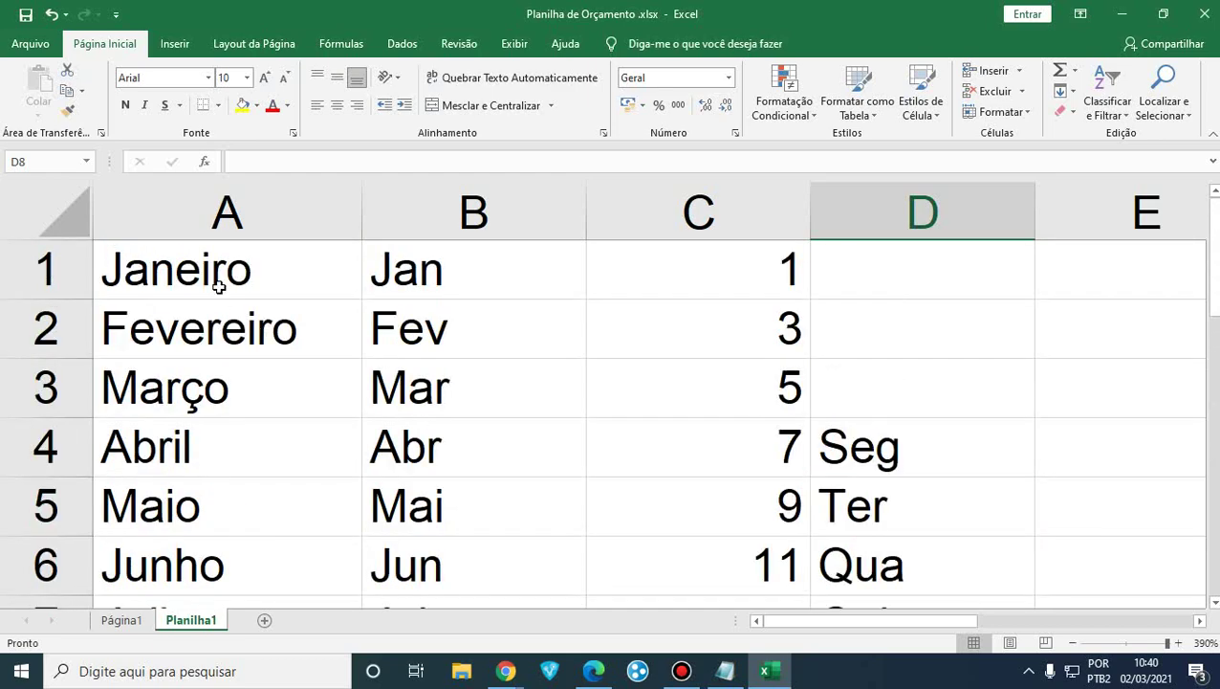
pyautogui.moveTo(219, 287); pyautogui.dragTo(232, 574)
pyautogui.scroll(-2, 244, 538)
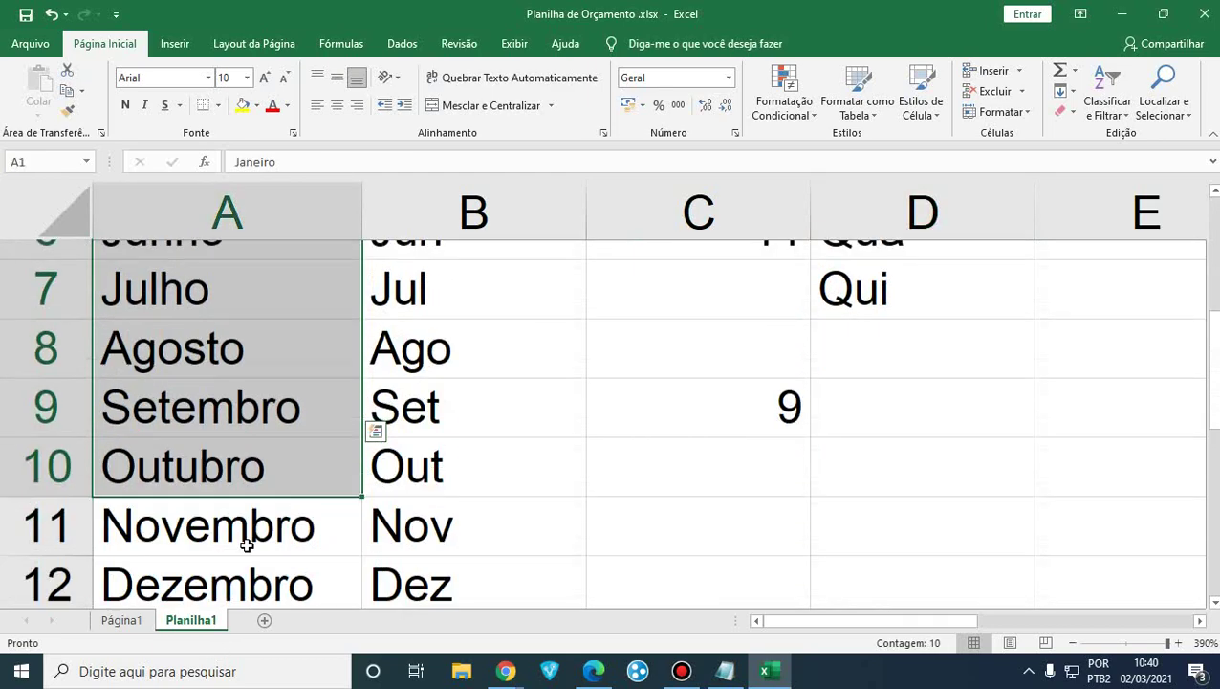
pyautogui.scroll(3, 344, 402)
pyautogui.scroll(-3, 332, 414)
pyautogui.scroll(2, 333, 411)
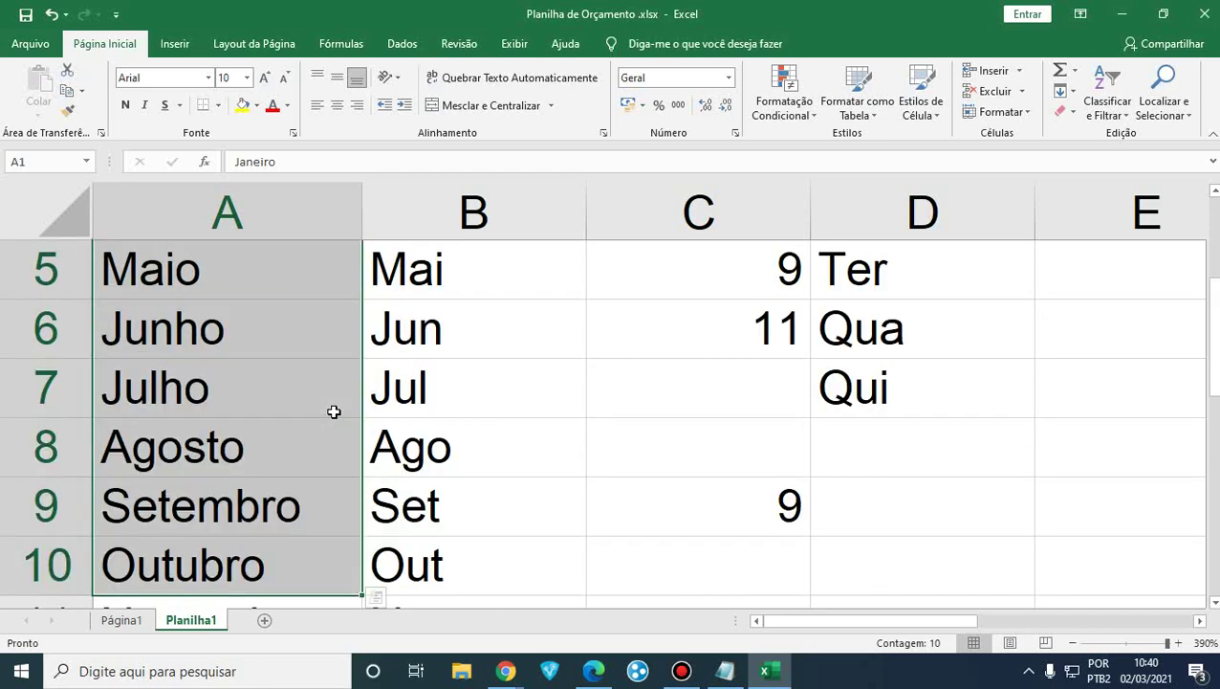
pyautogui.scroll(-2, 334, 411)
pyautogui.scroll(1, 316, 403)
pyautogui.click(277, 423)
pyautogui.scroll(3, 287, 402)
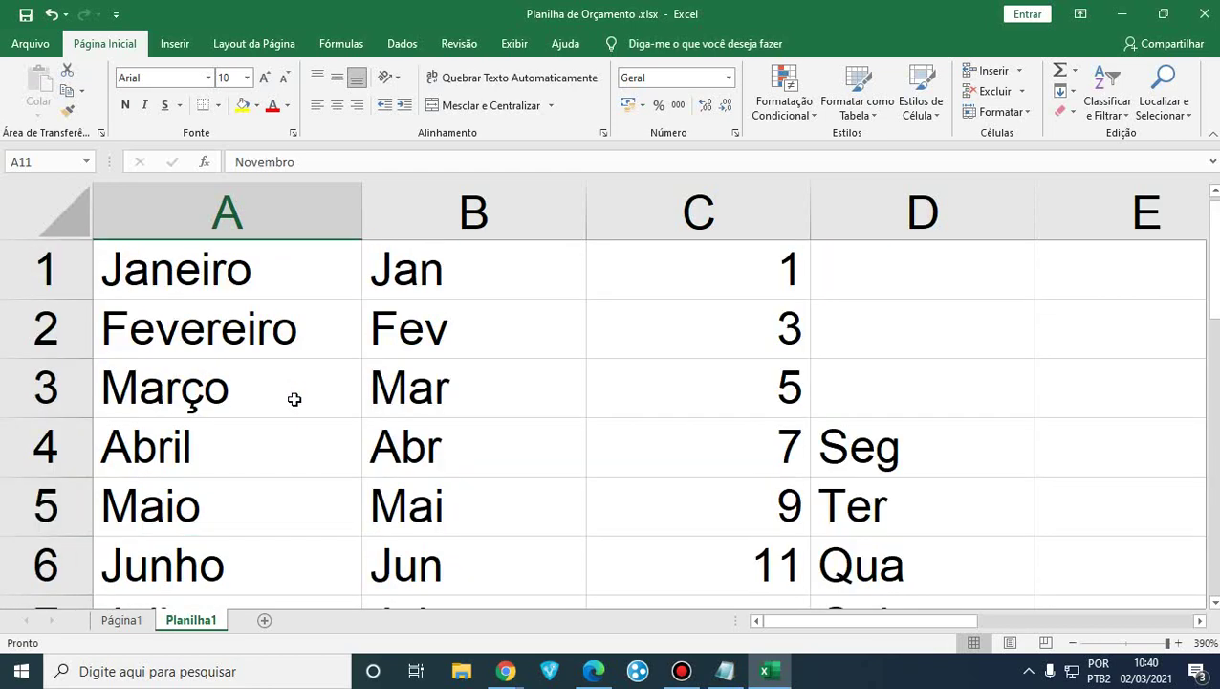
# Clear the month names from column A, starting at A1.
pyautogui.moveTo(264, 269); pyautogui.dragTo(264, 577)
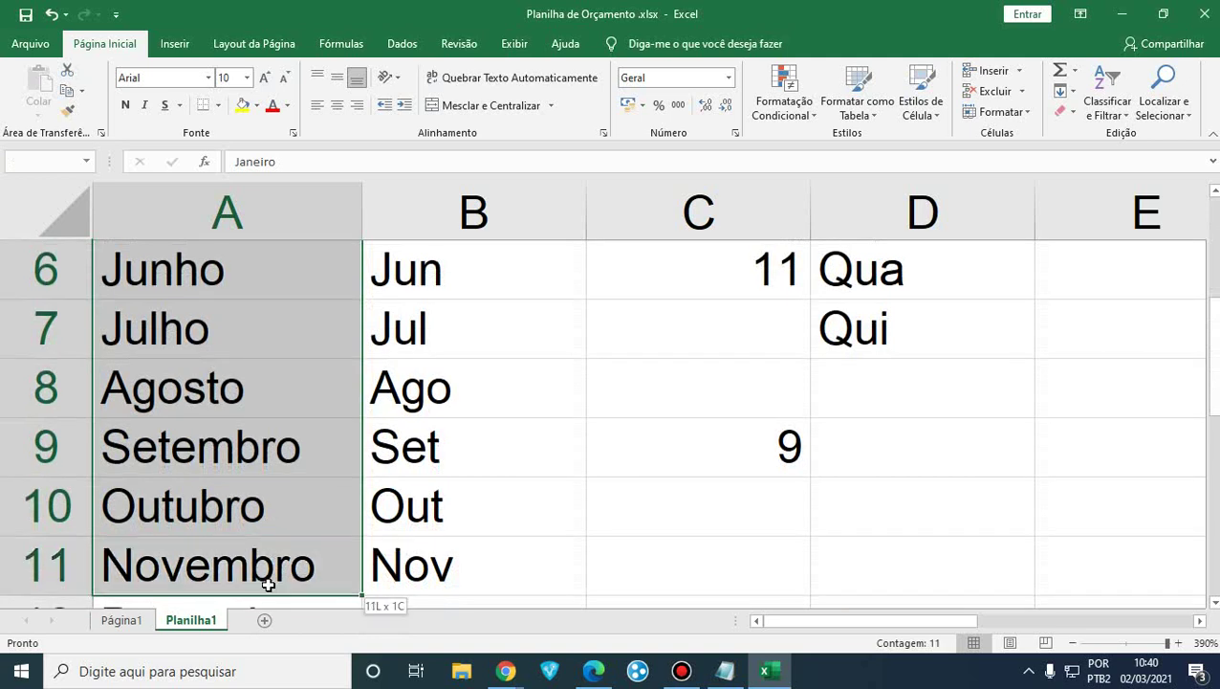
pyautogui.scroll(2, 272, 553)
pyautogui.press('Delete')
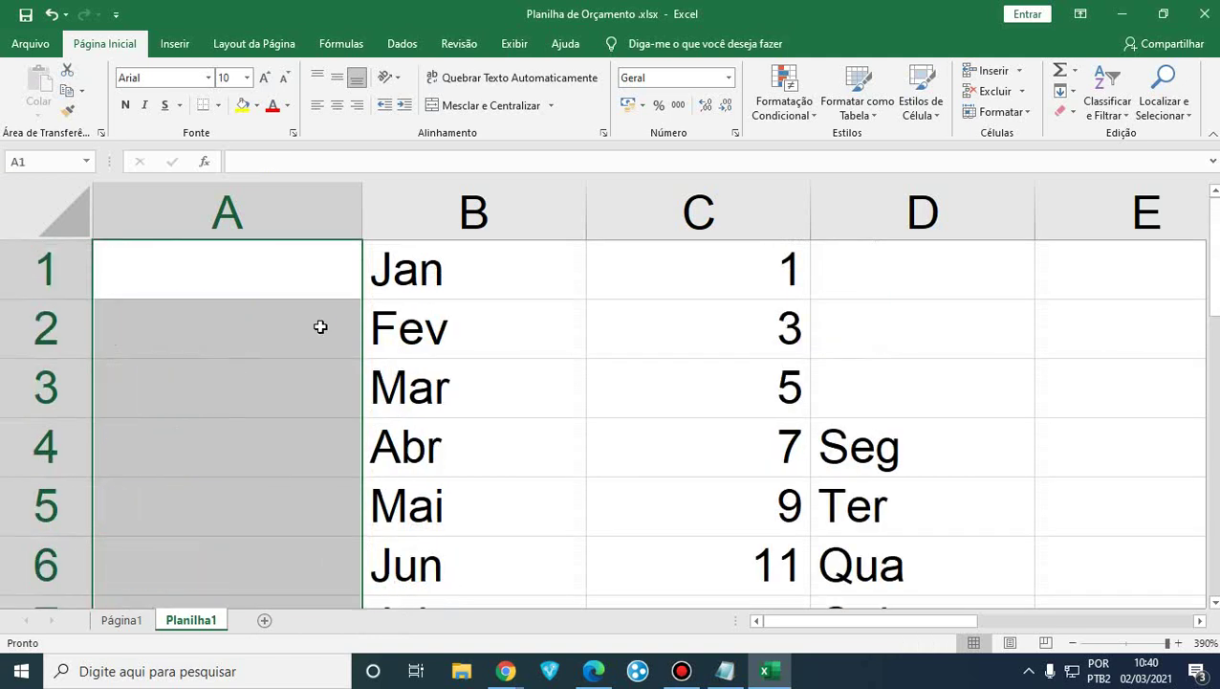
# Enter Janeiro in cell A1 and Fevereiro in cell A2.
pyautogui.hotkey('ctrl', 'Home')
pyautogui.press('F2')
pyautogui.write('J')
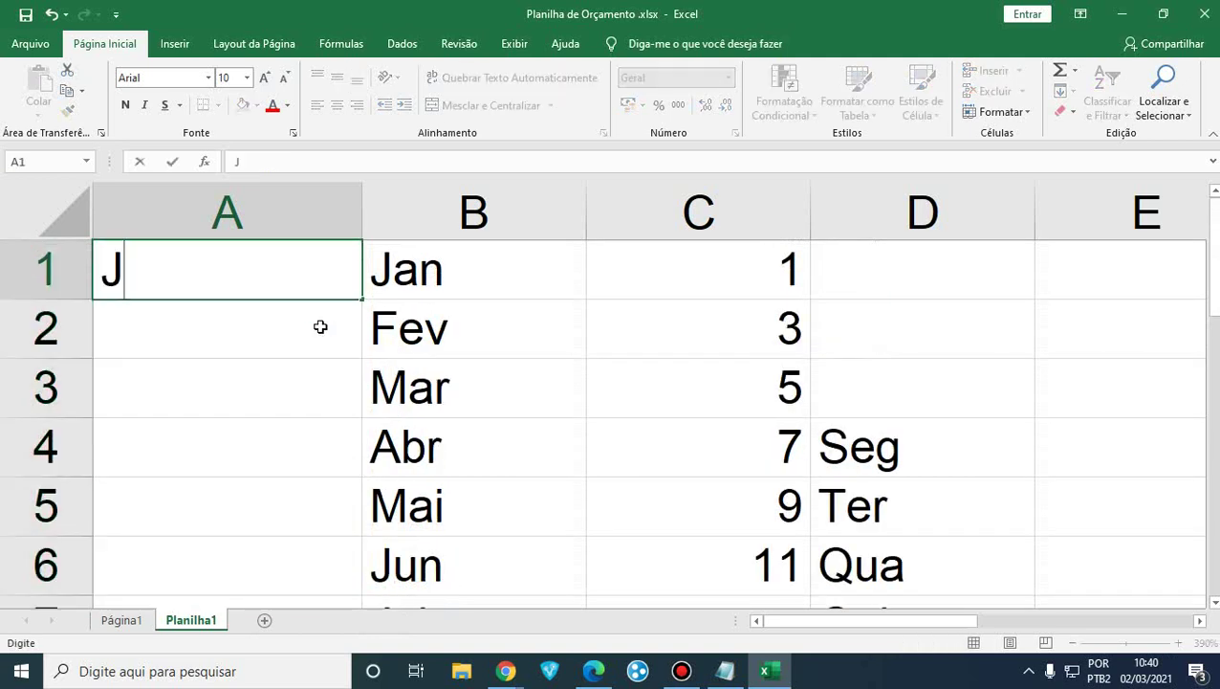
pyautogui.write('aneiro')
pyautogui.press('Return')
pyautogui.write('Fver')
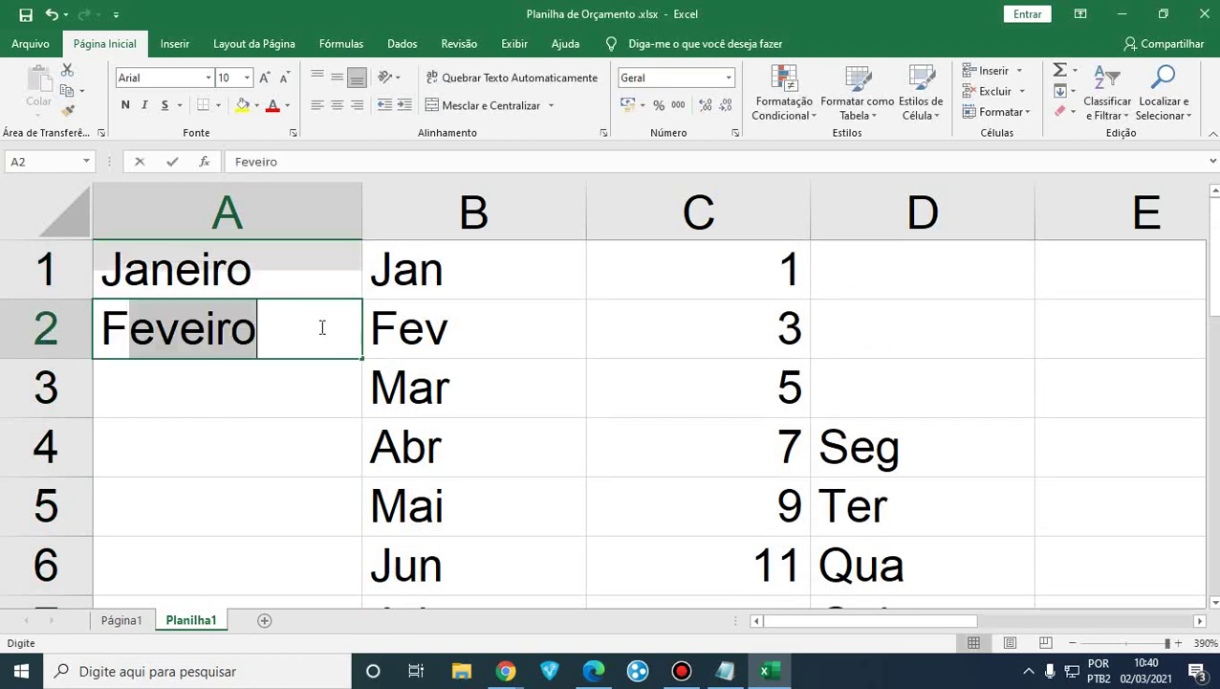
pyautogui.press('BackSpace')
pyautogui.press('BackSpace')
pyautogui.press('BackSpace')
pyautogui.write('ev')
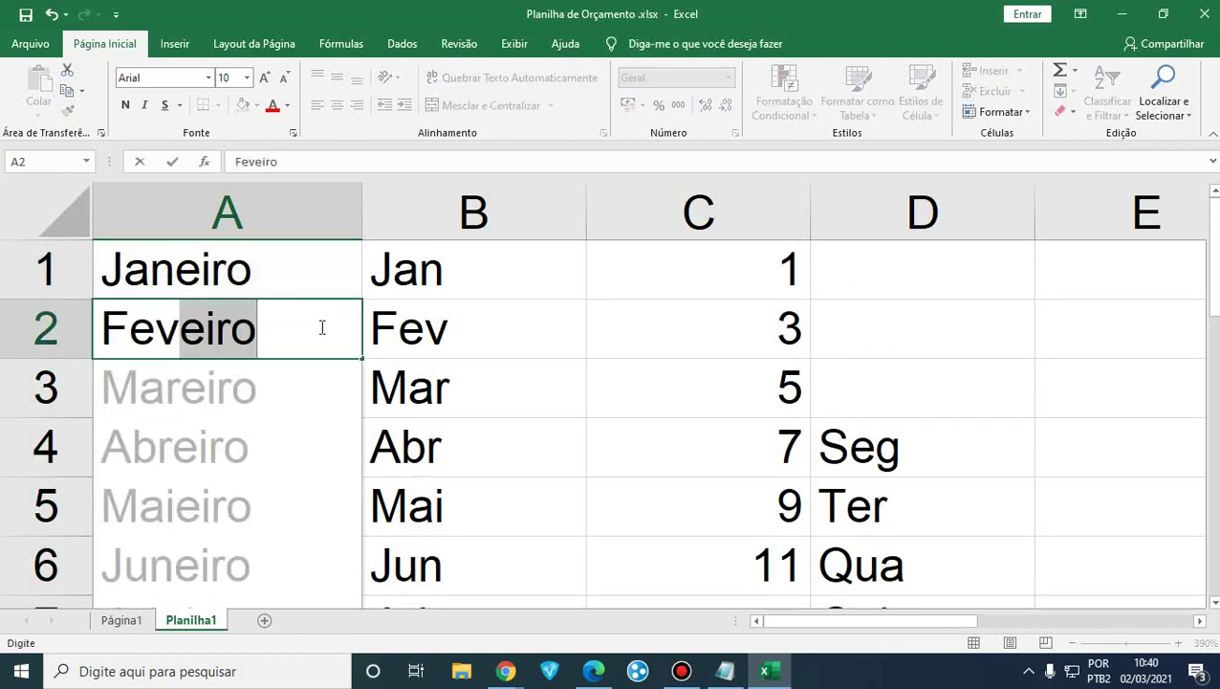
pyautogui.write('ereur')
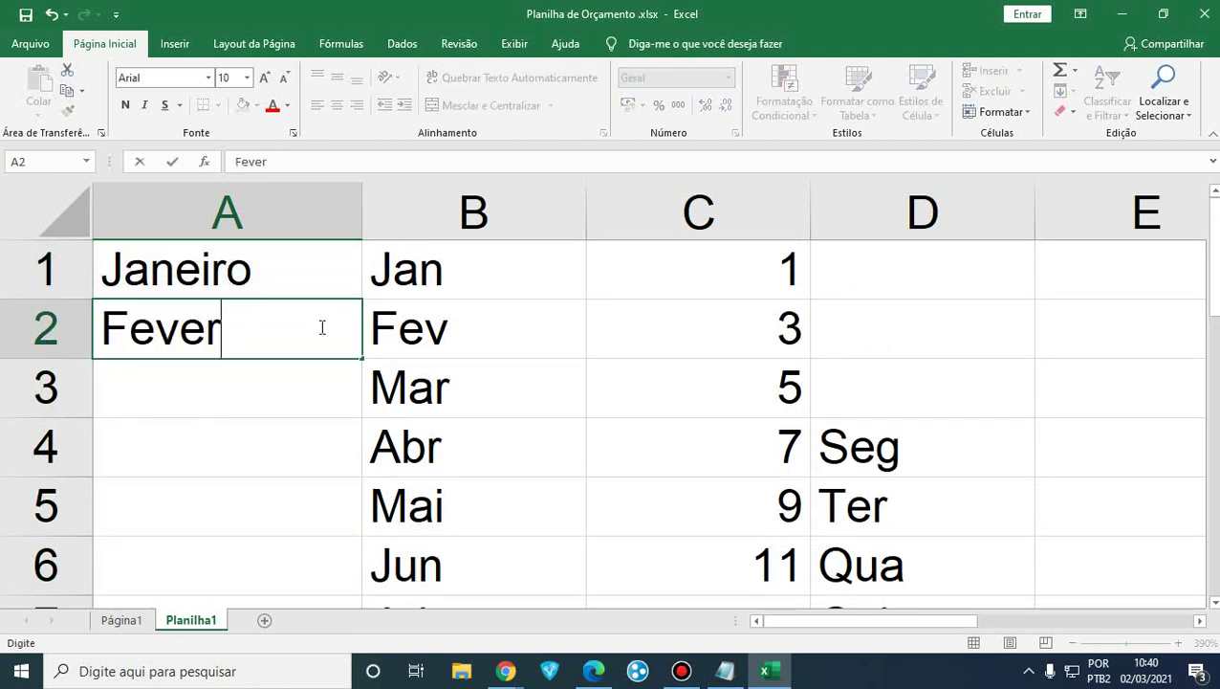
pyautogui.press('BackSpace')
pyautogui.press('BackSpace')
pyautogui.write('iro')
pyautogui.press('Return')
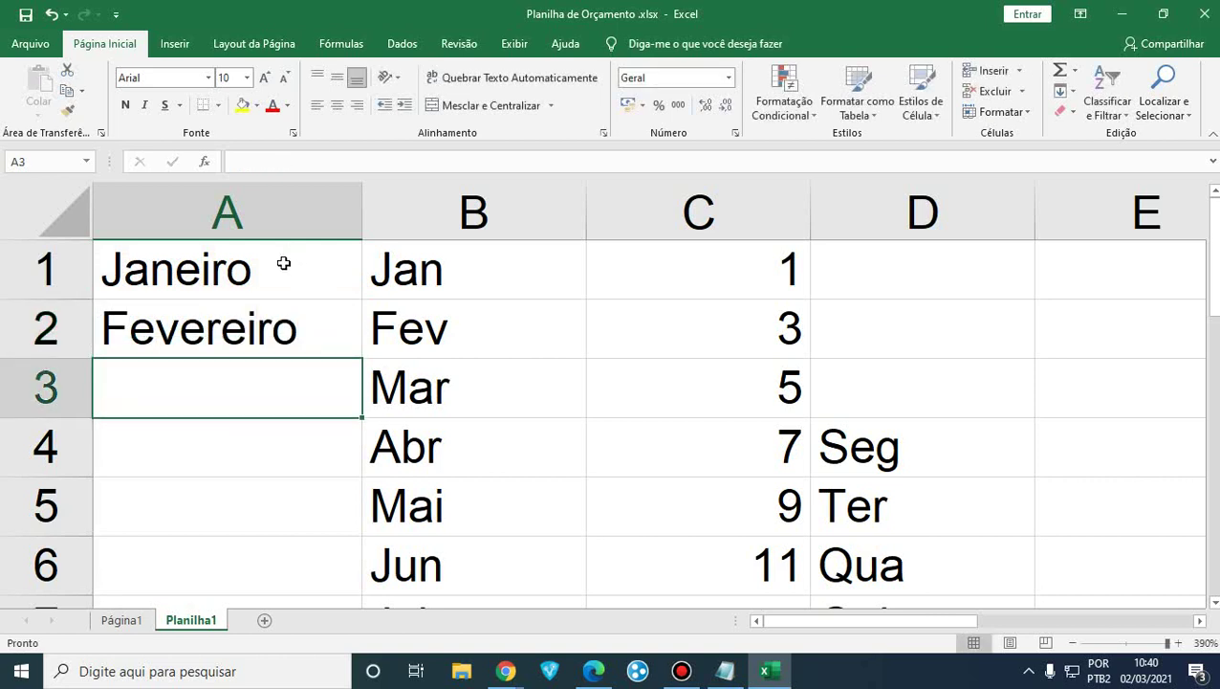
# Fill the month names from A1:A2 down to A15 with the fill handle.
pyautogui.moveTo(283, 263); pyautogui.dragTo(284, 321)
pyautogui.moveTo(362, 360); pyautogui.dragTo(303, 514)
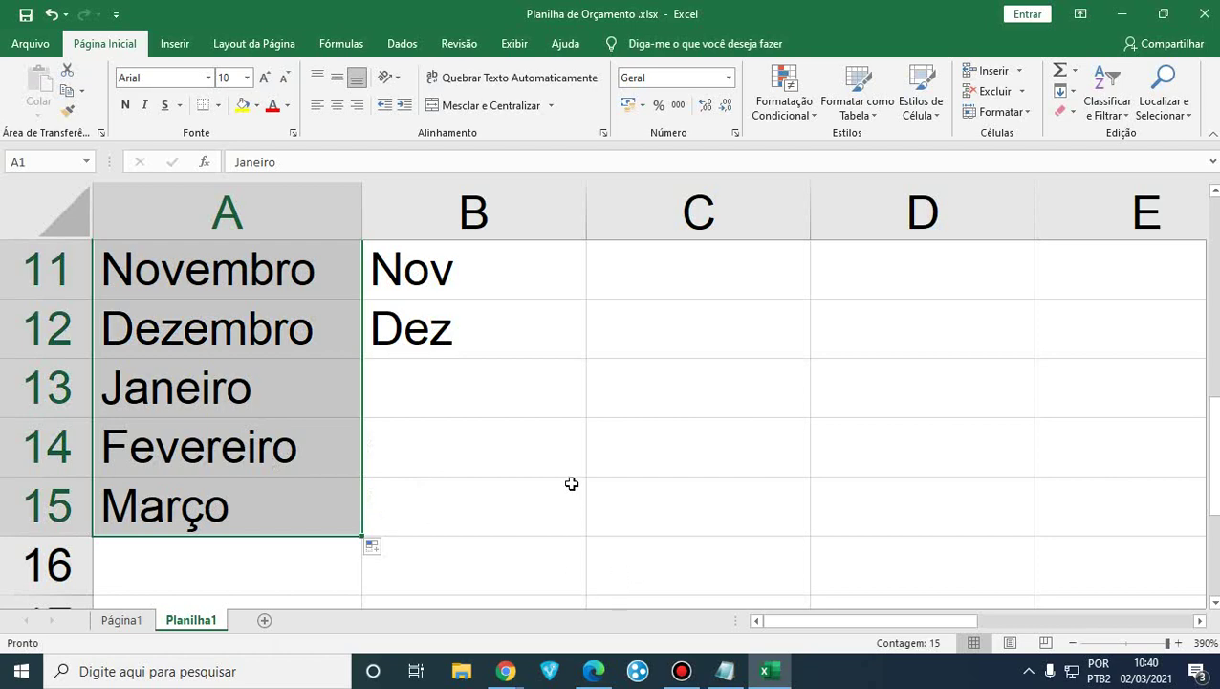
pyautogui.scroll(4, 572, 485)
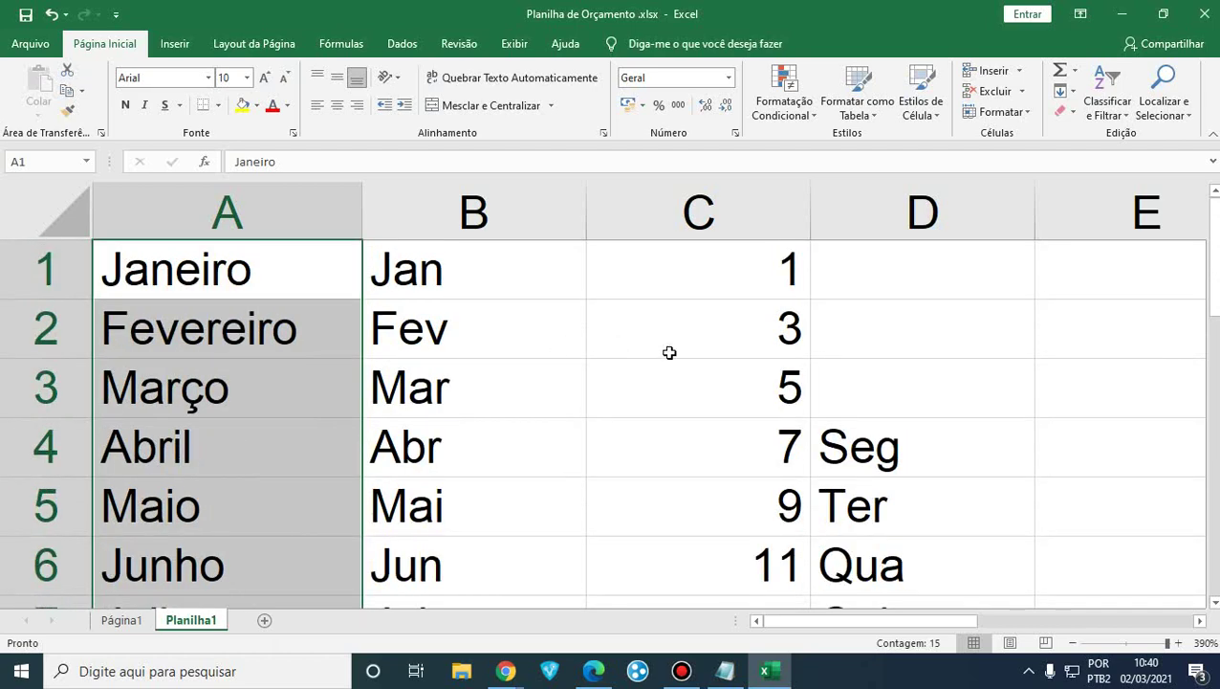
pyautogui.scroll(-1, 850, 405)
pyautogui.scroll(1, 852, 405)
# Clear Qua and Qui from cells D6 and D7, keeping only Seg and Ter in column D.
pyautogui.click(903, 442)
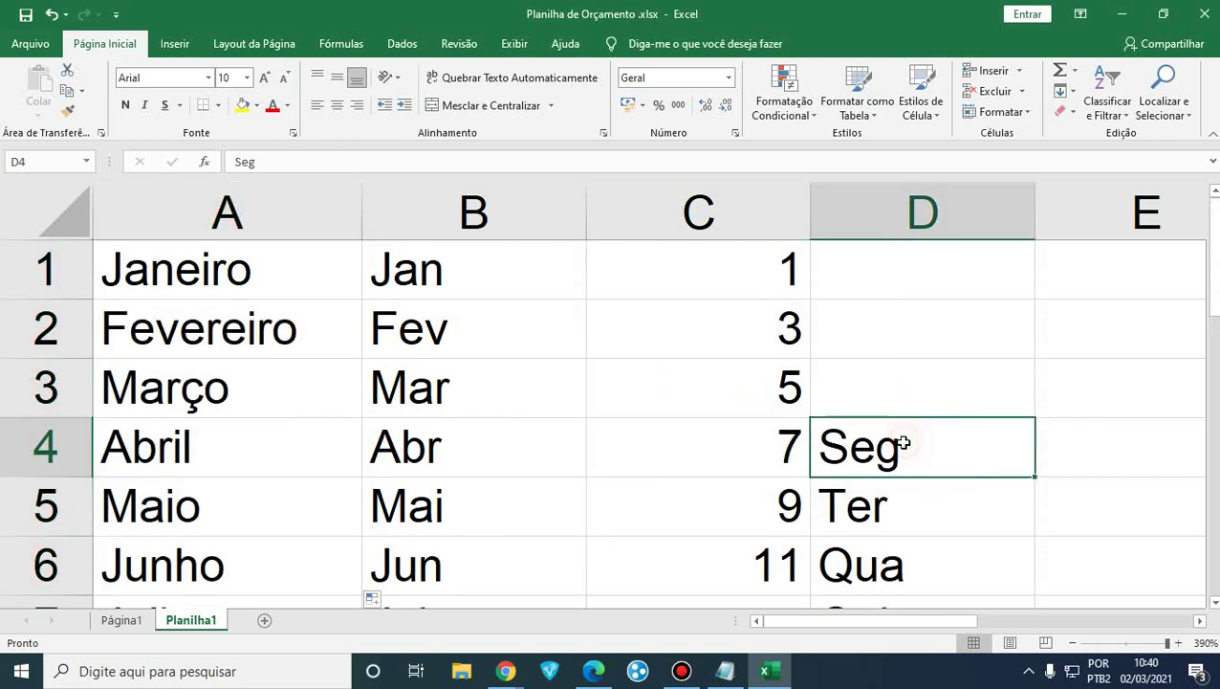
pyautogui.scroll(-3, 903, 440)
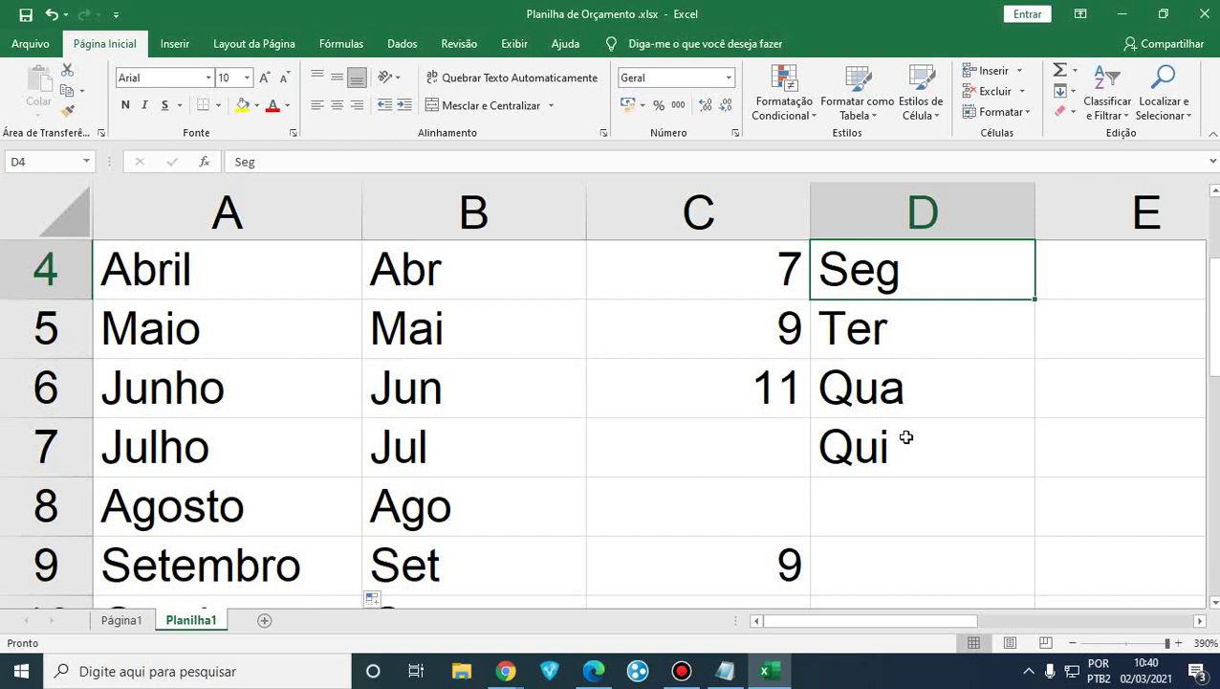
pyautogui.click(972, 318)
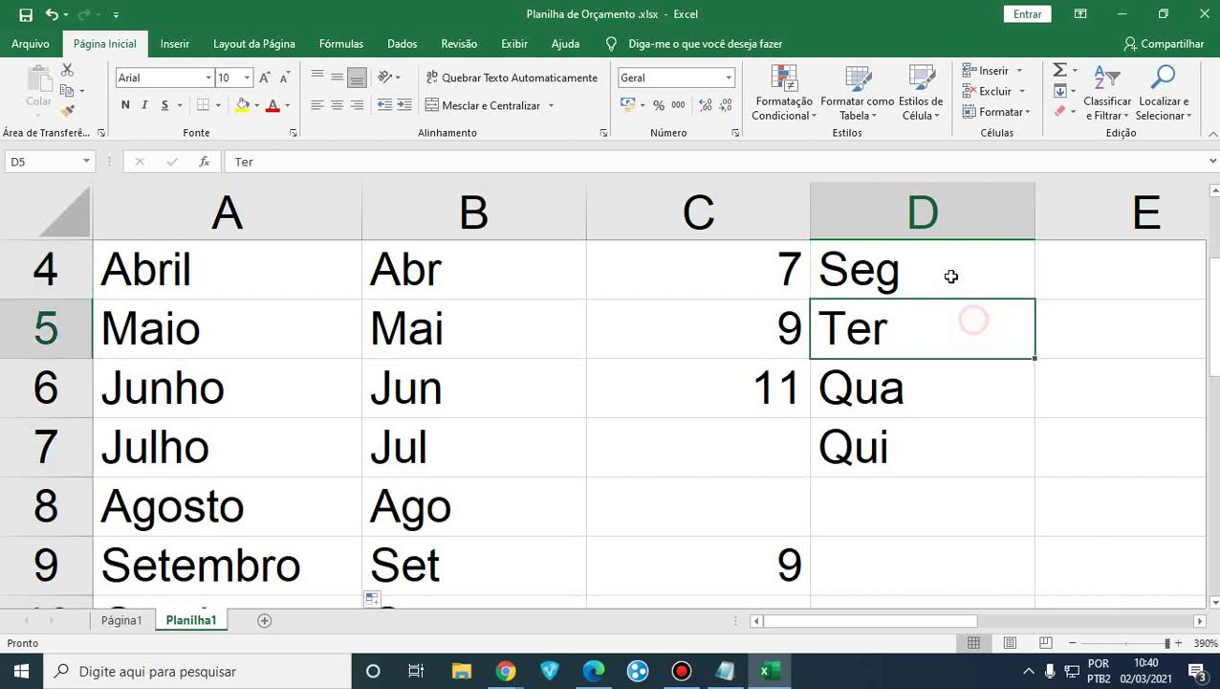
pyautogui.click(947, 269)
pyautogui.click(902, 394)
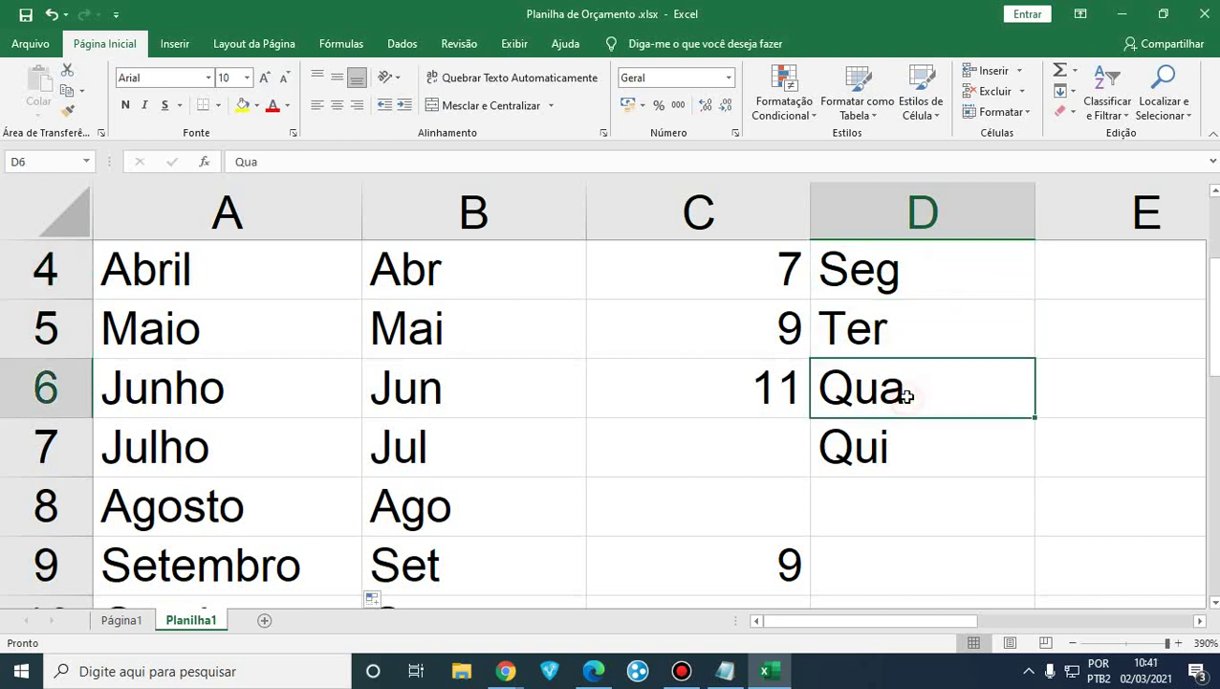
pyautogui.press('Delete')
pyautogui.press('Return')
pyautogui.press('Delete')
# Fill the abbreviated weekdays from D4:D5 down to D10 with the fill handle.
pyautogui.press('Up')
pyautogui.press('Up')
pyautogui.press('Up')
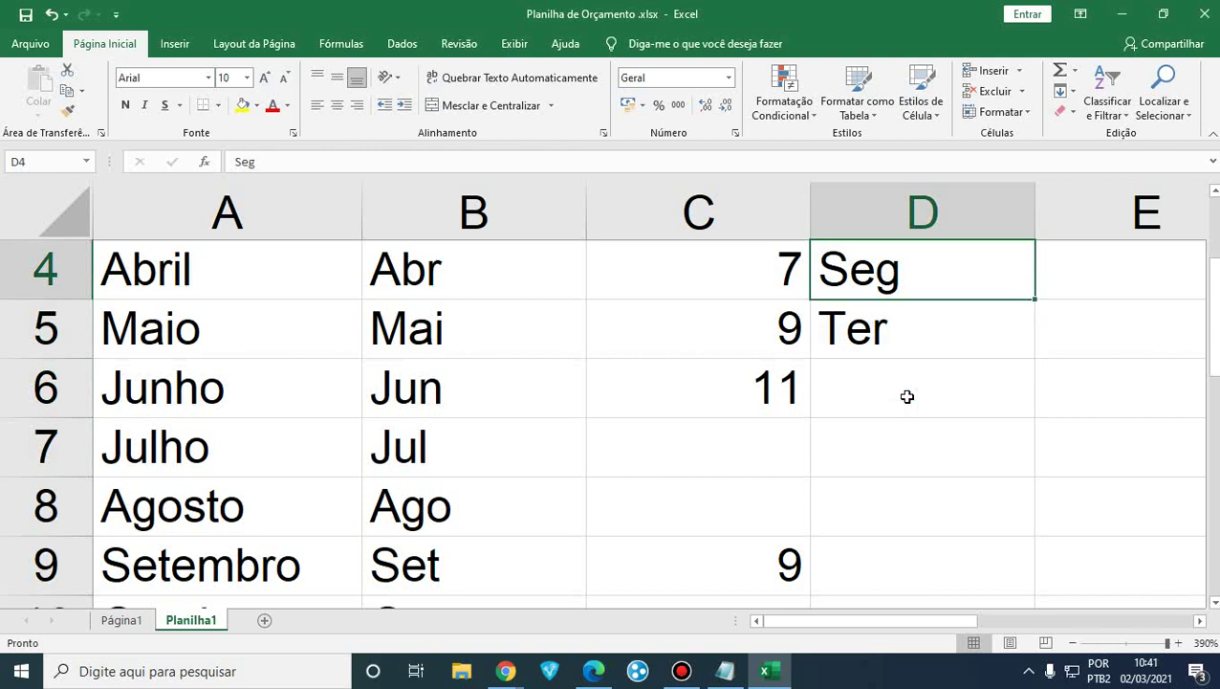
pyautogui.hotkey('shift', 'Down')
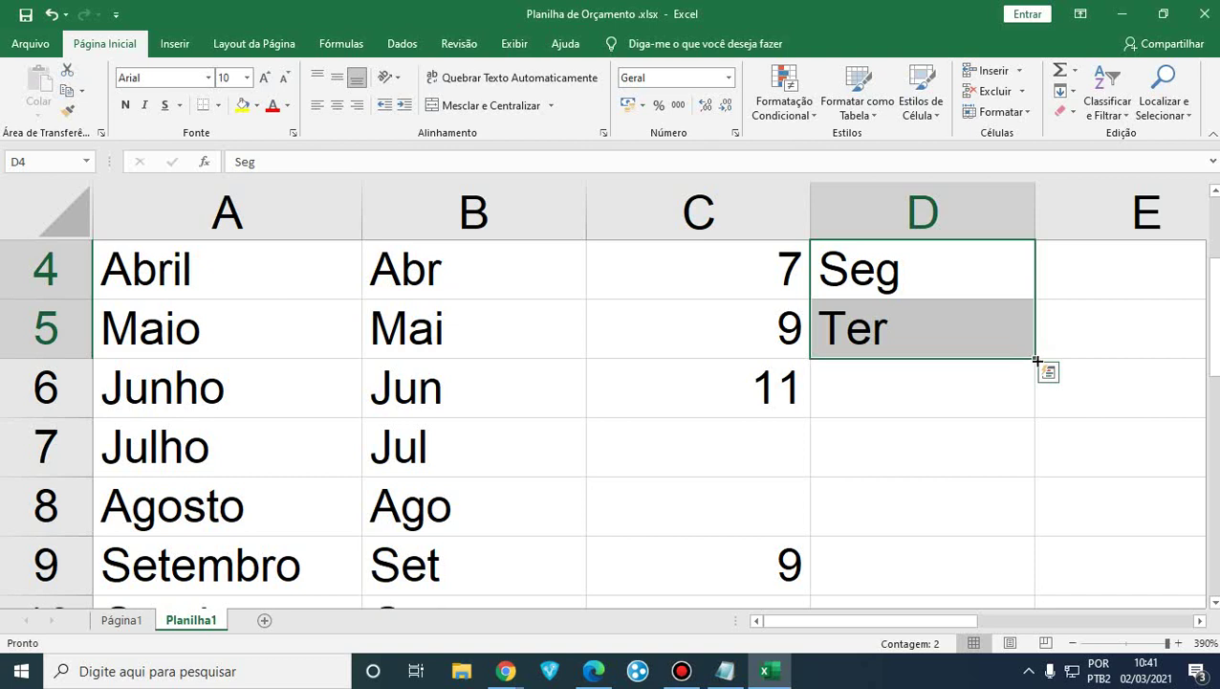
pyautogui.moveTo(1037, 360); pyautogui.dragTo(1028, 403)
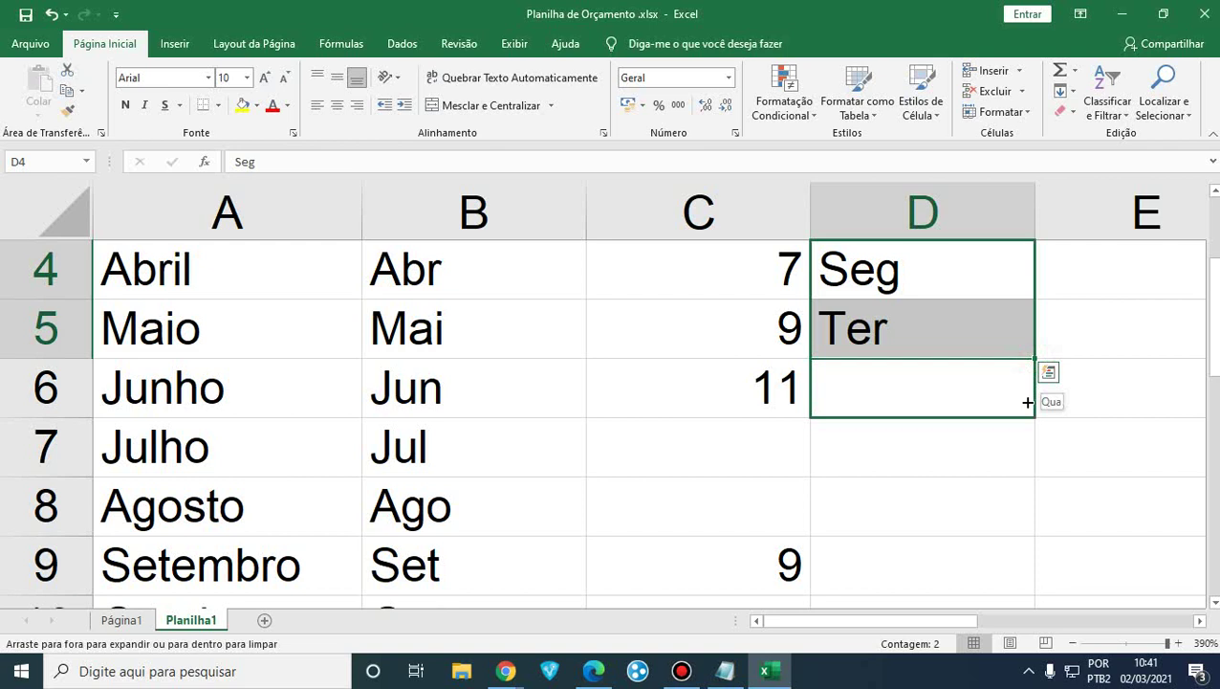
pyautogui.moveTo(1027, 409); pyautogui.dragTo(992, 466)
pyautogui.scroll(2, 994, 466)
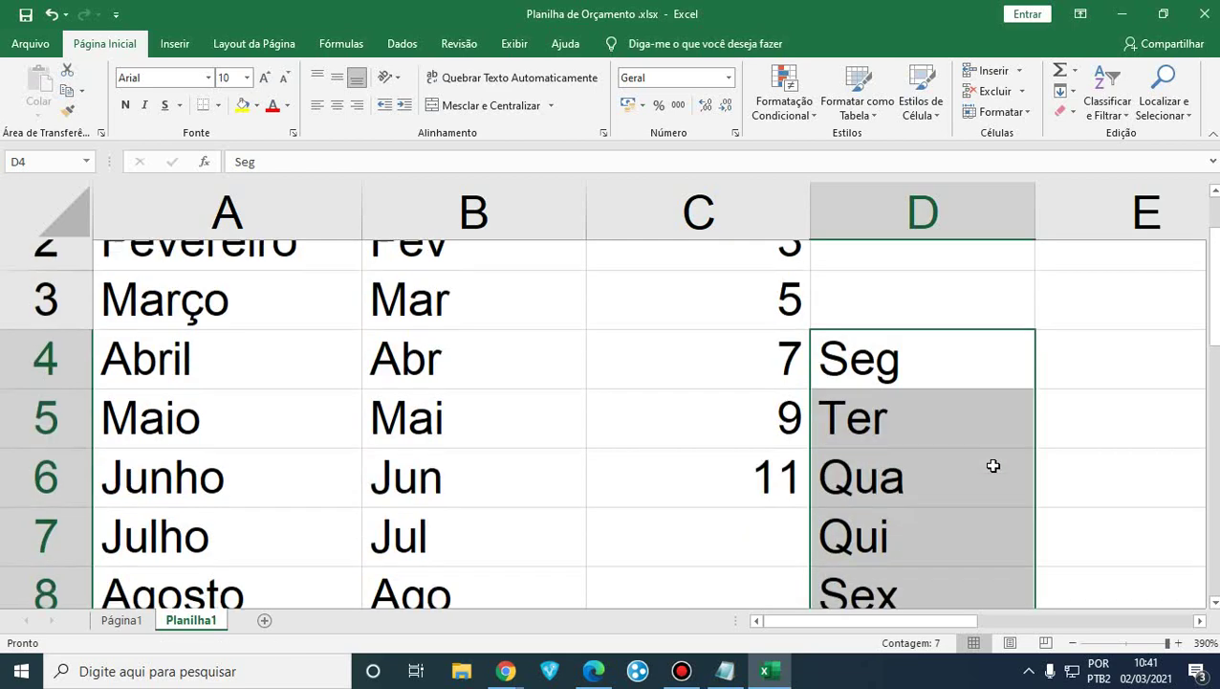
pyautogui.scroll(-2, 994, 466)
pyautogui.scroll(1, 994, 466)
pyautogui.scroll(1, 1052, 431)
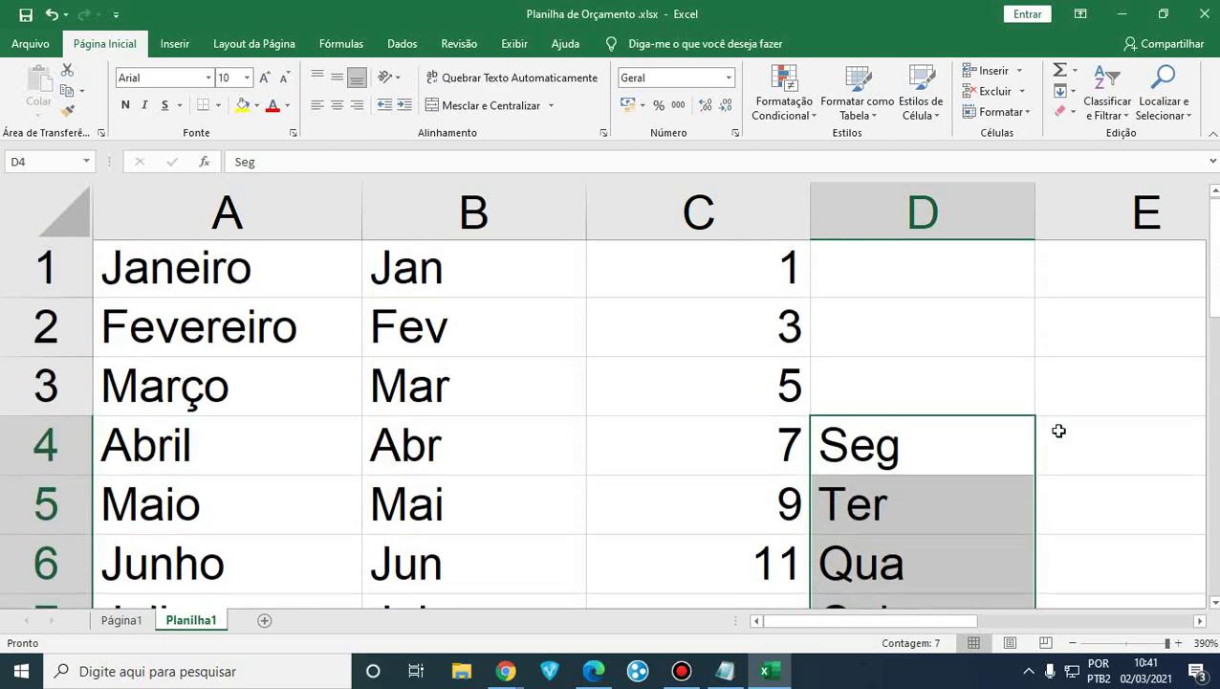
# Enter Segunda in cell E4 and Terça in cell E5.
pyautogui.click(1098, 446)
pyautogui.write('Segunda')
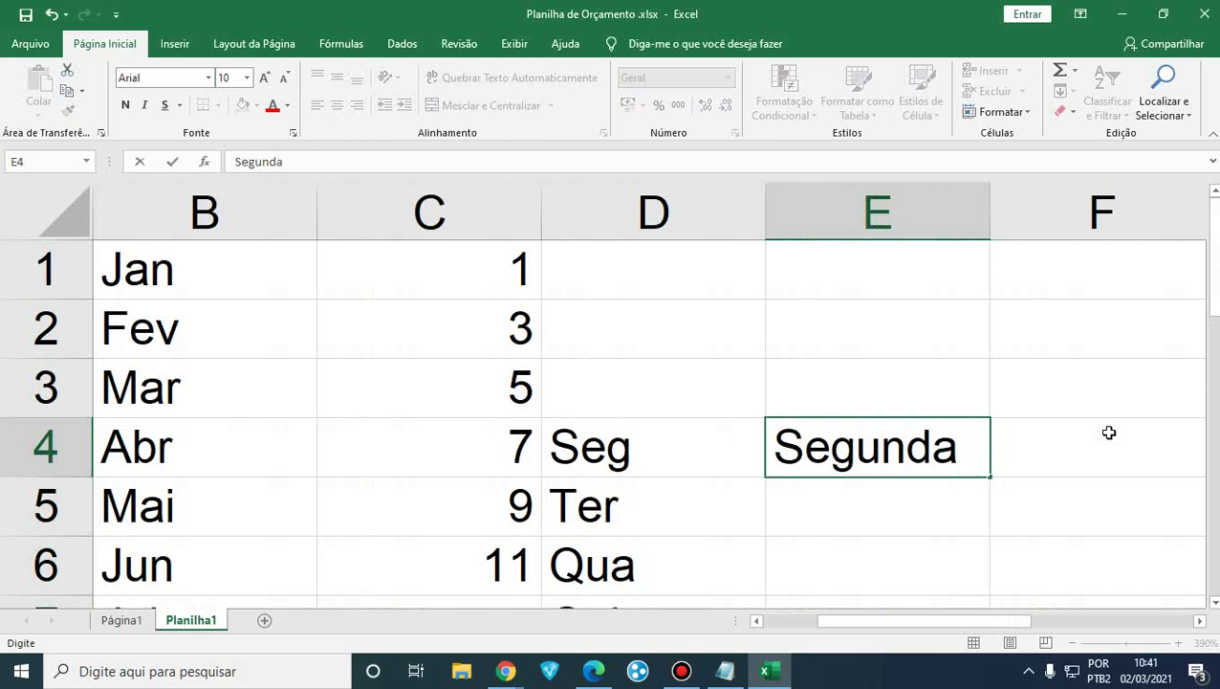
pyautogui.press('Return')
pyautogui.press('Up')
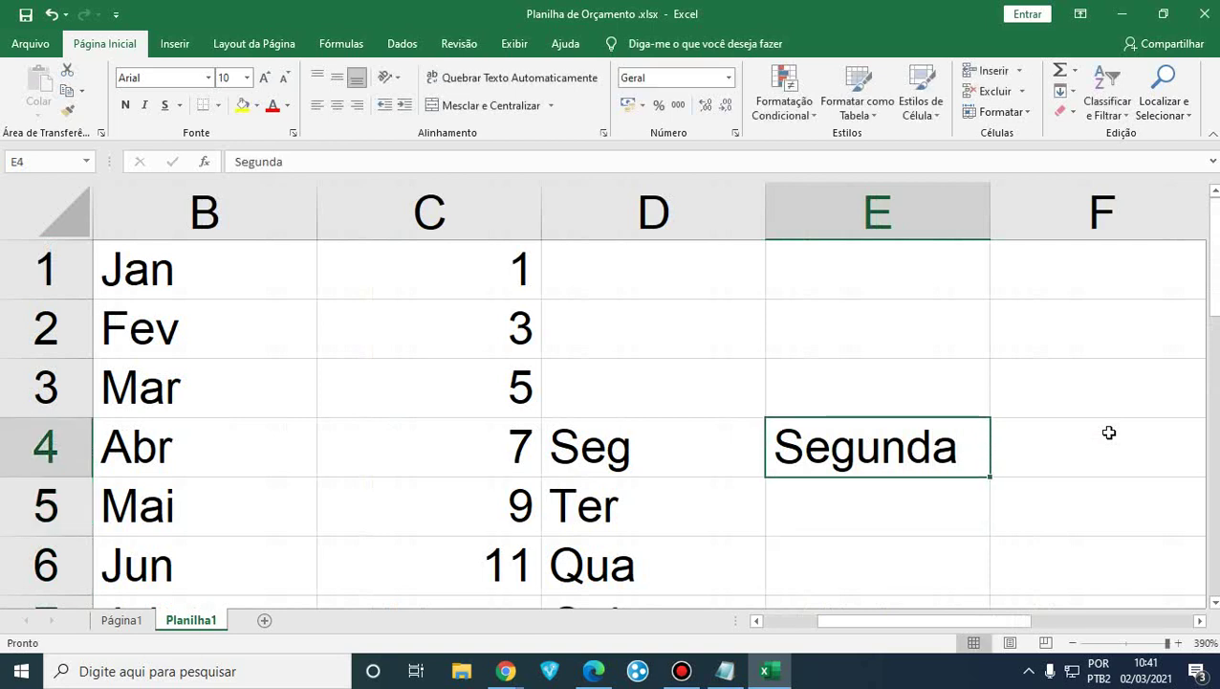
pyautogui.scroll(-1, 968, 440)
pyautogui.scroll(1, 960, 427)
pyautogui.click(891, 512)
pyautogui.write('Terça')
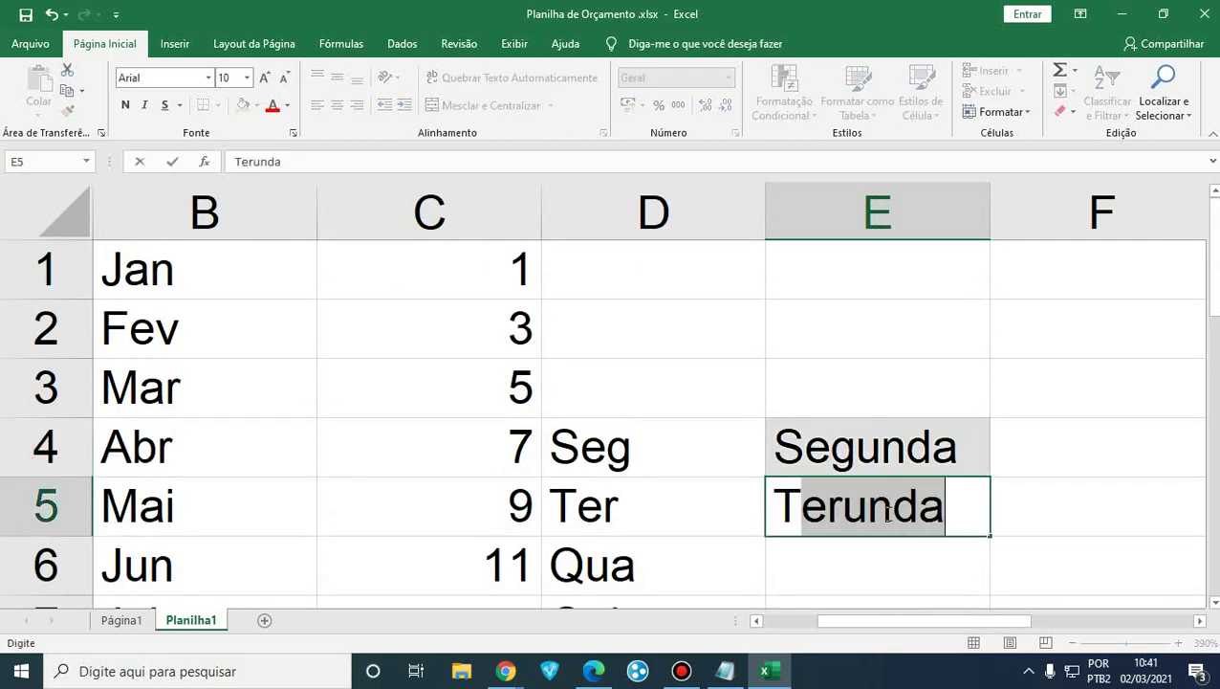
pyautogui.press('Return')
pyautogui.press('Up')
pyautogui.press('Up')
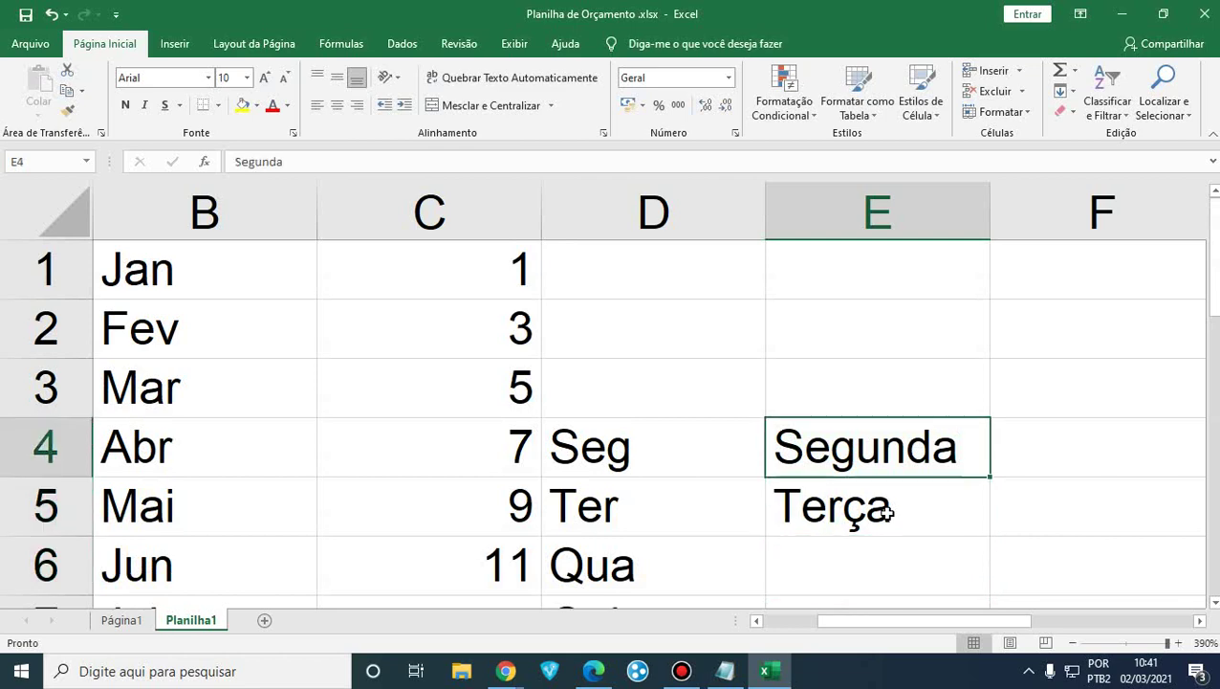
# Try to continue the weekday series from E4:E5 down to E9 with the fill handle.
pyautogui.moveTo(949, 449); pyautogui.dragTo(937, 503)
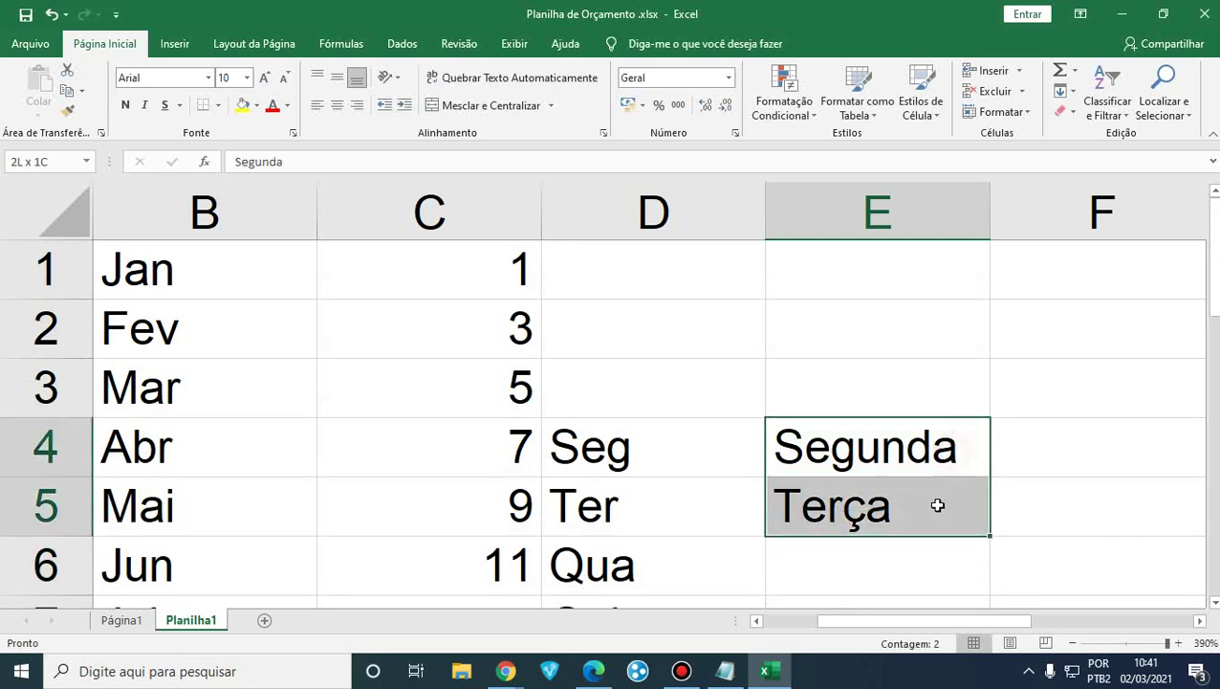
pyautogui.scroll(-2, 961, 490)
pyautogui.scroll(2, 995, 380)
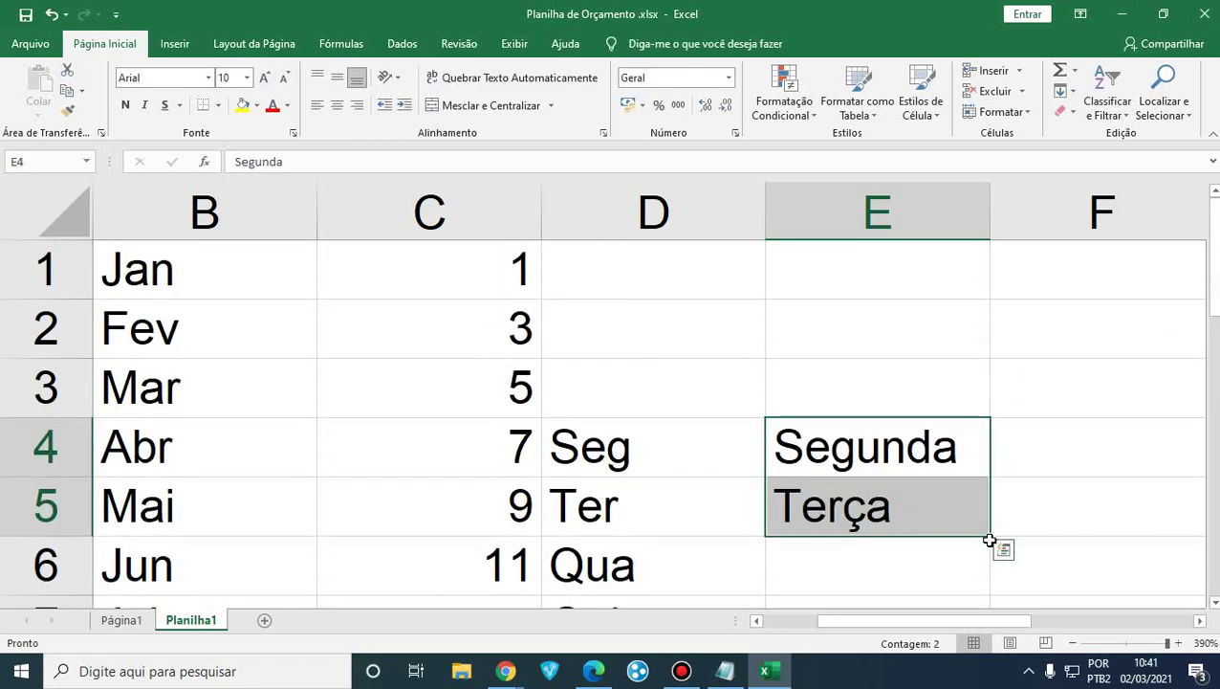
pyautogui.moveTo(989, 538); pyautogui.dragTo(977, 572)
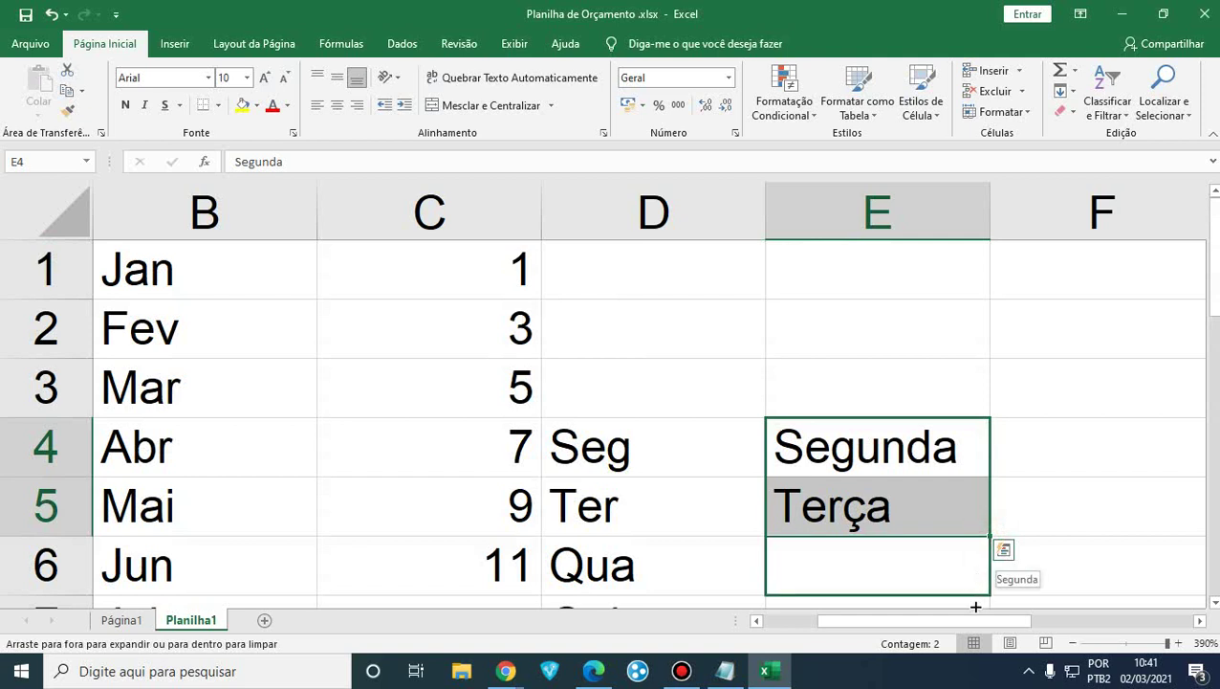
pyautogui.moveTo(949, 605); pyautogui.dragTo(926, 569)
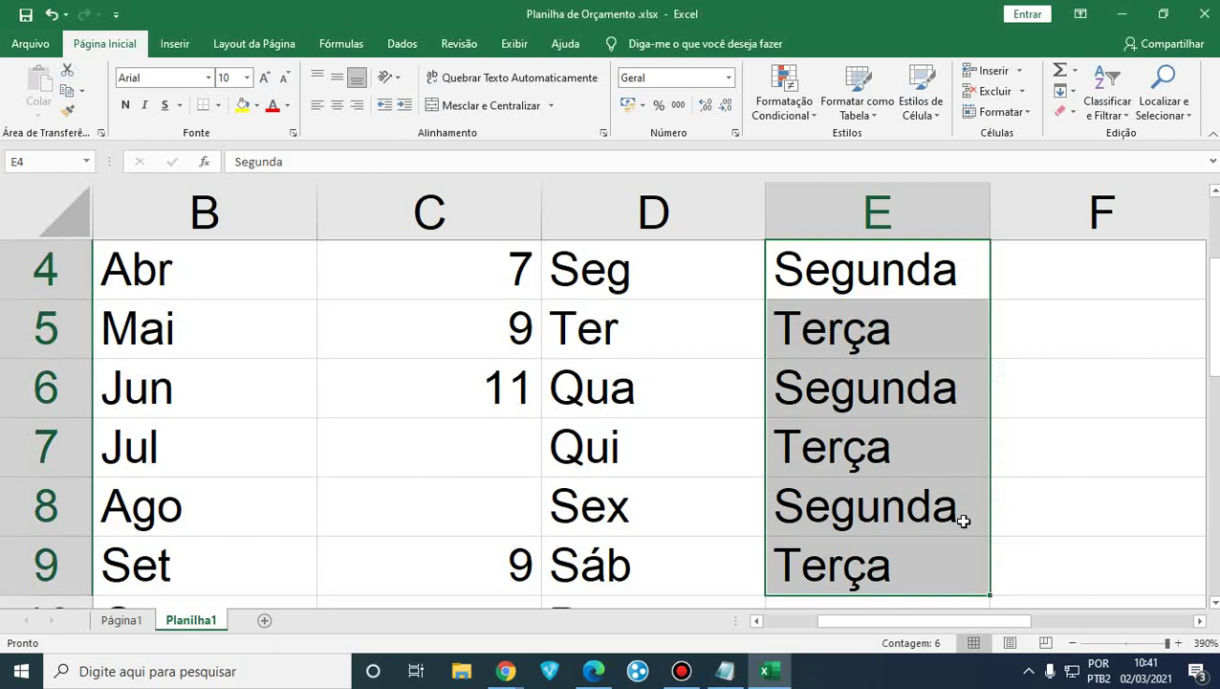
# Clear the repeated Segunda and Terça entries from E4:E9.
pyautogui.press('Up')
pyautogui.press('Up')
pyautogui.press('Down')
pyautogui.press('Down')
pyautogui.hotkey('shift', 'Down')
pyautogui.hotkey('shift', 'Down')
pyautogui.hotkey('shift', 'Down')
pyautogui.hotkey('shift', 'Down')
pyautogui.hotkey('shift', 'Down')
pyautogui.hotkey('shift', 'Down')
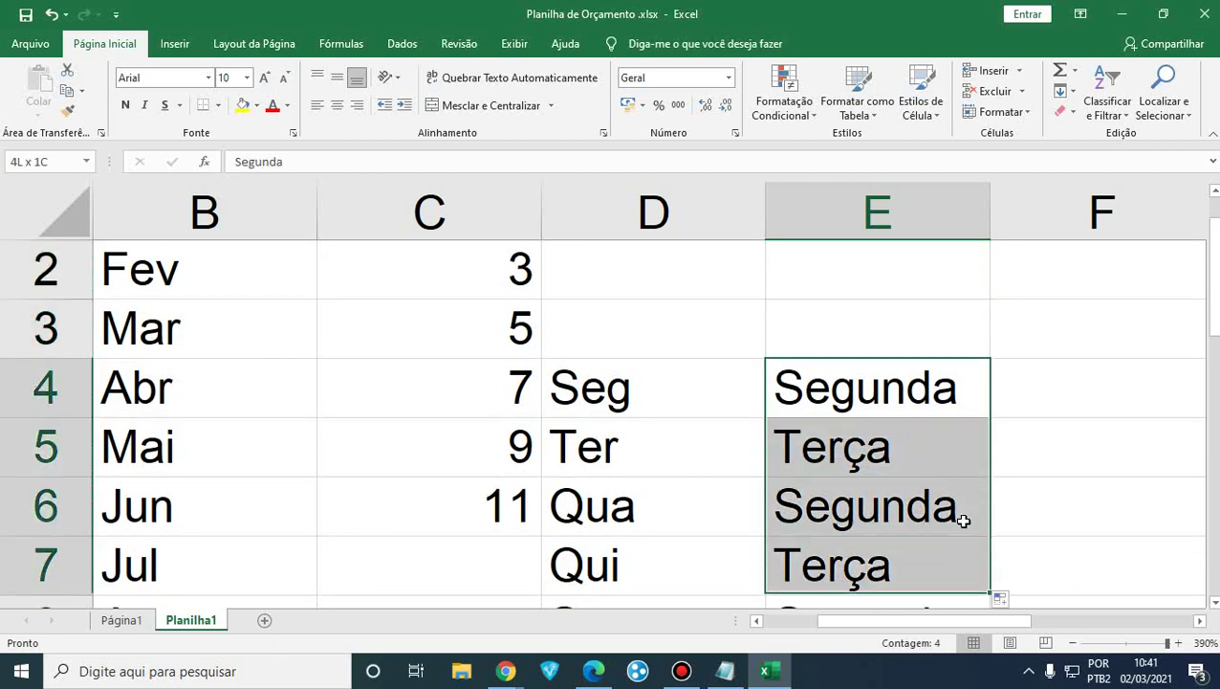
pyautogui.hotkey('shift', 'Up')
pyautogui.hotkey('shift', 'Up')
pyautogui.hotkey('shift', 'Down')
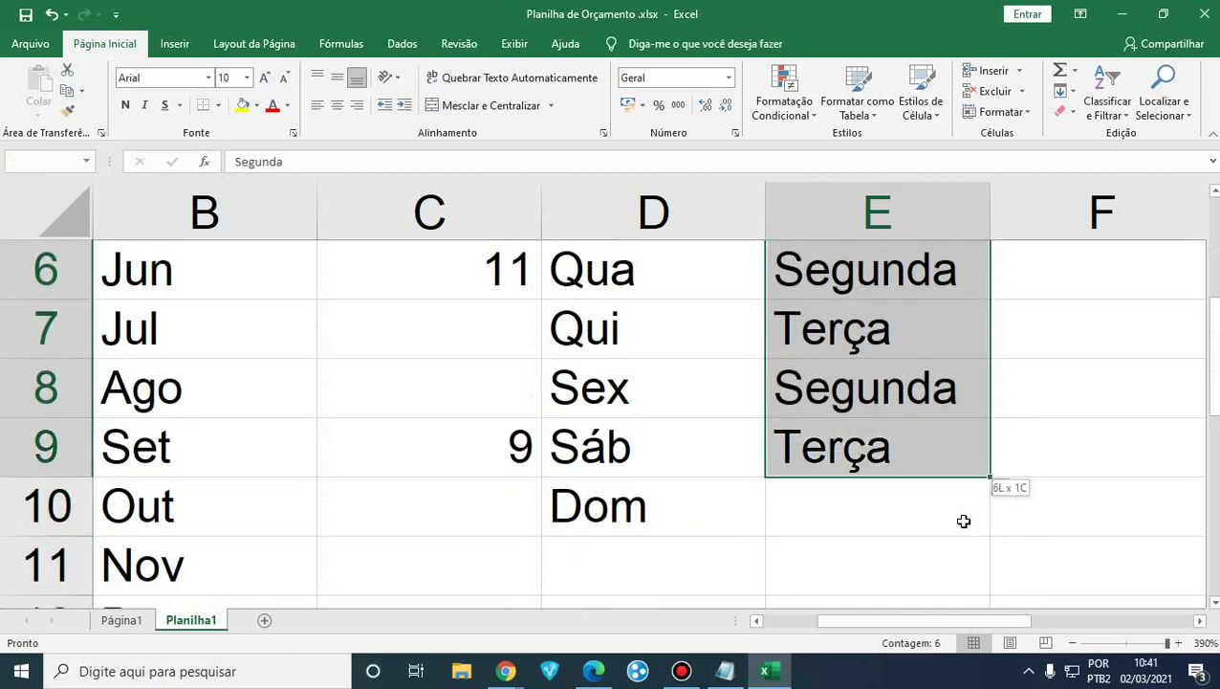
pyautogui.scroll(2, 964, 521)
pyautogui.hotkey('ctrl', 'c')
pyautogui.press('Delete')
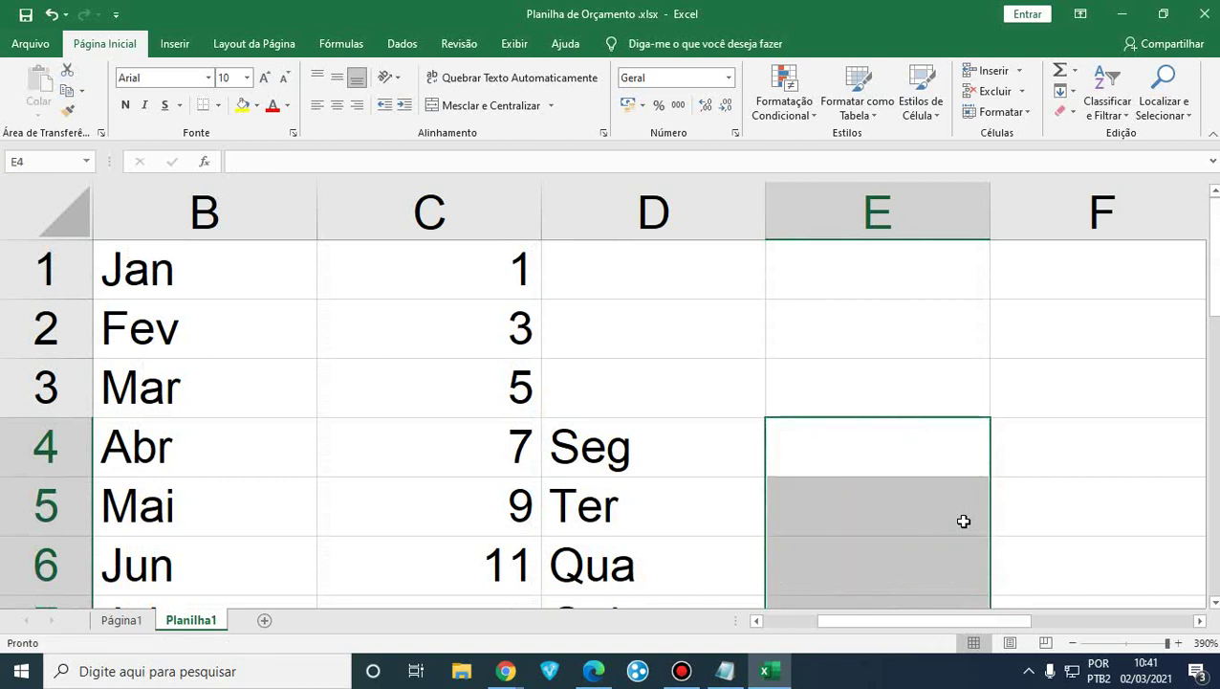
pyautogui.press('Left')
pyautogui.press('Left')
pyautogui.press('Right')
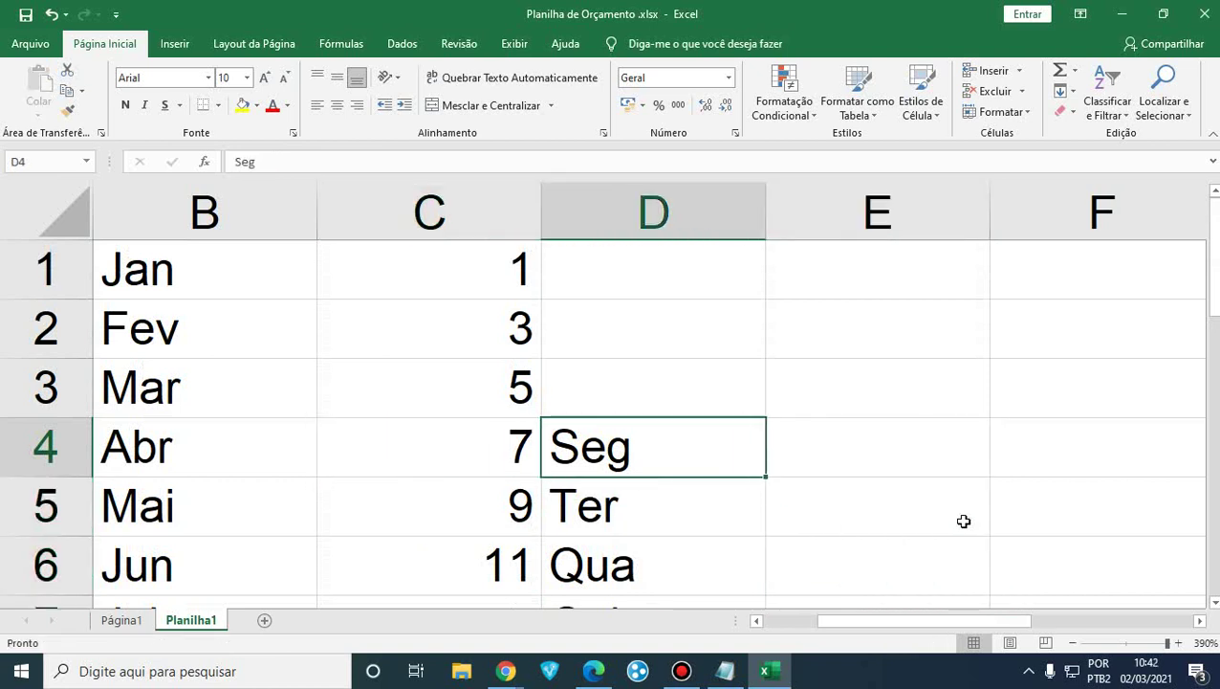
pyautogui.press('Down')
pyautogui.press('Down')
pyautogui.press('Down')
pyautogui.press('Up')
pyautogui.press('Up')
pyautogui.press('Up')
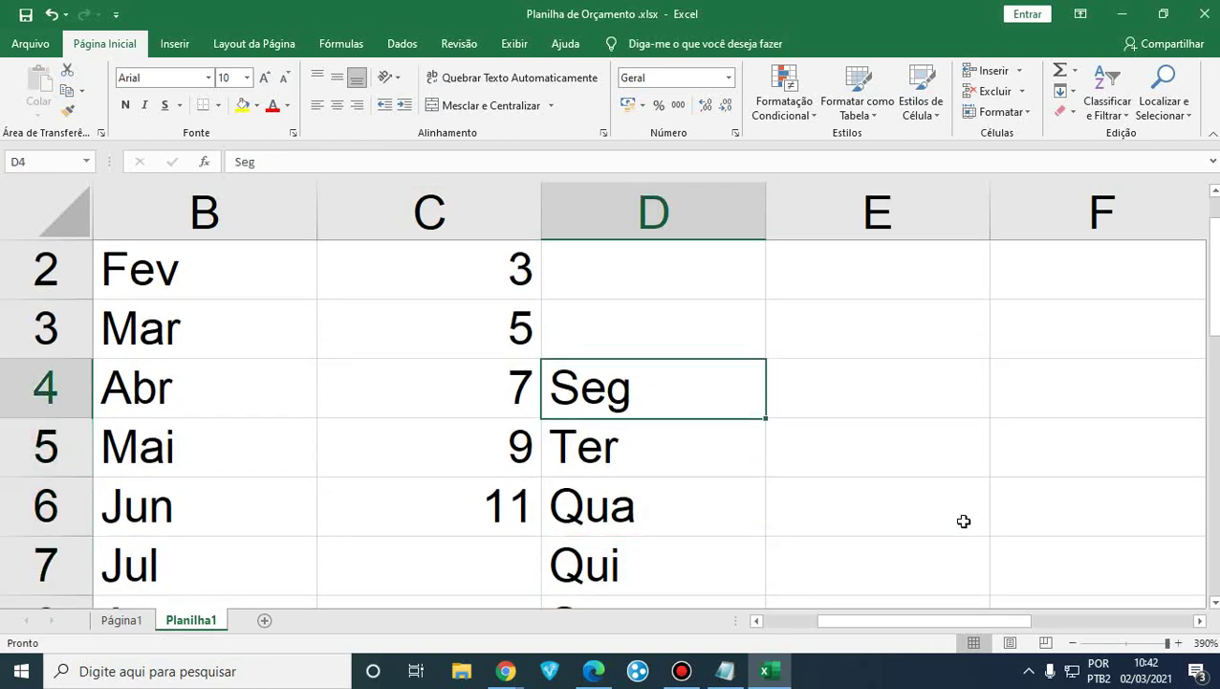
pyautogui.press('Down')
pyautogui.press('Down')
pyautogui.press('Down')
pyautogui.press('Down')
pyautogui.press('Down')
pyautogui.press('Down')
pyautogui.press('Up')
pyautogui.press('Up')
pyautogui.press('Up')
pyautogui.press('Right')
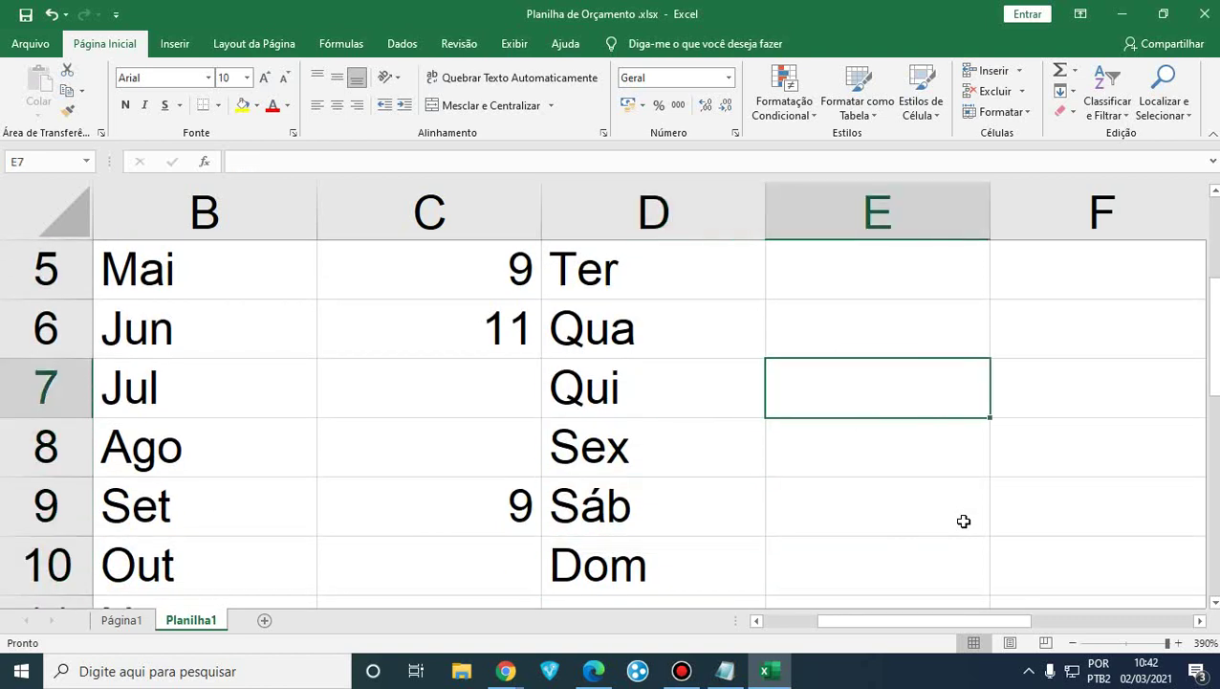
# Enter the full weekday name Segunda-Feira in cell E4.
pyautogui.press('Right')
pyautogui.press('Up')
pyautogui.press('Left')
pyautogui.press('Left')
pyautogui.press('Up')
pyautogui.press('Up')
pyautogui.press('Right')
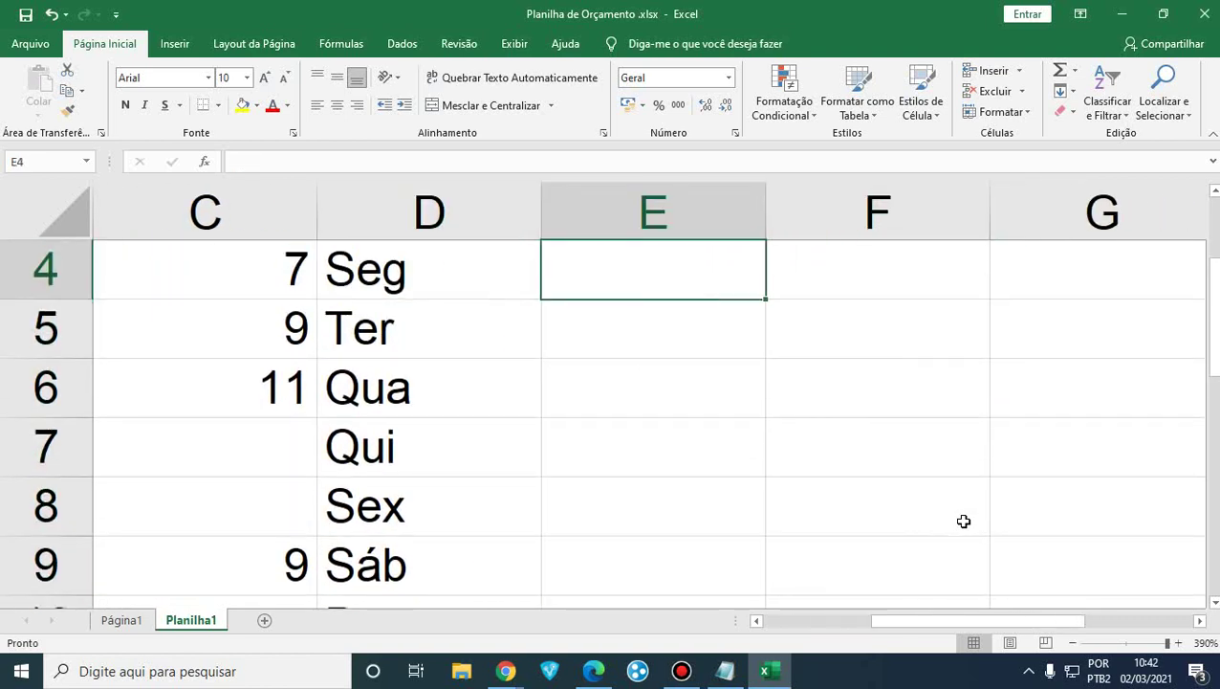
pyautogui.write('Segunda')
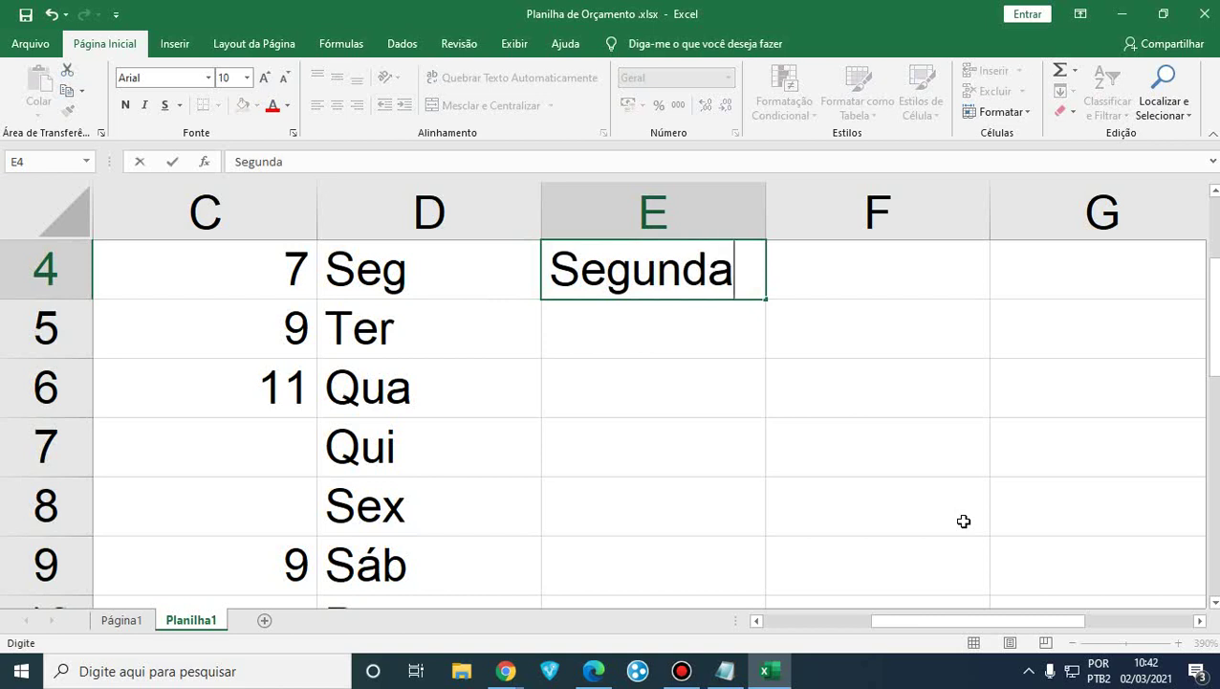
pyautogui.write('-Feira')
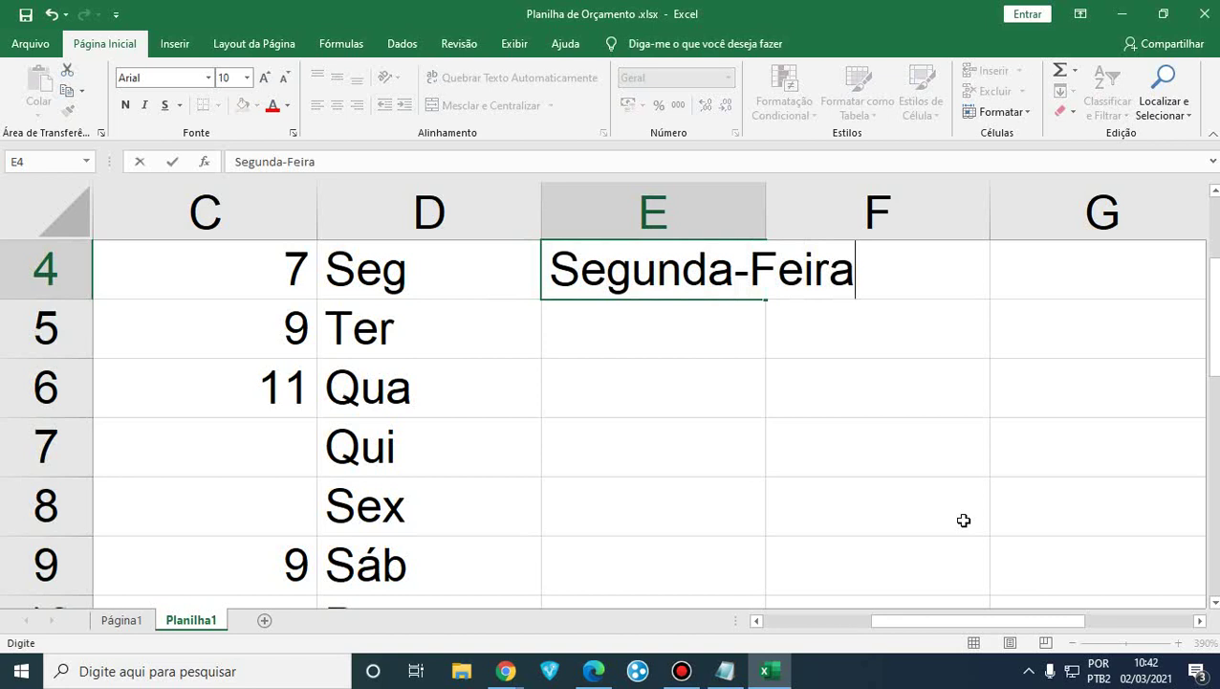
pyautogui.press('Return')
pyautogui.press('Up')
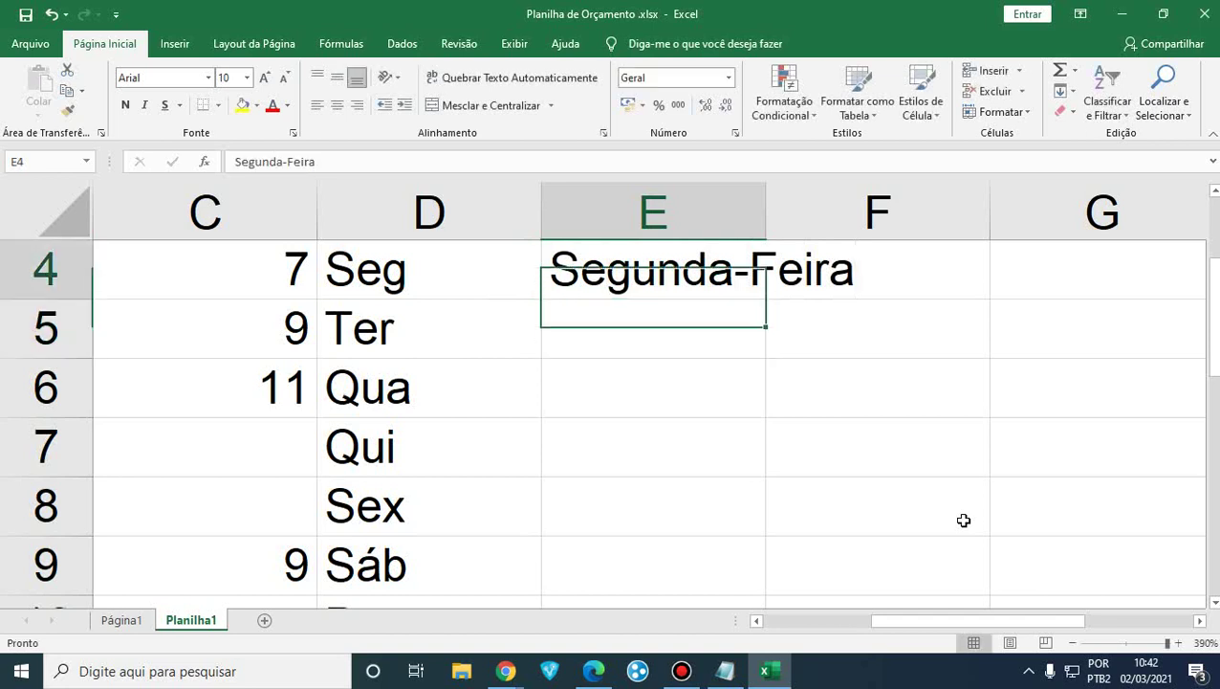
pyautogui.press('Down')
pyautogui.press('Up')
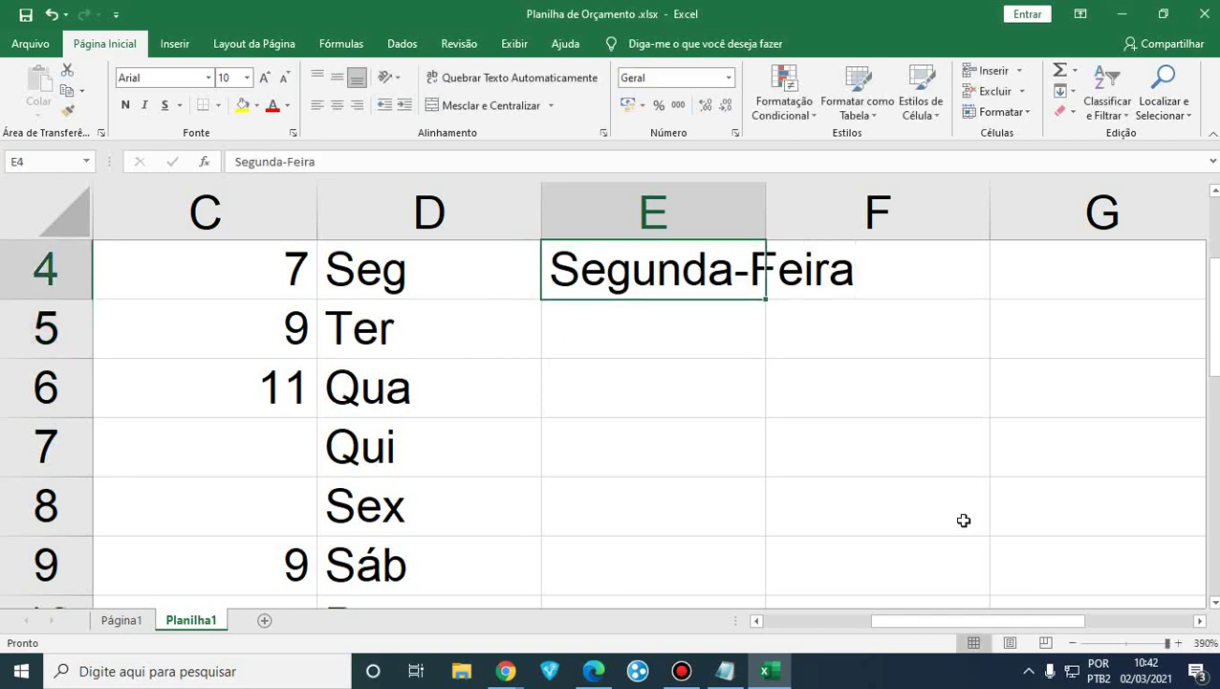
# Autofit column E to its contents and enter Terça-Feira in cell E5.
pyautogui.doubleClick(766, 216)
pyautogui.click(672, 349)
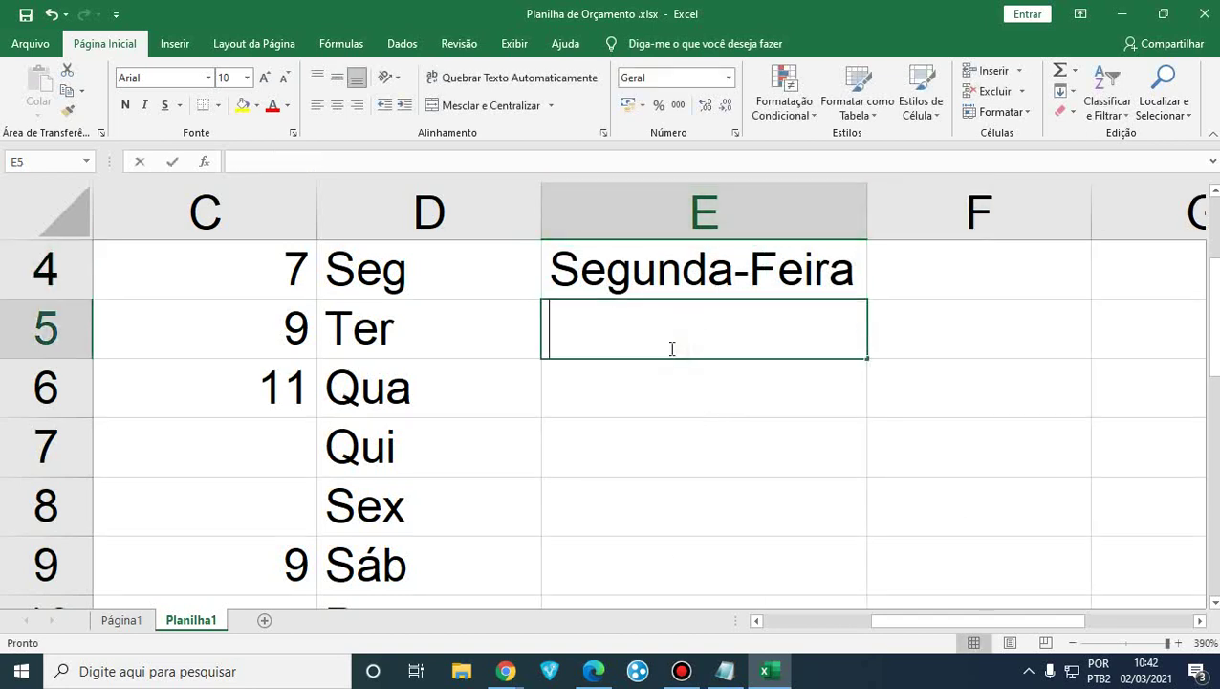
pyautogui.write('Terça-Feira')
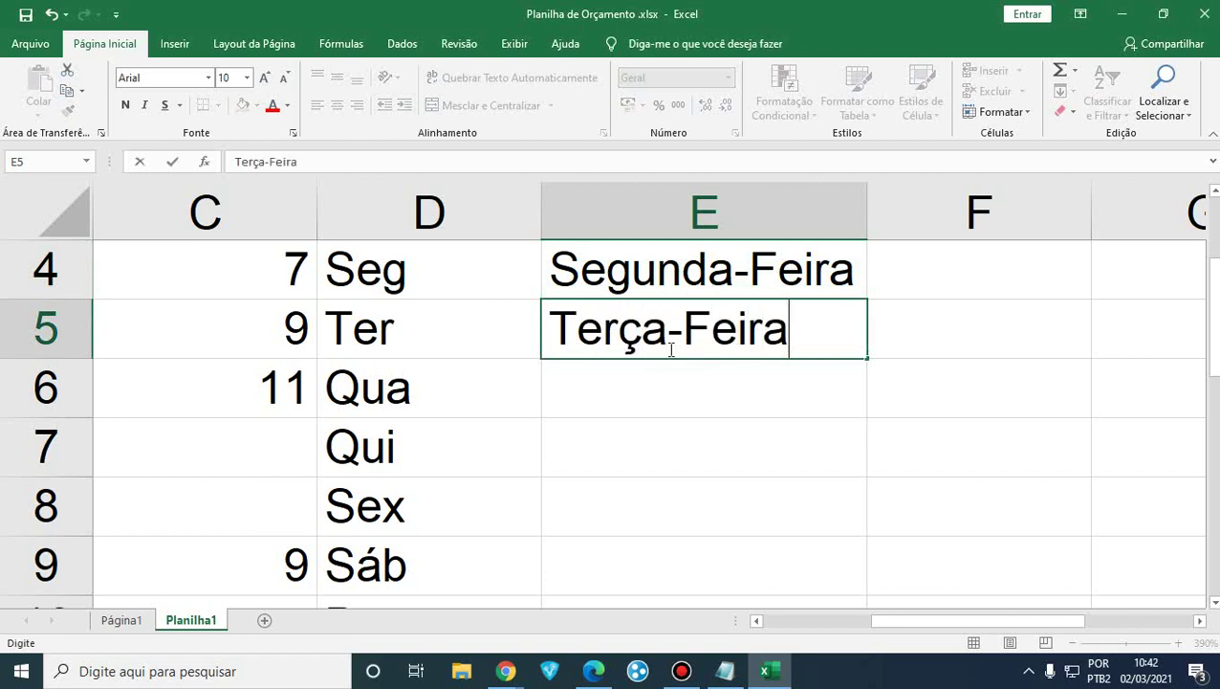
pyautogui.press('Return')
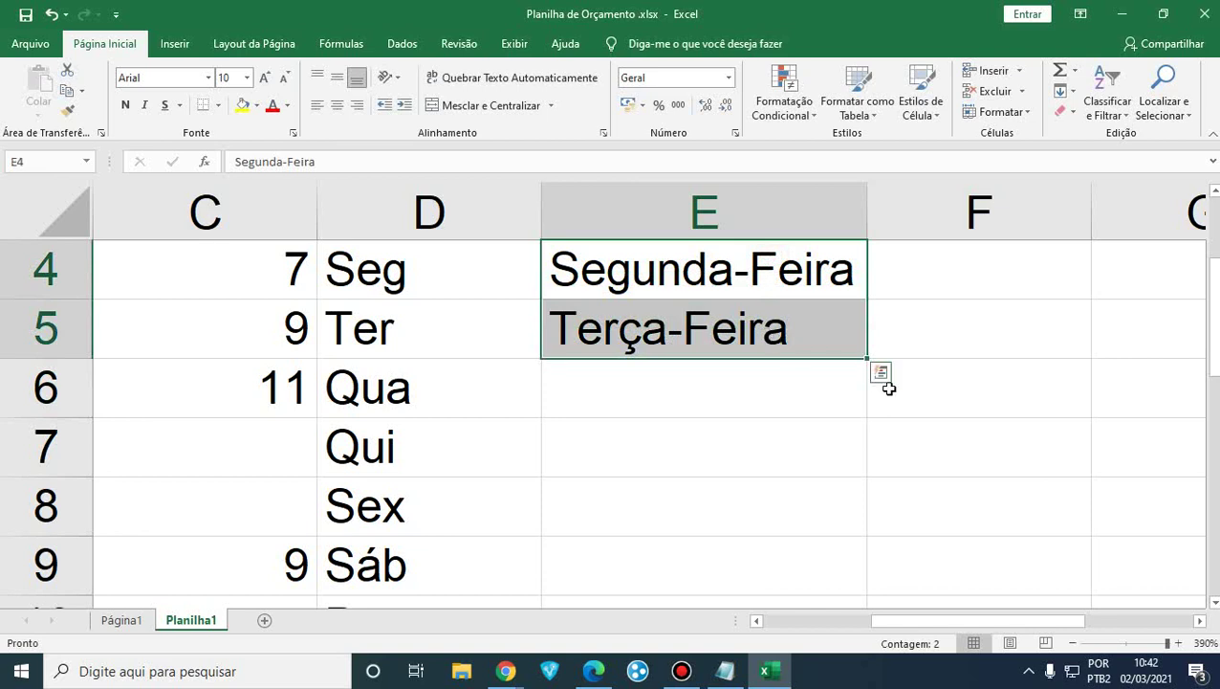
# Fill the full weekday names from E4:E5 down to E12 with the fill handle.
pyautogui.moveTo(866, 357); pyautogui.dragTo(805, 546)
pyautogui.scroll(-3, 804, 546)
pyautogui.scroll(4, 803, 523)
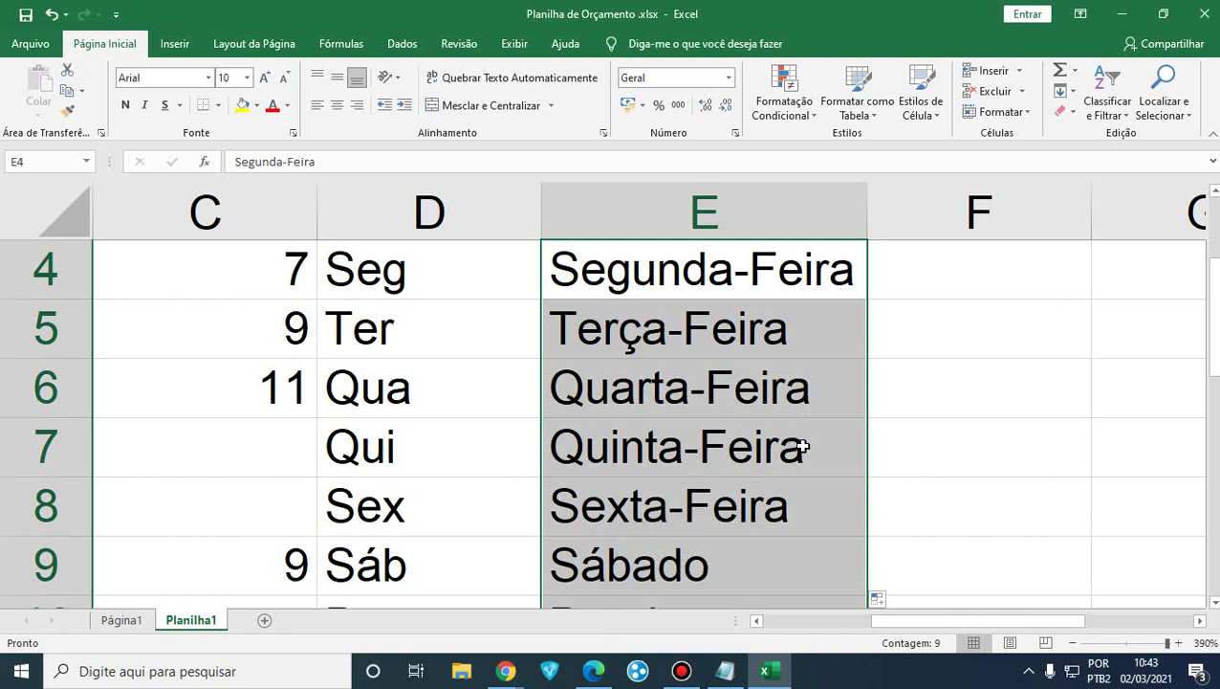
# Clear the full weekday names from E4:E12, and undo that deletion.
pyautogui.press('Delete')
pyautogui.scroll(1, 686, 488)
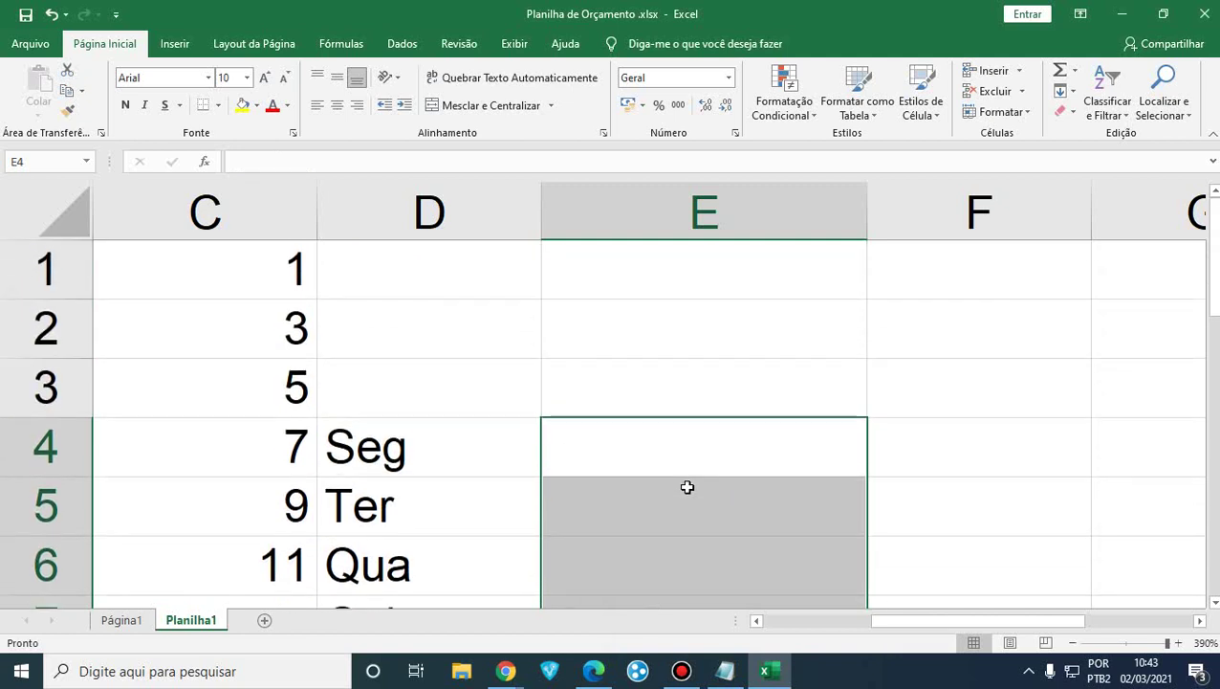
pyautogui.hotkey('ctrl', 'z')
pyautogui.scroll(-3, 688, 473)
pyautogui.scroll(2, 691, 472)
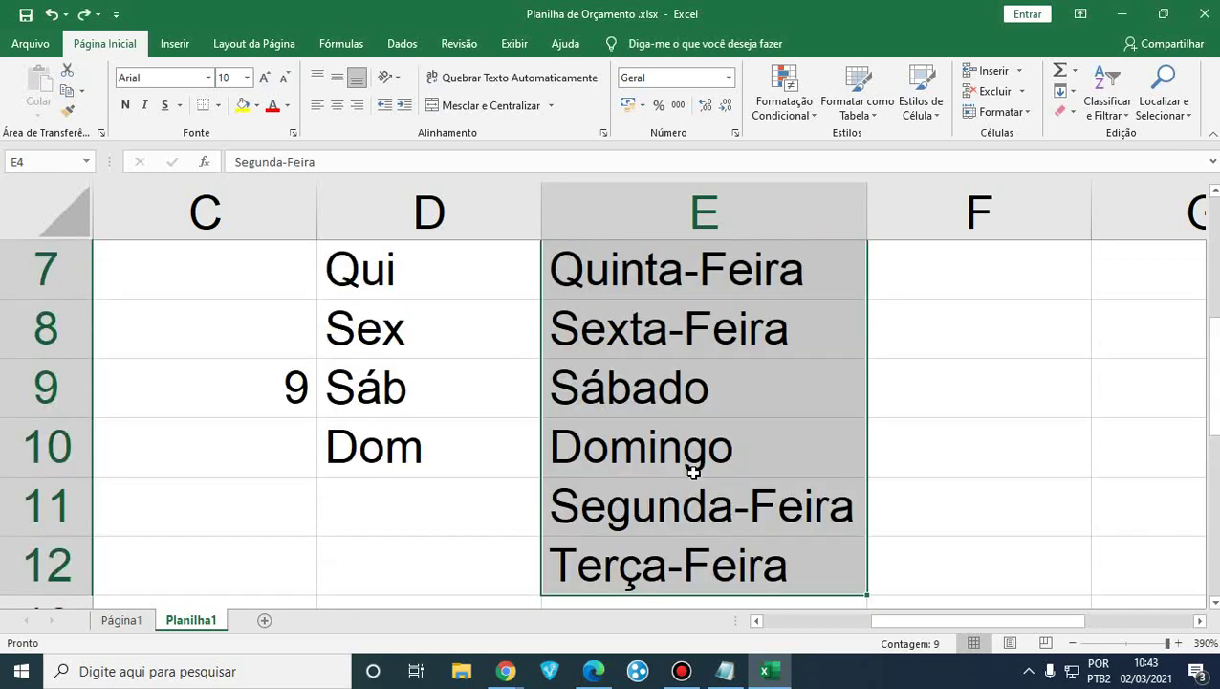
pyautogui.scroll(2, 693, 472)
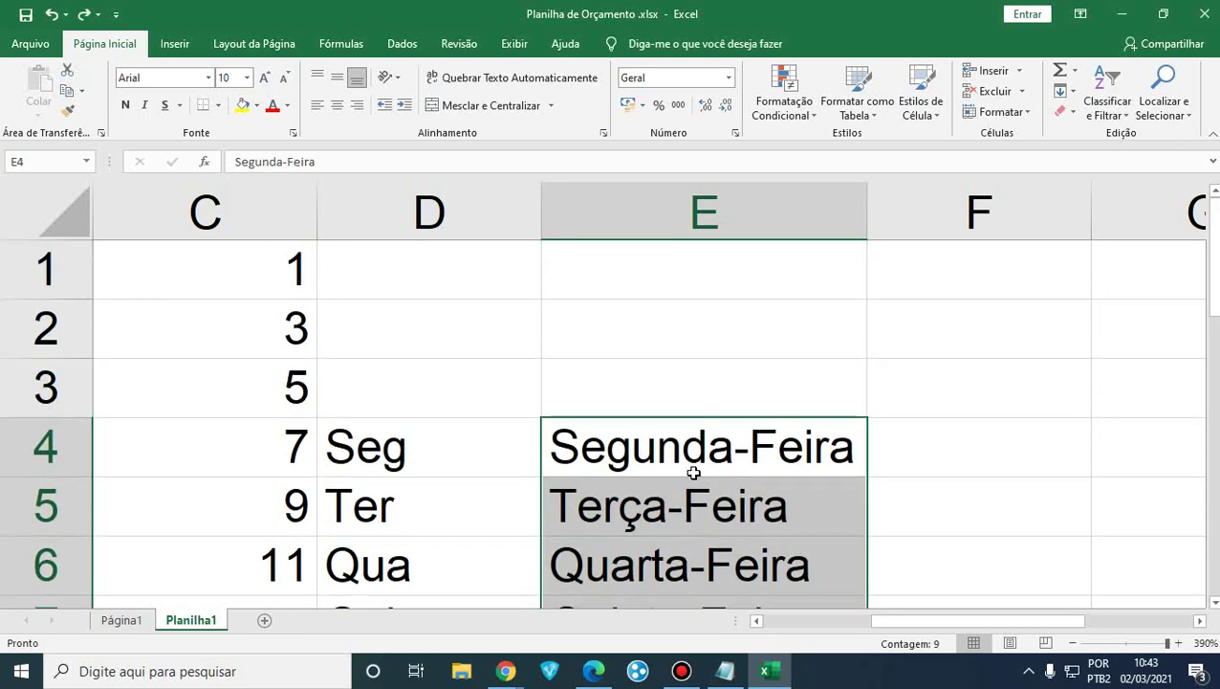
# Undo the full weekday fill in column E, the Terça-Feira entry and the column E autofit.
pyautogui.click(708, 461)
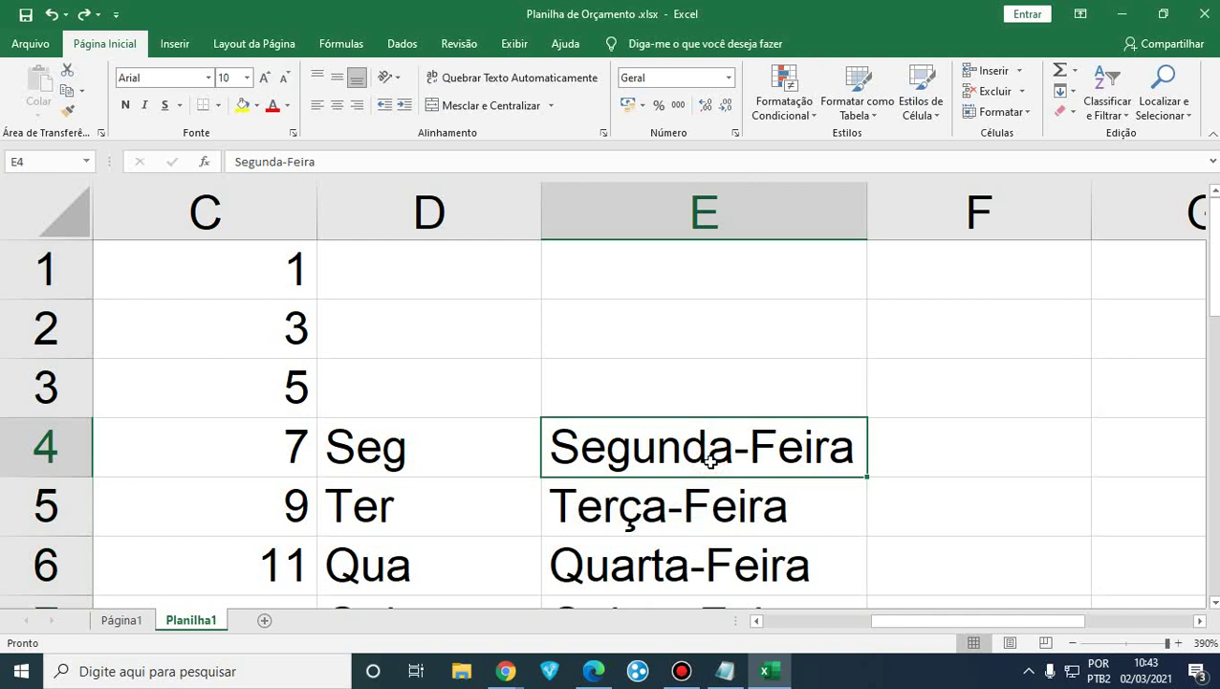
pyautogui.hotkey('ctrl', 'z')
pyautogui.hotkey('ctrl', 'z')
pyautogui.hotkey('ctrl', 'z')
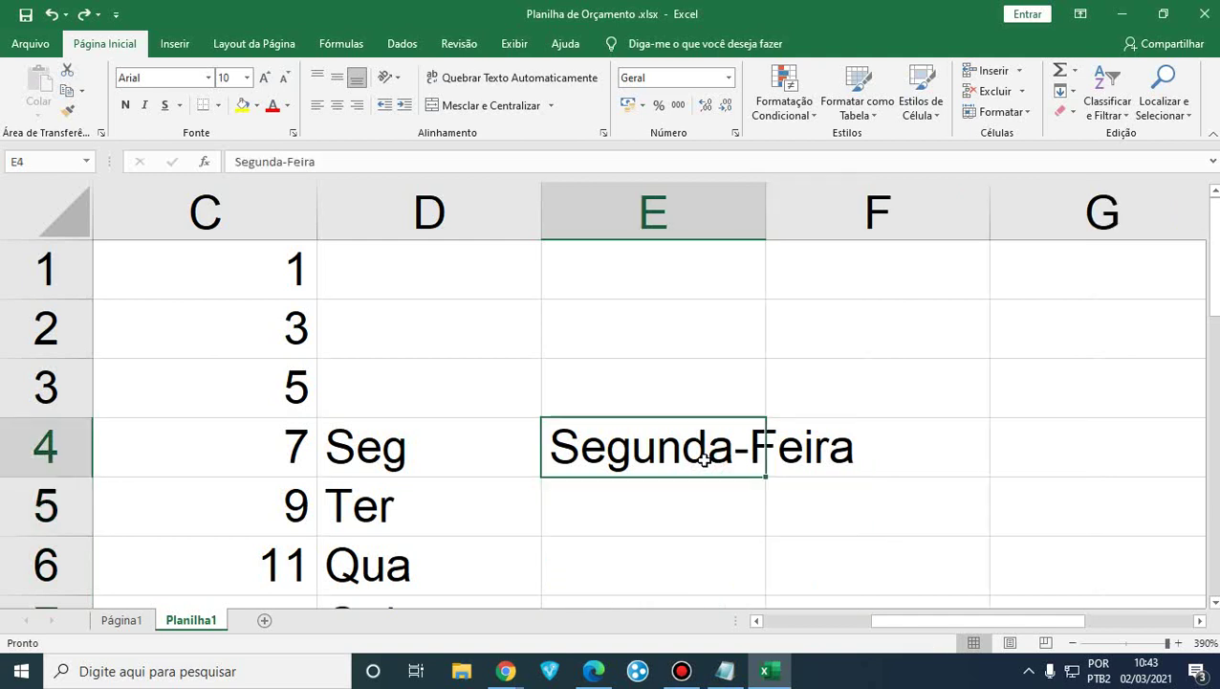
# Enter Terça-Feira in cell E5 and widen column E to fit the full weekday names in E4:E5.
pyautogui.click(662, 494)
pyautogui.write('T')
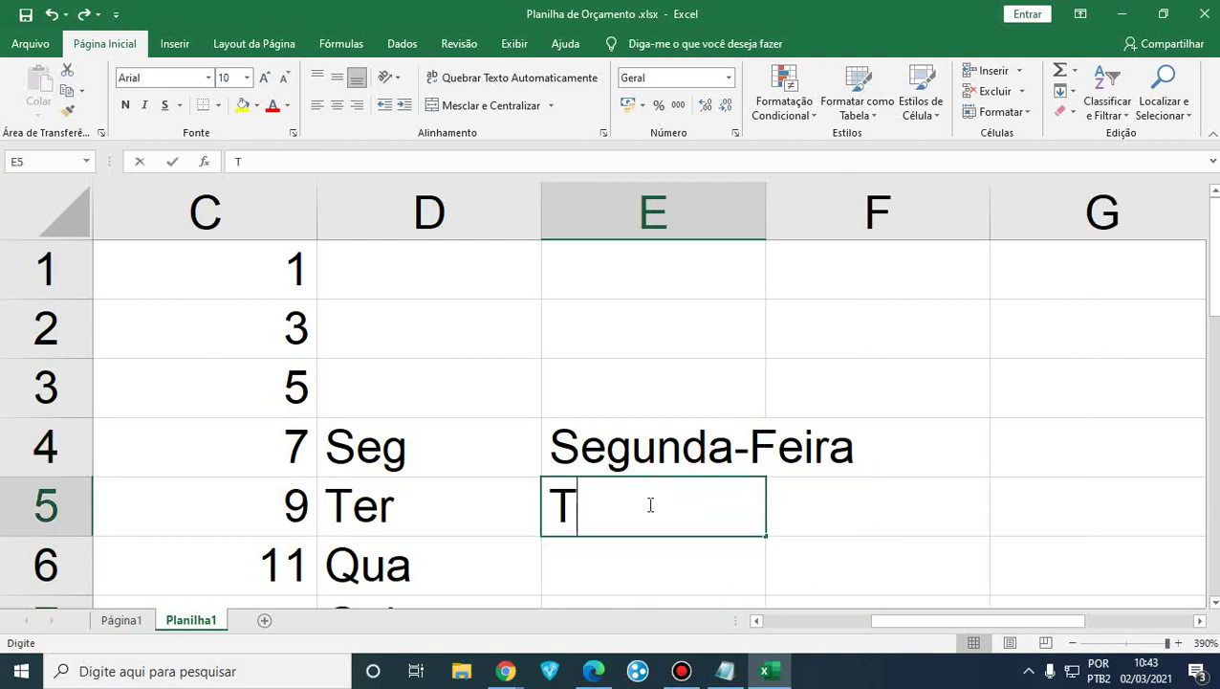
pyautogui.write('erça-Feira')
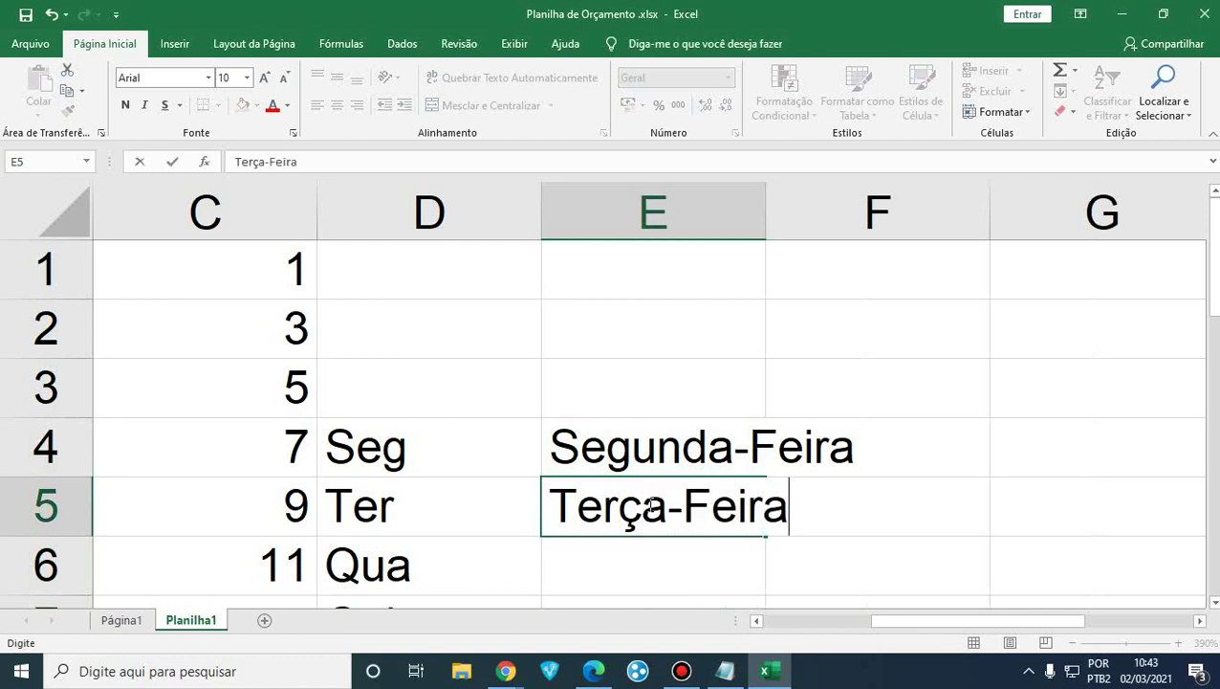
pyautogui.press('Return')
pyautogui.moveTo(660, 448); pyautogui.dragTo(669, 505)
pyautogui.scroll(-2, 711, 443)
pyautogui.scroll(2, 722, 440)
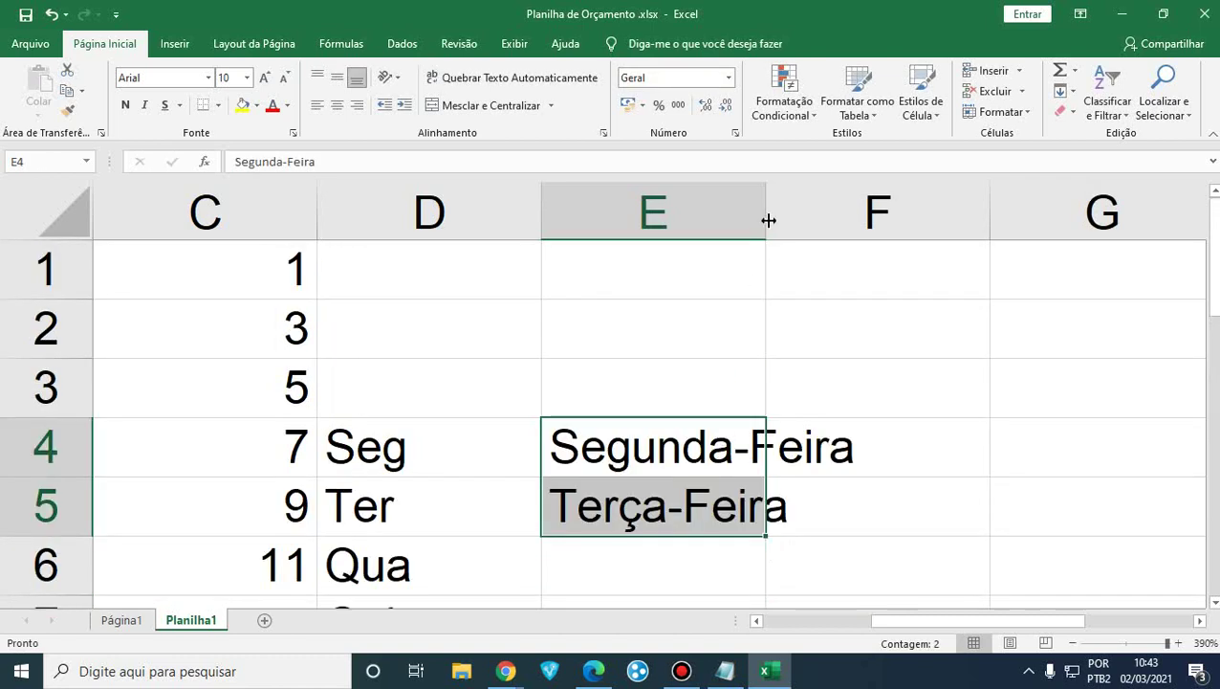
pyautogui.moveTo(767, 210); pyautogui.dragTo(868, 210)
# Fill the full weekday names from E4:E5 down to E30 with the fill handle.
pyautogui.scroll(-1, 1079, 332)
pyautogui.moveTo(866, 358); pyautogui.dragTo(797, 567)
pyautogui.scroll(-1, 793, 564)
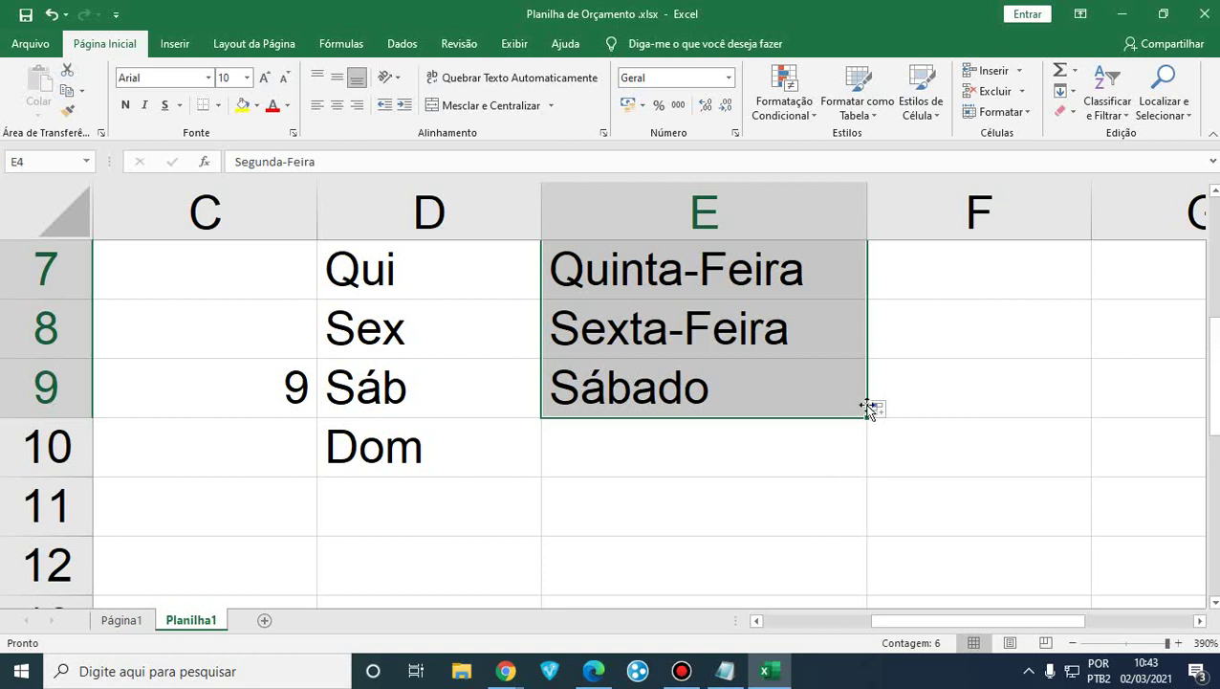
pyautogui.moveTo(866, 417); pyautogui.dragTo(806, 575)
pyautogui.scroll(-1, 806, 575)
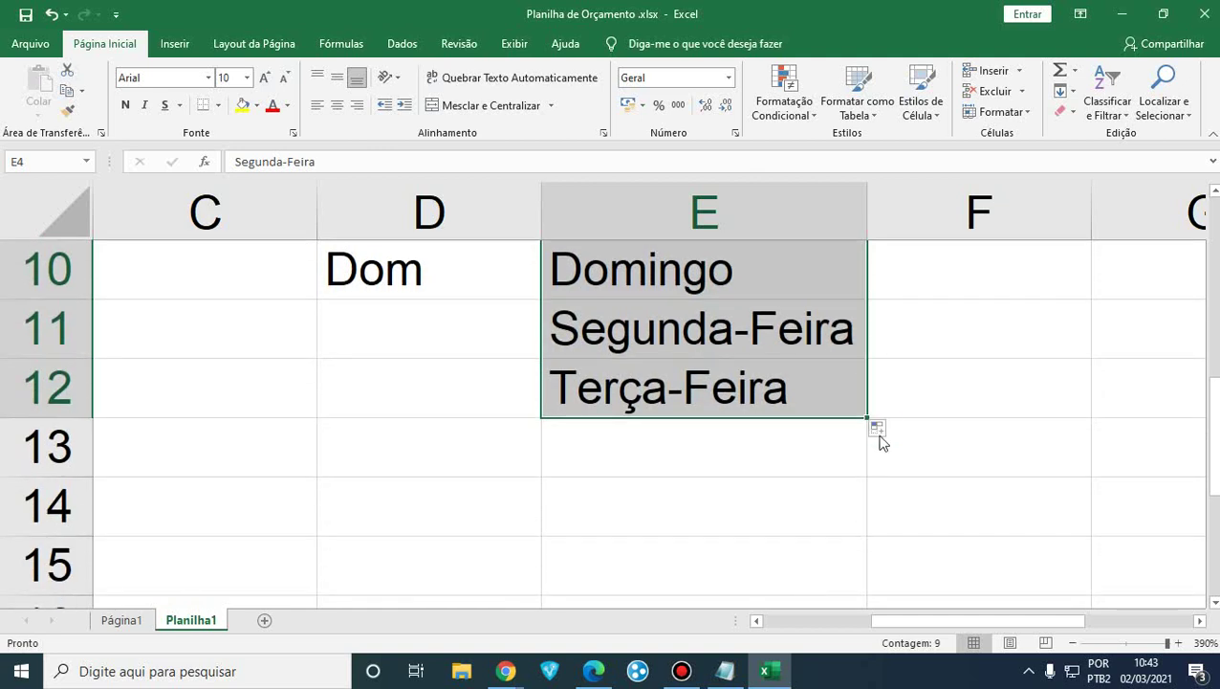
pyautogui.moveTo(867, 418); pyautogui.dragTo(809, 612)
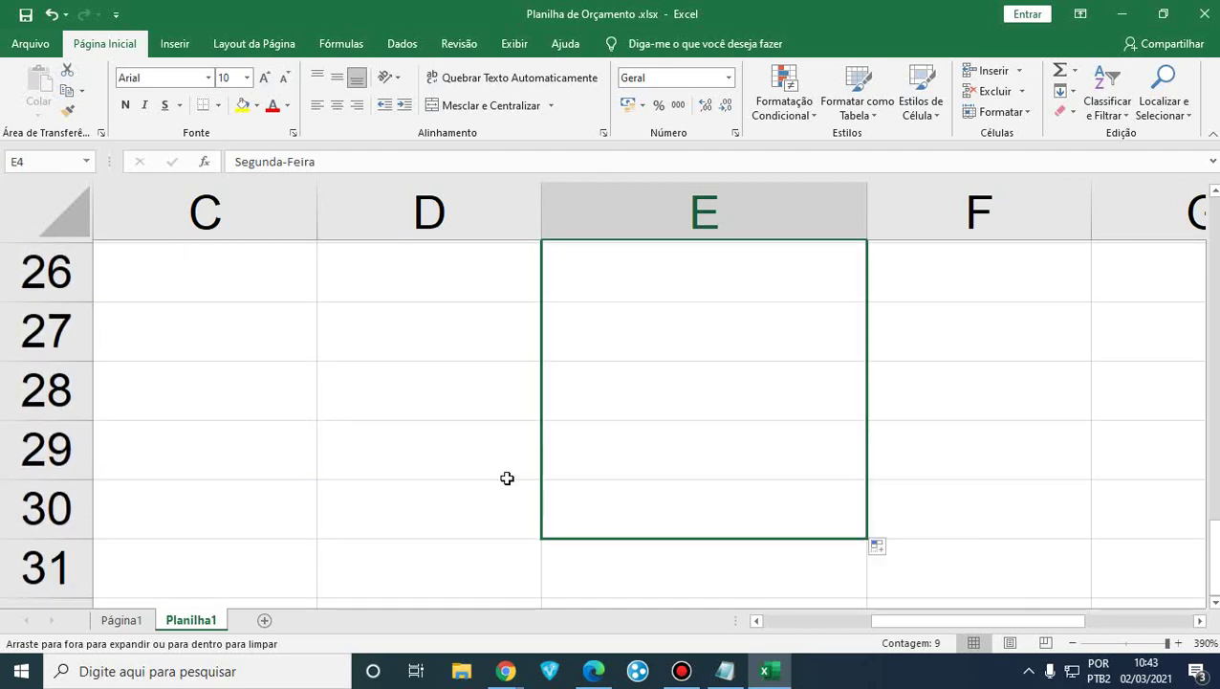
pyautogui.scroll(8, 507, 476)
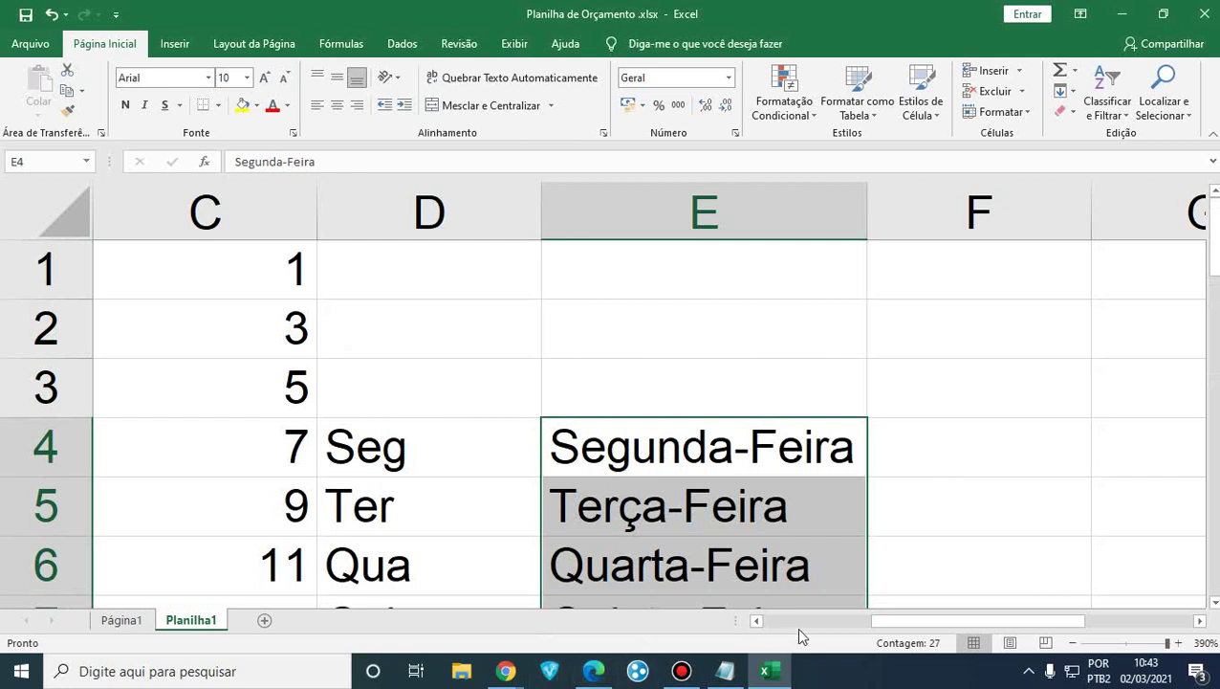
# Look over the month columns, check the Google Meet call in Chrome, and return to the Excel workbook.
pyautogui.moveTo(899, 619); pyautogui.dragTo(663, 633)
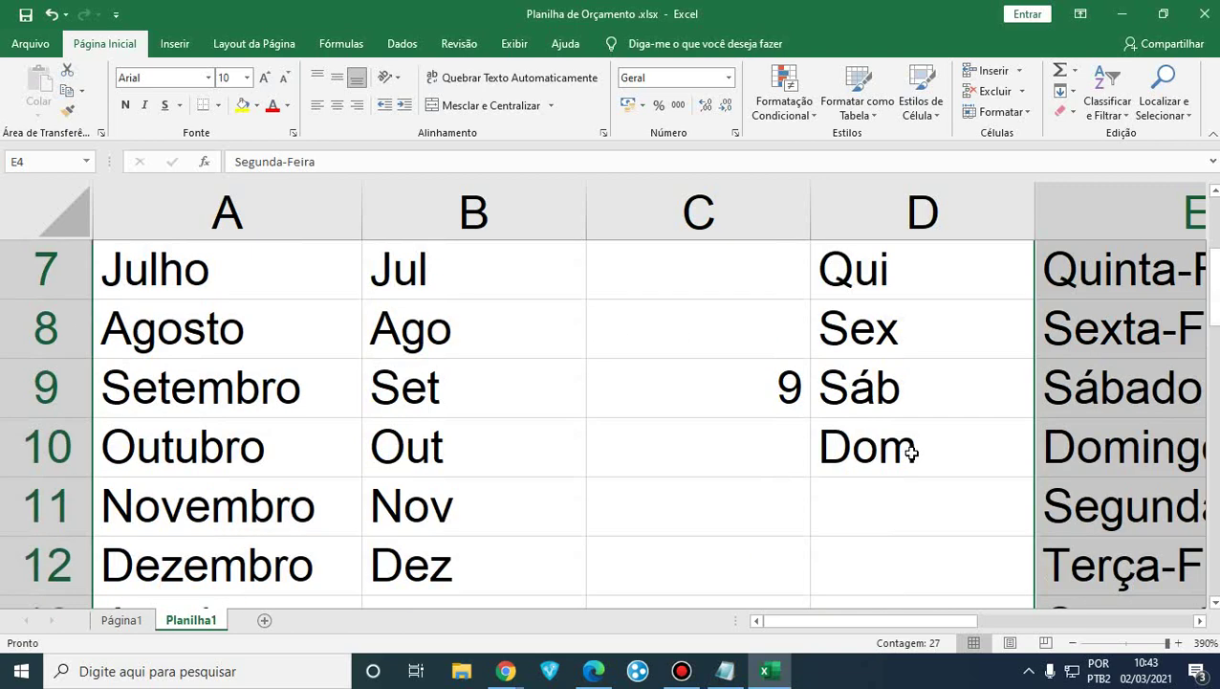
pyautogui.scroll(-2, 909, 452)
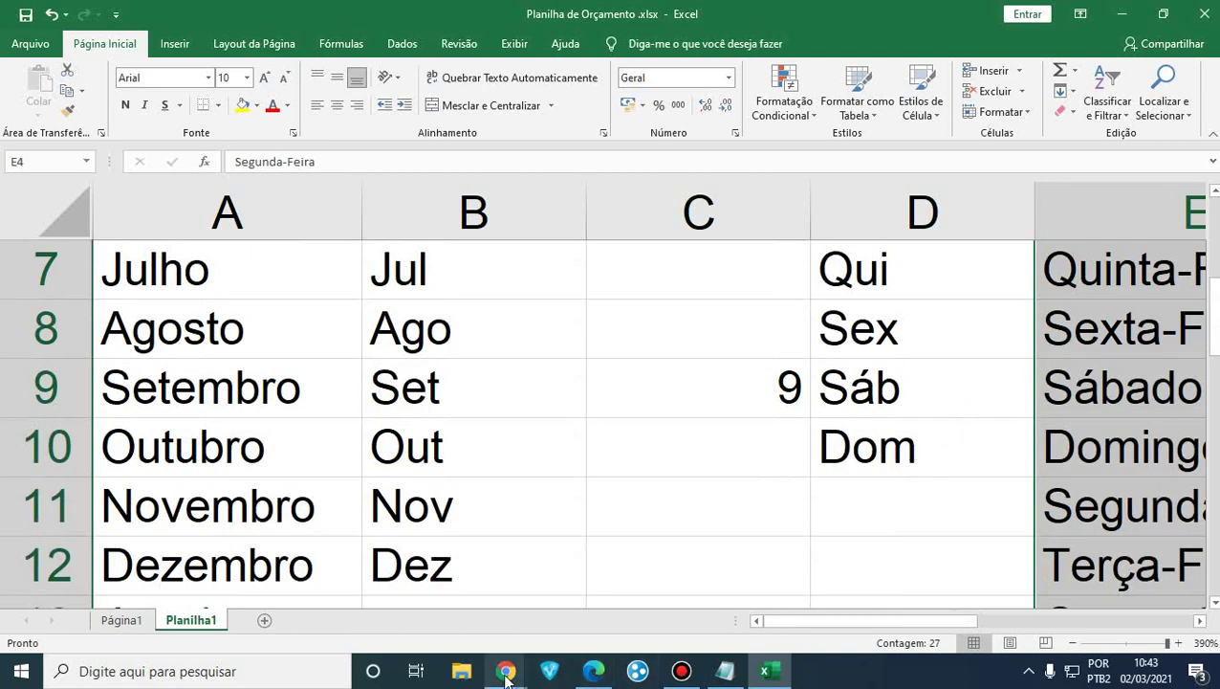
pyautogui.moveTo(507, 676)
pyautogui.click(451, 604)
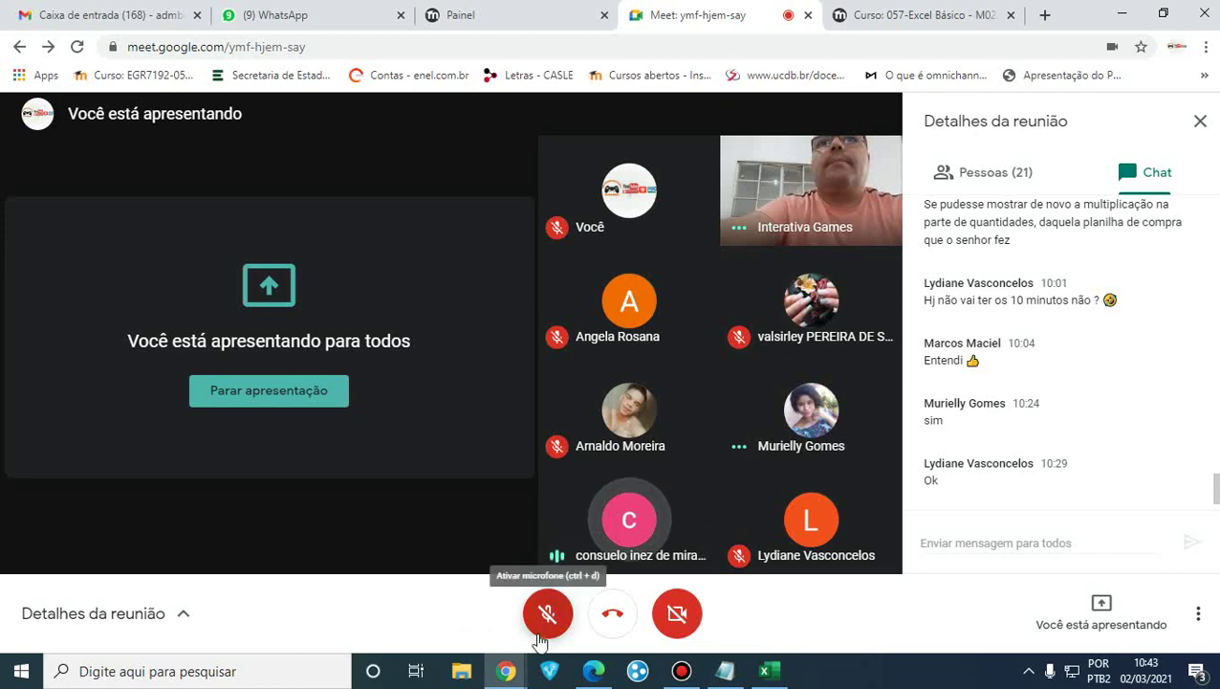
pyautogui.click(764, 671)
pyautogui.moveTo(790, 620); pyautogui.dragTo(894, 623)
pyautogui.scroll(2, 818, 545)
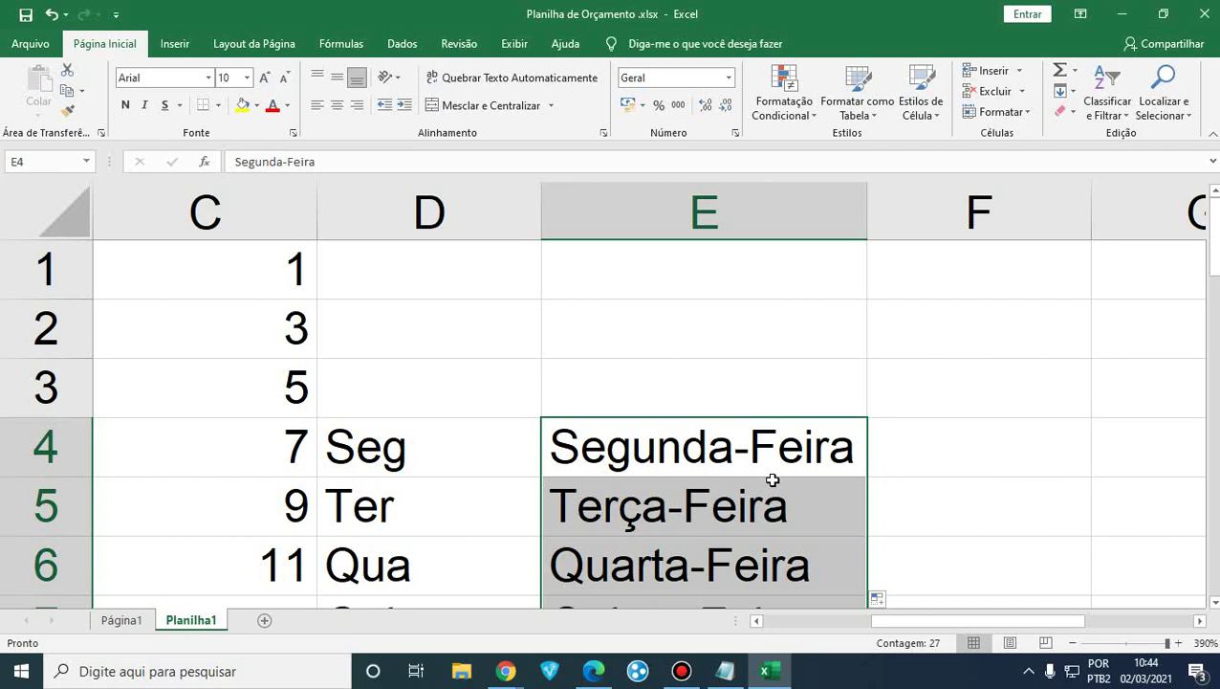
# Examine the short weekday names in column D cell by cell and compare them with the full names in column E.
pyautogui.scroll(-2, 474, 463)
pyautogui.scroll(1, 457, 408)
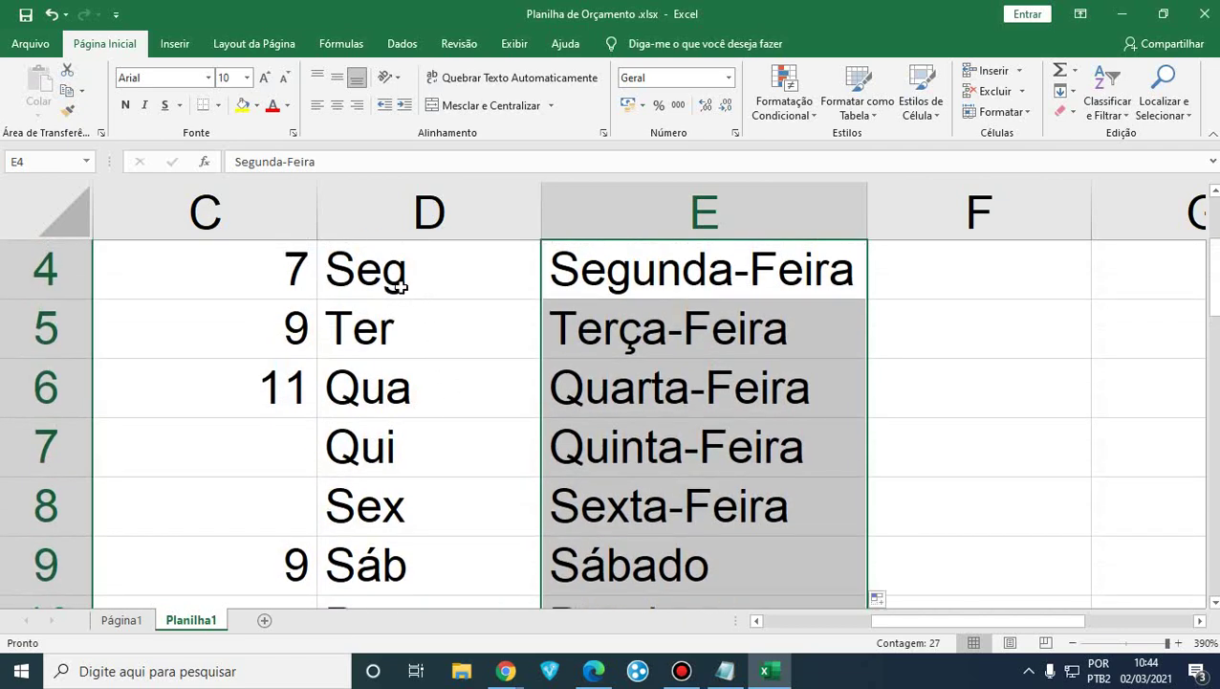
pyautogui.click(400, 286)
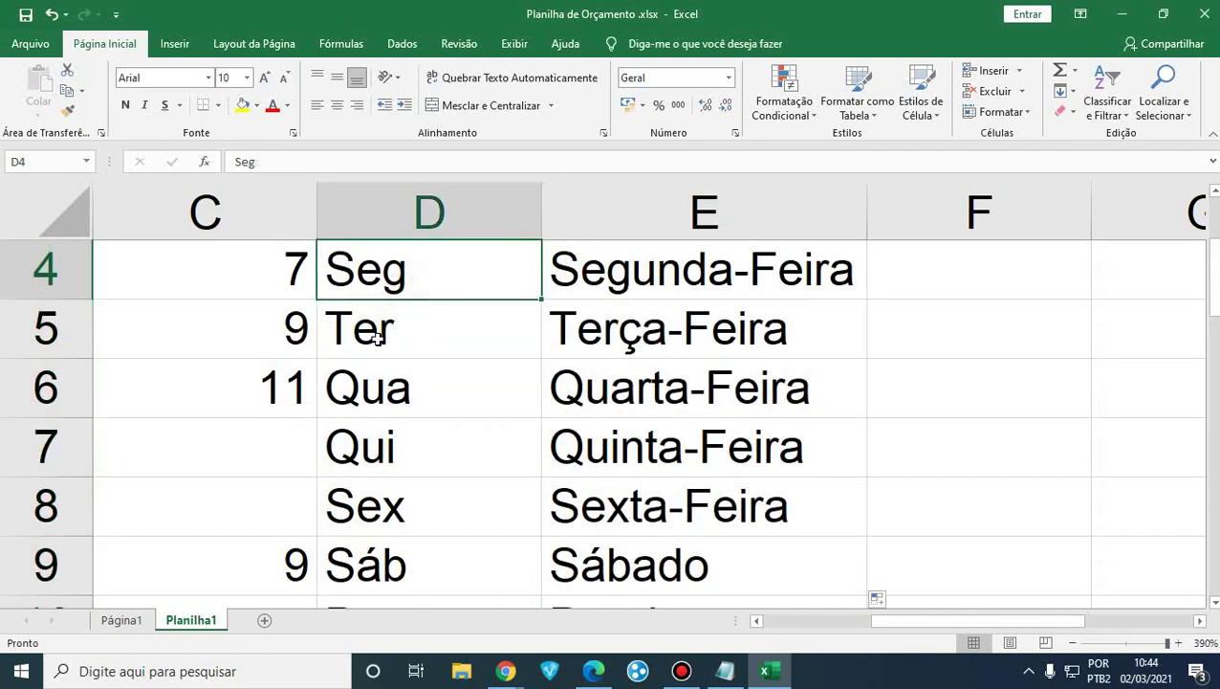
pyautogui.click(379, 335)
pyautogui.click(389, 396)
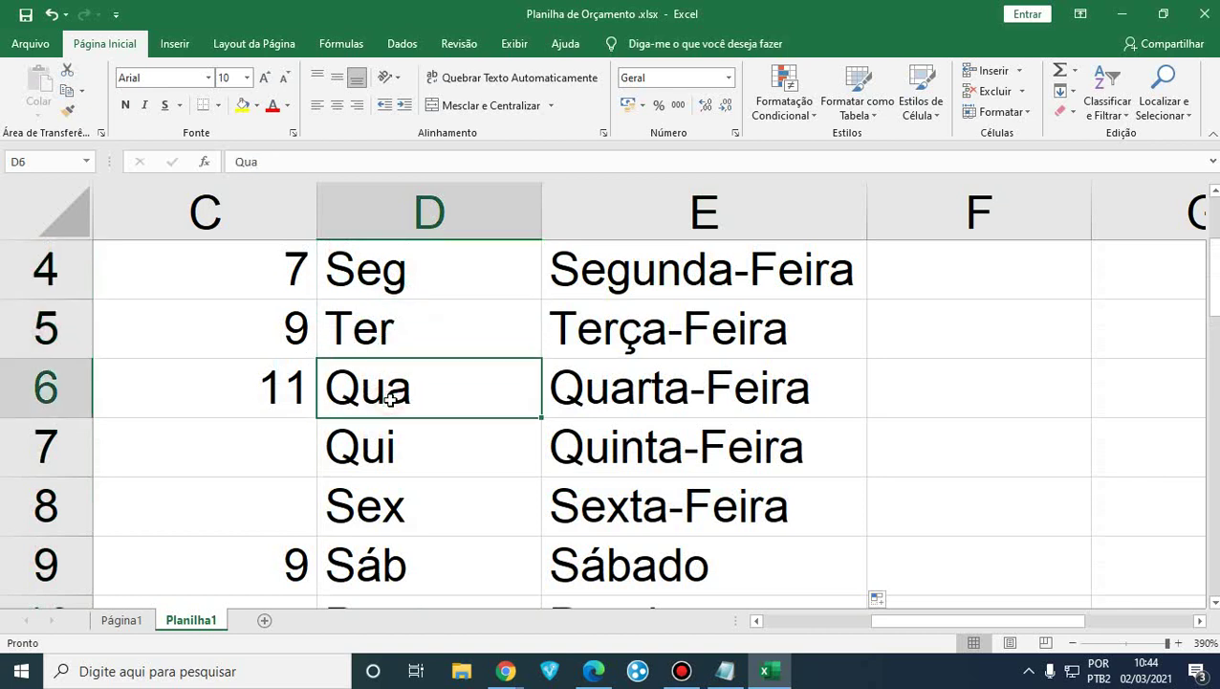
pyautogui.click(398, 463)
pyautogui.click(395, 508)
pyautogui.click(371, 581)
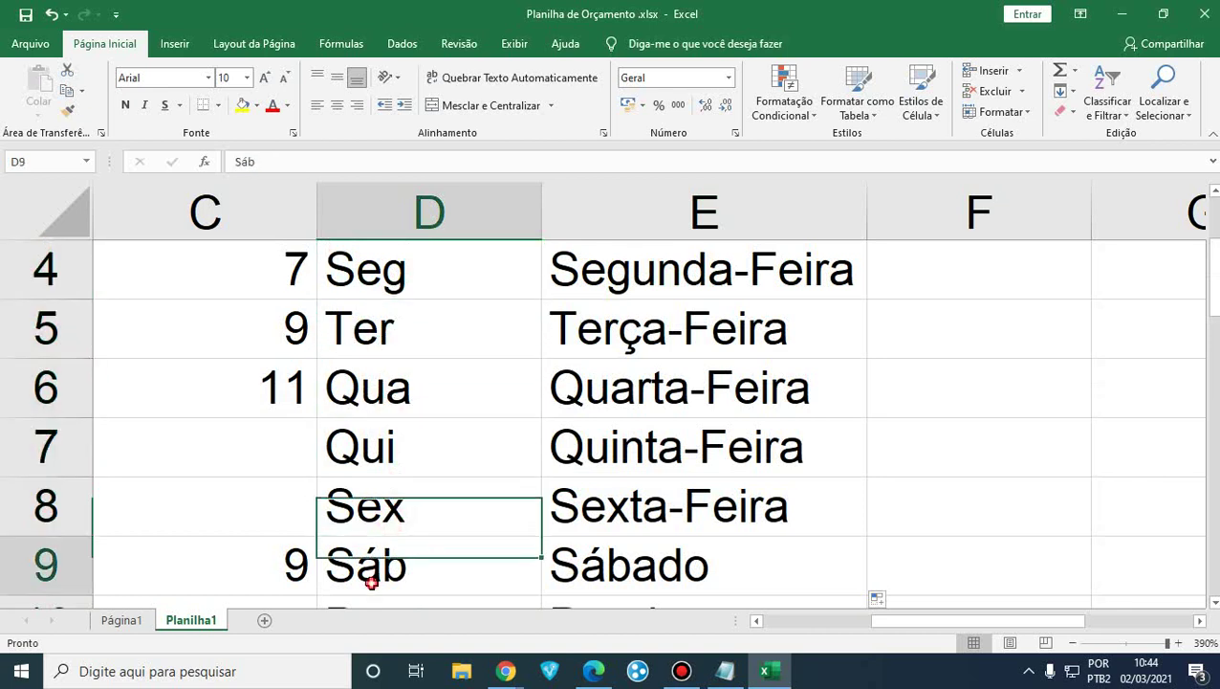
pyautogui.scroll(-2, 377, 569)
pyautogui.scroll(1, 397, 421)
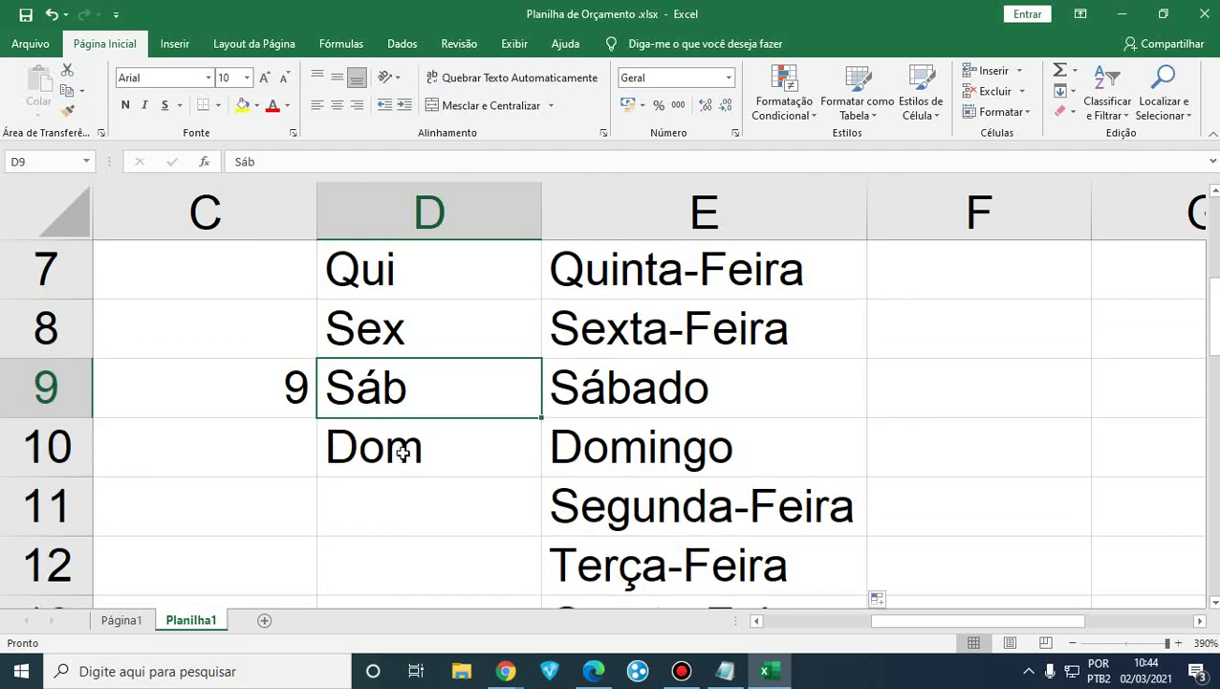
pyautogui.scroll(2, 403, 459)
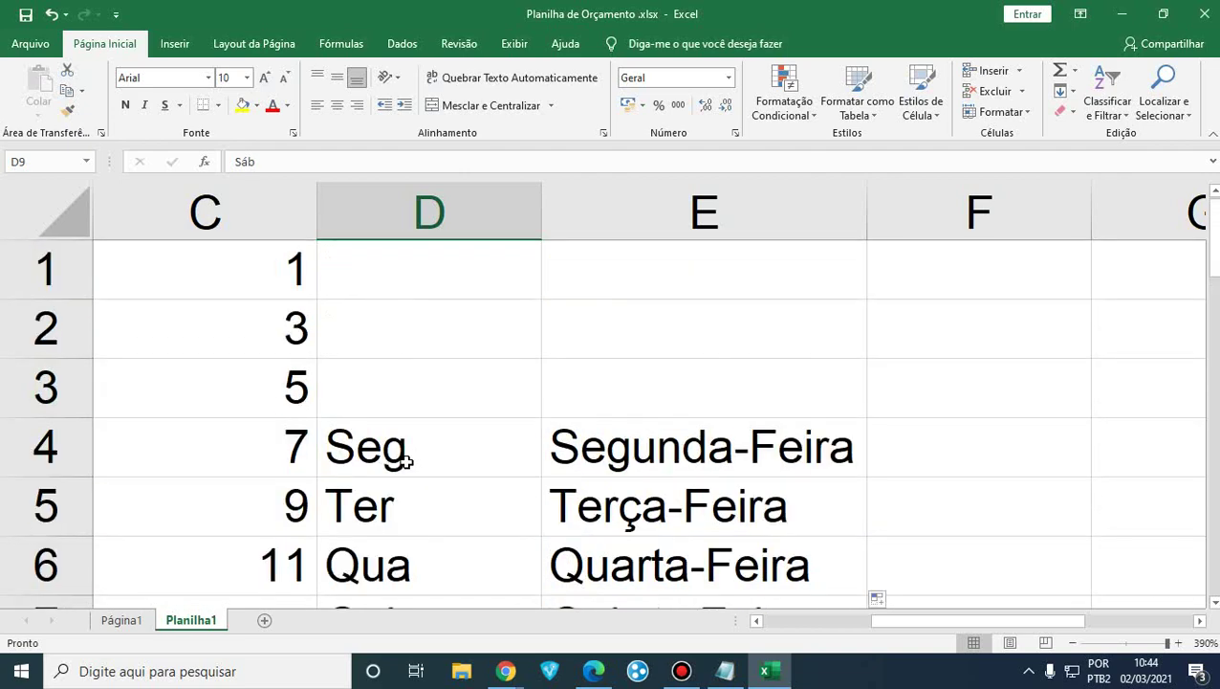
pyautogui.click(476, 447)
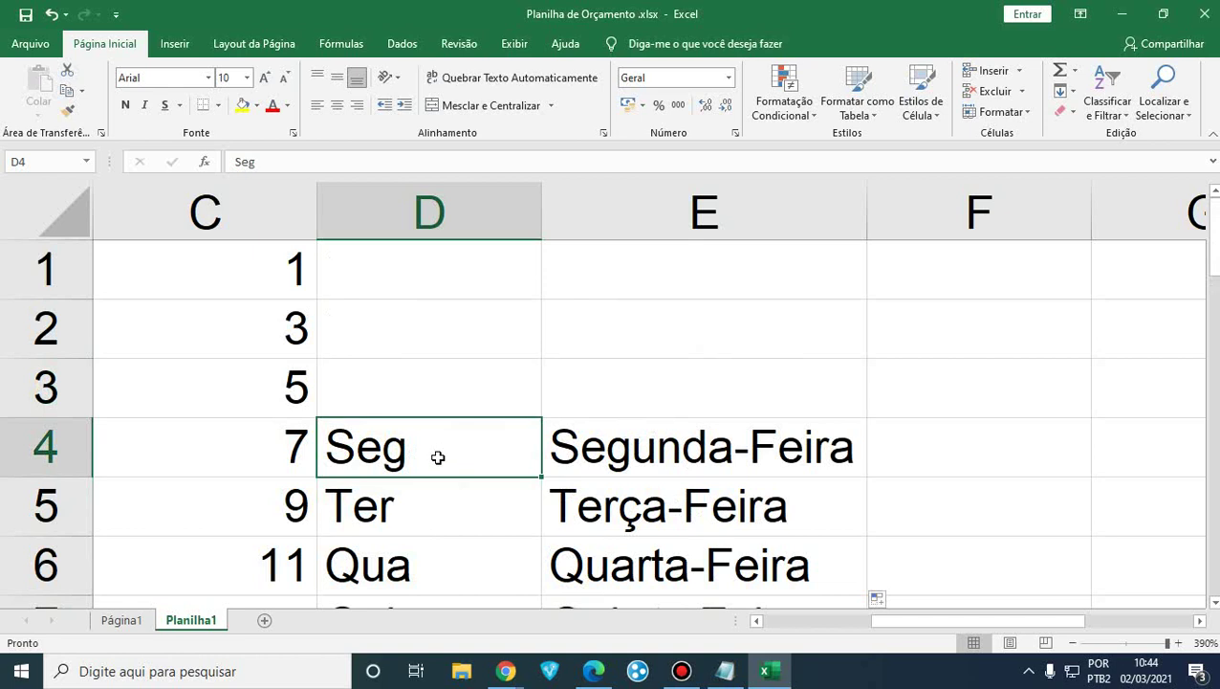
pyautogui.click(678, 457)
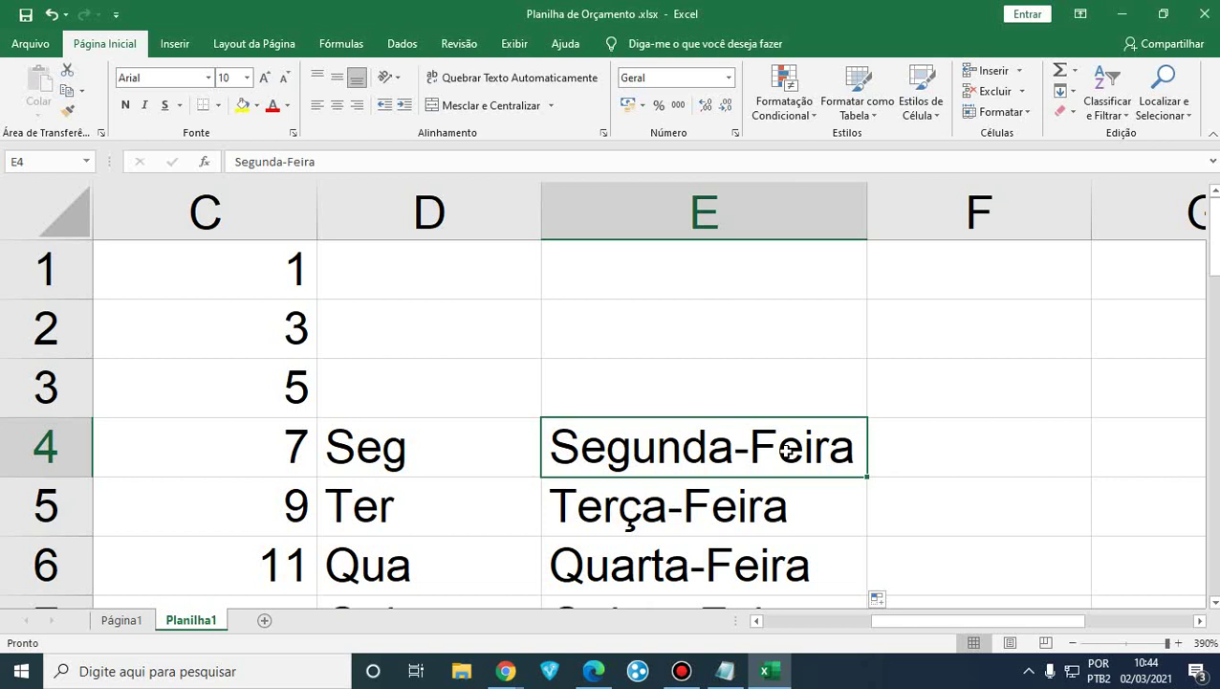
pyautogui.scroll(-1, 787, 452)
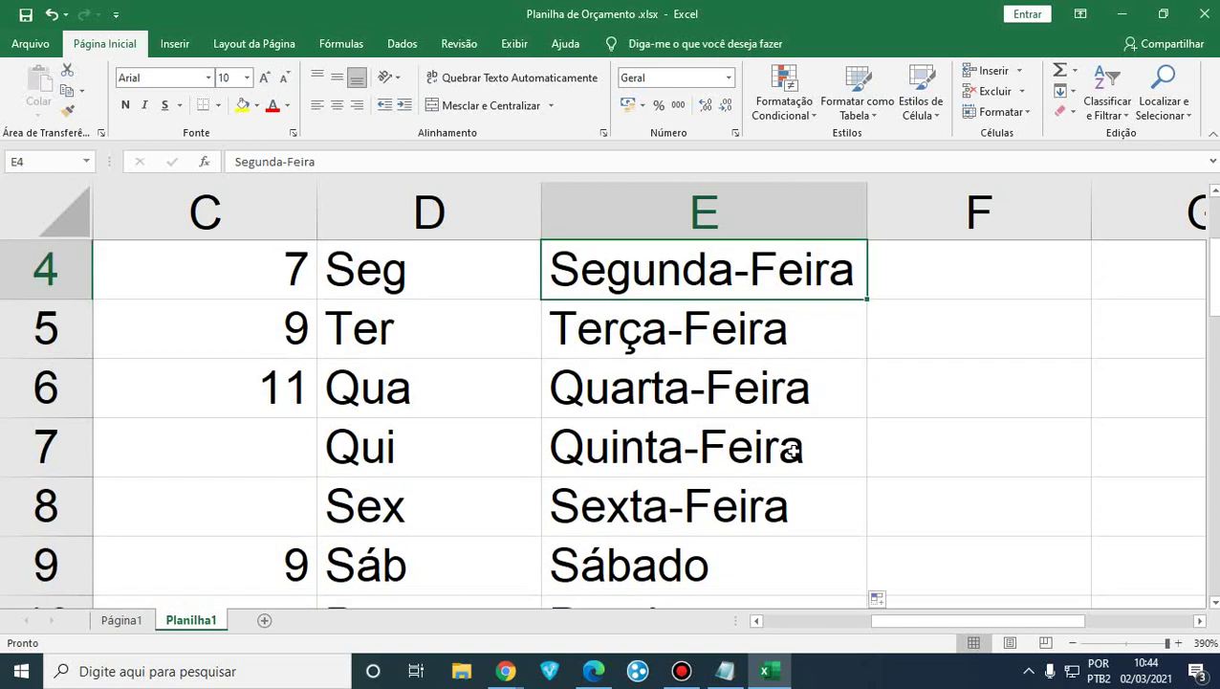
# Enter Sábado in cell F4 and Domingo in cell F5.
pyautogui.click(943, 275)
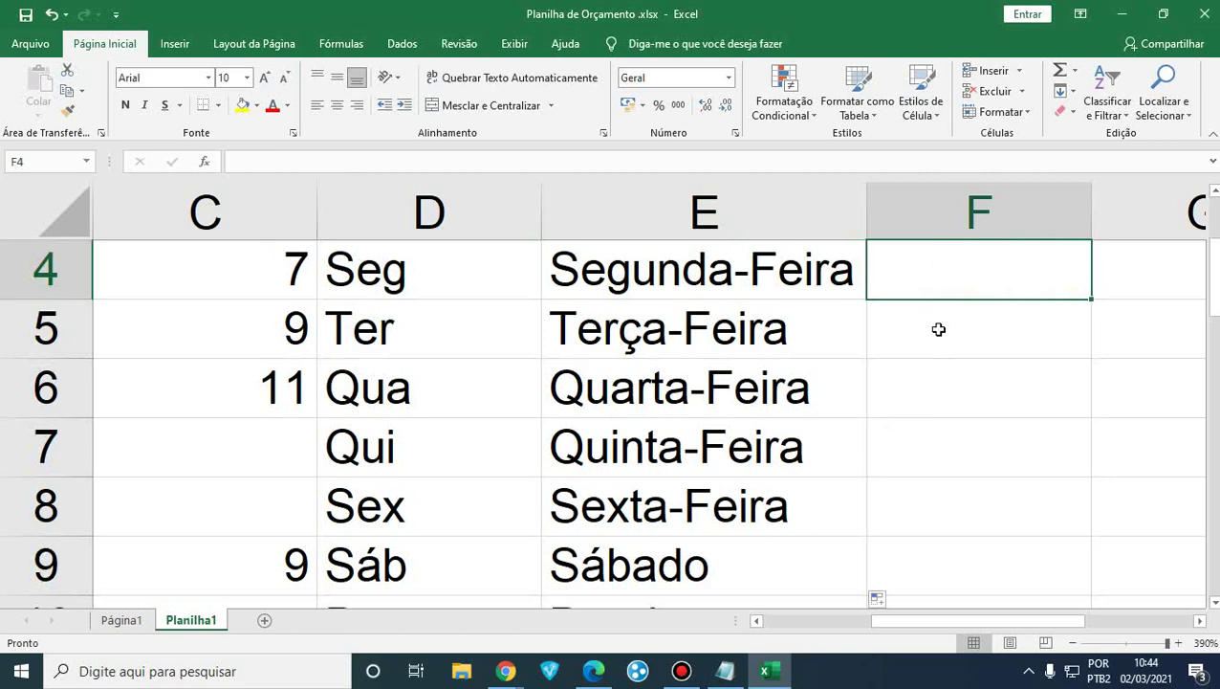
pyautogui.scroll(1, 940, 335)
pyautogui.scroll(-3, 940, 335)
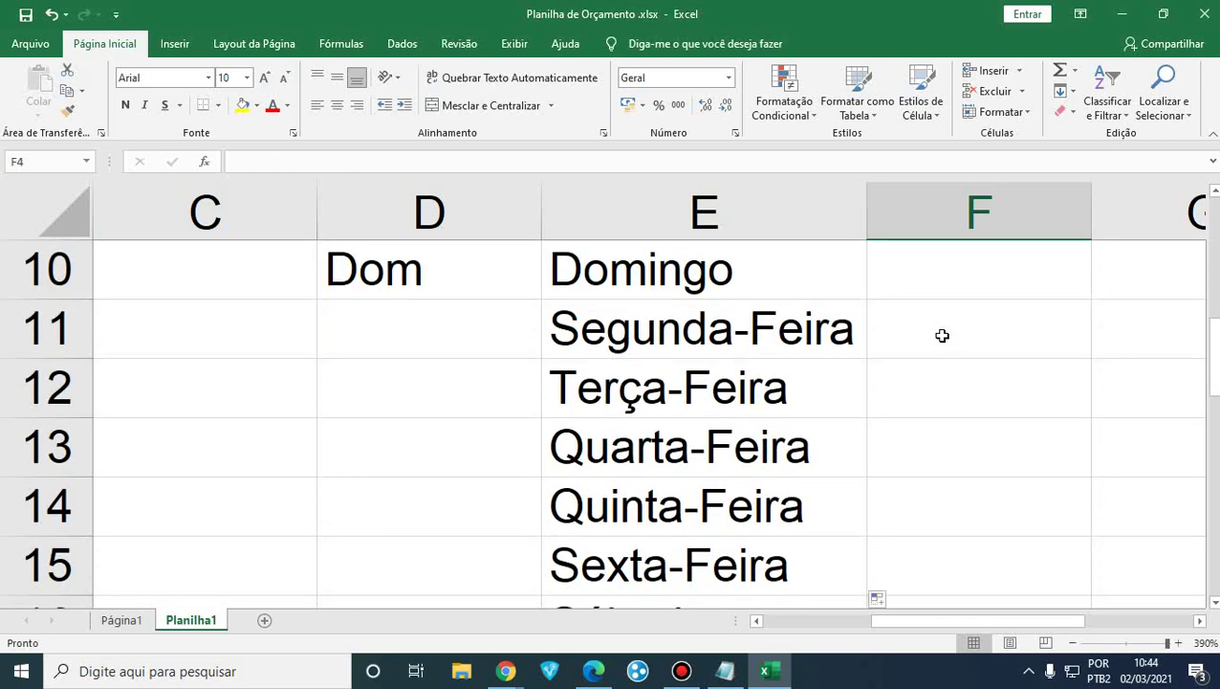
pyautogui.scroll(3, 945, 331)
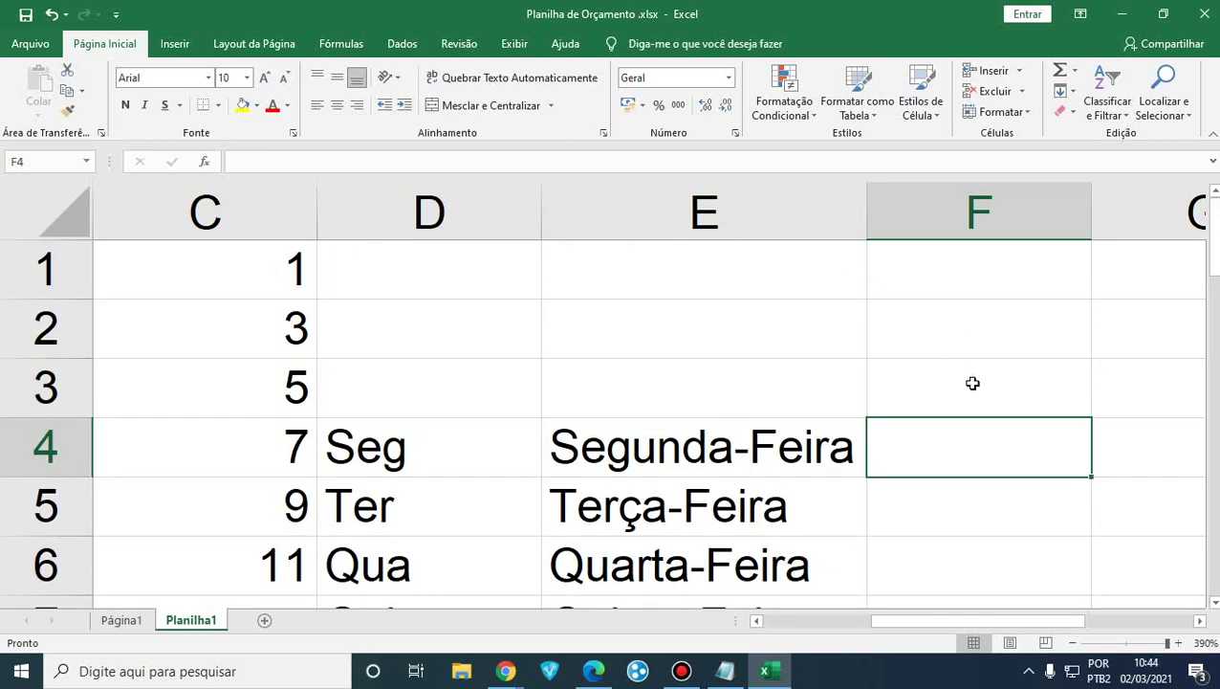
pyautogui.write('Sábado')
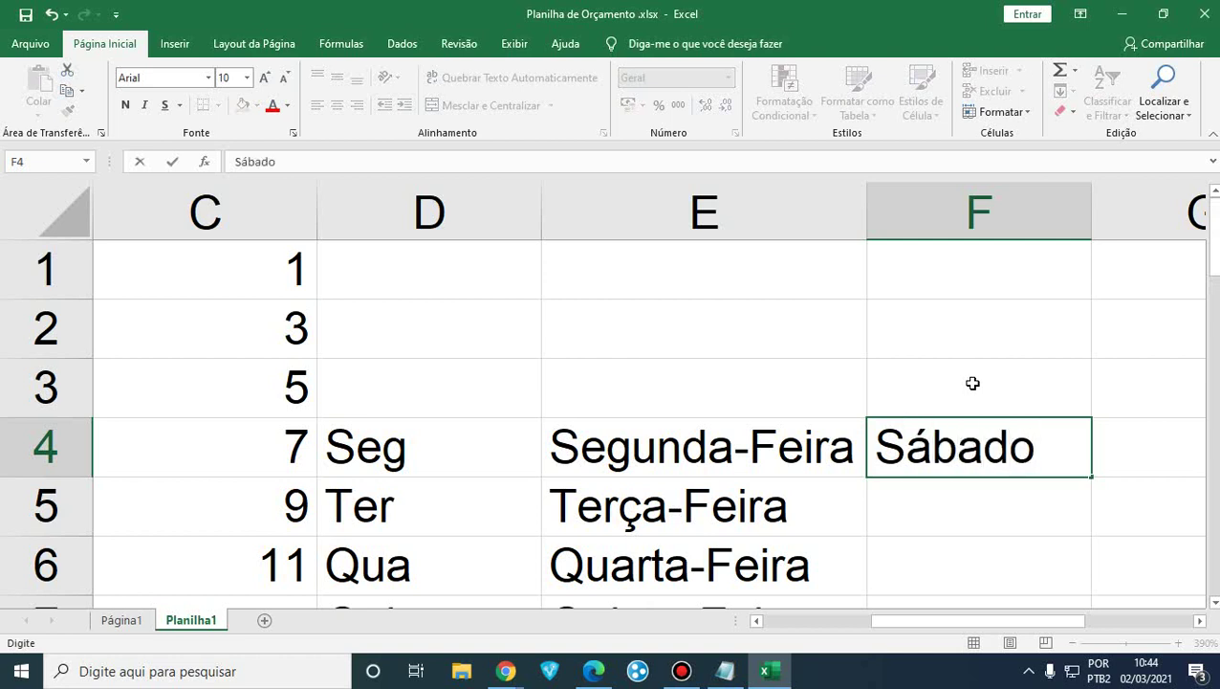
pyautogui.press('Return')
pyautogui.write('Domin')
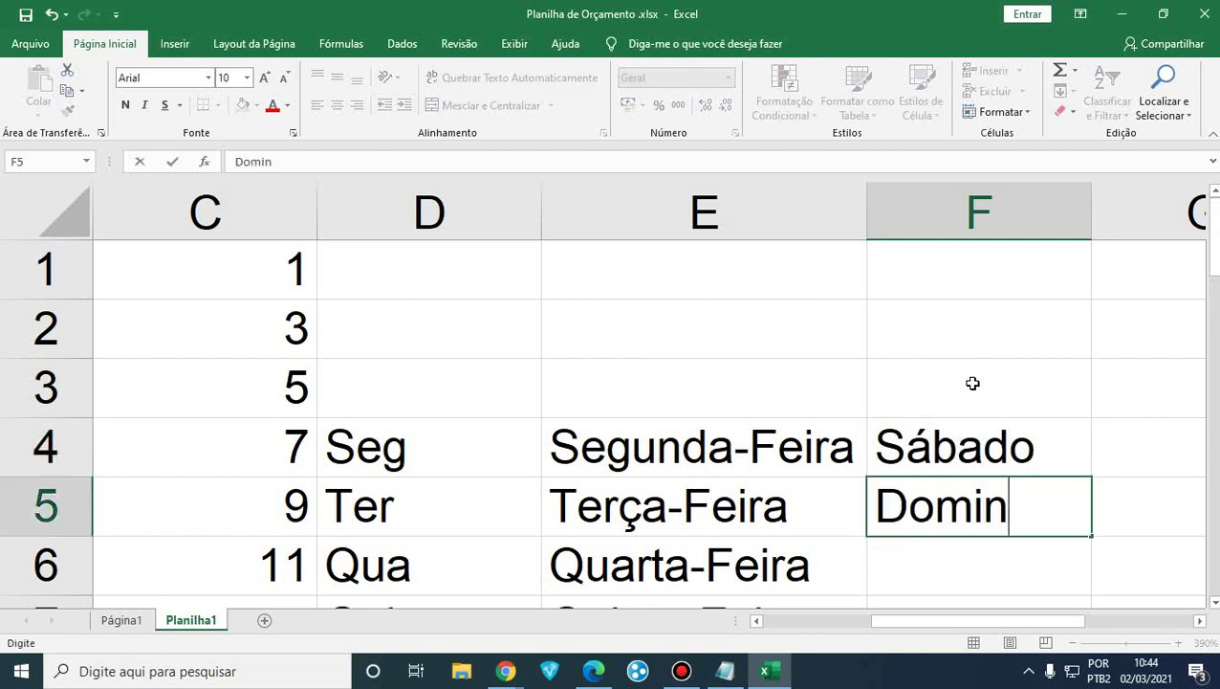
pyautogui.write('go')
pyautogui.press('Return')
# Fill the weekday sequence from F4:F5 down to F9 with the fill handle.
pyautogui.press('Up')
pyautogui.press('Up')
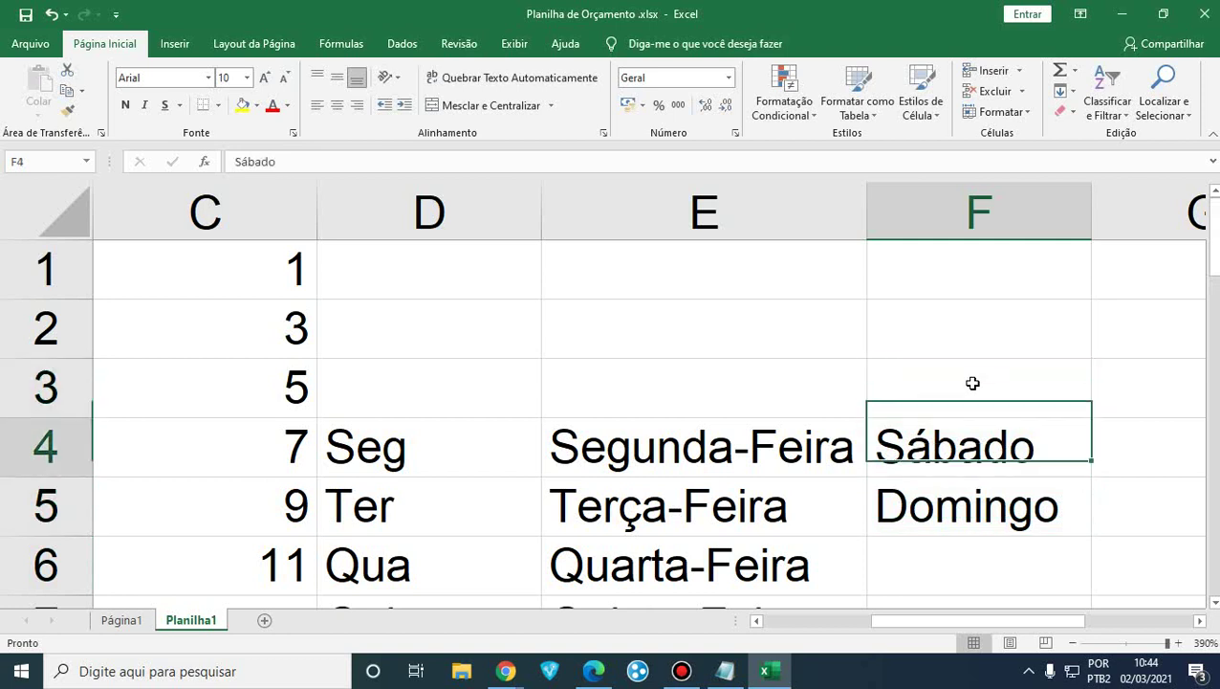
pyautogui.hotkey('shift', 'Down')
pyautogui.scroll(-1, 1100, 387)
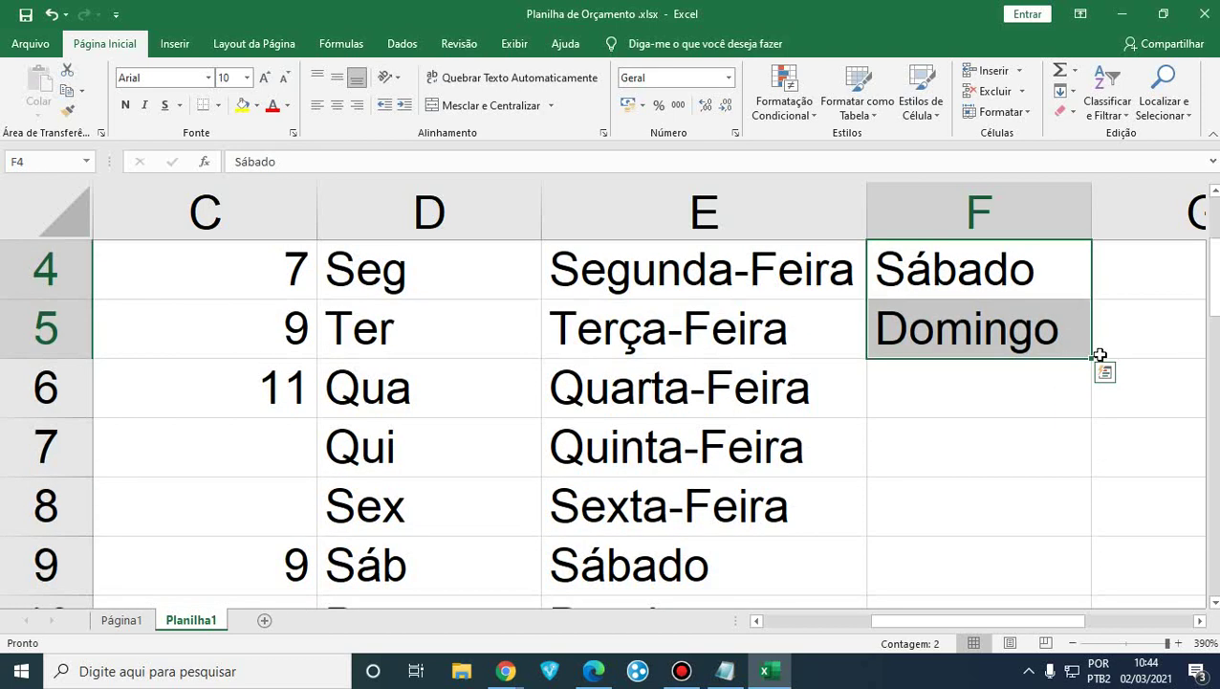
pyautogui.moveTo(1094, 358); pyautogui.dragTo(1038, 569)
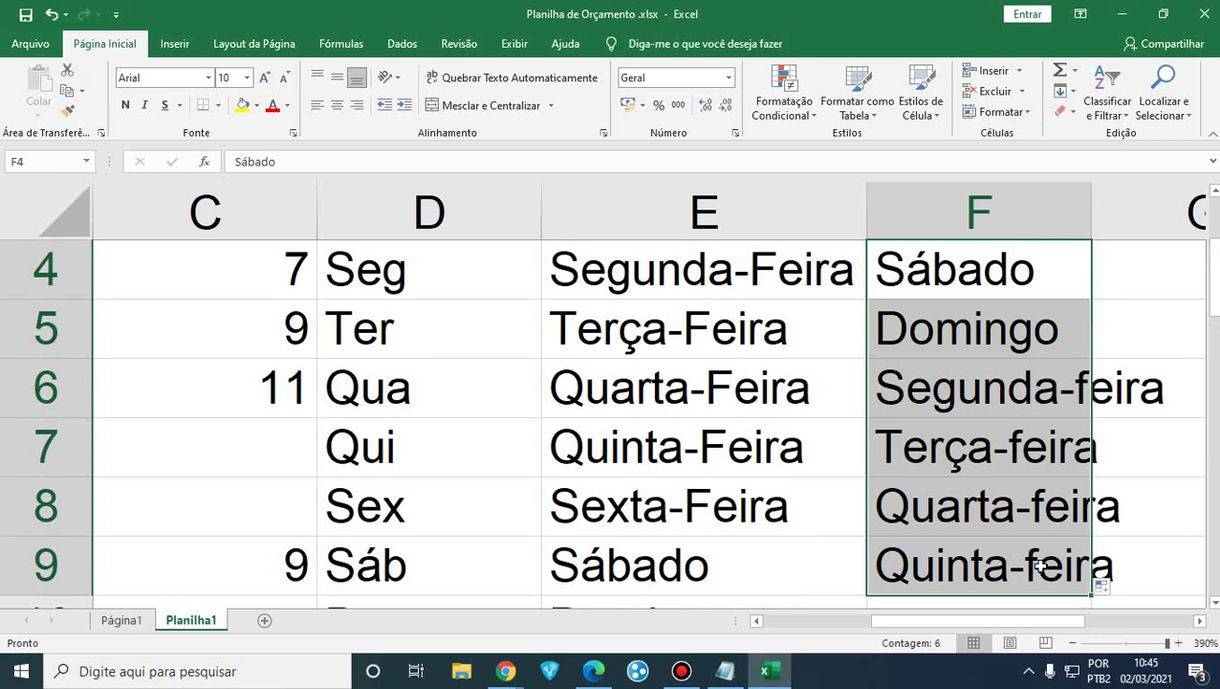
# Examine the filled weekday sequence in F4:F9, comparing it with the weekday names in columns D and E.
pyautogui.click(1033, 446)
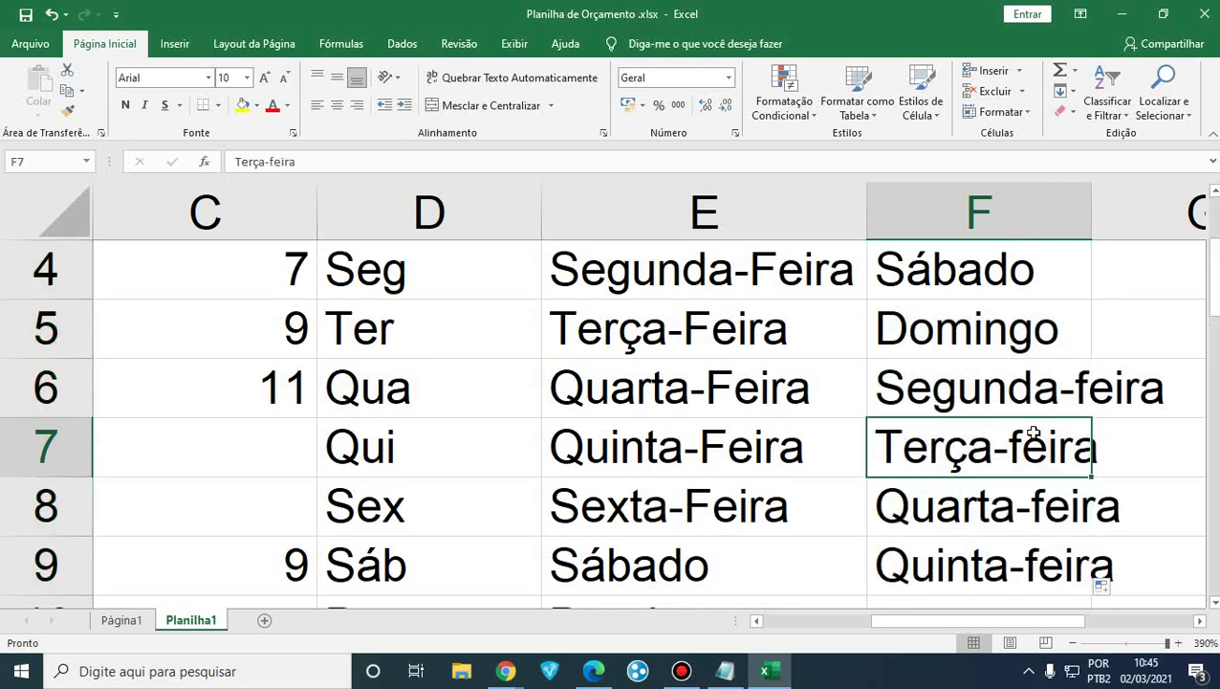
pyautogui.scroll(-1, 1035, 432)
pyautogui.scroll(2, 1035, 433)
pyautogui.scroll(-1, 1034, 432)
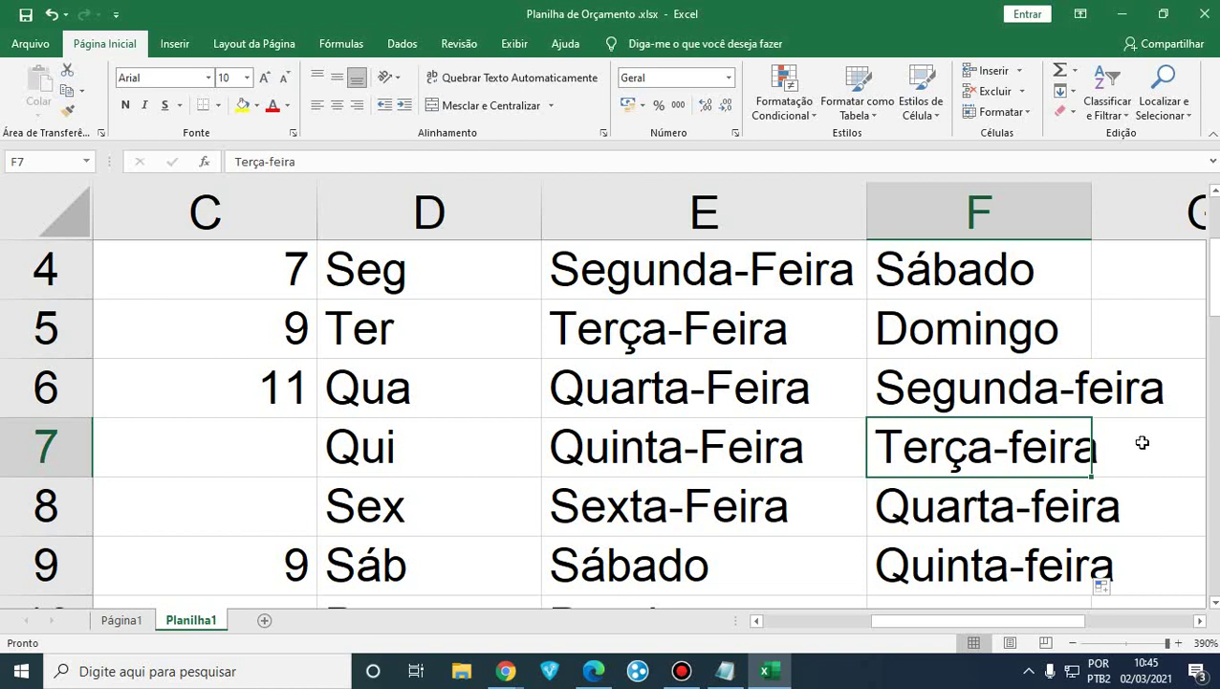
pyautogui.click(1031, 339)
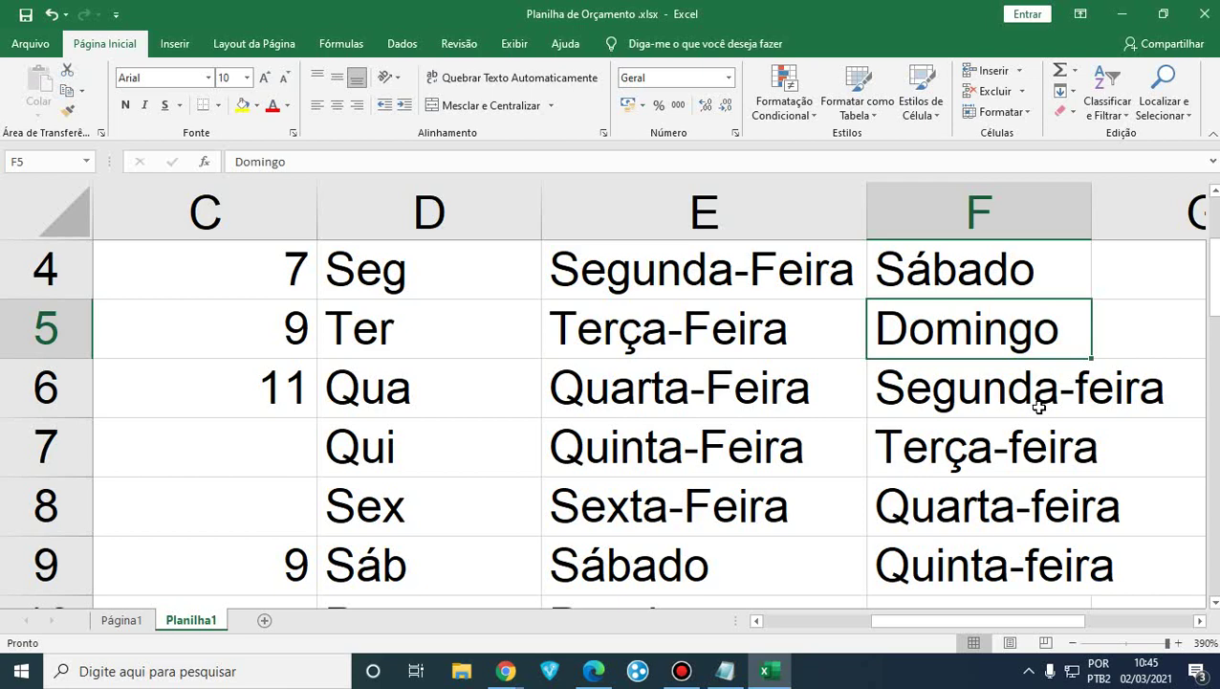
pyautogui.scroll(1, 1039, 408)
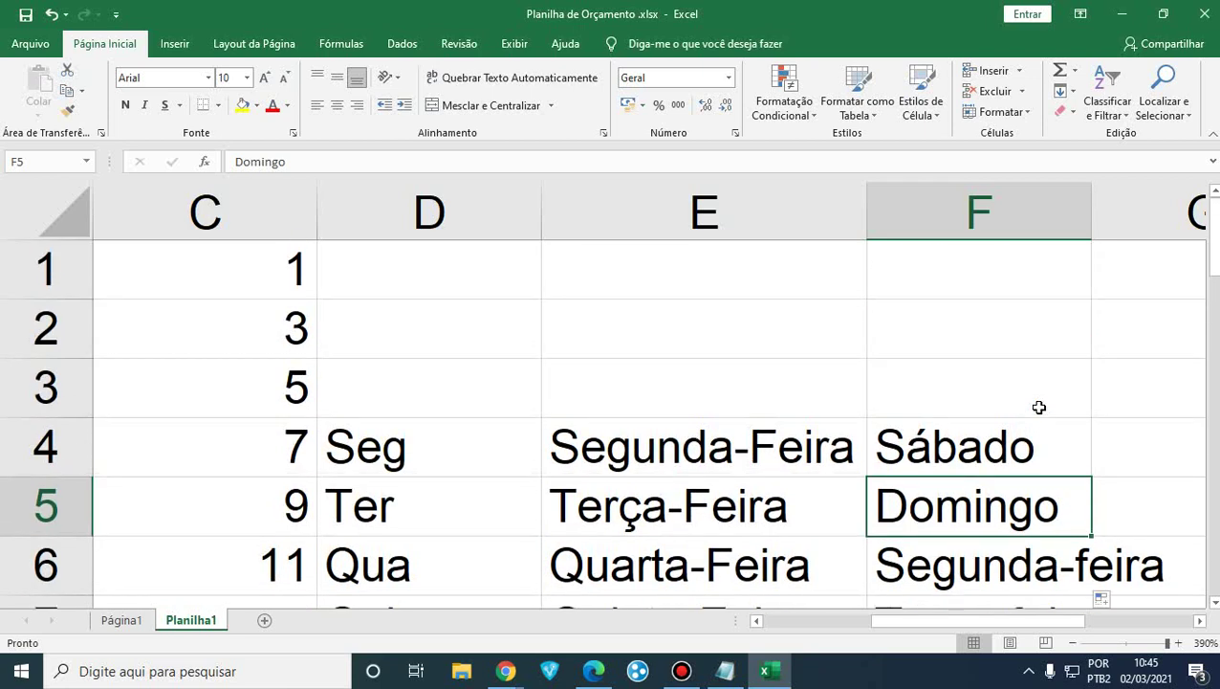
pyautogui.scroll(-2, 1038, 408)
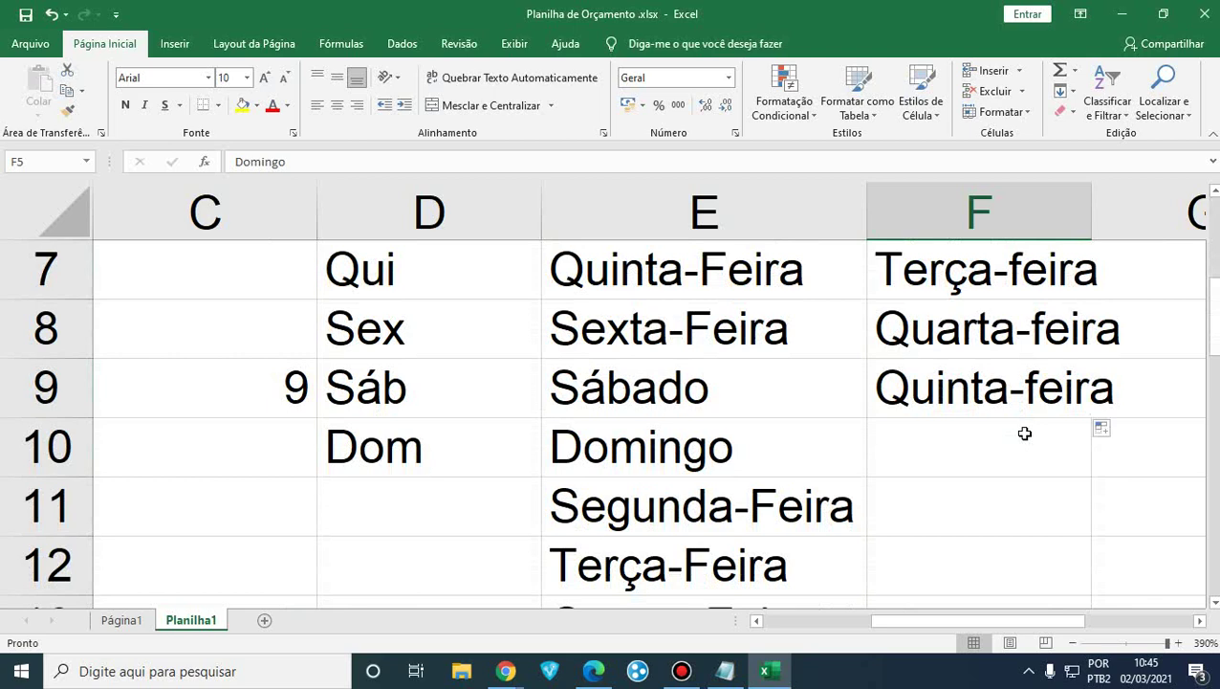
pyautogui.scroll(2, 1024, 433)
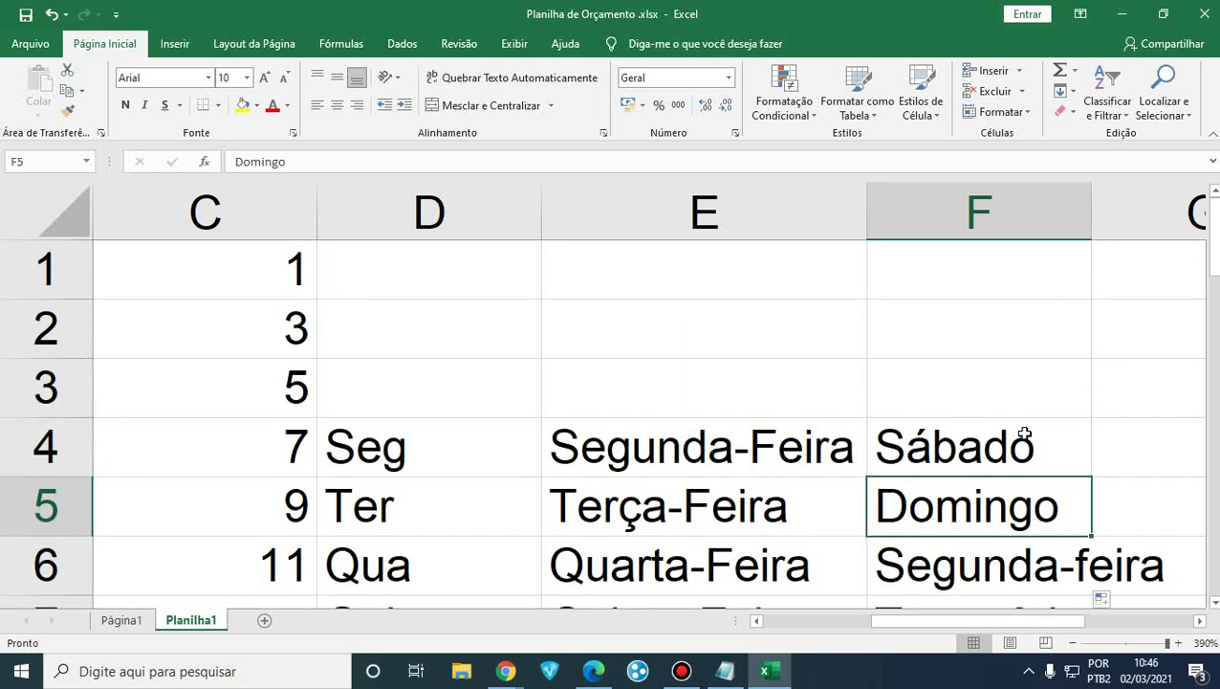
pyautogui.scroll(-1, 1008, 417)
pyautogui.click(1004, 422)
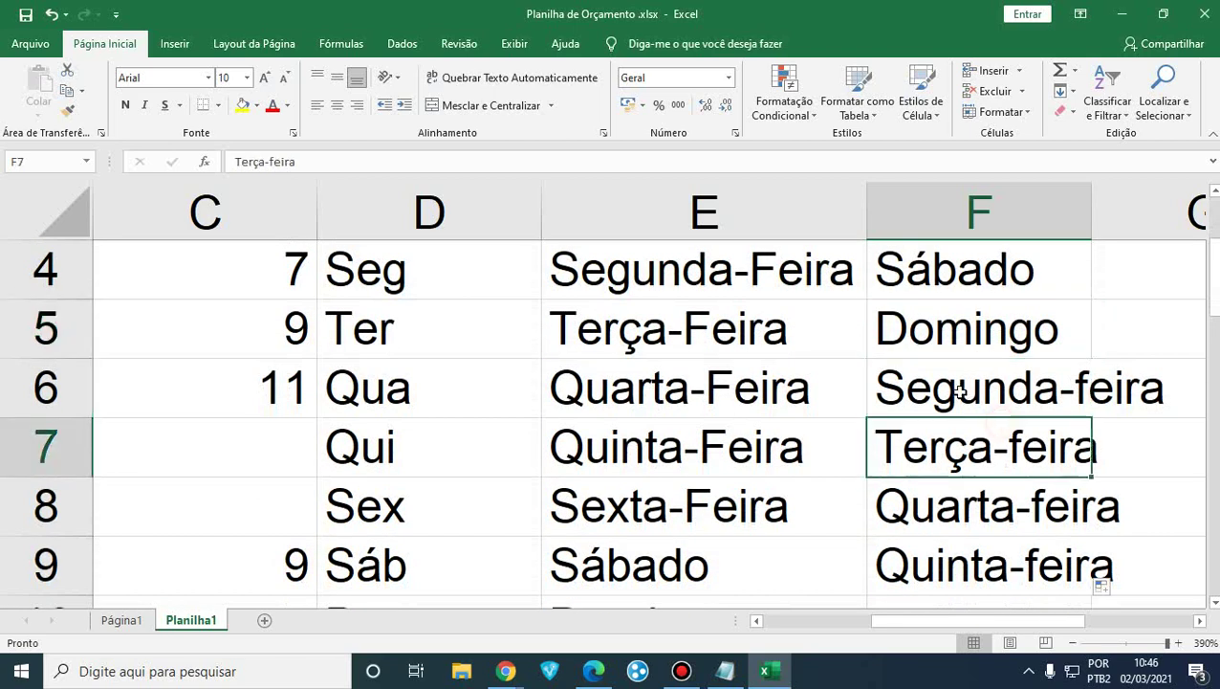
# Clear the filled weekday names from F6:F9, keeping the Sábado and Domingo entries.
pyautogui.moveTo(960, 387)
pyautogui.mouseDown()
pyautogui.moveTo(956, 591)
pyautogui.moveTo(959, 409)
pyautogui.mouseUp()
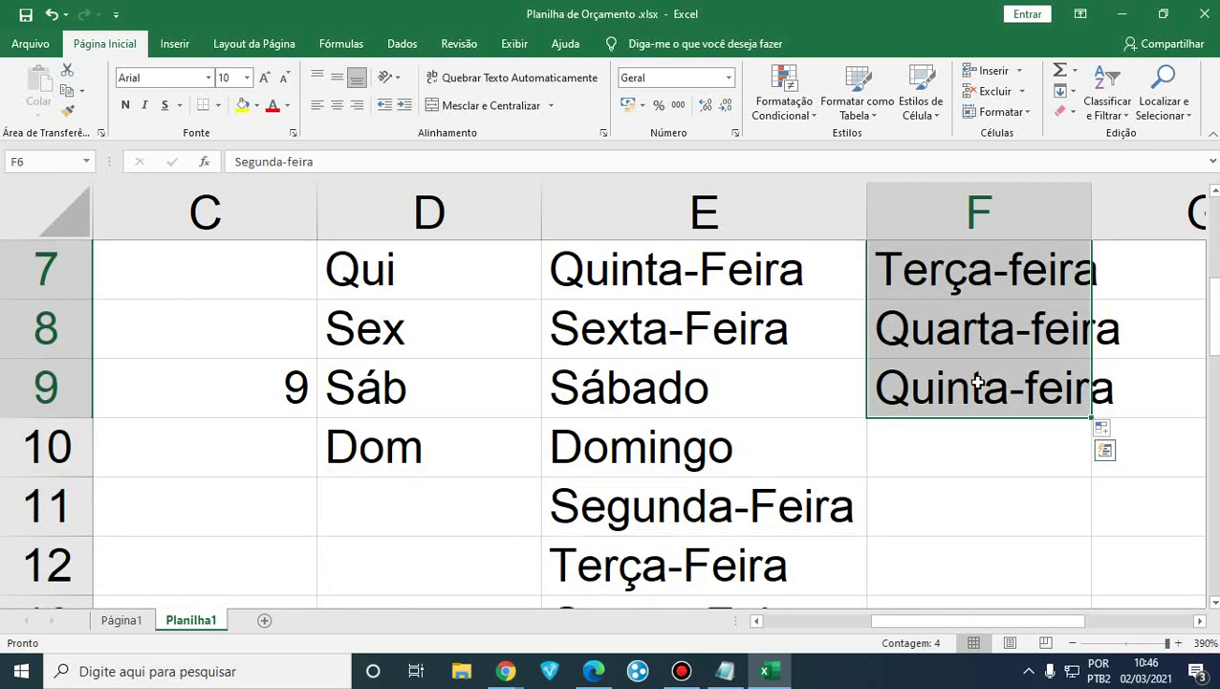
pyautogui.press('Delete')
pyautogui.click(973, 481)
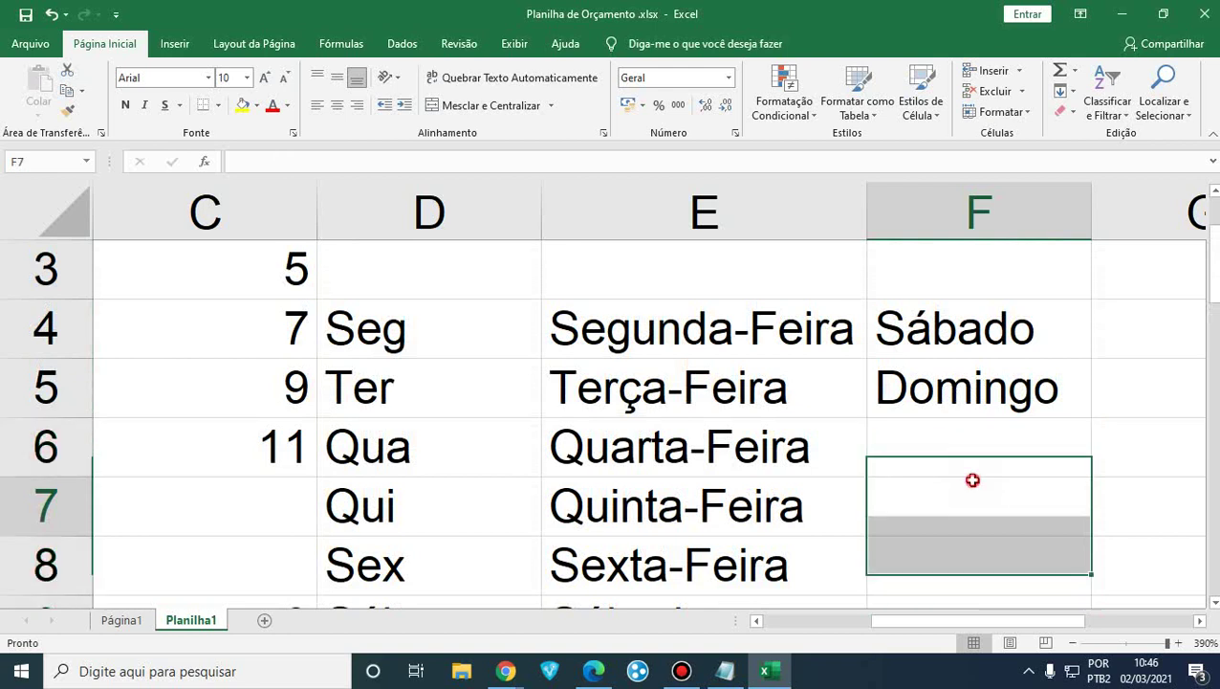
pyautogui.click(947, 441)
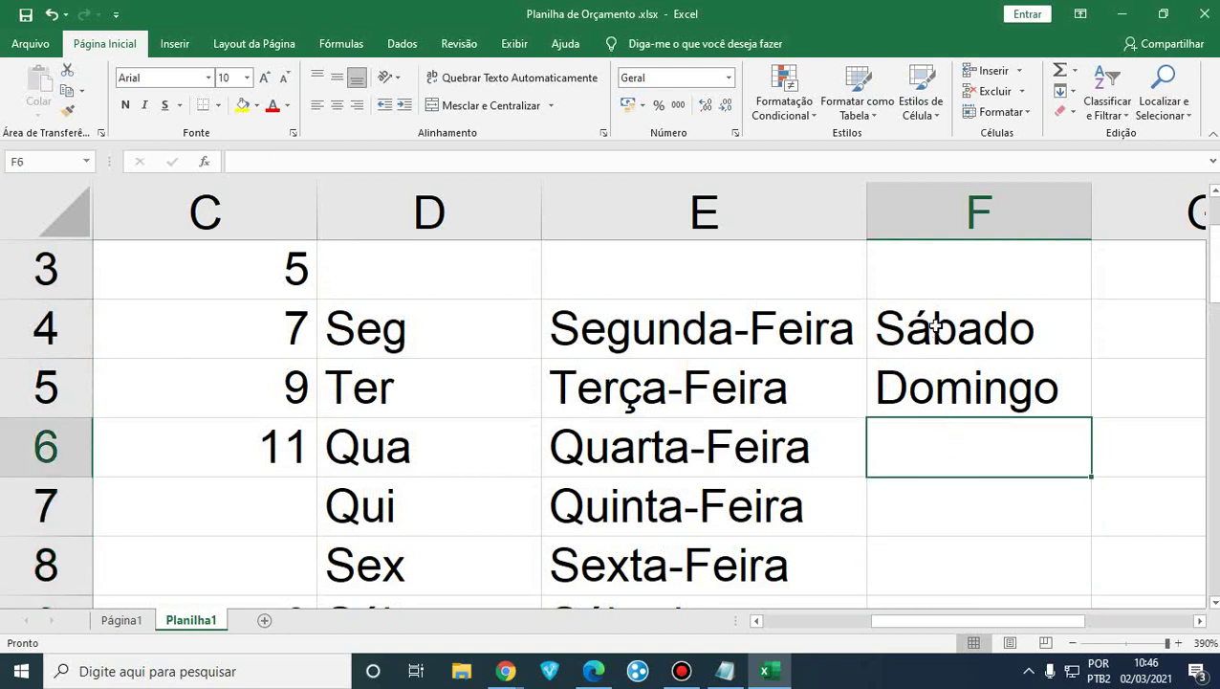
# Clear the weekday names Sábado and Domingo from cells F4:F5 on the Planilha1 sheet.
pyautogui.moveTo(933, 325); pyautogui.dragTo(937, 394)
pyautogui.press('Delete')
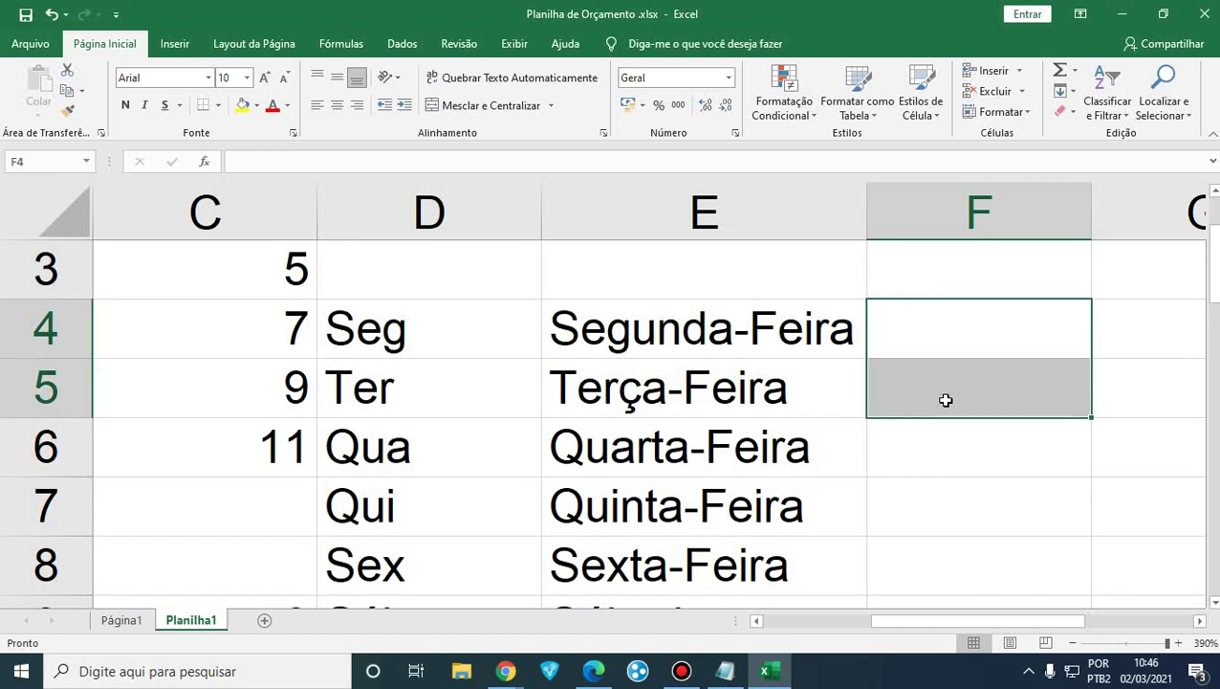
pyautogui.click(948, 437)
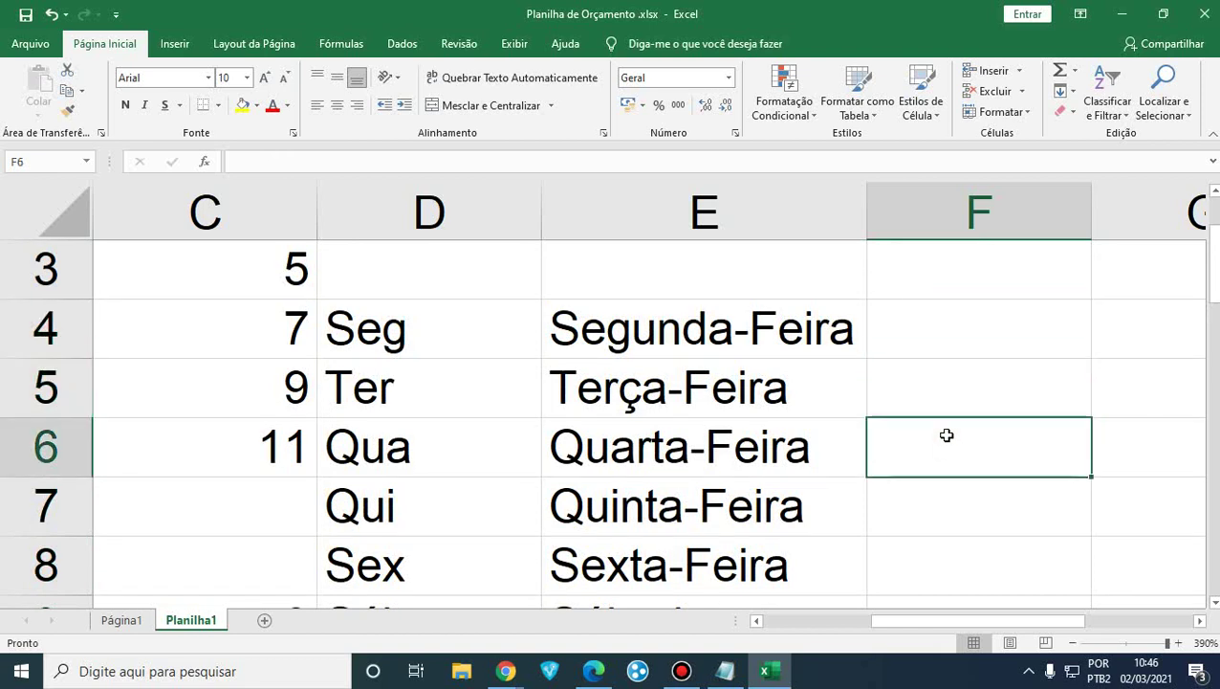
pyautogui.scroll(1, 577, 398)
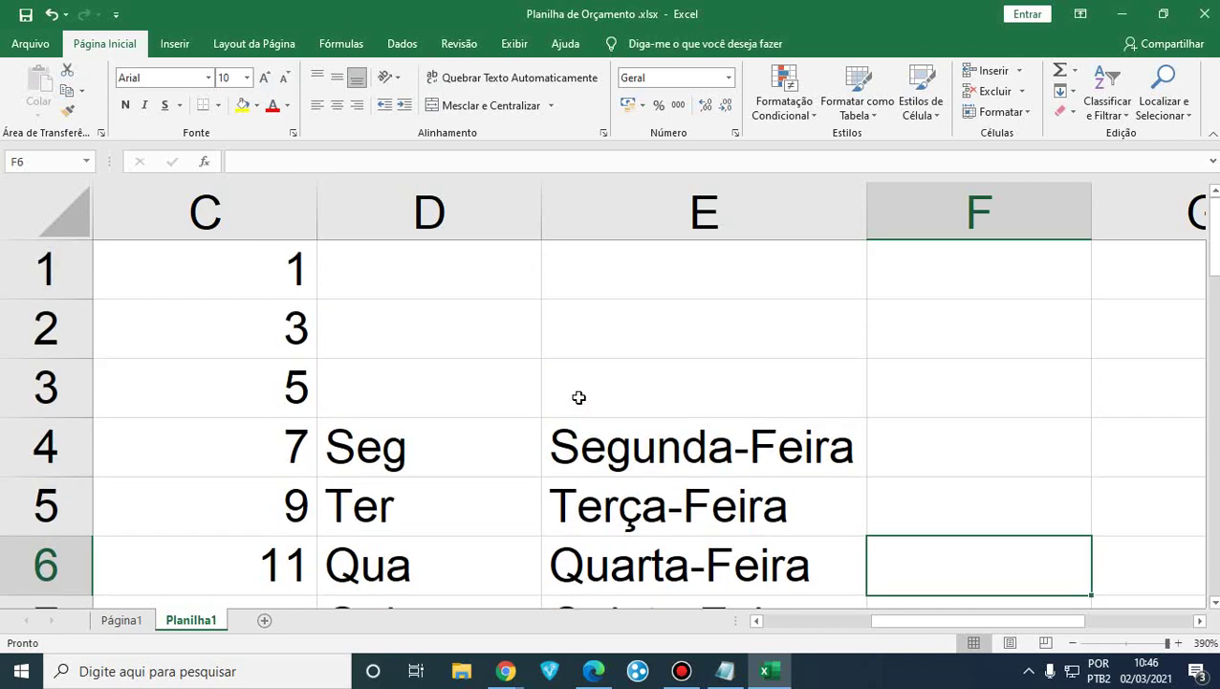
# Switch to the Google Meet window in Chrome to check the meeting chat and return to the Excel workbook.
pyautogui.moveTo(504, 674)
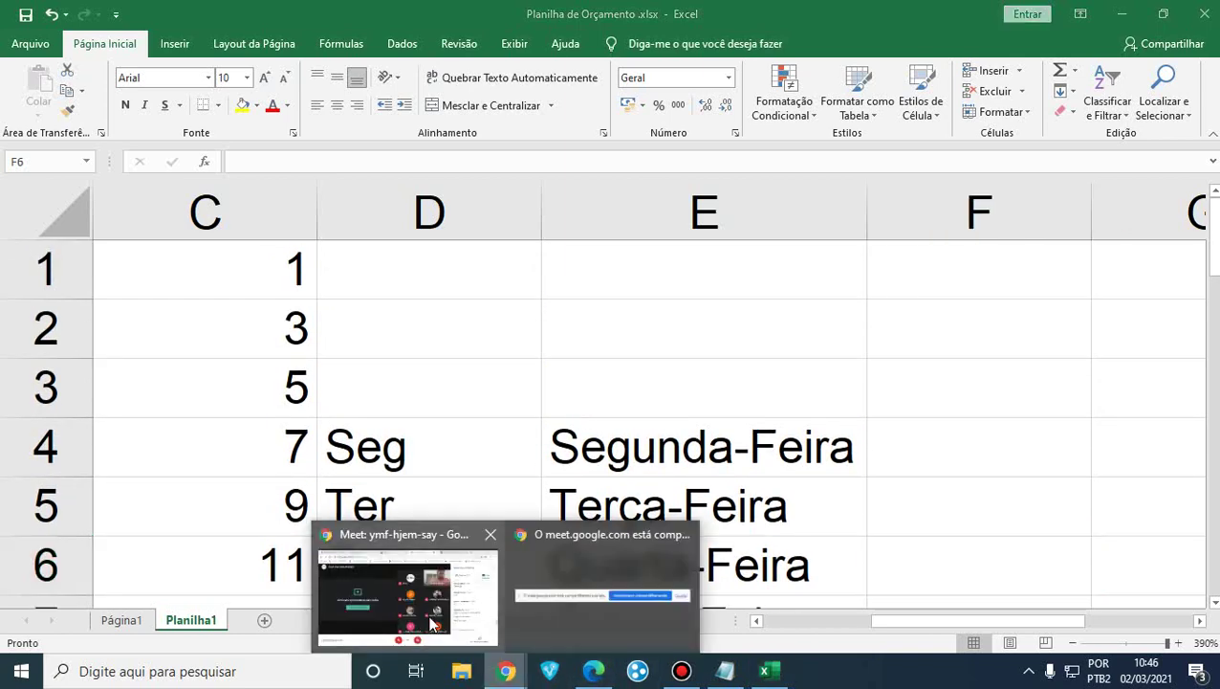
pyautogui.click(428, 616)
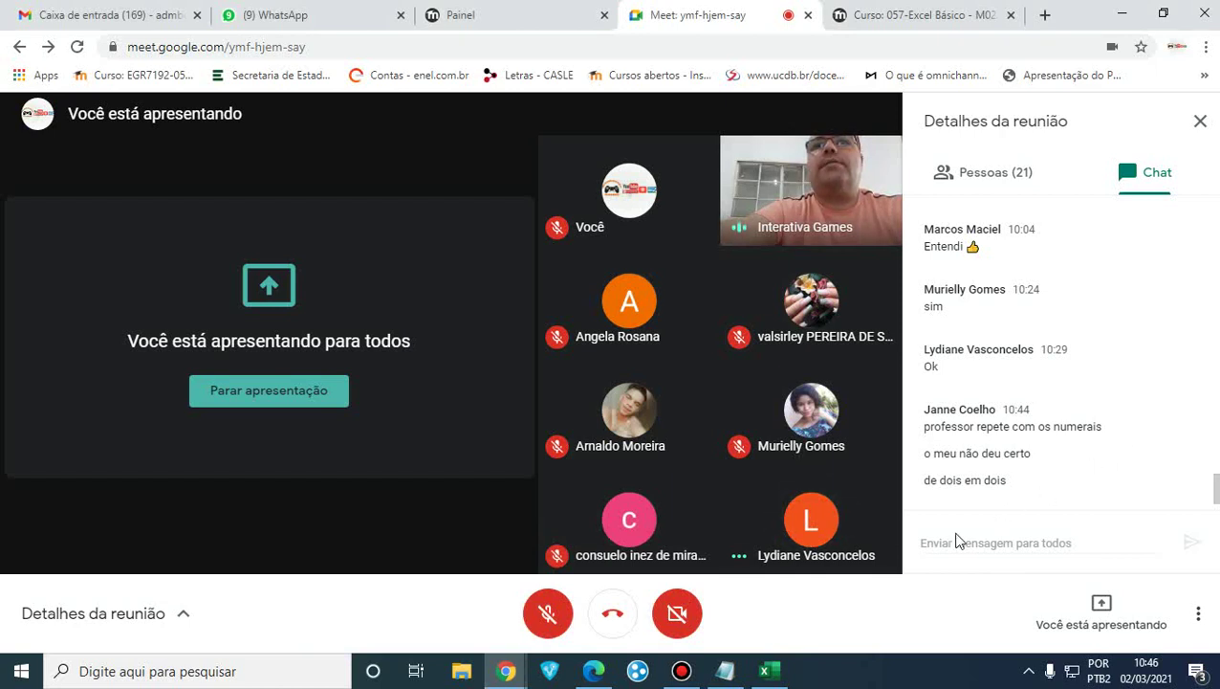
pyautogui.click(771, 671)
# Enter the starting values 12 in cell F1 and 14 in cell F2.
pyautogui.click(1020, 425)
pyautogui.click(1014, 388)
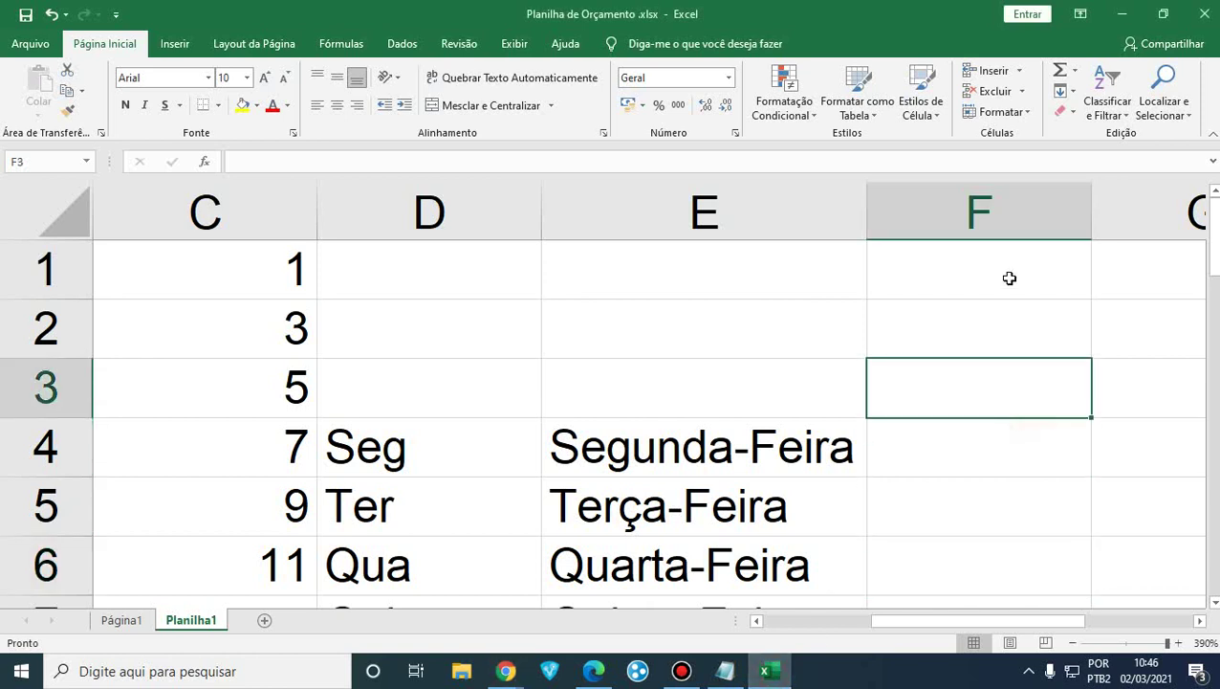
pyautogui.click(1010, 278)
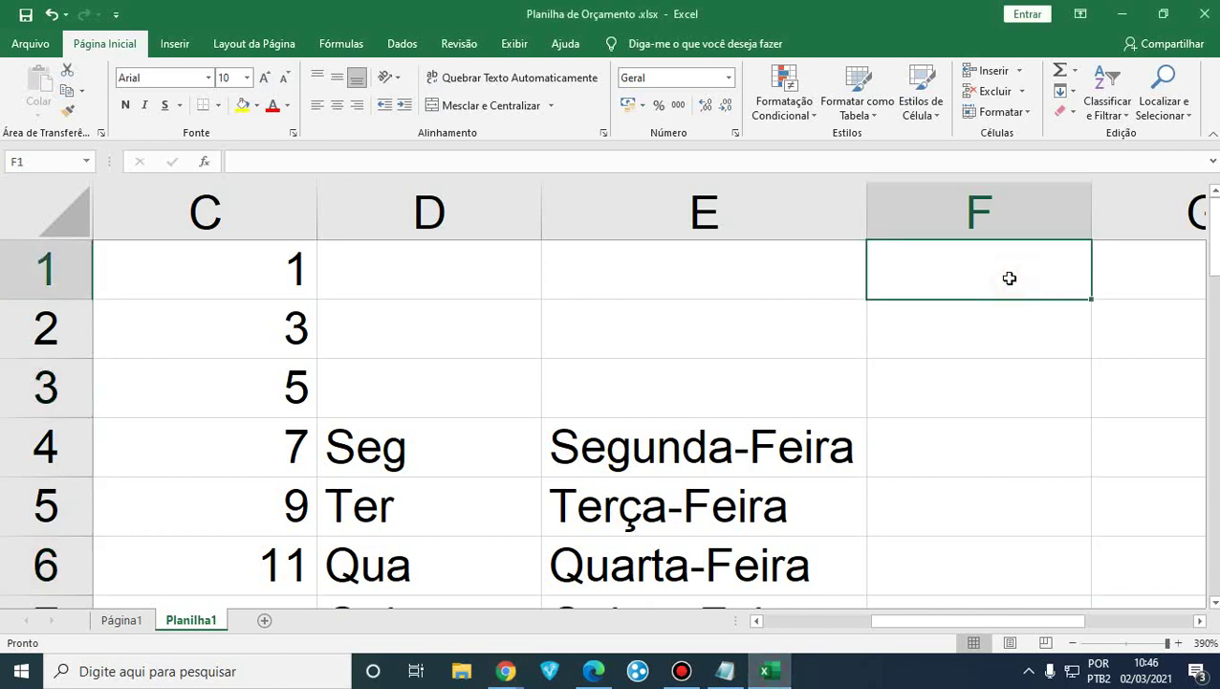
pyautogui.write('12')
pyautogui.press('Return')
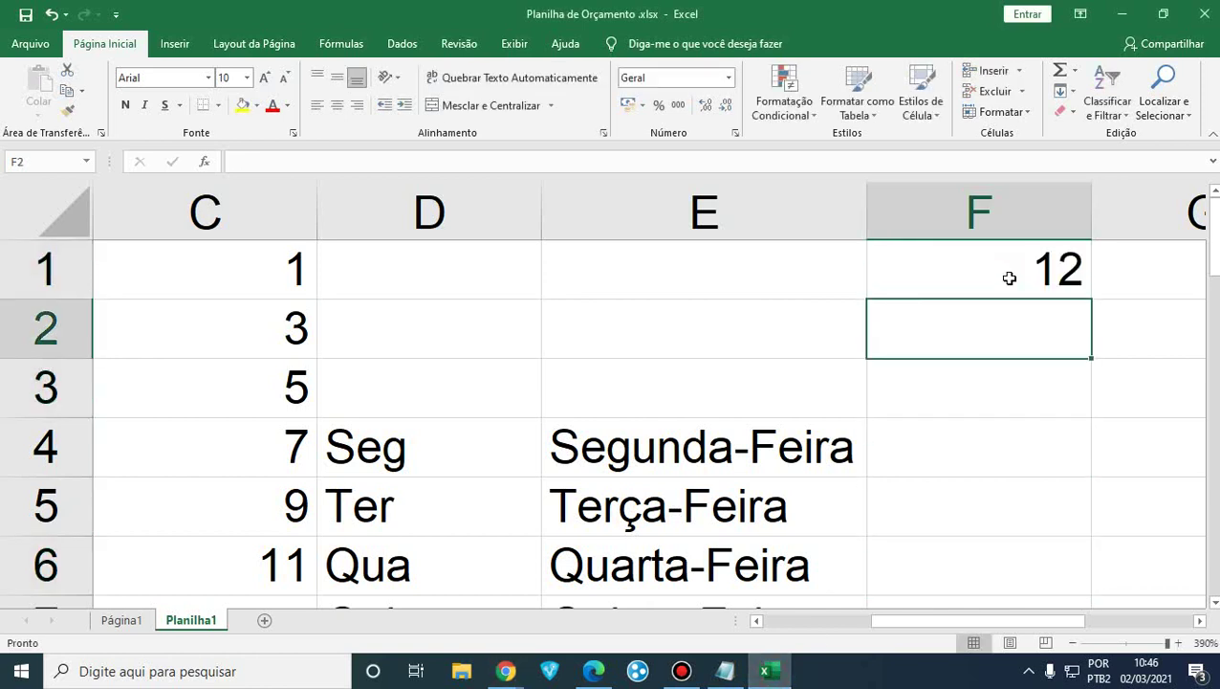
pyautogui.write('14')
pyautogui.press('Return')
# Extend the number series from F1:F2 down to cell F5 using AutoFill.
pyautogui.press('Up')
pyautogui.press('Up')
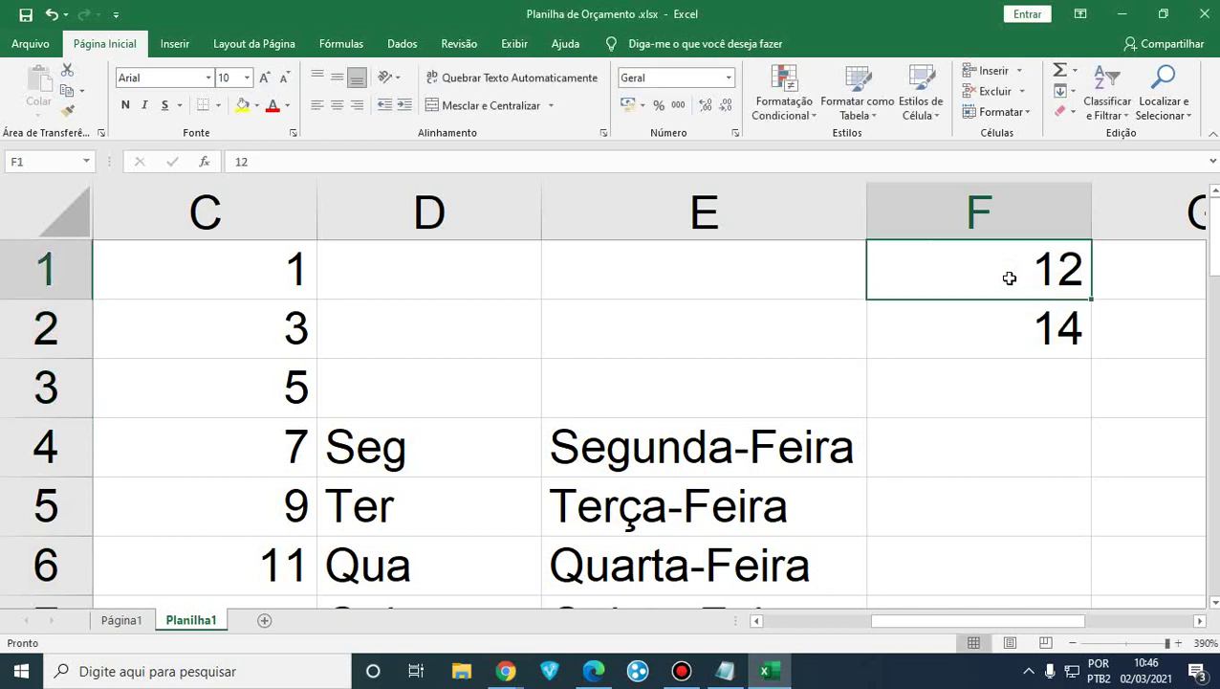
pyautogui.hotkey('shift', 'Down')
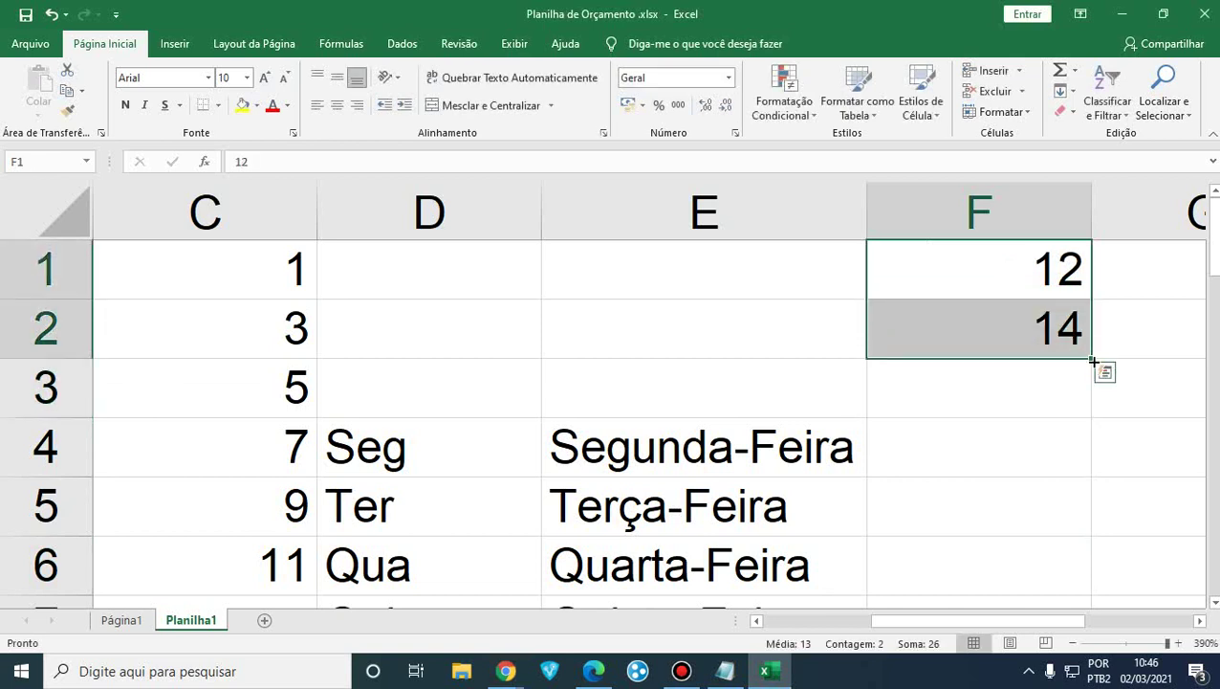
pyautogui.moveTo(1093, 358); pyautogui.dragTo(1046, 526)
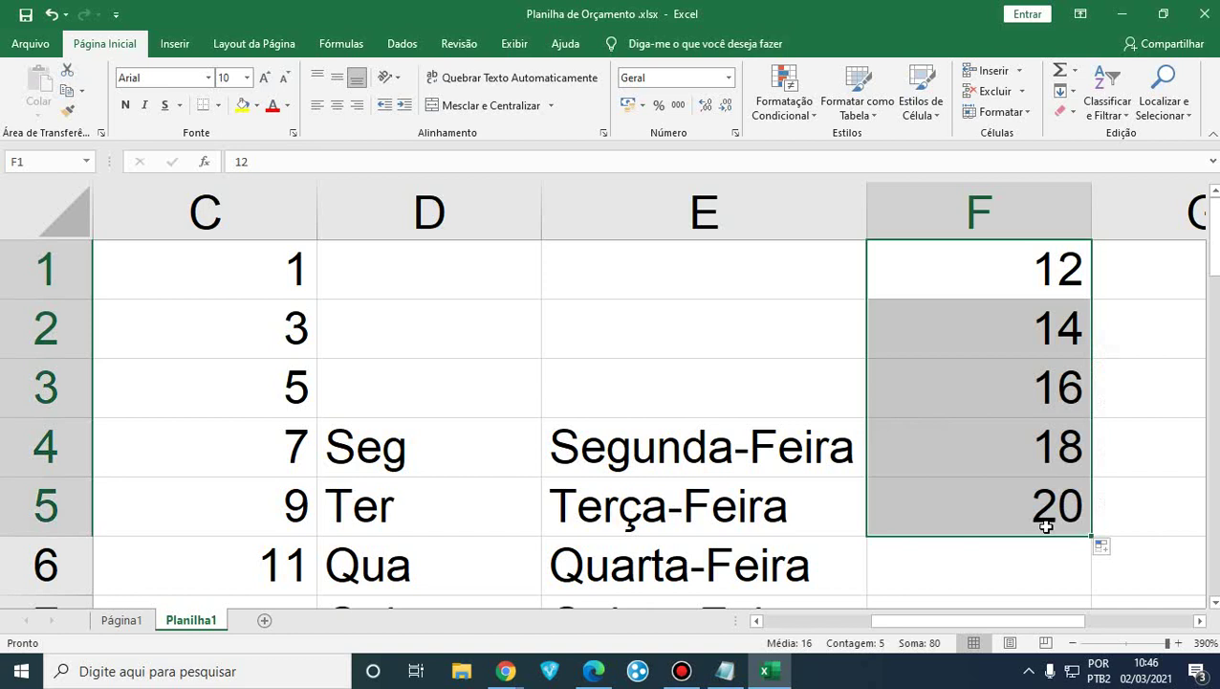
pyautogui.click(1005, 287)
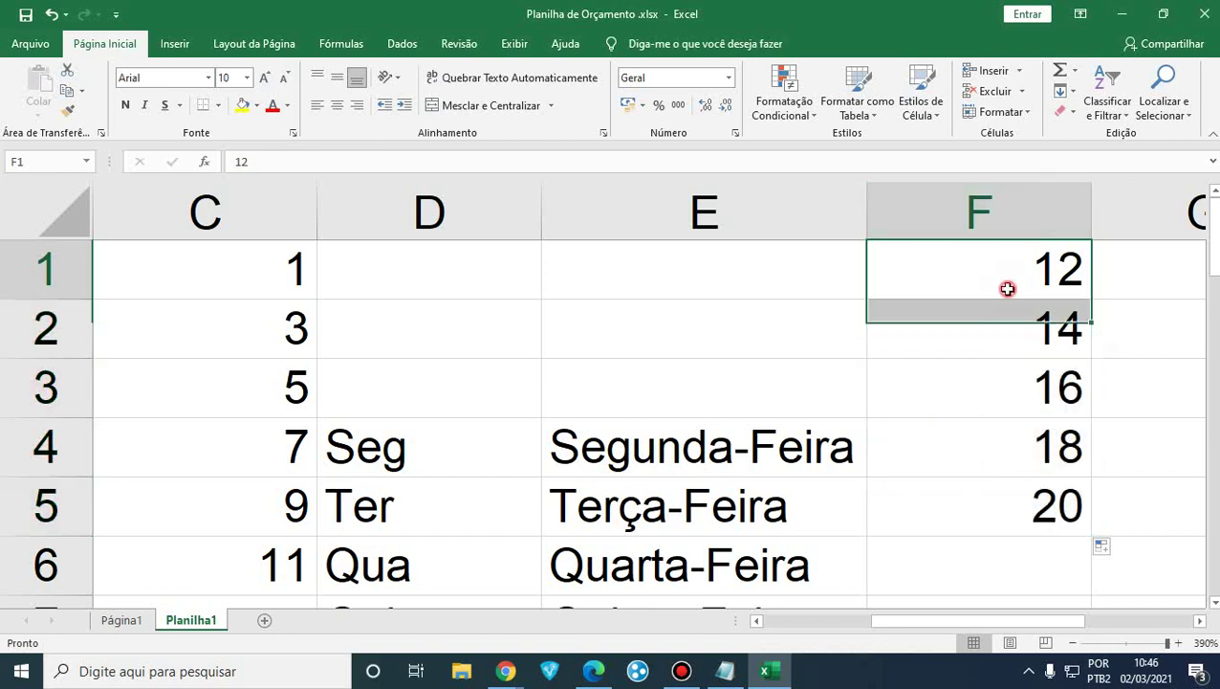
pyautogui.click(1009, 272)
pyautogui.moveTo(1004, 304); pyautogui.dragTo(1004, 326)
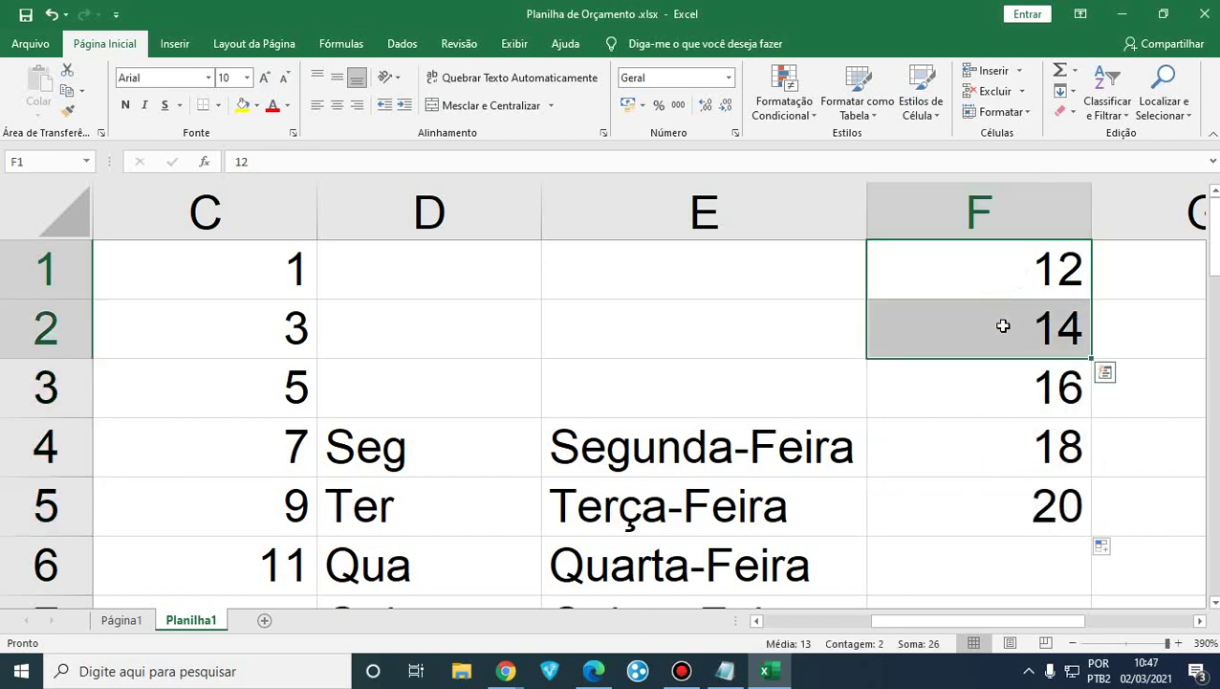
# Enter 23 in cell G1 and 25 in cell G2, and select both cells.
pyautogui.click(1151, 276)
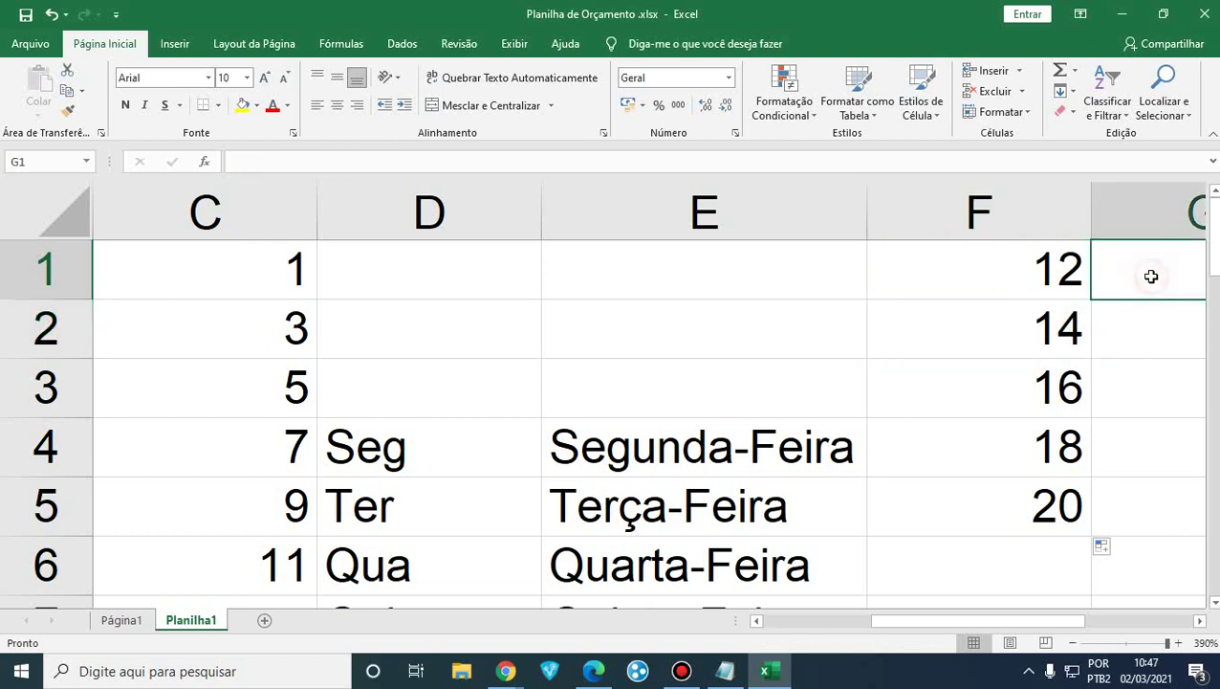
pyautogui.write('23')
pyautogui.press('Return')
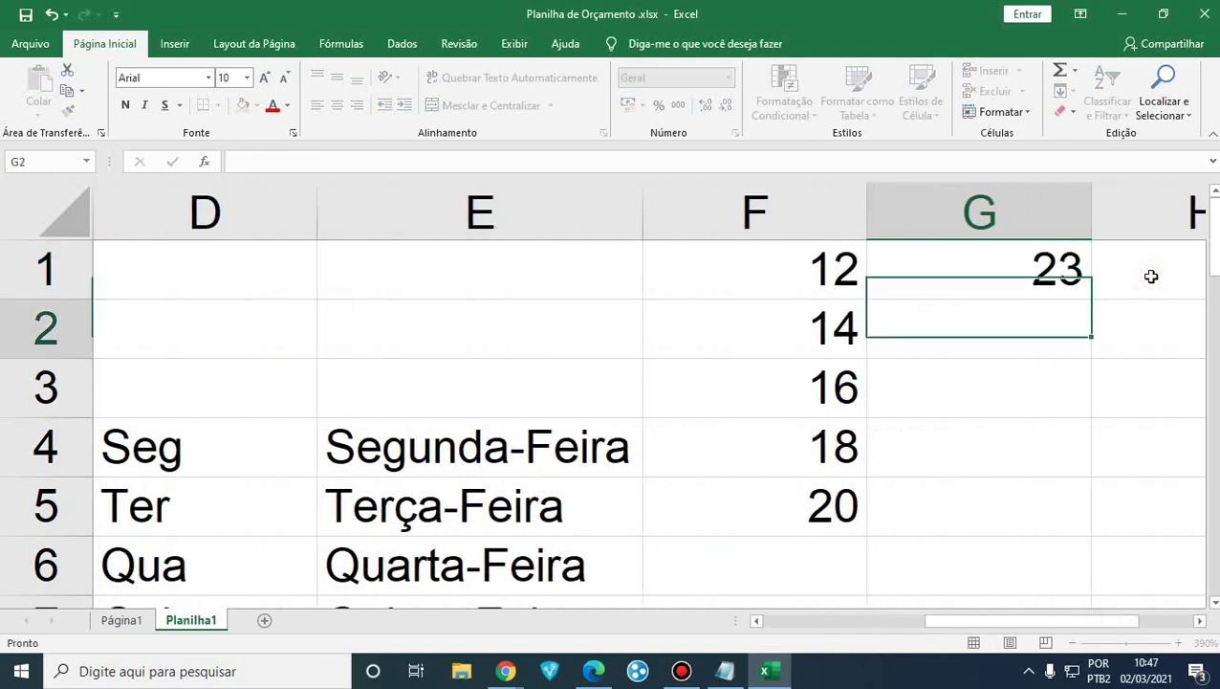
pyautogui.write('25')
pyautogui.press('Return')
pyautogui.press('Up')
pyautogui.press('Up')
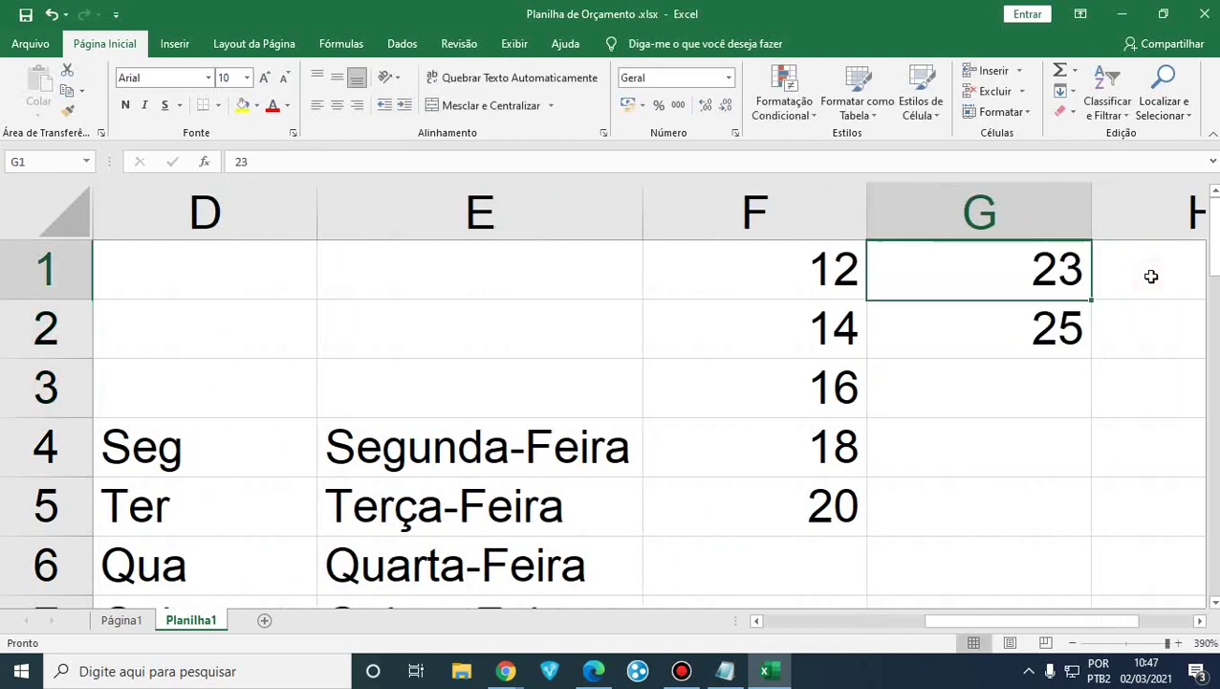
pyautogui.hotkey('shift', 'Down')
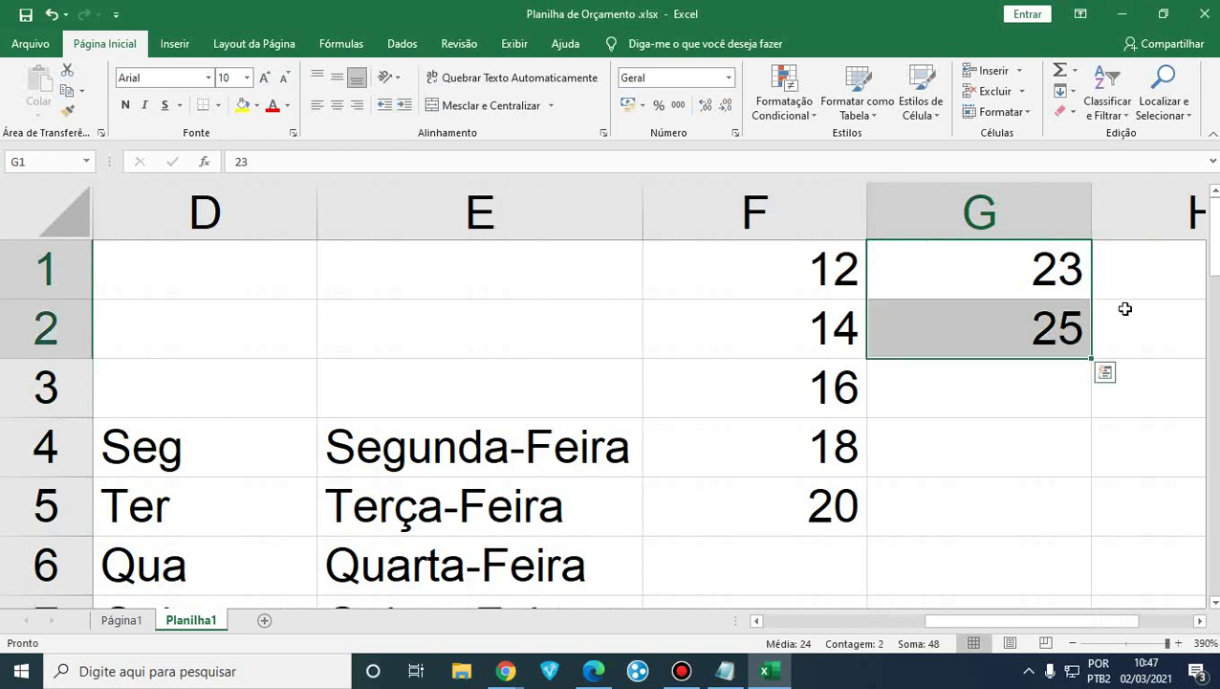
# Clear the contents of cells G1:G2.
pyautogui.click(1014, 325)
pyautogui.click(998, 285)
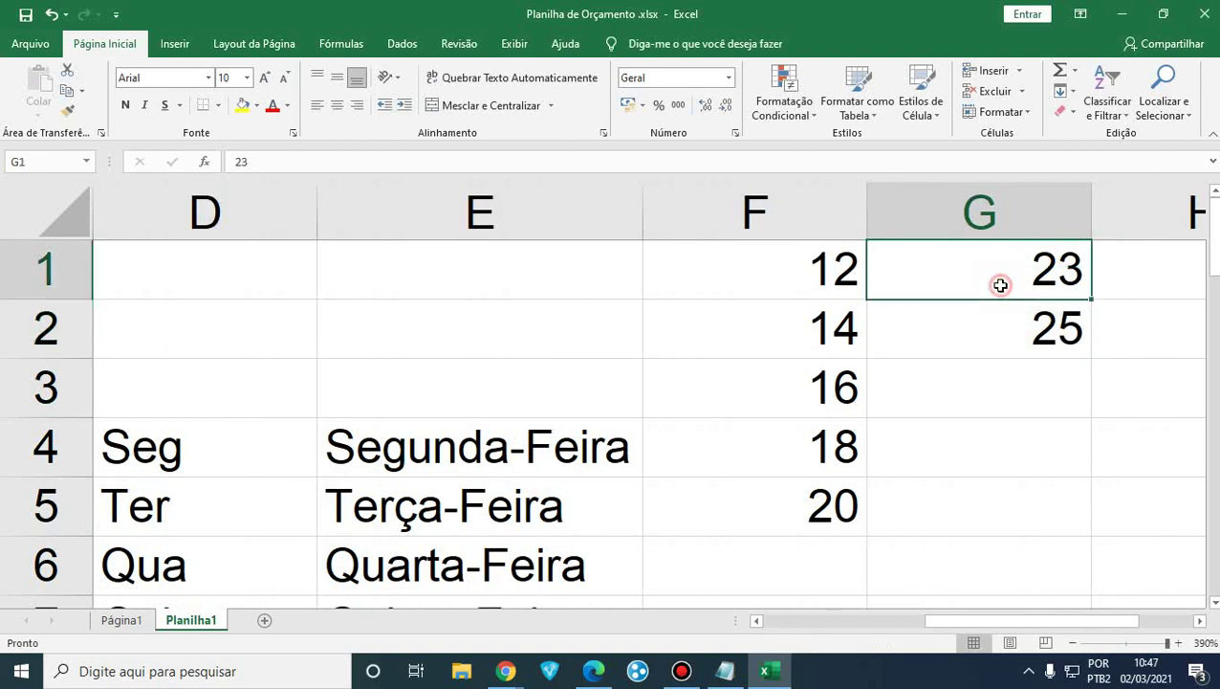
pyautogui.hotkey('shift', 'Down')
pyautogui.press('Delete')
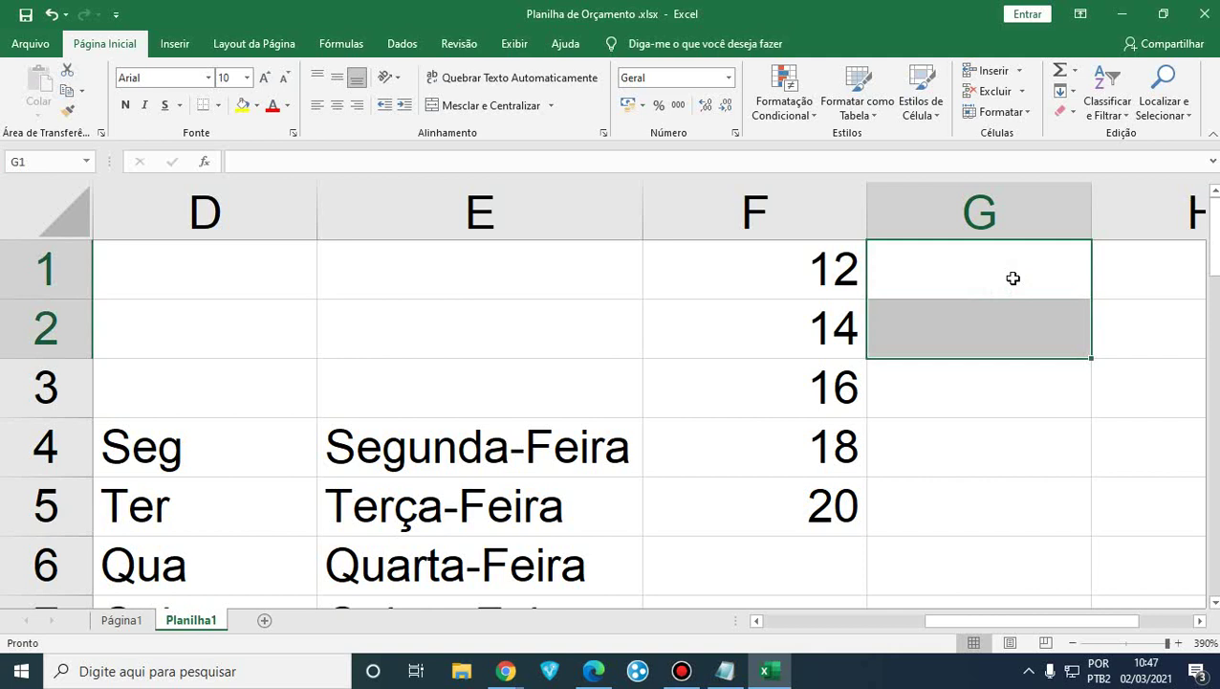
# Enter 23 in cell G1 and 26 in cell G2 as the start of a series in steps of three.
pyautogui.click(1013, 278)
pyautogui.write('23')
pyautogui.press('Return')
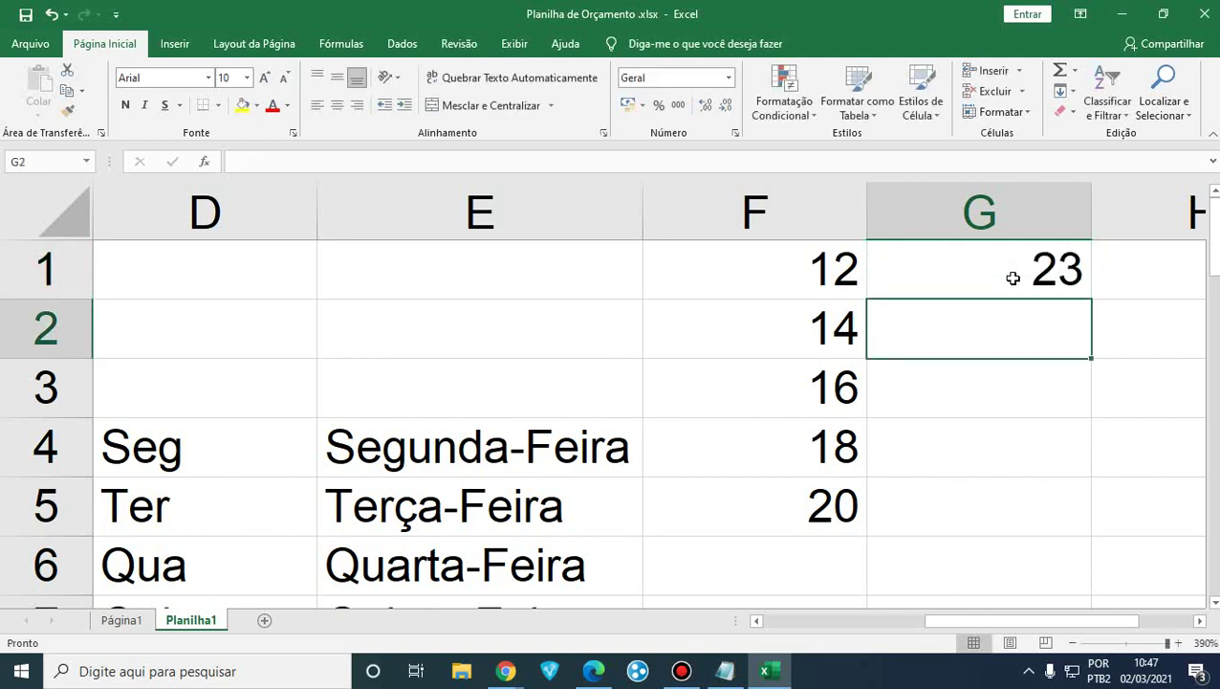
pyautogui.write('26')
pyautogui.press('Return')
# Extend the number series from G1:G2 down to cell G6 using AutoFill.
pyautogui.click(1011, 271)
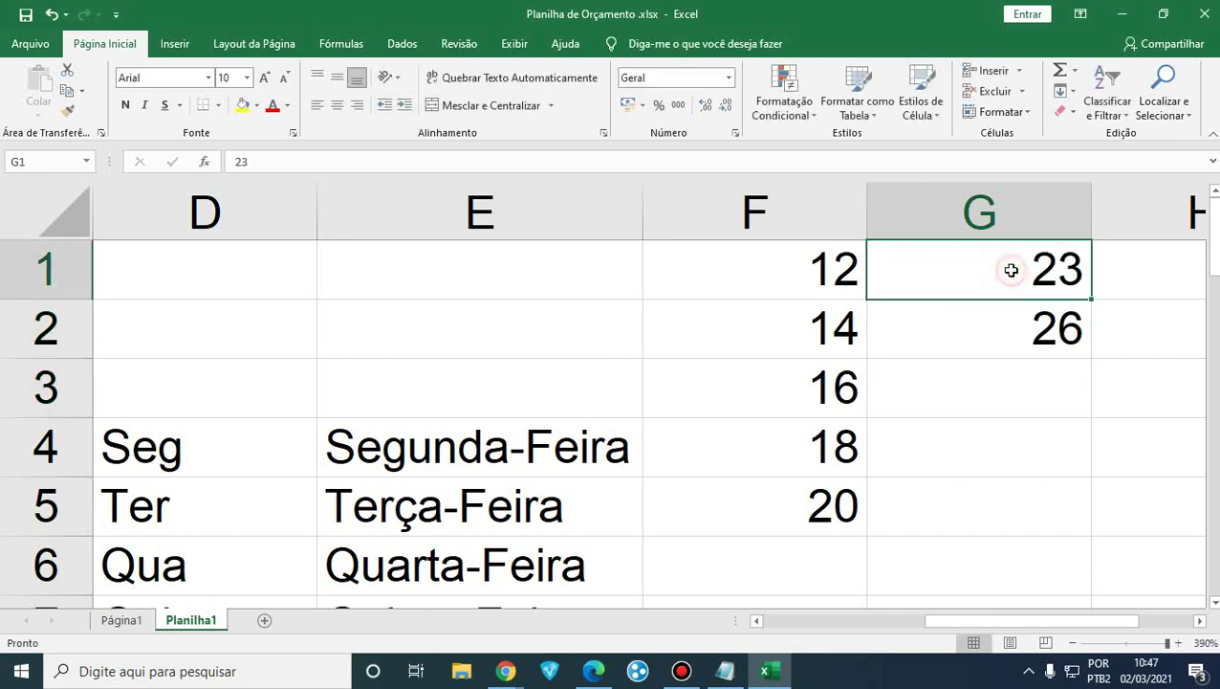
pyautogui.moveTo(1011, 271); pyautogui.dragTo(995, 323)
pyautogui.click(998, 342)
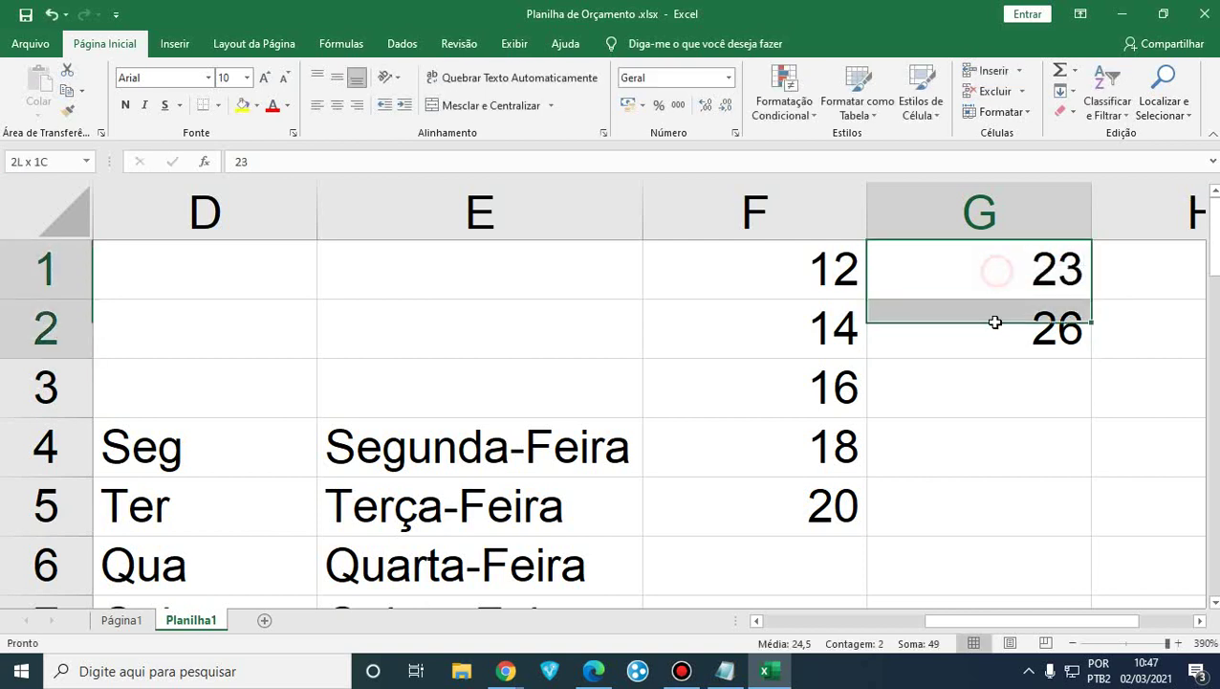
pyautogui.moveTo(1092, 357); pyautogui.dragTo(1046, 562)
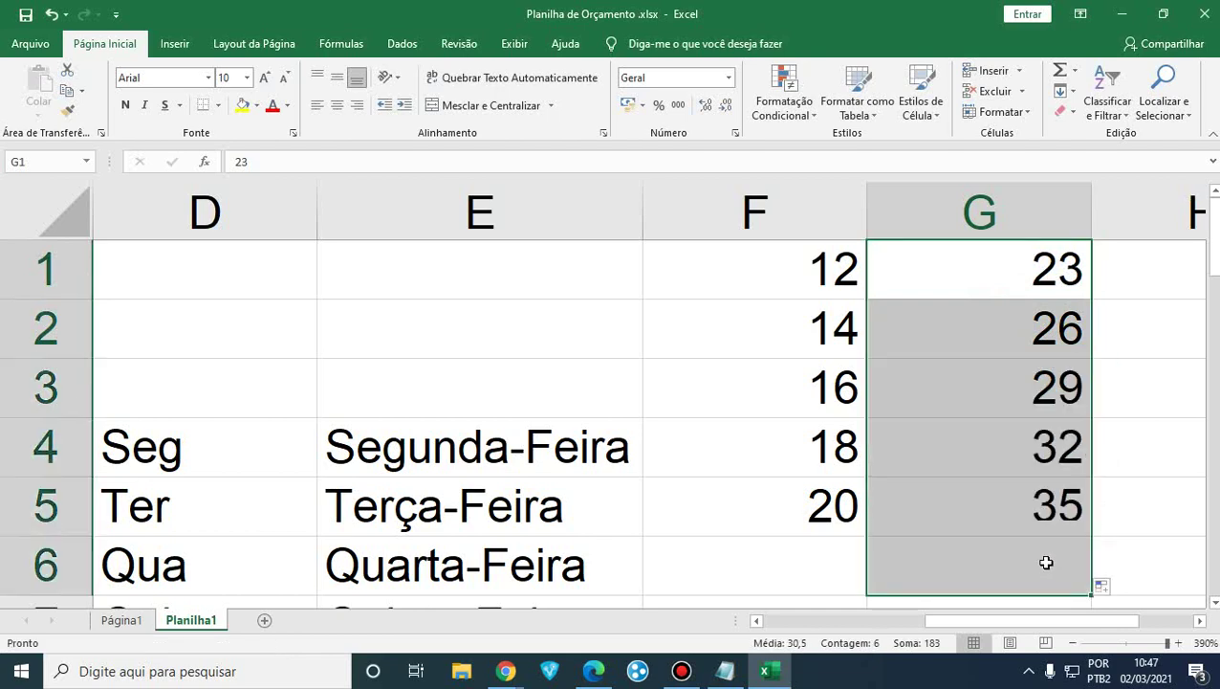
pyautogui.scroll(-2, 1047, 562)
pyautogui.scroll(2, 1046, 562)
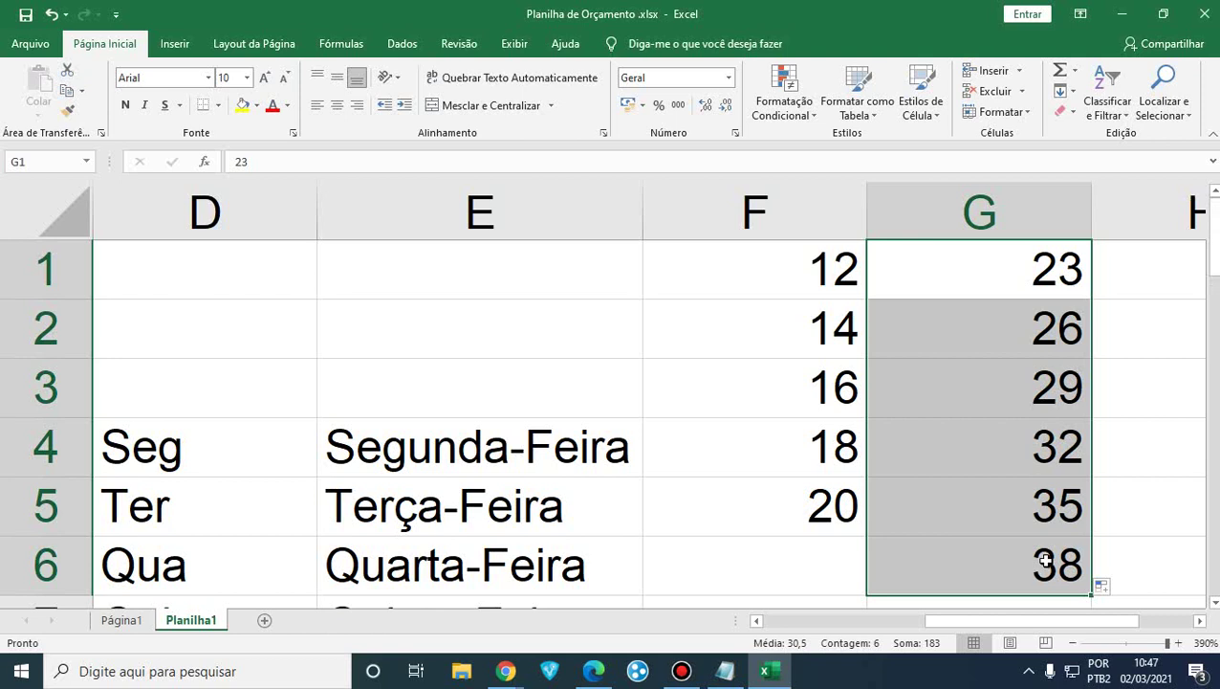
pyautogui.click(993, 277)
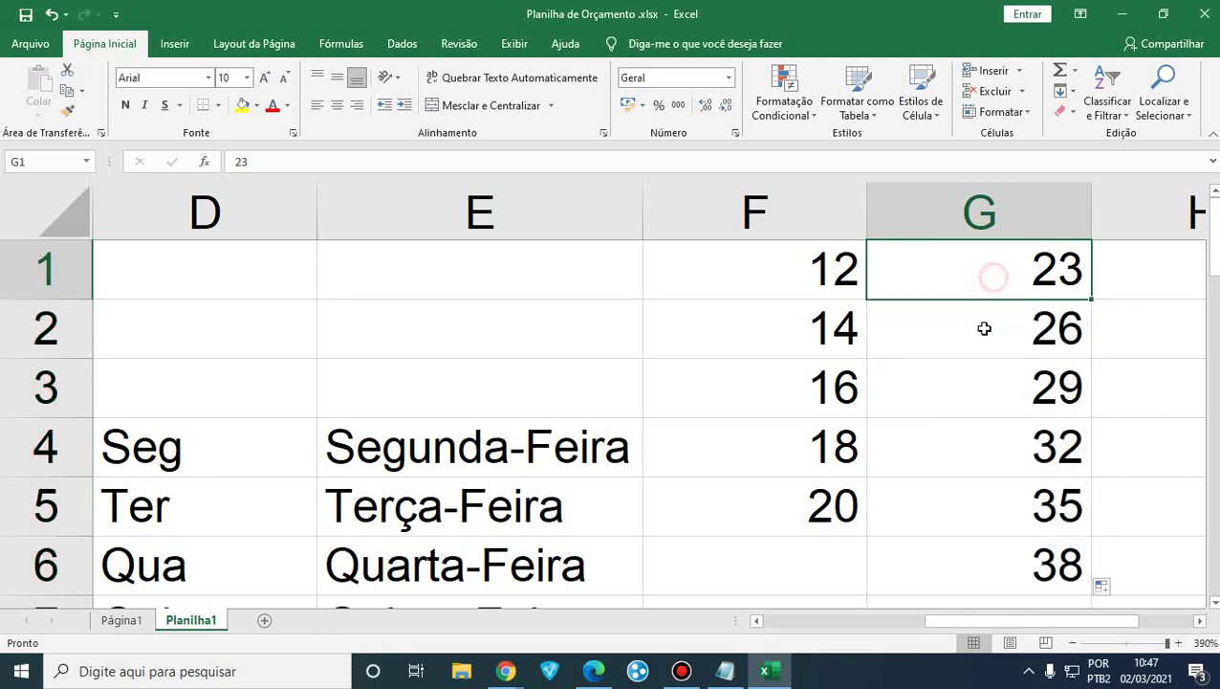
pyautogui.click(984, 328)
pyautogui.moveTo(986, 270); pyautogui.dragTo(986, 330)
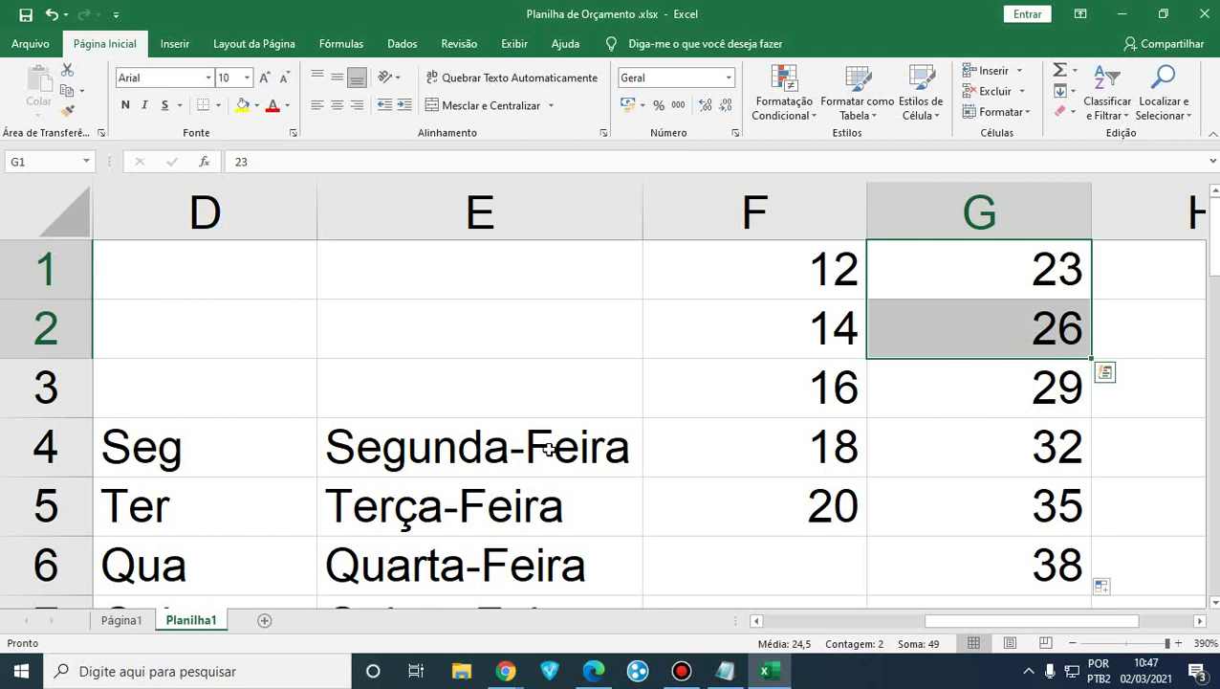
# Enter 1 in cell H1 and 3 in cell H2 to start an odd-number series.
pyautogui.click(1154, 268)
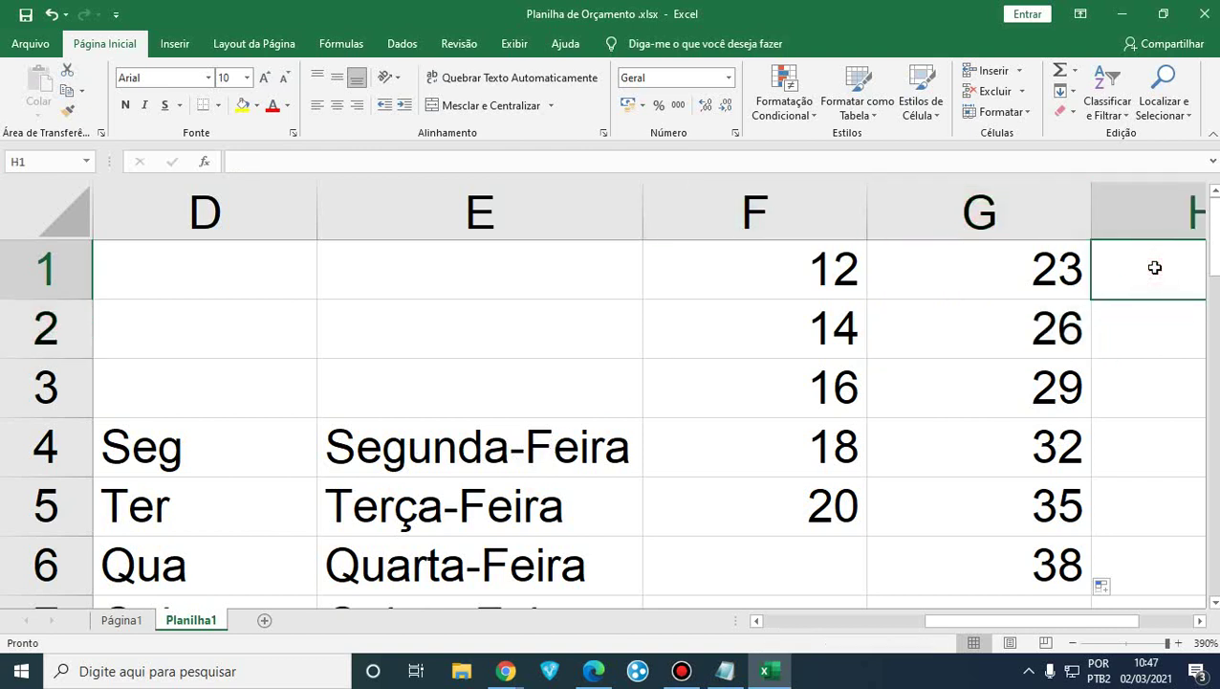
pyautogui.write('1')
pyautogui.press('Return')
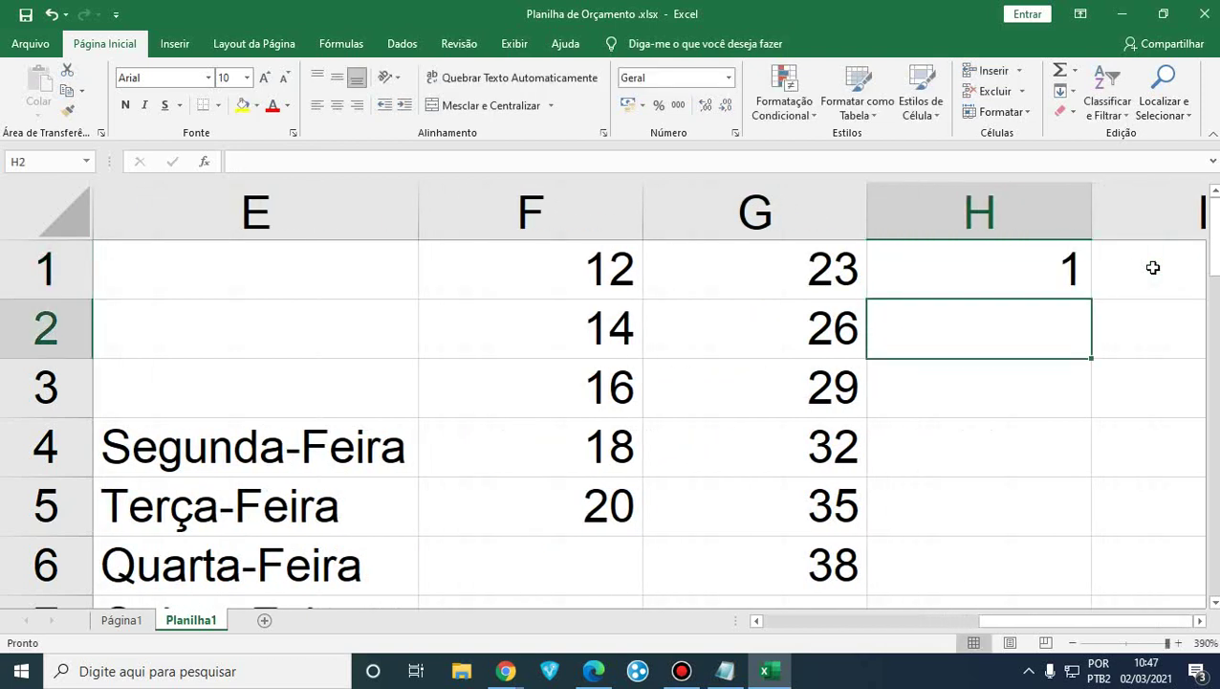
pyautogui.write('3')
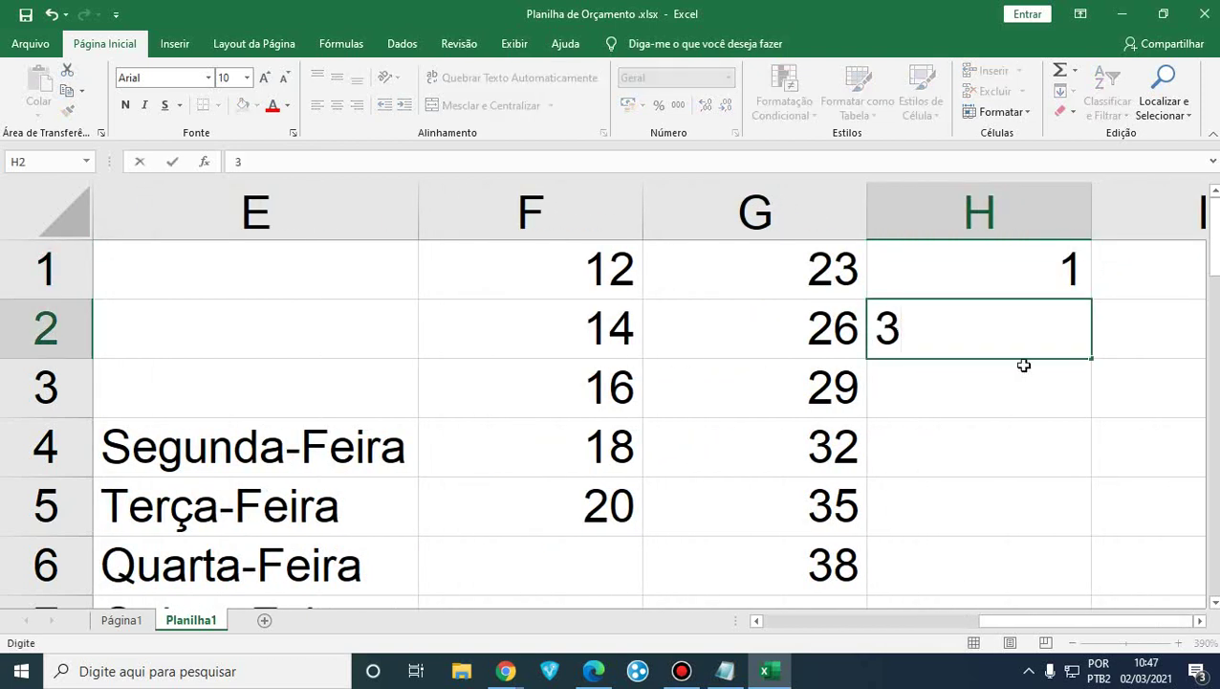
pyautogui.press('Return')
# Extend the odd-number series from H1:H2 down to cell H4 using AutoFill.
pyautogui.click(1039, 267)
pyautogui.moveTo(1039, 267); pyautogui.dragTo(1032, 317)
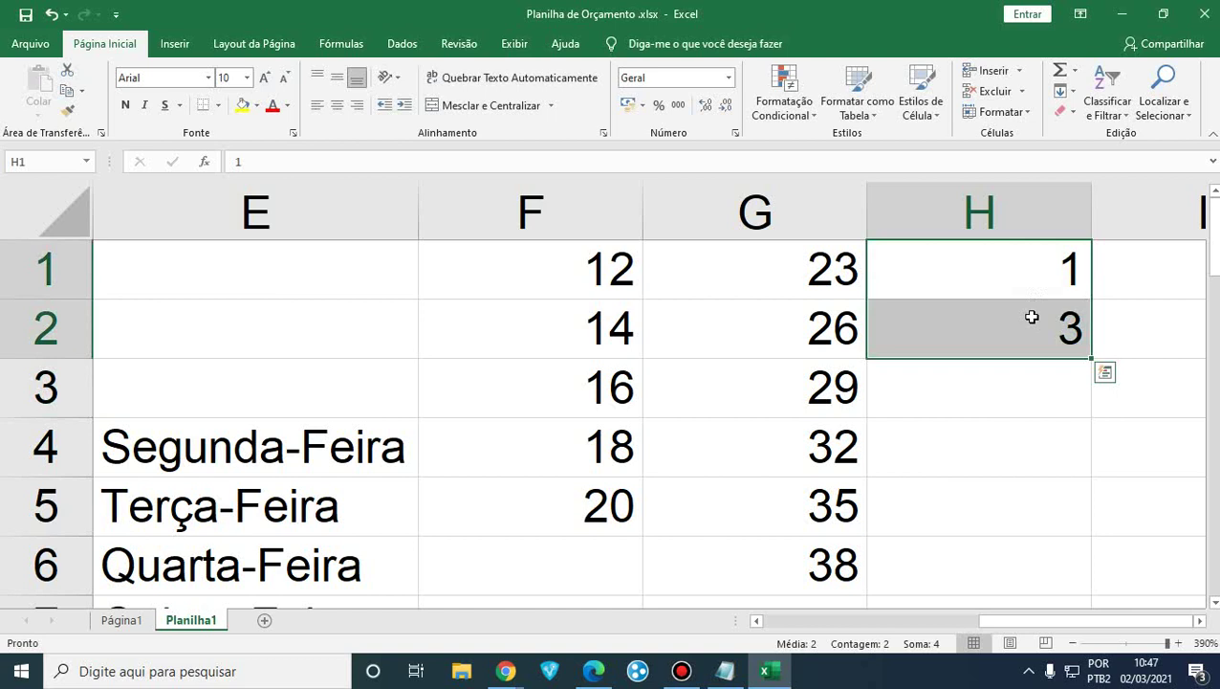
pyautogui.moveTo(1090, 359); pyautogui.dragTo(1072, 459)
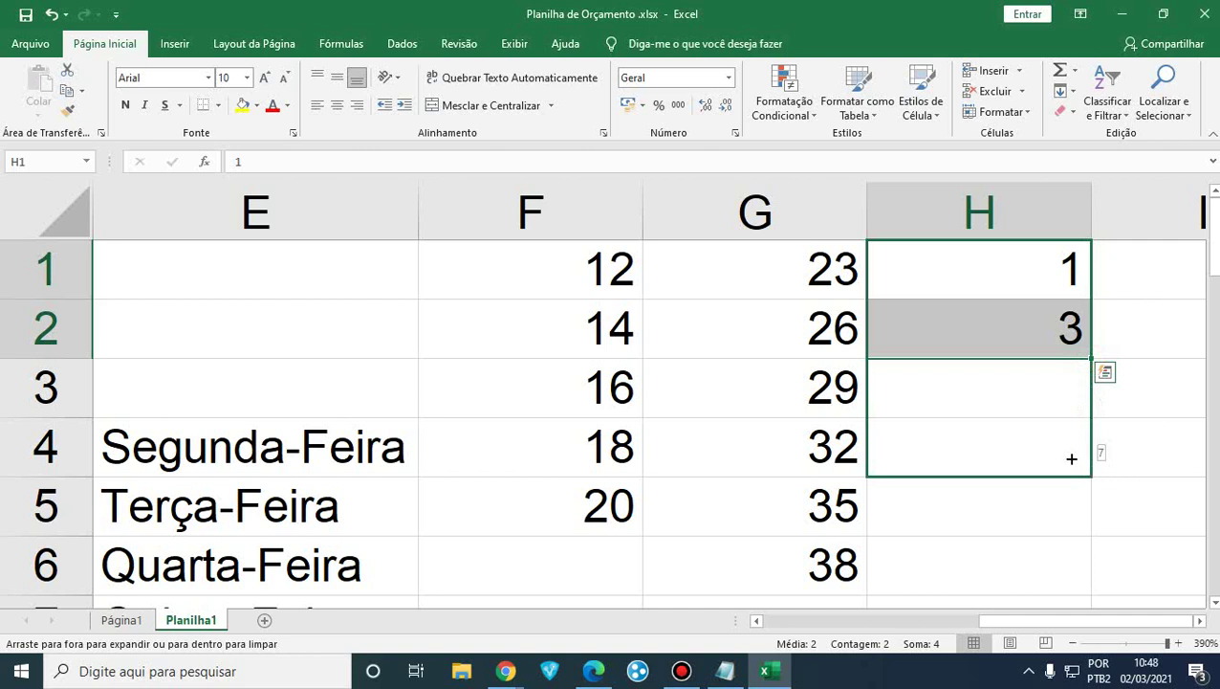
pyautogui.moveTo(1073, 459); pyautogui.dragTo(1071, 458)
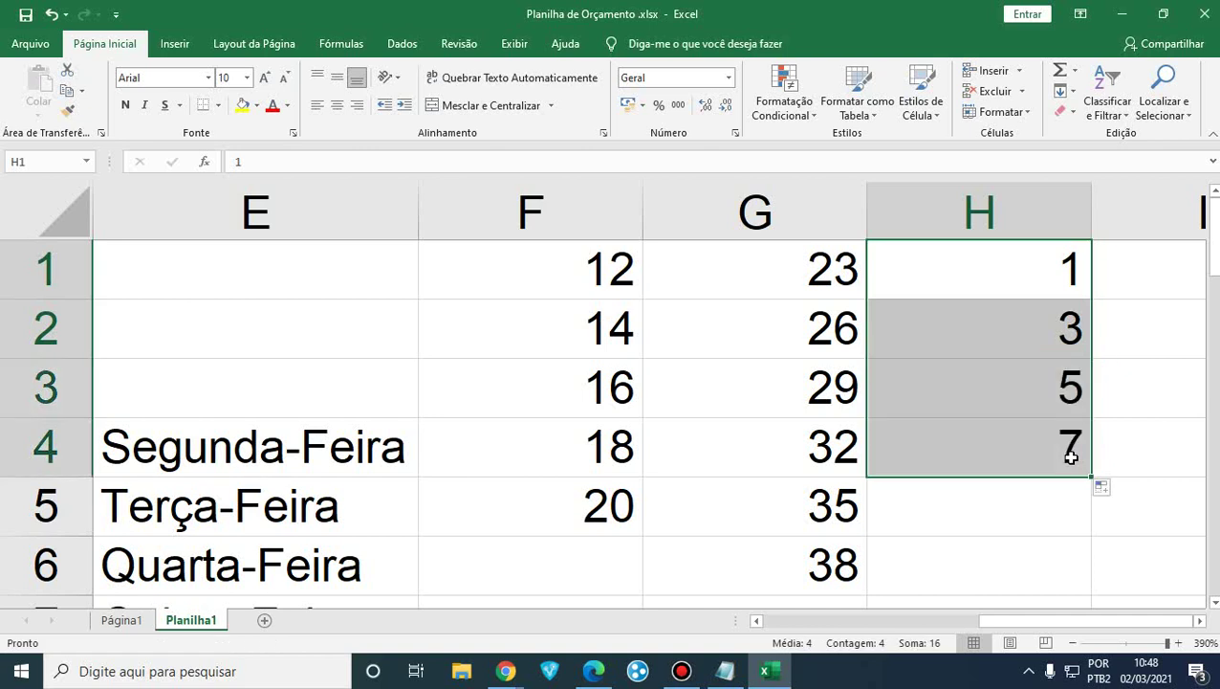
# Enter 1 in cell I1 and 4 in cell I2 to start a series in steps of three.
pyautogui.click(1140, 273)
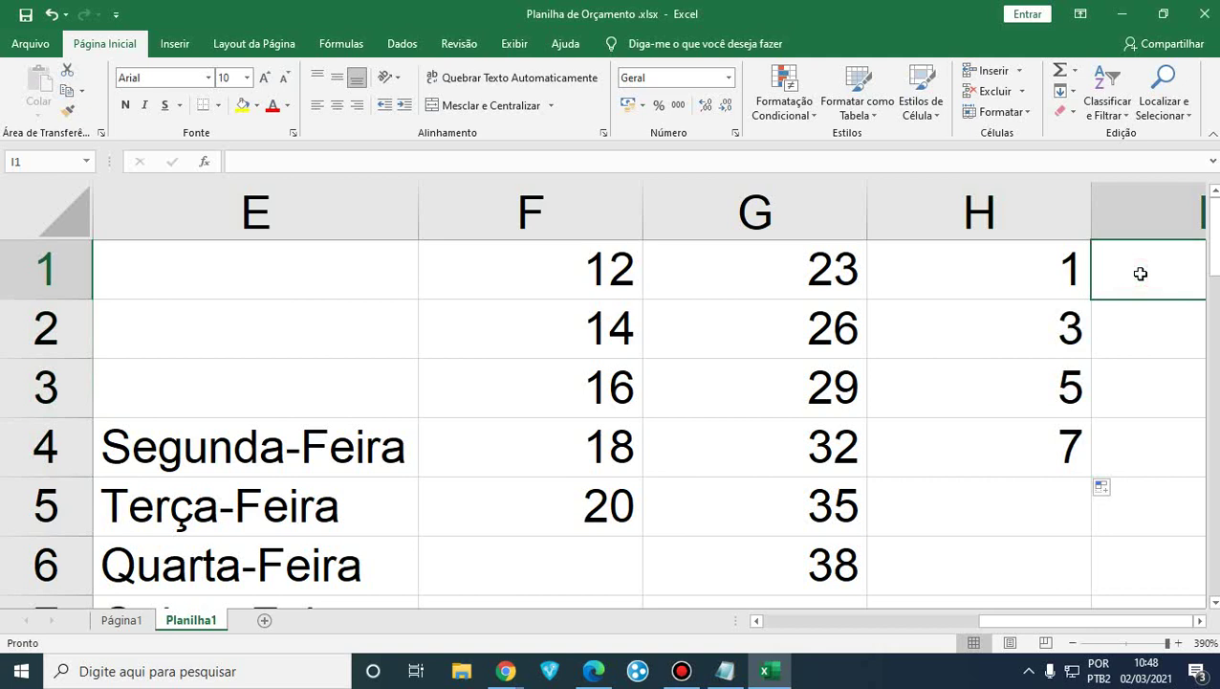
pyautogui.write('1')
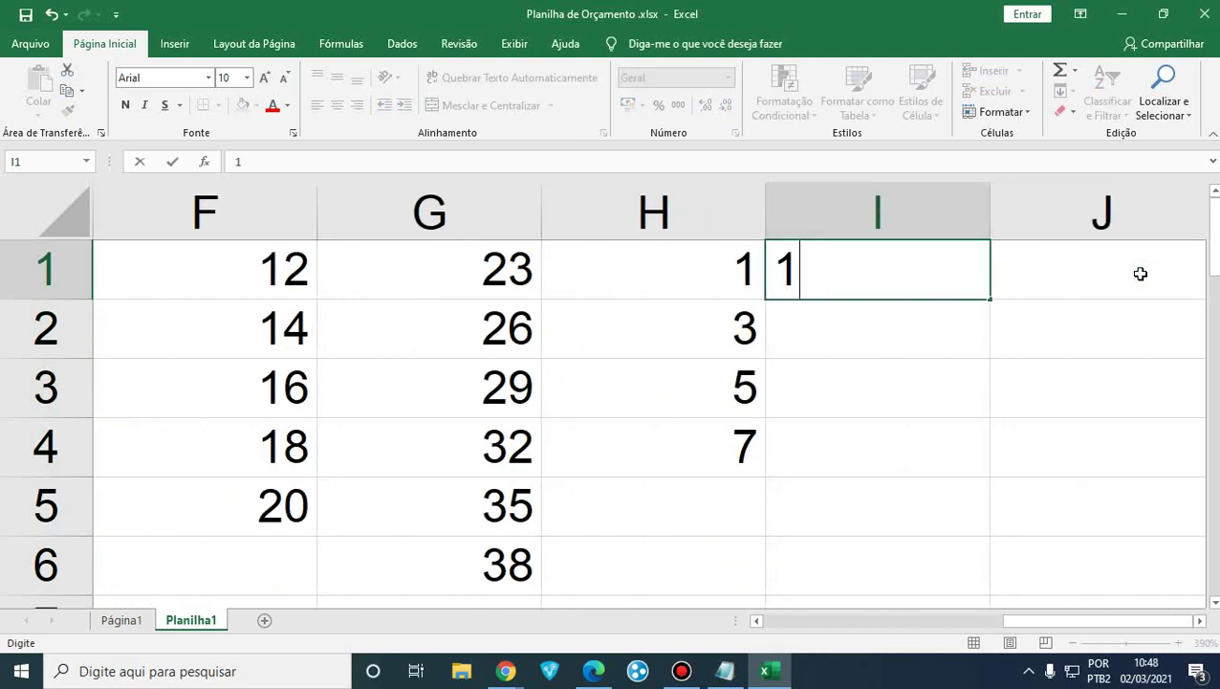
pyautogui.press('Return')
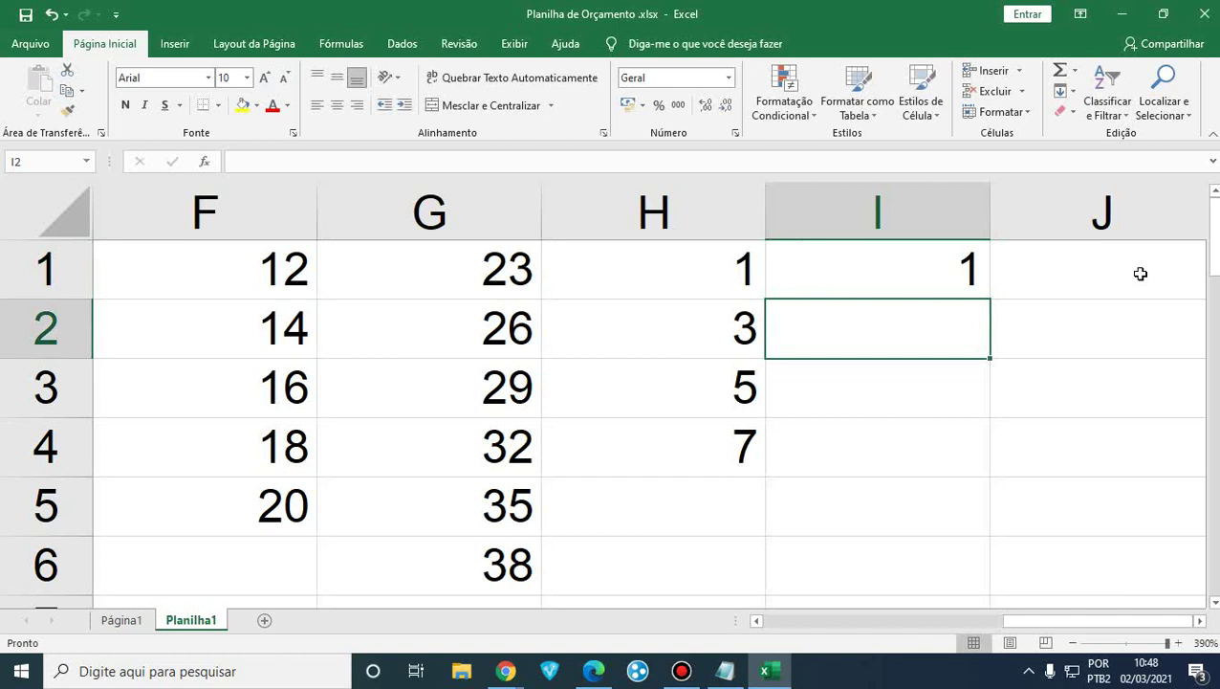
pyautogui.write('4')
pyautogui.press('Return')
# Extend the number series from I1:I2 down to cell I6 using AutoFill.
pyautogui.moveTo(933, 272); pyautogui.dragTo(929, 321)
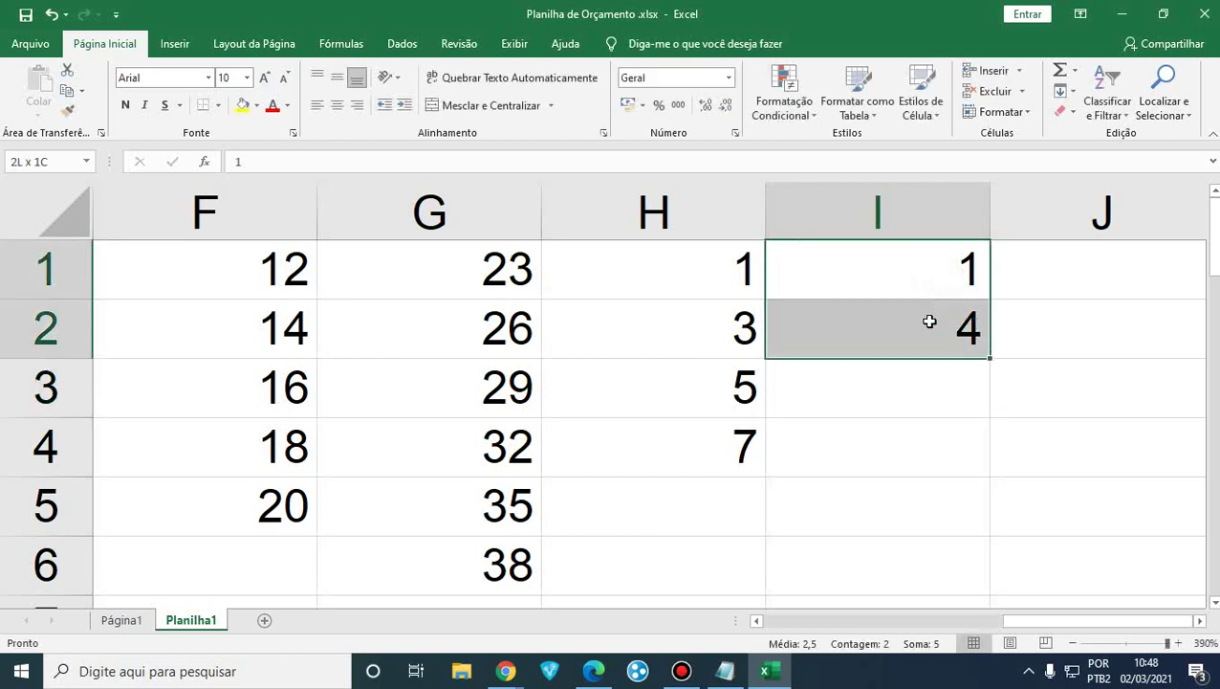
pyautogui.moveTo(990, 357); pyautogui.dragTo(959, 535)
pyautogui.moveTo(956, 573); pyautogui.dragTo(956, 574)
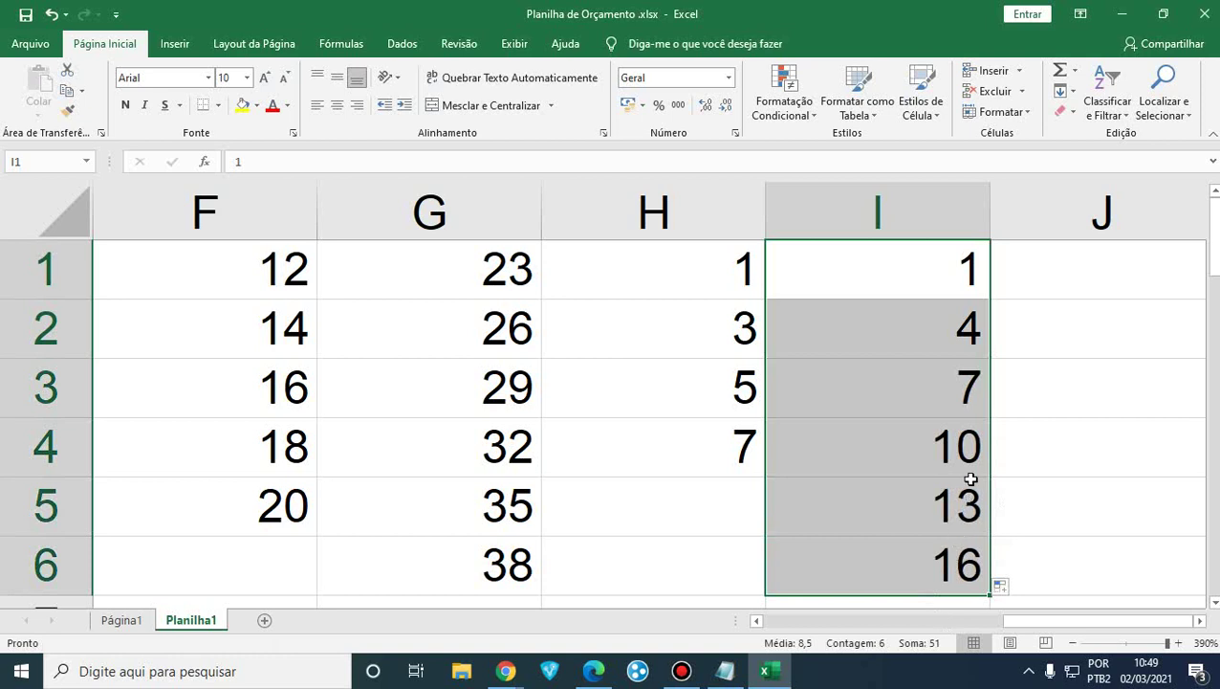
# Switch to the Google Meet window in Chrome to read the chat questions, and return to the Excel workbook.
pyautogui.click(1095, 265)
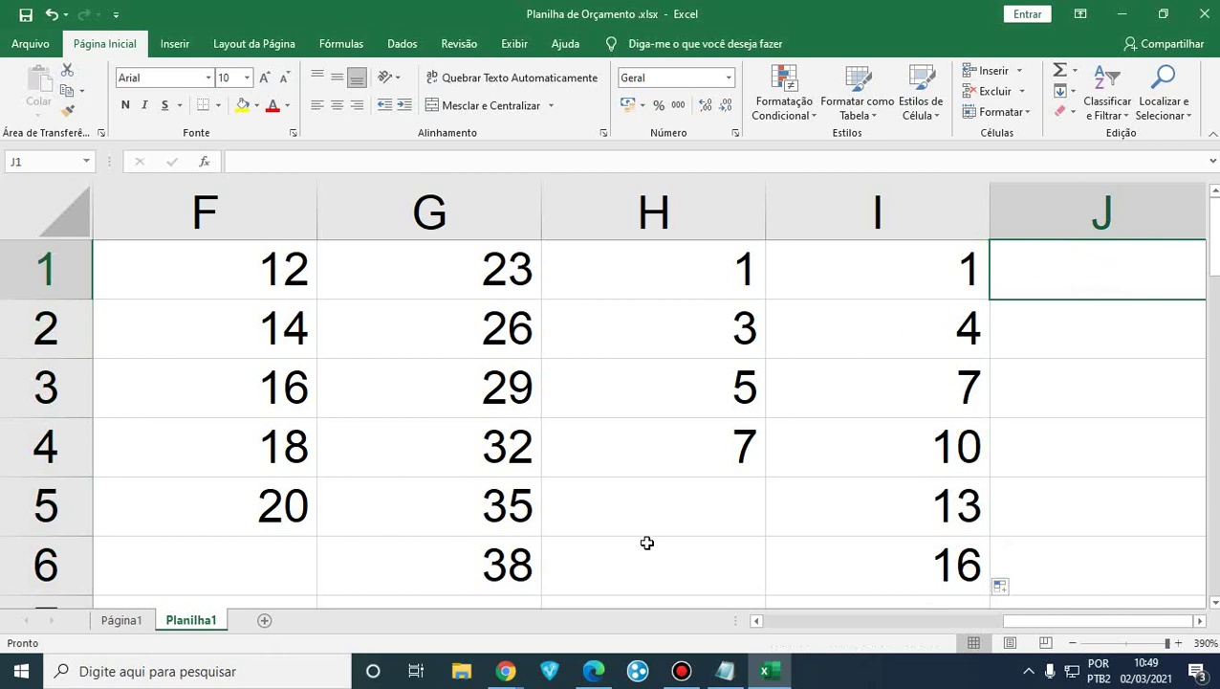
pyautogui.moveTo(506, 670)
pyautogui.click(421, 589)
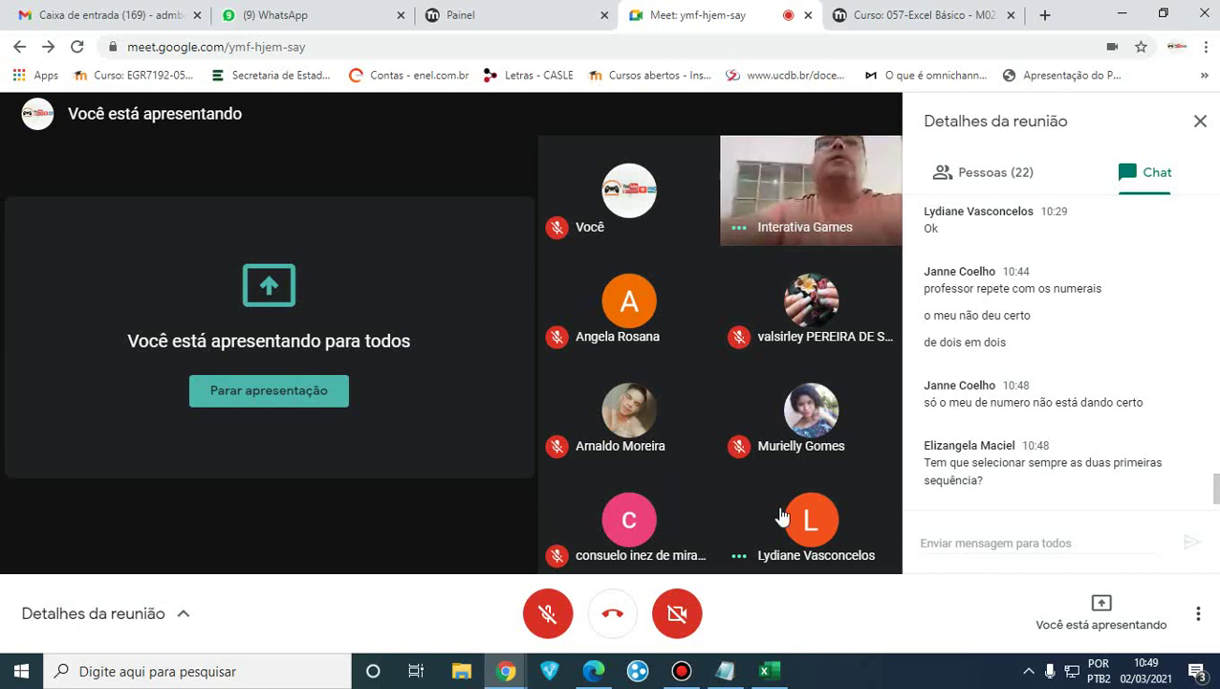
pyautogui.click(768, 672)
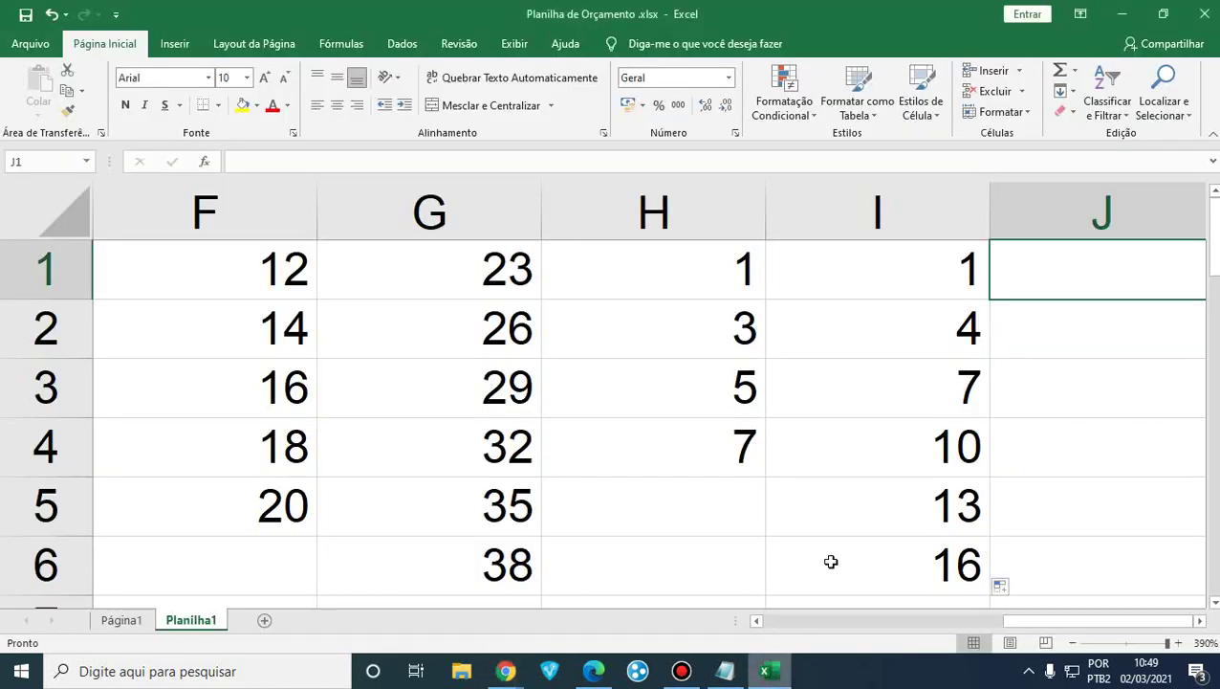
# Enter 2 in cell J1 and 4 in cell J2 to start an even-number series.
pyautogui.click(1077, 329)
pyautogui.click(1065, 264)
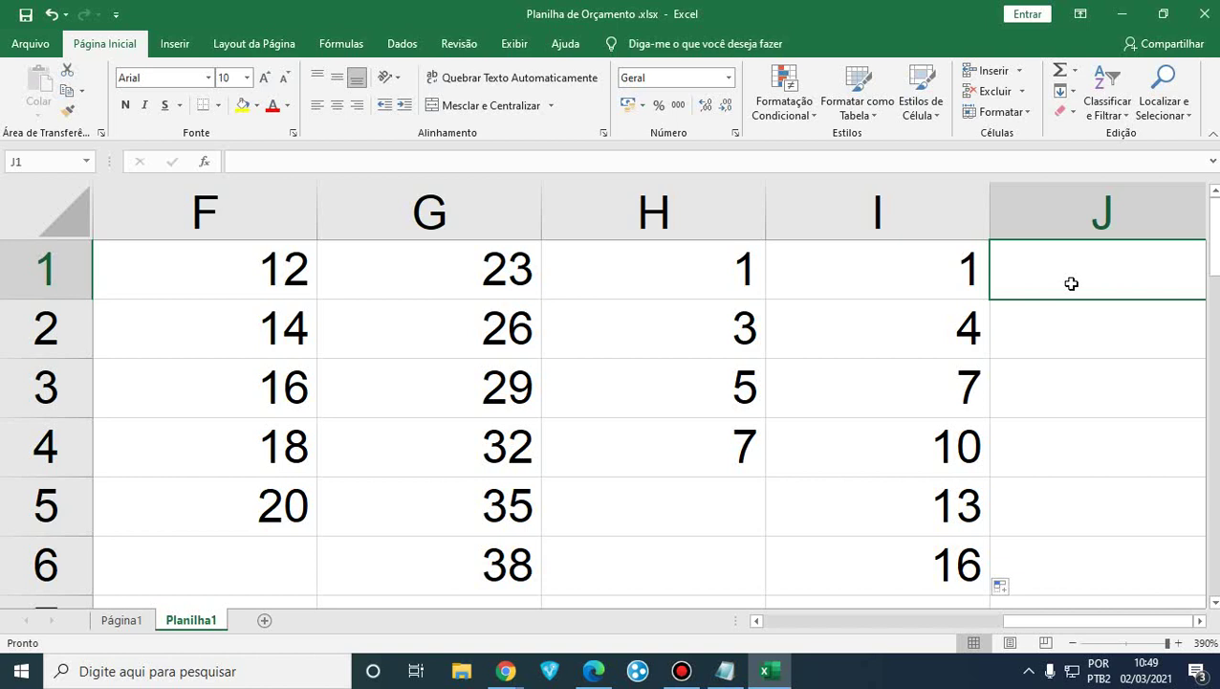
pyautogui.click(1200, 621)
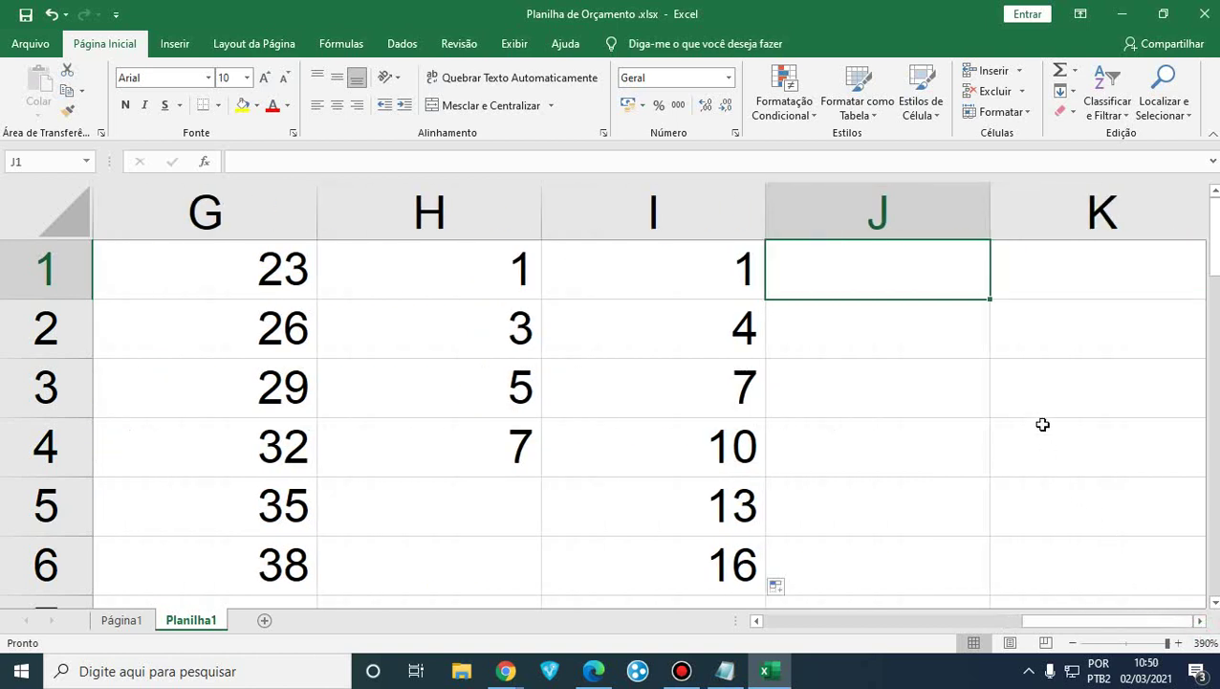
pyautogui.click(912, 324)
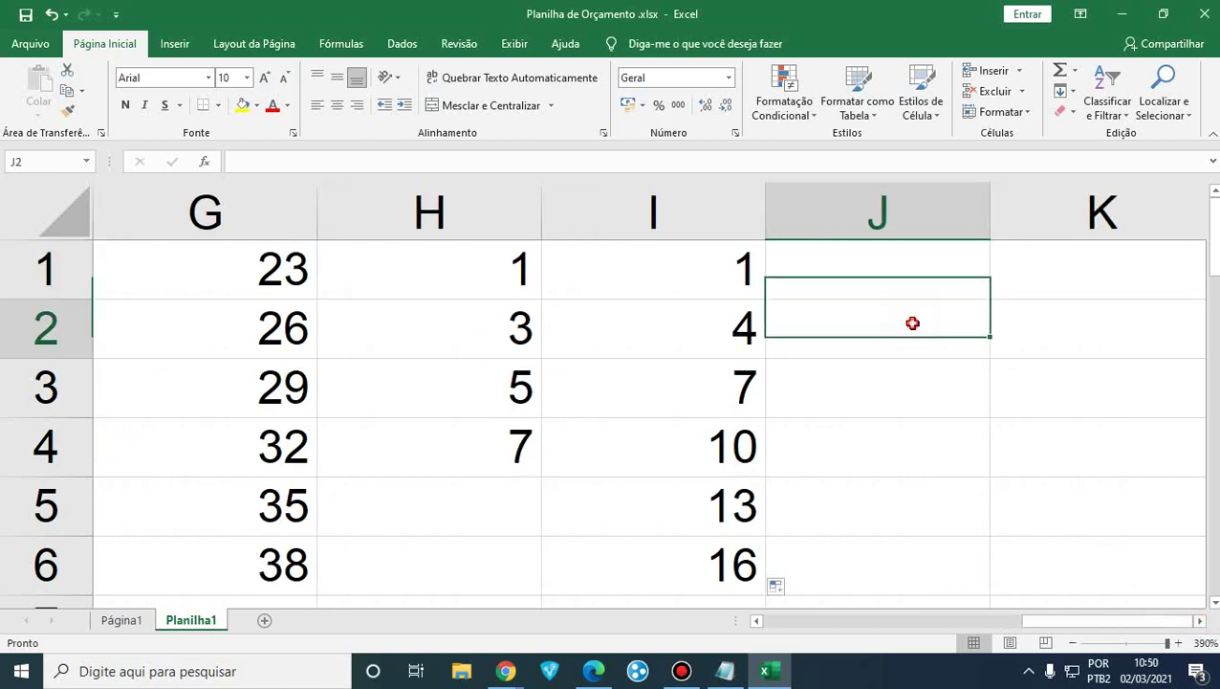
pyautogui.click(882, 274)
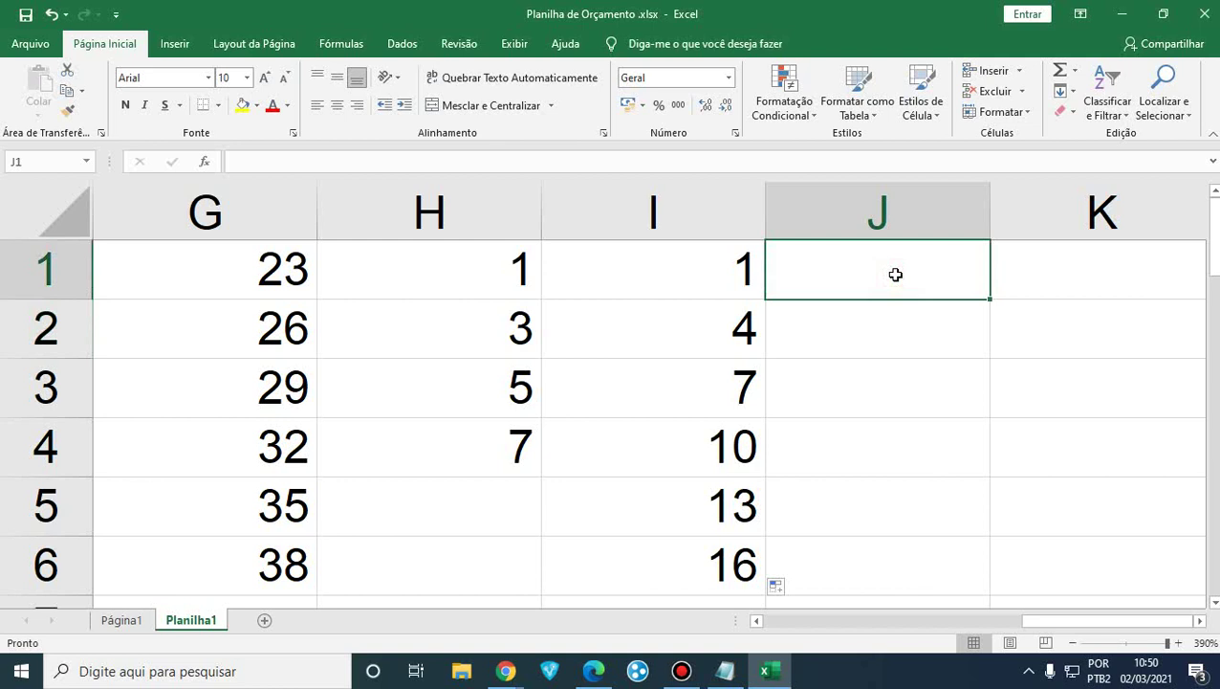
pyautogui.write('2')
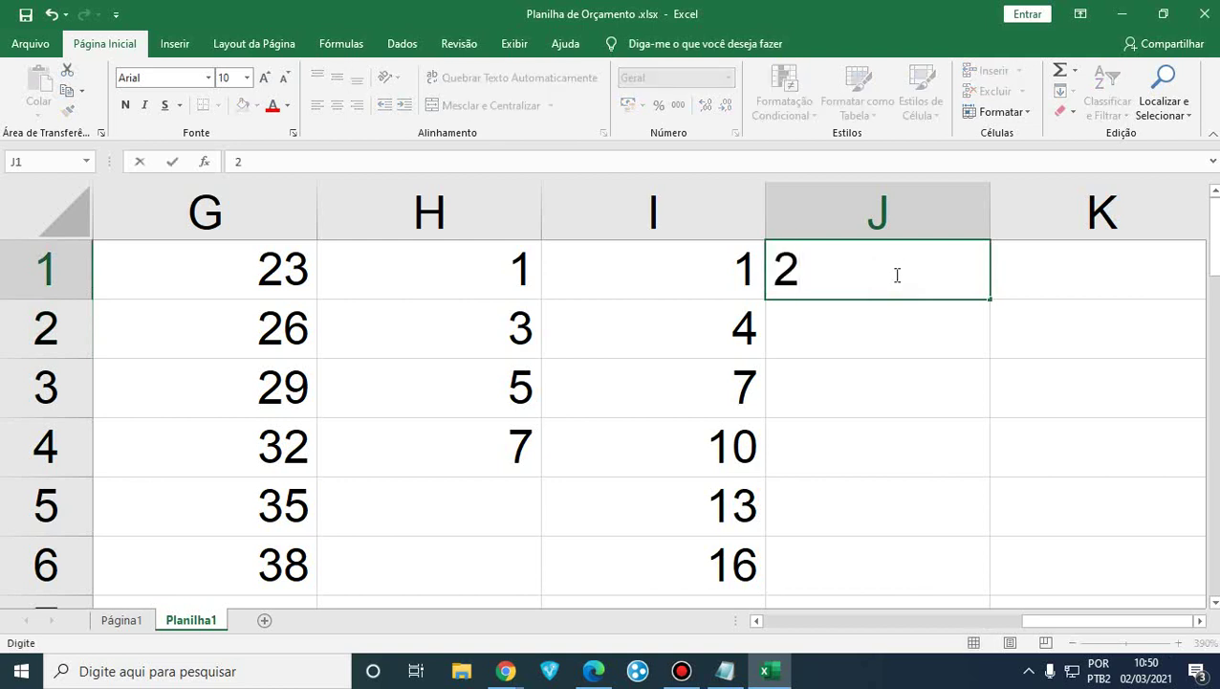
pyautogui.press('Return')
pyautogui.write('4')
pyautogui.press('Return')
pyautogui.press('Up')
pyautogui.press('Up')
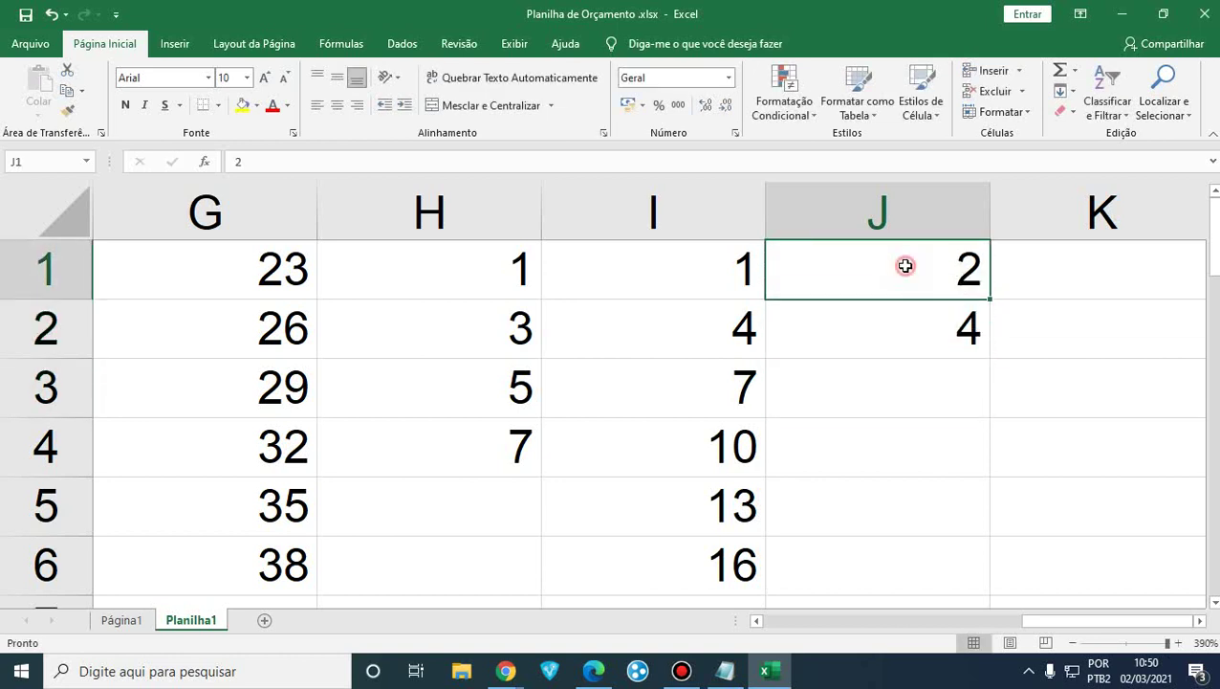
# Extend the even-number series from J1:J2 down to cell J5 using AutoFill.
pyautogui.moveTo(905, 265); pyautogui.dragTo(900, 304)
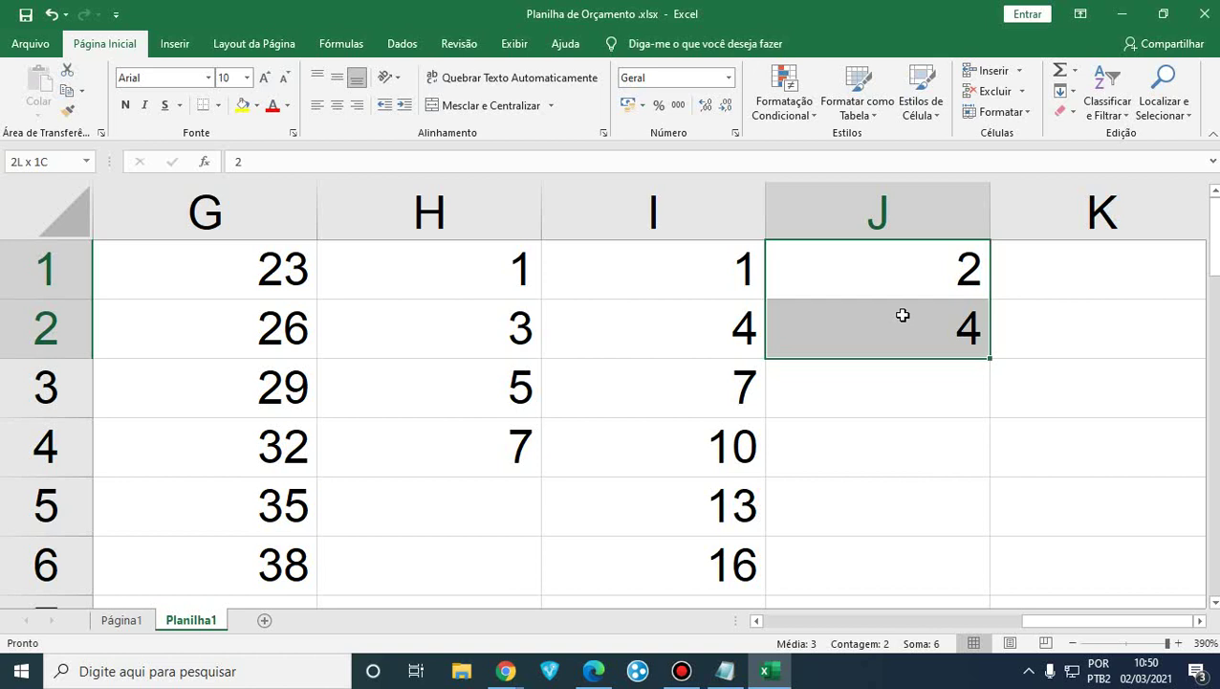
pyautogui.moveTo(901, 314); pyautogui.dragTo(907, 324)
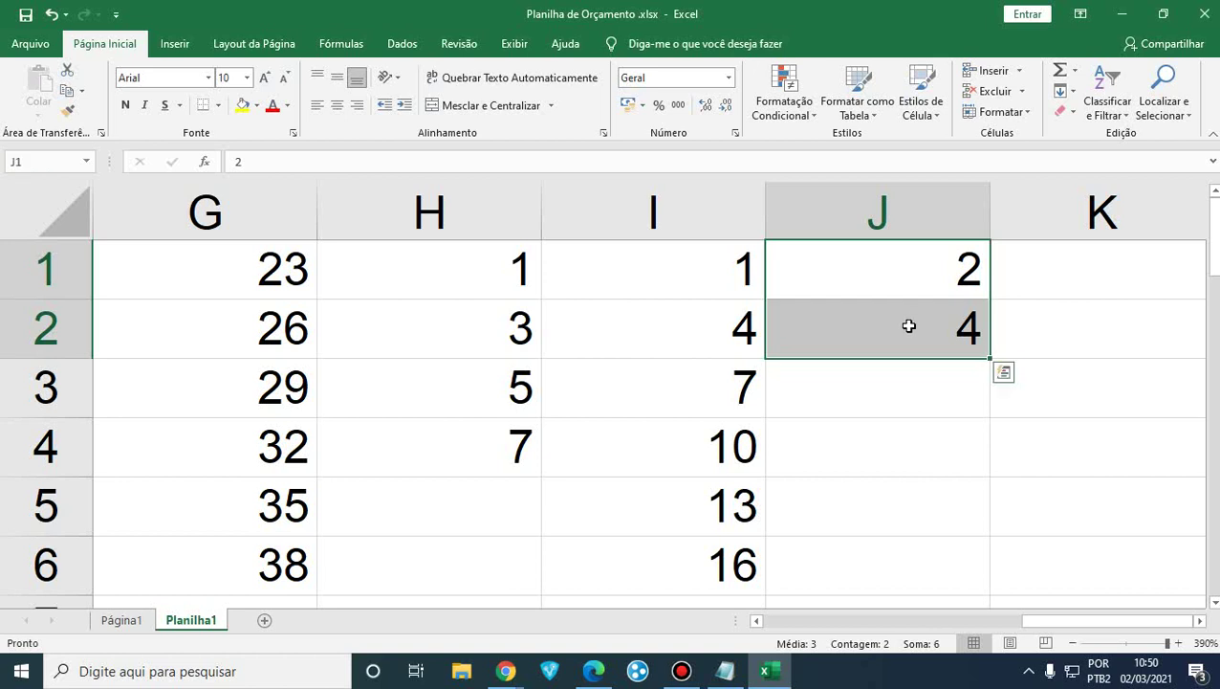
pyautogui.moveTo(990, 358); pyautogui.dragTo(957, 517)
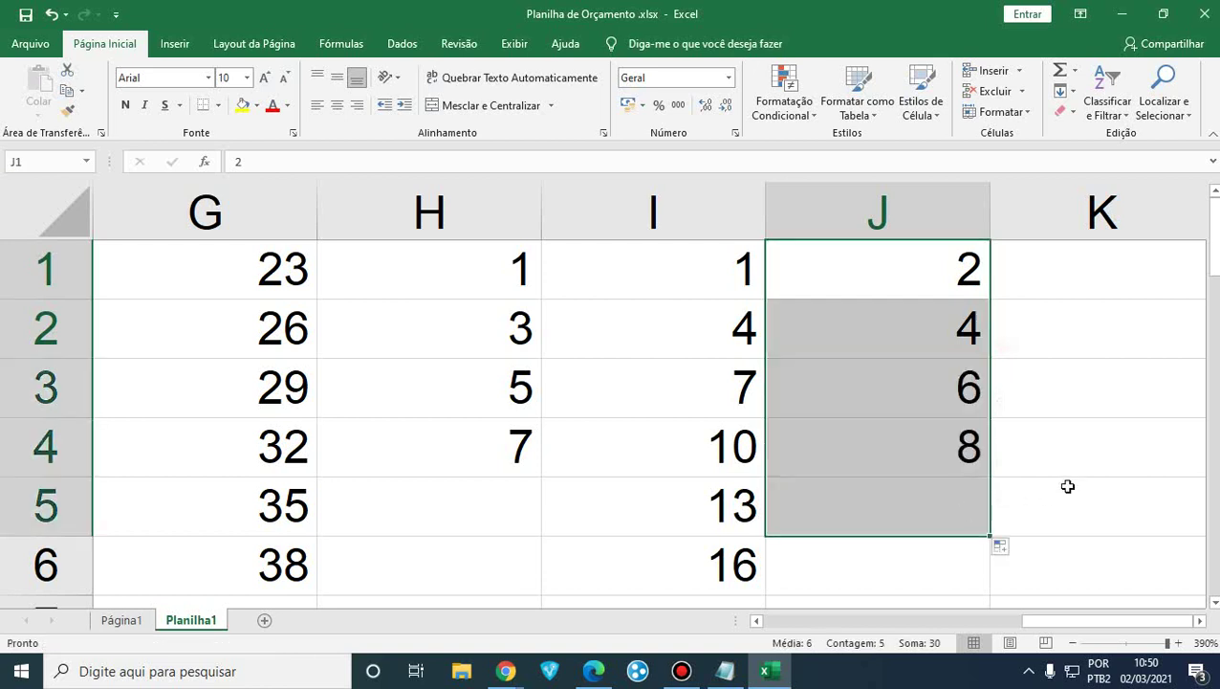
pyautogui.click(1087, 341)
# Fill down to cell J5 from cell J1 alone, without including J2 in the source selection.
pyautogui.click(912, 281)
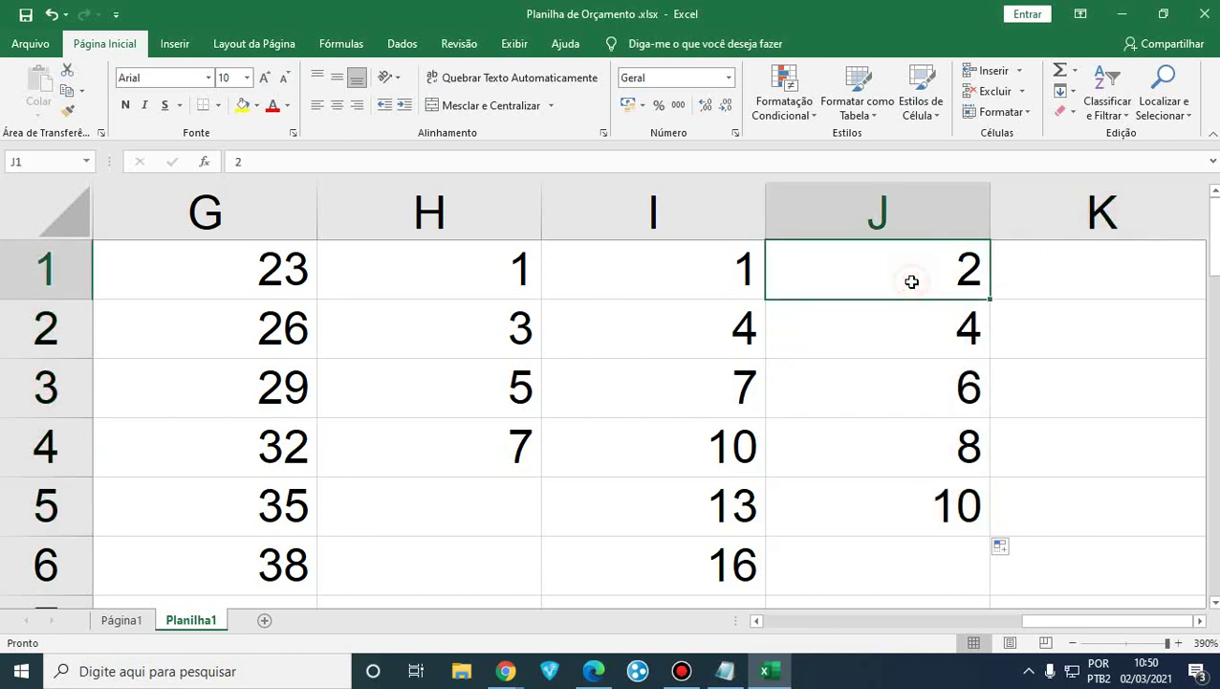
pyautogui.click(925, 317)
pyautogui.click(919, 285)
pyautogui.moveTo(902, 270); pyautogui.dragTo(902, 324)
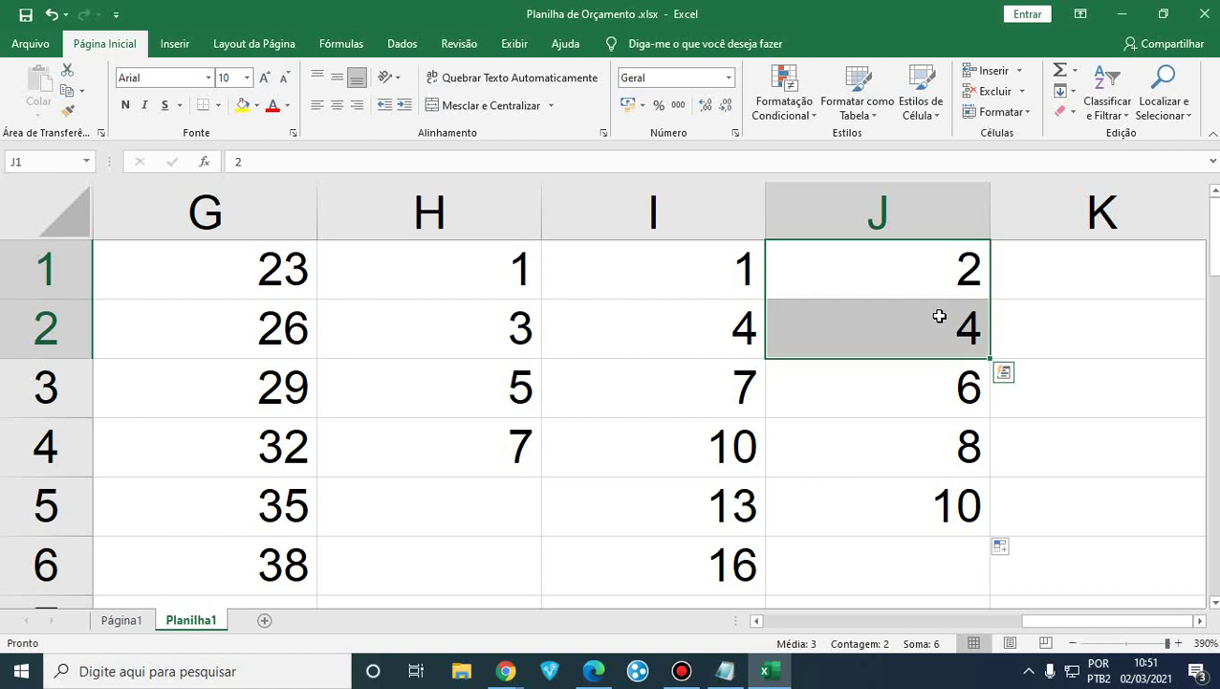
pyautogui.click(939, 283)
pyautogui.moveTo(991, 299); pyautogui.dragTo(951, 517)
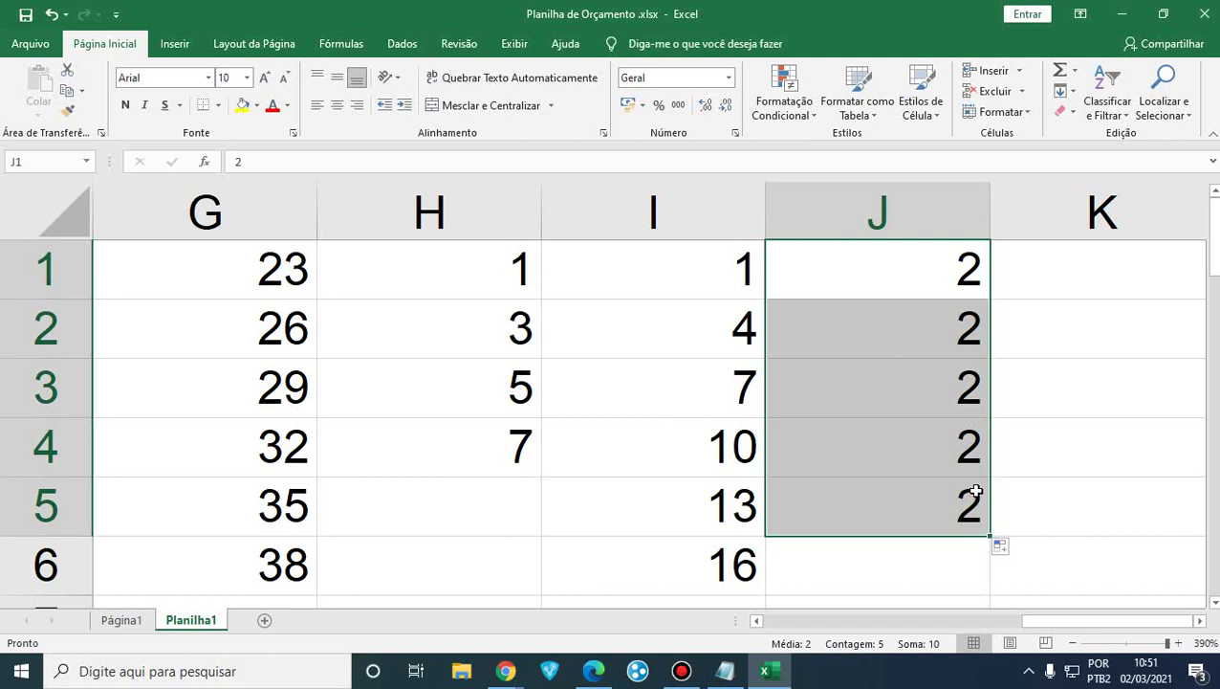
# Set cell J2 to 4 and refill the series from J1:J2 down to cell J5 using AutoFill.
pyautogui.click(948, 352)
pyautogui.moveTo(954, 269); pyautogui.dragTo(941, 309)
pyautogui.click(941, 309)
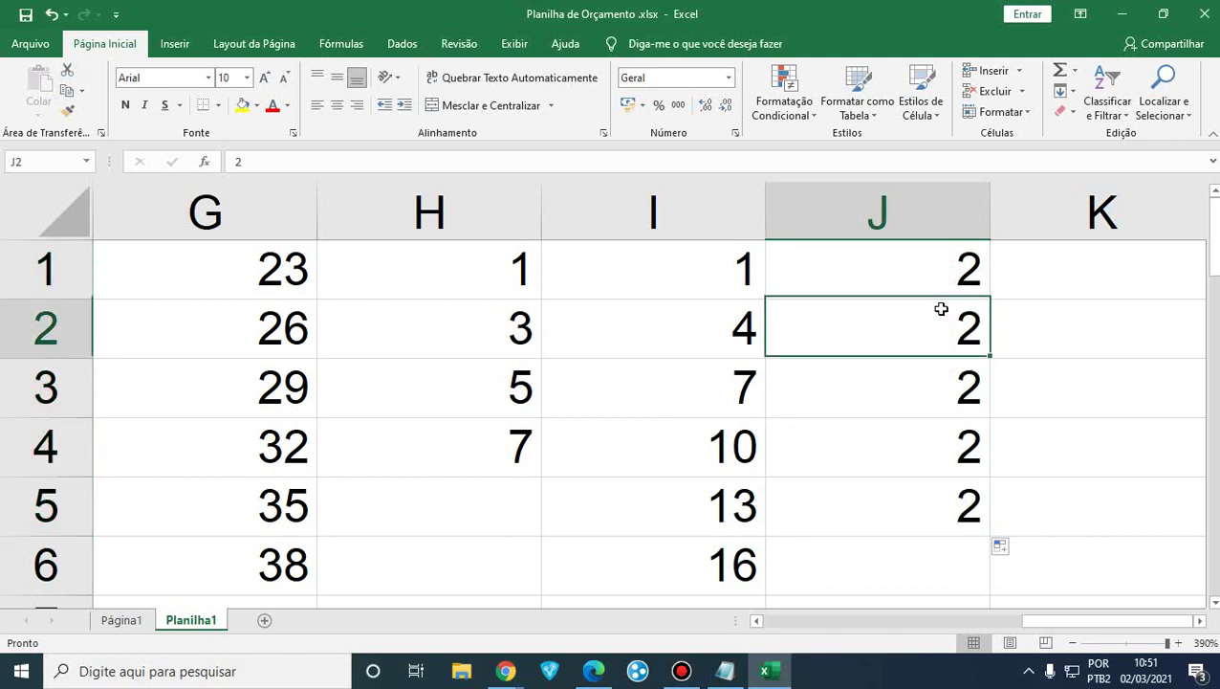
pyautogui.write('4')
pyautogui.press('Up')
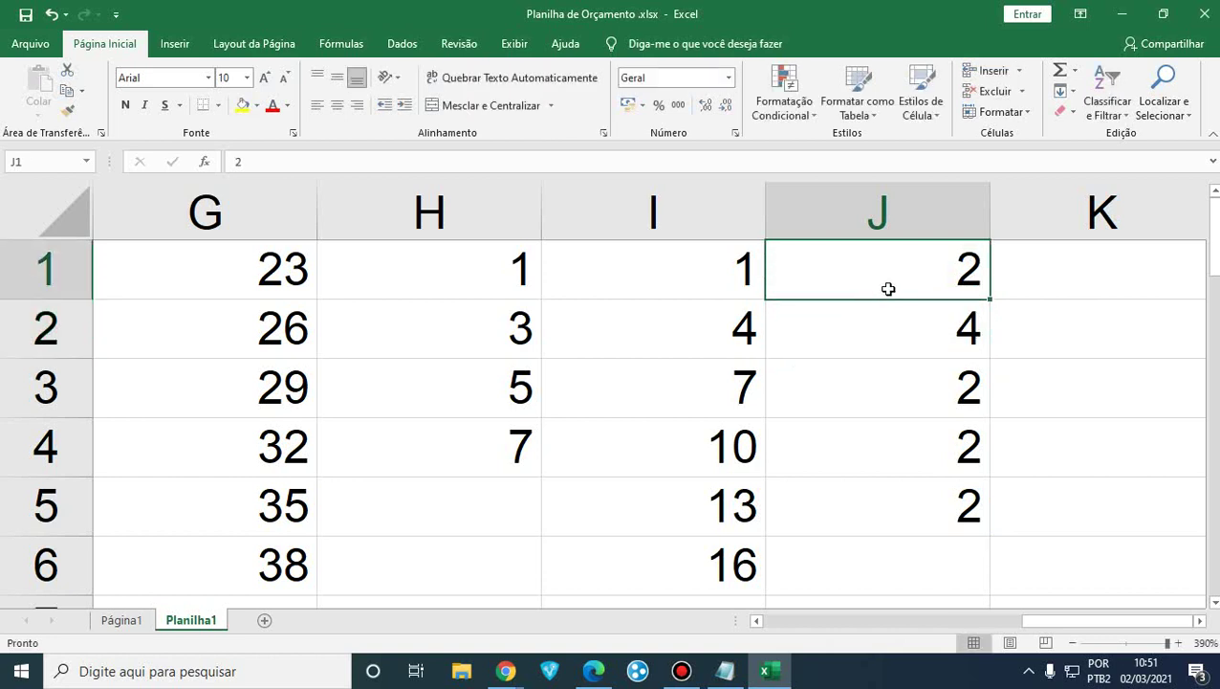
pyautogui.moveTo(887, 284); pyautogui.dragTo(899, 324)
pyautogui.moveTo(995, 357); pyautogui.dragTo(969, 509)
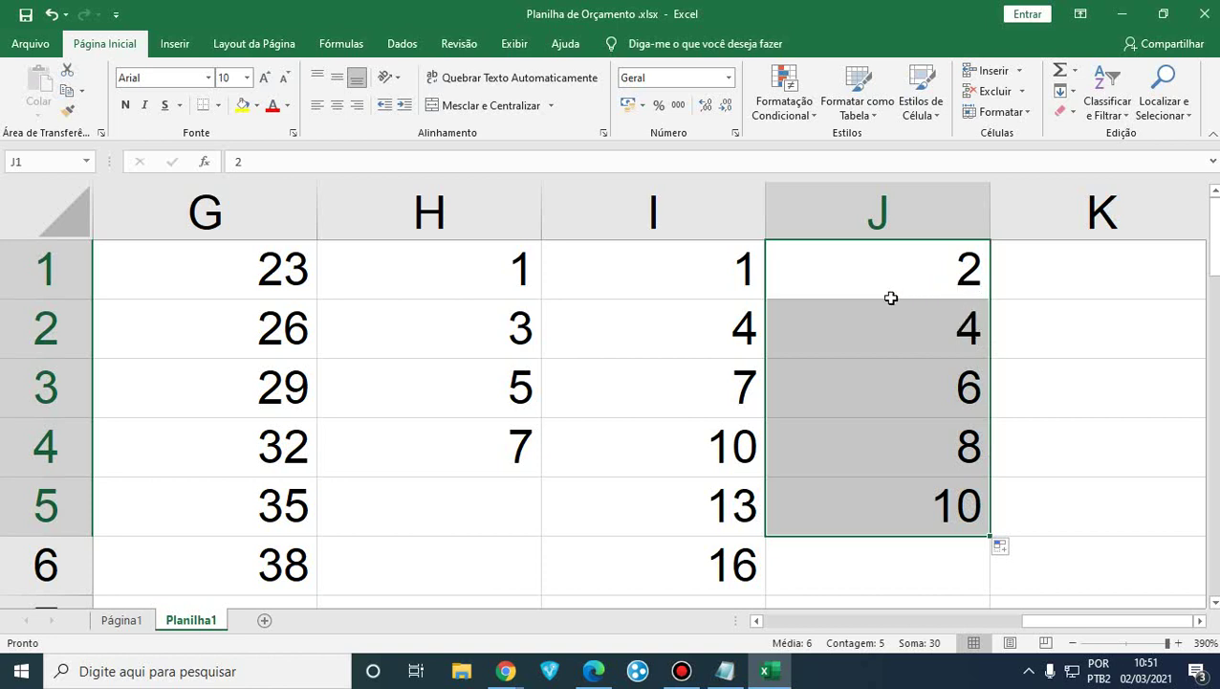
# Clear the contents of rows 1 to 5 across columns A to J.
pyautogui.hotkey('shift', 'Left')
pyautogui.hotkey('shift', 'Left')
pyautogui.hotkey('shift', 'Left')
pyautogui.hotkey('shift', 'Left')
pyautogui.hotkey('shift', 'Left')
pyautogui.hotkey('shift', 'Left')
pyautogui.hotkey('shift', 'Left')
pyautogui.hotkey('shift', 'Left')
pyautogui.hotkey('shift', 'Left')
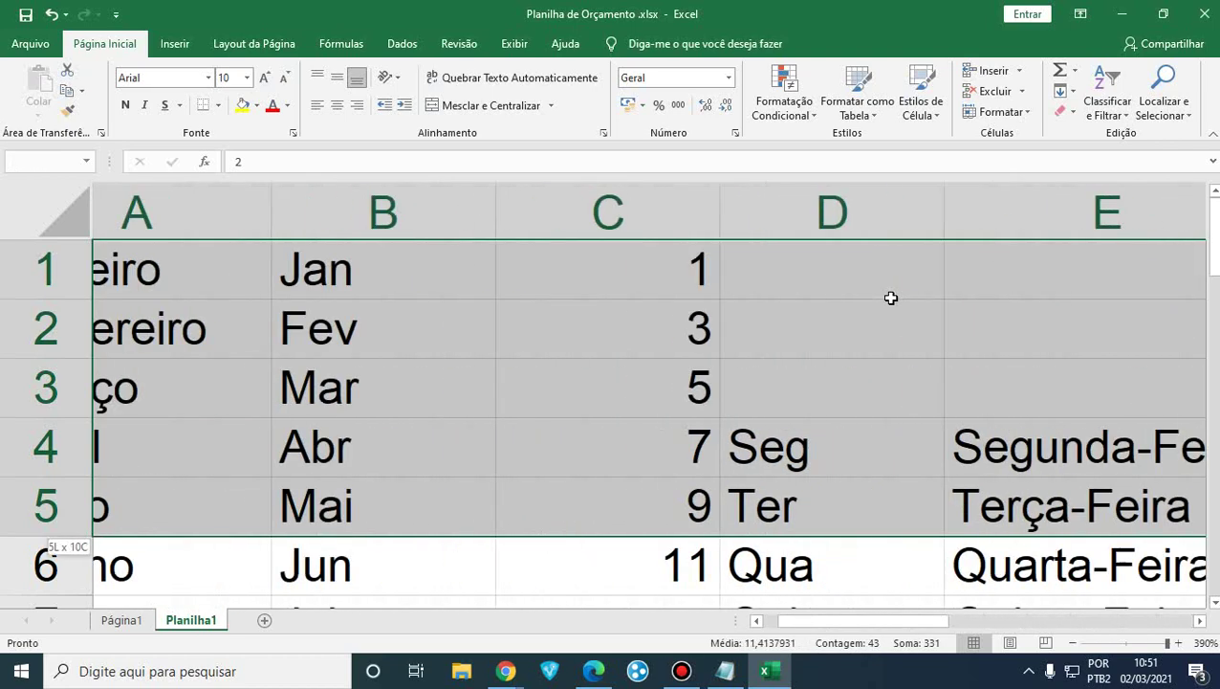
# Clear the remaining contents of columns A to J from row 6 downward.
pyautogui.press('Down')
pyautogui.press('Down')
pyautogui.press('Down')
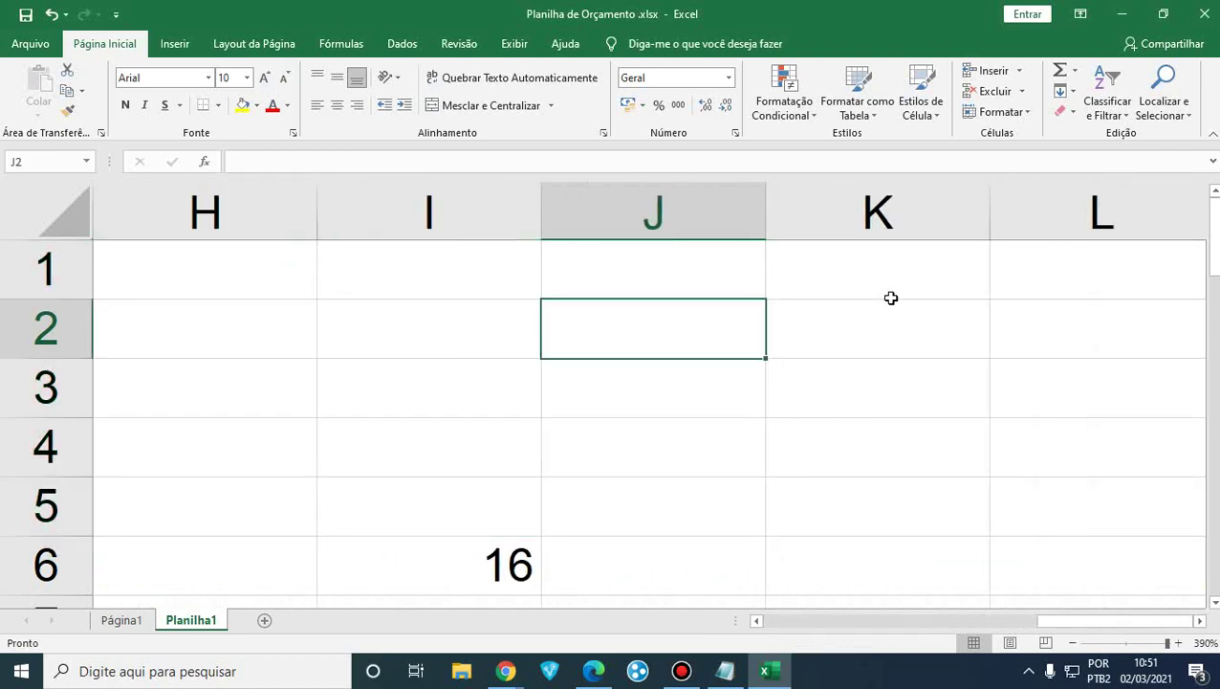
pyautogui.press('Down')
pyautogui.press('Down')
pyautogui.hotkey('shift', 'Left')
pyautogui.hotkey('shift', 'Left')
pyautogui.hotkey('shift', 'Left')
pyautogui.hotkey('shift', 'Left')
pyautogui.hotkey('shift', 'Left')
pyautogui.hotkey('shift', 'Left')
pyautogui.hotkey('shift', 'Left')
pyautogui.hotkey('shift', 'Left')
pyautogui.hotkey('shift', 'Left')
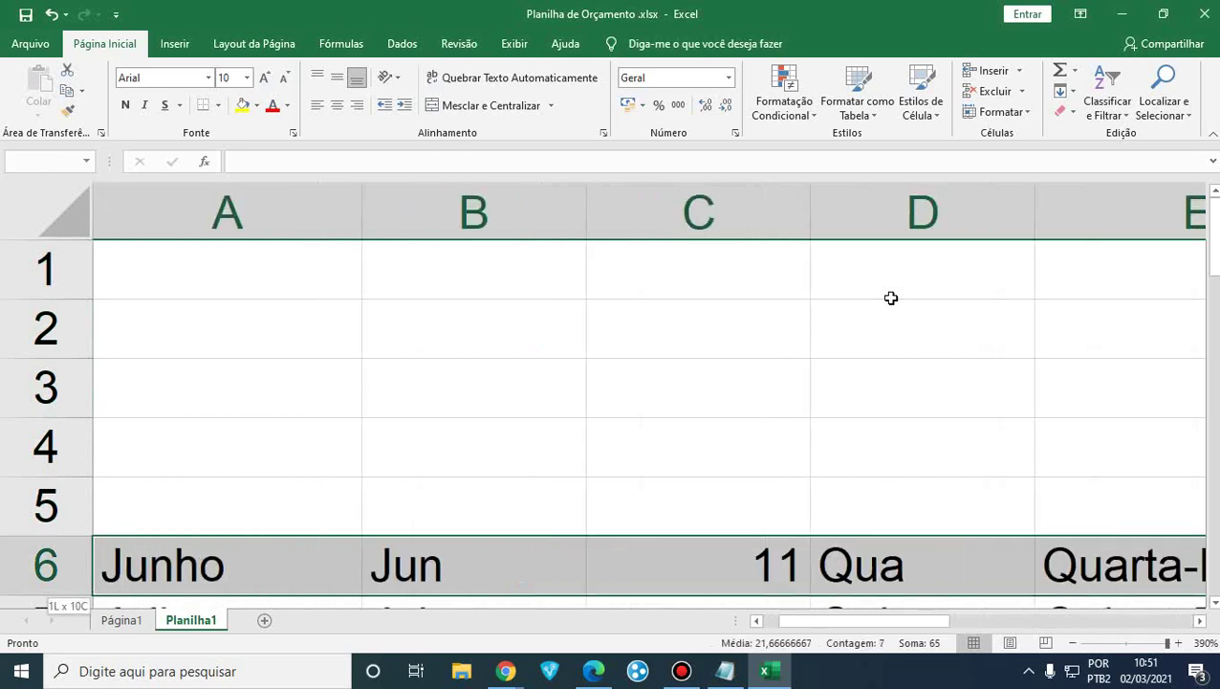
pyautogui.hotkey('shift', 'Down')
pyautogui.hotkey('shift', 'Down')
pyautogui.hotkey('shift', 'Down')
pyautogui.hotkey('shift', 'Down')
pyautogui.hotkey('shift', 'Down')
pyautogui.hotkey('shift', 'Down')
pyautogui.hotkey('shift', 'Down')
pyautogui.hotkey('shift', 'Down')
pyautogui.hotkey('shift', 'Down')
pyautogui.hotkey('shift', 'Down')
pyautogui.hotkey('shift', 'Down')
pyautogui.hotkey('shift', 'Down')
pyautogui.hotkey('shift', 'Down')
pyautogui.hotkey('shift', 'Down')
pyautogui.hotkey('shift', 'Down')
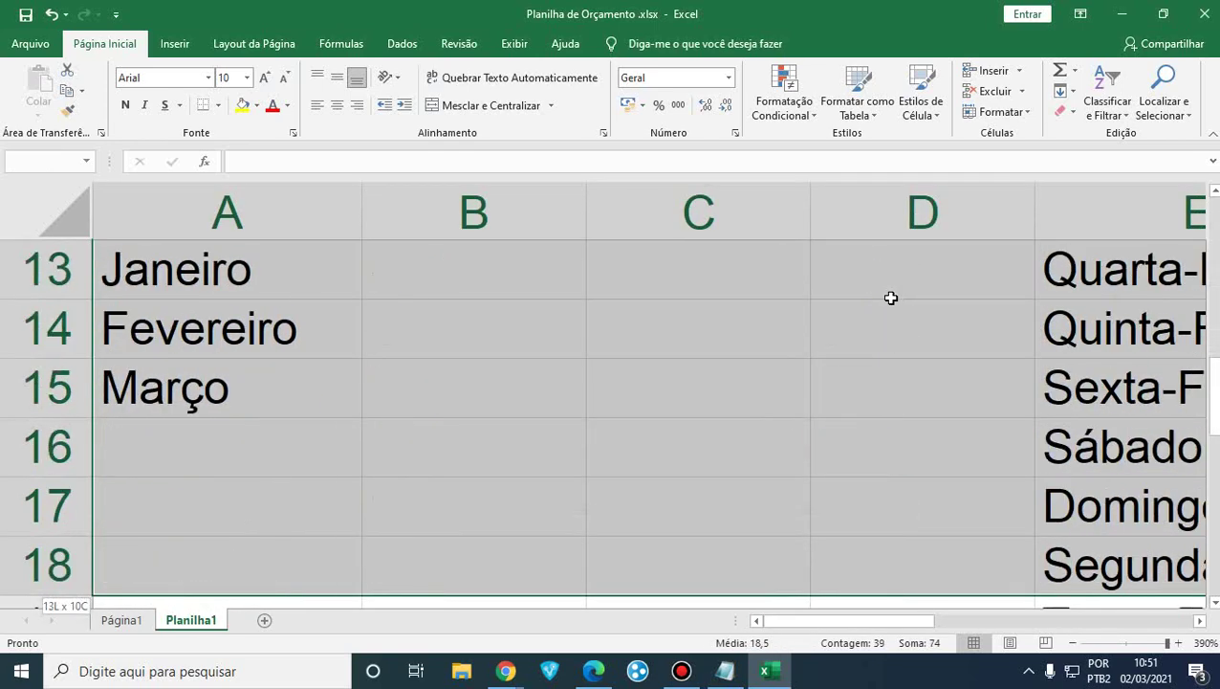
pyautogui.hotkey('shift', 'Down')
pyautogui.hotkey('shift', 'Down')
pyautogui.hotkey('shift', 'Down')
pyautogui.hotkey('shift', 'Down')
pyautogui.hotkey('shift', 'Down')
pyautogui.hotkey('shift', 'Down')
pyautogui.hotkey('shift', 'Down')
pyautogui.hotkey('shift', 'Down')
pyautogui.hotkey('shift', 'Down')
pyautogui.hotkey('shift', 'Down')
pyautogui.hotkey('shift', 'Down')
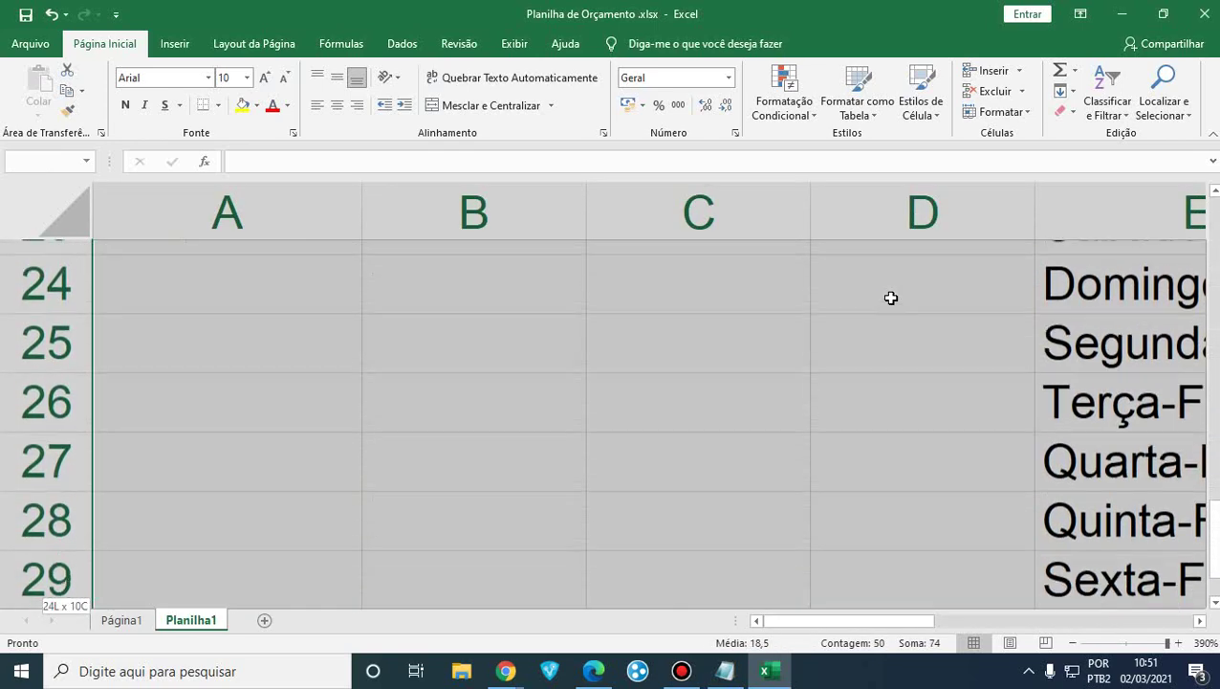
pyautogui.hotkey('shift', 'Down')
pyautogui.hotkey('shift', 'Up')
pyautogui.hotkey('shift', 'Up')
pyautogui.hotkey('shift', 'Up')
pyautogui.hotkey('ctrl', 'BackSpace')
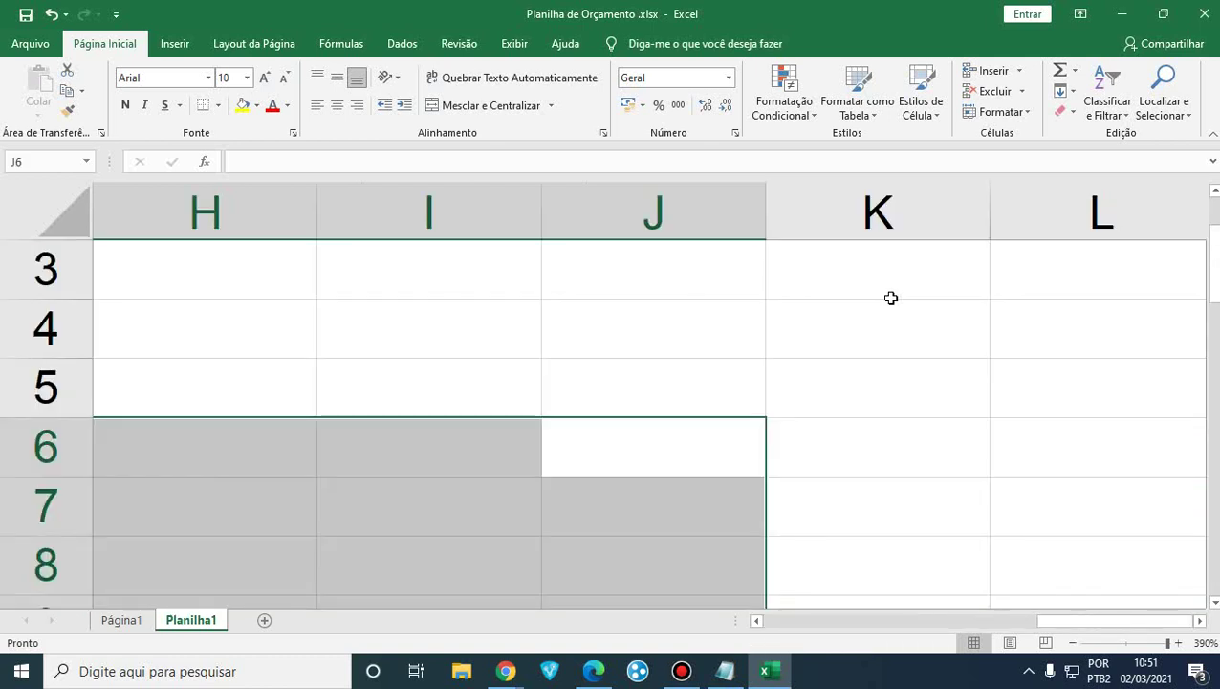
# Make cell A3 the active cell for a new entry.
pyautogui.press('Up')
pyautogui.press('Up')
pyautogui.press('Up')
pyautogui.press('Left')
pyautogui.press('Home')
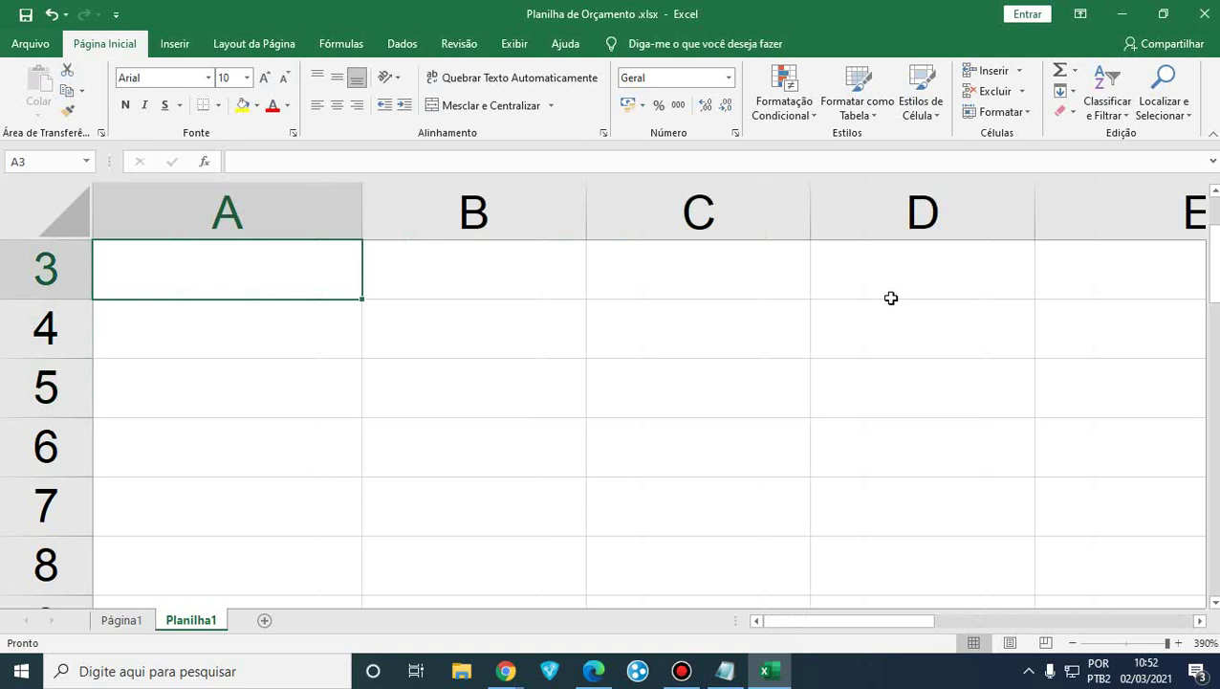
pyautogui.write('Ge')
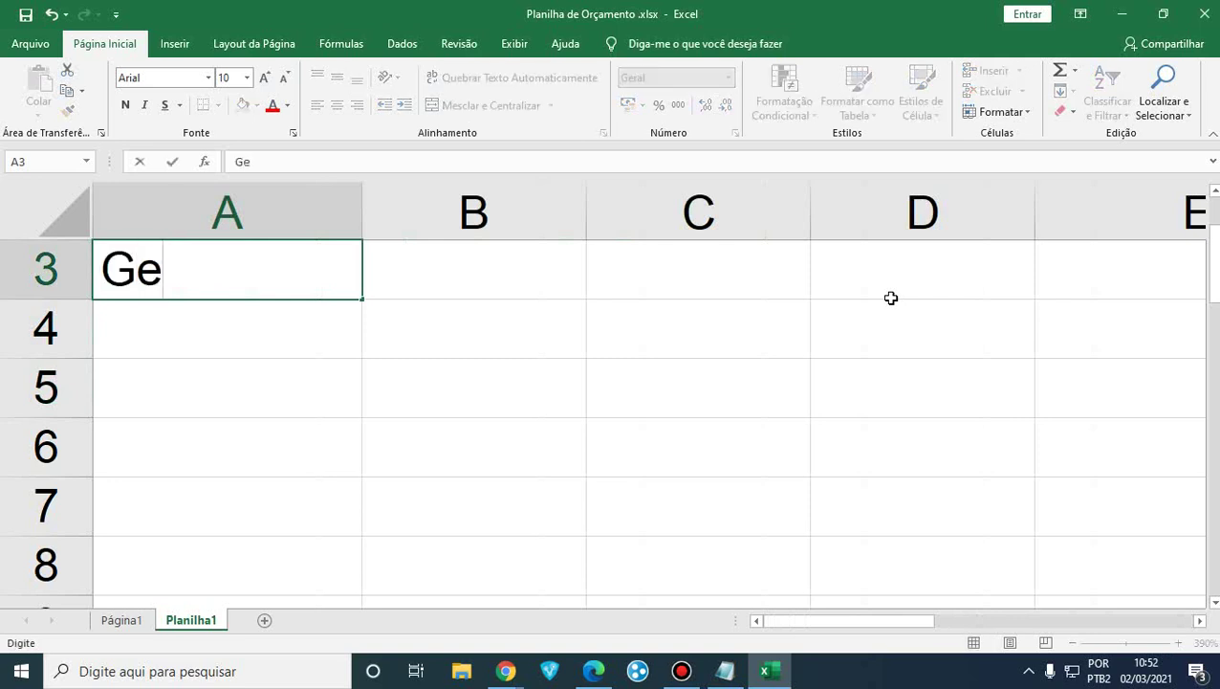
pyautogui.press('BackSpace')
pyautogui.press('BackSpace')
pyautogui.write('E')
pyautogui.press('BackSpace')
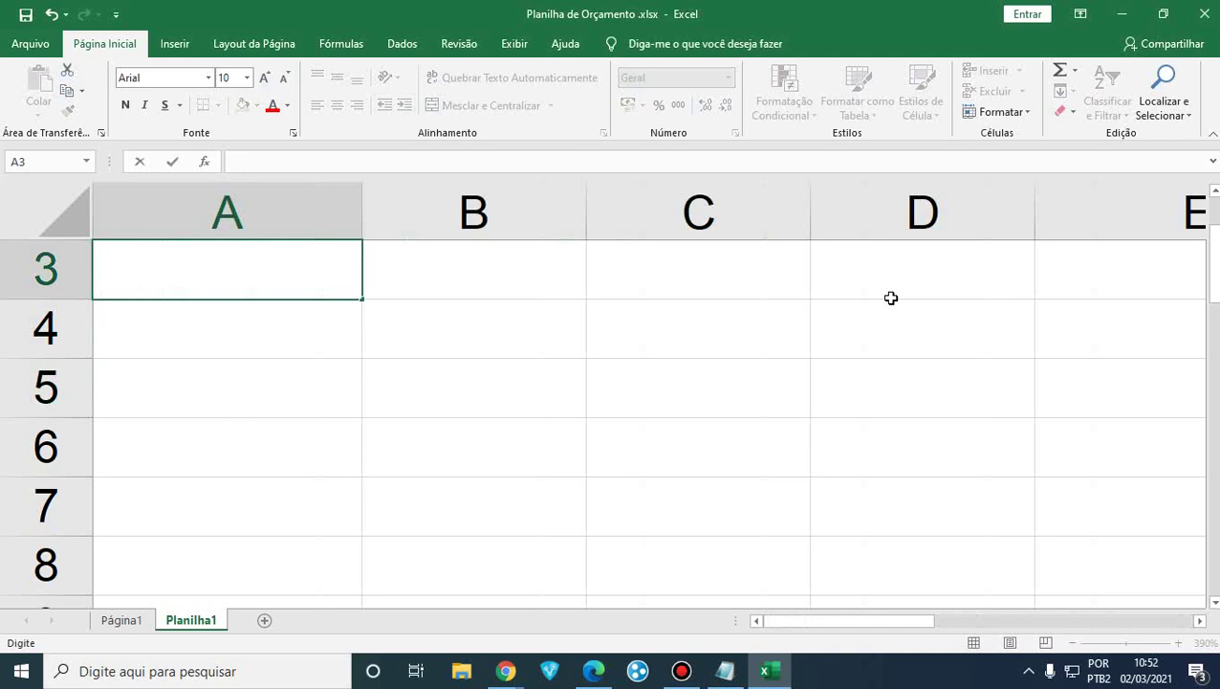
pyautogui.write('e')
pyautogui.press('BackSpace')
pyautogui.write('e')
pyautogui.press('BackSpace')
pyautogui.write('ma')
pyautogui.press('BackSpace')
pyautogui.press('BackSpace')
# Enter a person's first name in cell A3, using the spelling without the letter h.
pyautogui.write('Ma')
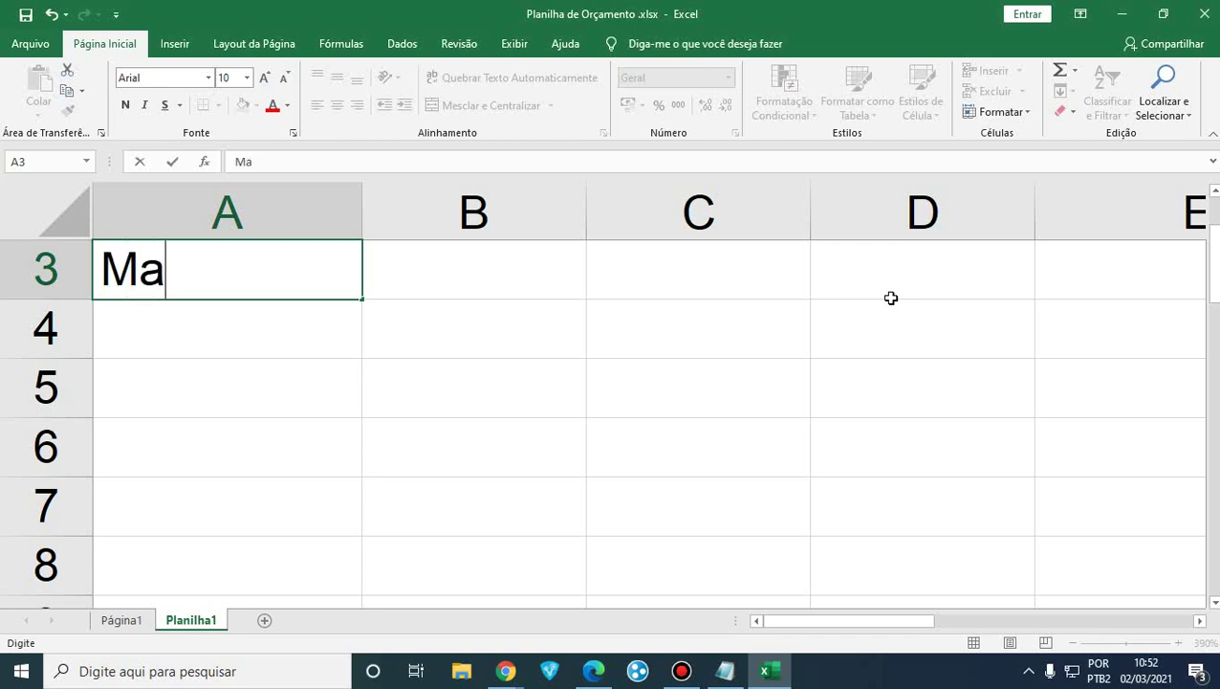
pyautogui.write('theus')
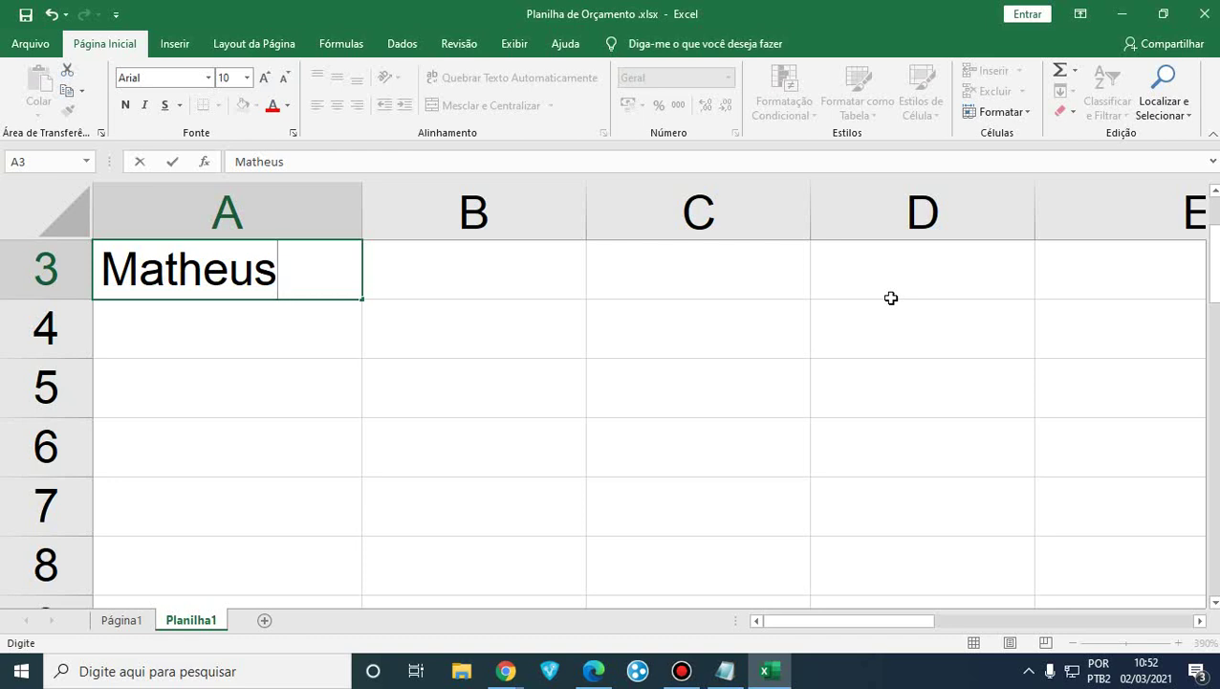
pyautogui.press('BackSpace')
pyautogui.press('BackSpace')
pyautogui.press('BackSpace')
pyautogui.press('BackSpace')
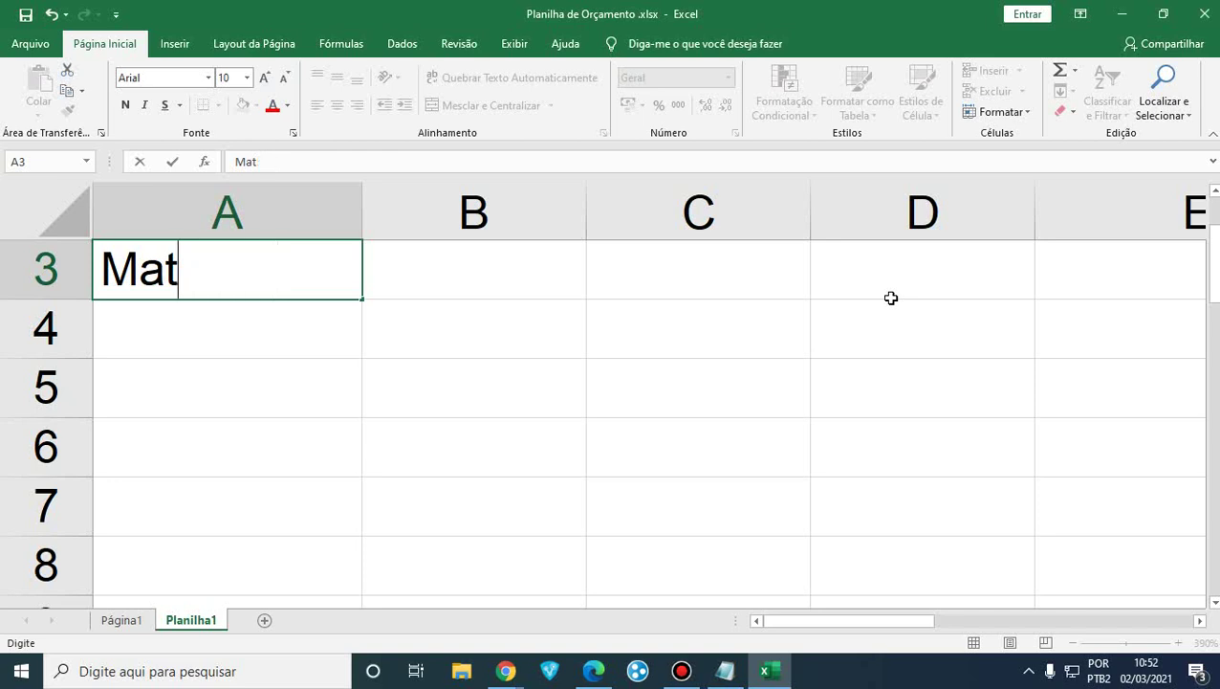
pyautogui.write('eus')
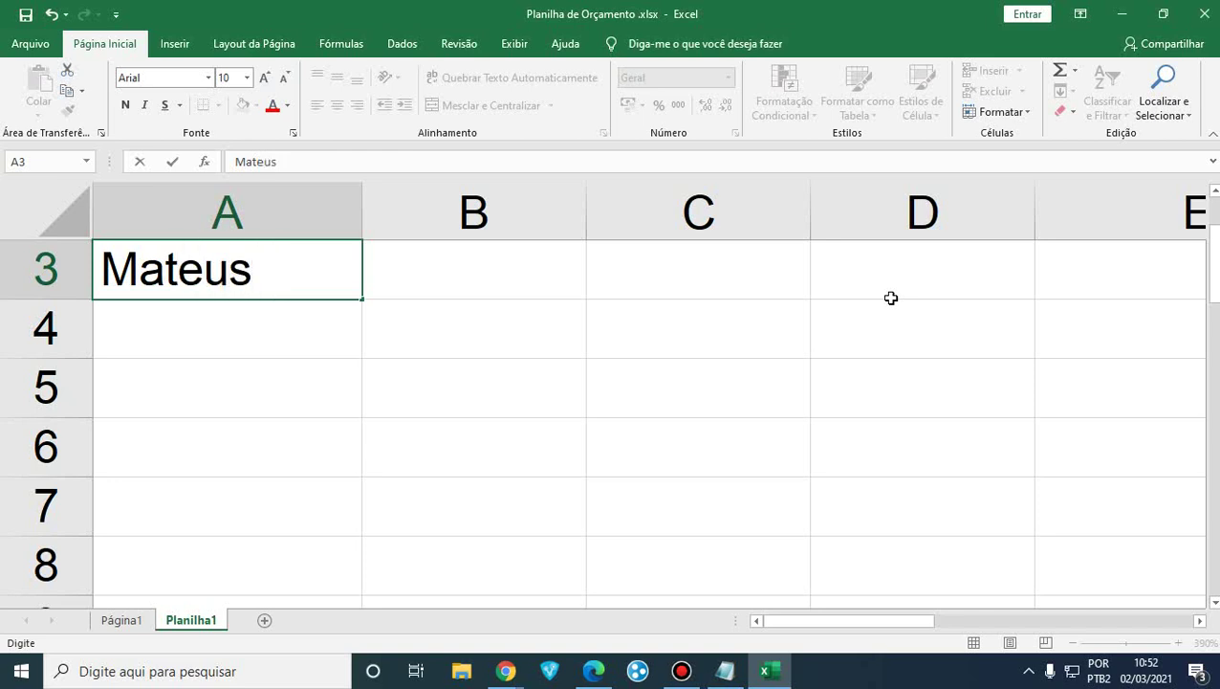
pyautogui.press('Return')
# Enter a second, different first name in cell A4.
pyautogui.write('m')
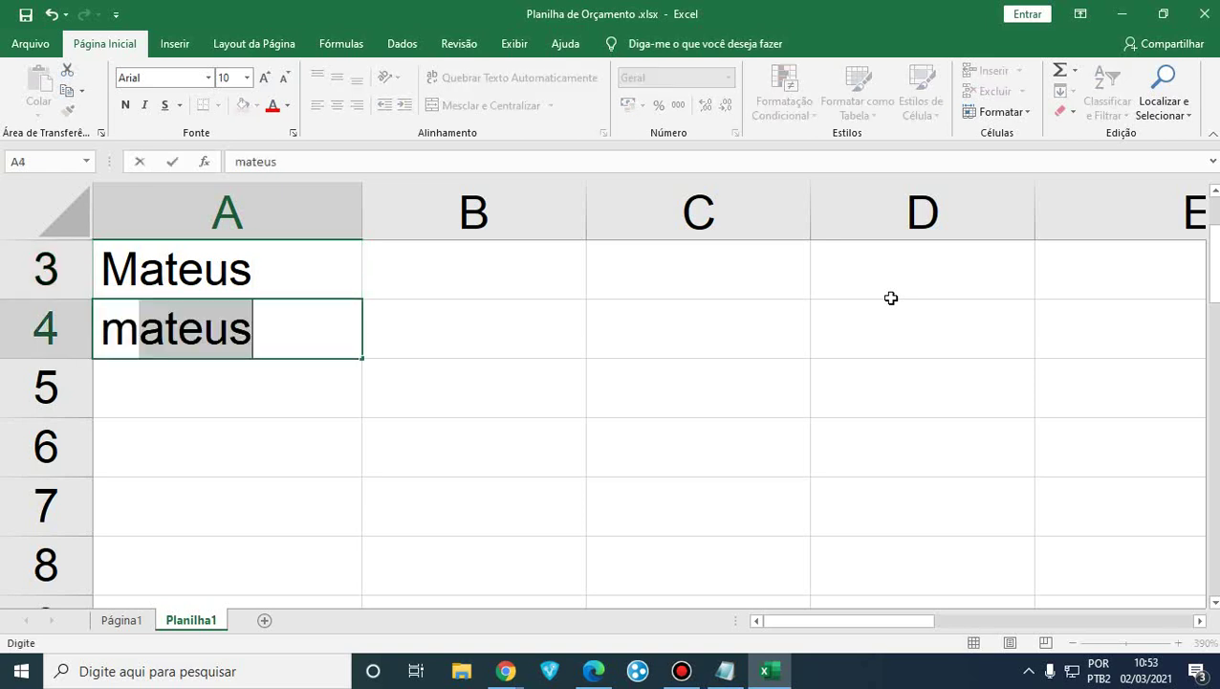
pyautogui.press('BackSpace')
pyautogui.press('BackSpace')
pyautogui.write('Marcos')
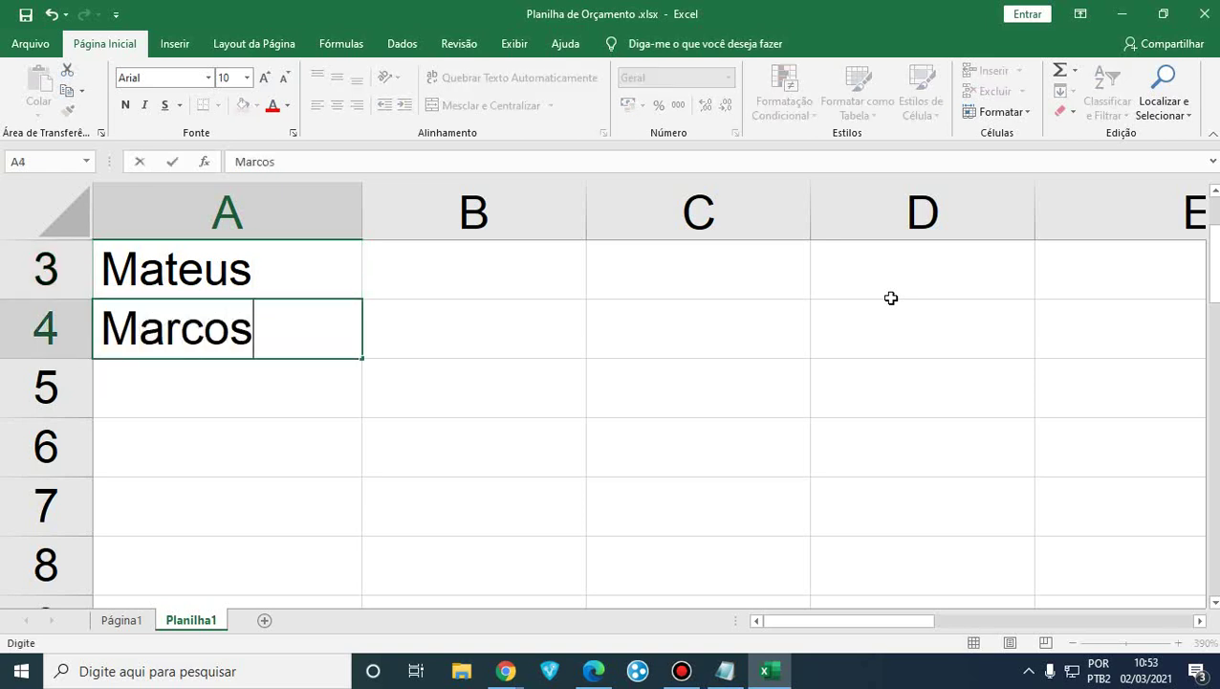
pyautogui.press('Return')
# Extend the two names in A3:A4 down to cell A5 using AutoFill.
pyautogui.press('Up')
pyautogui.press('Up')
pyautogui.hotkey('shift', 'Down')
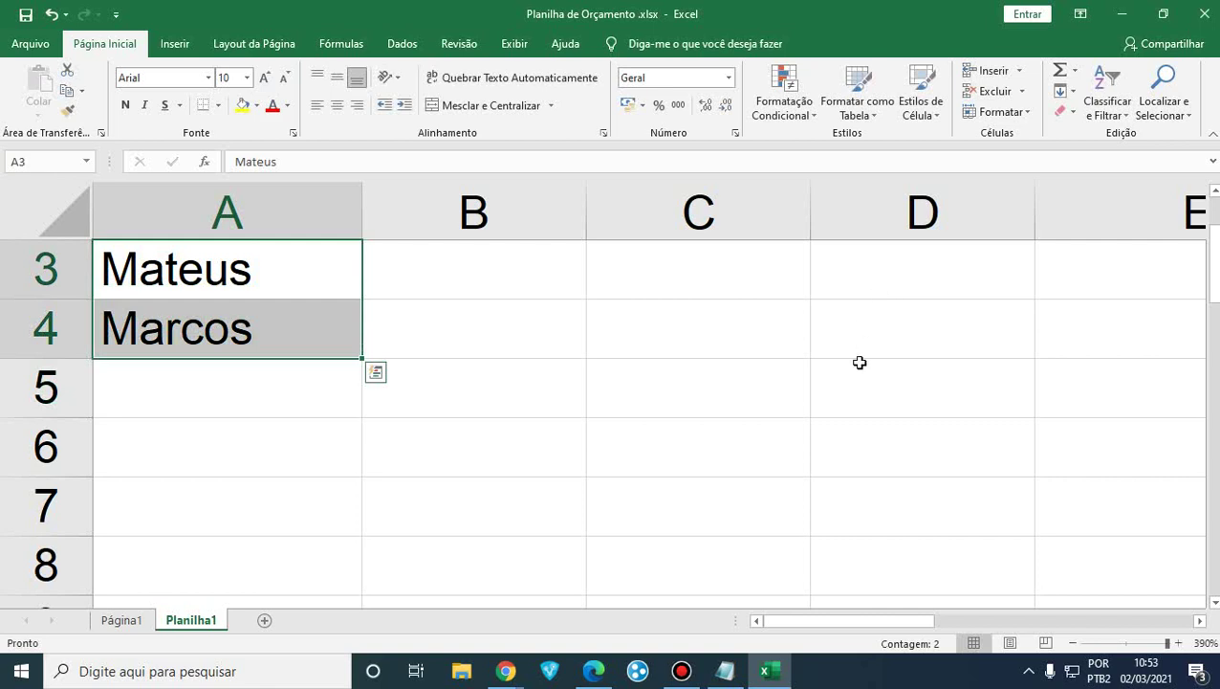
pyautogui.moveTo(361, 358); pyautogui.dragTo(339, 398)
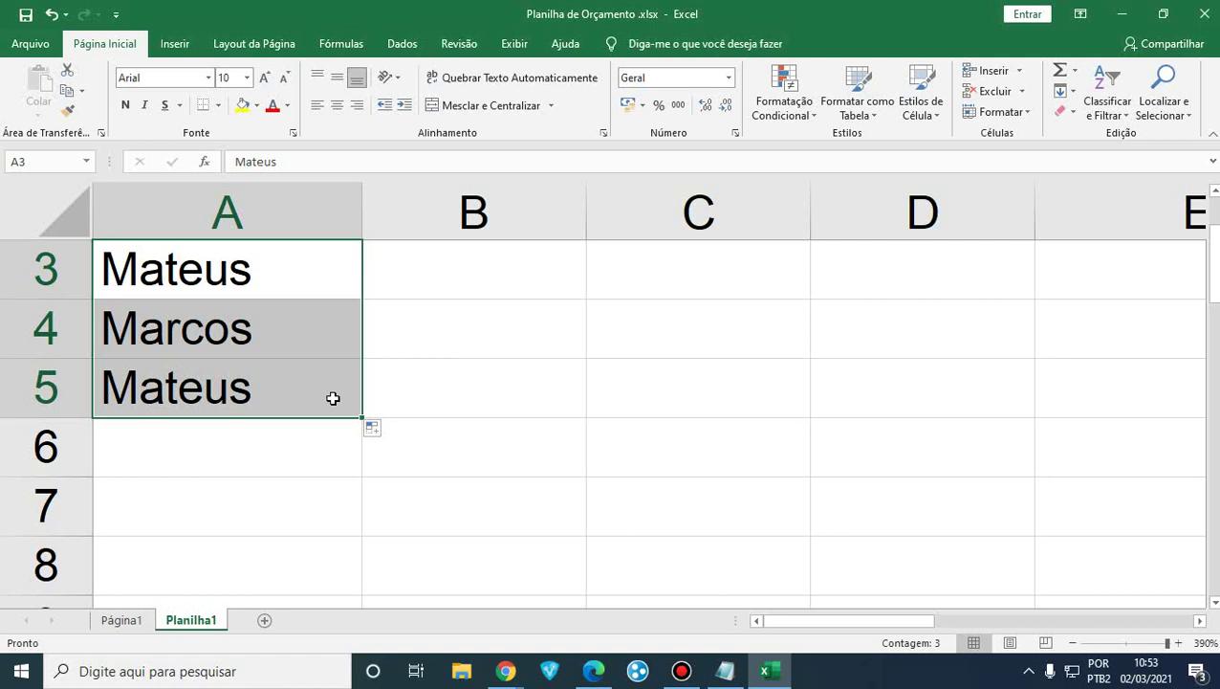
# Clear the names in A3:A5 and make cell A1 the active cell.
pyautogui.click(291, 260)
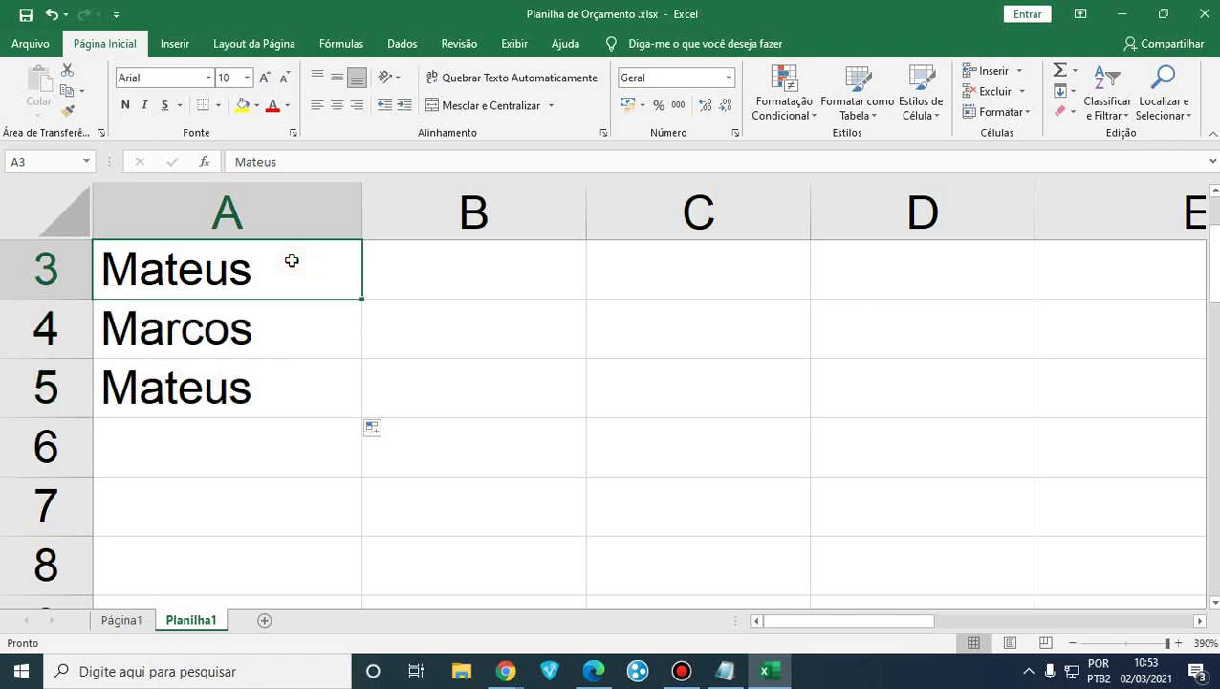
pyautogui.hotkey('shift', 'Down')
pyautogui.hotkey('shift', 'Down')
pyautogui.press('Delete')
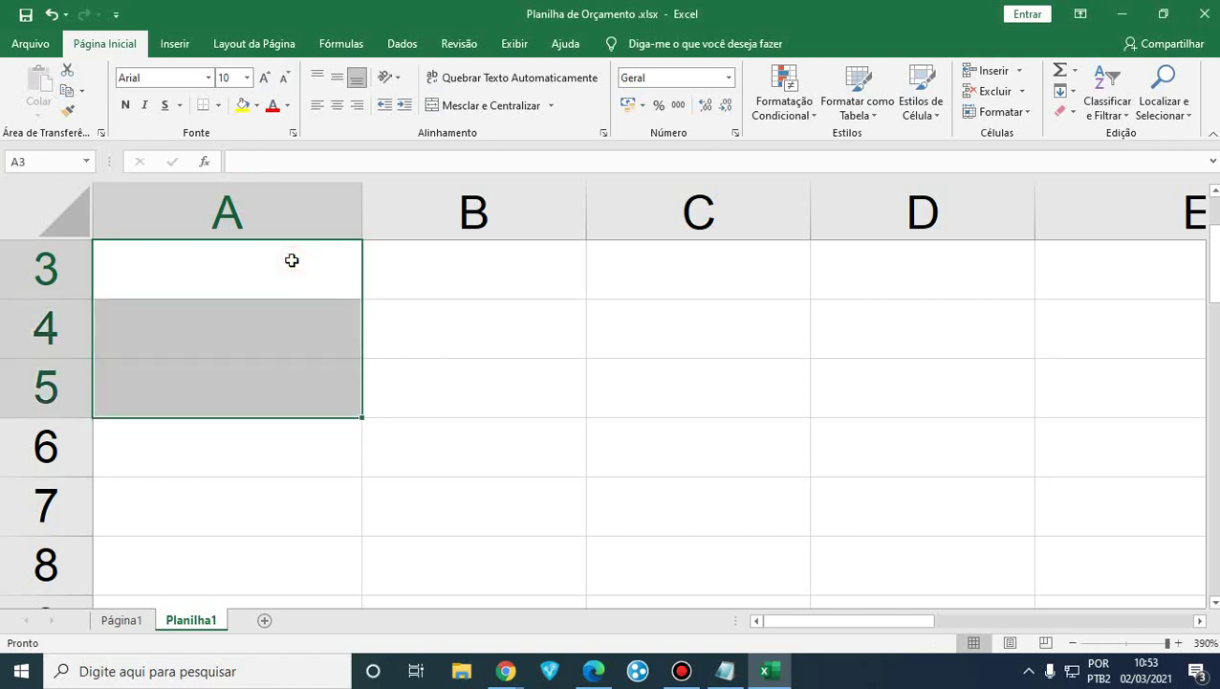
pyautogui.press('Up')
pyautogui.press('Up')
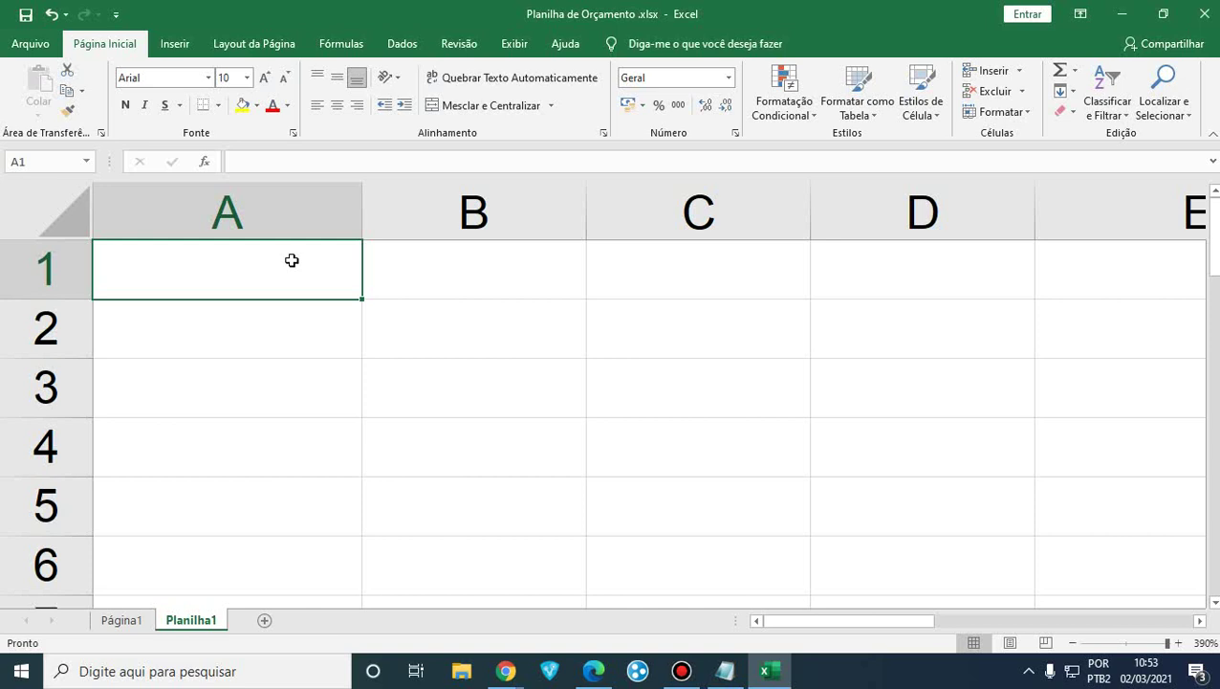
# Enter the Roman numerals I in cell A1 and II in cell A2.
pyautogui.write('i')
pyautogui.press('BackSpace')
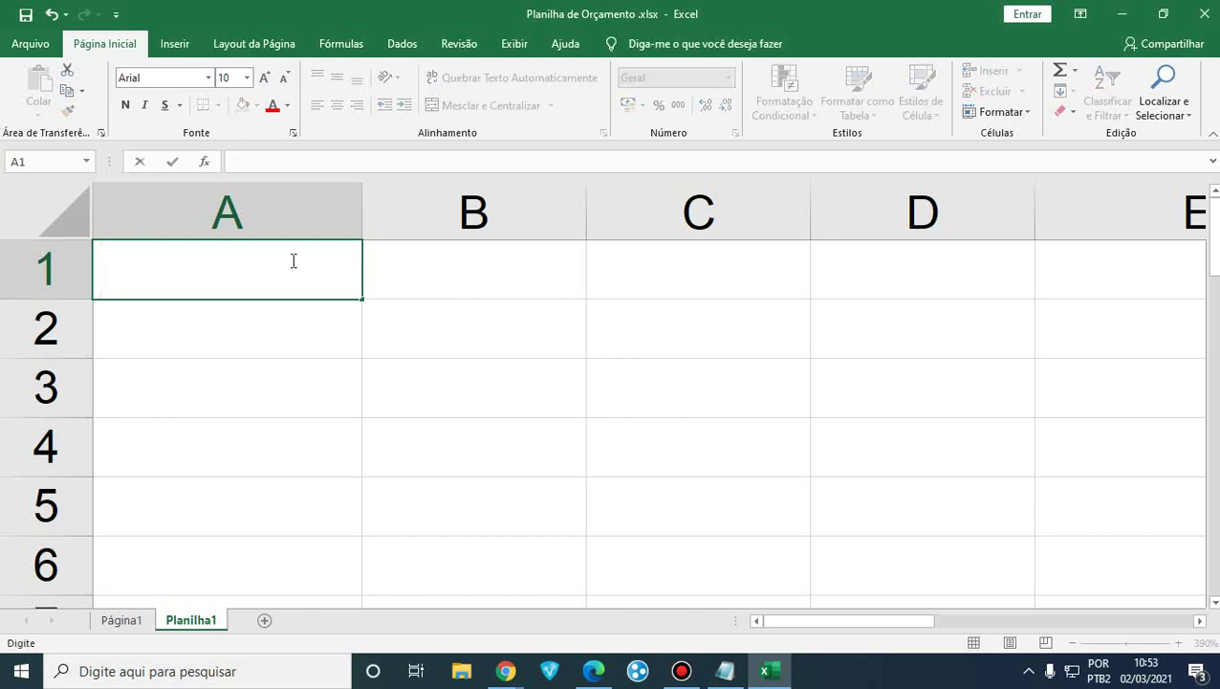
pyautogui.write('I')
pyautogui.press('Return')
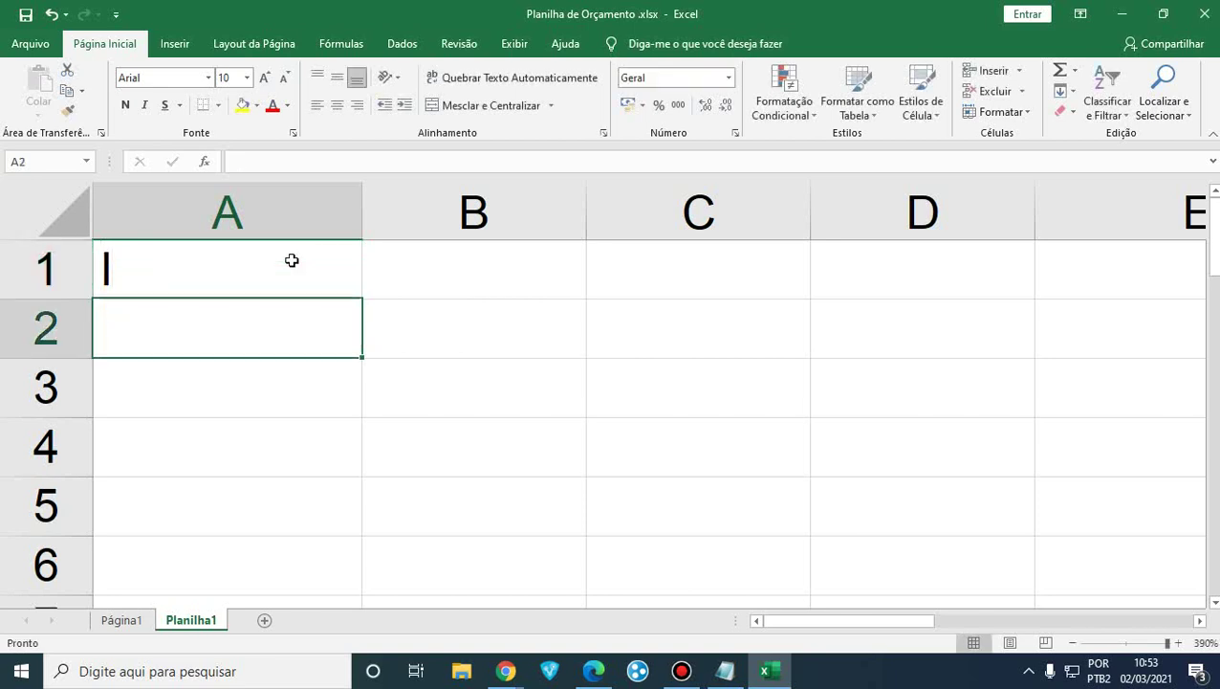
pyautogui.write('i')
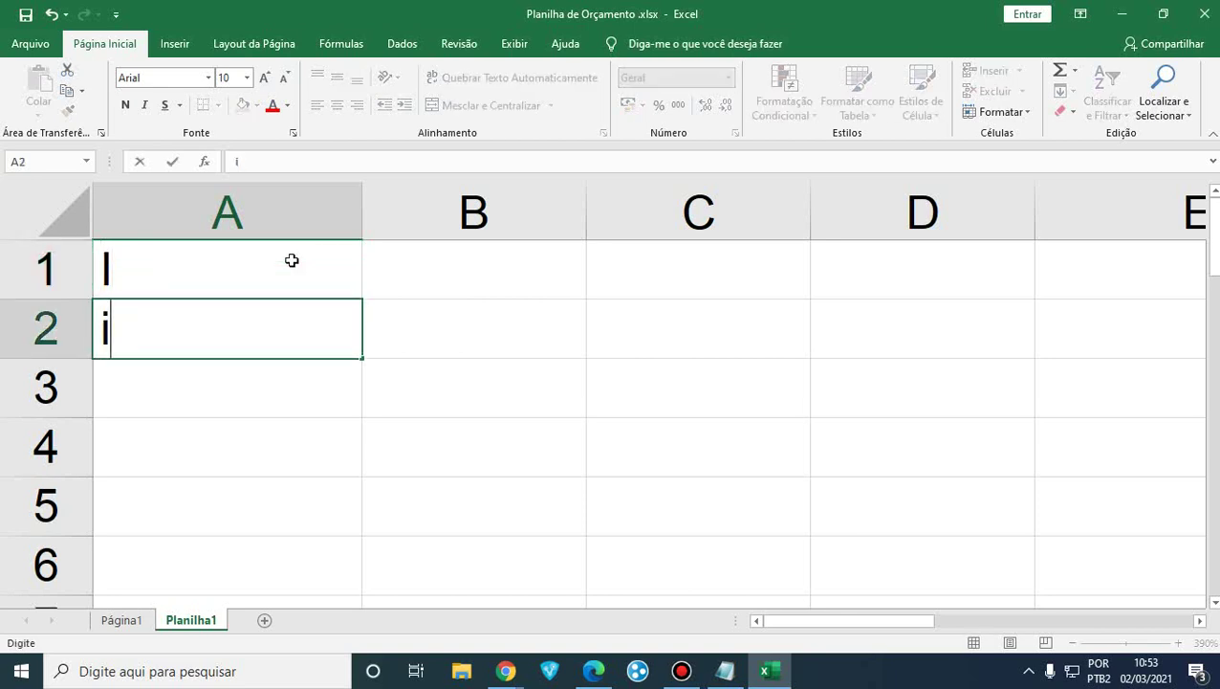
pyautogui.press('BackSpace')
pyautogui.write('II')
pyautogui.press('Return')
# Extend the Roman numerals in A1:A2 down to cell A5 using AutoFill.
pyautogui.press('Up')
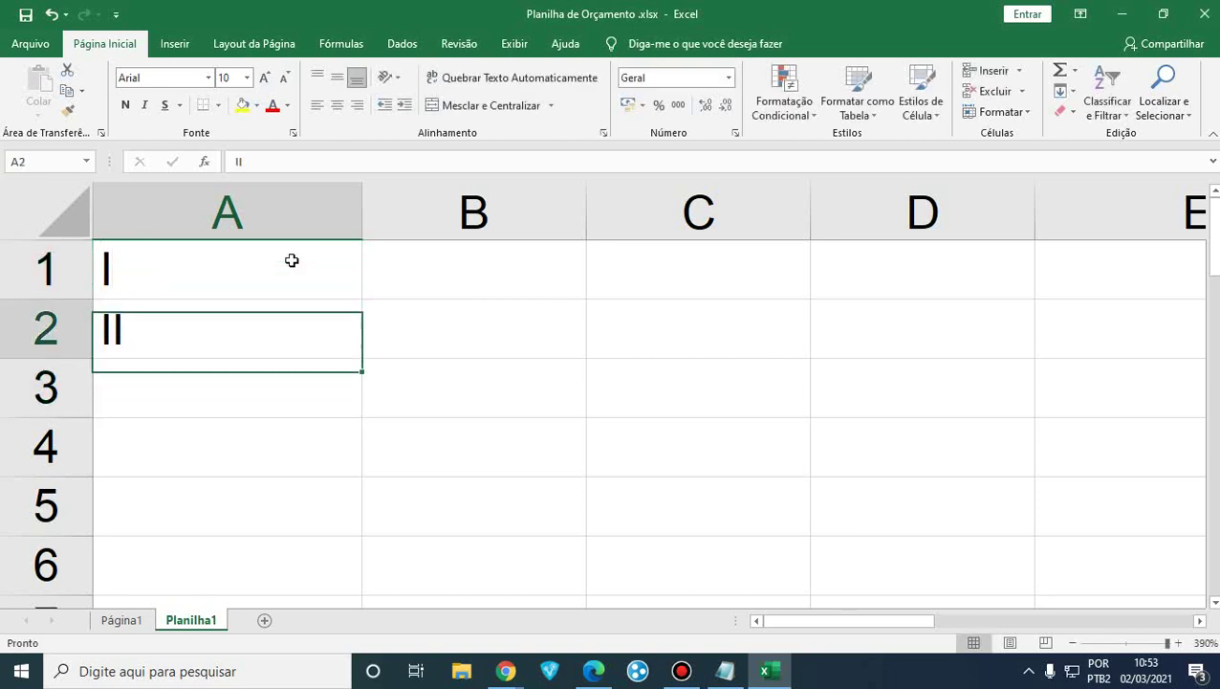
pyautogui.press('Up')
pyautogui.hotkey('shift', 'Down')
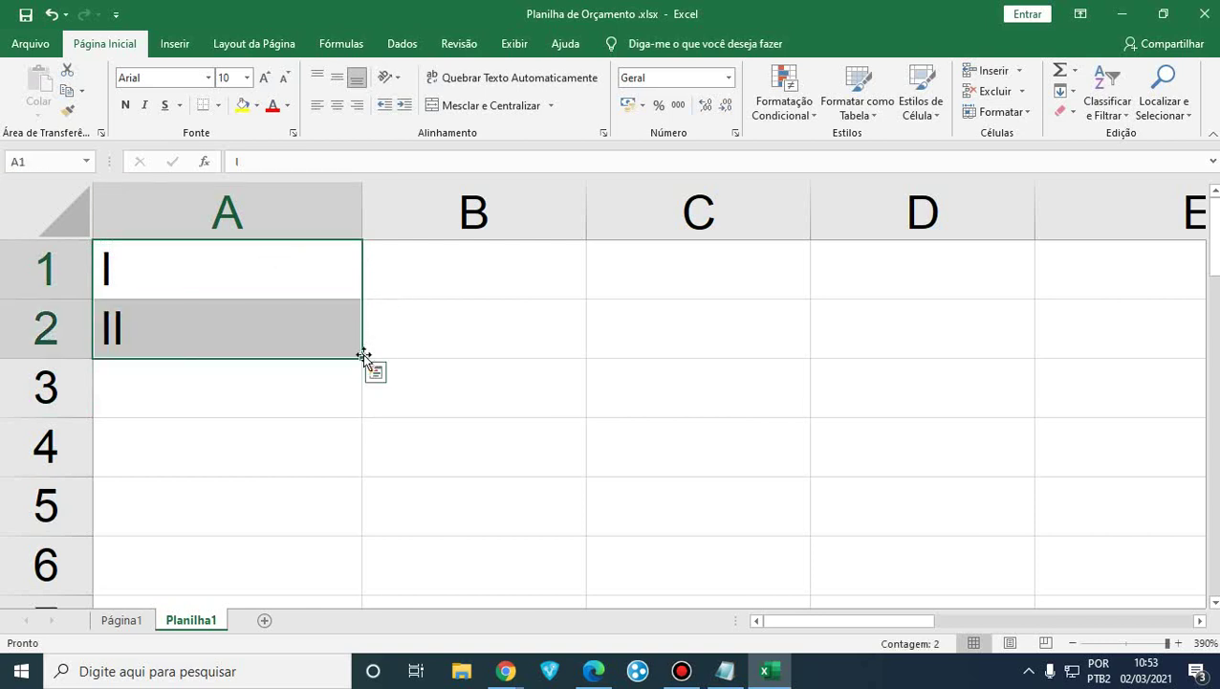
pyautogui.moveTo(361, 357); pyautogui.dragTo(330, 509)
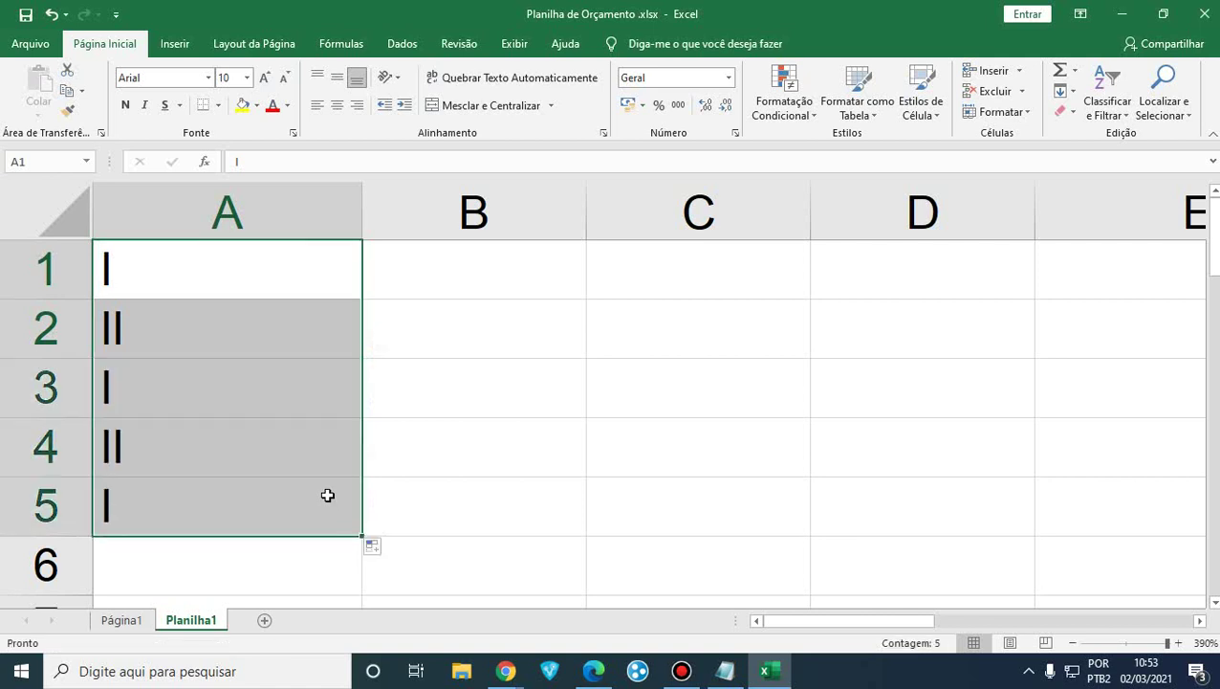
# Clear the Roman numerals from cells A1 to A4 one by one.
pyautogui.click(246, 280)
pyautogui.press('Delete')
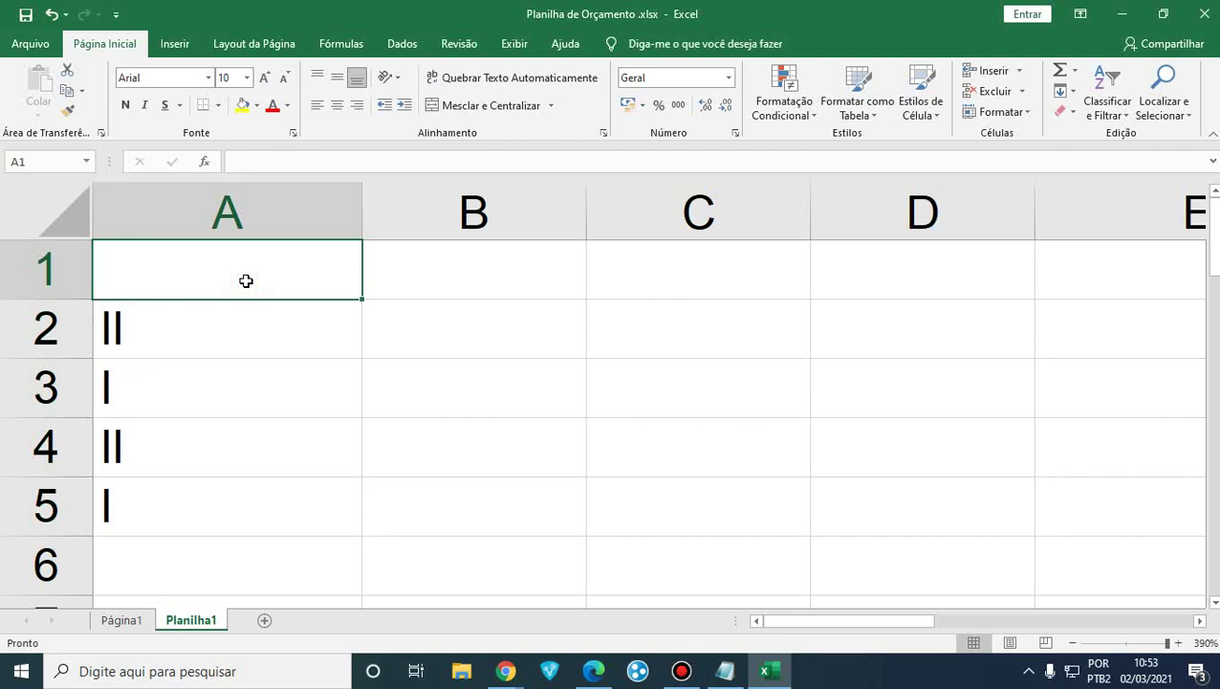
pyautogui.press('Down')
pyautogui.press('Delete')
pyautogui.press('Down')
pyautogui.press('Delete')
pyautogui.press('Down')
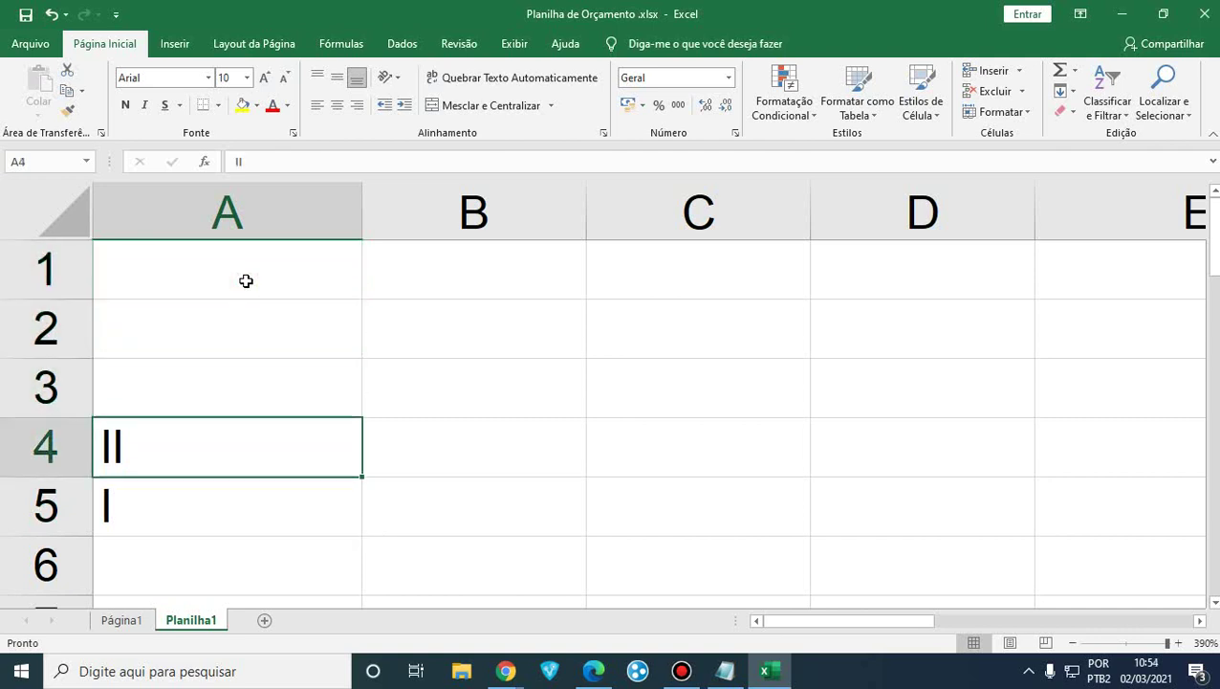
pyautogui.press('Delete')
# Enter the Roman numerals I, II and III in cells A1 to A3.
pyautogui.click(246, 281)
pyautogui.write('i')
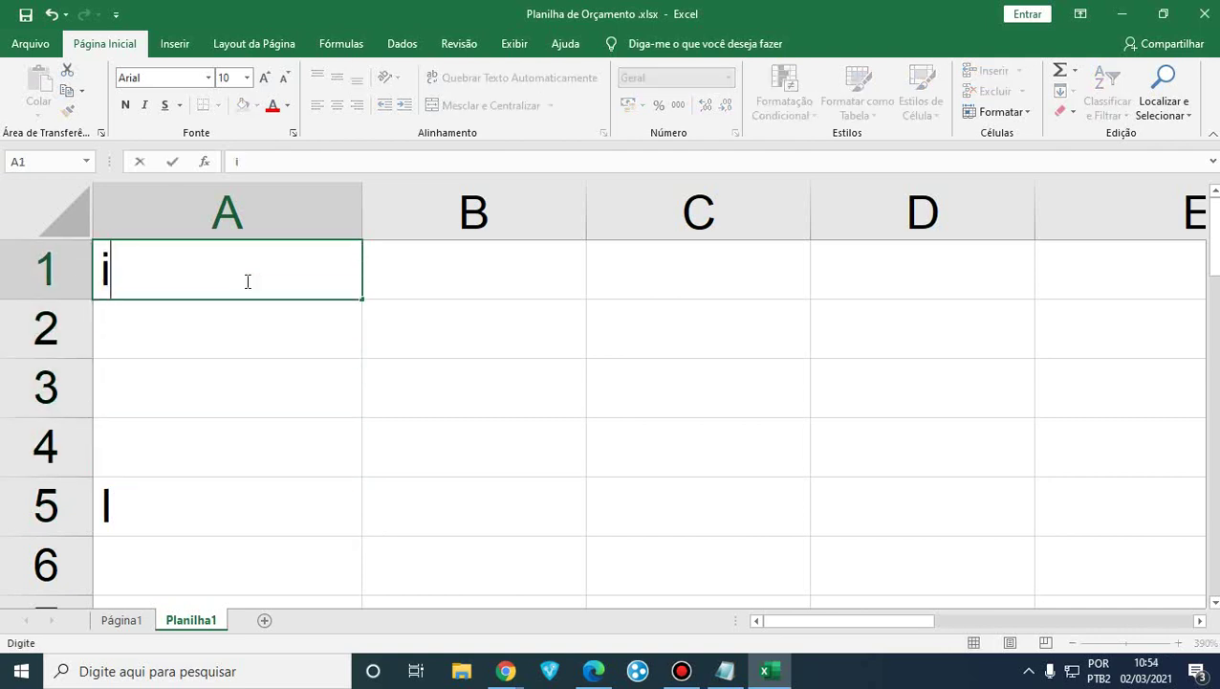
pyautogui.press('BackSpace')
pyautogui.write('I')
pyautogui.press('Return')
pyautogui.write('II')
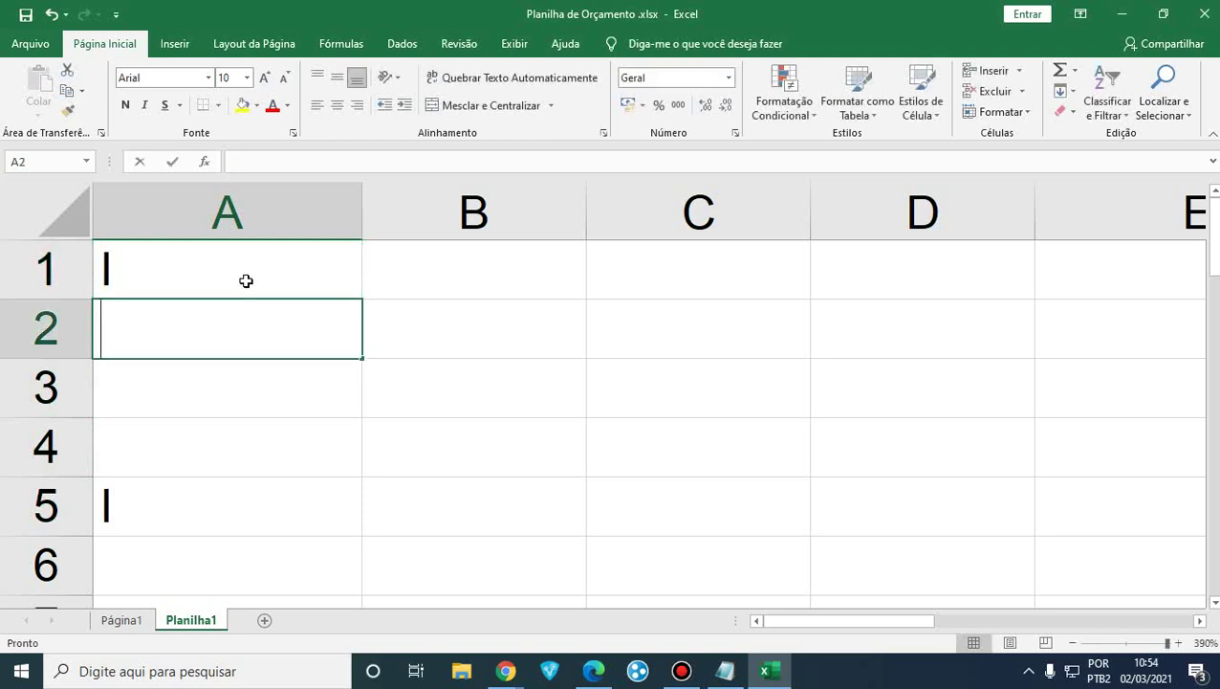
pyautogui.press('Return')
pyautogui.write('III')
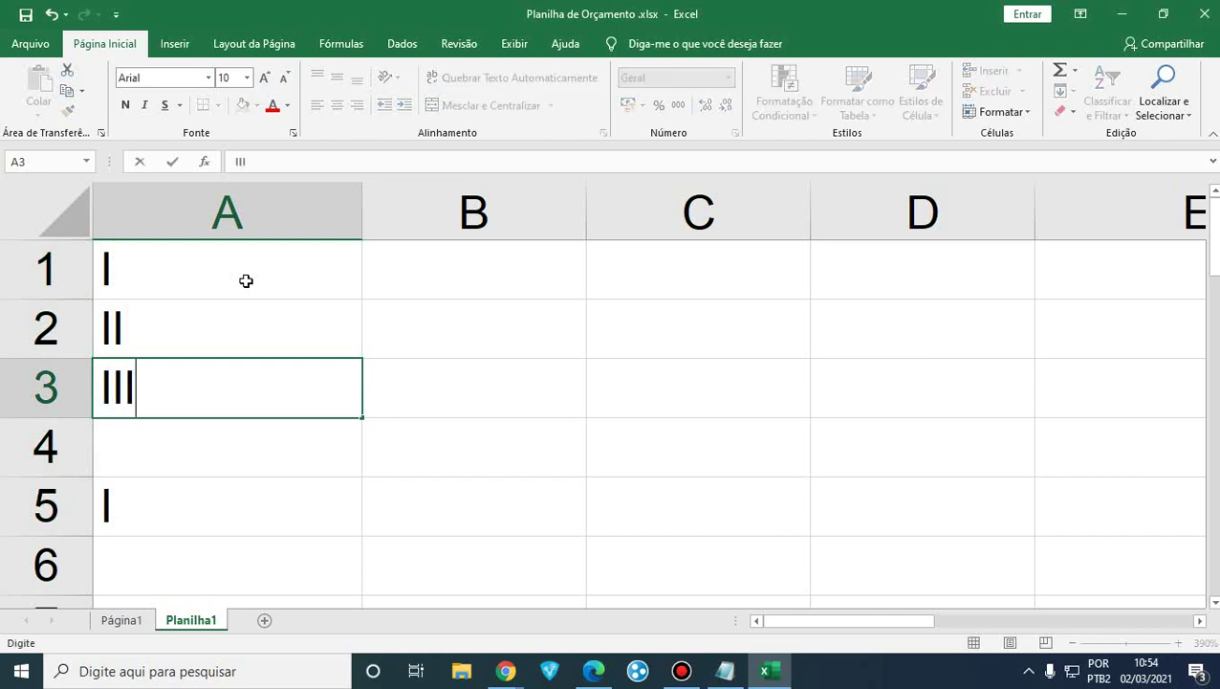
pyautogui.press('Return')
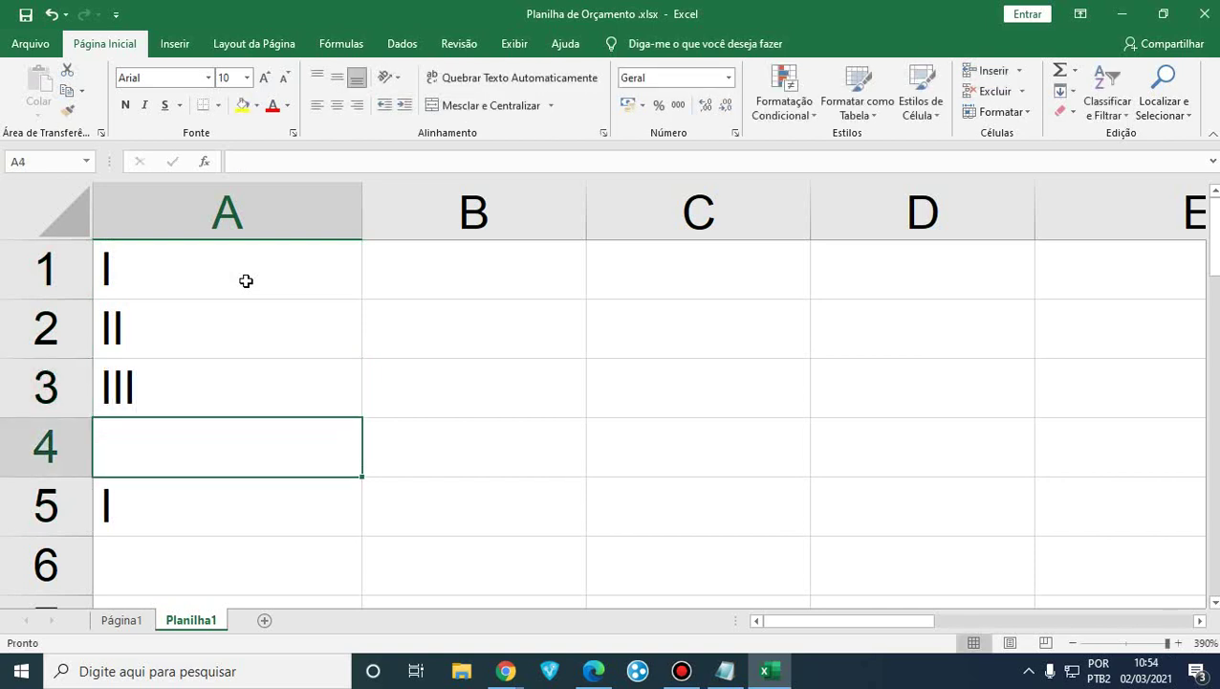
# Clear the leftover numeral in cell A5 and return to cell A1.
pyautogui.press('Down')
pyautogui.press('Up')
pyautogui.press('Up')
pyautogui.press('Up')
pyautogui.press('Up')
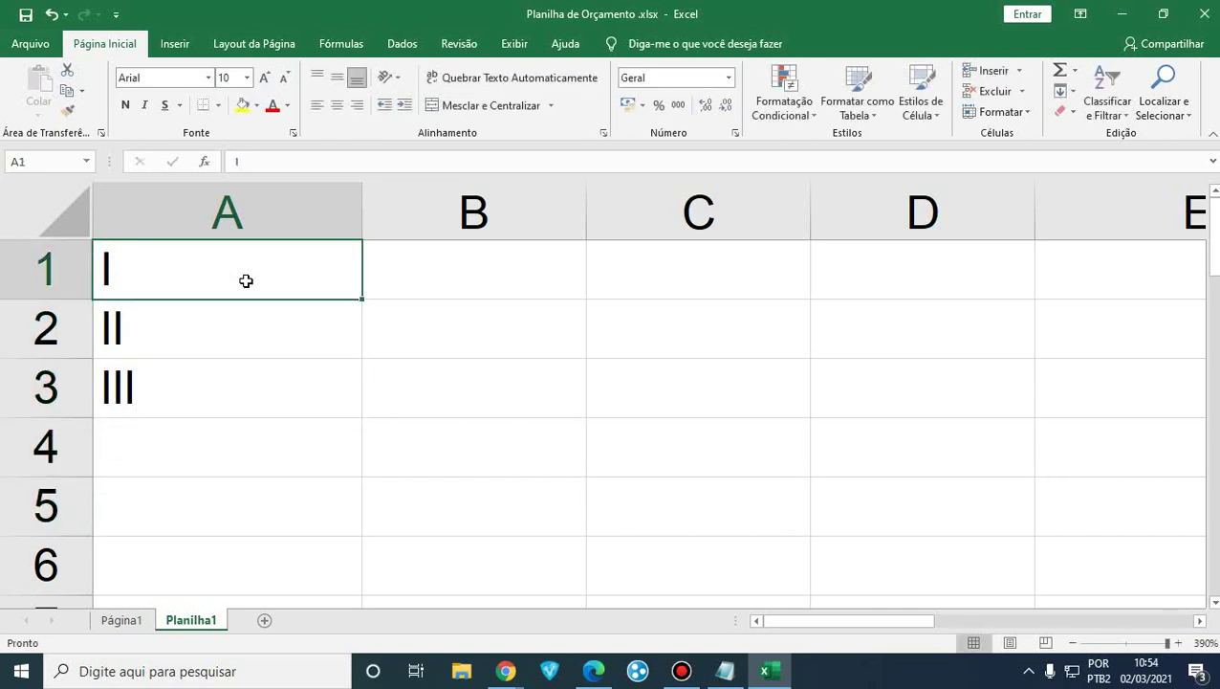
# Extend the three Roman numerals in A1:A3 down to cell A6 using AutoFill.
pyautogui.hotkey('shift', 'Down')
pyautogui.hotkey('shift', 'Down')
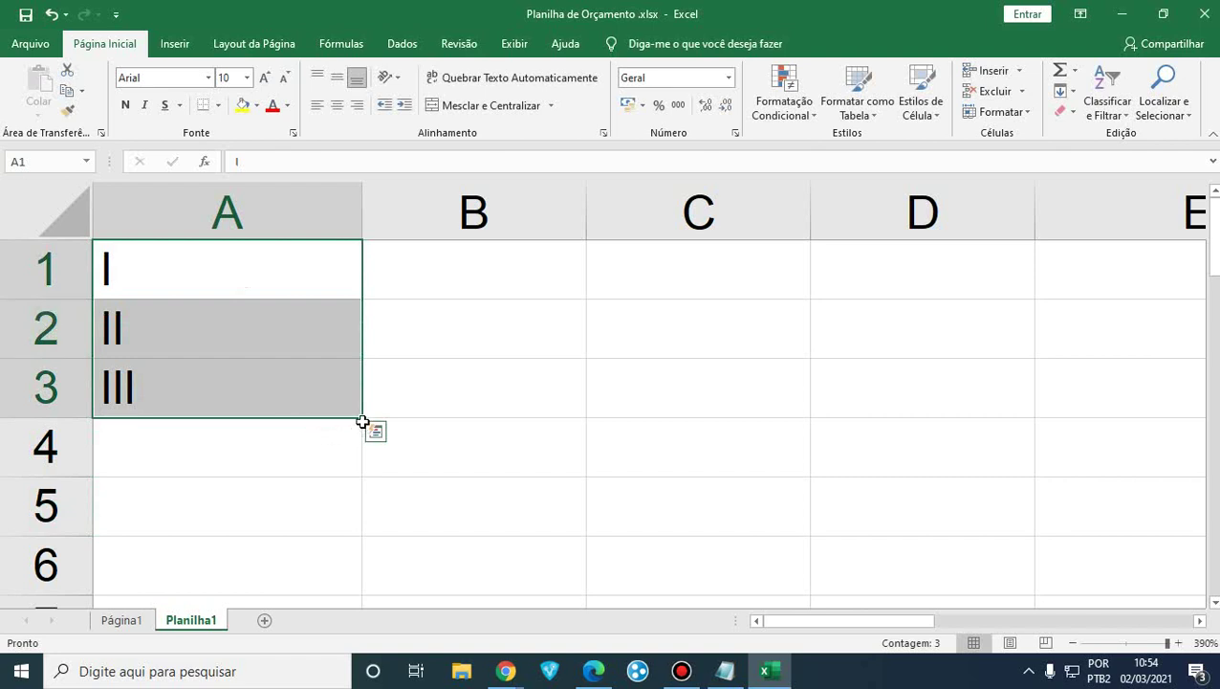
pyautogui.moveTo(362, 420); pyautogui.dragTo(319, 539)
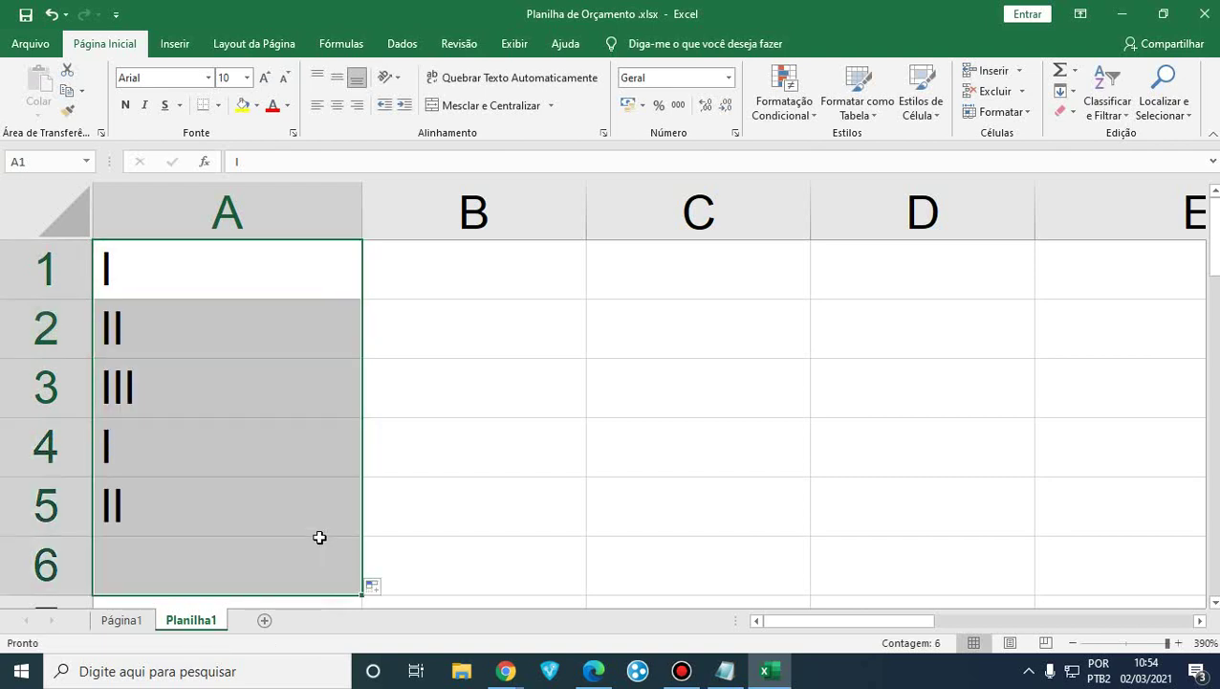
# Clear the contents of A1:A6 and select only cell A1.
pyautogui.click(194, 283)
pyautogui.hotkey('shift', 'Down')
pyautogui.hotkey('shift', 'Down')
pyautogui.hotkey('shift', 'Down')
pyautogui.hotkey('shift', 'Down')
pyautogui.hotkey('shift', 'Down')
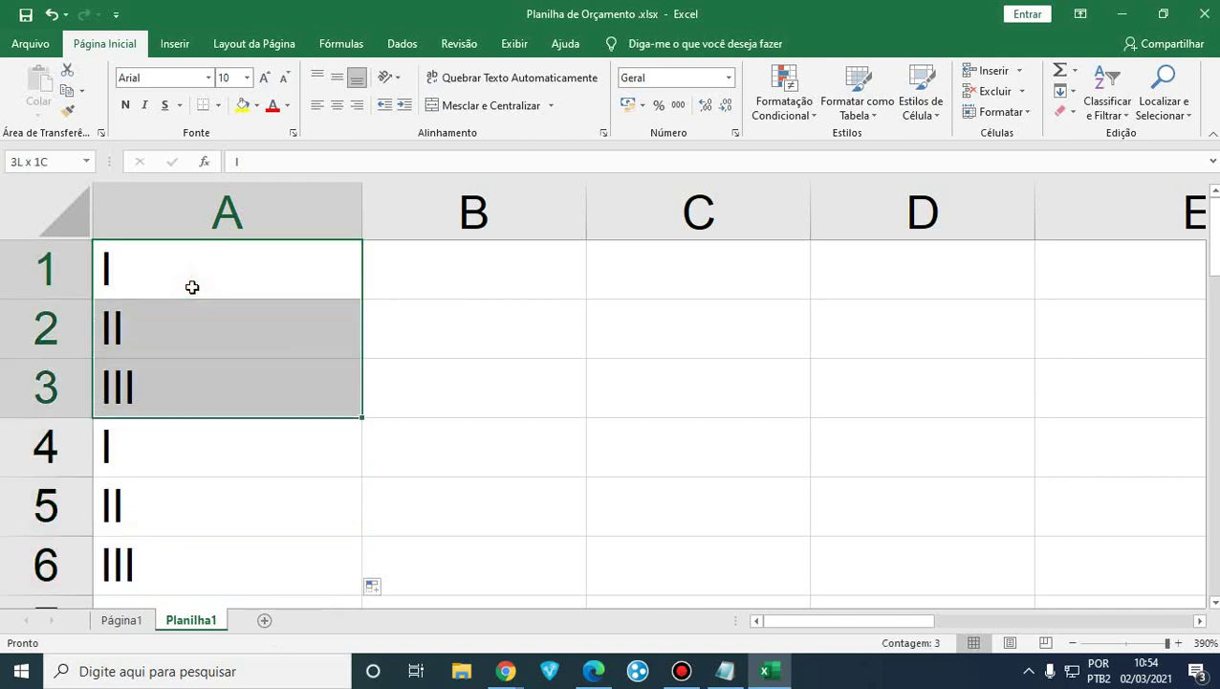
pyautogui.press('Delete')
pyautogui.click(192, 287)
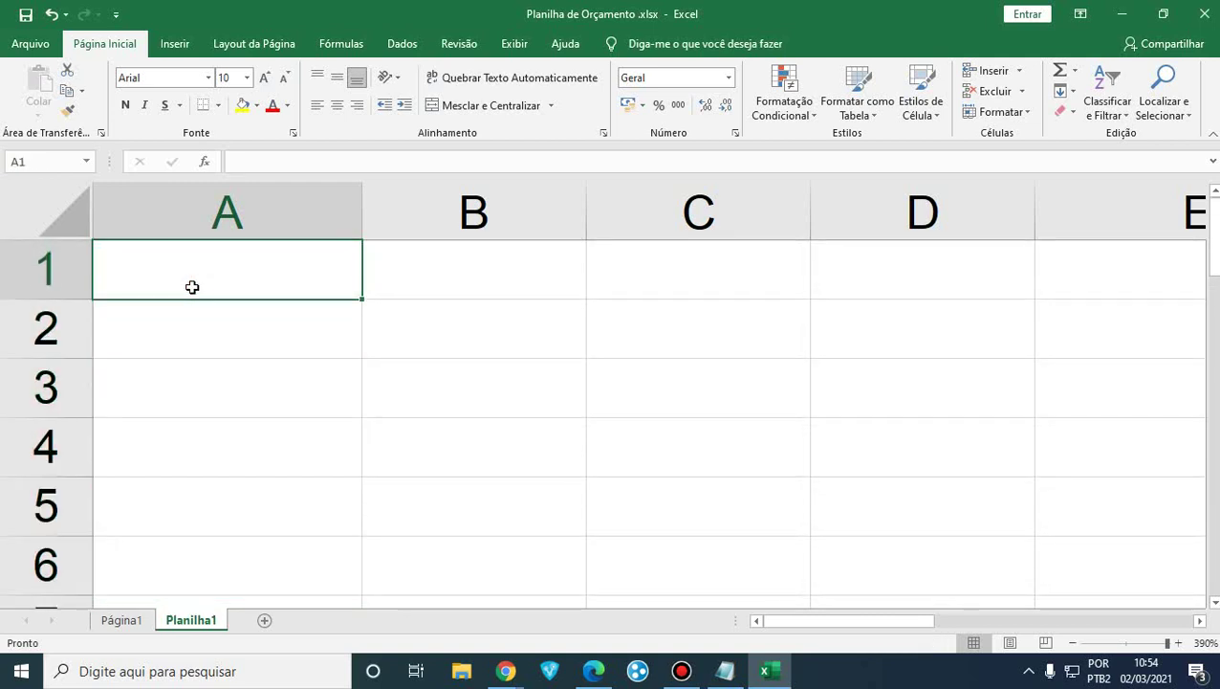
# Examine each number format category for cell A1 in Format Cells, from Número through Personalizado.
pyautogui.rightClick(289, 273)
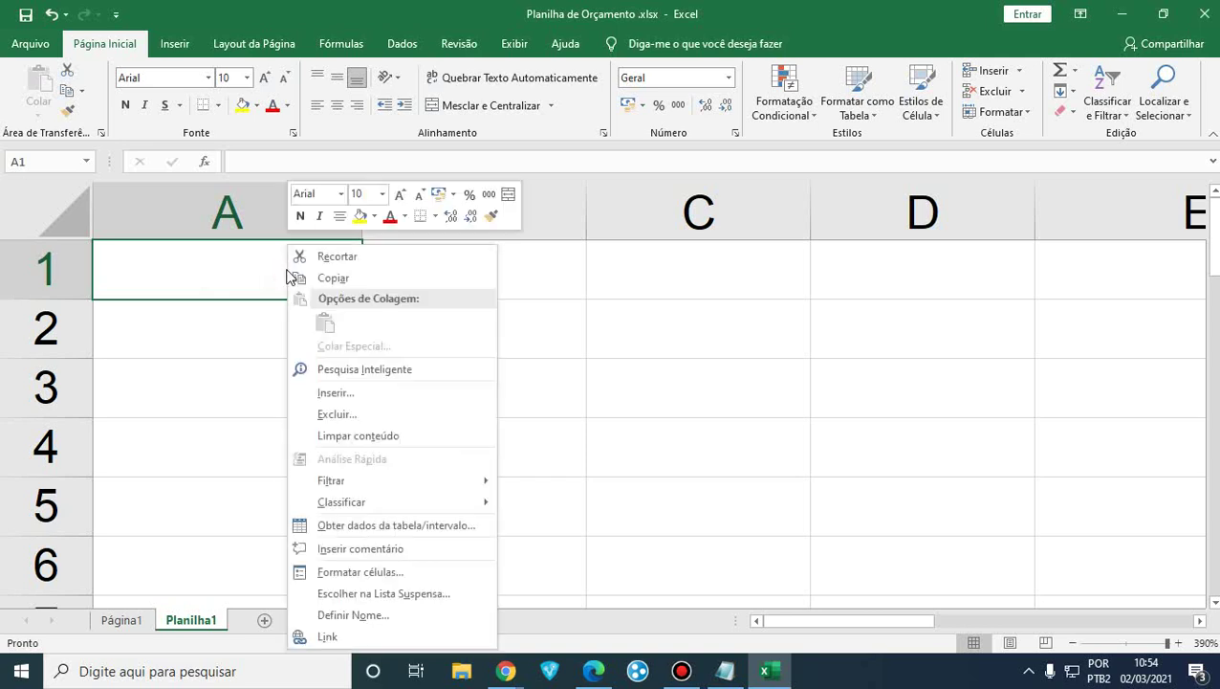
pyautogui.click(417, 571)
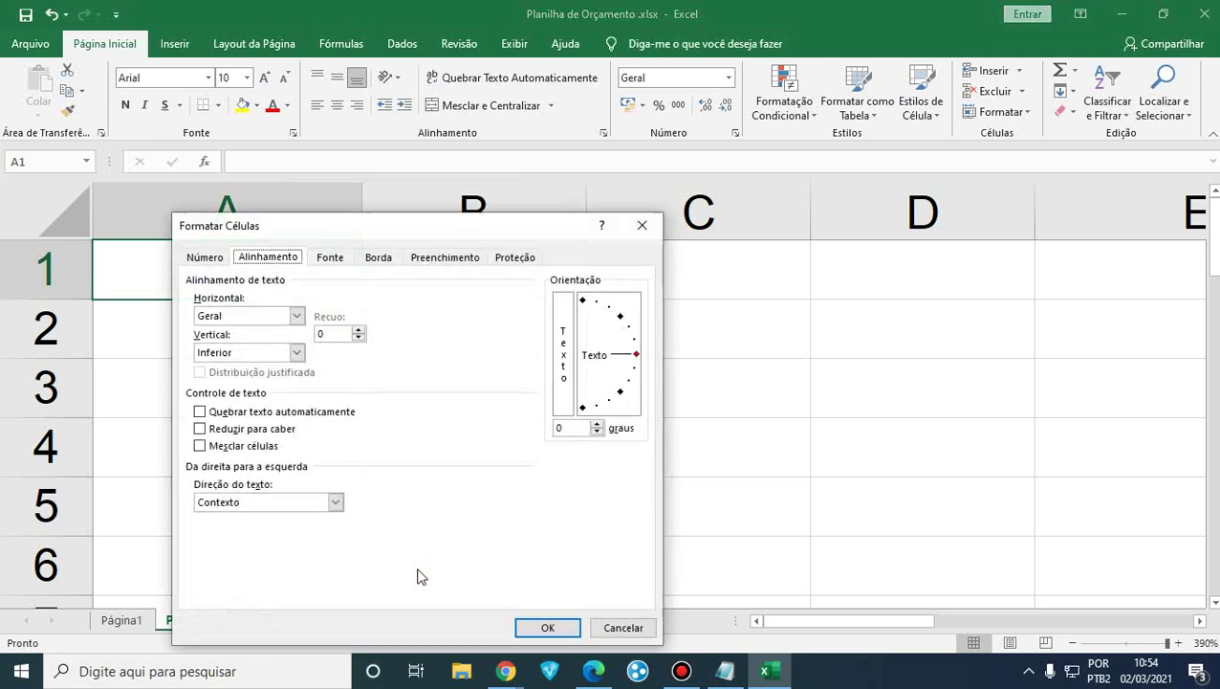
pyautogui.click(206, 257)
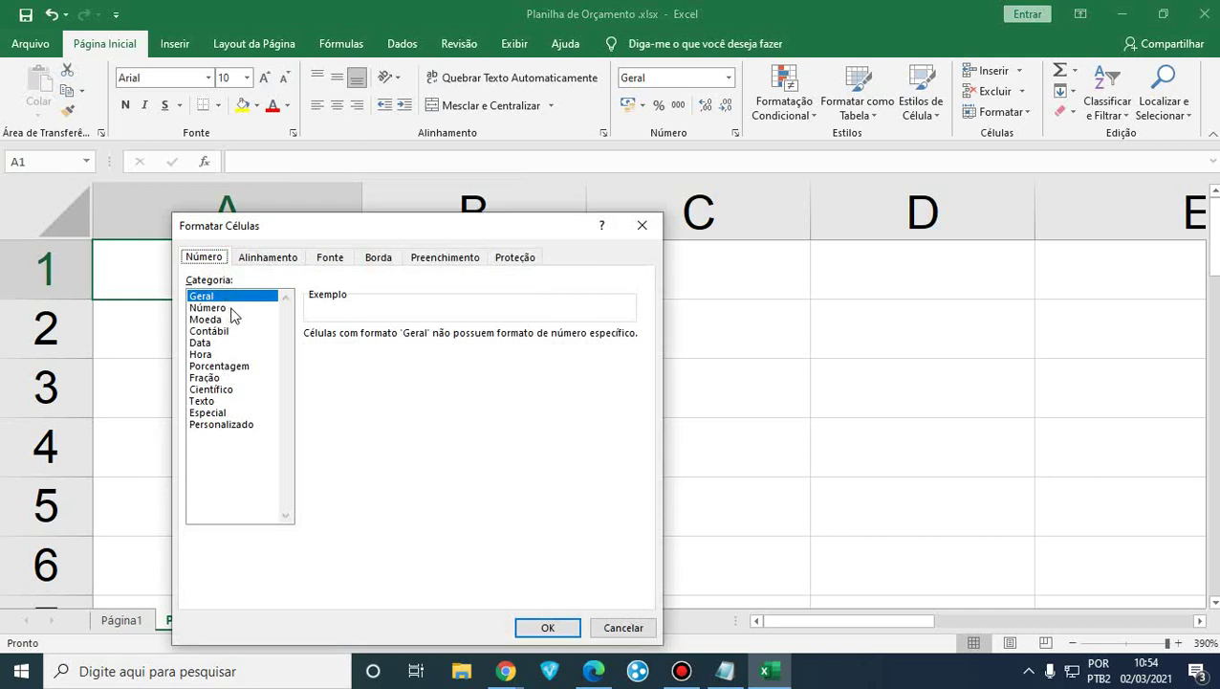
pyautogui.click(216, 309)
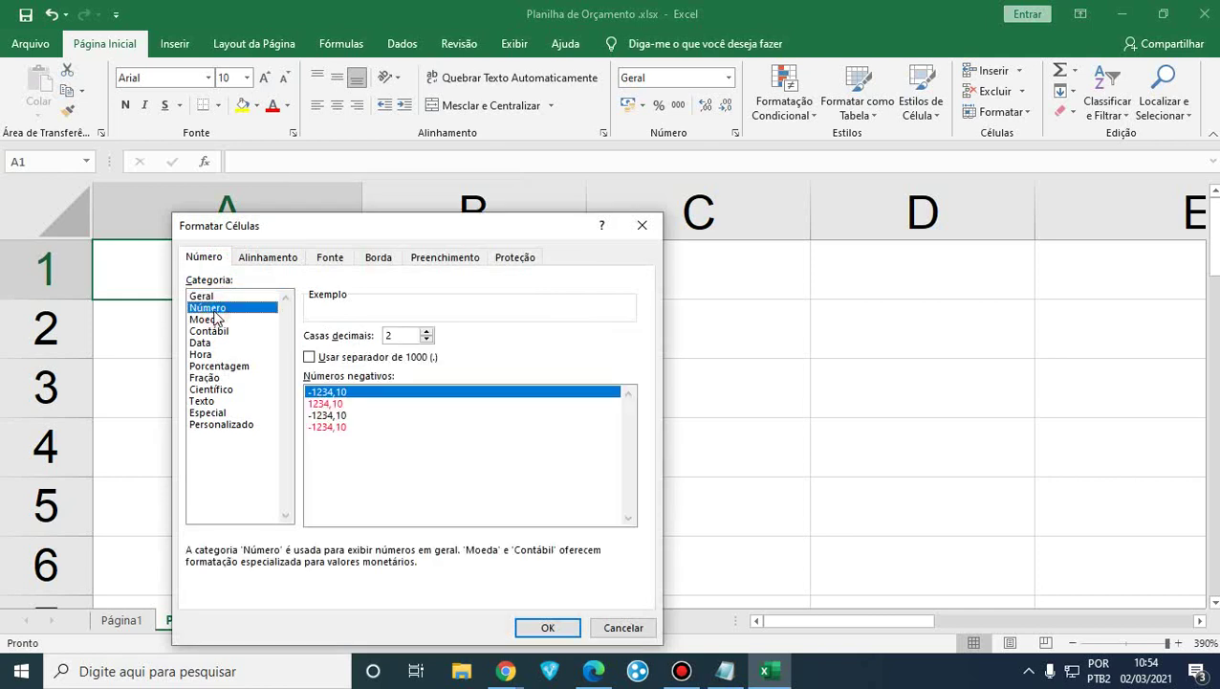
pyautogui.click(216, 320)
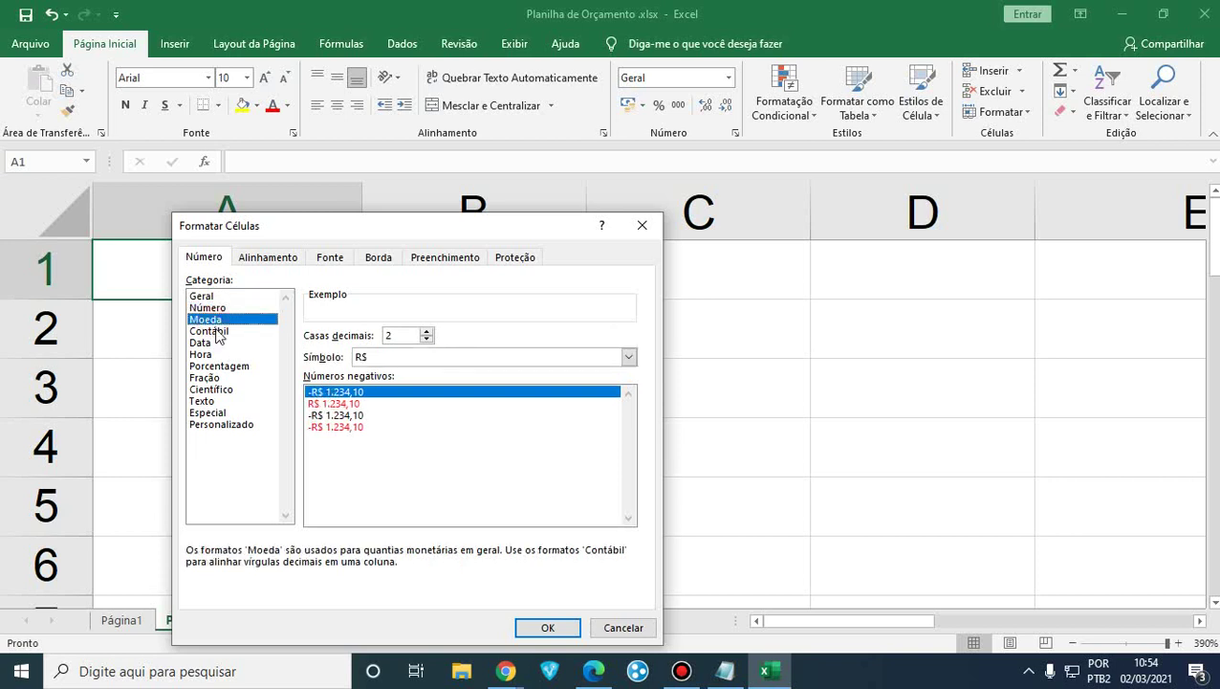
pyautogui.click(216, 332)
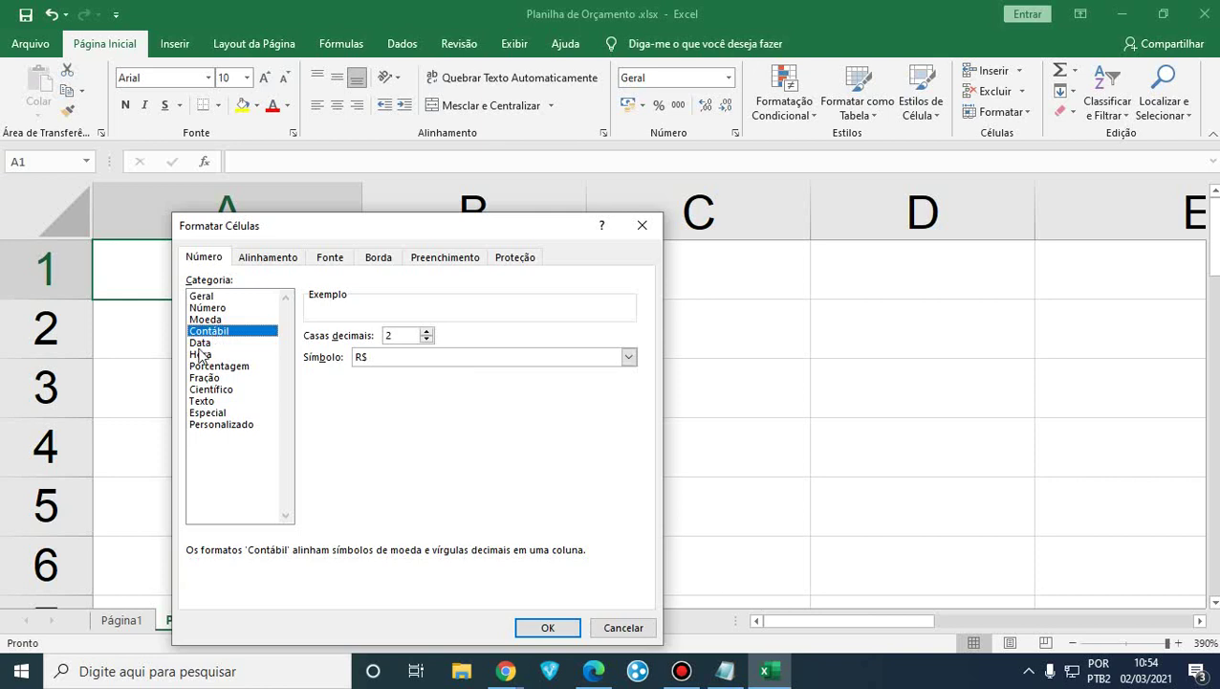
pyautogui.click(198, 345)
pyautogui.click(201, 355)
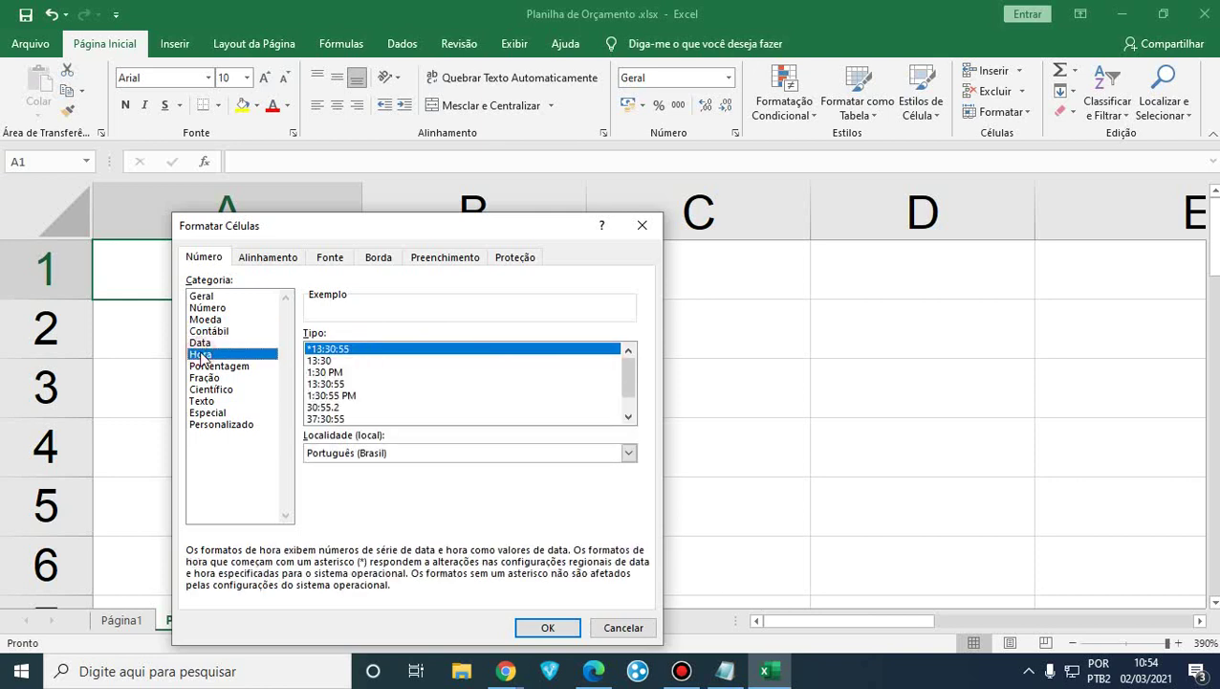
pyautogui.click(206, 368)
pyautogui.click(205, 379)
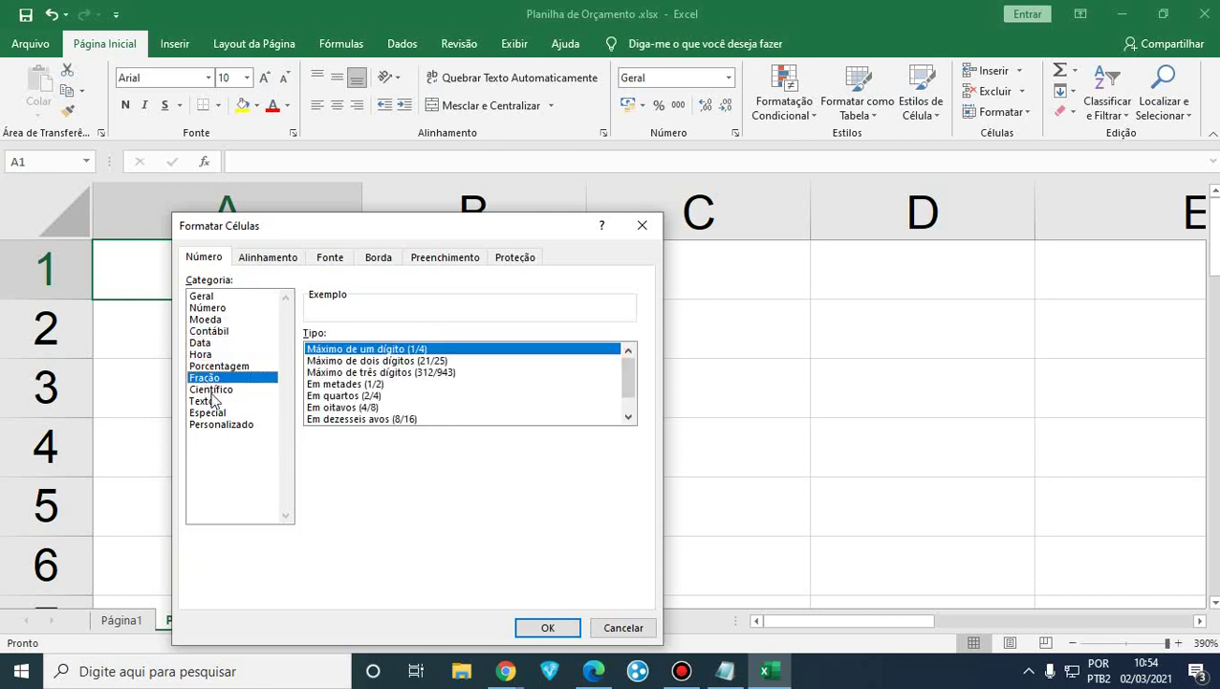
pyautogui.click(212, 390)
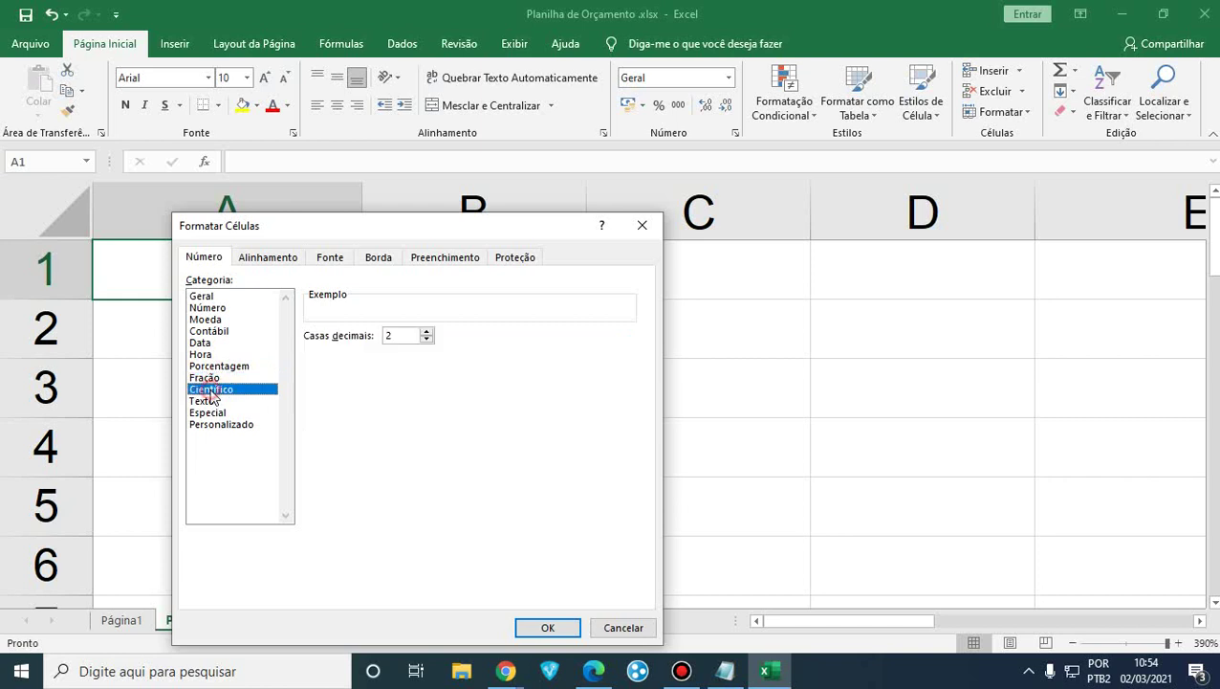
pyautogui.click(202, 402)
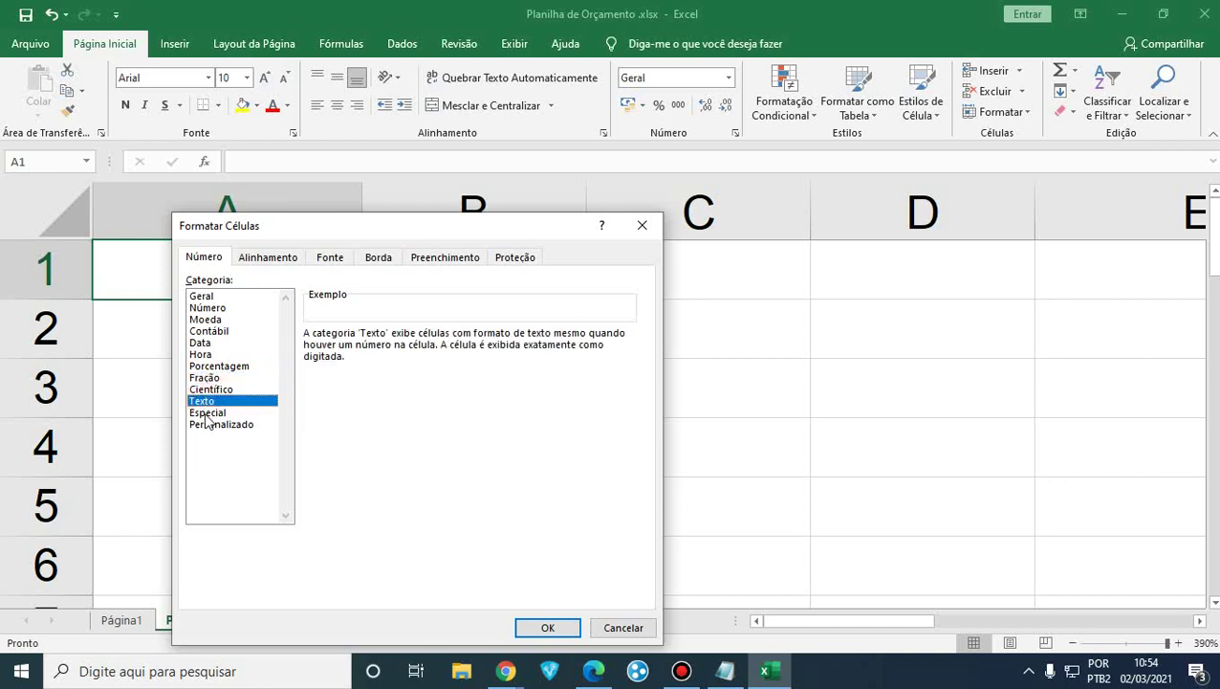
pyautogui.click(208, 413)
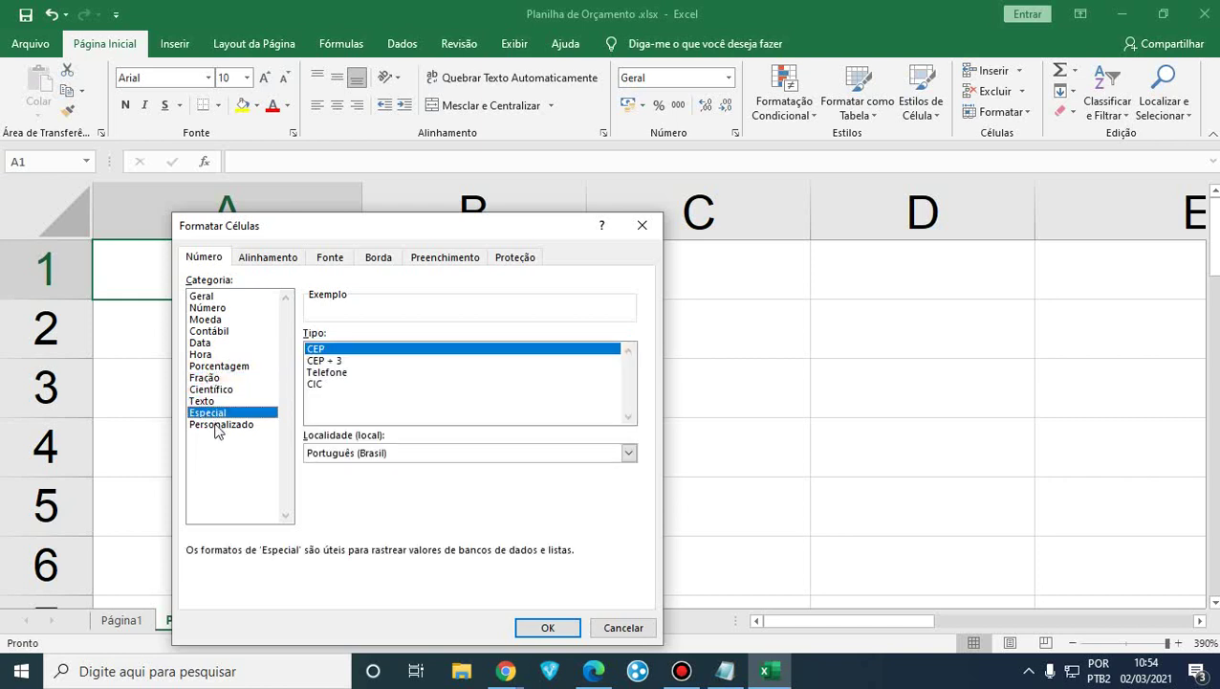
pyautogui.click(219, 425)
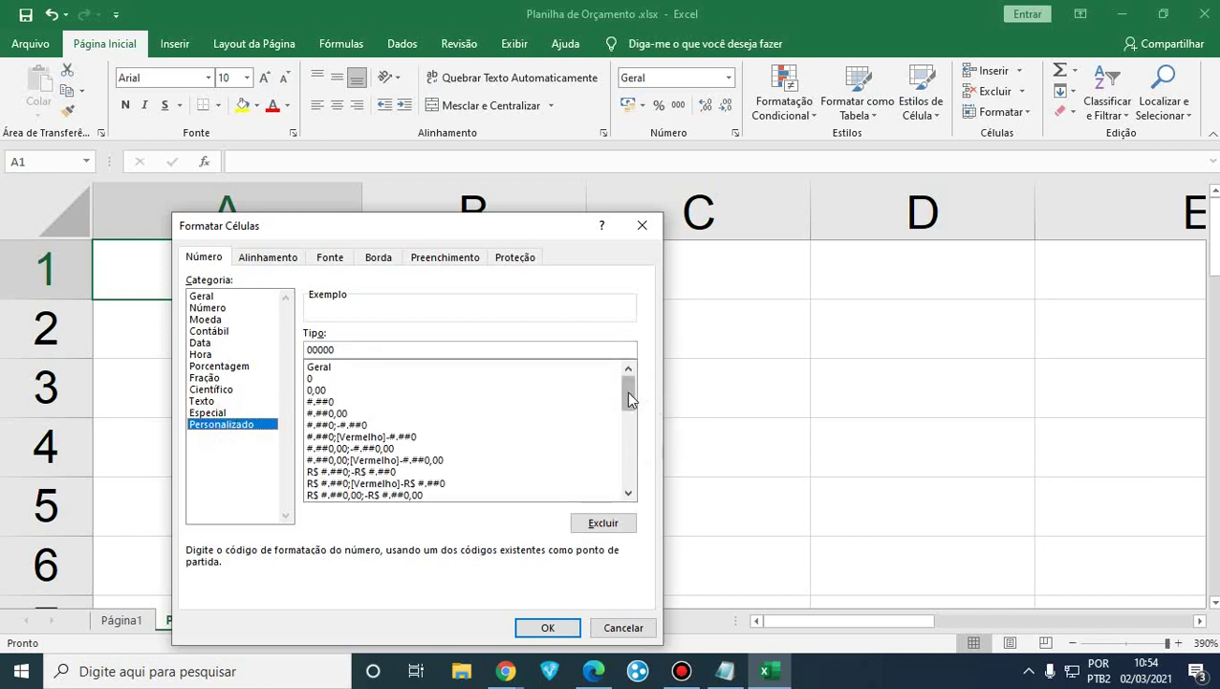
# Look through the list of custom format codes and leave Format Cells without applying any change.
pyautogui.moveTo(626, 391); pyautogui.dragTo(613, 492)
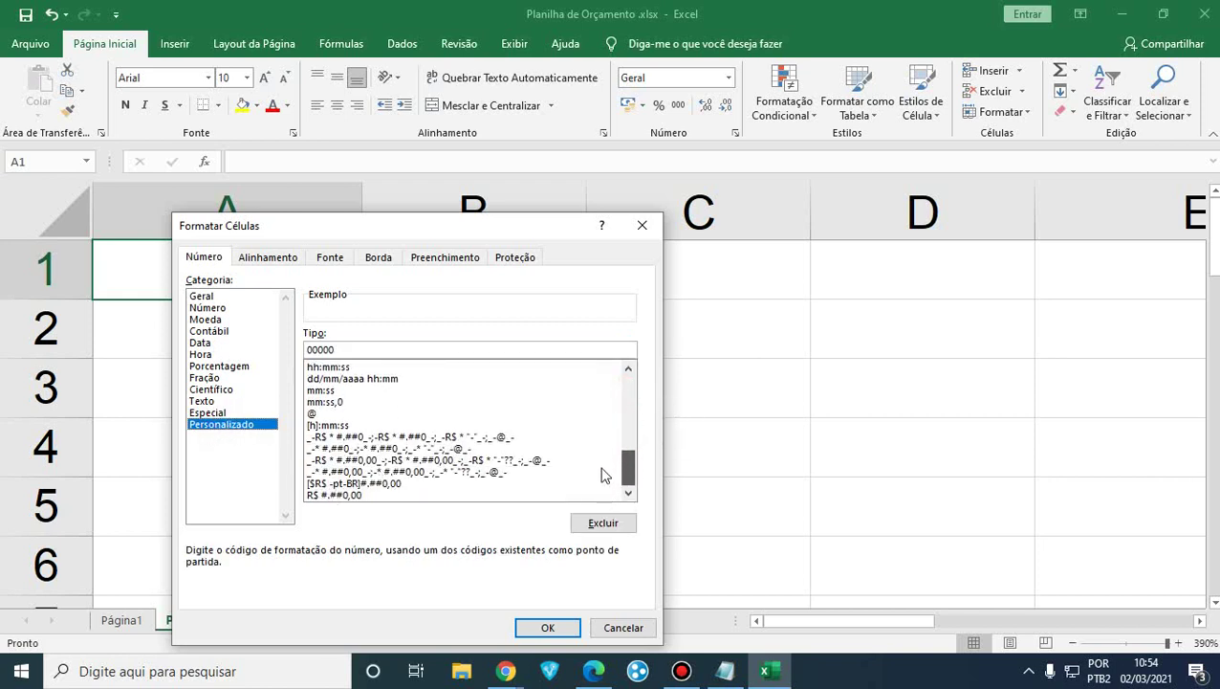
pyautogui.scroll(2, 601, 468)
pyautogui.scroll(1, 594, 445)
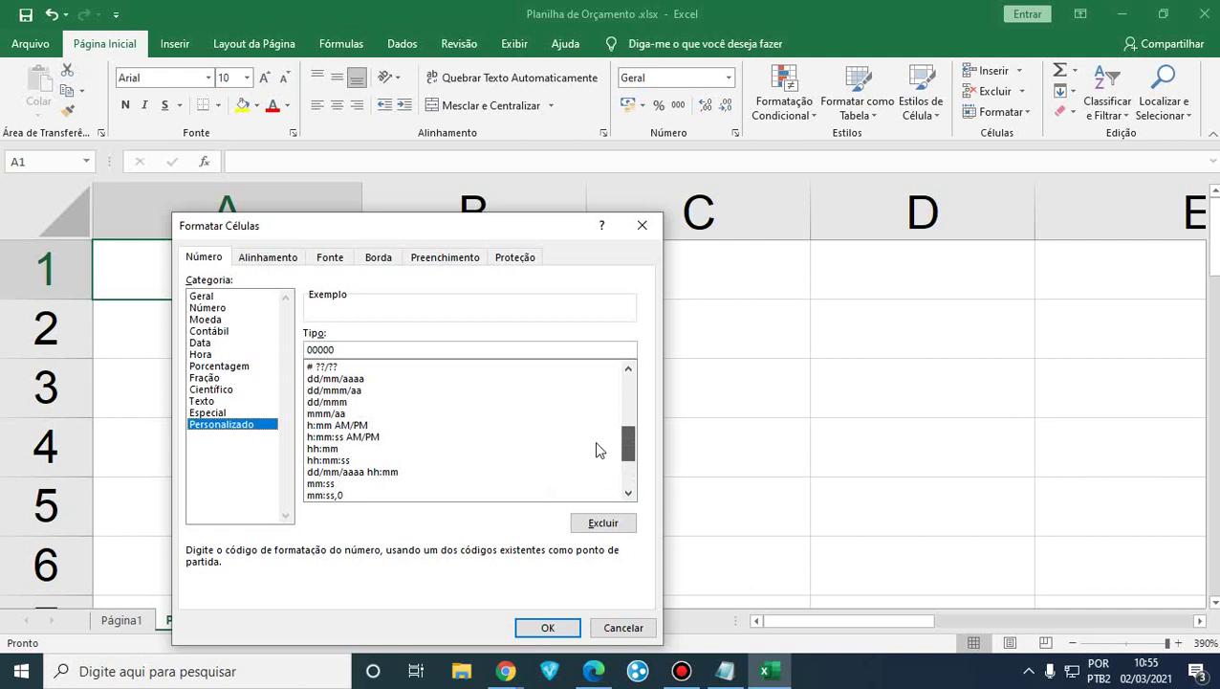
pyautogui.scroll(1, 595, 450)
pyautogui.click(611, 631)
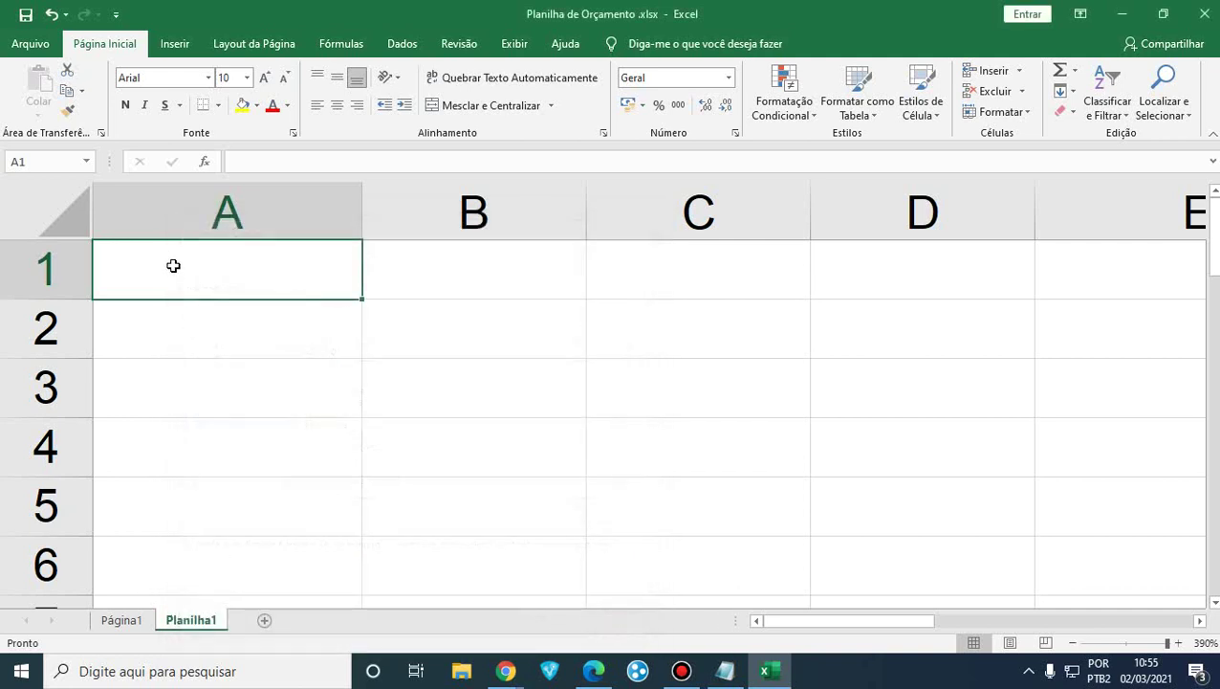
# Enter the times 08:00 in cell A1 and 09:00 in cell A2.
pyautogui.write('08:00')
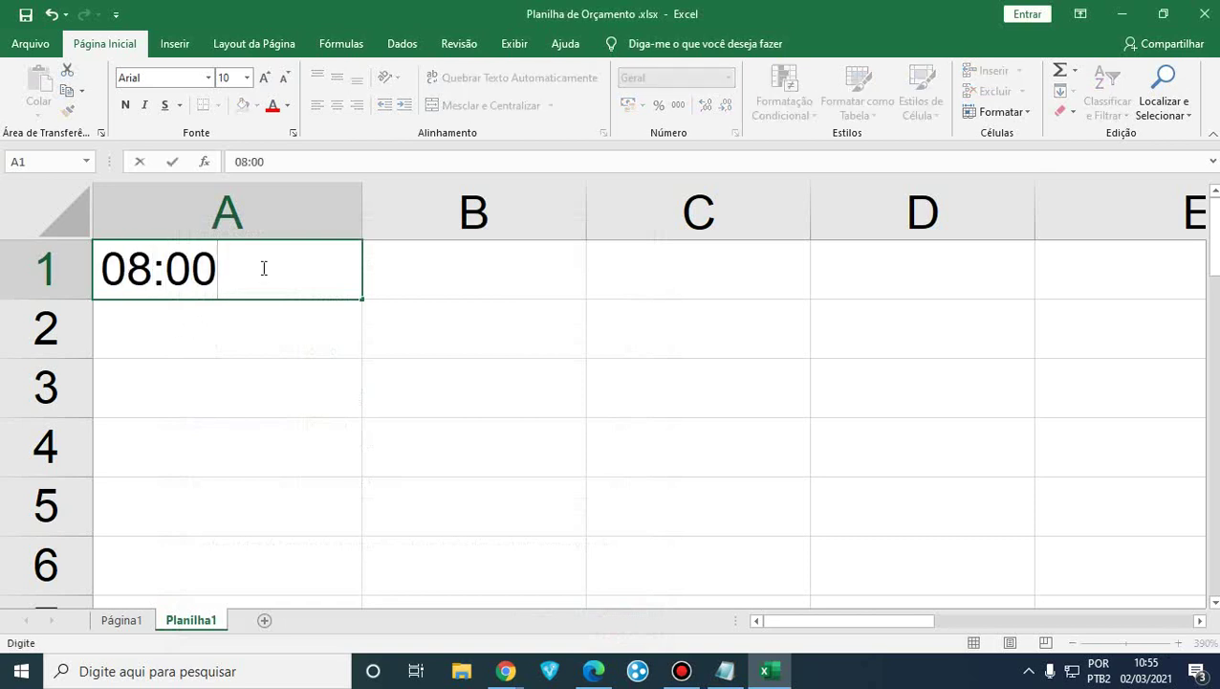
pyautogui.press('Return')
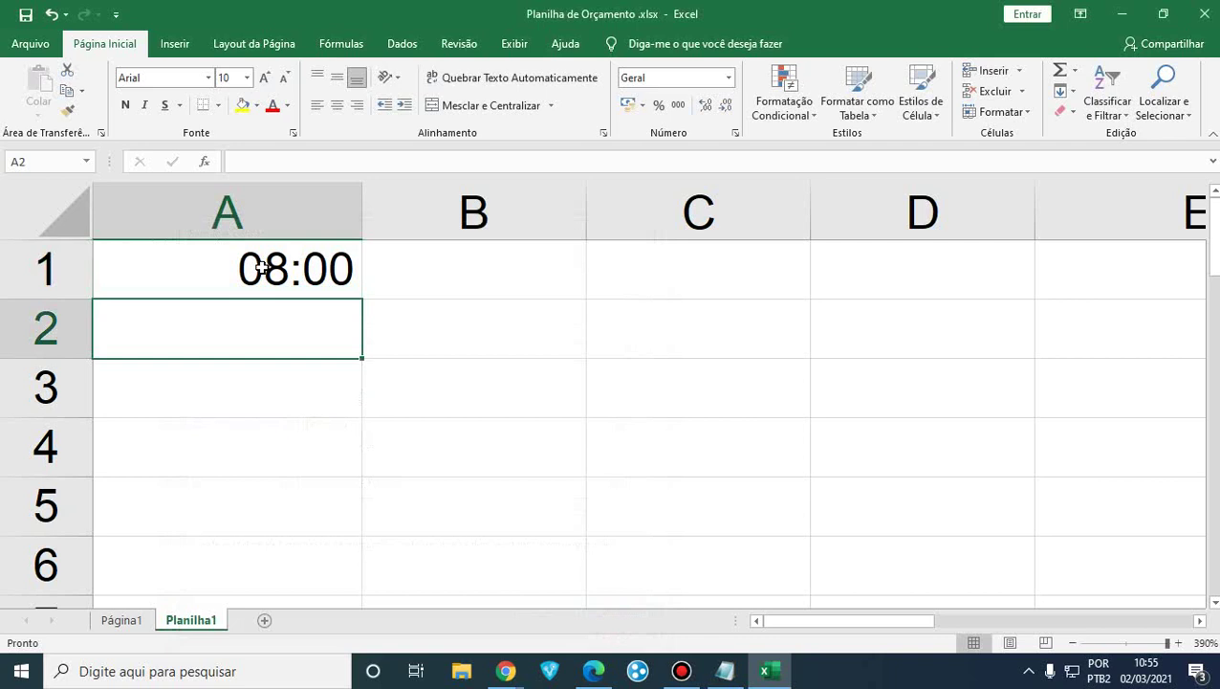
pyautogui.press('Up')
pyautogui.press('Down')
pyautogui.write('09:00')
pyautogui.press('Return')
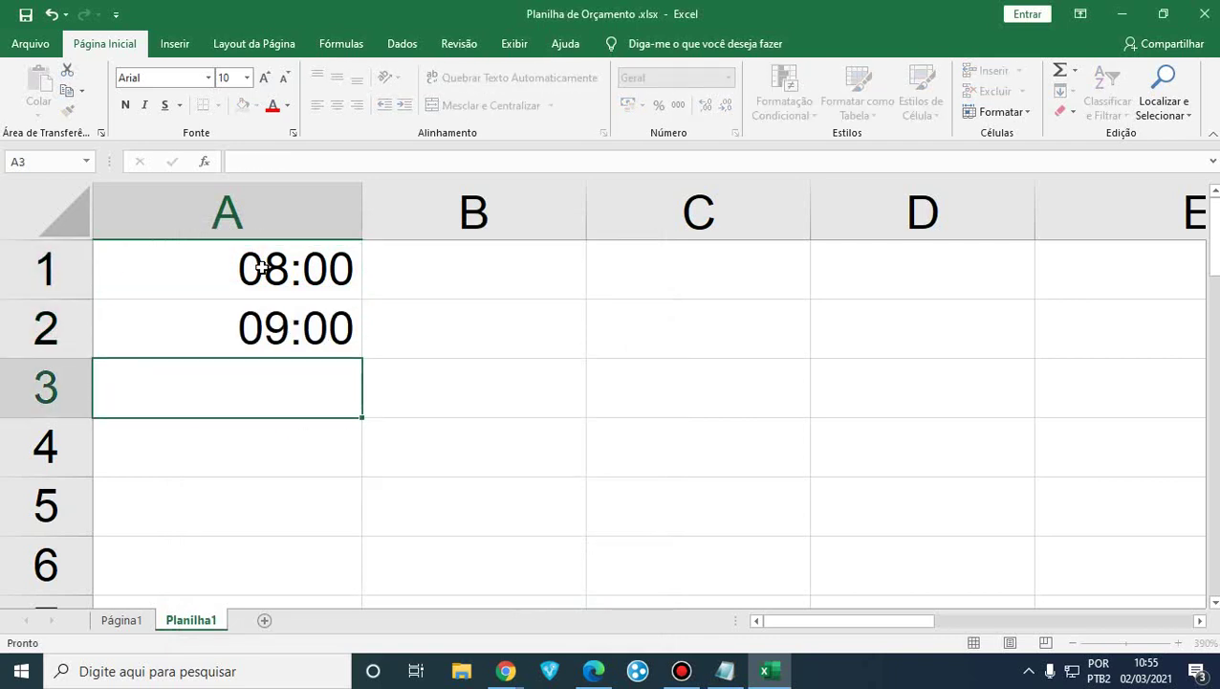
# Extend the hourly times in A1:A2 down to cell A5 using AutoFill.
pyautogui.press('Up')
pyautogui.press('Up')
pyautogui.hotkey('shift', 'Down')
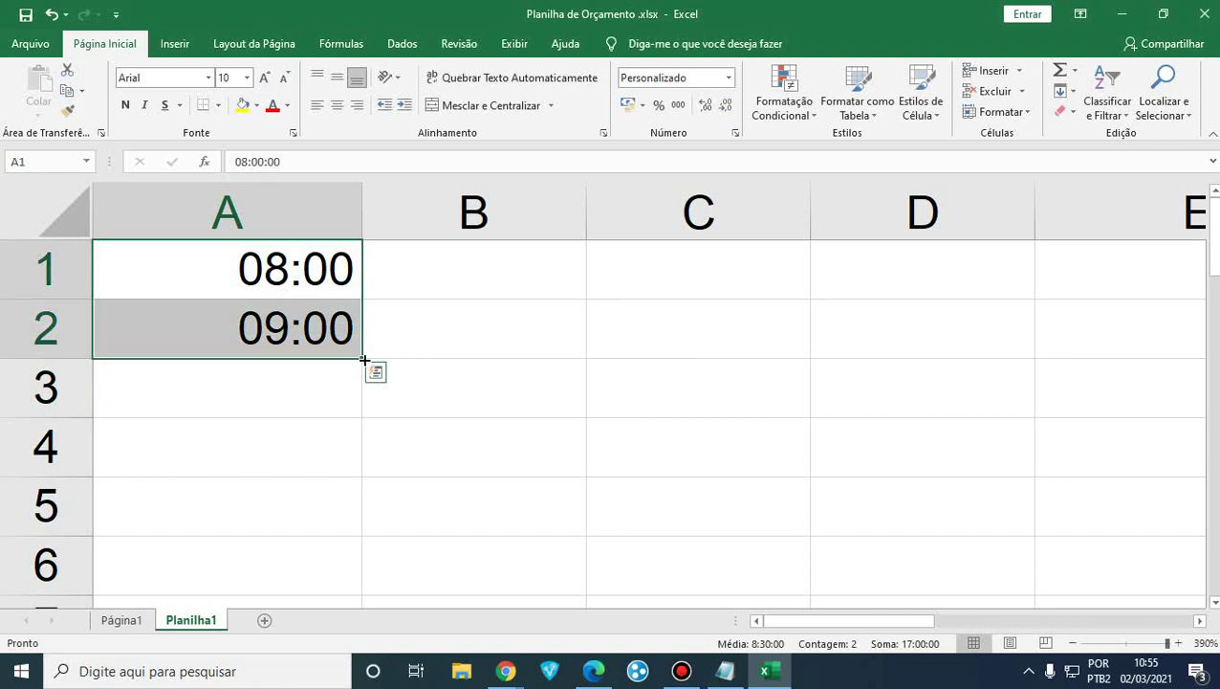
pyautogui.moveTo(364, 358); pyautogui.dragTo(320, 515)
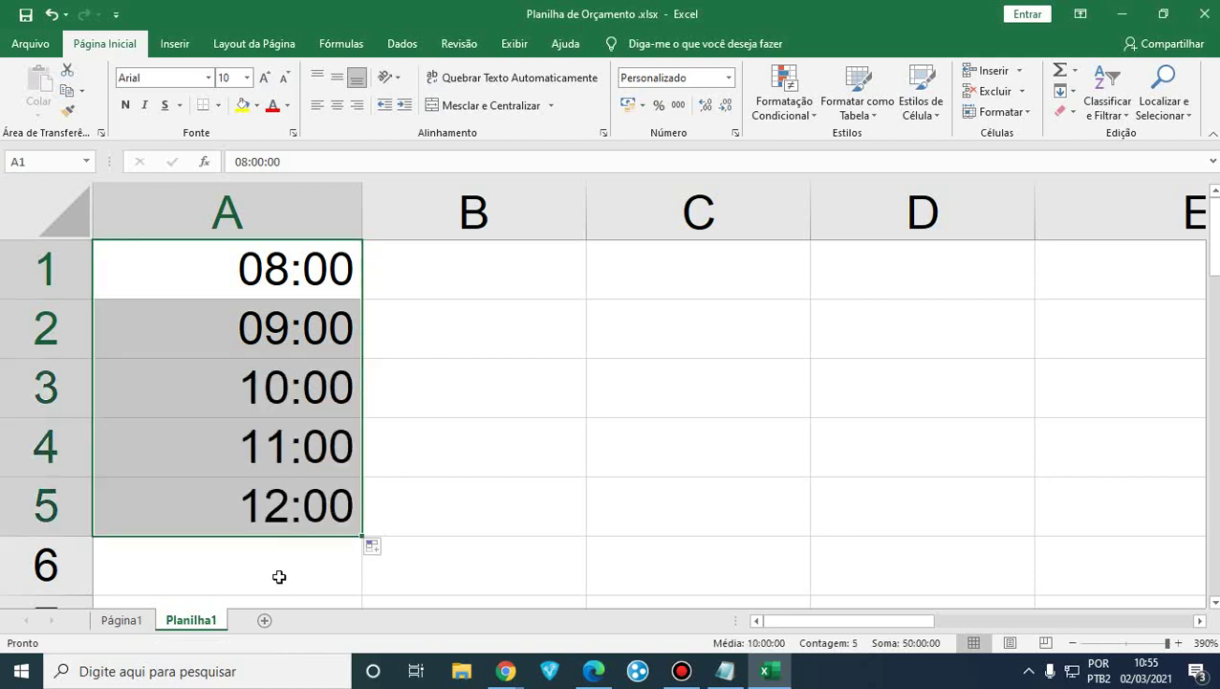
# Enter the times 08:01 in cell B1 and 08:02 in cell B2.
pyautogui.click(460, 276)
pyautogui.write('08')
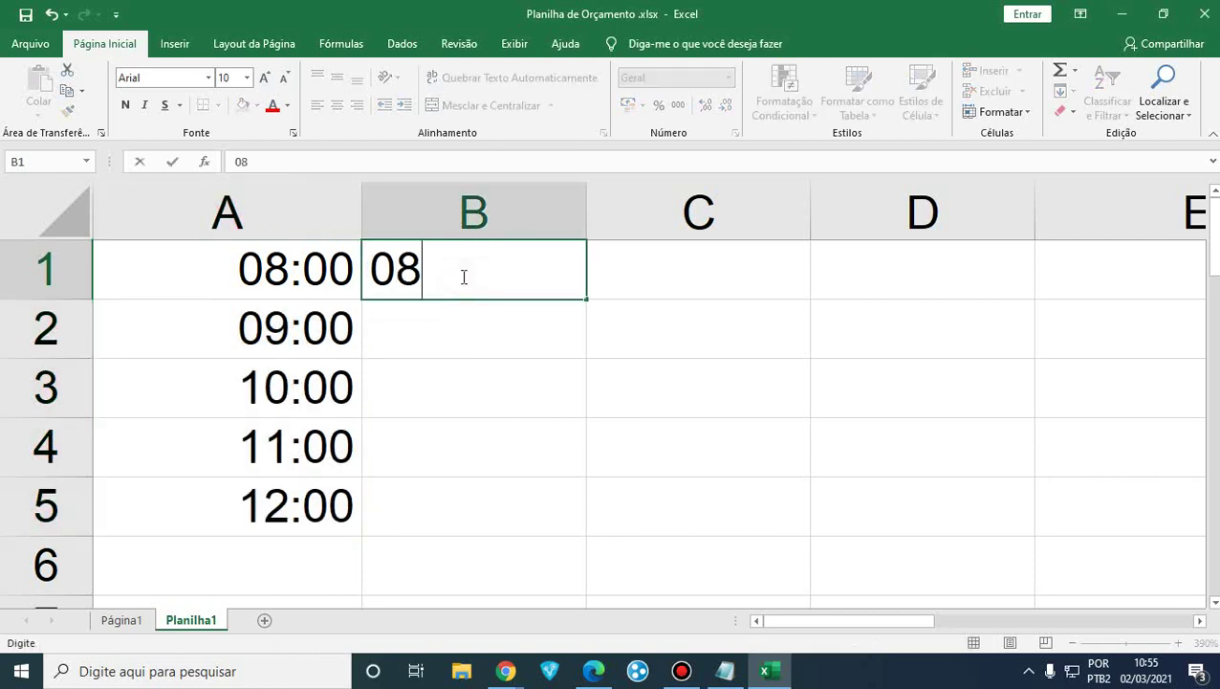
pyautogui.write(':01')
pyautogui.press('Return')
pyautogui.click(466, 272)
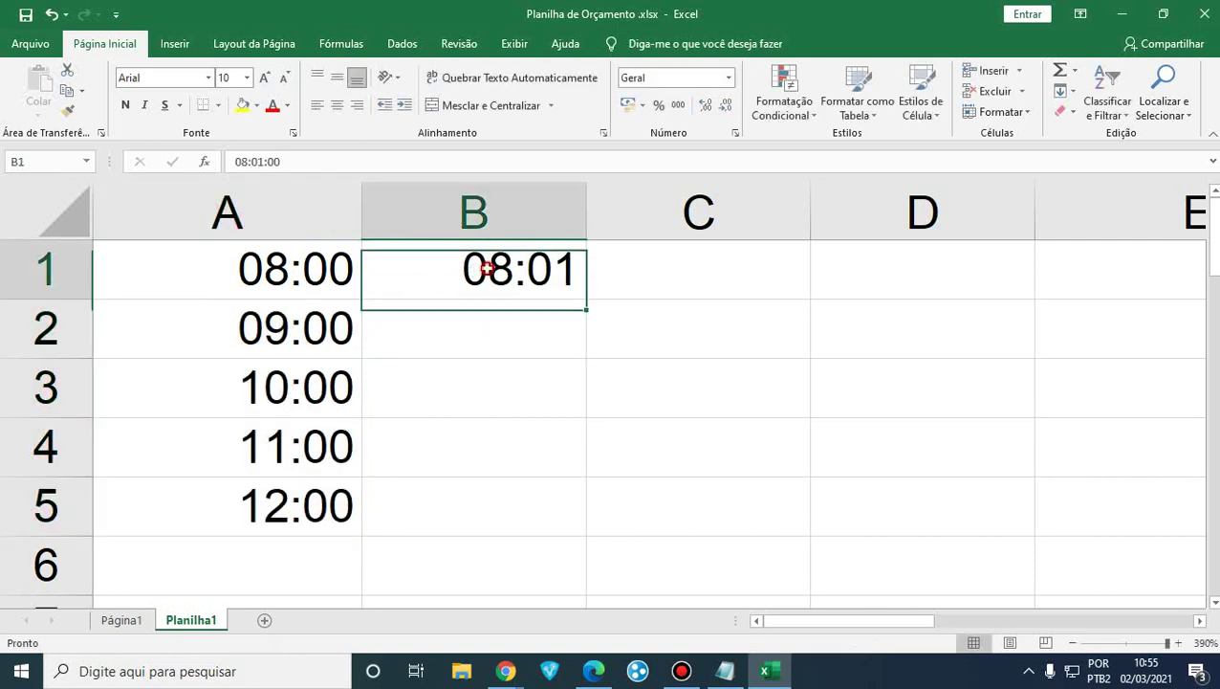
pyautogui.click(497, 327)
pyautogui.write('08:')
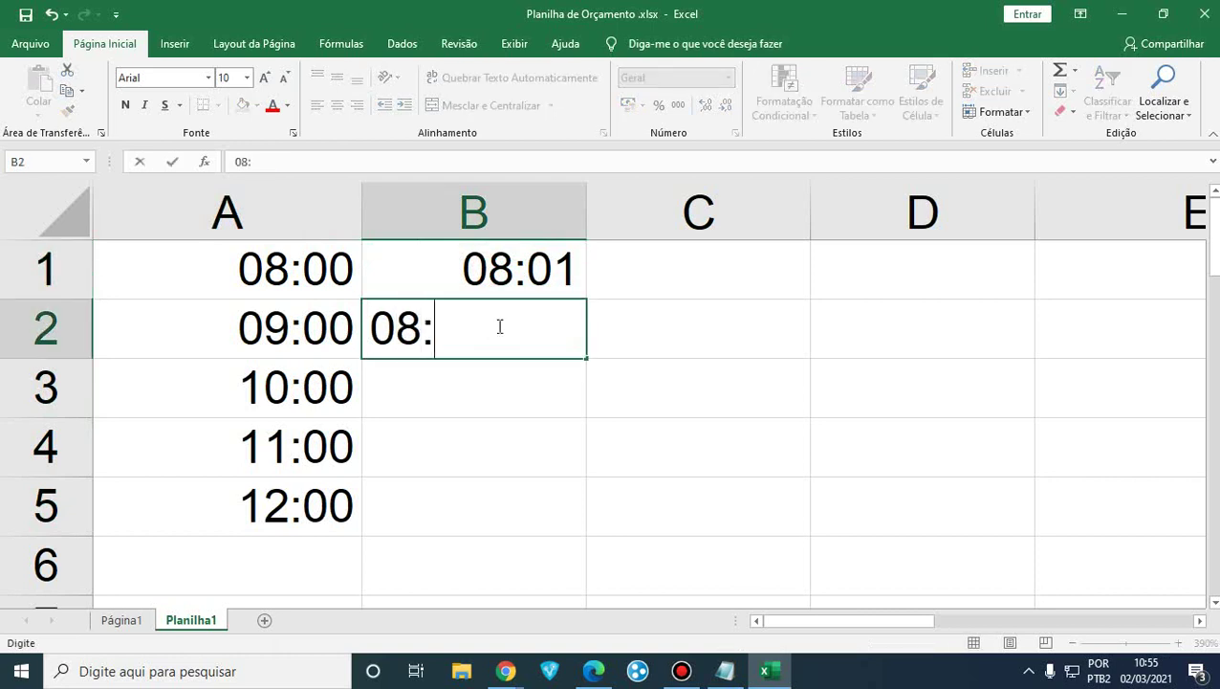
pyautogui.write('02')
pyautogui.press('Return')
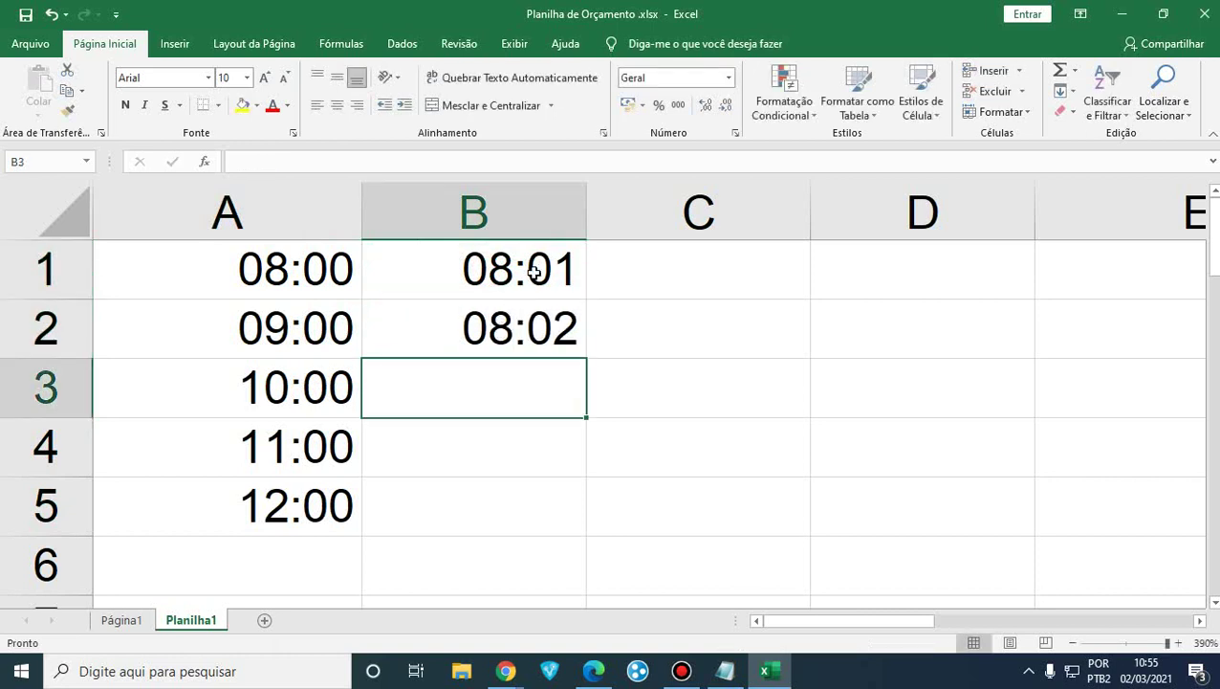
# Extend the minute-by-minute times in B1:B2 down to cell B5 using AutoFill.
pyautogui.moveTo(528, 277); pyautogui.dragTo(541, 321)
pyautogui.moveTo(586, 358); pyautogui.dragTo(536, 456)
pyautogui.moveTo(533, 500); pyautogui.dragTo(531, 517)
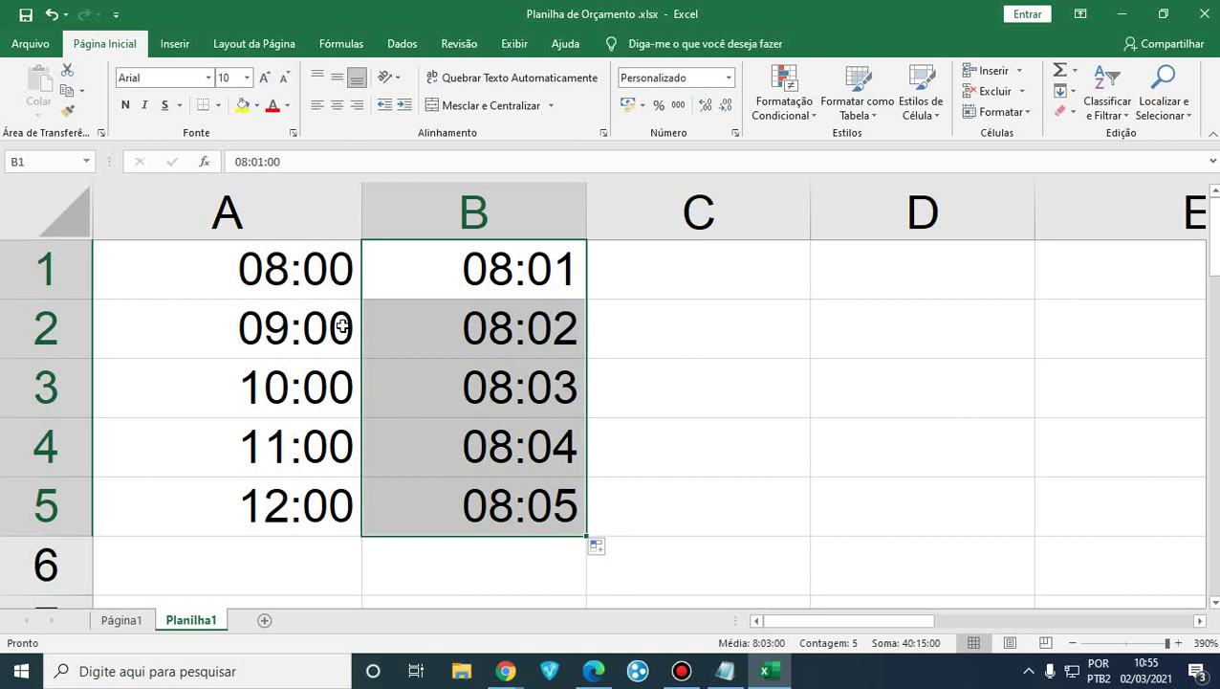
# Apply the Hora number format to the times in A1:A5.
pyautogui.click(729, 78)
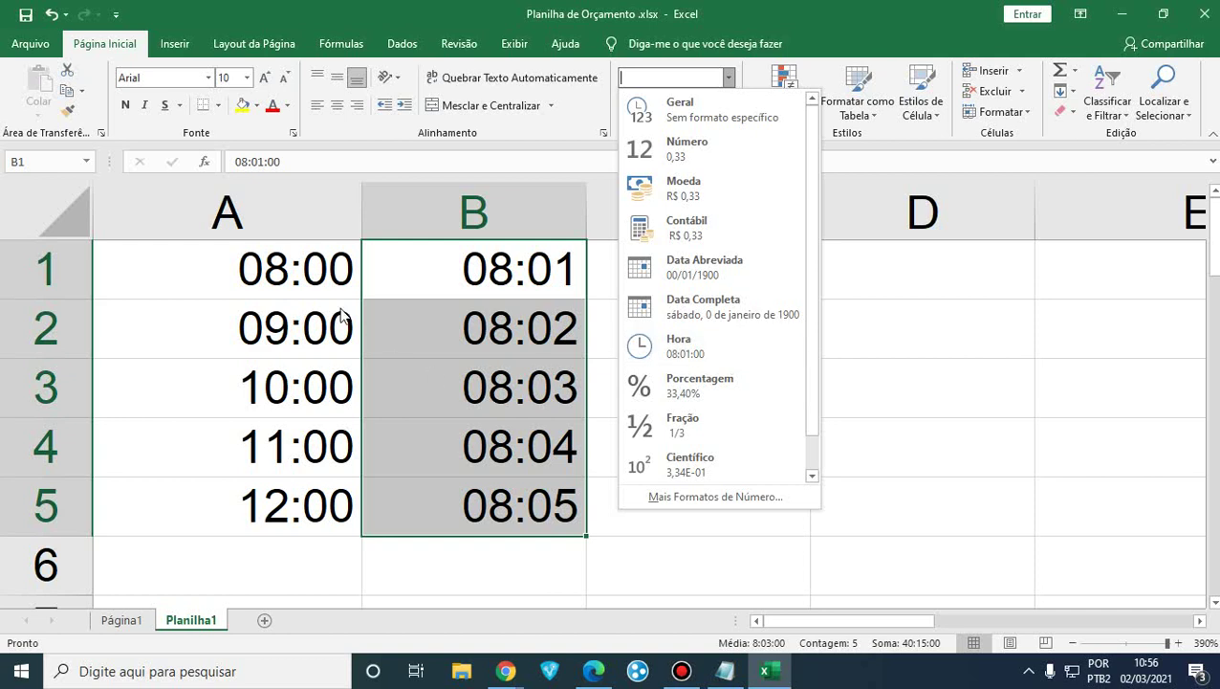
pyautogui.click(287, 282)
pyautogui.moveTo(282, 270); pyautogui.dragTo(250, 497)
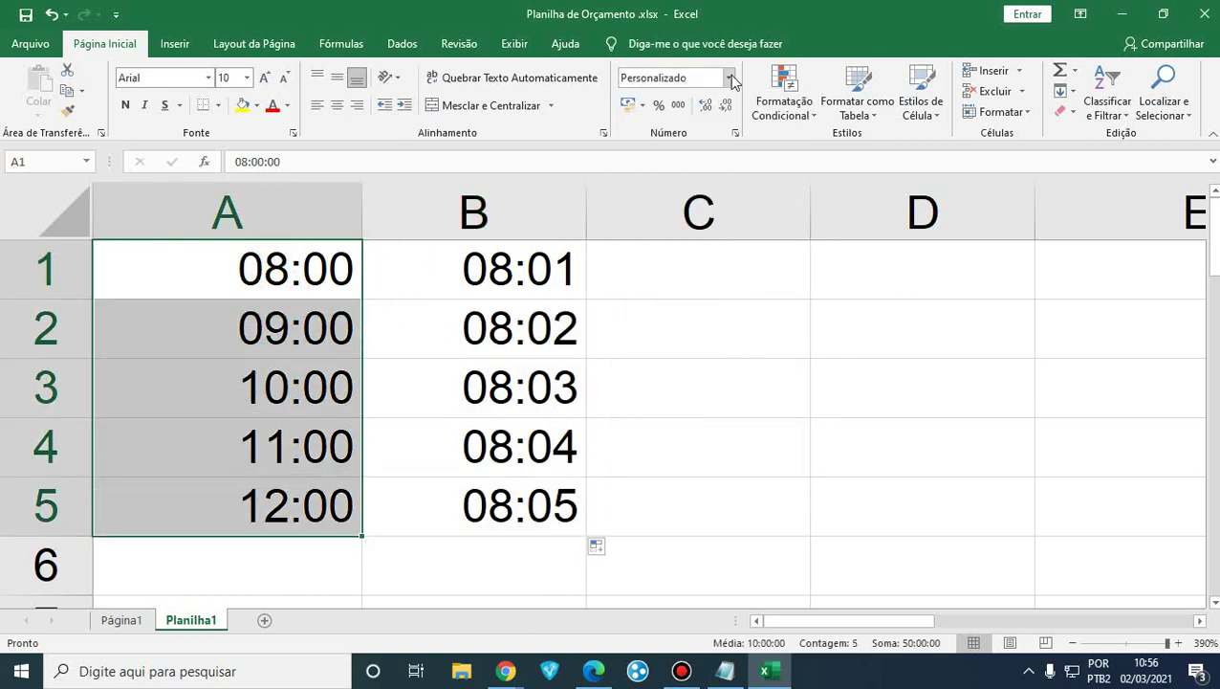
pyautogui.click(729, 78)
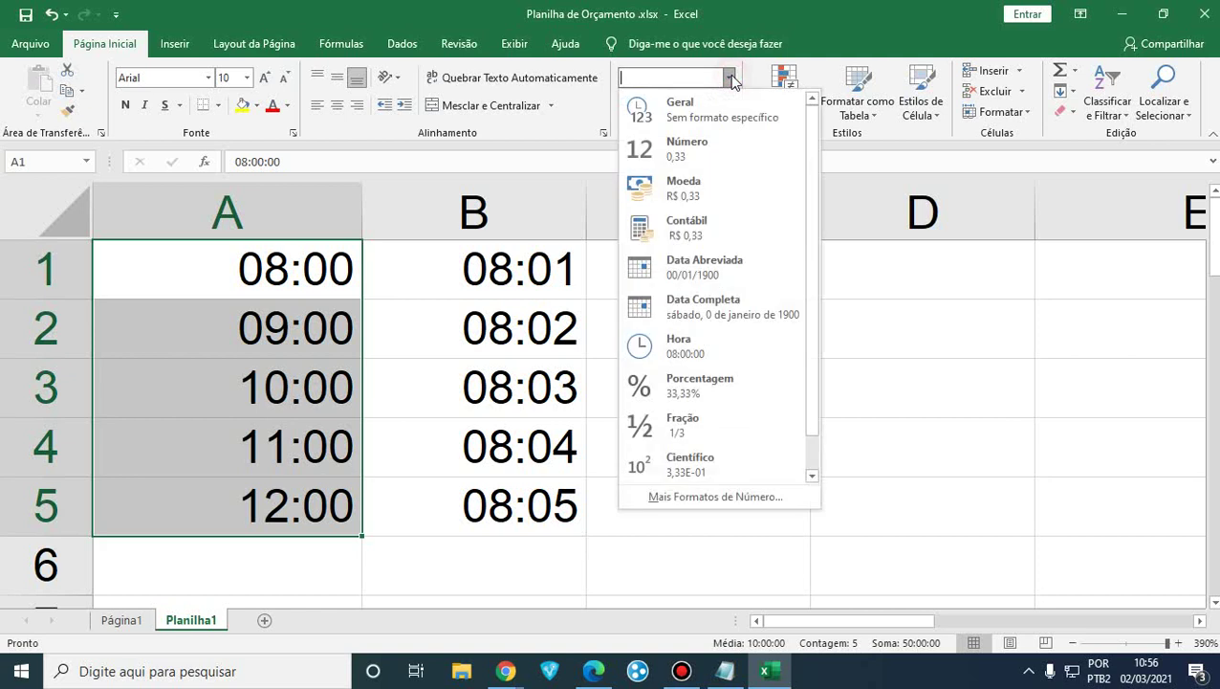
pyautogui.click(738, 349)
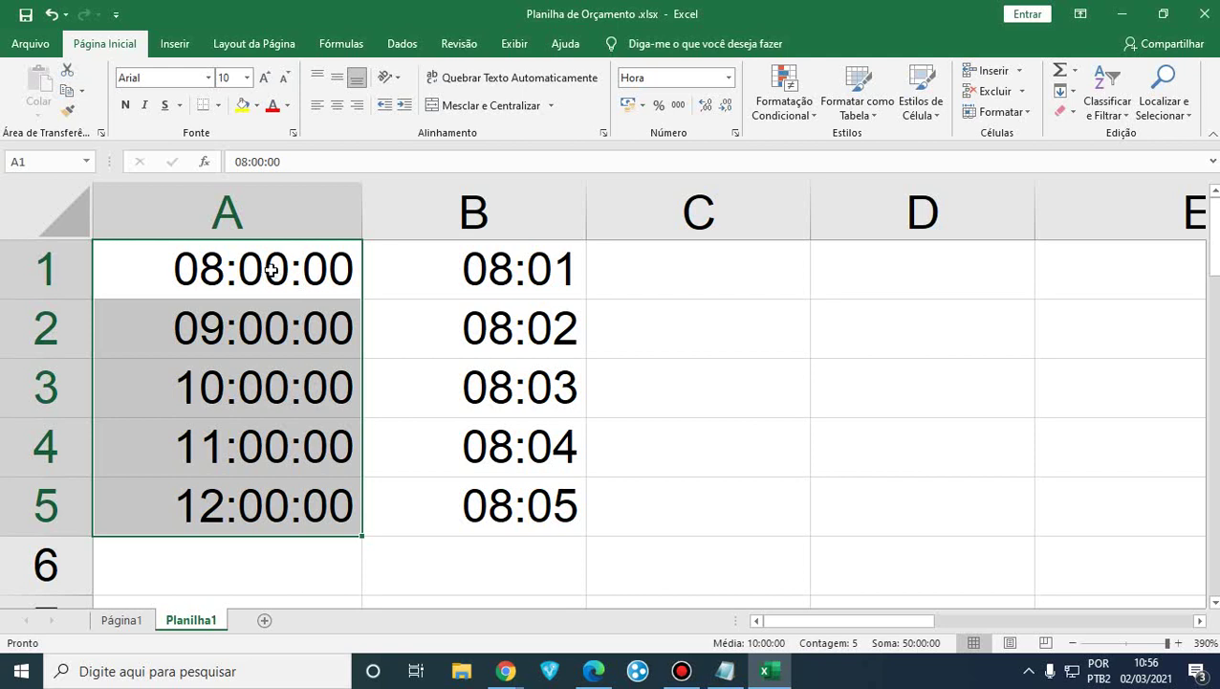
# Continue the hourly series in column A from A5 down to cell A9 using AutoFill.
pyautogui.scroll(-2, 312, 416)
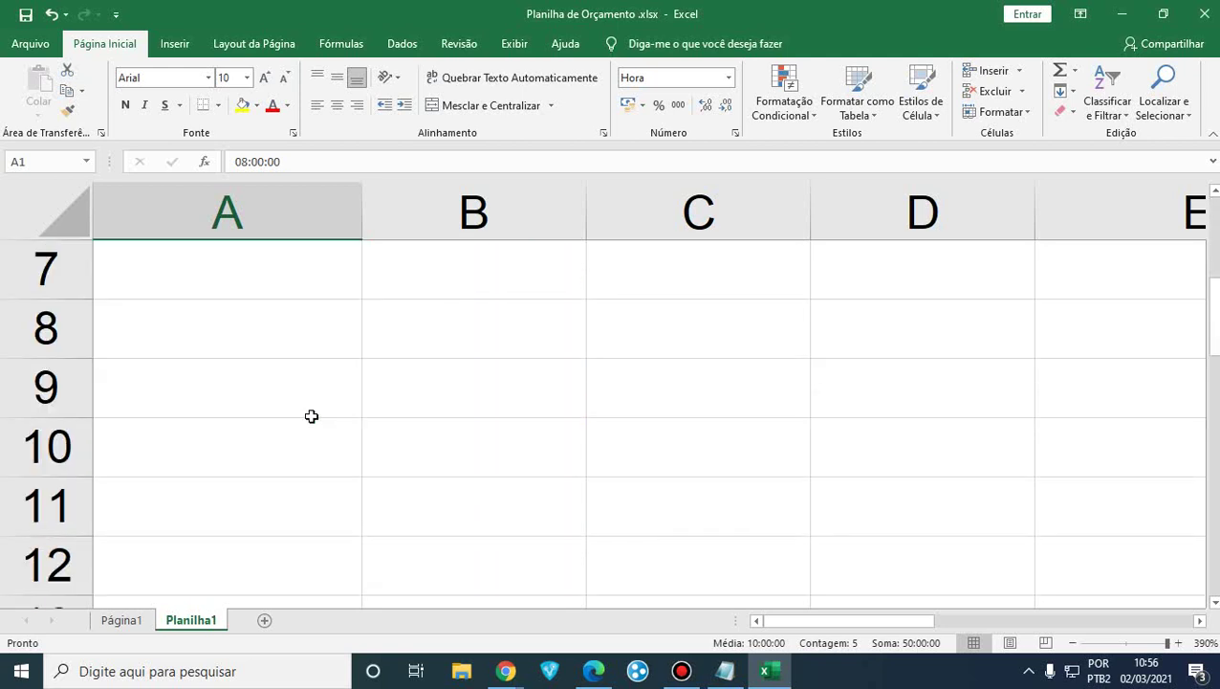
pyautogui.scroll(2, 312, 416)
pyautogui.moveTo(364, 536); pyautogui.dragTo(327, 569)
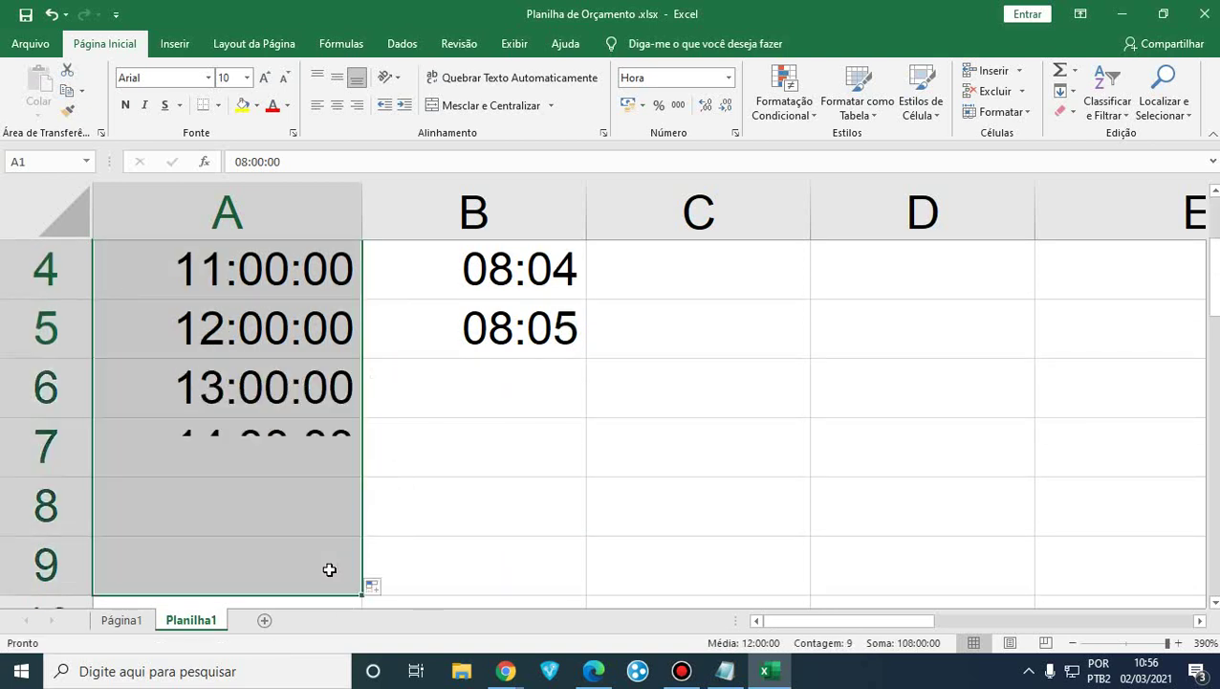
pyautogui.scroll(-1, 327, 569)
pyautogui.scroll(2, 327, 569)
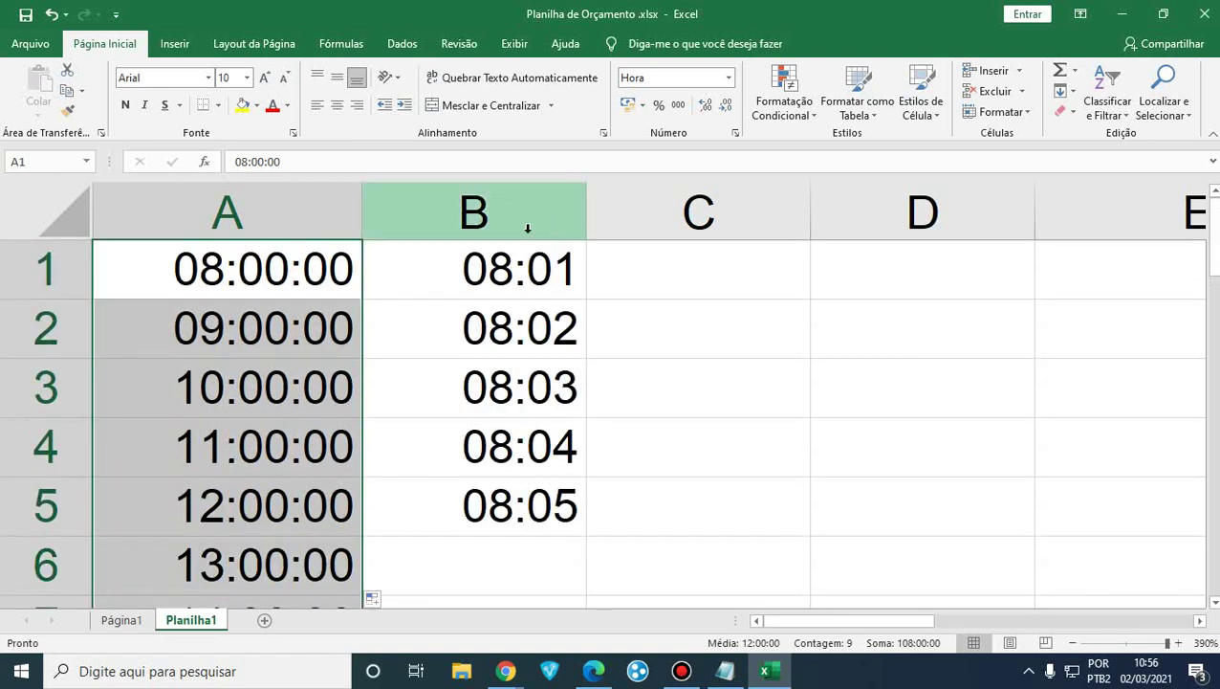
# Apply the Hora number format to the times in B1:B5.
pyautogui.click(513, 270)
pyautogui.moveTo(513, 284); pyautogui.dragTo(522, 502)
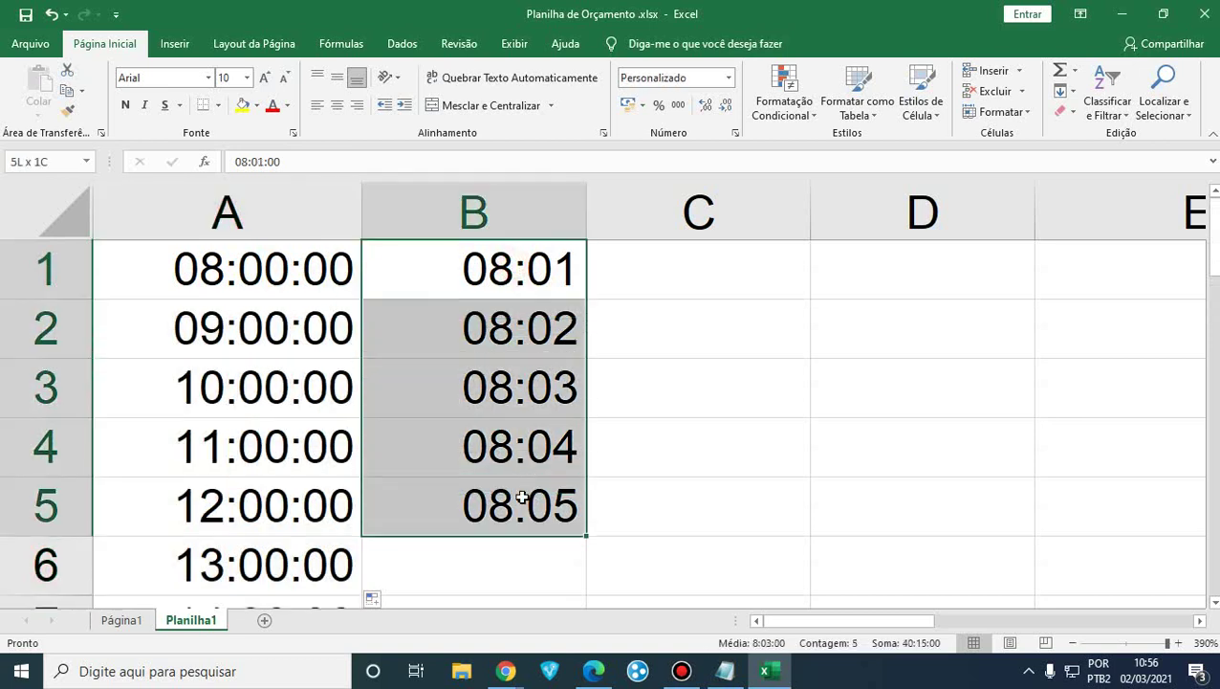
pyautogui.click(727, 79)
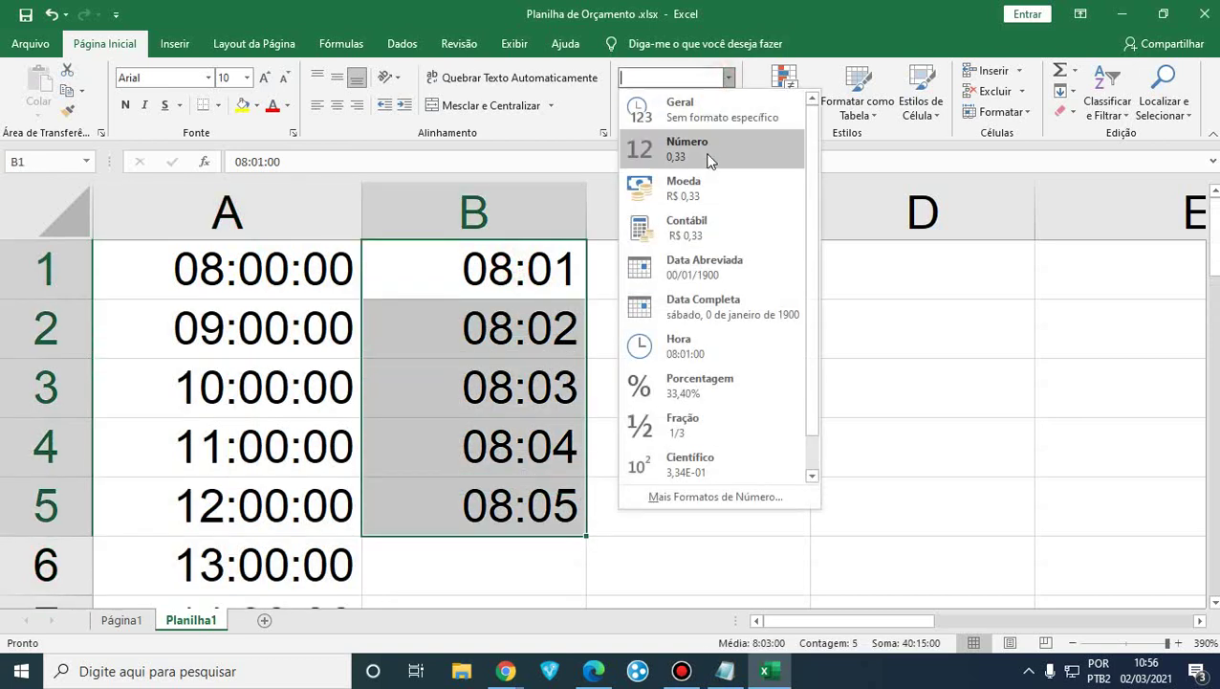
pyautogui.click(706, 348)
pyautogui.scroll(-1, 612, 363)
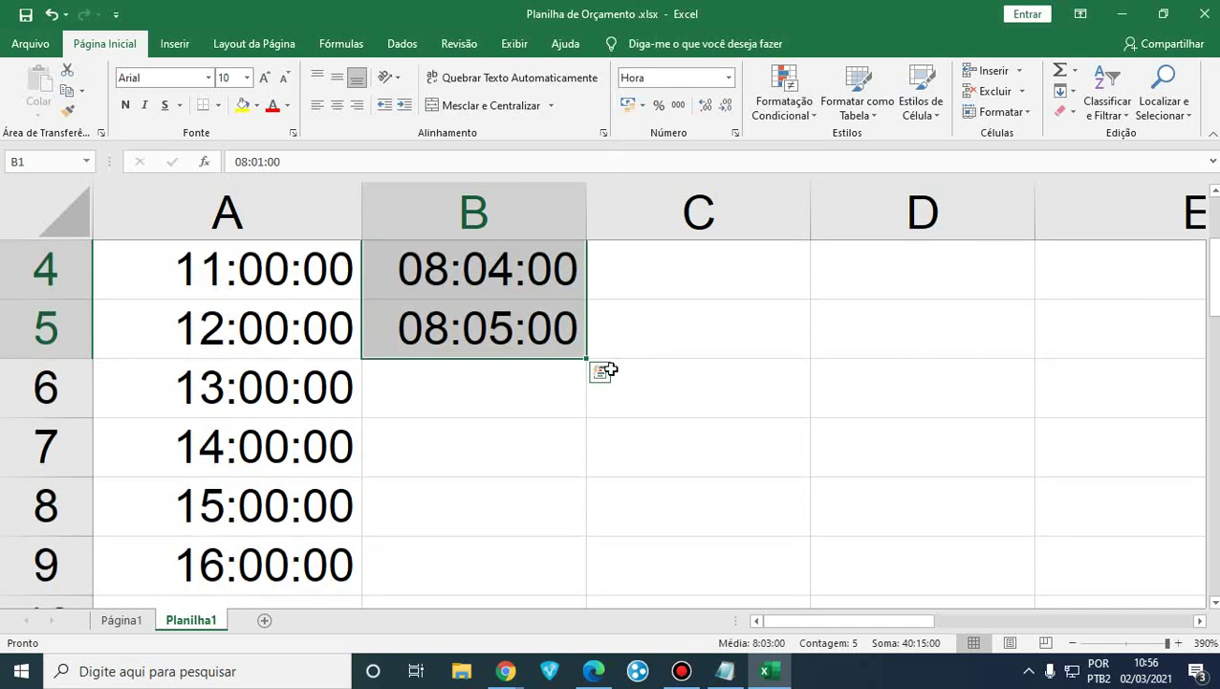
# Continue the minute-by-minute series in column B from B5 down to cell B9 using AutoFill.
pyautogui.moveTo(586, 357); pyautogui.dragTo(528, 570)
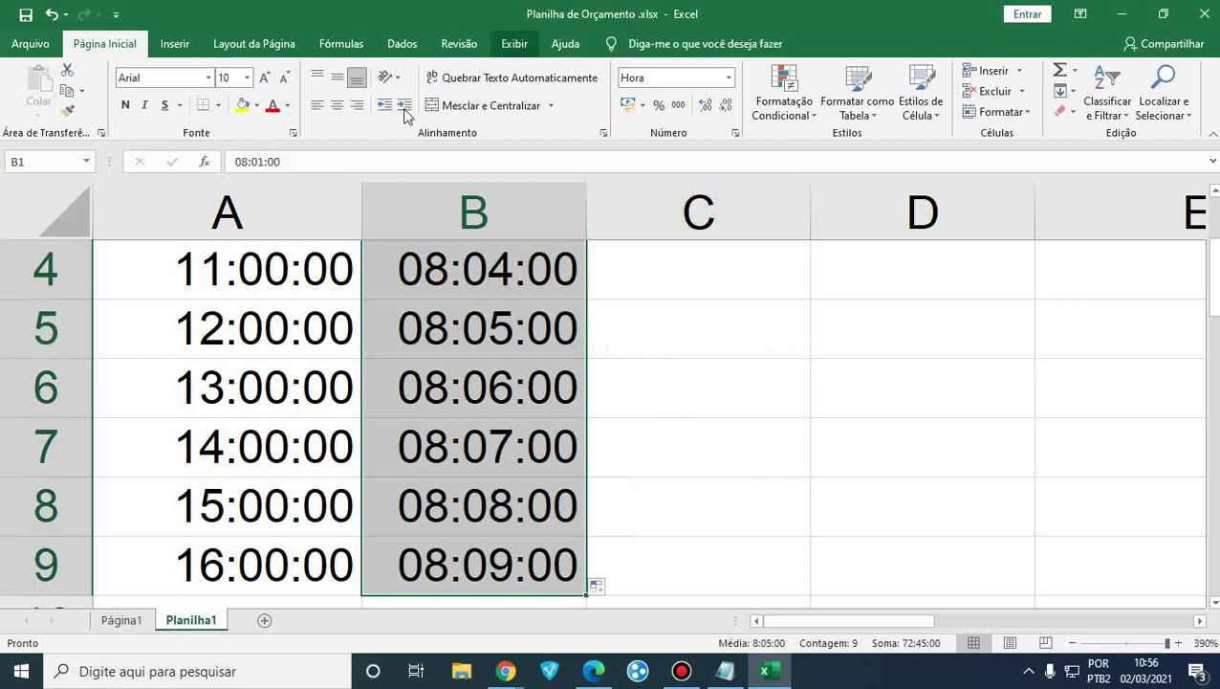
# Switch to the Google Meet meeting in Chrome, check the chat messages, and return to the Excel workbook.
pyautogui.click(506, 671)
pyautogui.click(417, 632)
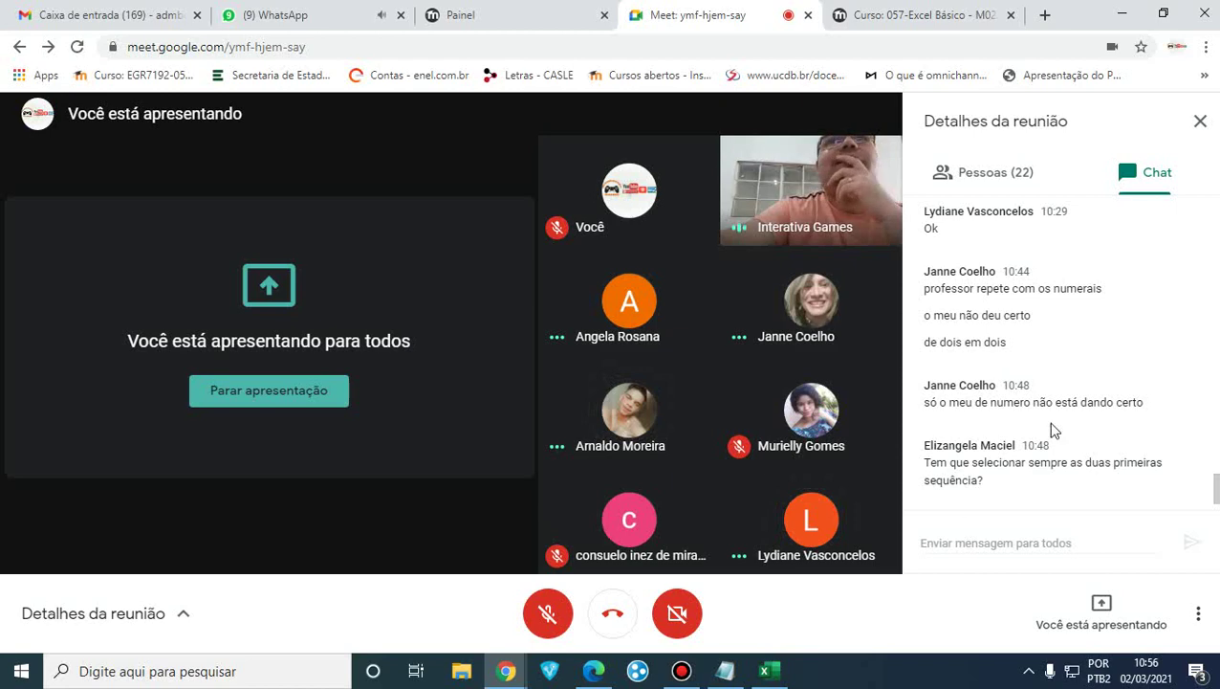
pyautogui.click(1123, 15)
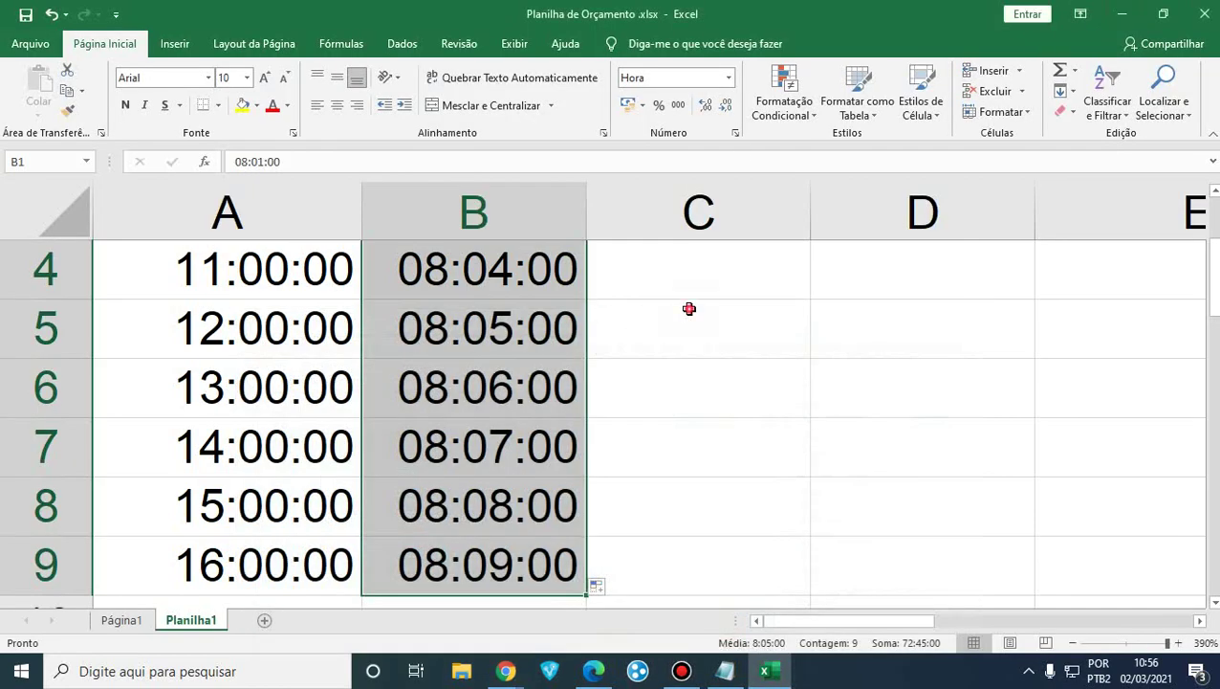
# Enter the country names Argentina in cell C4 and Brasil in cell C5.
pyautogui.click(709, 276)
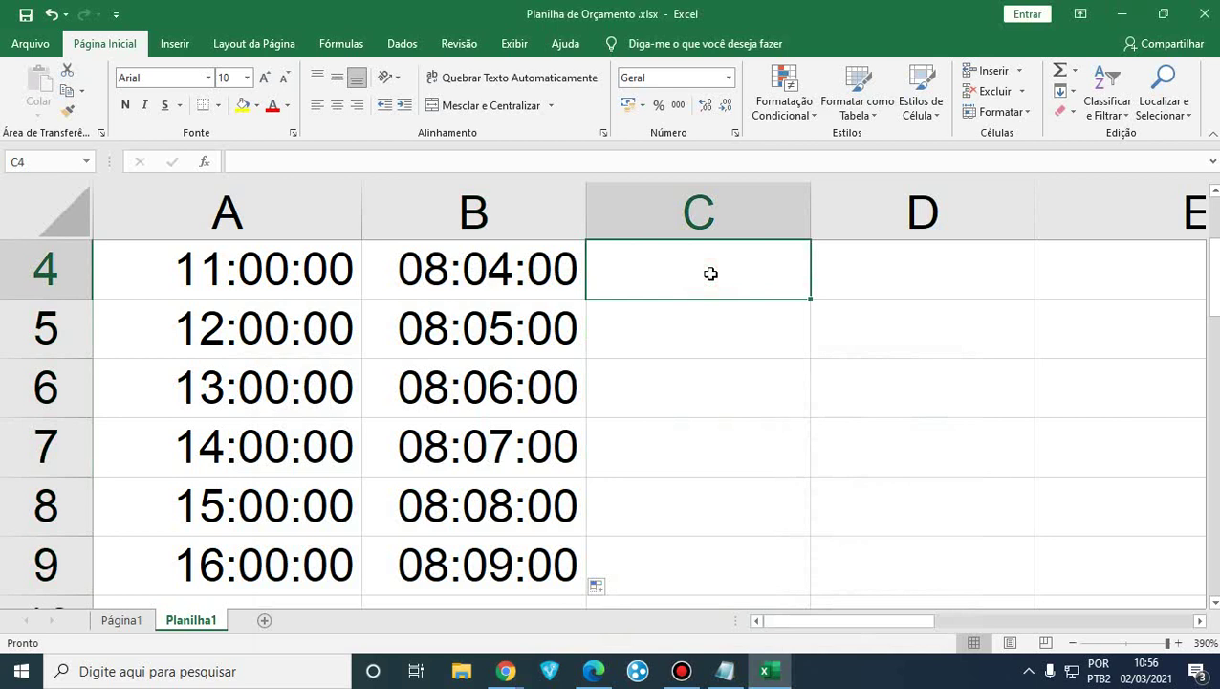
pyautogui.write('a')
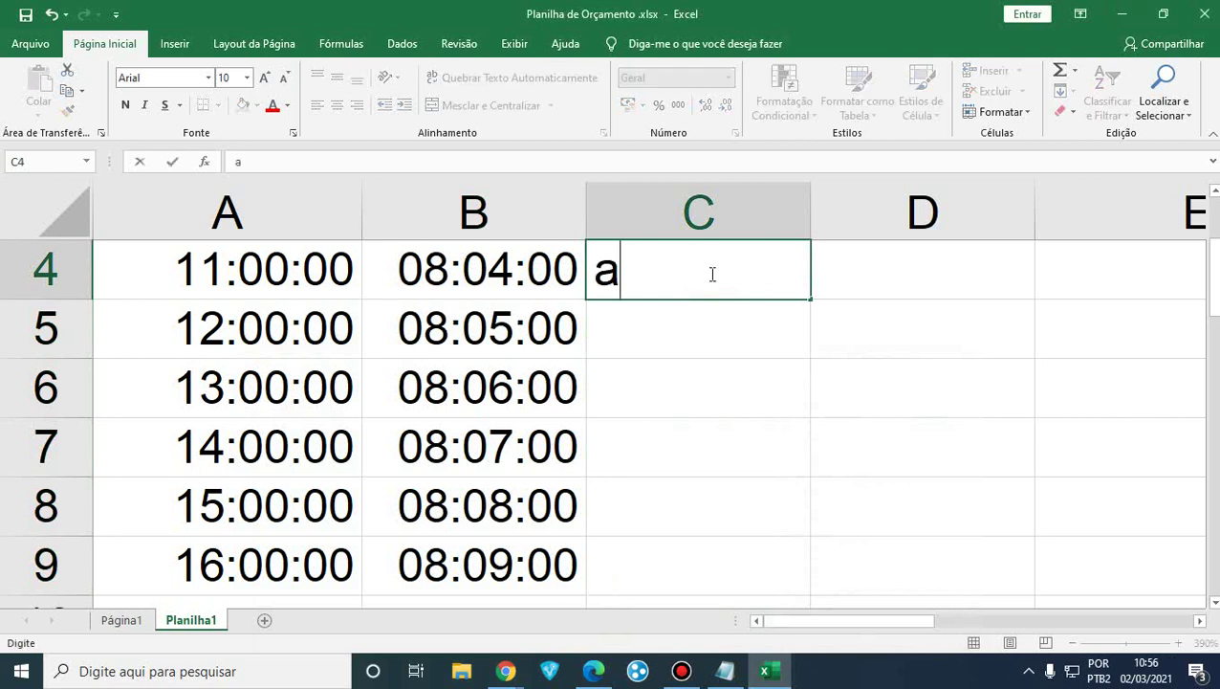
pyautogui.press('BackSpace')
pyautogui.write('Argentina')
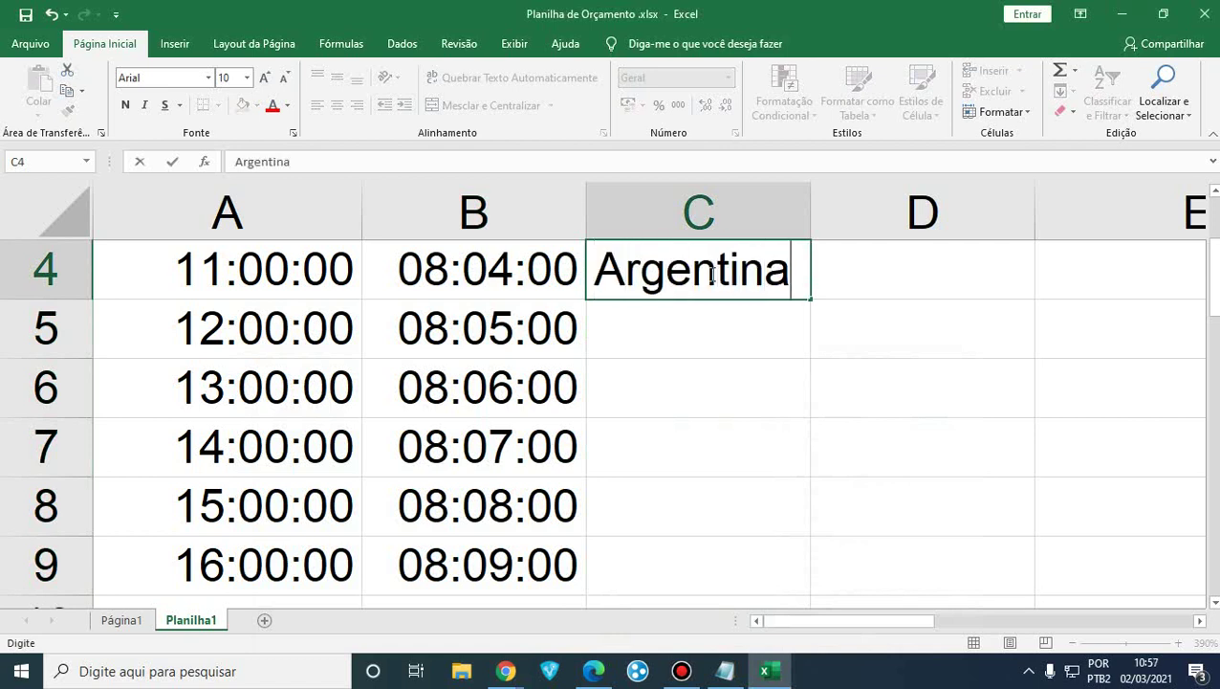
pyautogui.press('Return')
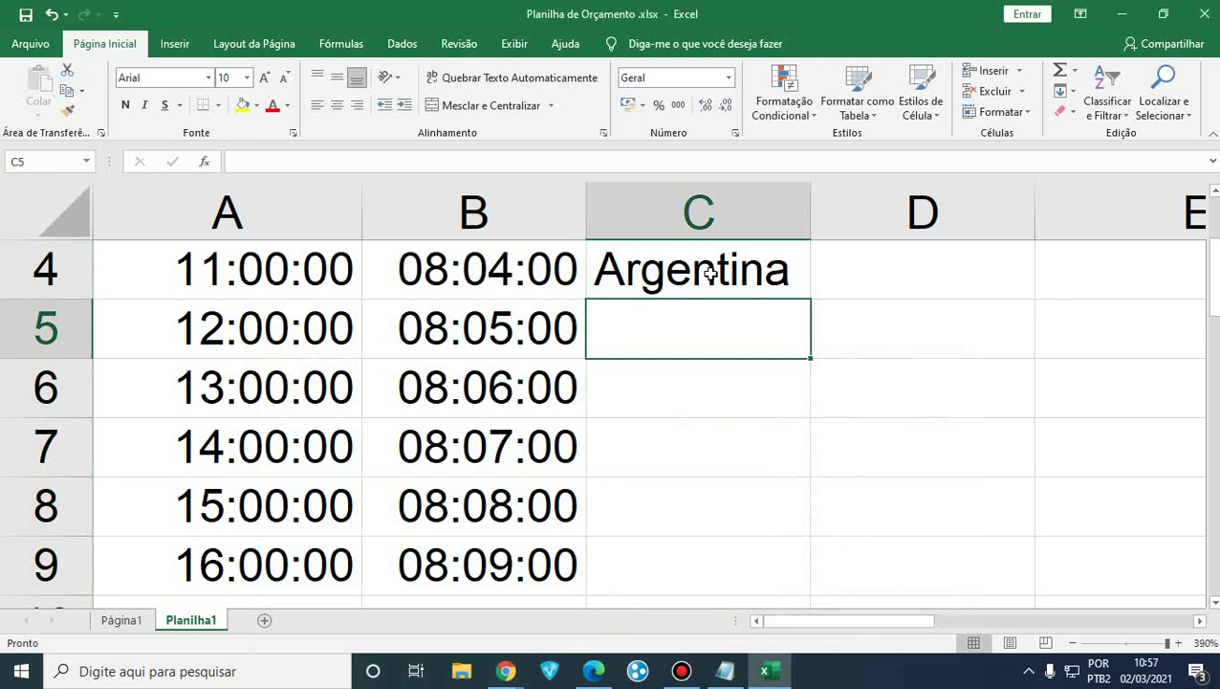
pyautogui.write('Brasil')
pyautogui.press('Return')
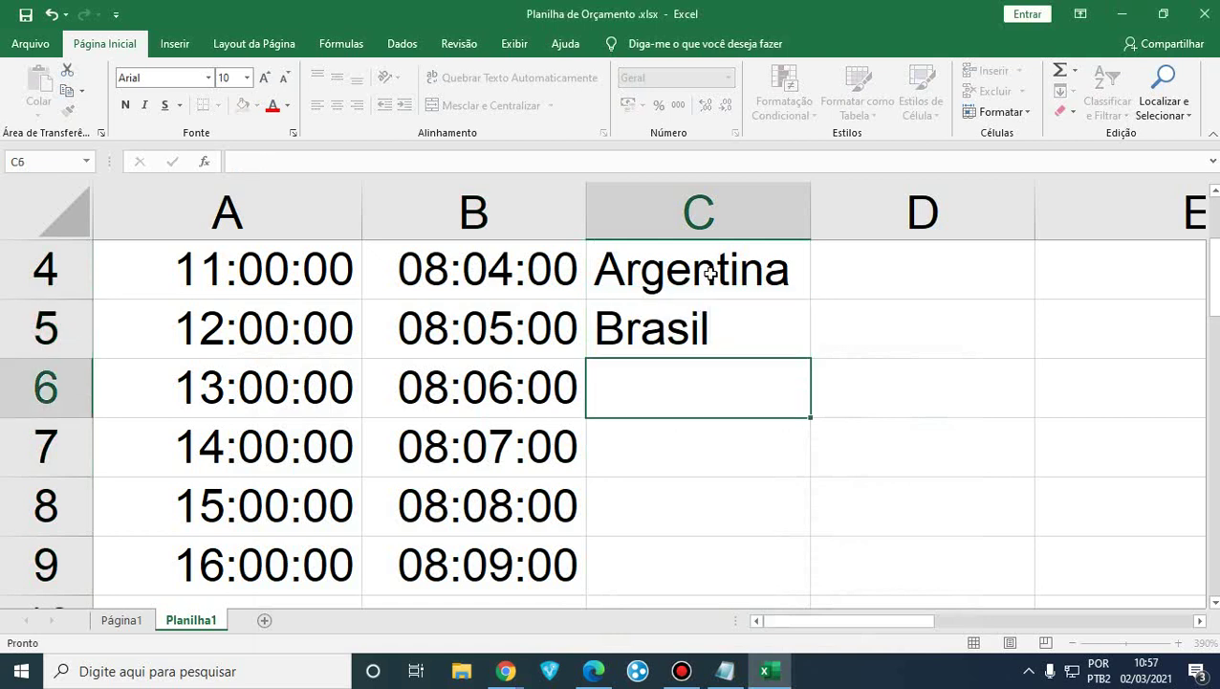
# Select the country names in C4:C5 and extend them down to cell C7 using AutoFill.
pyautogui.press('Up')
pyautogui.press('Up')
pyautogui.press('Up')
pyautogui.press('Down')
pyautogui.hotkey('shift', 'Down')
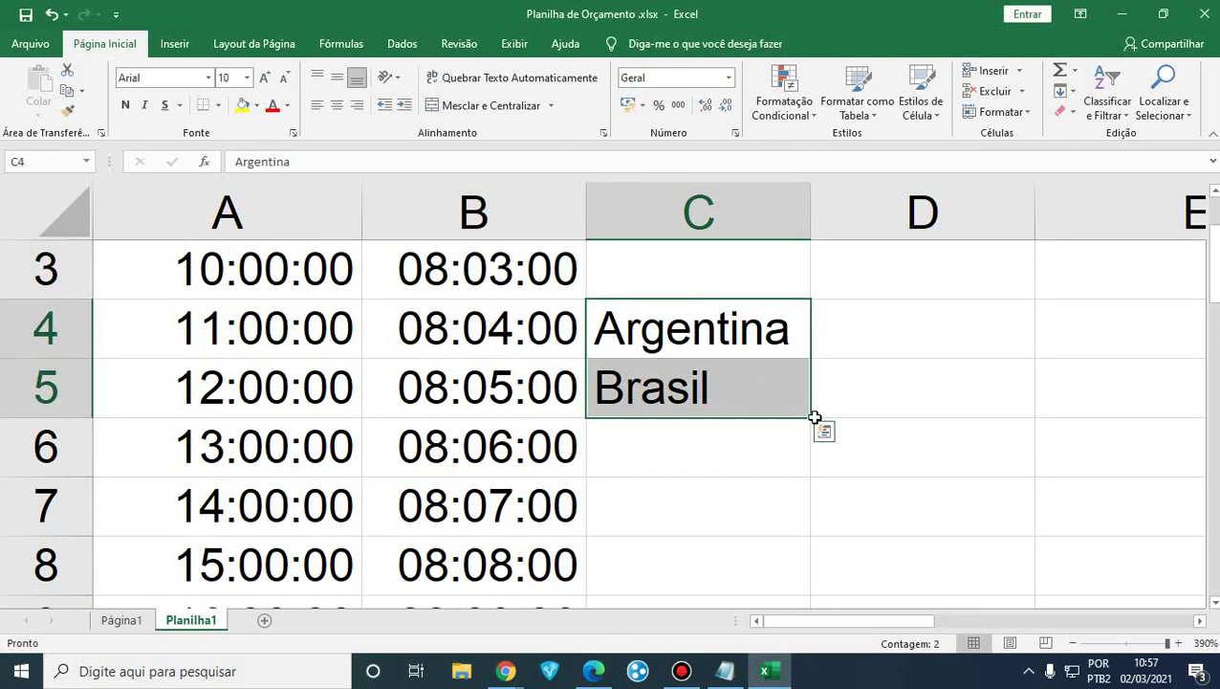
pyautogui.moveTo(811, 417); pyautogui.dragTo(792, 464)
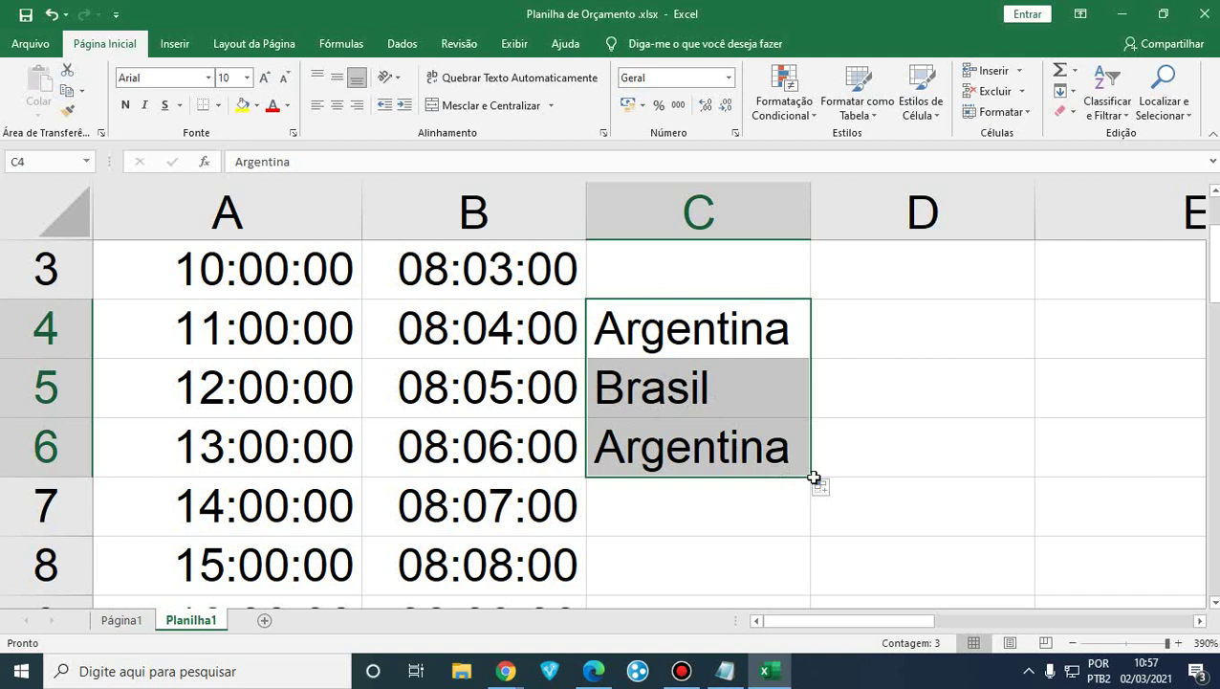
pyautogui.moveTo(813, 478); pyautogui.dragTo(799, 506)
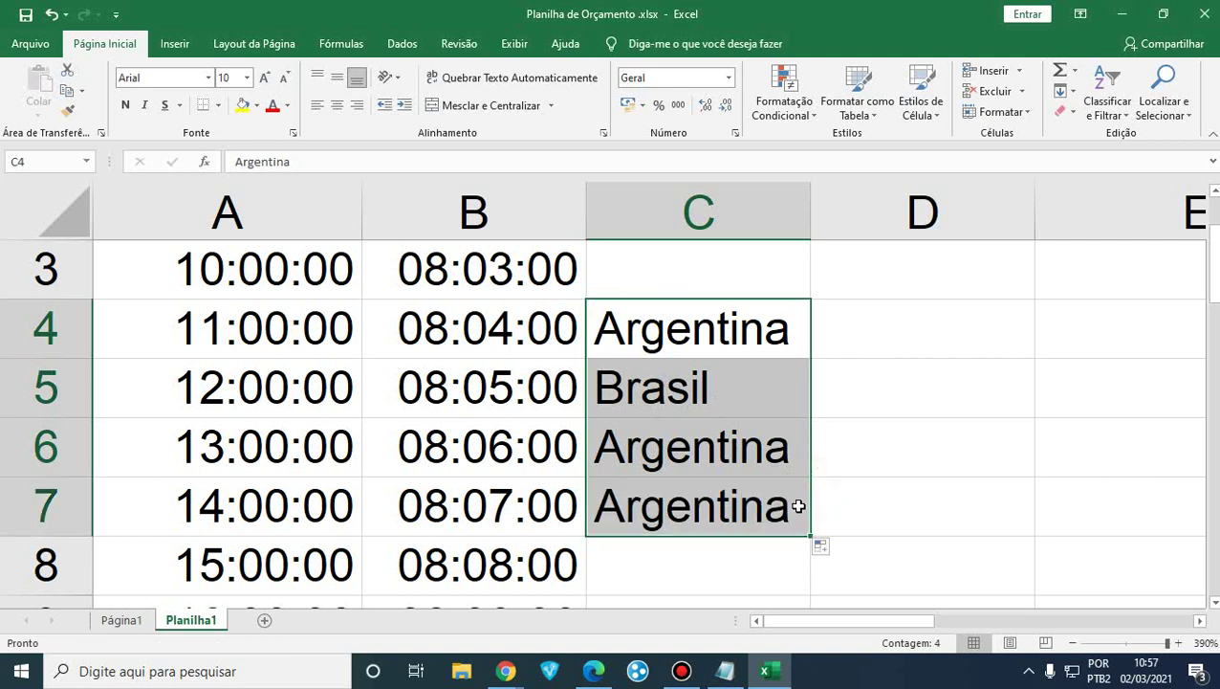
# Enter the zodiac sign Capricórnio in cell D4.
pyautogui.click(512, 673)
pyautogui.click(934, 335)
pyautogui.click(937, 334)
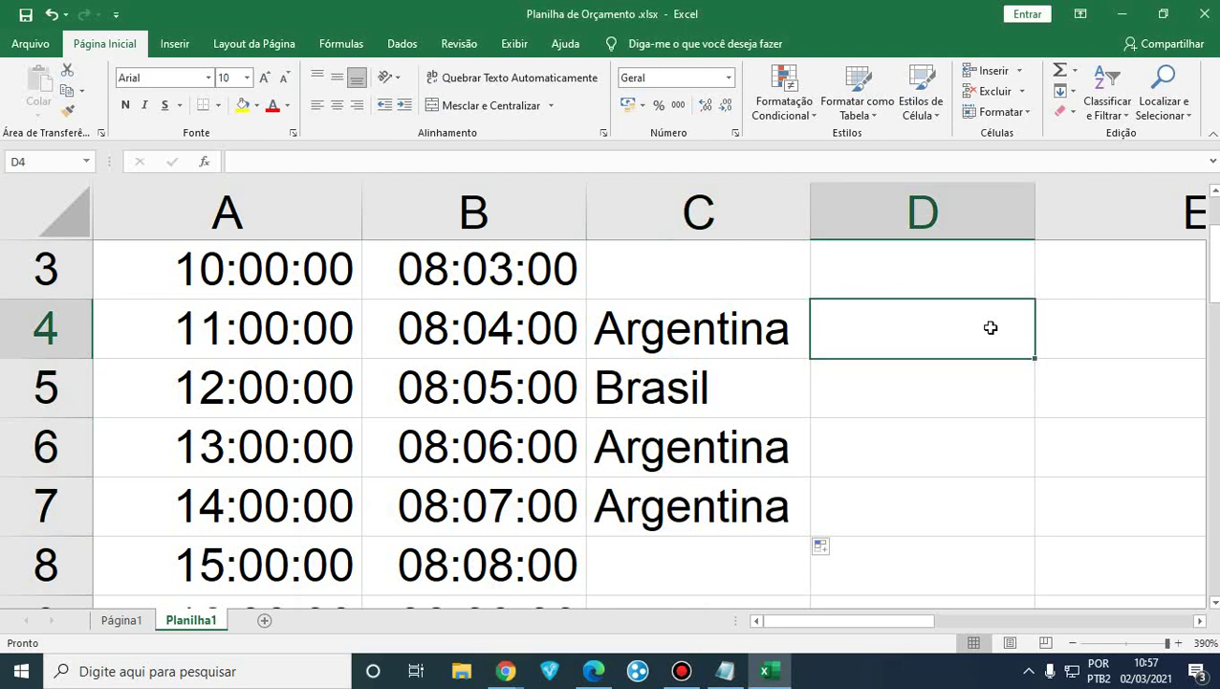
pyautogui.write('A')
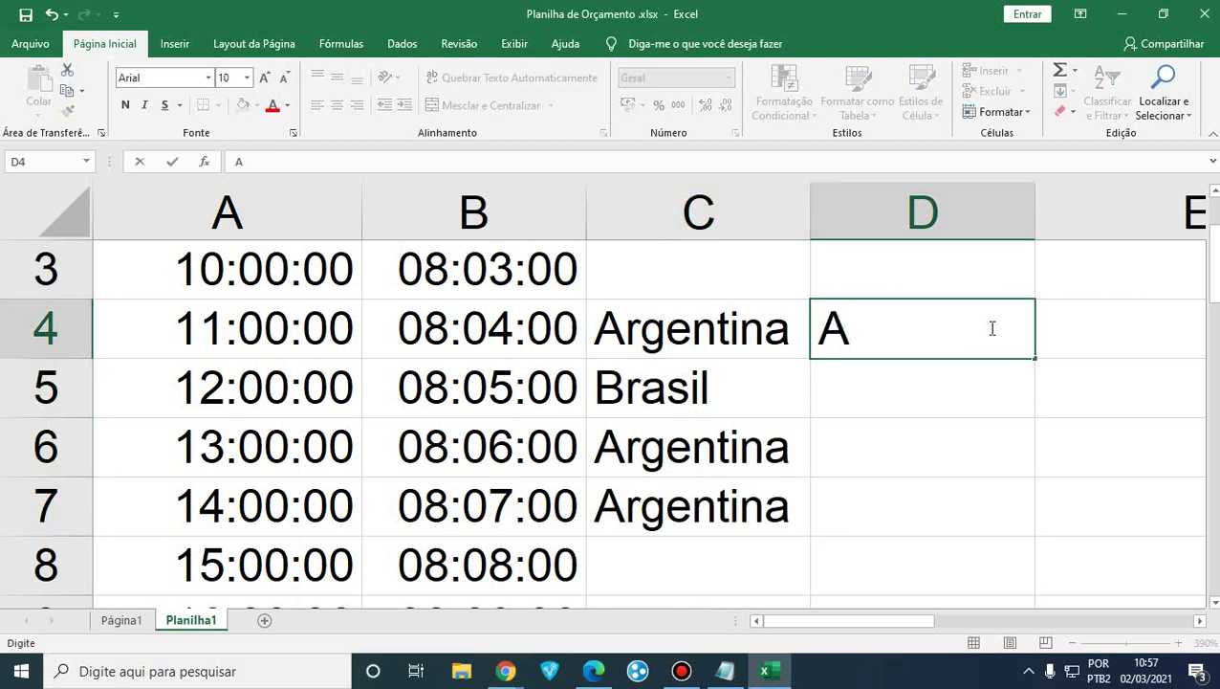
pyautogui.press('BackSpace')
pyautogui.write('Aqu')
pyautogui.press('BackSpace')
pyautogui.press('BackSpace')
pyautogui.press('BackSpace')
pyautogui.write('Caprico')
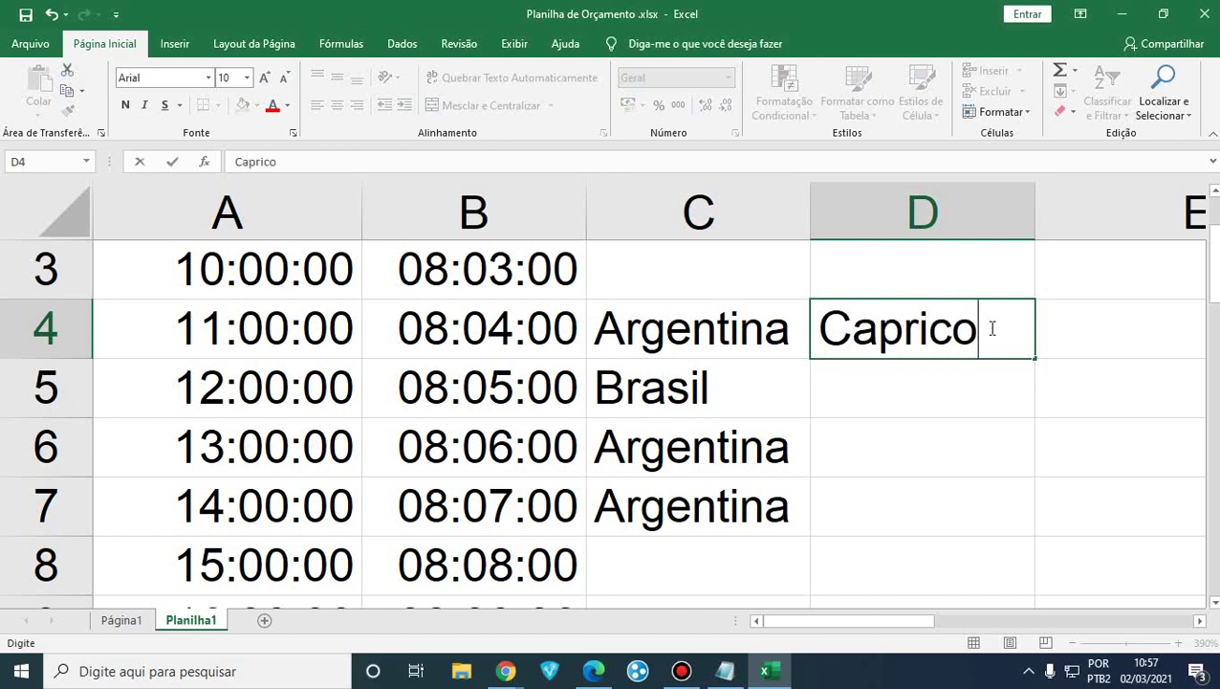
pyautogui.press('BackSpace')
pyautogui.write('órnio')
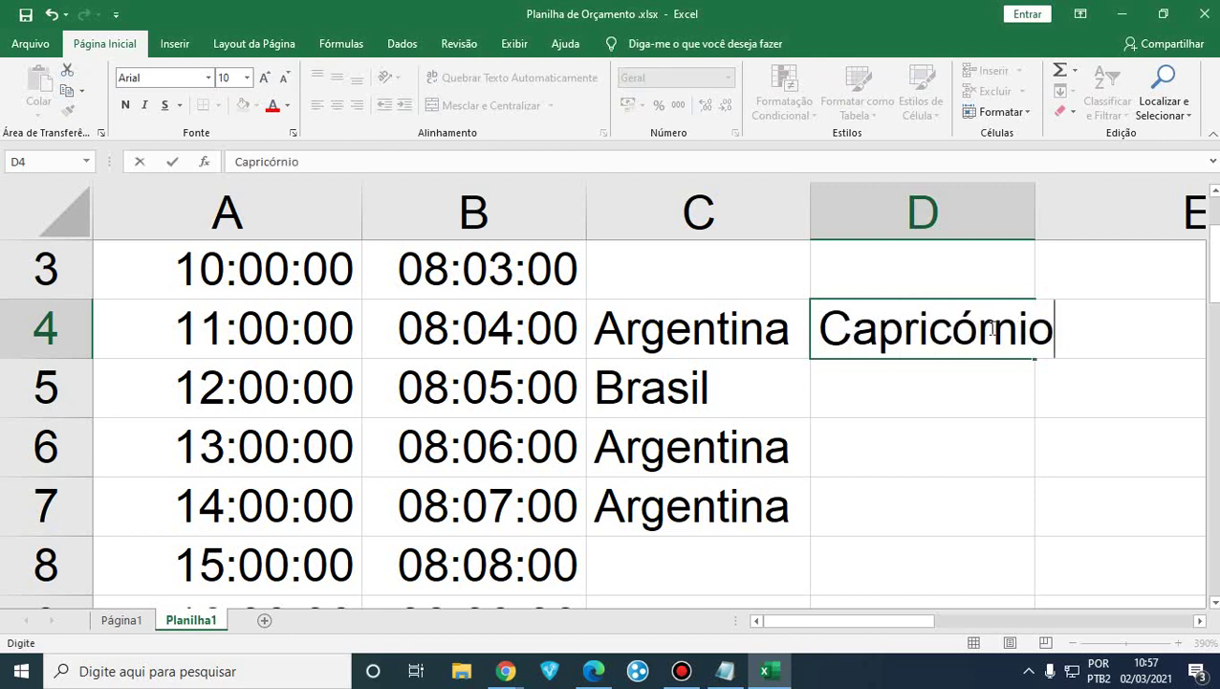
pyautogui.press('Return')
# Enter the zodiac sign Aquário in cell D5.
pyautogui.write('A')
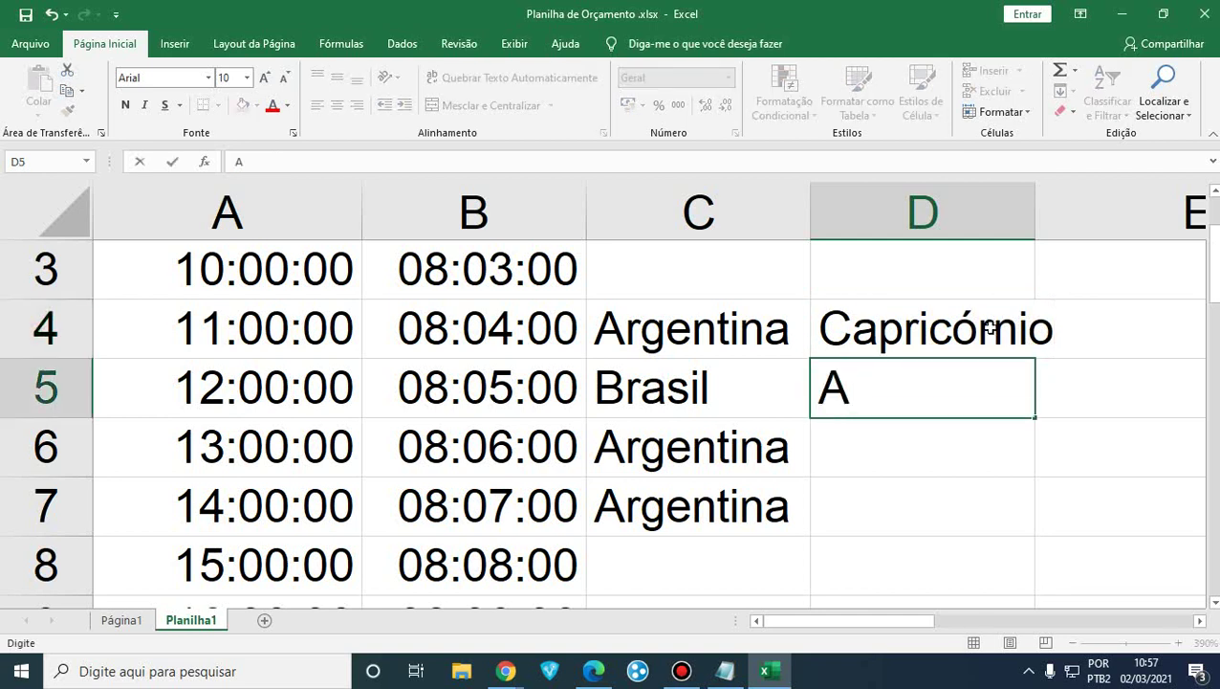
pyautogui.write('quári0o')
pyautogui.press('BackSpace')
pyautogui.press('BackSpace')
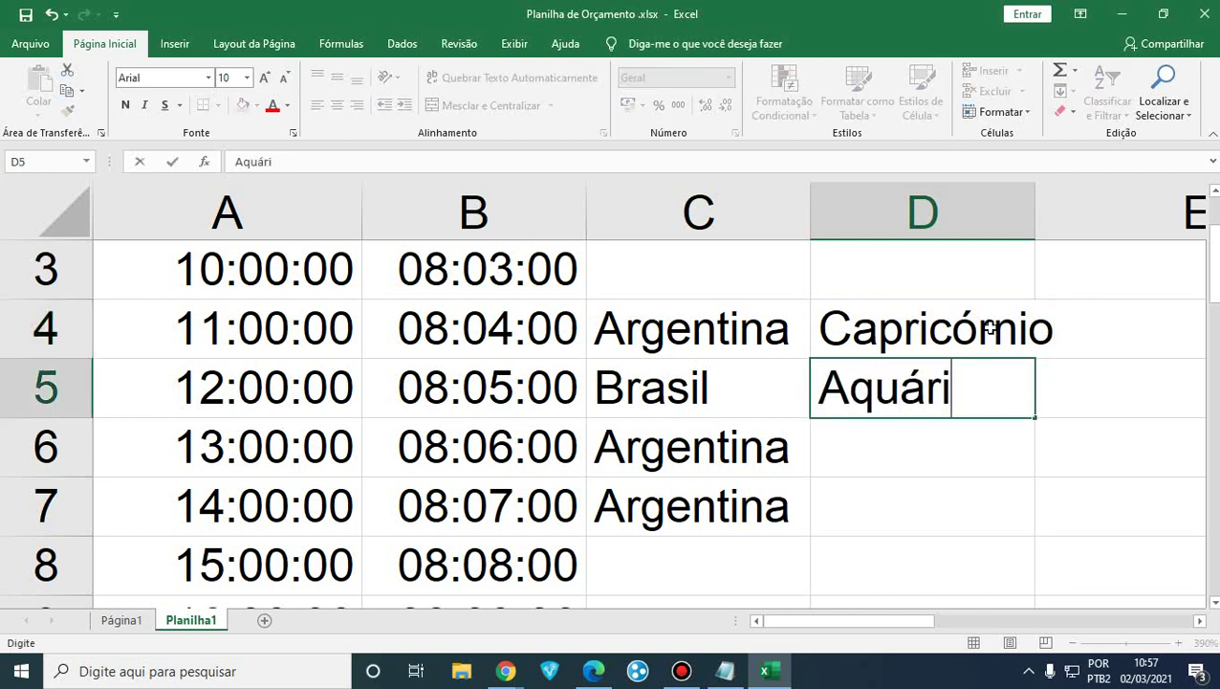
pyautogui.write('o')
pyautogui.press('Return')
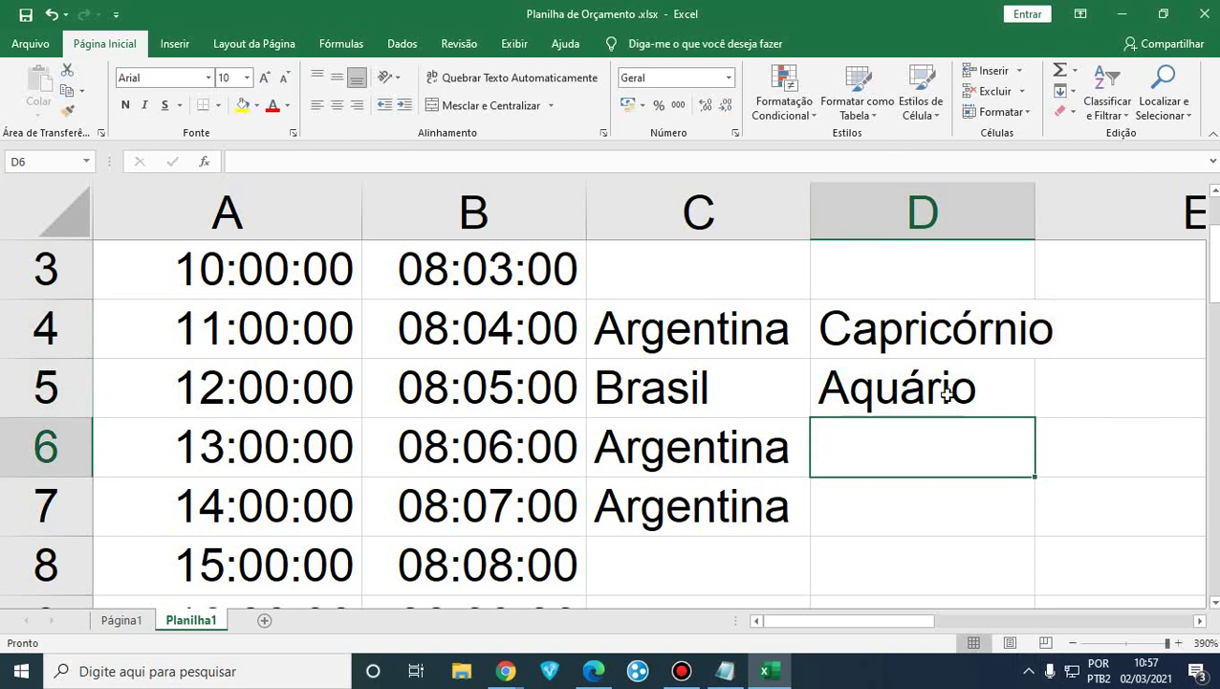
# Extend the zodiac signs in D4:D5 down to cell D8 using AutoFill.
pyautogui.moveTo(888, 327); pyautogui.dragTo(923, 392)
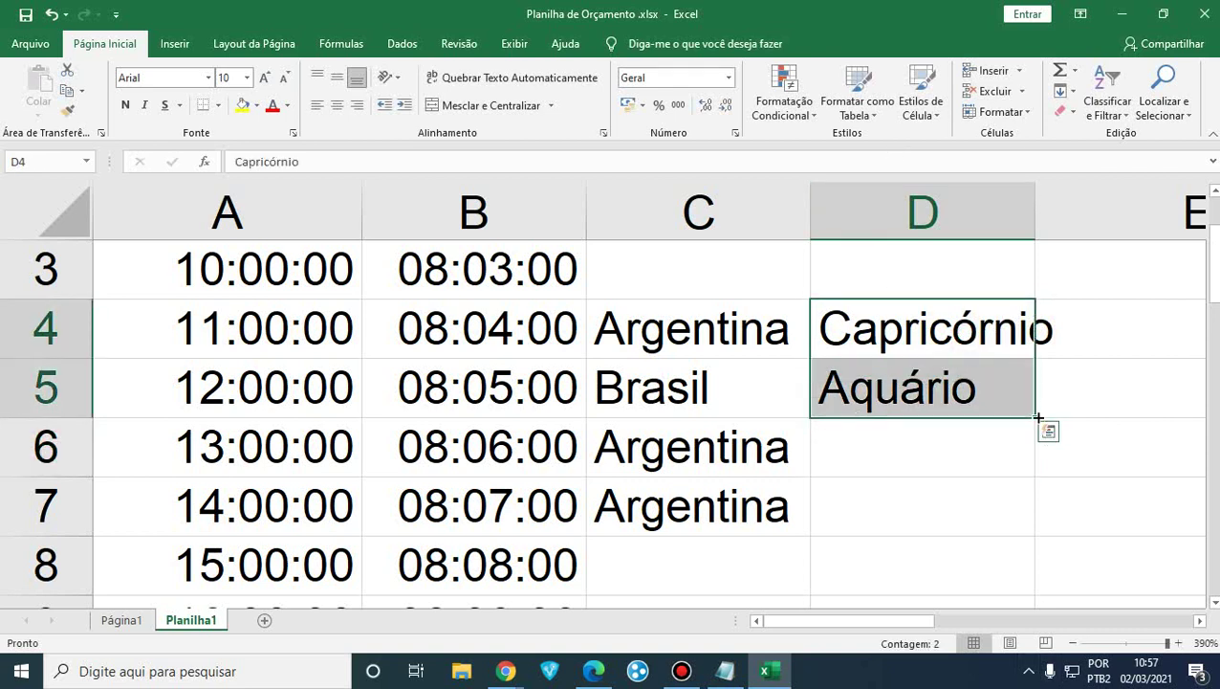
pyautogui.moveTo(1038, 418); pyautogui.dragTo(1021, 516)
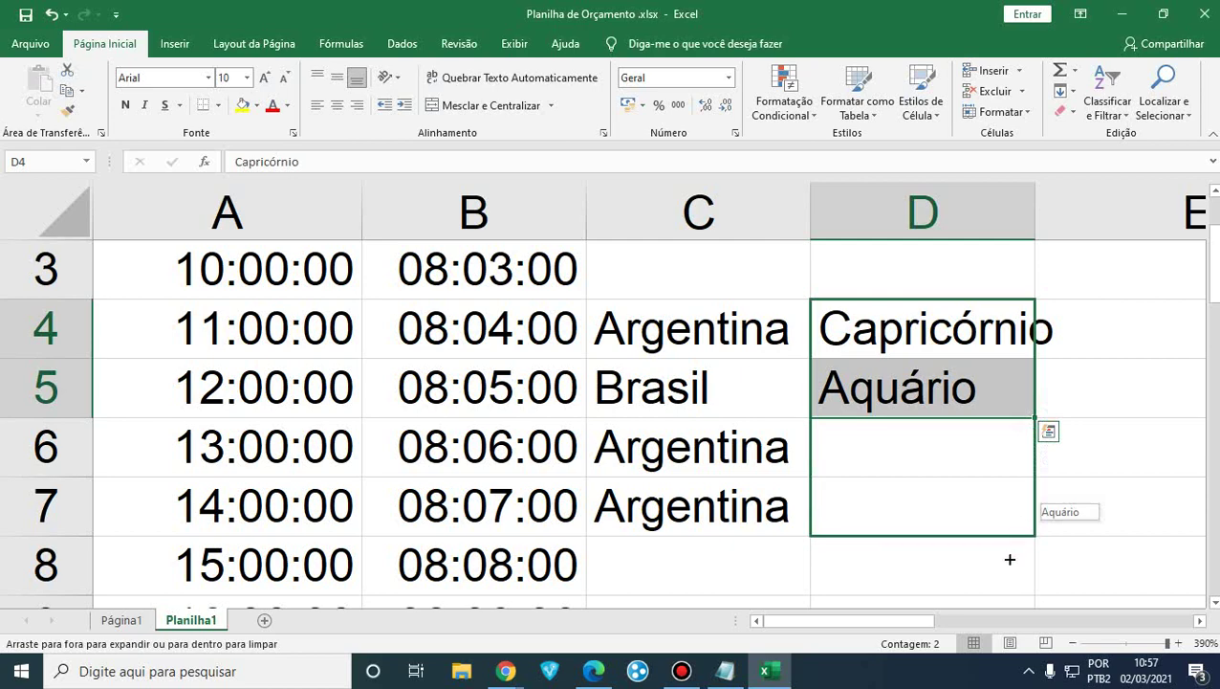
pyautogui.moveTo(1010, 558); pyautogui.dragTo(1002, 566)
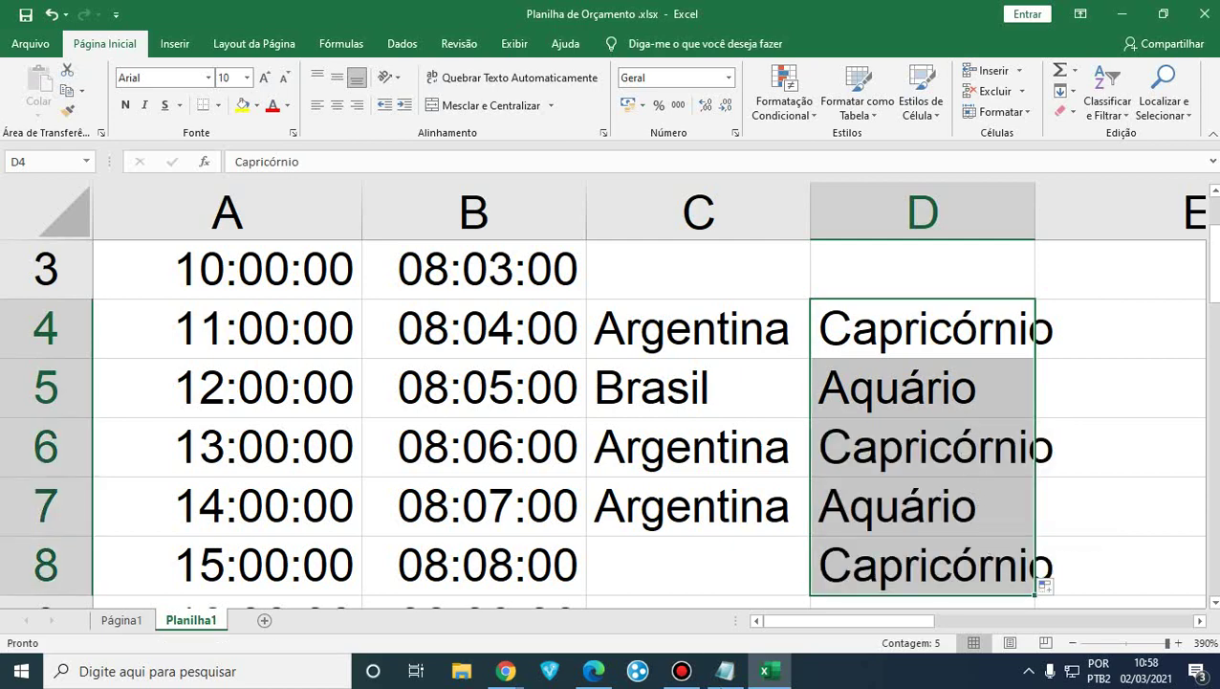
# Switch to Chrome and search Google for "ordem dos signos do zodíaco" in a new tab.
pyautogui.click(505, 671)
pyautogui.click(430, 620)
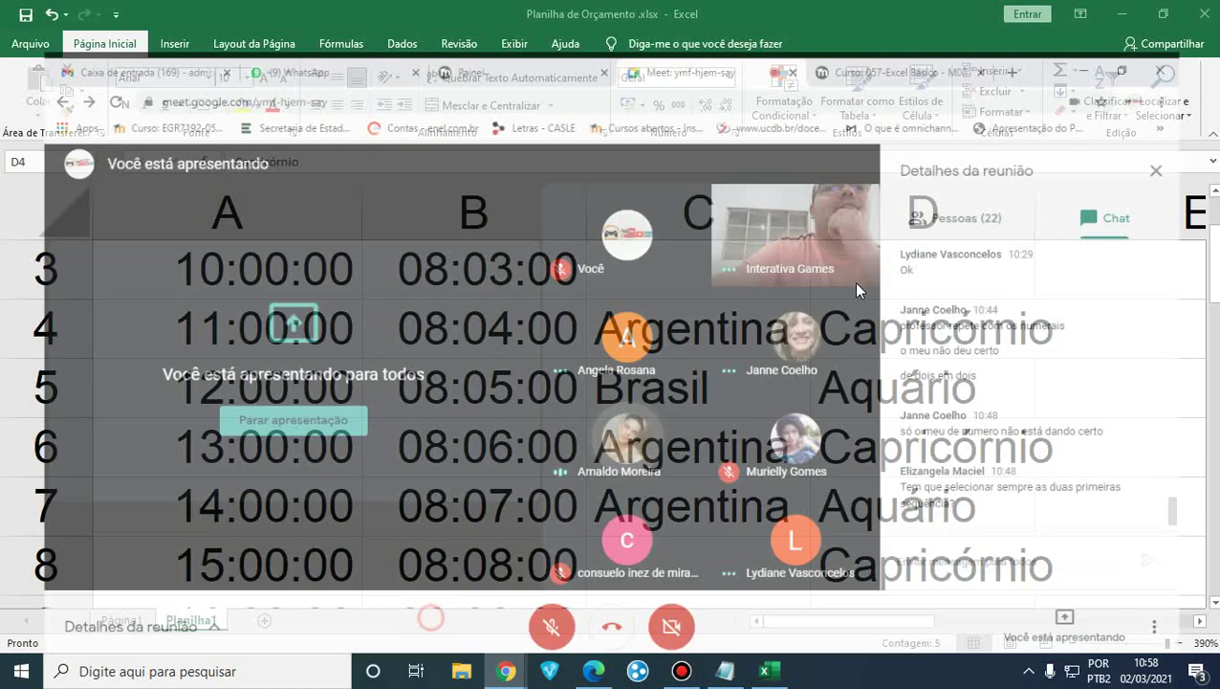
pyautogui.click(1044, 14)
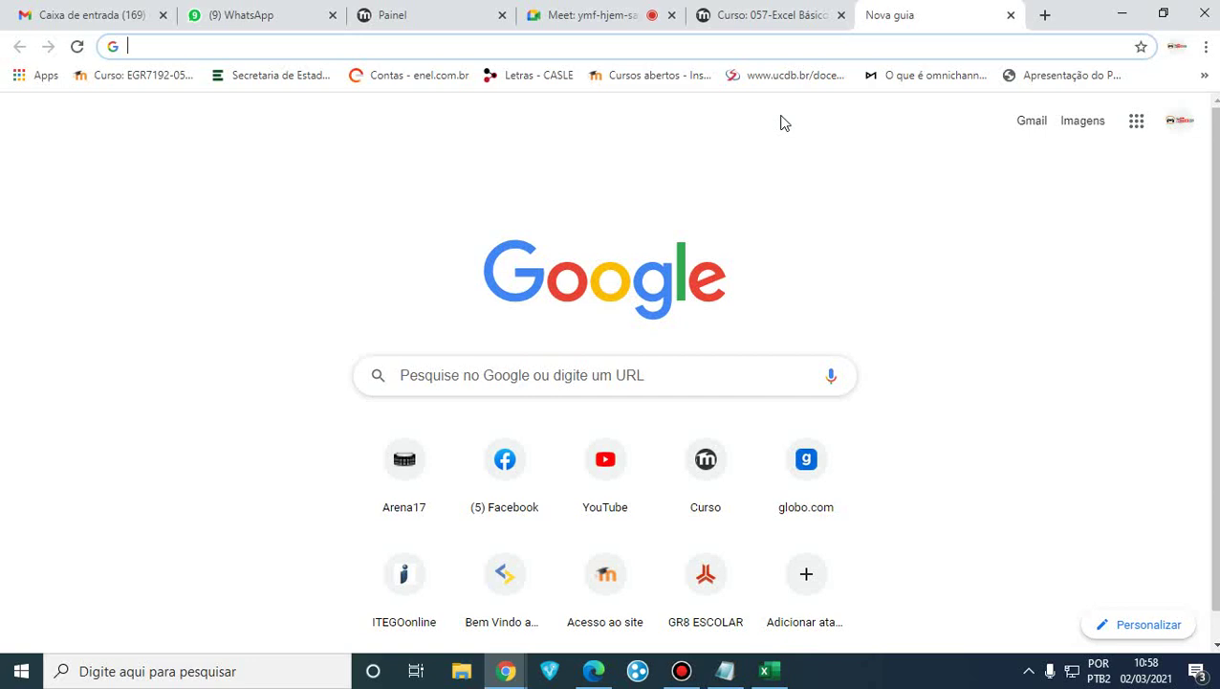
pyautogui.write('ordem do')
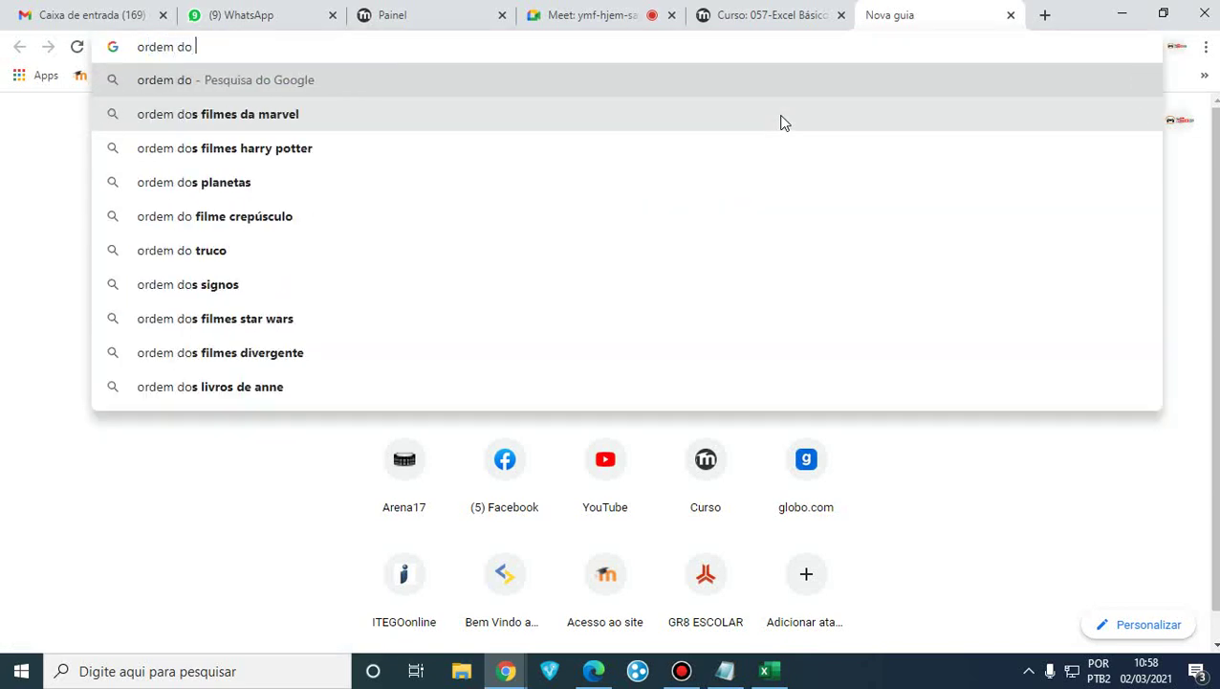
pyautogui.press('BackSpace')
pyautogui.write('s')
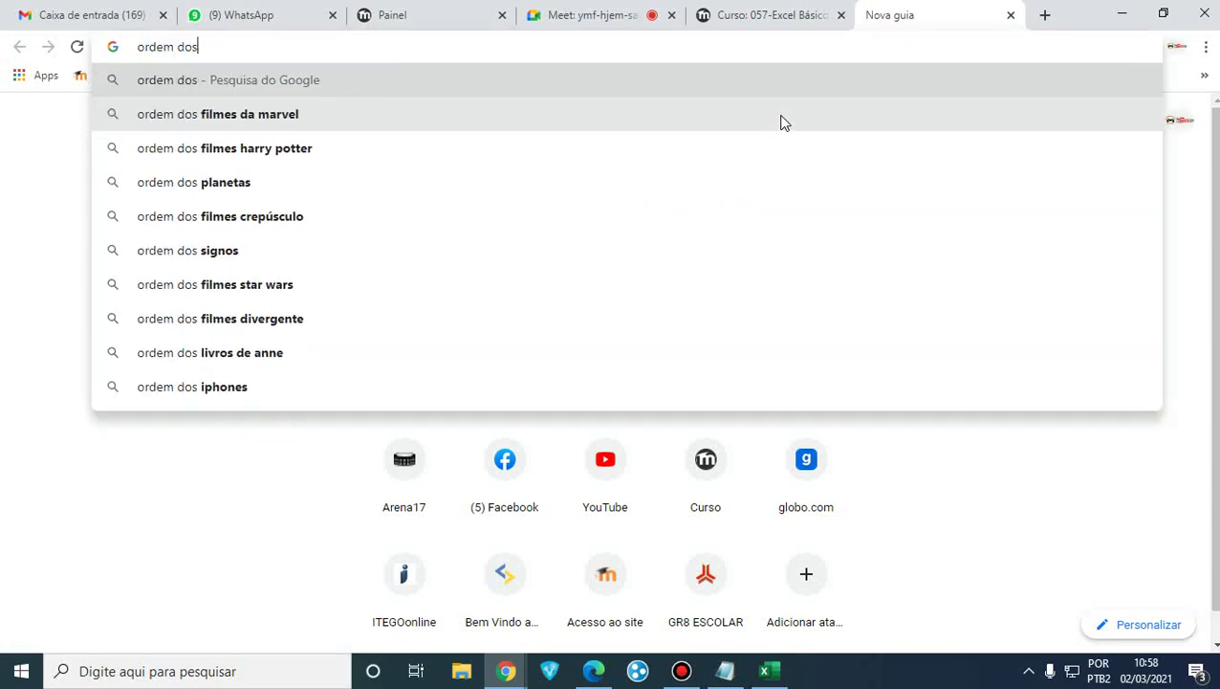
pyautogui.write(' signos do zo')
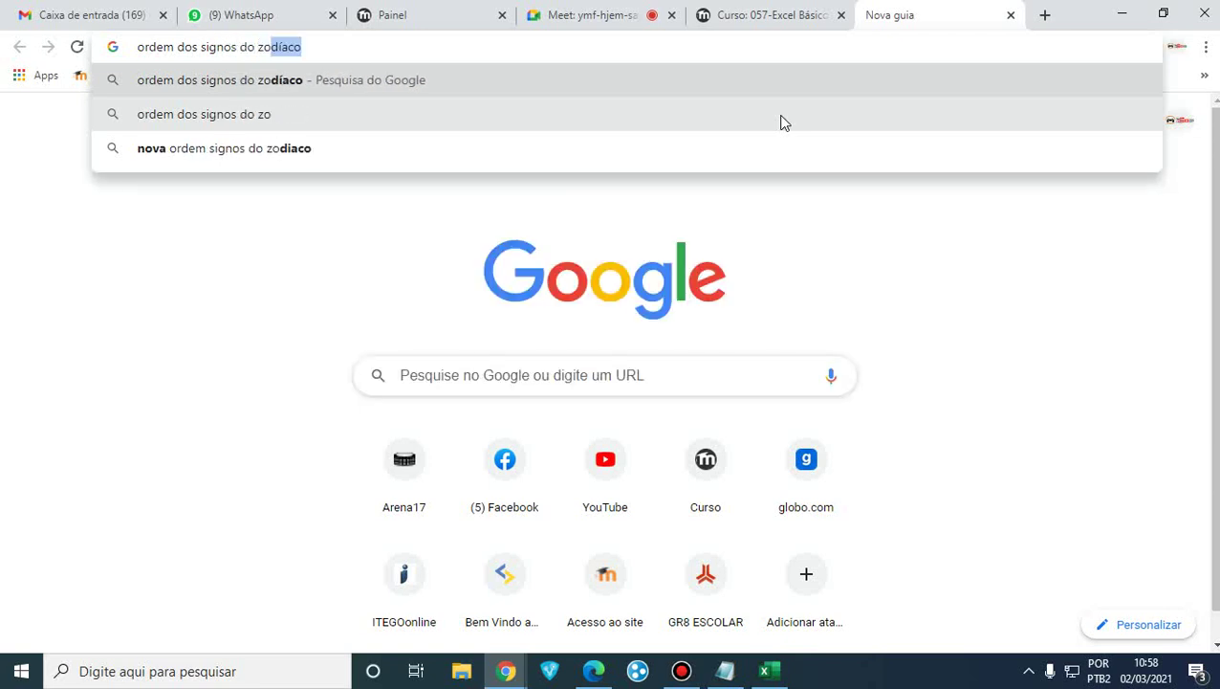
pyautogui.press('Return')
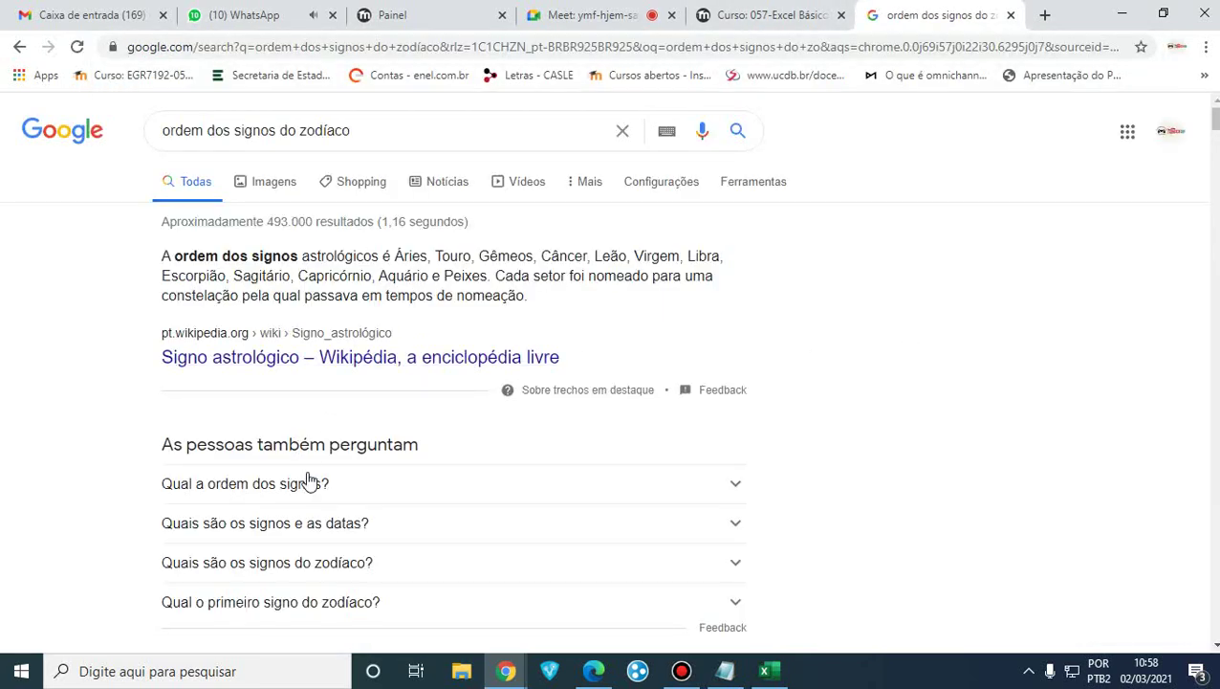
# Expand the related question "Qual a ordem dos signos?" and review the order of the zodiac signs in the results.
pyautogui.click(680, 485)
pyautogui.scroll(-1, 460, 446)
pyautogui.scroll(-2, 456, 447)
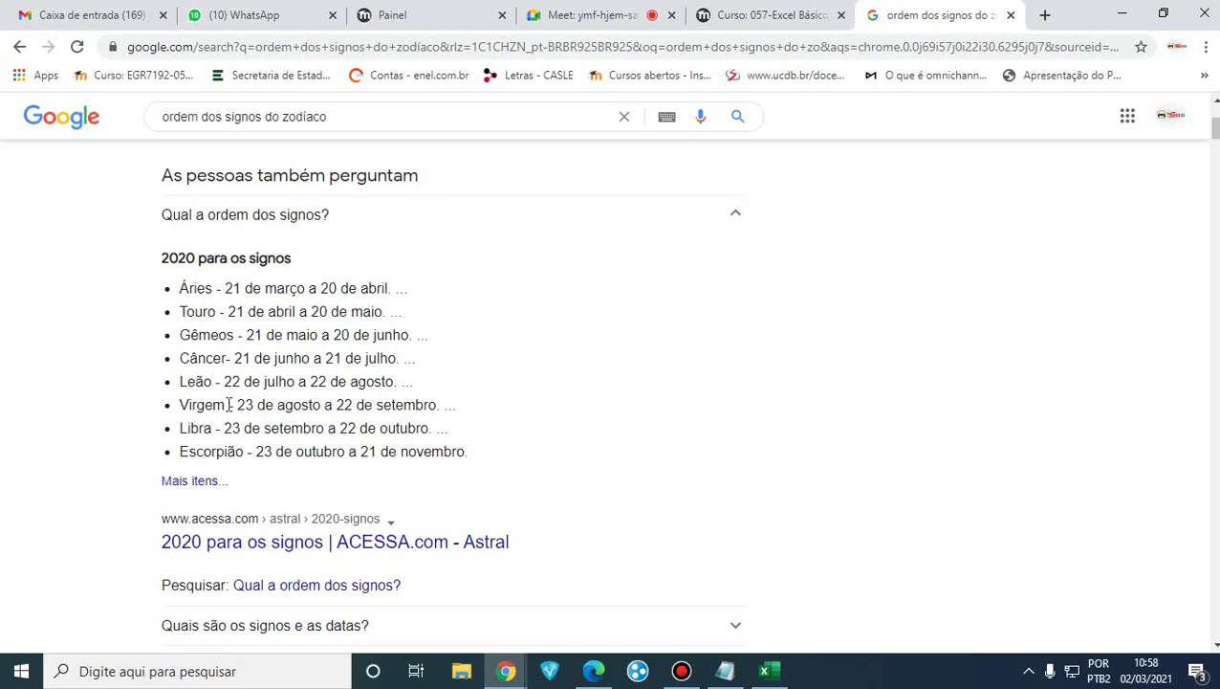
pyautogui.scroll(3, 231, 403)
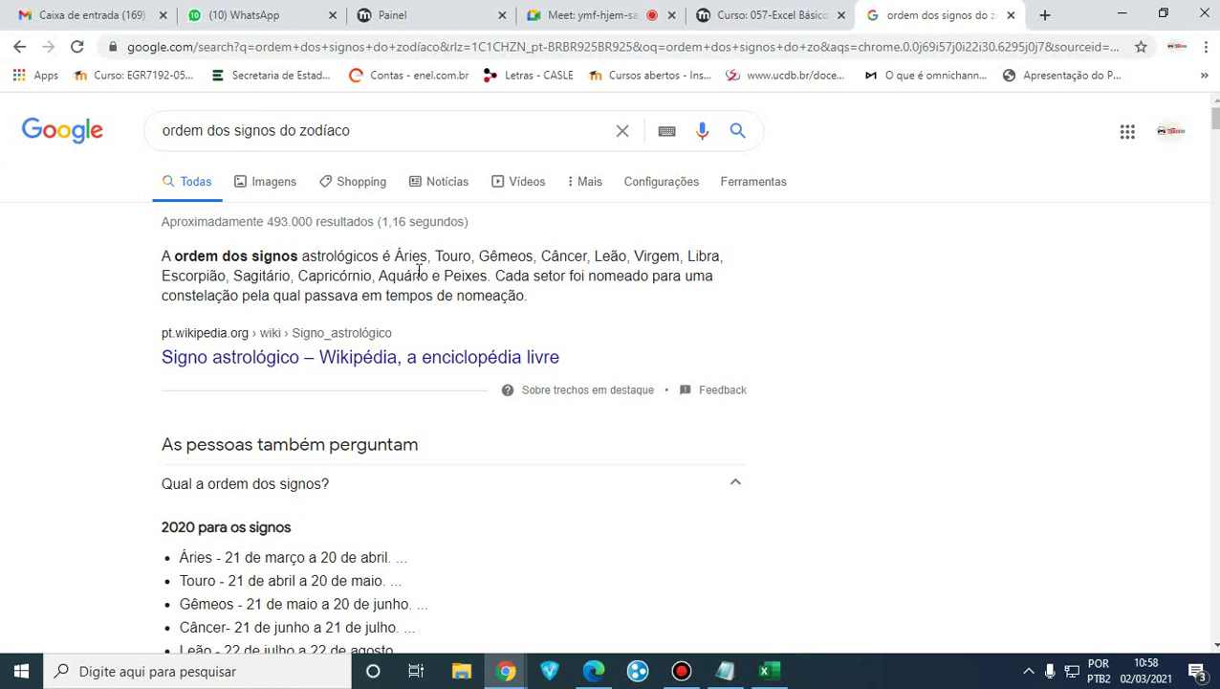
# Check the Google Meet chat for new messages and switch back to the Excel workbook.
pyautogui.click(591, 16)
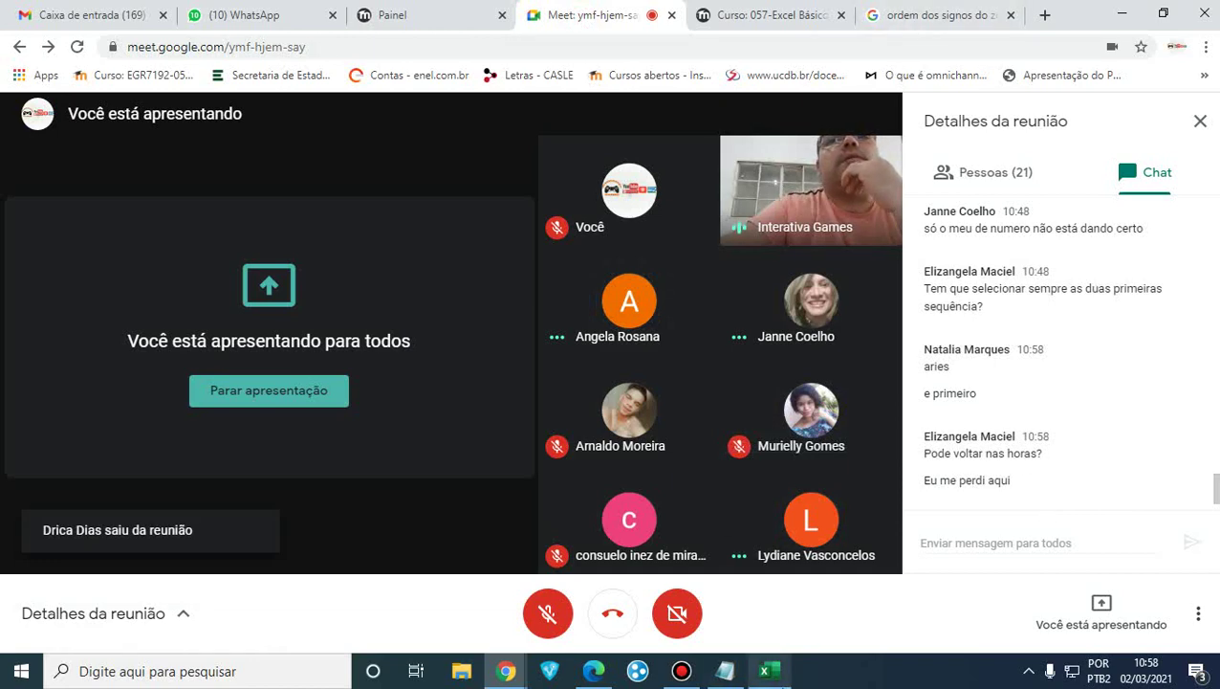
pyautogui.click(764, 670)
# Clear the contents of rows 3 to 9 across columns A to E in Planilha1.
pyautogui.click(675, 385)
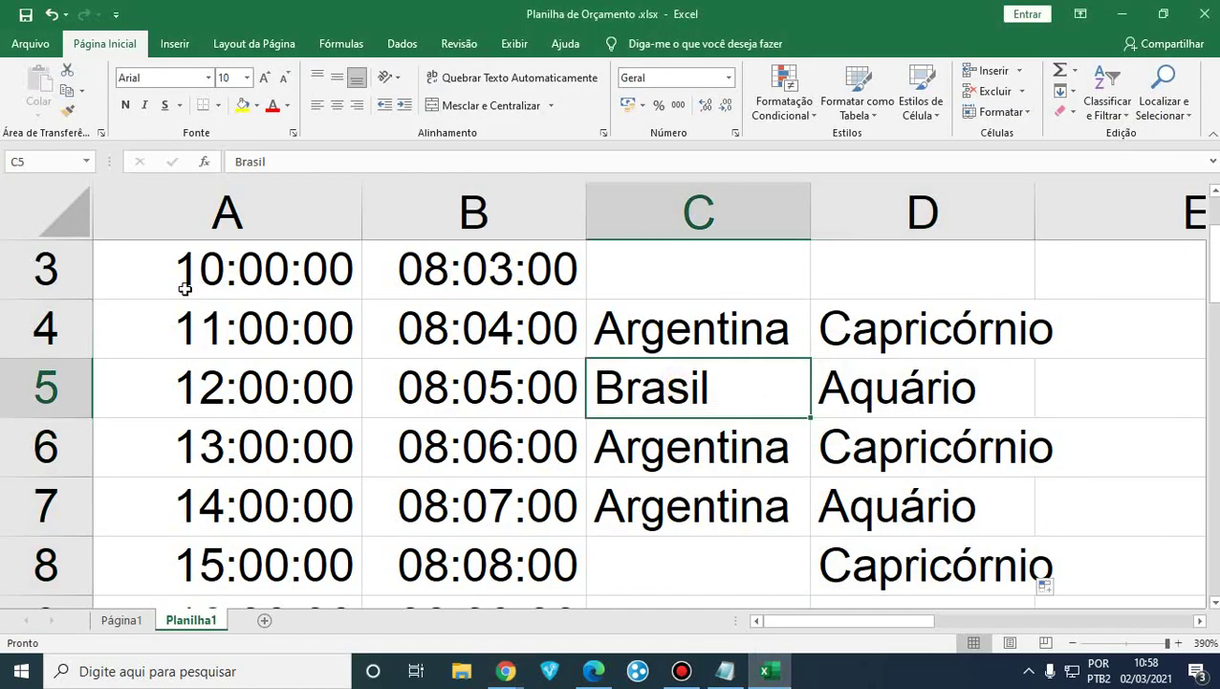
pyautogui.moveTo(186, 273); pyautogui.dragTo(1073, 513)
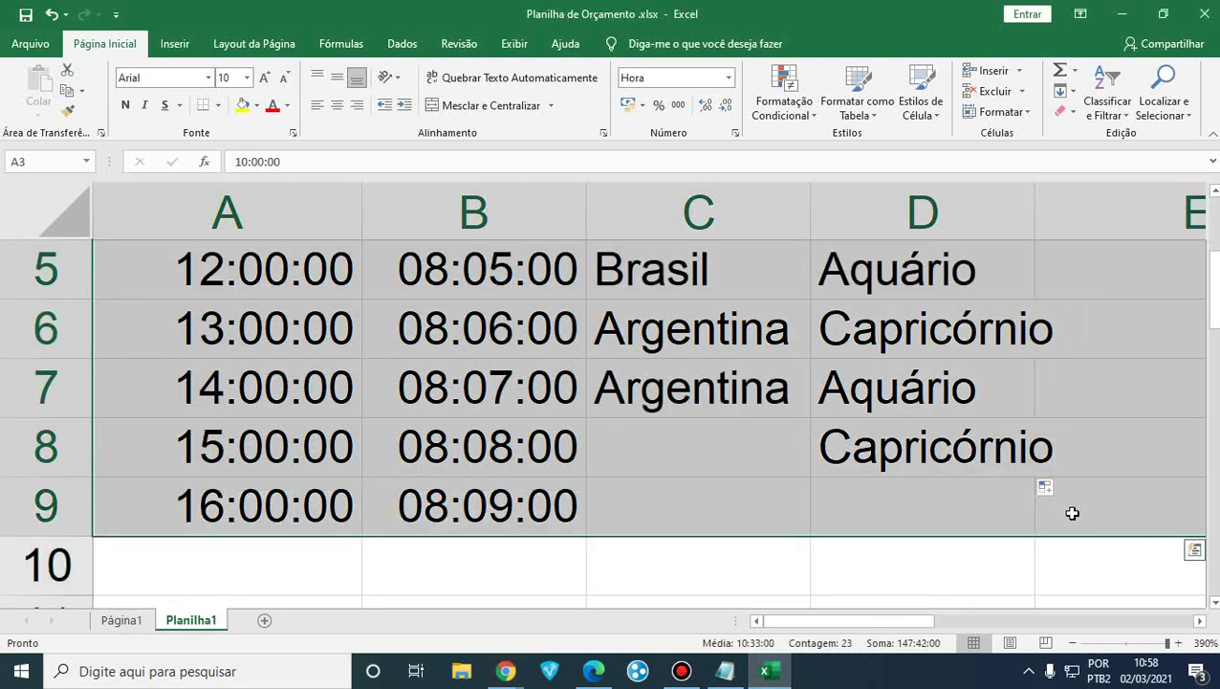
pyautogui.press('Delete')
pyautogui.scroll(2, 1077, 513)
pyautogui.press('Up')
pyautogui.press('Up')
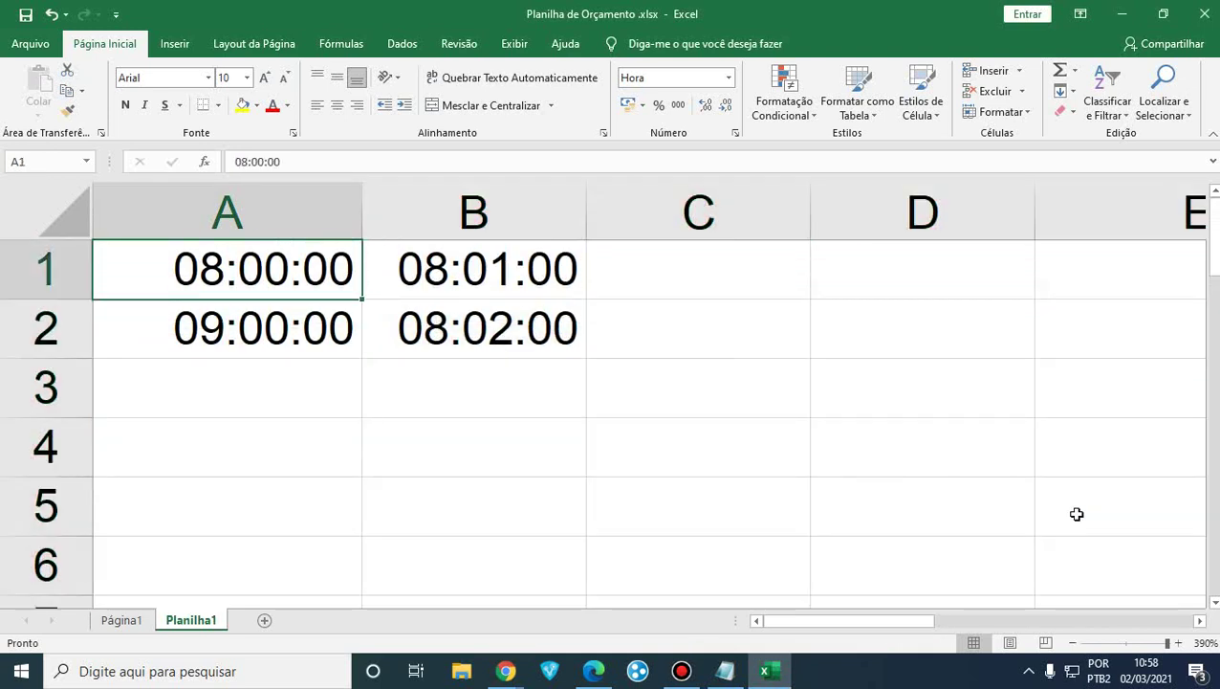
# Clear the remaining times in cells A1:B2 and return to cell A1.
pyautogui.hotkey('shift', 'Down')
pyautogui.hotkey('shift', 'Right')
pyautogui.press('Delete')
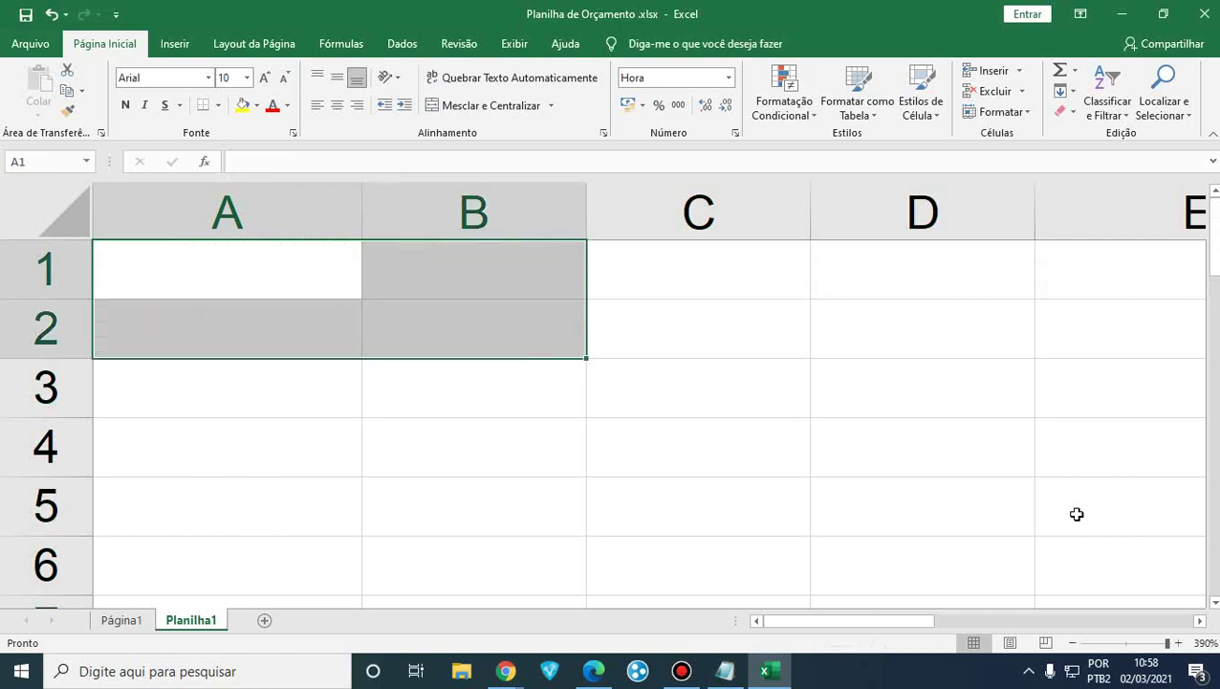
pyautogui.press('Up')
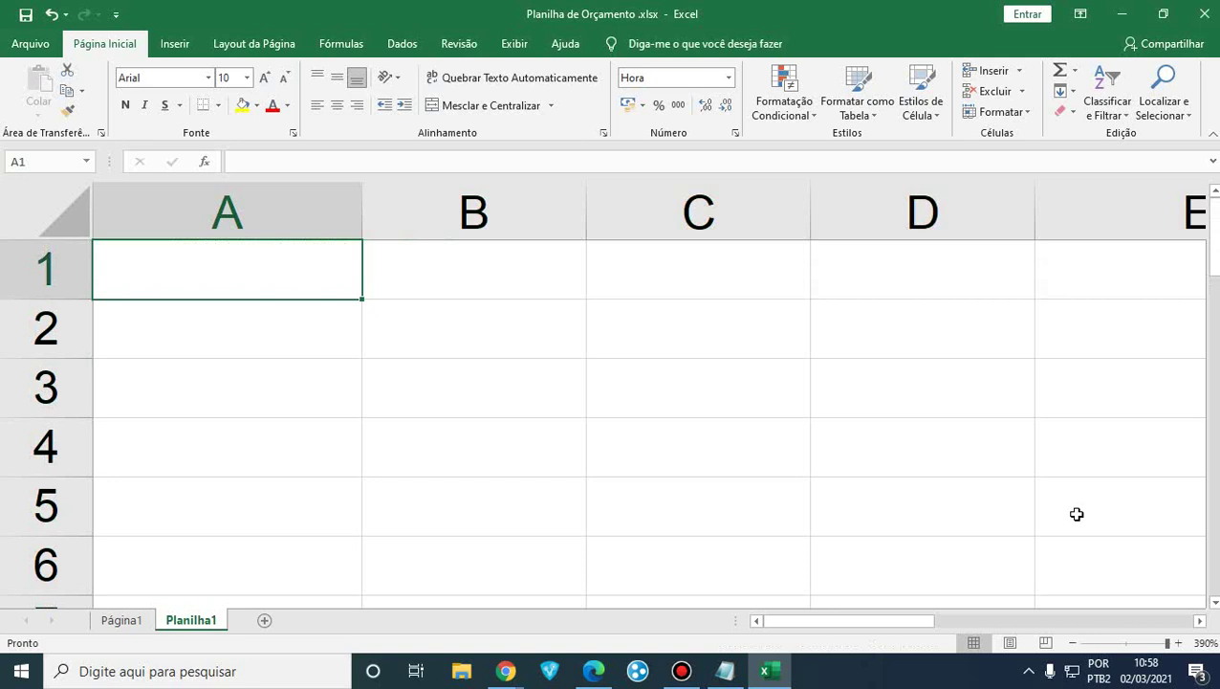
# Enter the time 13:00 in cell A1 and apply the Hora number format to it.
pyautogui.write('13')
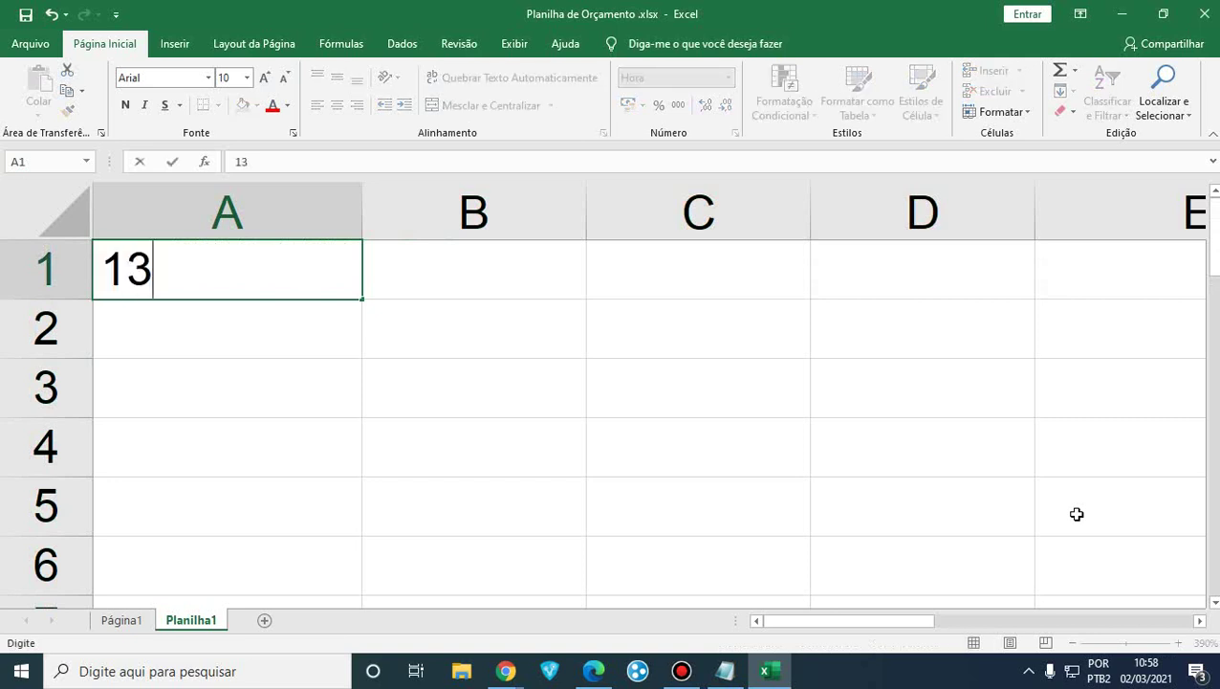
pyautogui.write(':00')
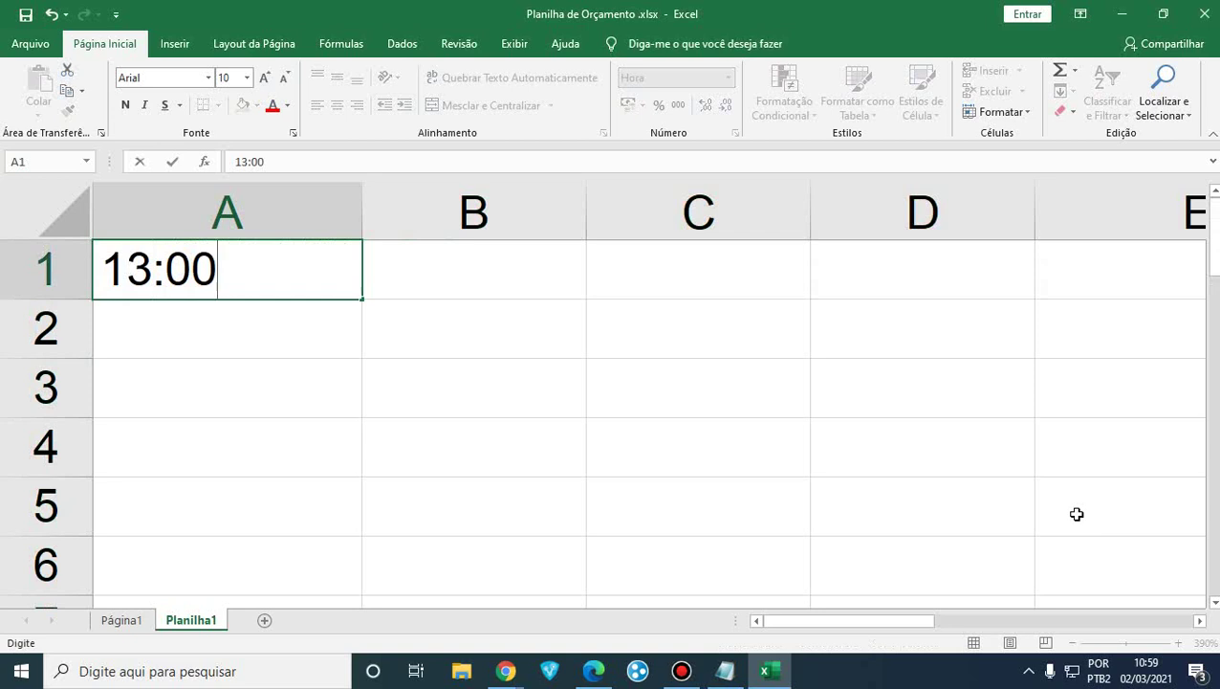
pyautogui.press('Return')
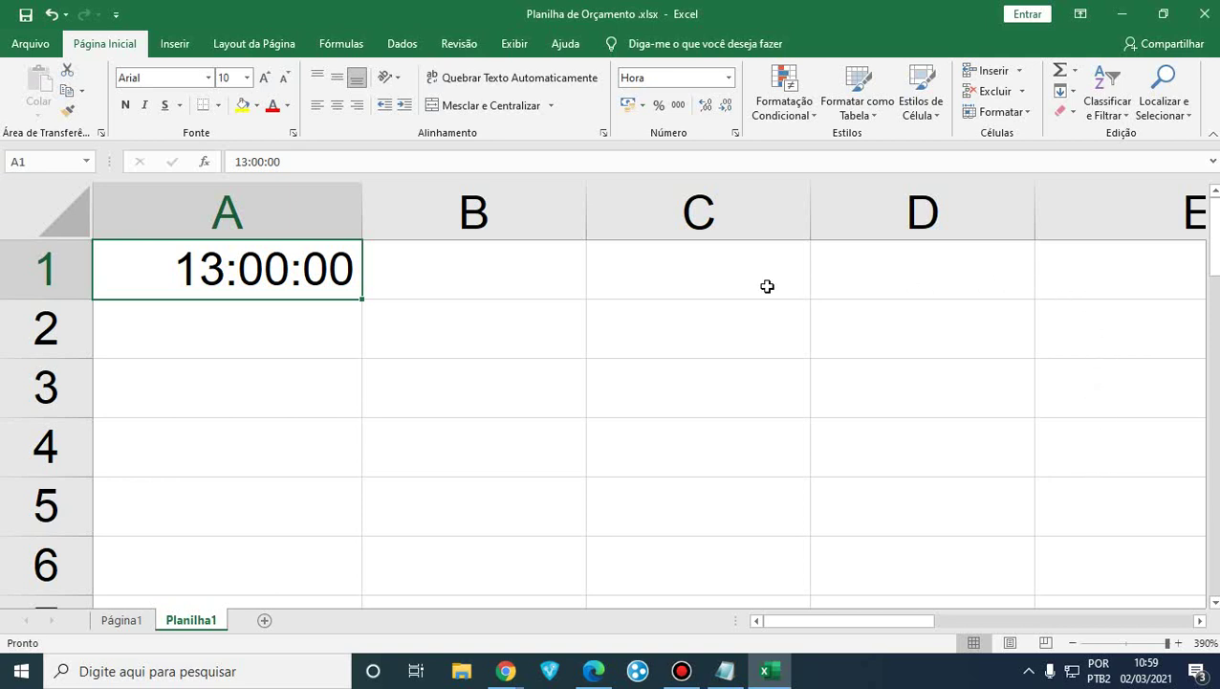
pyautogui.click(727, 79)
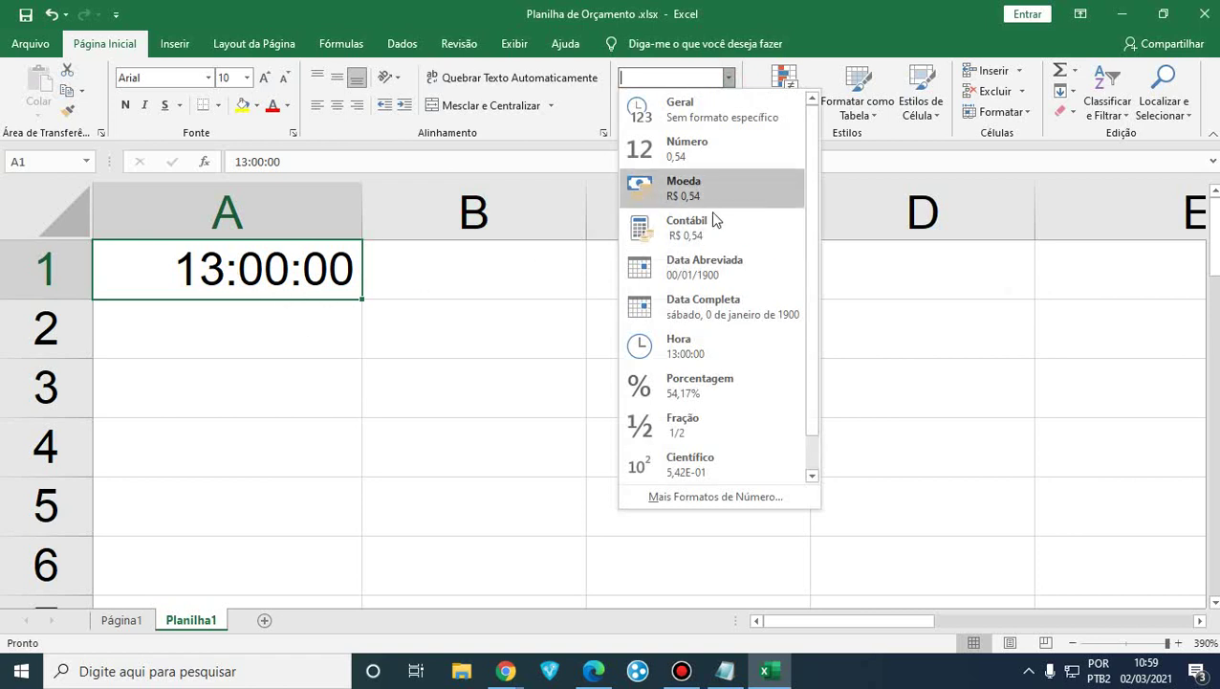
pyautogui.click(741, 345)
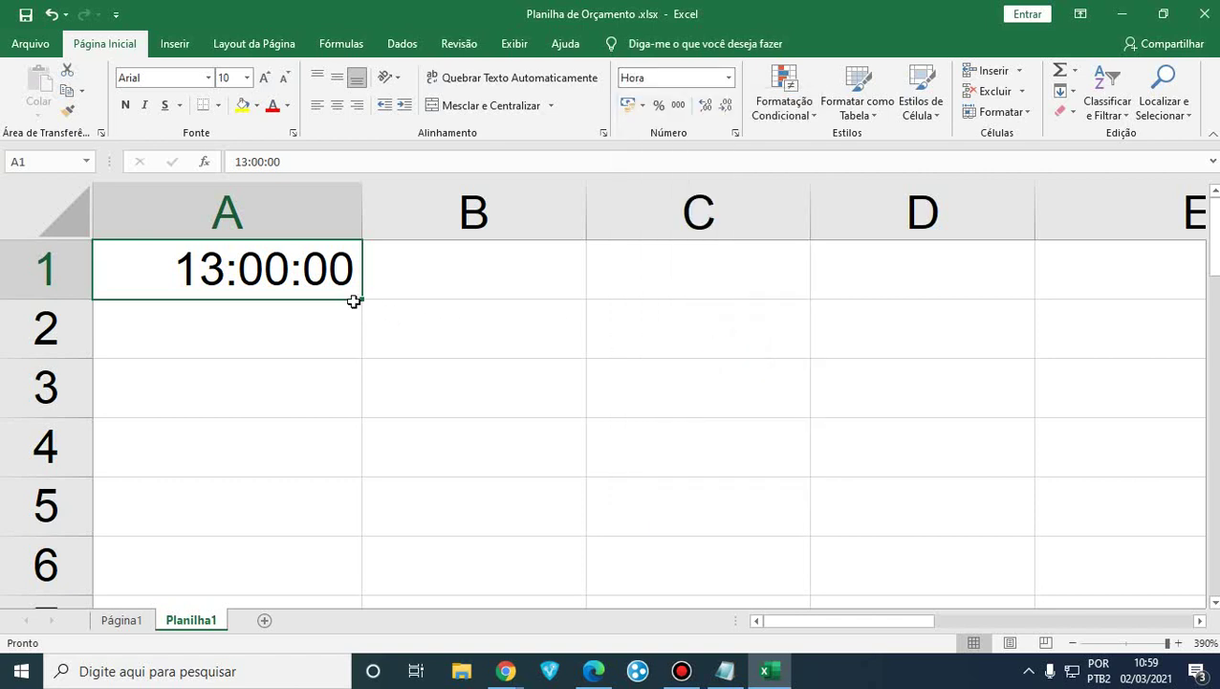
# Enter the time 14:00 in cell A2 as the second value of the hourly series.
pyautogui.click(299, 320)
pyautogui.write('14:00')
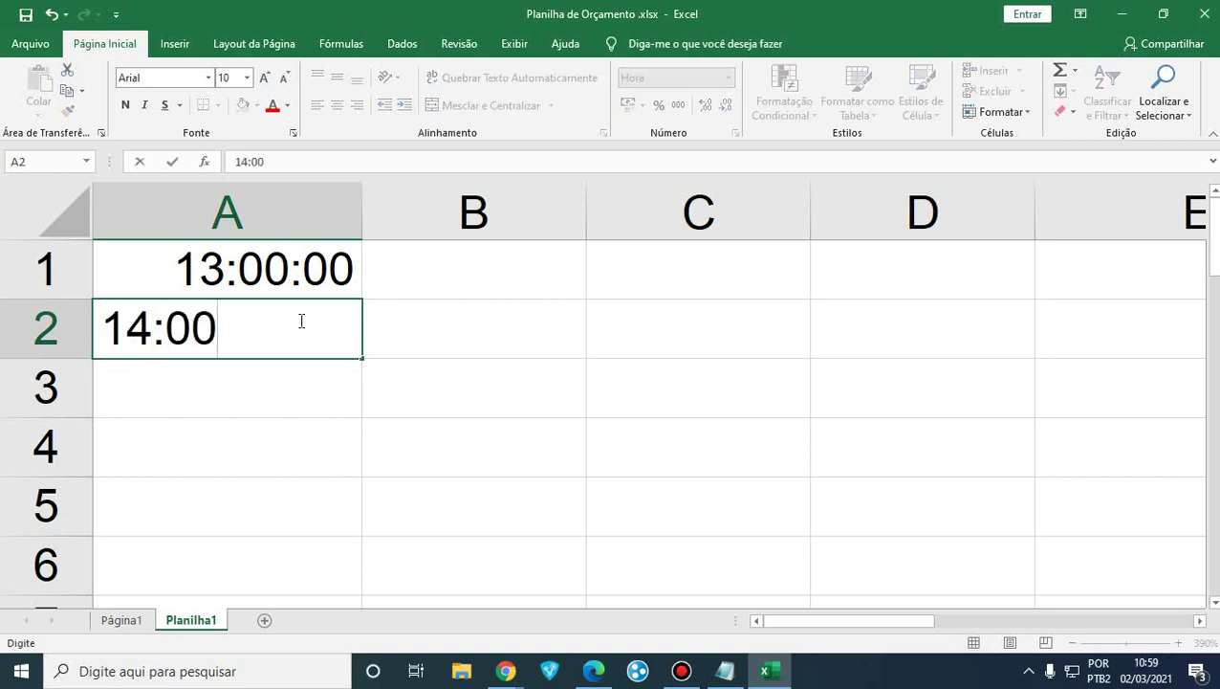
pyautogui.press('Return')
pyautogui.click(299, 323)
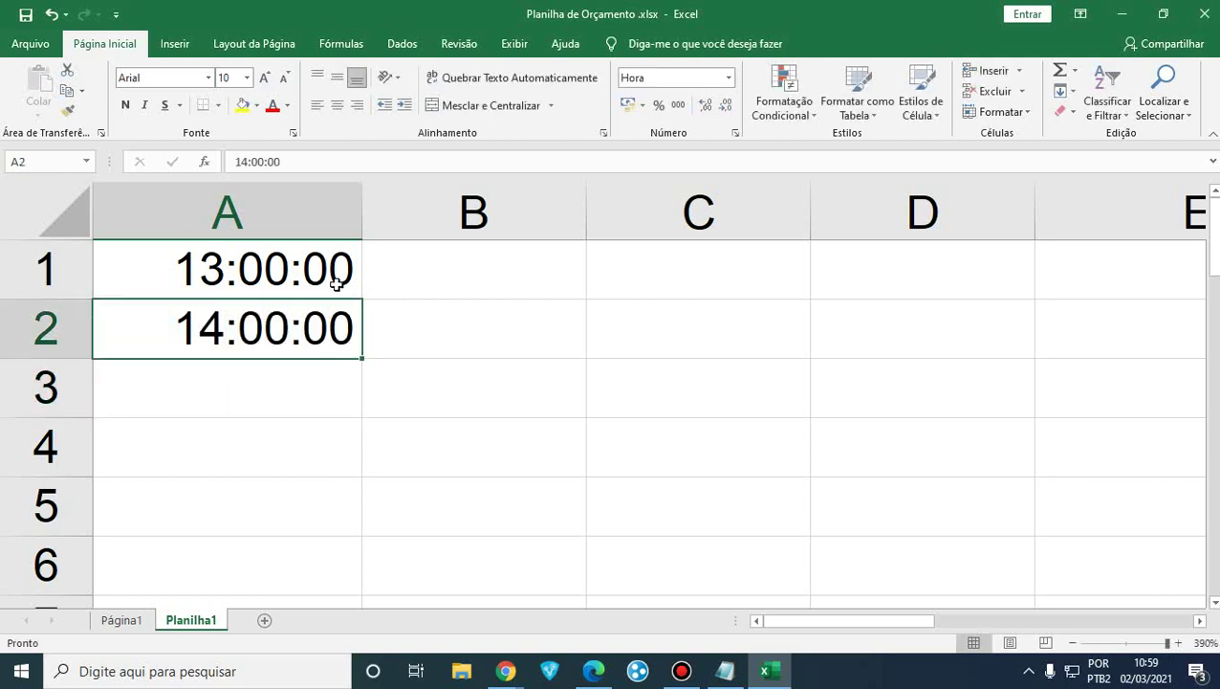
# AutoFill the hourly series from cells A1:A2 down to cell A12.
pyautogui.moveTo(337, 284); pyautogui.dragTo(342, 401)
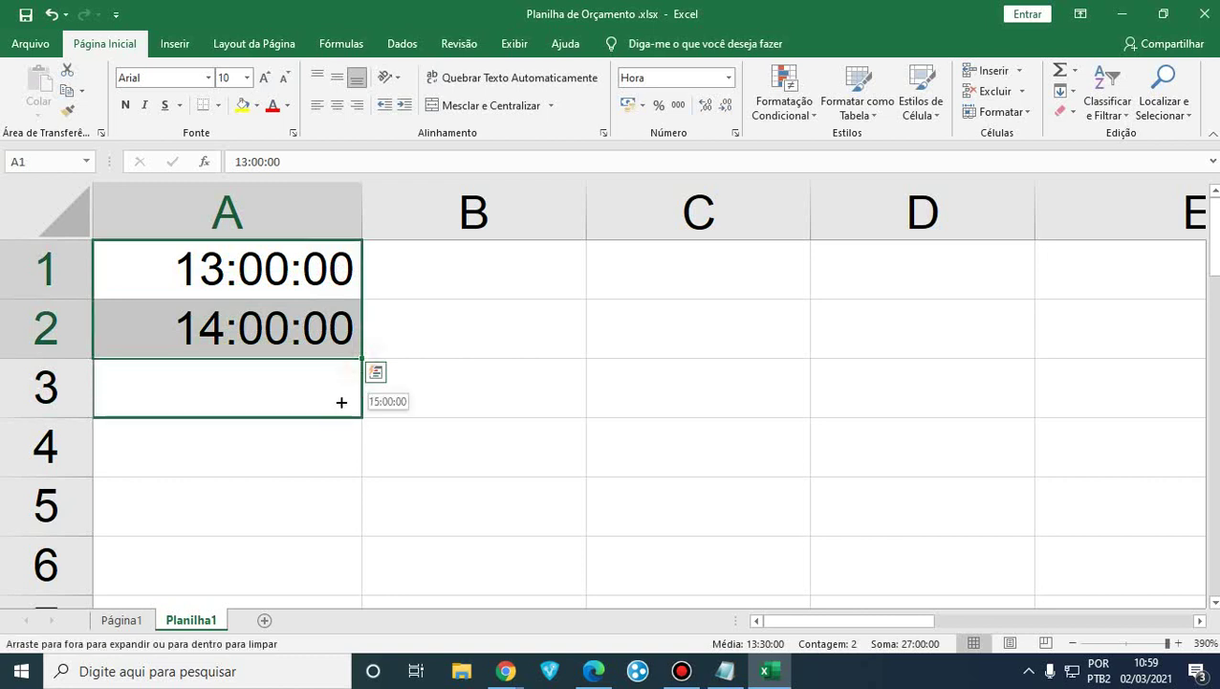
pyautogui.moveTo(341, 401); pyautogui.dragTo(315, 572)
pyautogui.scroll(-1, 255, 468)
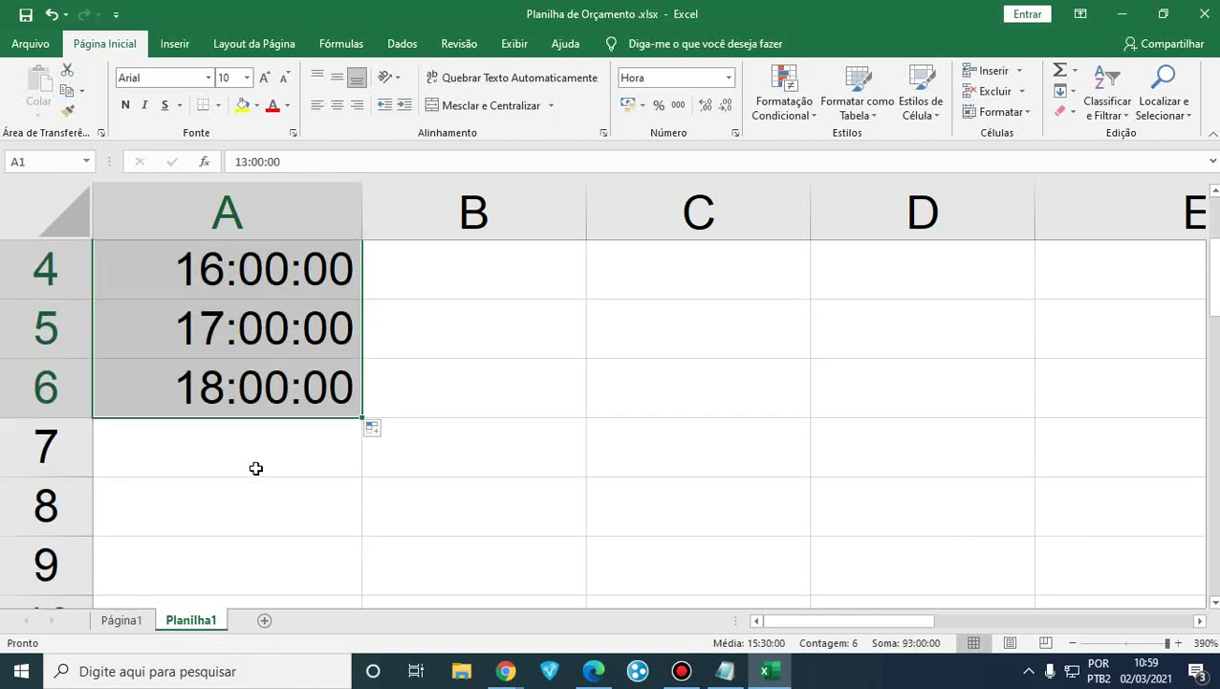
pyautogui.moveTo(362, 419)
pyautogui.mouseDown()
pyautogui.moveTo(292, 596)
pyautogui.moveTo(295, 541)
pyautogui.moveTo(293, 570)
pyautogui.mouseUp()
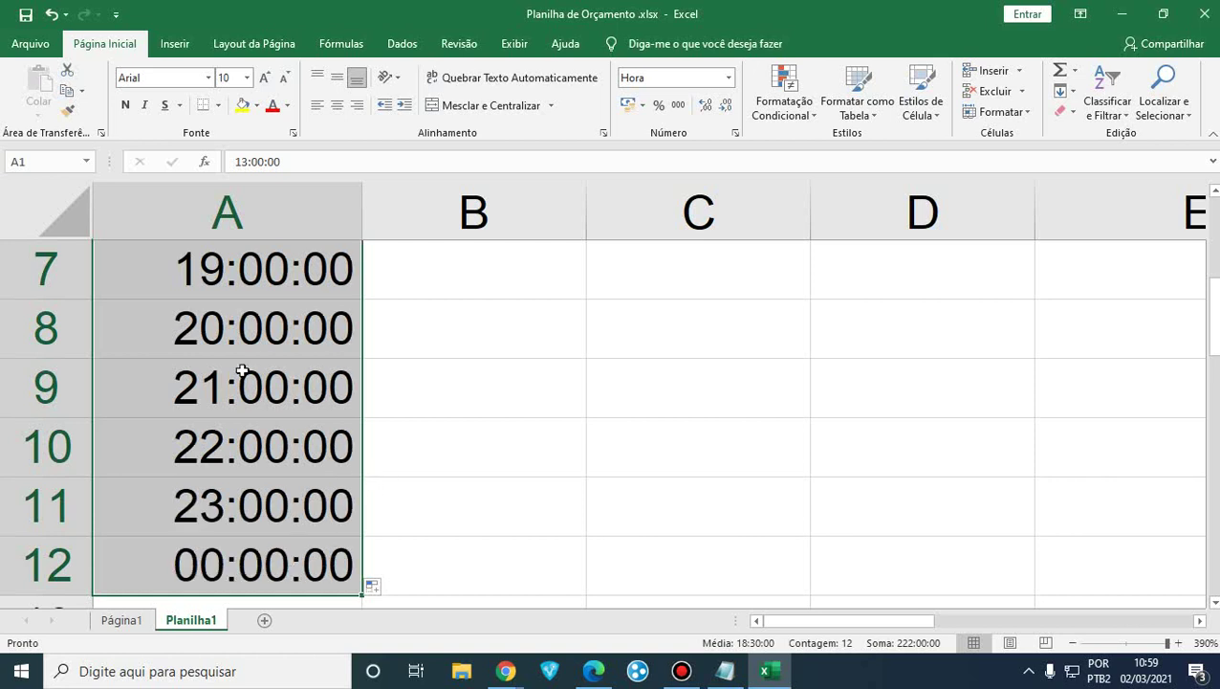
pyautogui.scroll(2, 242, 370)
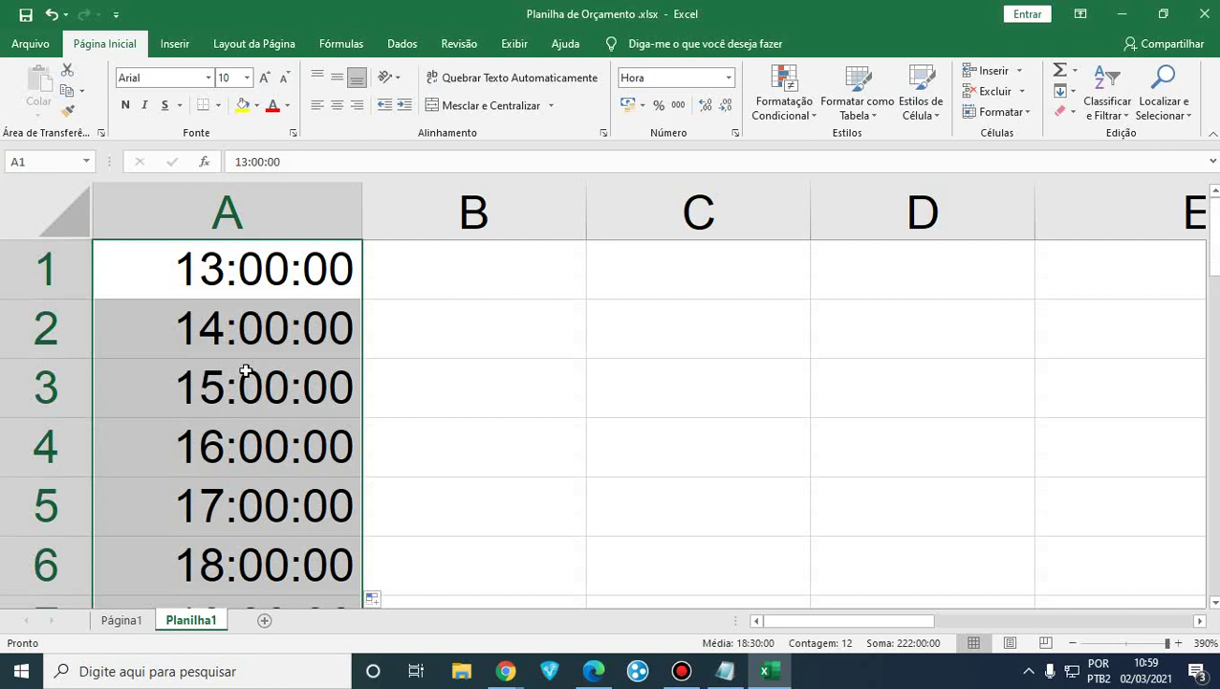
# Enter the text "08:00 h" in cell B1.
pyautogui.click(456, 275)
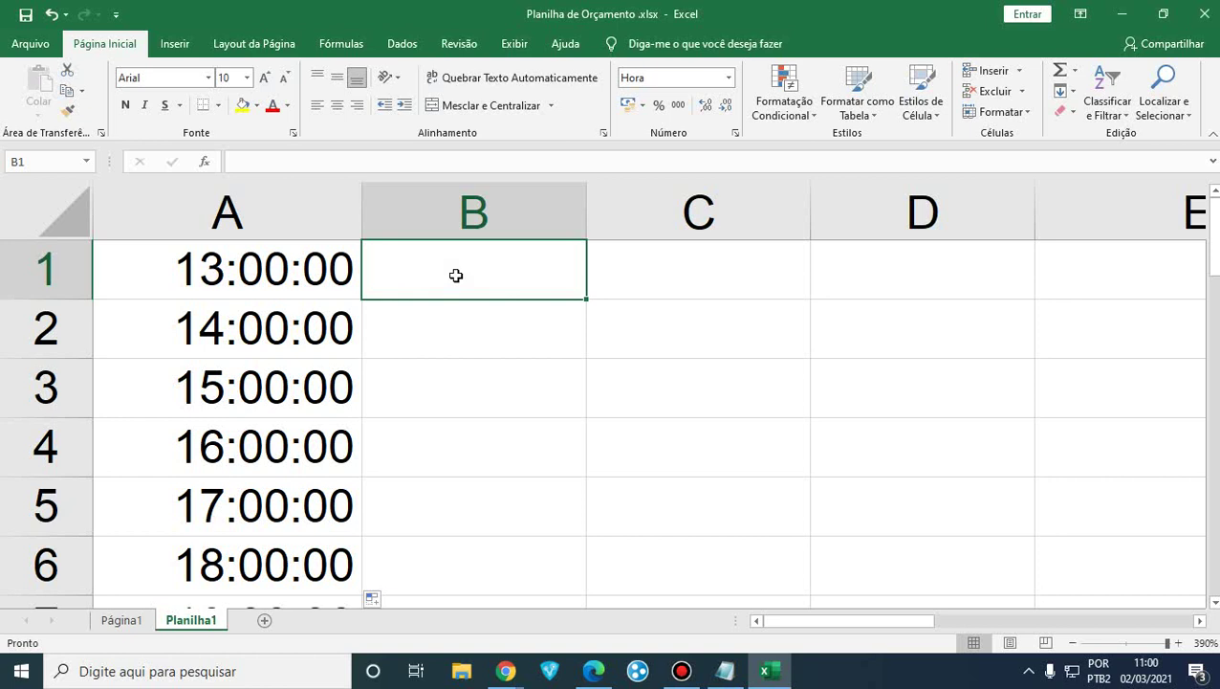
pyautogui.write('08')
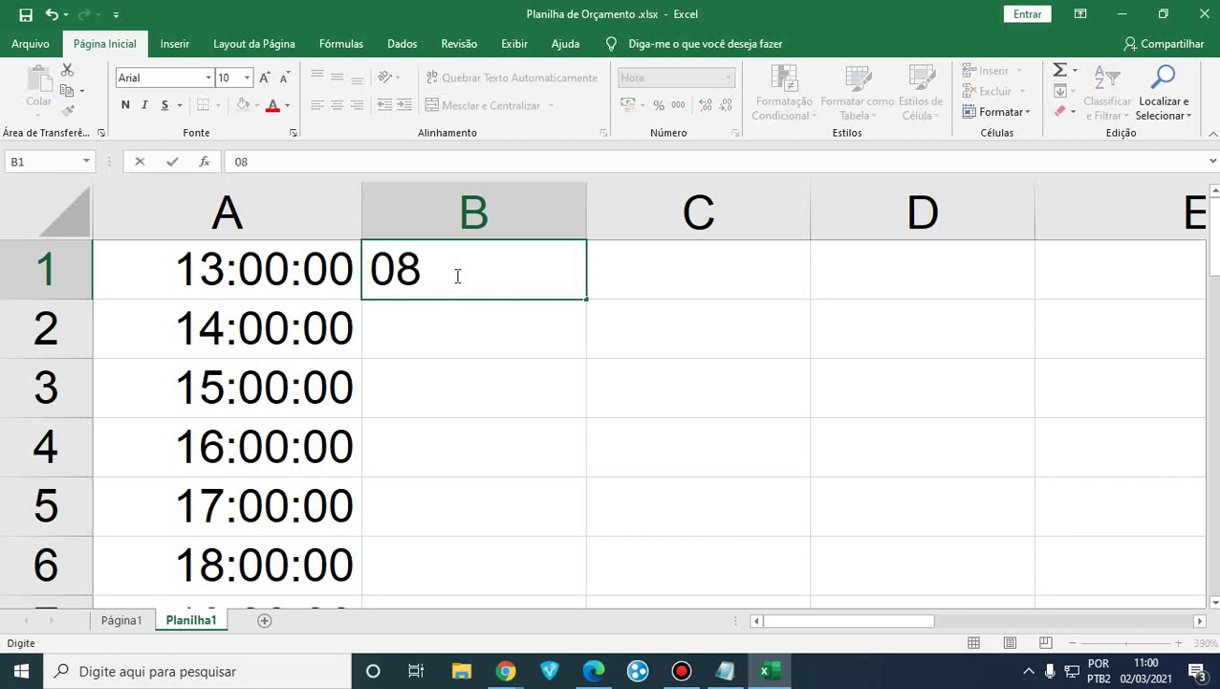
pyautogui.write(':00 h')
pyautogui.press('Return')
pyautogui.click(456, 274)
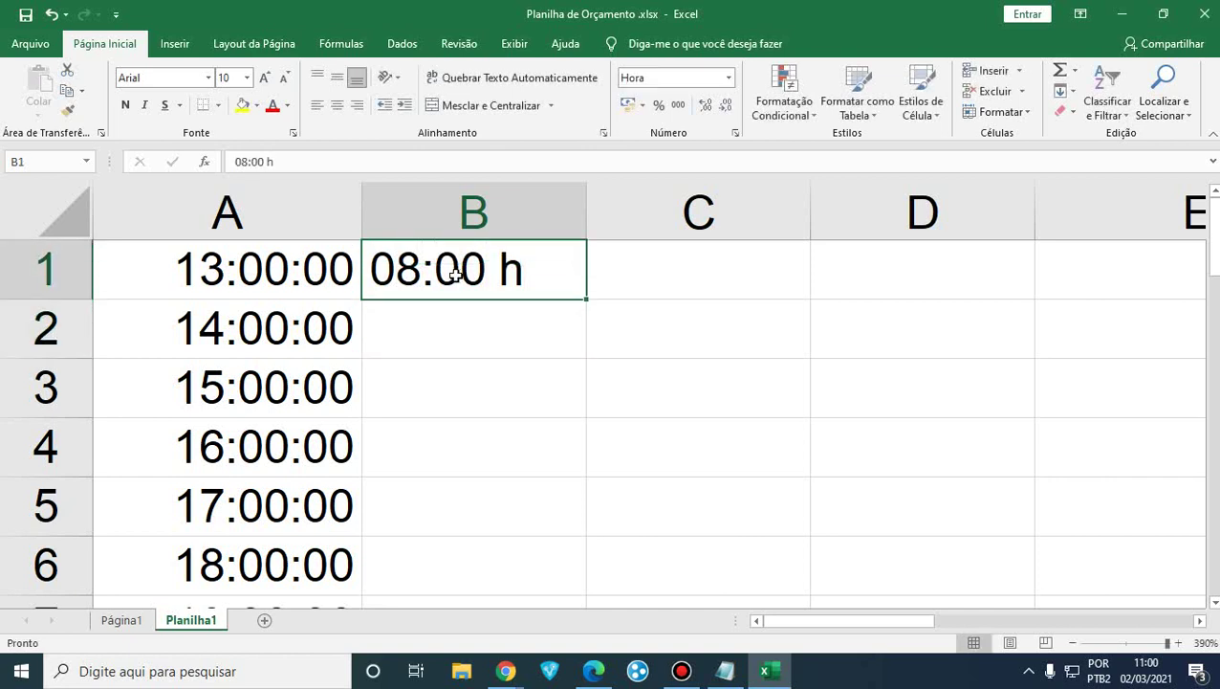
pyautogui.press('Return')
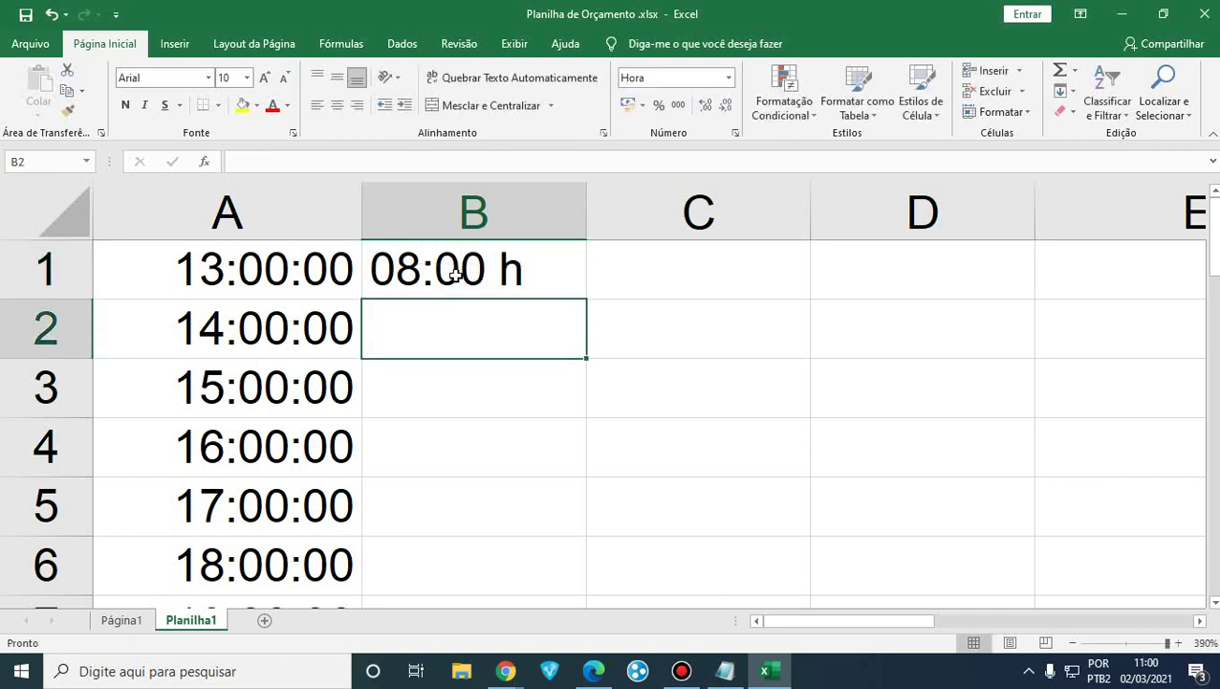
# Enter the text "09:00 h" in cell B2.
pyautogui.write('09')
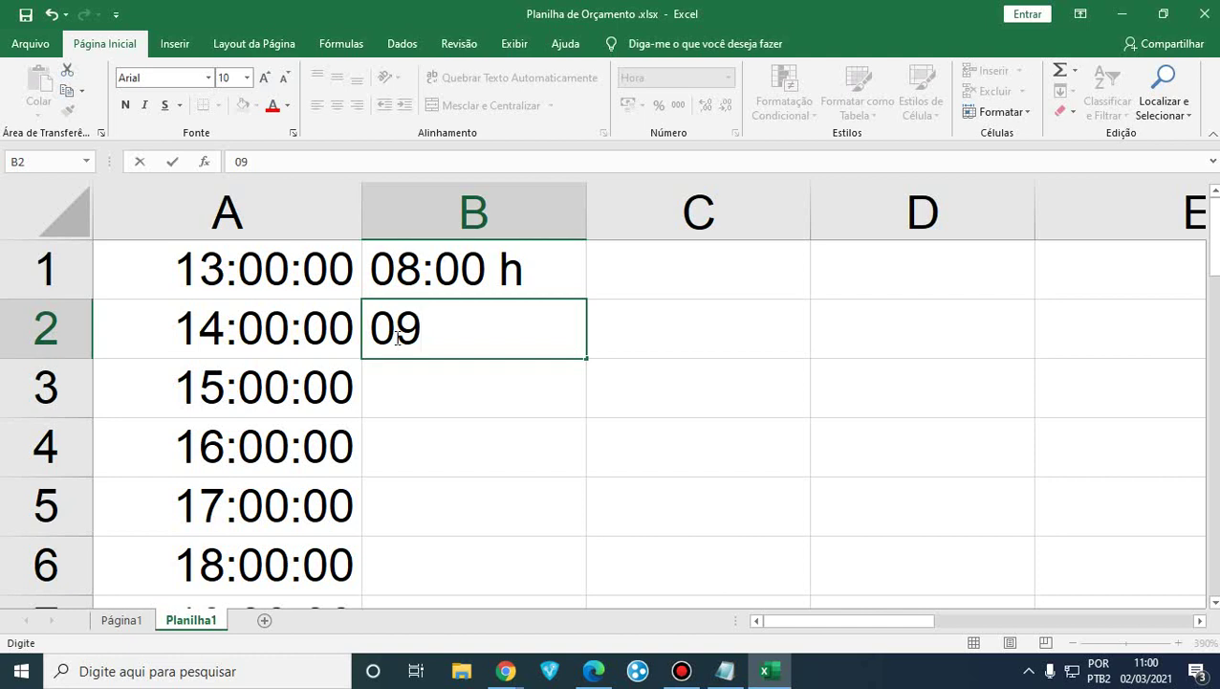
pyautogui.write(':00')
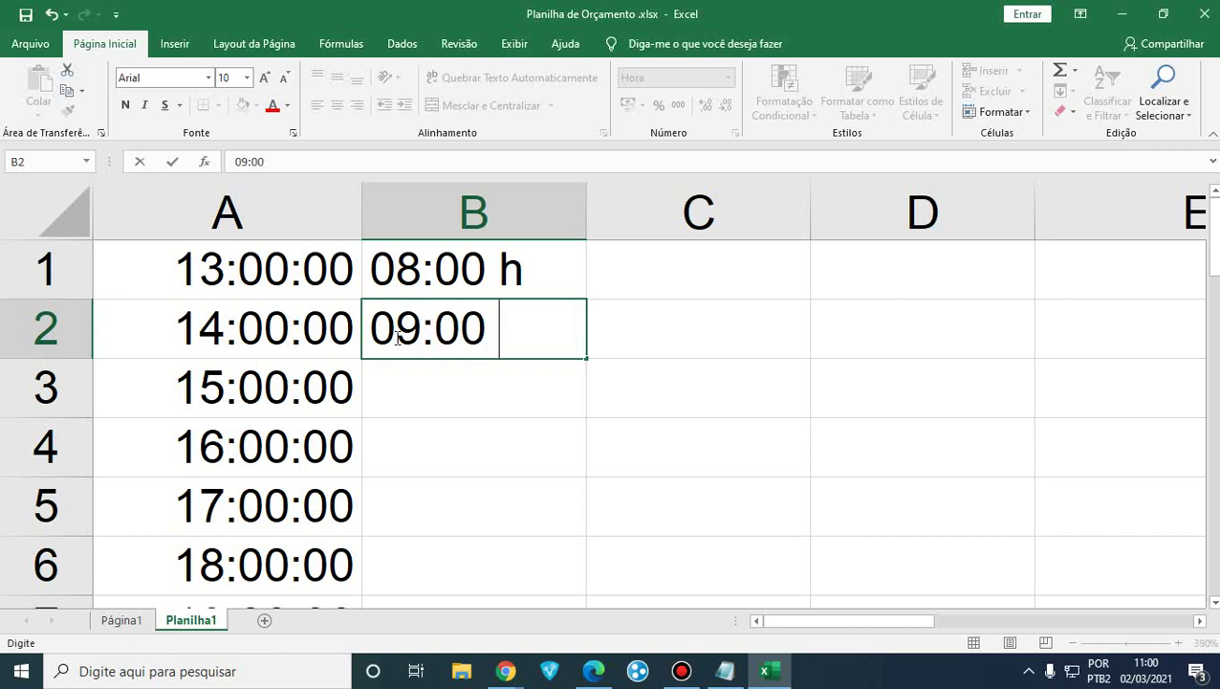
pyautogui.write(' h')
pyautogui.press('Return')
pyautogui.click(397, 338)
# Try to AutoFill the hours written with "h" from B1:B2 down to cell B6.
pyautogui.moveTo(398, 277); pyautogui.dragTo(396, 337)
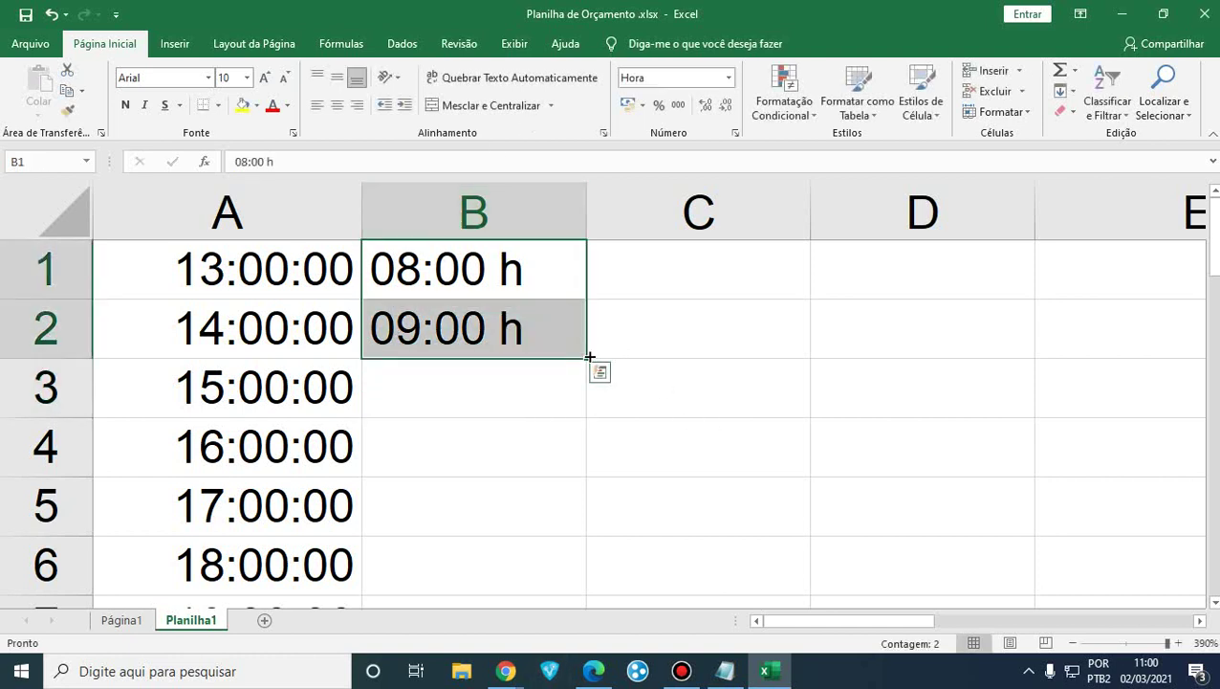
pyautogui.moveTo(589, 357); pyautogui.dragTo(556, 454)
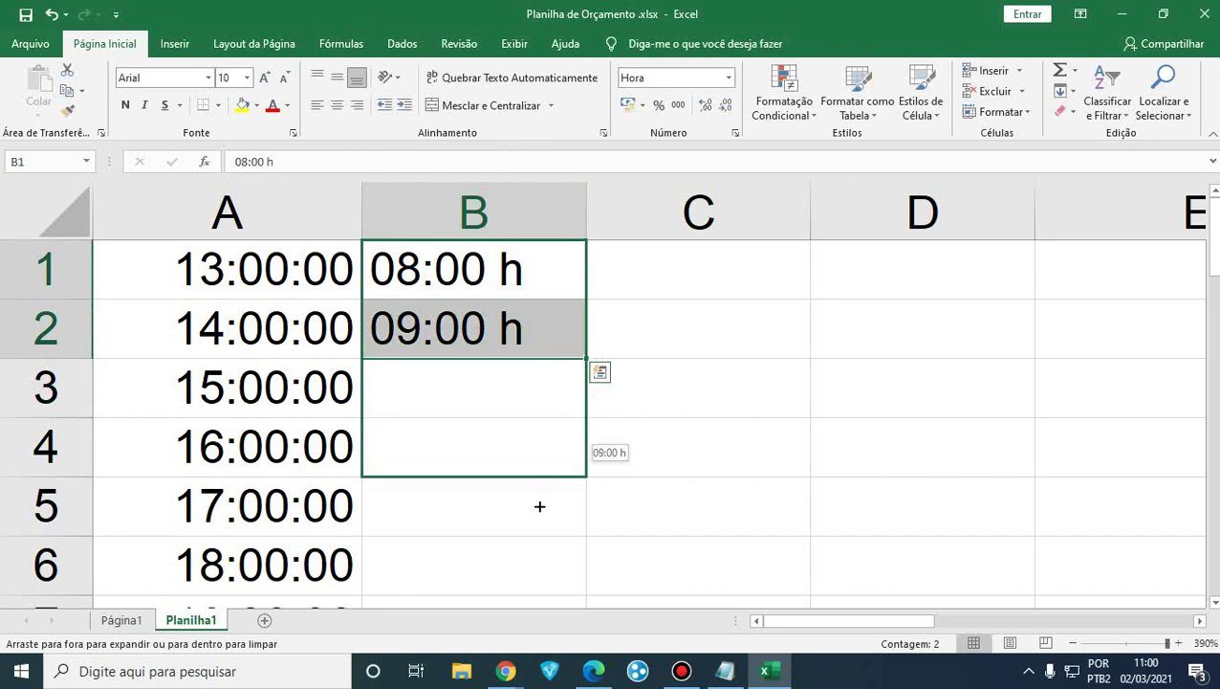
pyautogui.moveTo(540, 506); pyautogui.dragTo(531, 522)
pyautogui.moveTo(516, 564); pyautogui.dragTo(517, 570)
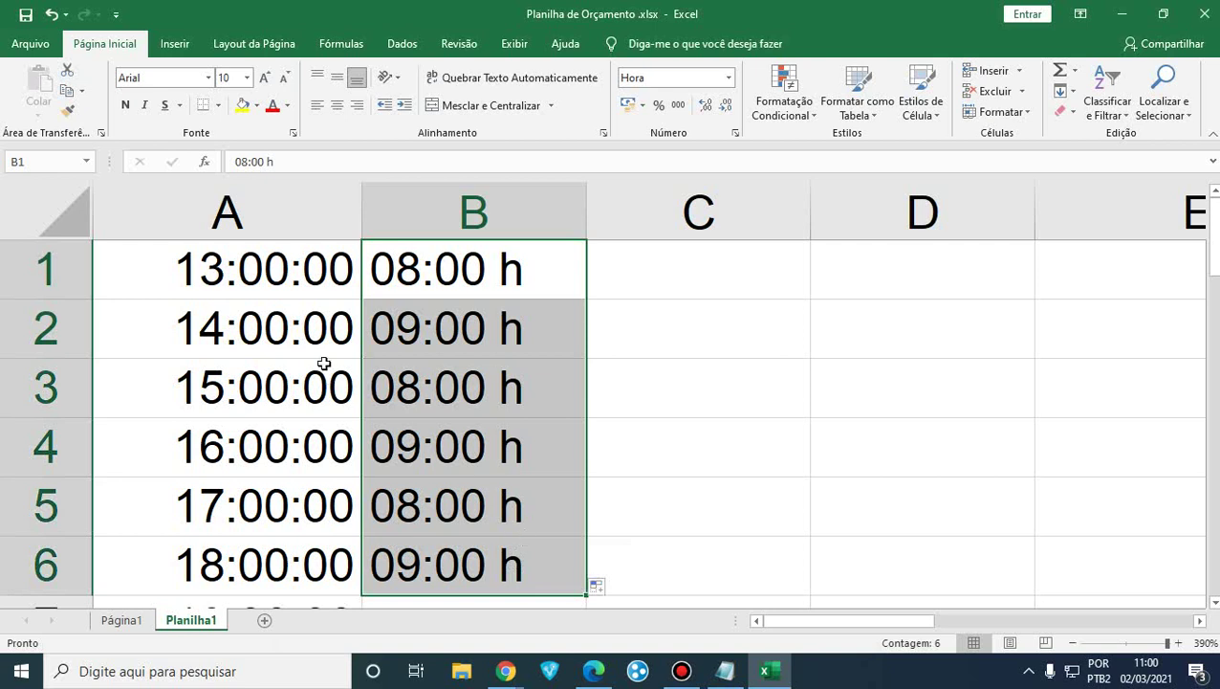
# Highlight the times in A1:A6 for comparison and clear the contents of cells B1:B6.
pyautogui.moveTo(272, 278); pyautogui.dragTo(235, 556)
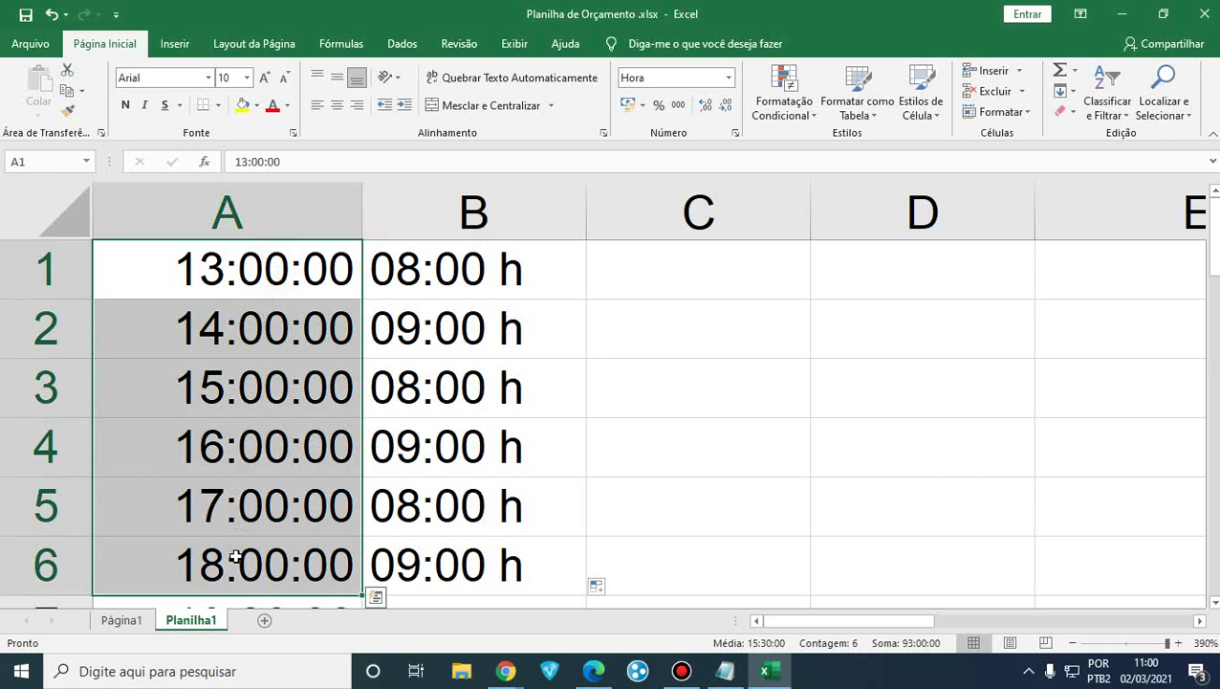
pyautogui.click(482, 376)
pyautogui.moveTo(472, 269); pyautogui.dragTo(462, 537)
pyautogui.press('Delete')
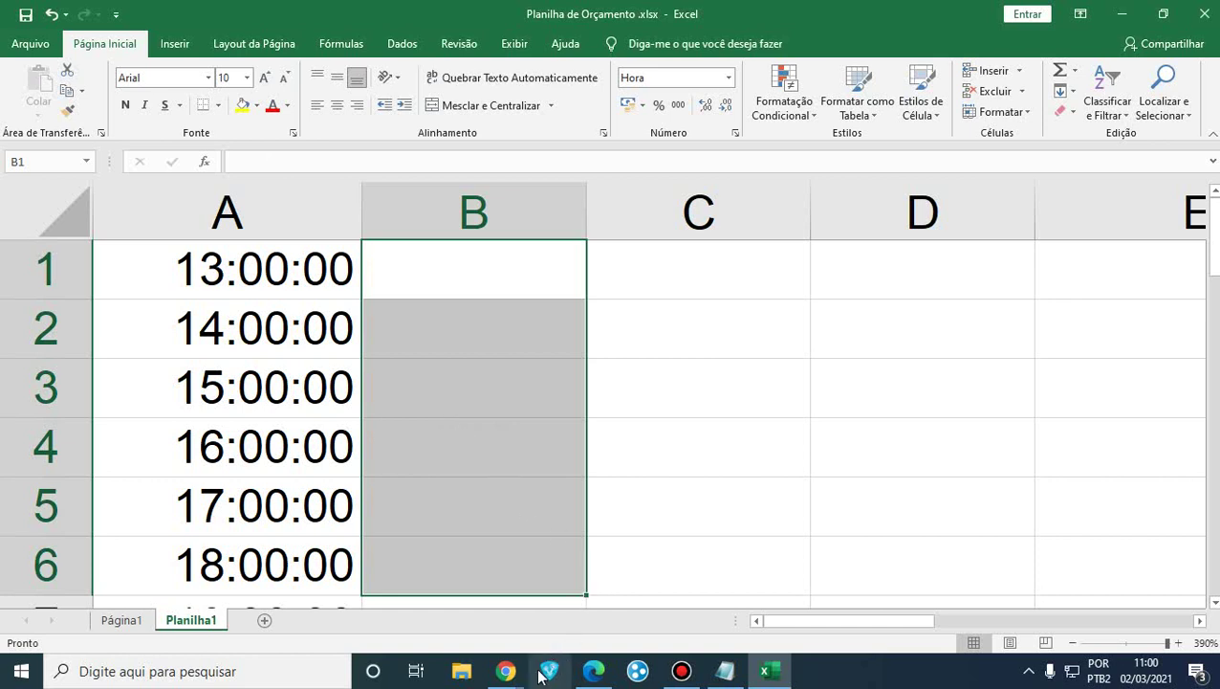
# Switch to the Google Meet call in Chrome and check the chat for messages.
pyautogui.moveTo(513, 682)
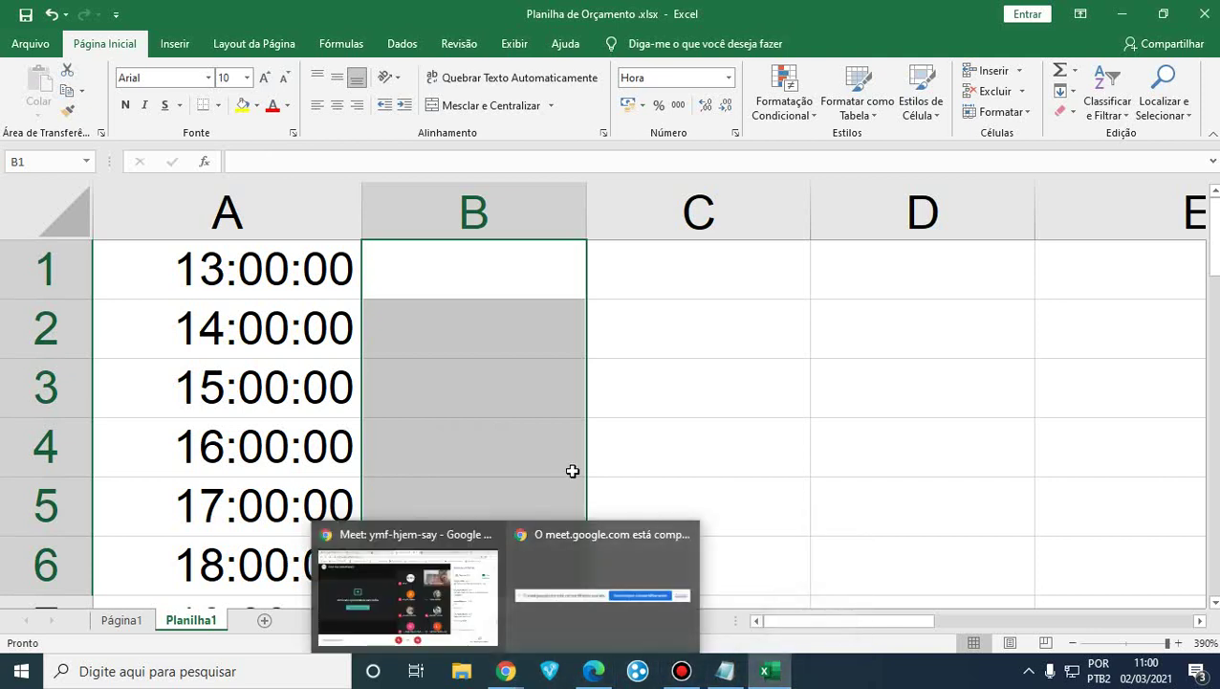
pyautogui.moveTo(439, 633)
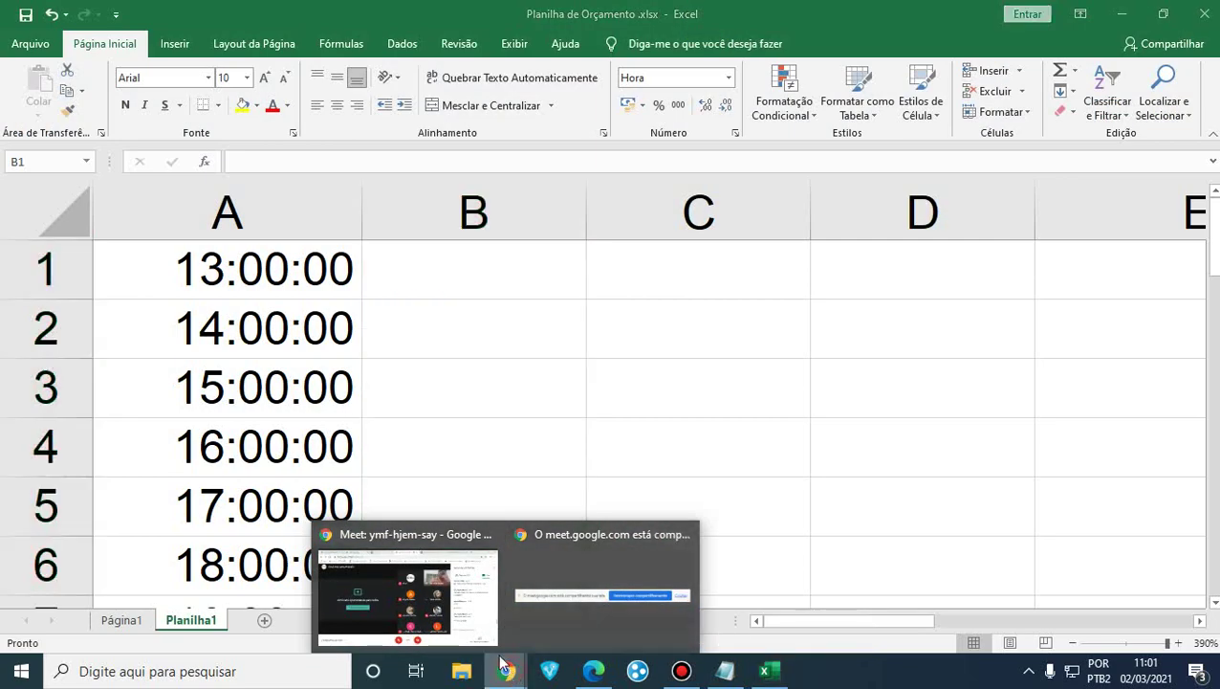
pyautogui.click(422, 588)
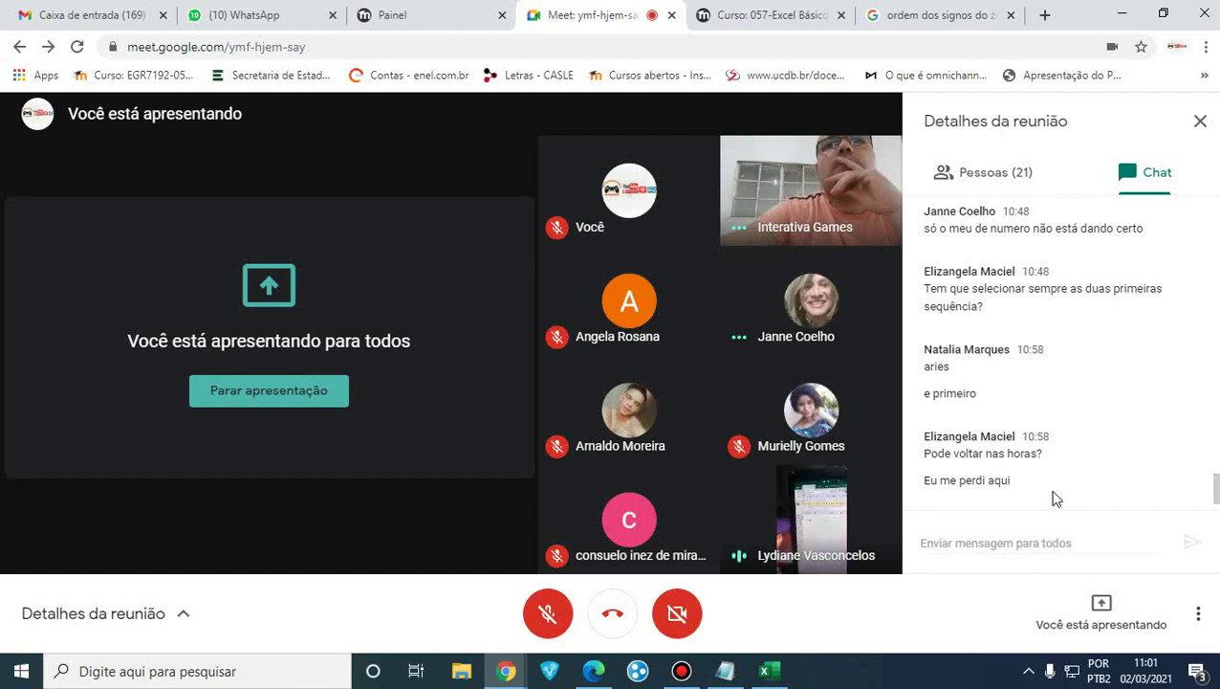
pyautogui.click(811, 518)
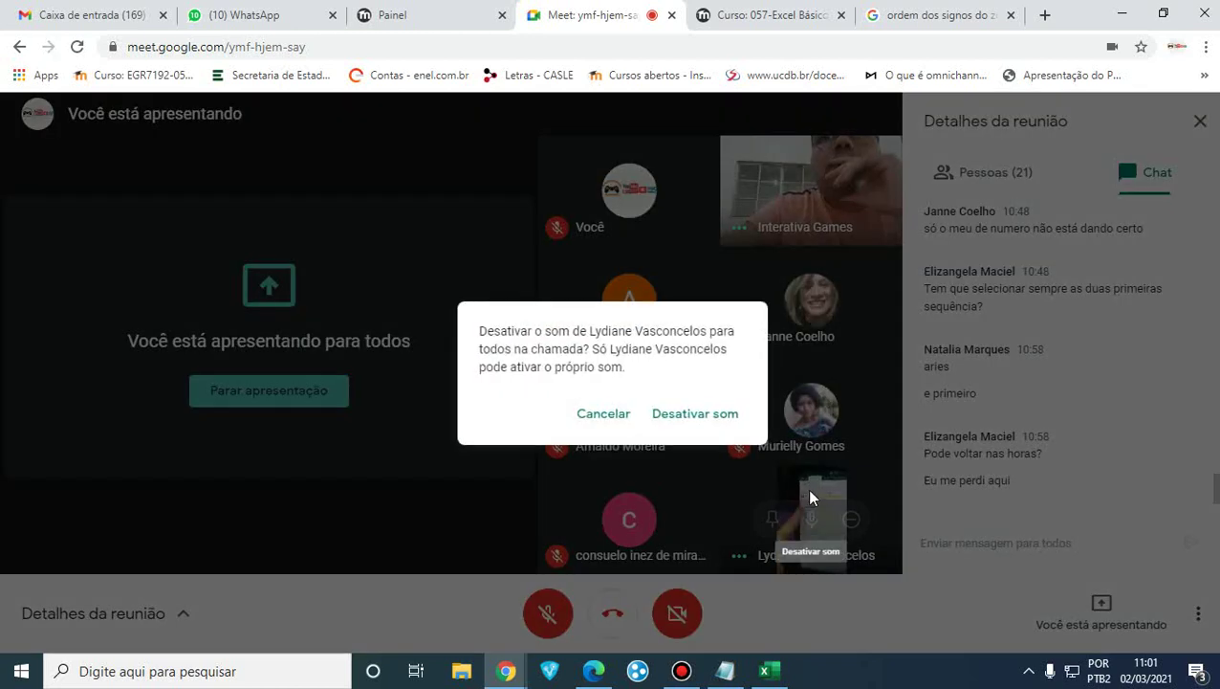
pyautogui.click(608, 414)
pyautogui.press('F11')
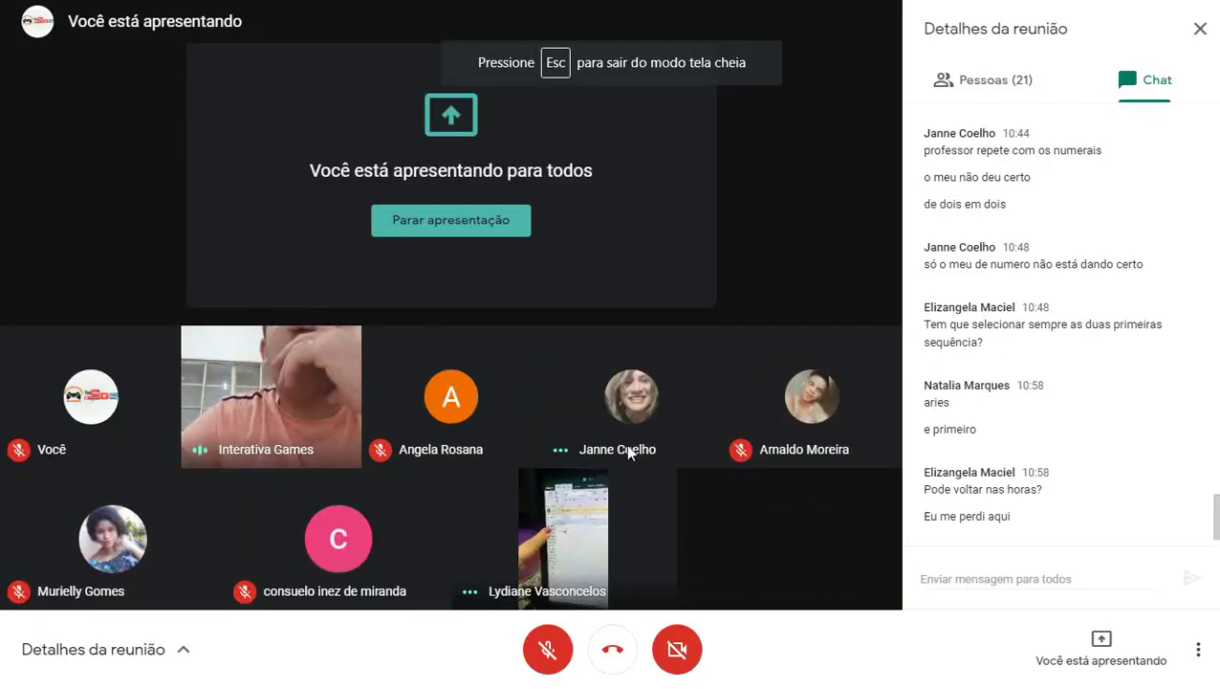
pyautogui.press('F11')
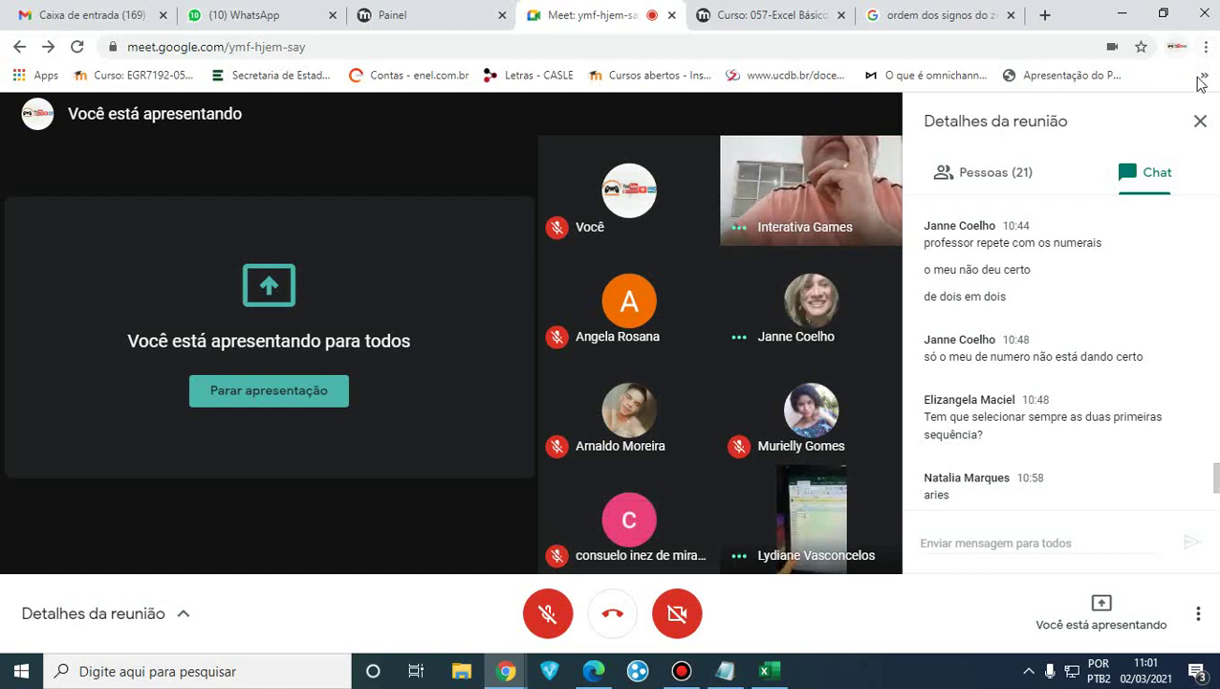
# Try enlarging the Meet page to 175% browser zoom and restore it to 100%.
pyautogui.click(1113, 48)
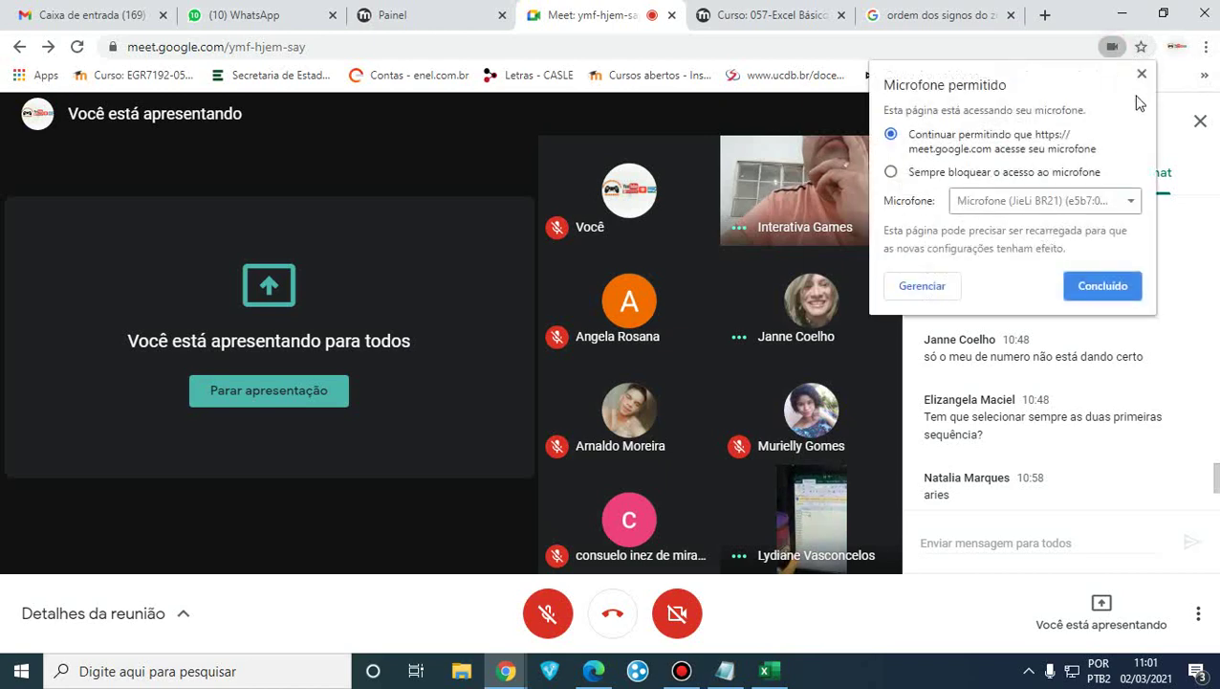
pyautogui.click(1206, 48)
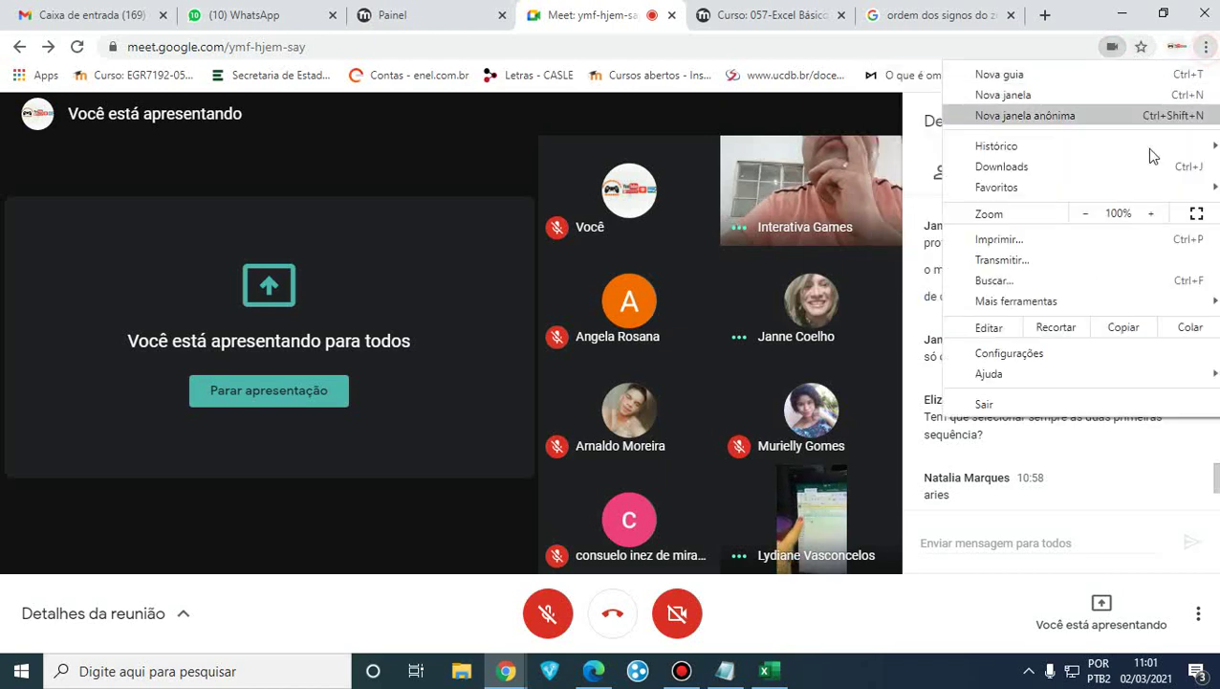
pyautogui.click(1154, 214)
pyautogui.click(1155, 214)
pyautogui.click(1154, 213)
pyautogui.click(1154, 213)
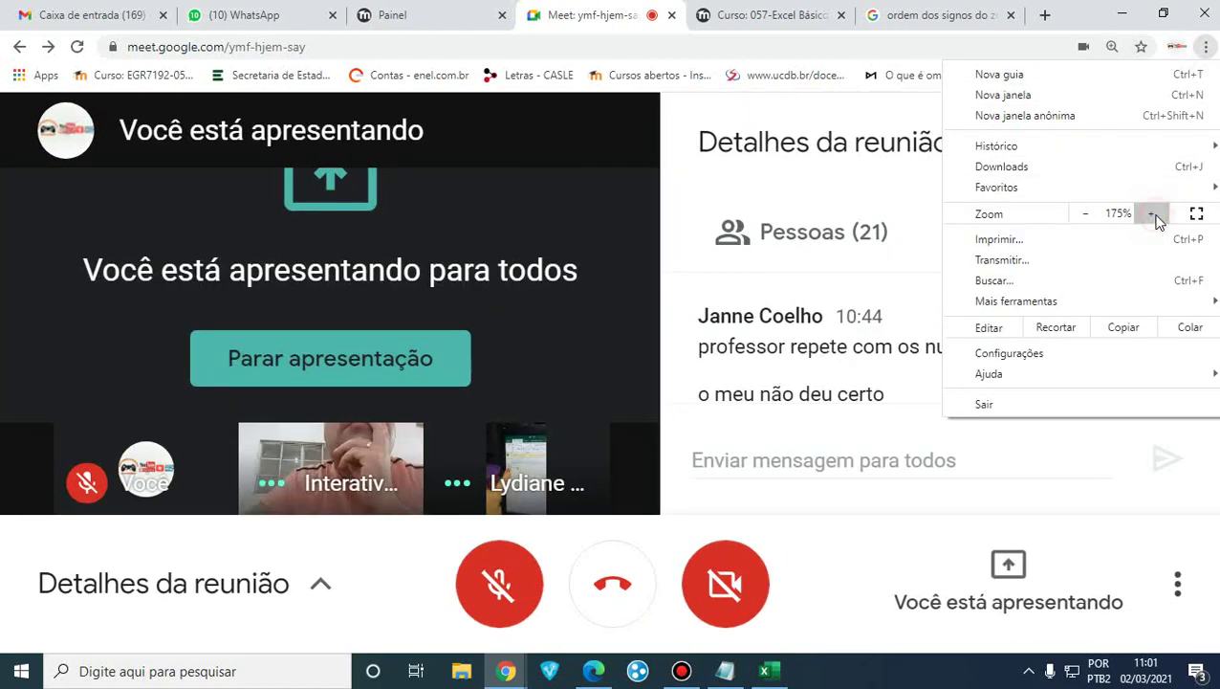
pyautogui.click(1088, 214)
pyautogui.click(1089, 214)
pyautogui.click(1088, 215)
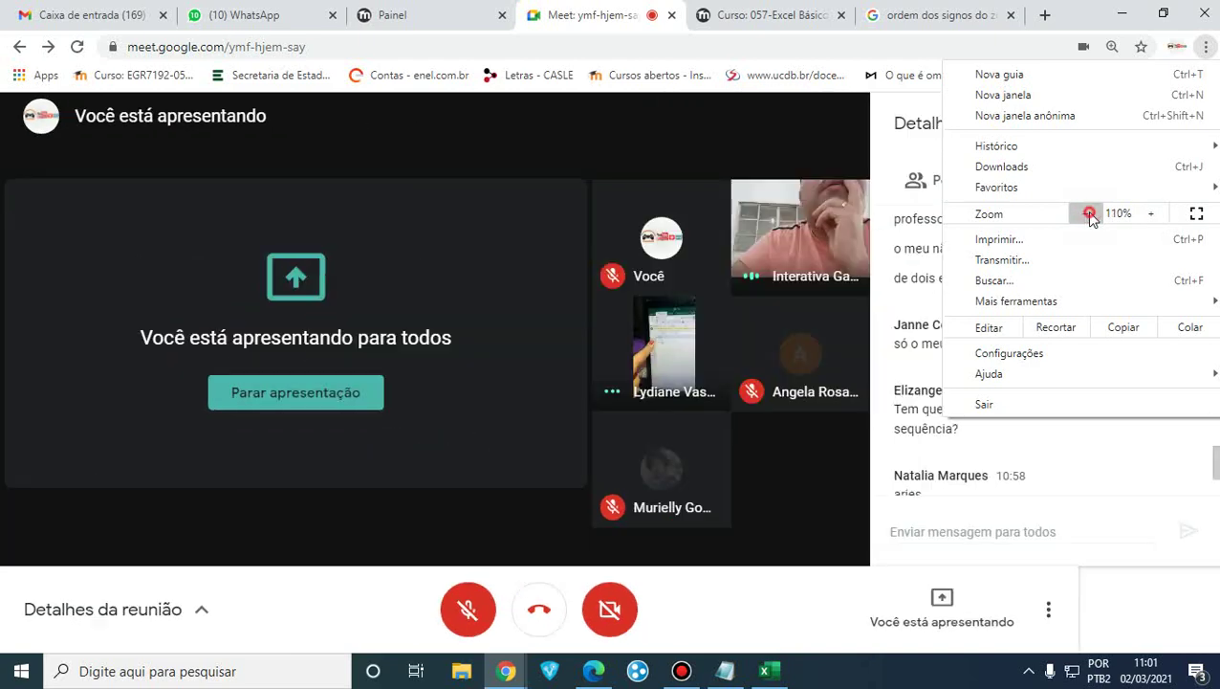
pyautogui.click(1088, 214)
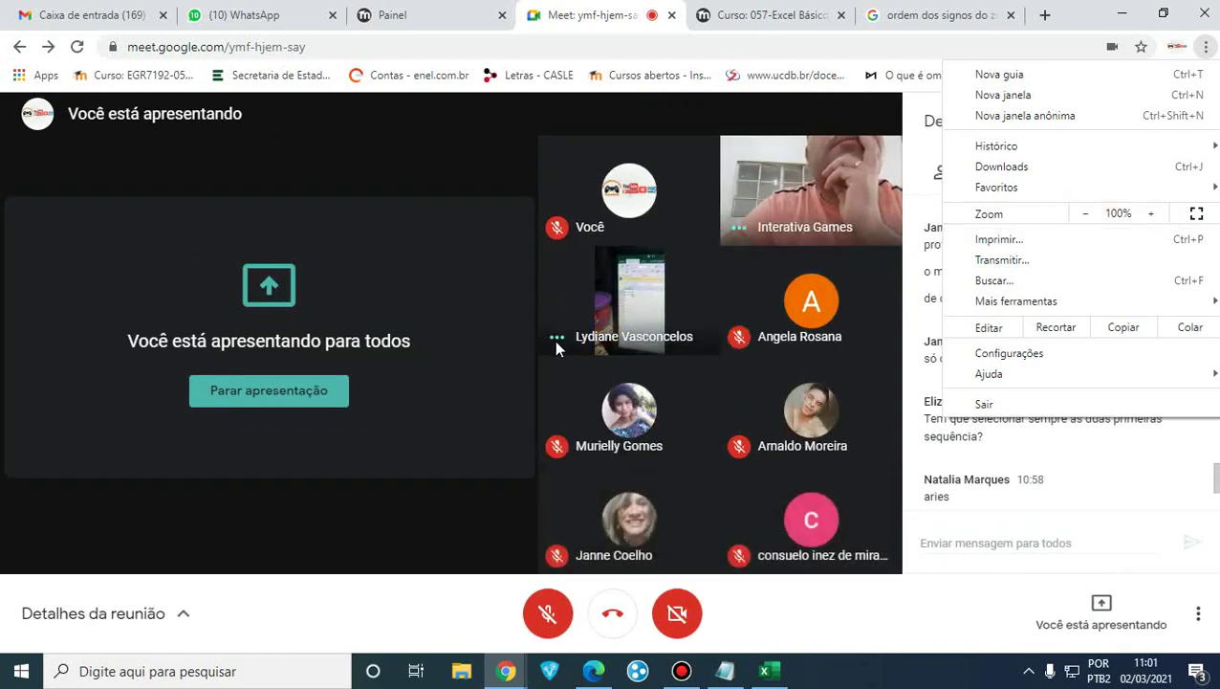
# Pin the video of the participant who is showing their Excel screen in the meeting.
pyautogui.click(598, 272)
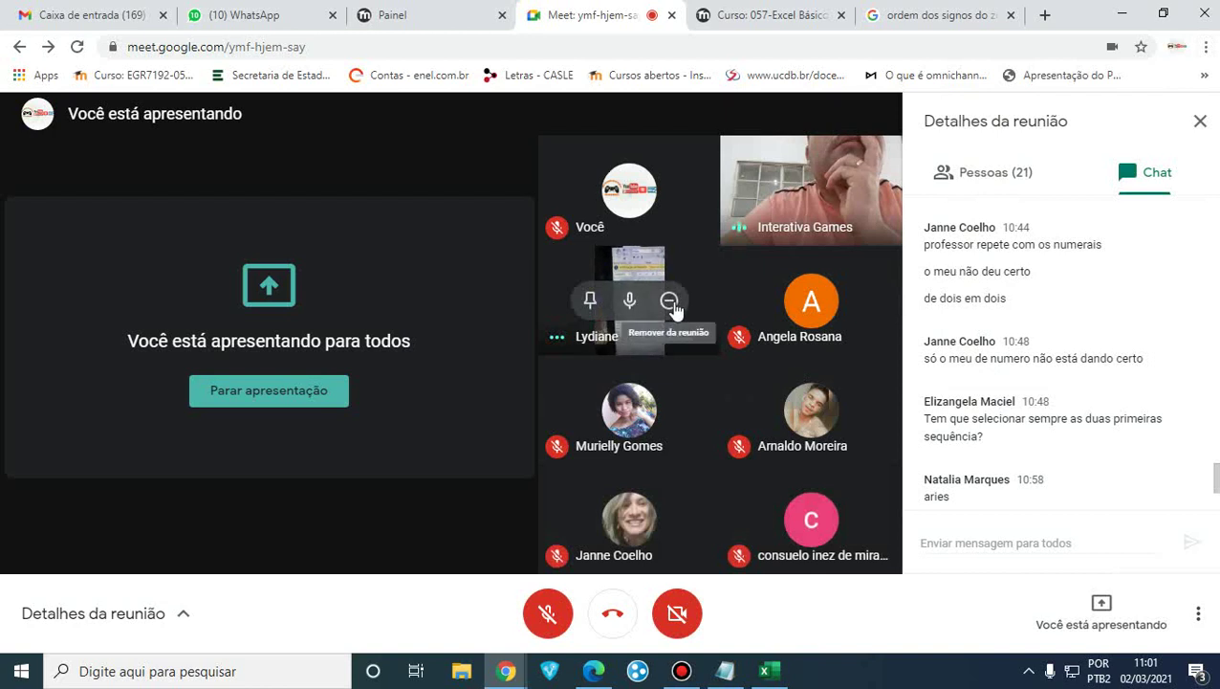
pyautogui.click(591, 302)
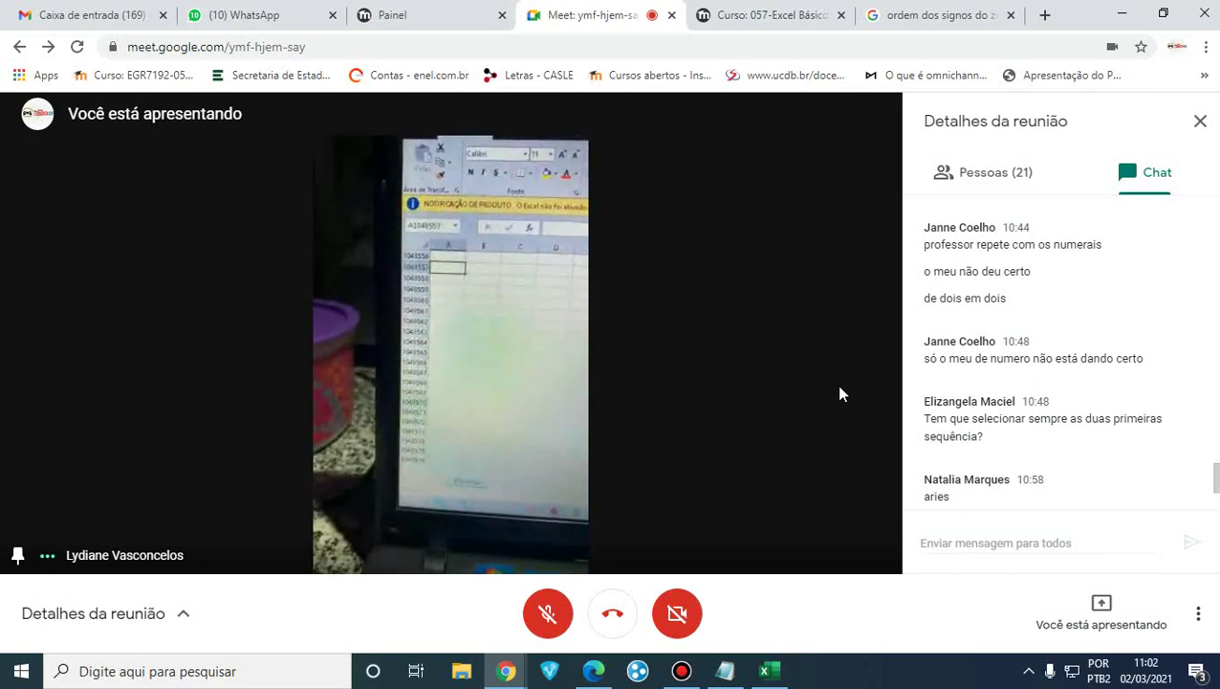
# Switch to Excel and select all cells of the Planilha1 sheet.
pyautogui.click(773, 672)
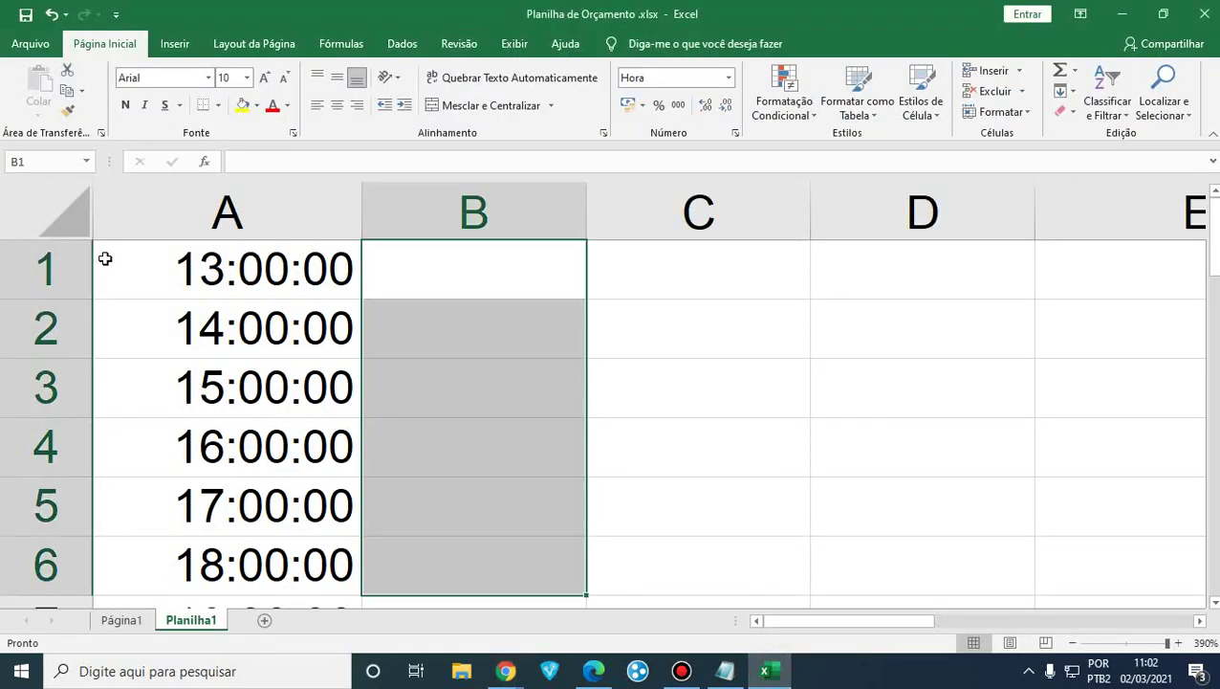
pyautogui.click(71, 226)
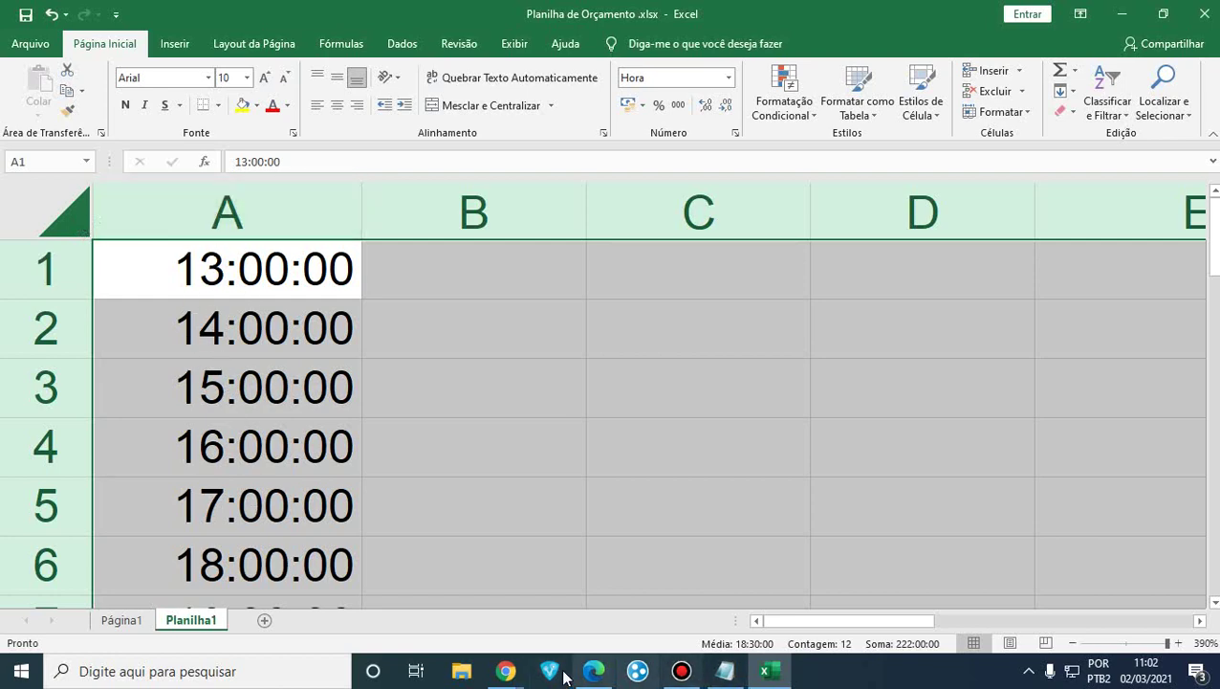
# Return to the Google Meet call in Chrome and watch the pinned participant's video of their Excel screen.
pyautogui.click(506, 671)
pyautogui.click(450, 632)
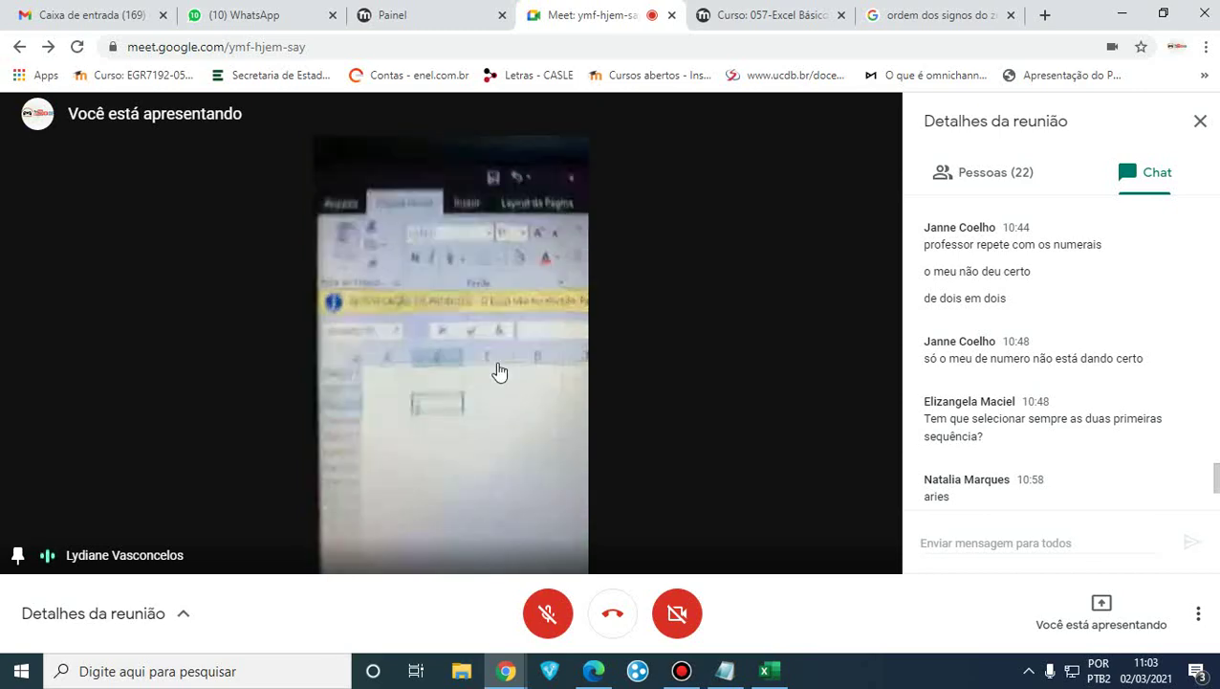
pyautogui.moveTo(497, 383)
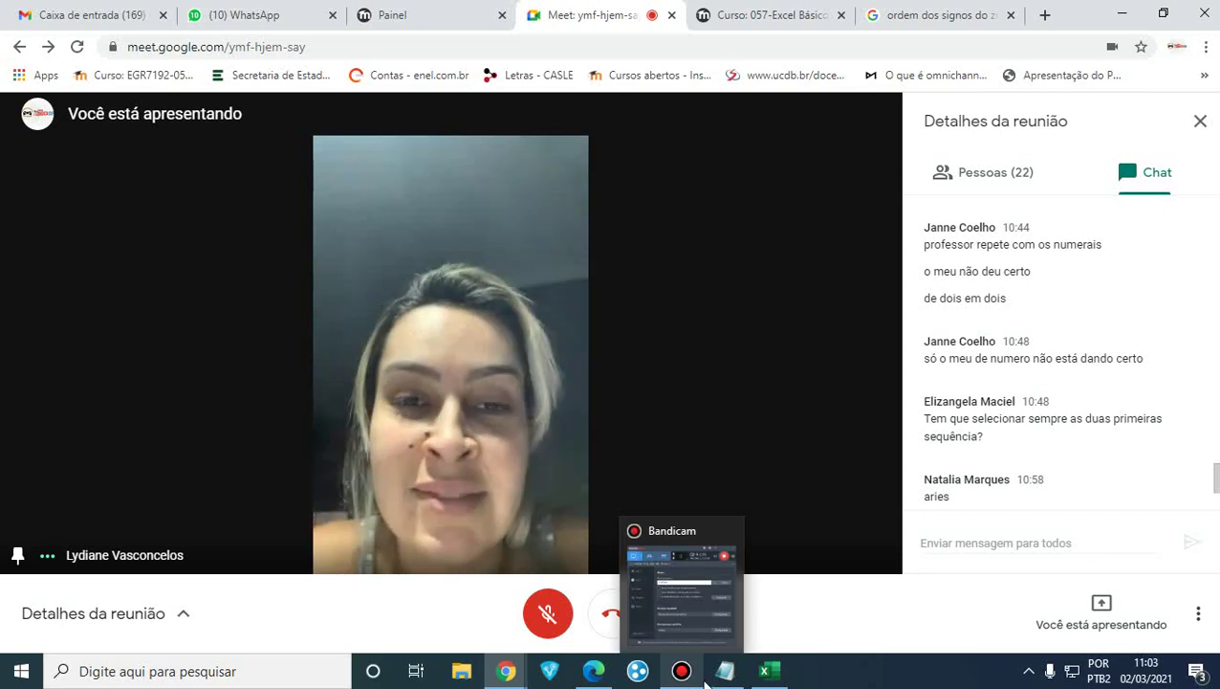
# Switch to Excel, deselect the whole Planilha1 sheet and make the distant cell A542 the active cell.
pyautogui.click(774, 674)
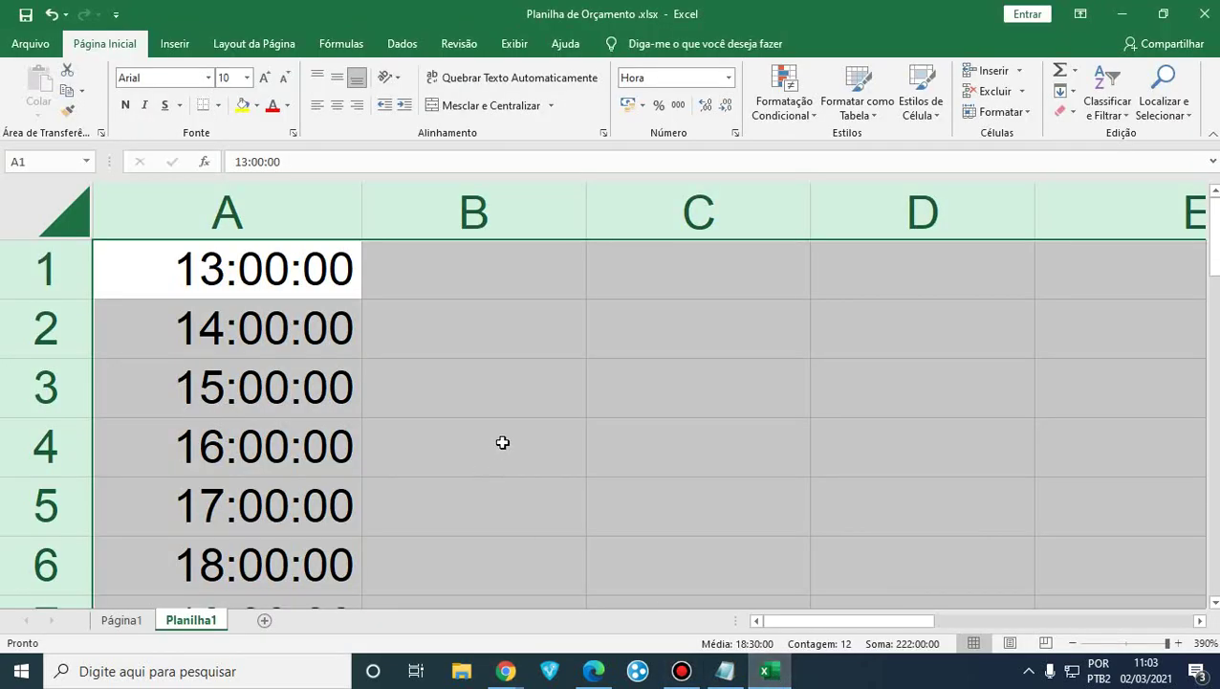
pyautogui.scroll(-20, 150, 382)
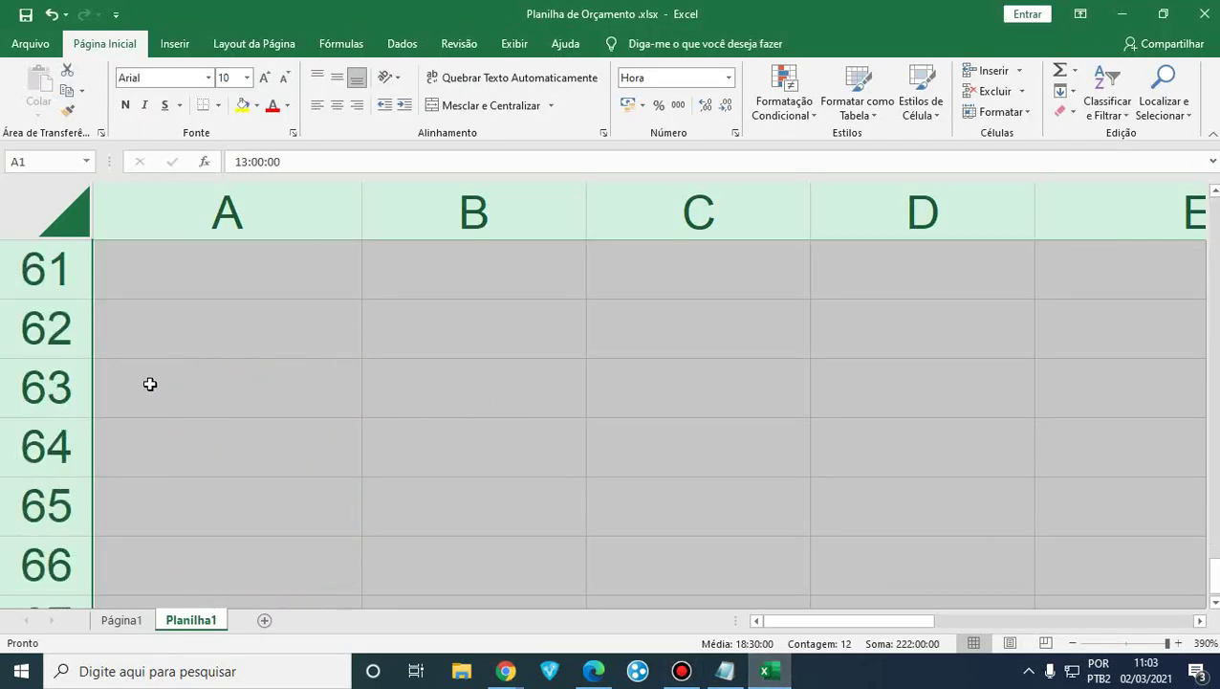
pyautogui.scroll(-20, 150, 383)
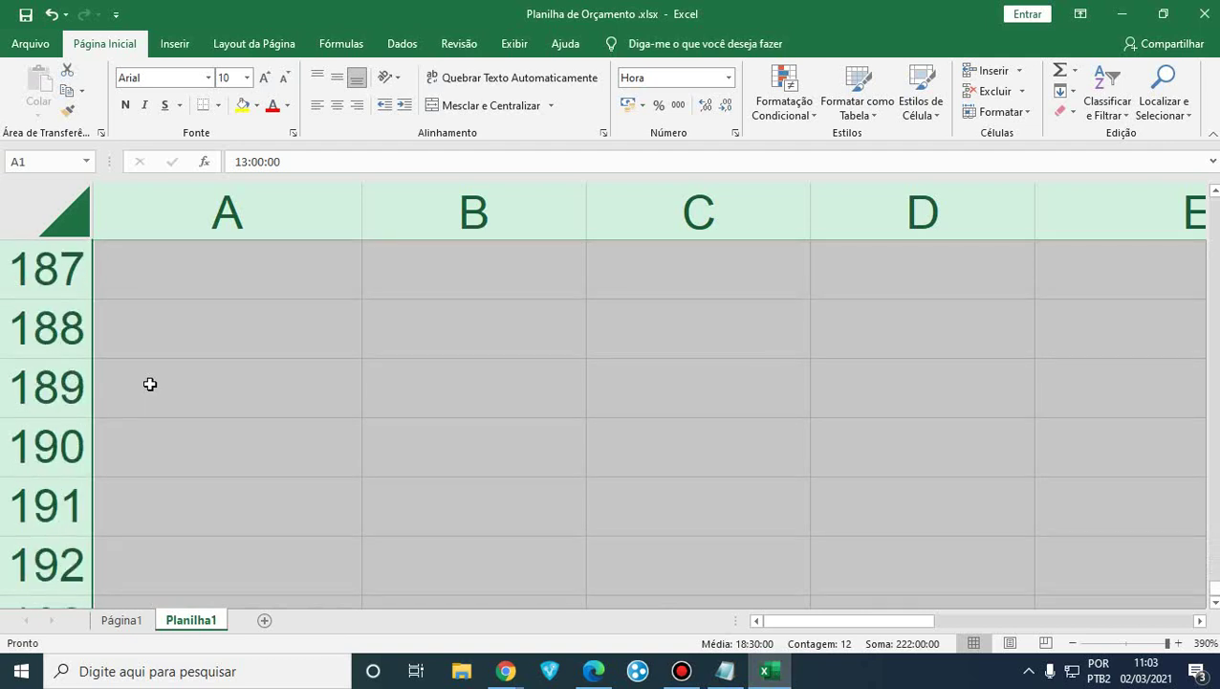
pyautogui.scroll(-20, 150, 384)
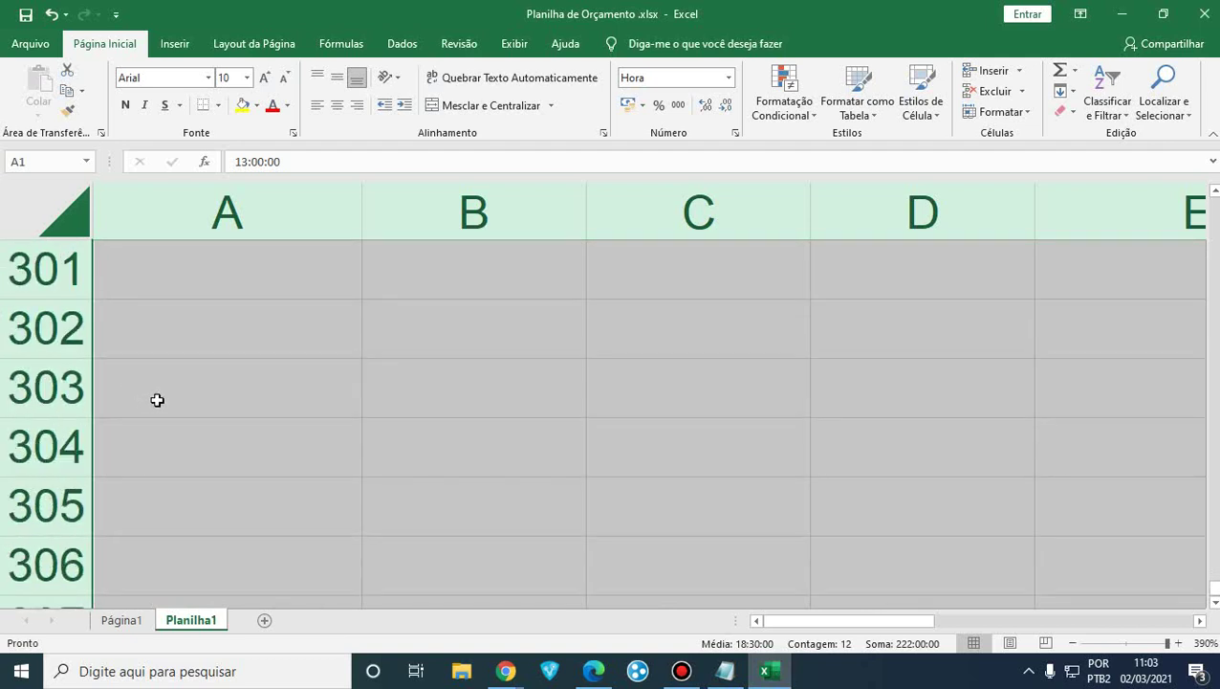
pyautogui.scroll(-20, 156, 399)
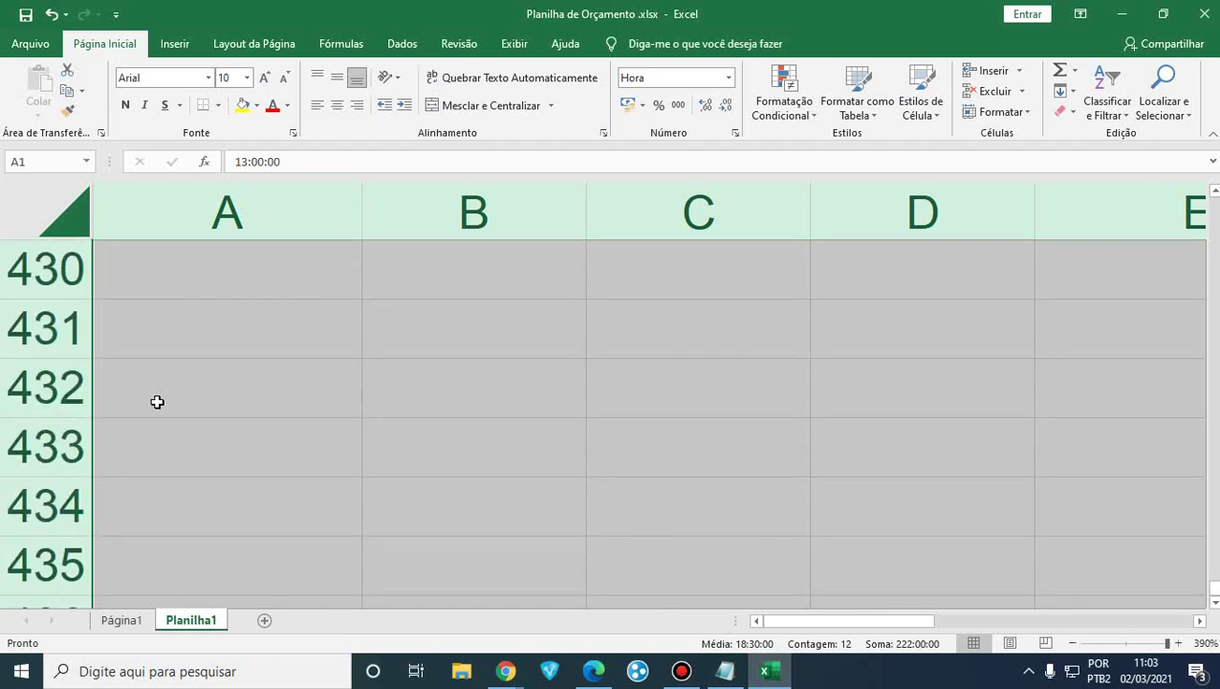
pyautogui.scroll(-20, 157, 402)
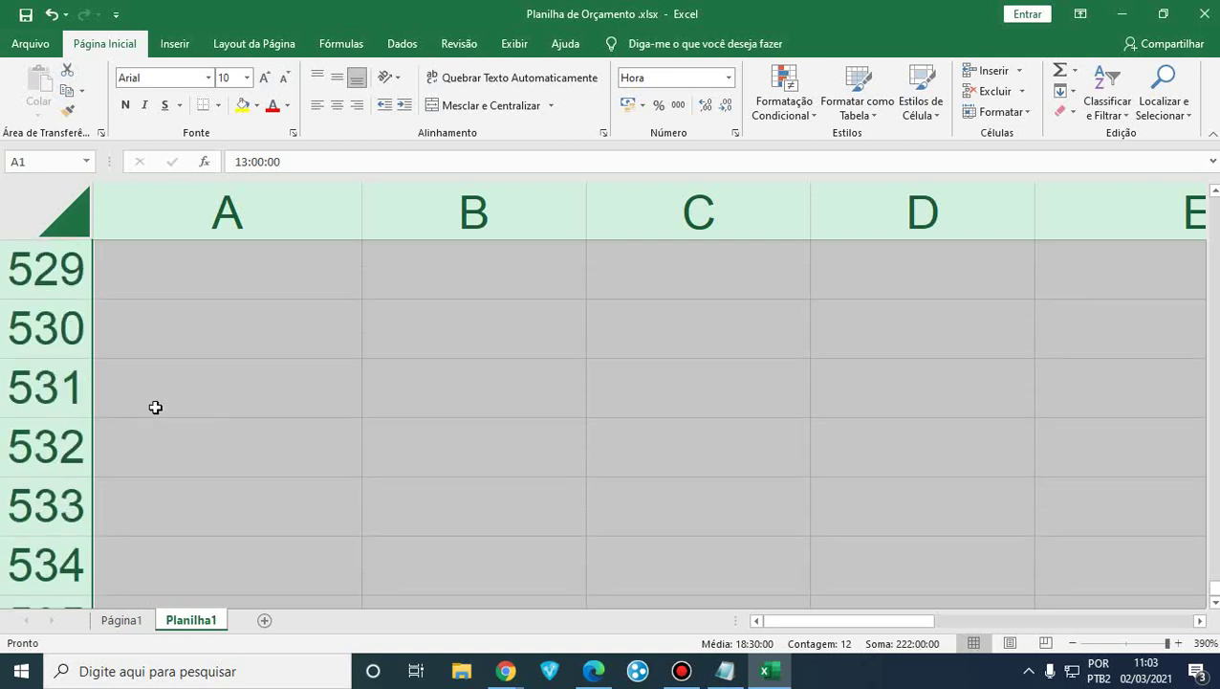
pyautogui.scroll(-15, 155, 407)
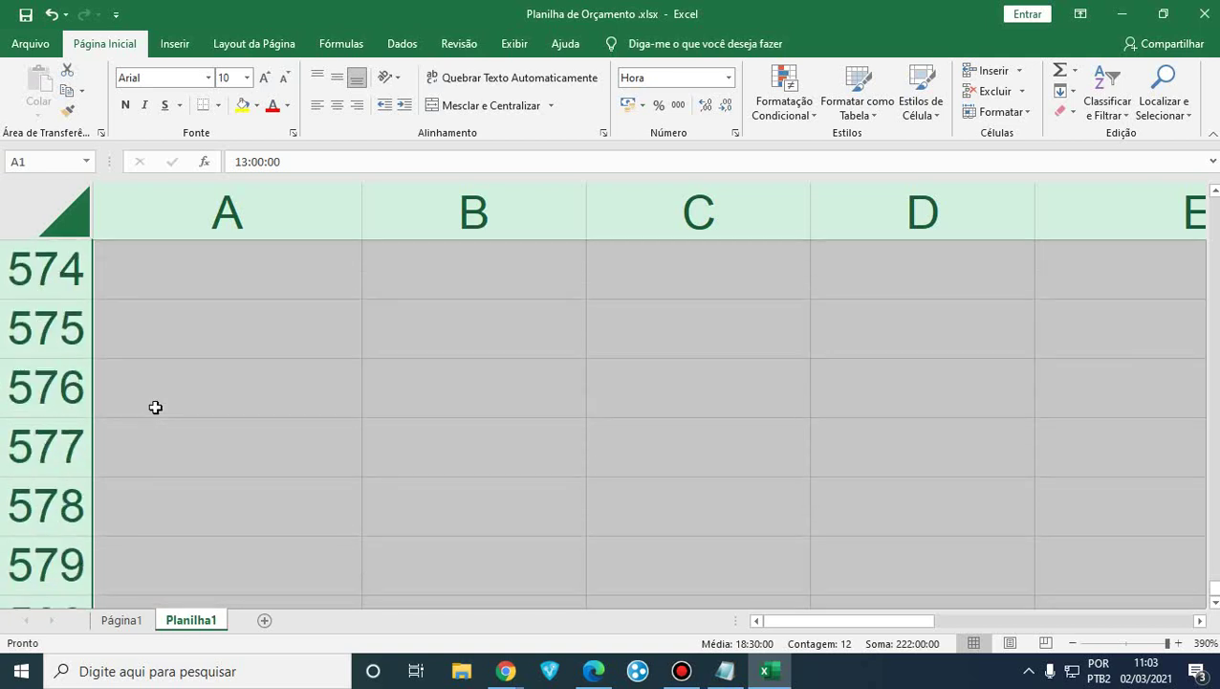
pyautogui.scroll(12, 155, 406)
pyautogui.click(265, 437)
pyautogui.click(531, 449)
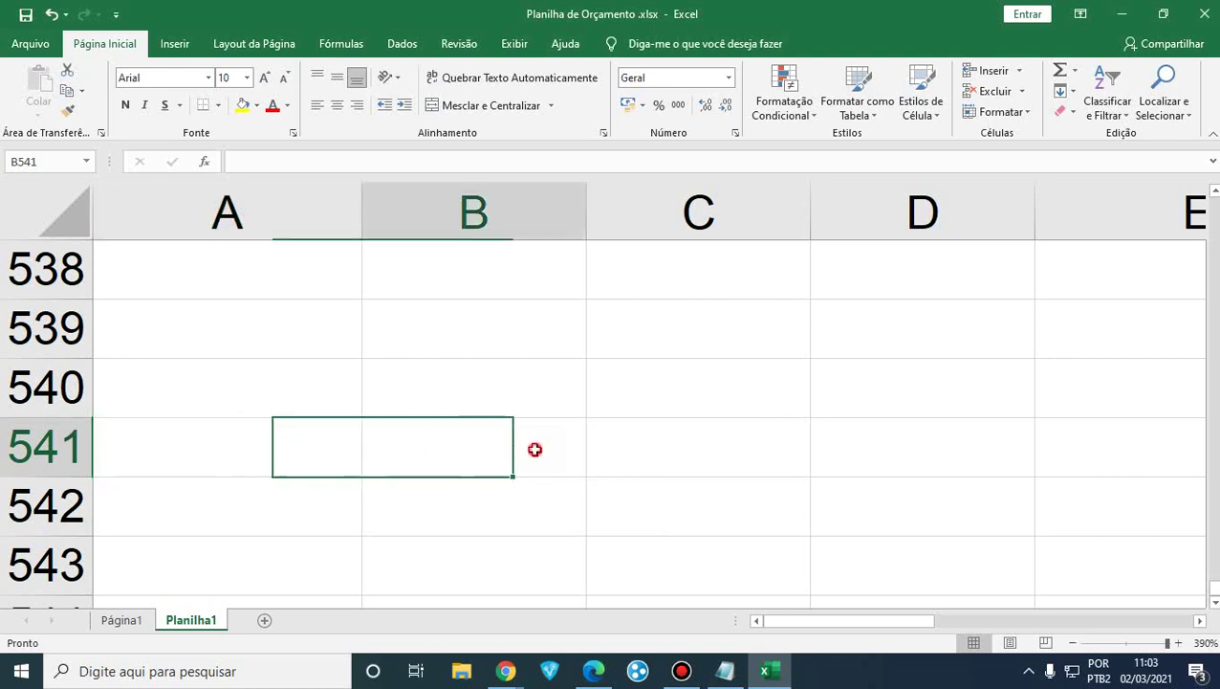
pyautogui.click(253, 449)
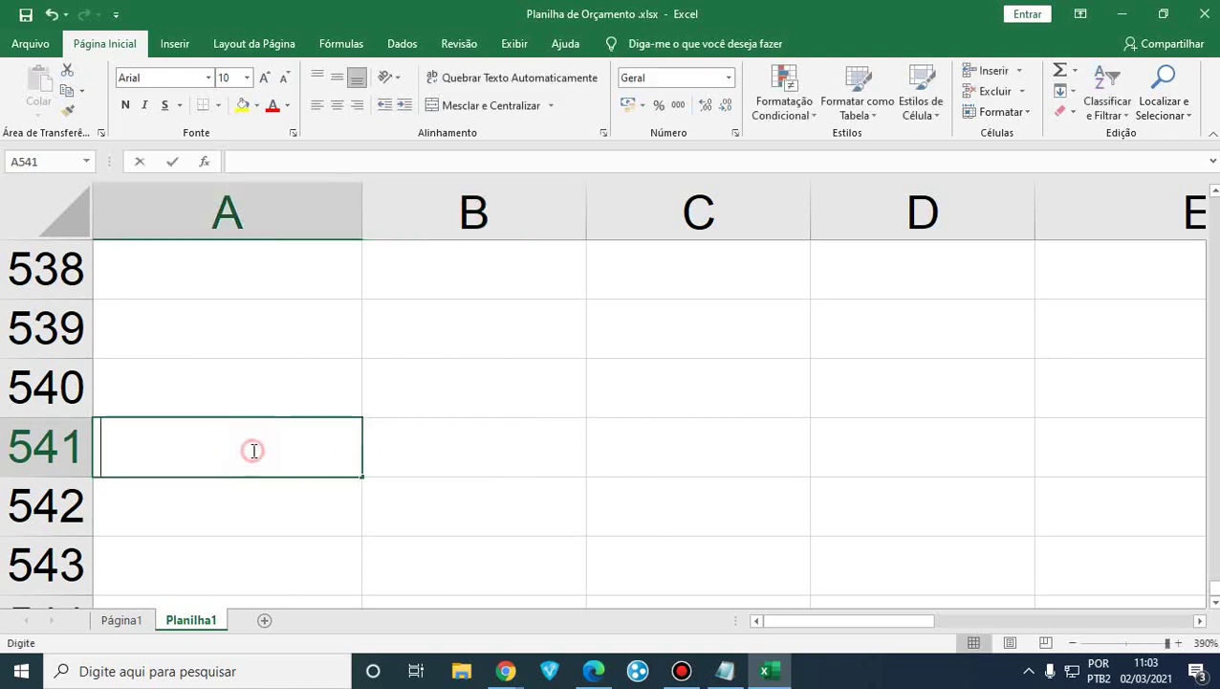
pyautogui.click(316, 537)
pyautogui.click(271, 509)
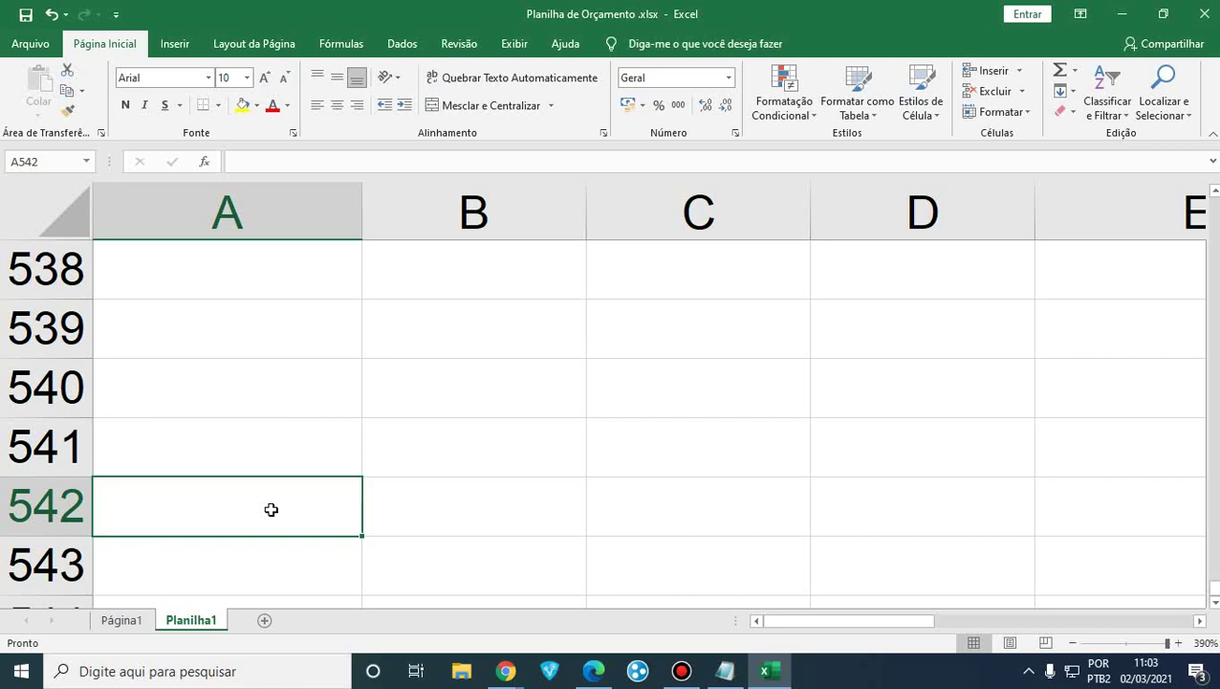
# Move the active cell upward row by row through column A from A542 to A296.
pyautogui.press('Up')
pyautogui.press('Up')
pyautogui.press('Up')
pyautogui.press('Up')
pyautogui.press('Up')
pyautogui.press('Up')
pyautogui.press('Up')
pyautogui.press('Up')
pyautogui.press('Up')
pyautogui.press('Up')
pyautogui.press('Up')
pyautogui.press('Up')
pyautogui.press('Up')
pyautogui.press('Up')
pyautogui.press('Up')
pyautogui.press('Up')
pyautogui.press('Up')
pyautogui.press('Up')
pyautogui.press('Up')
pyautogui.press('Up')
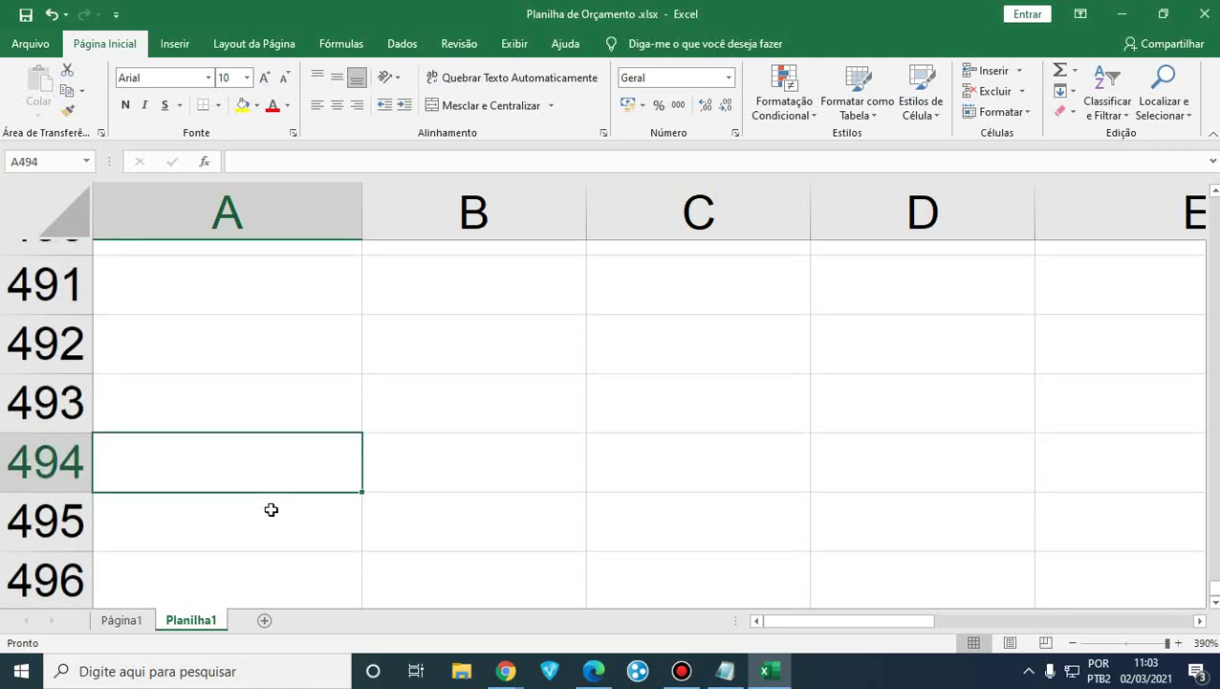
pyautogui.press('Up')
pyautogui.press('Up')
pyautogui.press('Up')
pyautogui.press('Up')
pyautogui.press('Up')
pyautogui.press('Up')
pyautogui.press('Up')
pyautogui.press('Up')
pyautogui.press('Up')
pyautogui.press('Up')
pyautogui.press('Up')
pyautogui.press('Up')
pyautogui.press('Up')
pyautogui.press('Up')
pyautogui.press('Up')
pyautogui.press('Up')
pyautogui.press('Up')
pyautogui.press('Up')
pyautogui.press('Up')
pyautogui.press('Up')
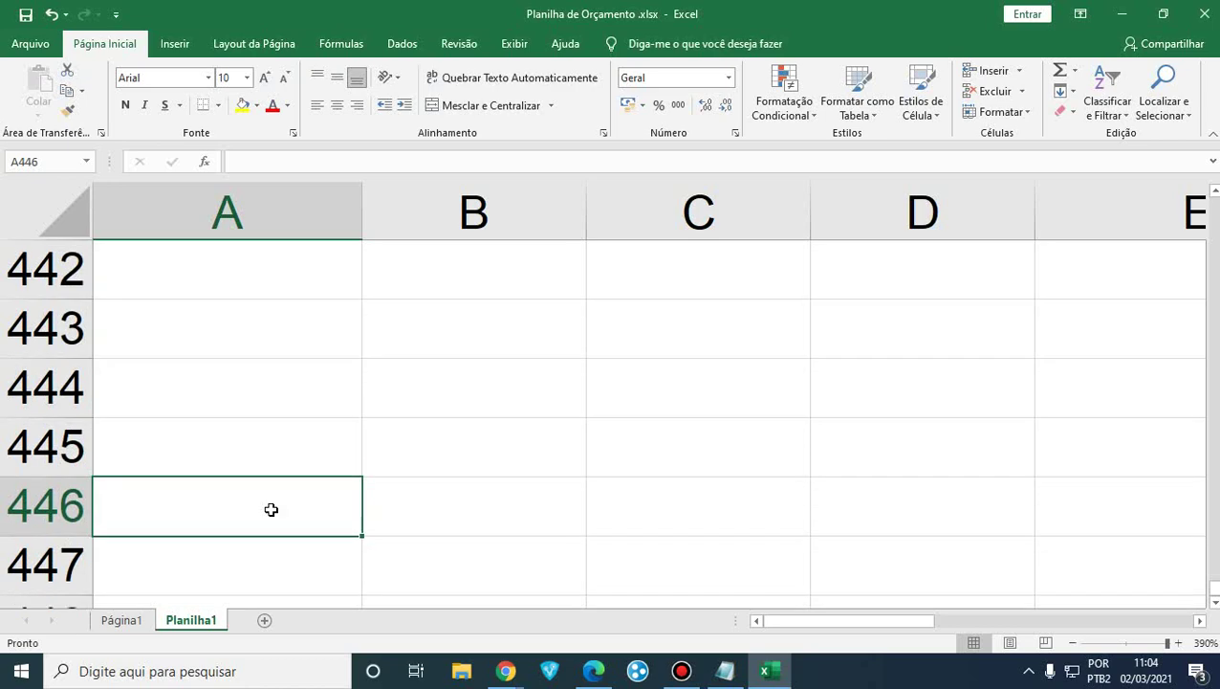
pyautogui.press('Up')
pyautogui.press('Up')
pyautogui.press('Up')
pyautogui.press('Up')
pyautogui.press('Up')
pyautogui.press('Up')
pyautogui.press('Up')
pyautogui.press('Up')
pyautogui.press('Up')
pyautogui.press('Up')
pyautogui.press('Up')
pyautogui.press('Up')
pyautogui.press('Up')
pyautogui.press('Up')
pyautogui.press('Up')
pyautogui.press('Up')
pyautogui.press('Up')
pyautogui.press('Up')
pyautogui.press('Up')
pyautogui.press('Up')
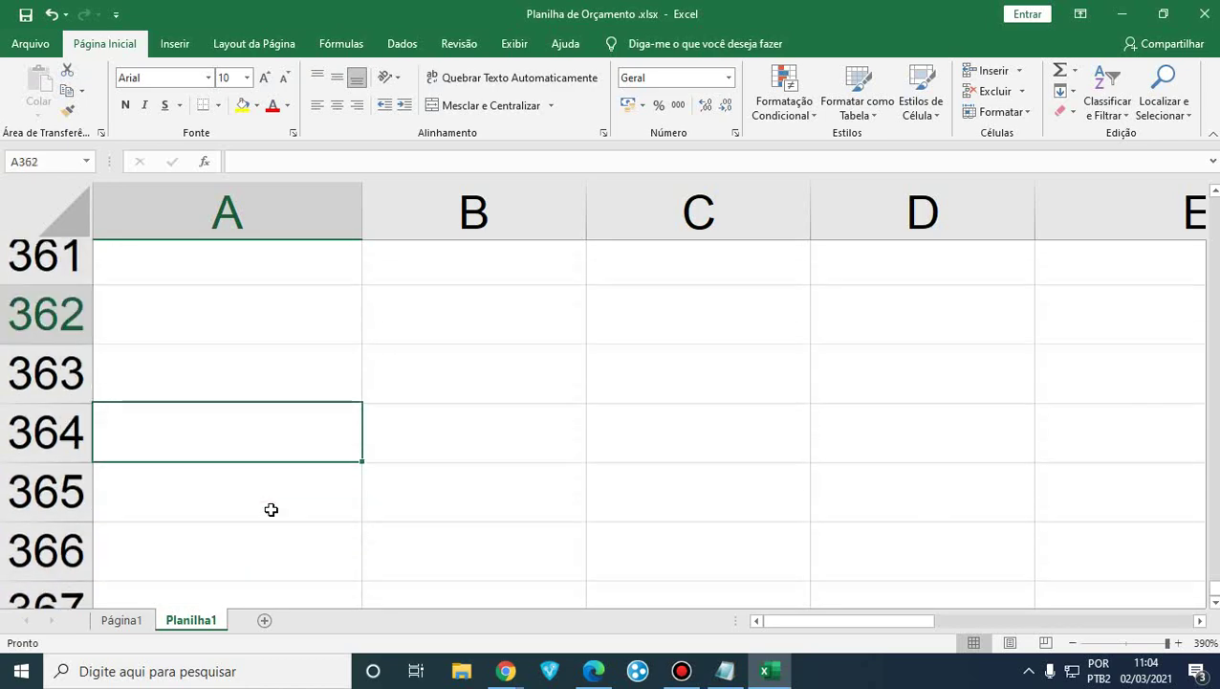
pyautogui.press('Up')
pyautogui.press('Up')
pyautogui.press('Up')
pyautogui.press('Up')
pyautogui.press('Up')
pyautogui.press('Up')
pyautogui.press('Up')
pyautogui.press('Up')
pyautogui.press('Up')
pyautogui.press('Up')
pyautogui.press('Up')
pyautogui.press('Up')
pyautogui.press('Up')
pyautogui.press('Up')
pyautogui.press('Up')
pyautogui.press('Up')
pyautogui.press('Up')
pyautogui.press('Up')
pyautogui.press('Up')
pyautogui.press('Up')
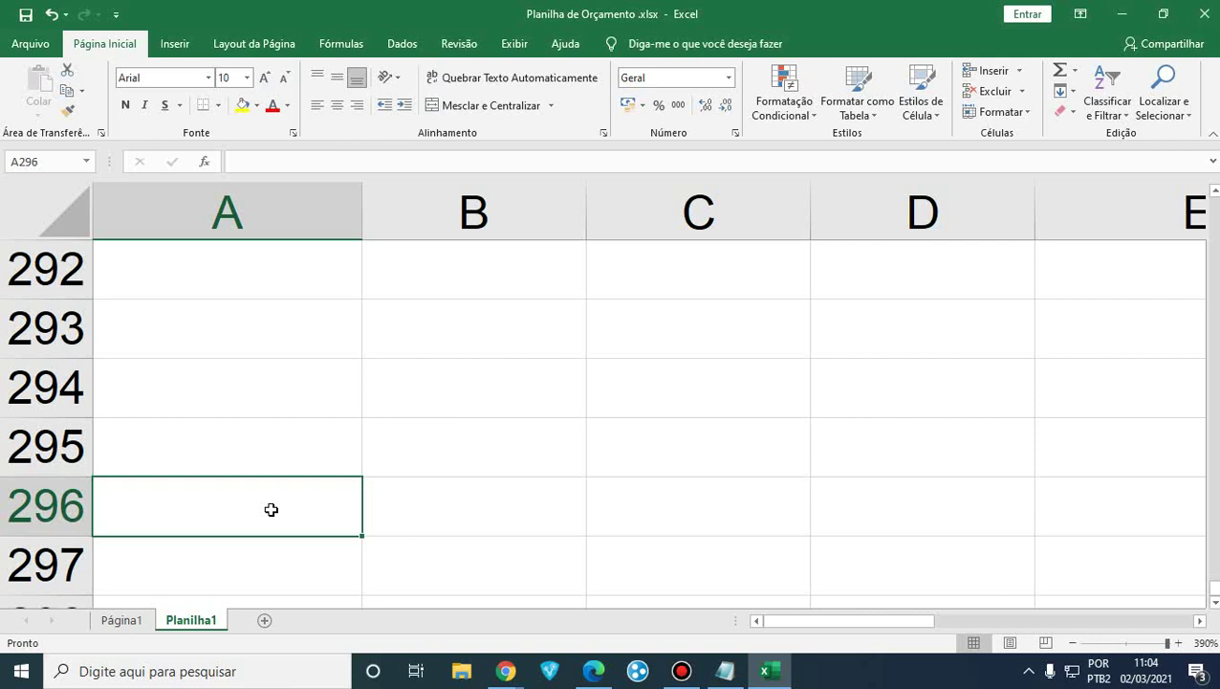
# Jump straight to cell A1 of Planilha1 by entering its cell reference.
pyautogui.click(87, 163)
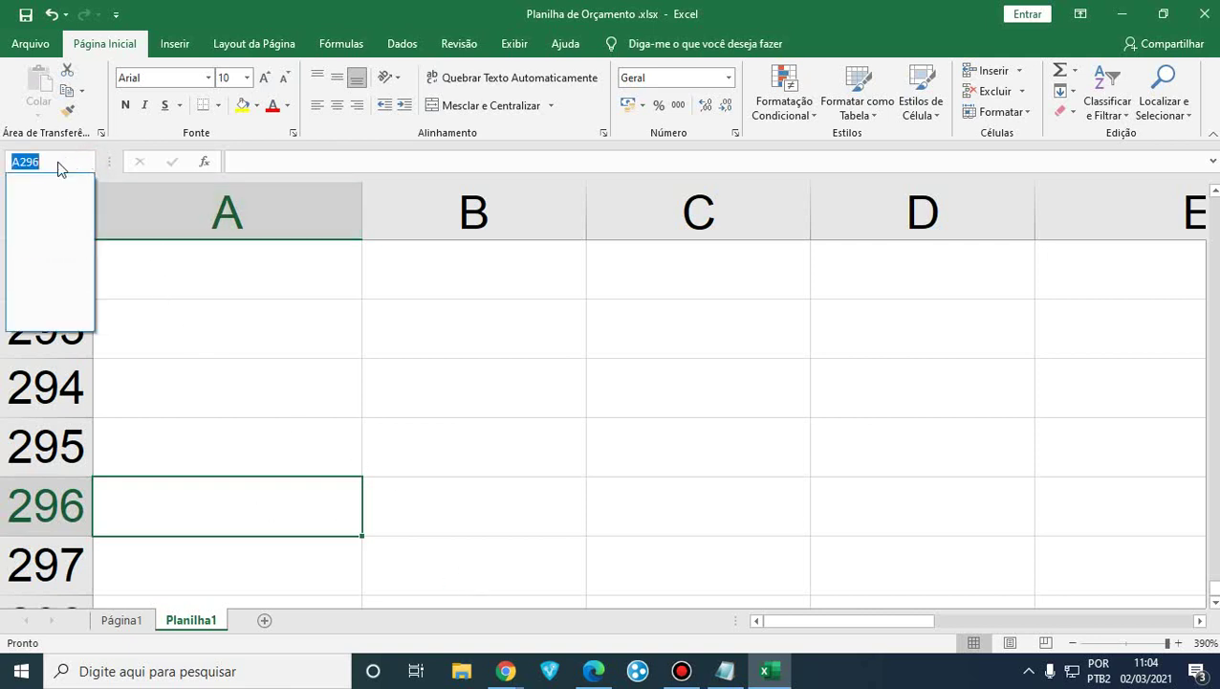
pyautogui.click(60, 164)
pyautogui.moveTo(59, 161); pyautogui.dragTo(1, 167)
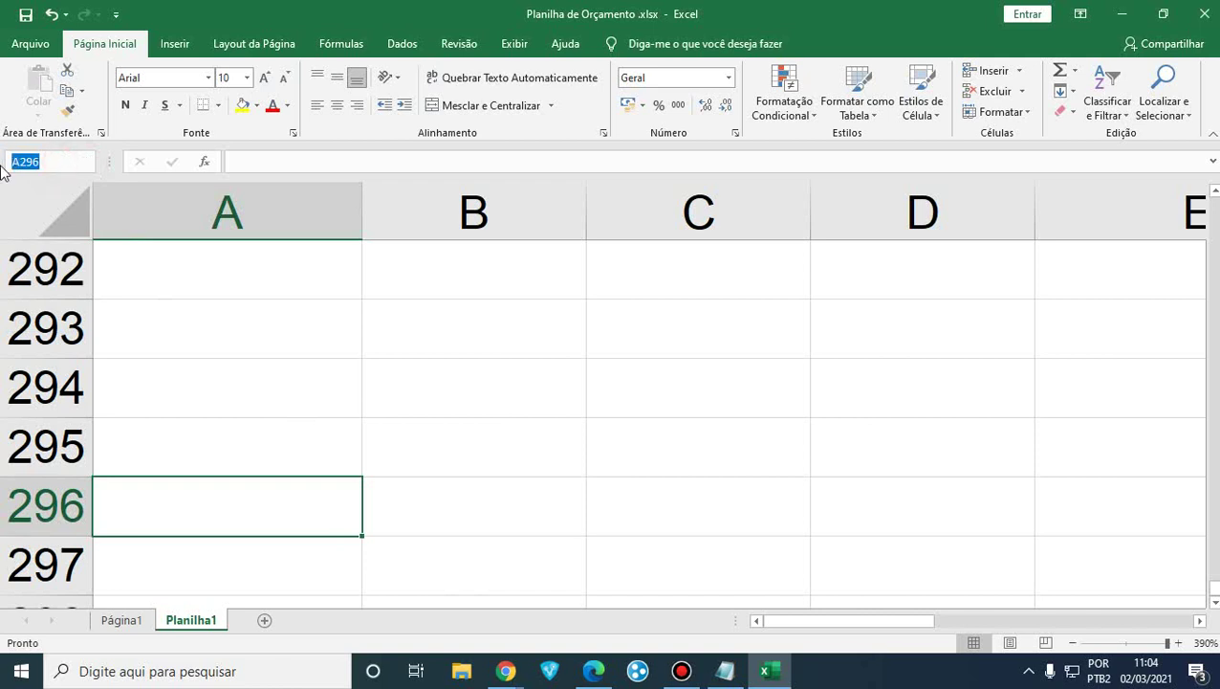
pyautogui.write('A1')
pyautogui.press('Return')
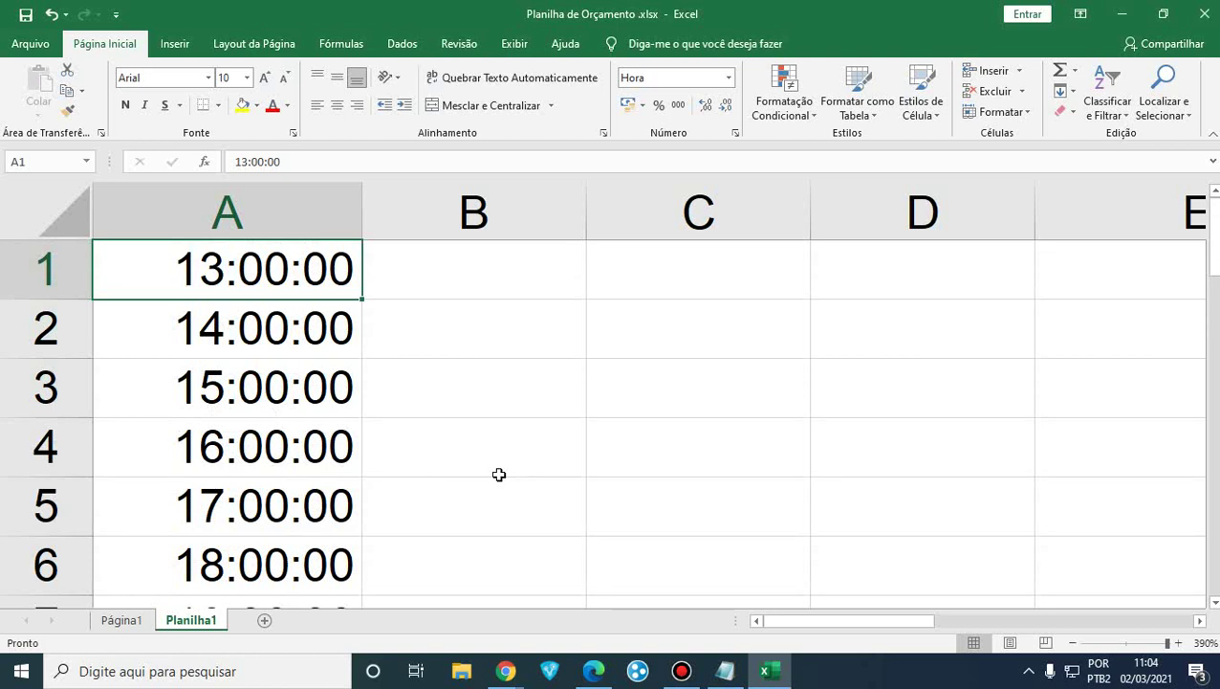
# Look at the empty rows below the time list and select cell A3.
pyautogui.scroll(-5, 215, 428)
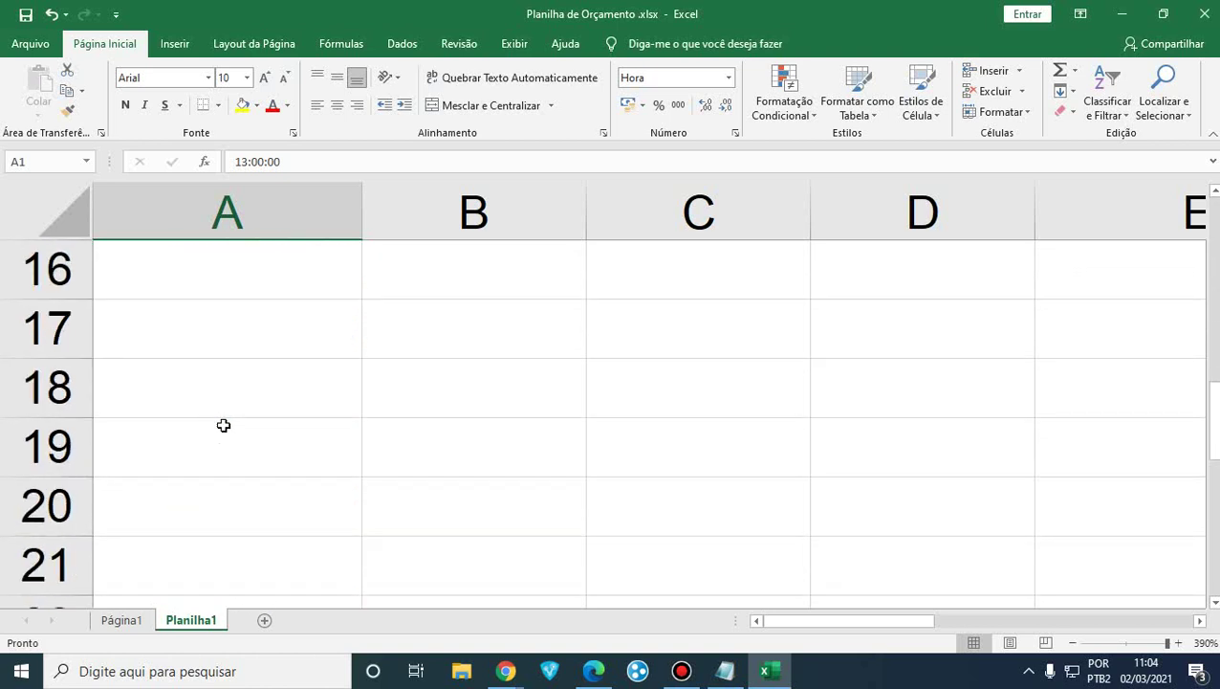
pyautogui.scroll(5, 223, 425)
pyautogui.click(256, 399)
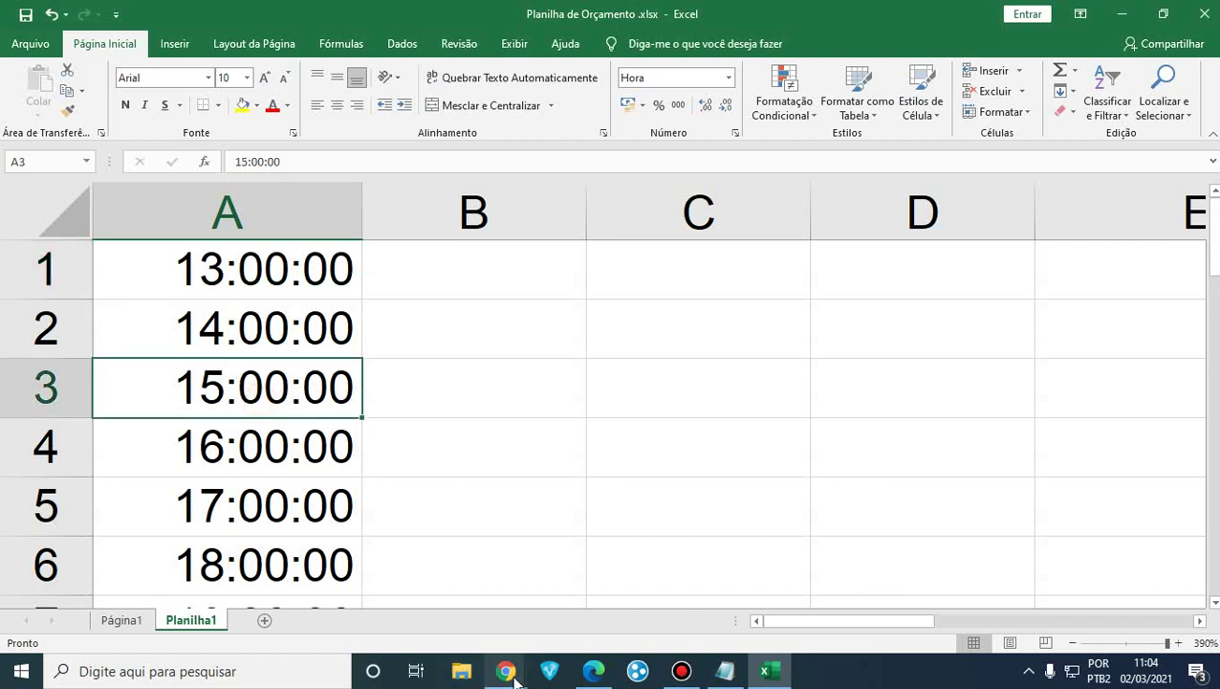
# Switch to the Google Meet call in Chrome and stop presenting the screen.
pyautogui.moveTo(509, 673)
pyautogui.click(428, 623)
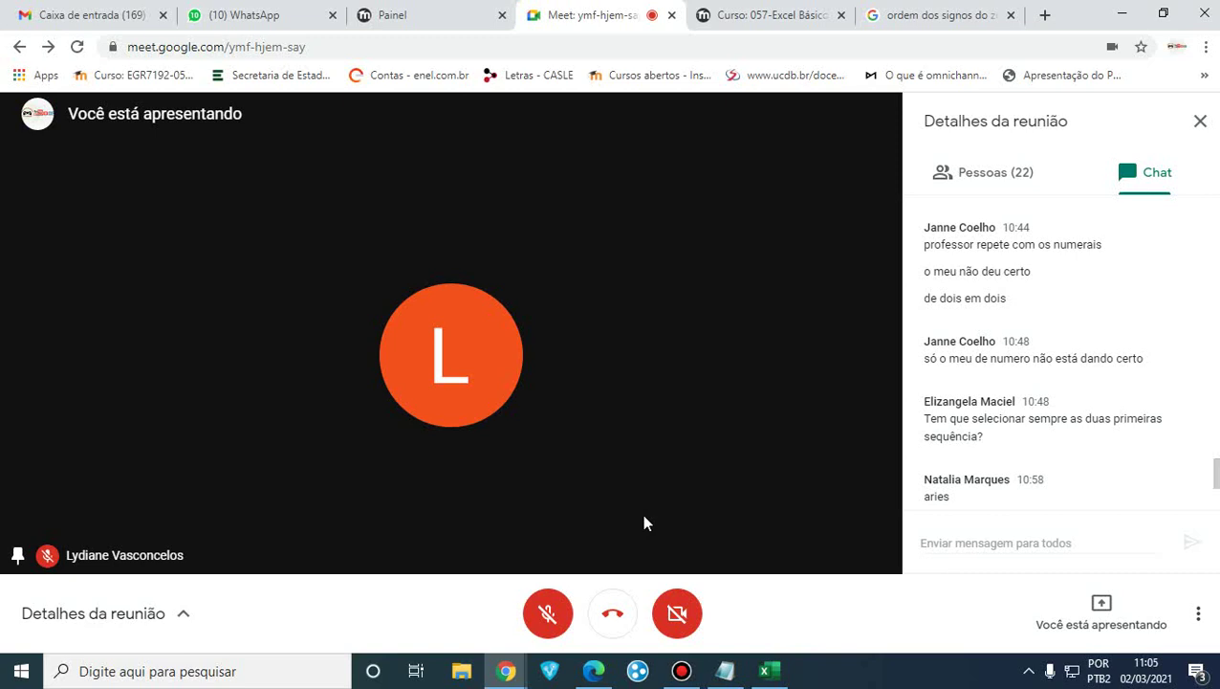
pyautogui.click(1102, 617)
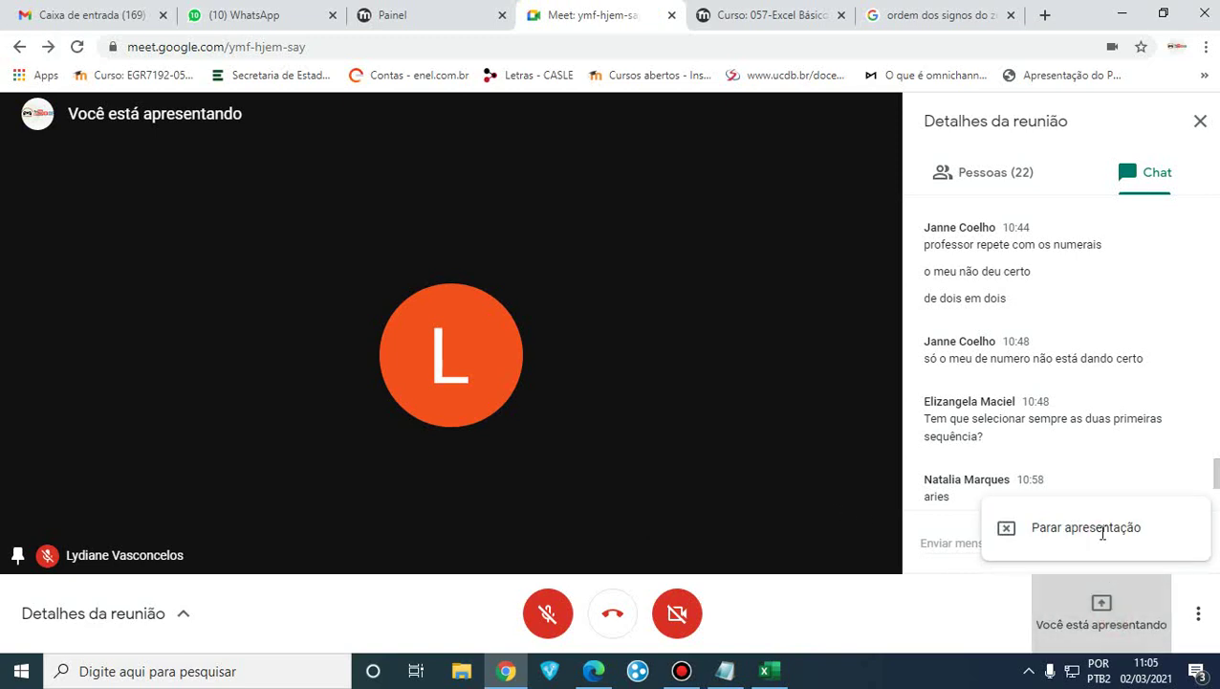
pyautogui.click(1102, 528)
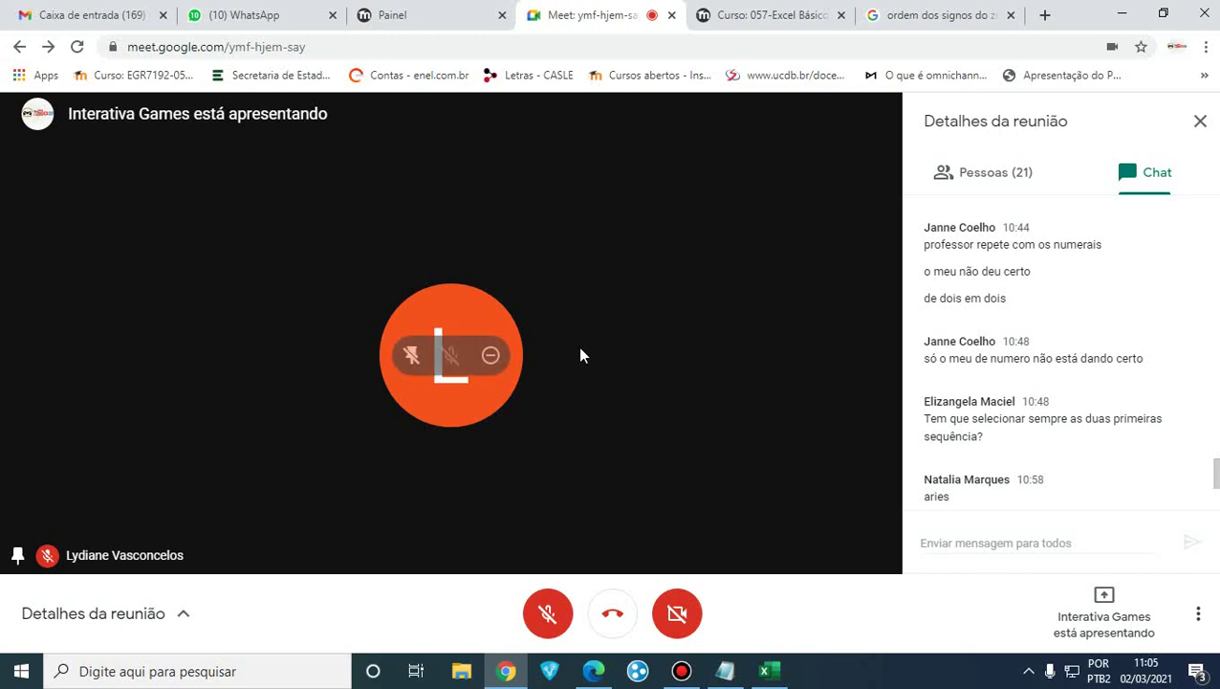
# Show the meeting's participant list and review who is in the call.
pyautogui.click(1004, 174)
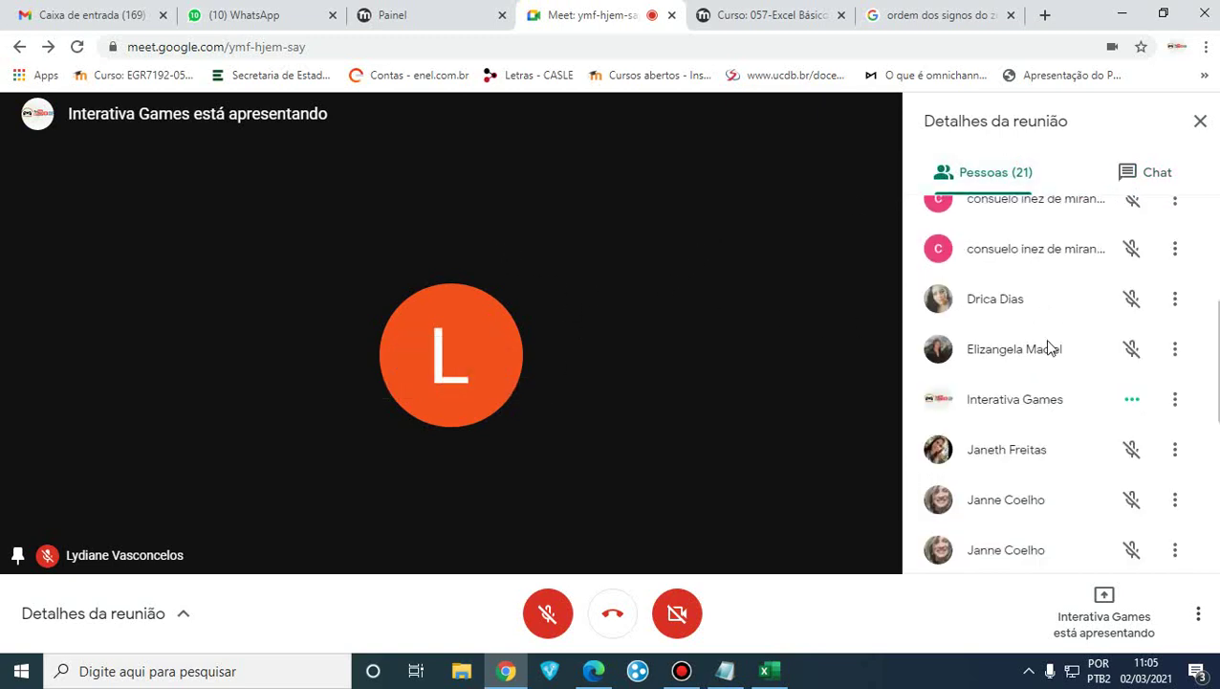
pyautogui.scroll(3, 1046, 346)
pyautogui.scroll(1, 1048, 347)
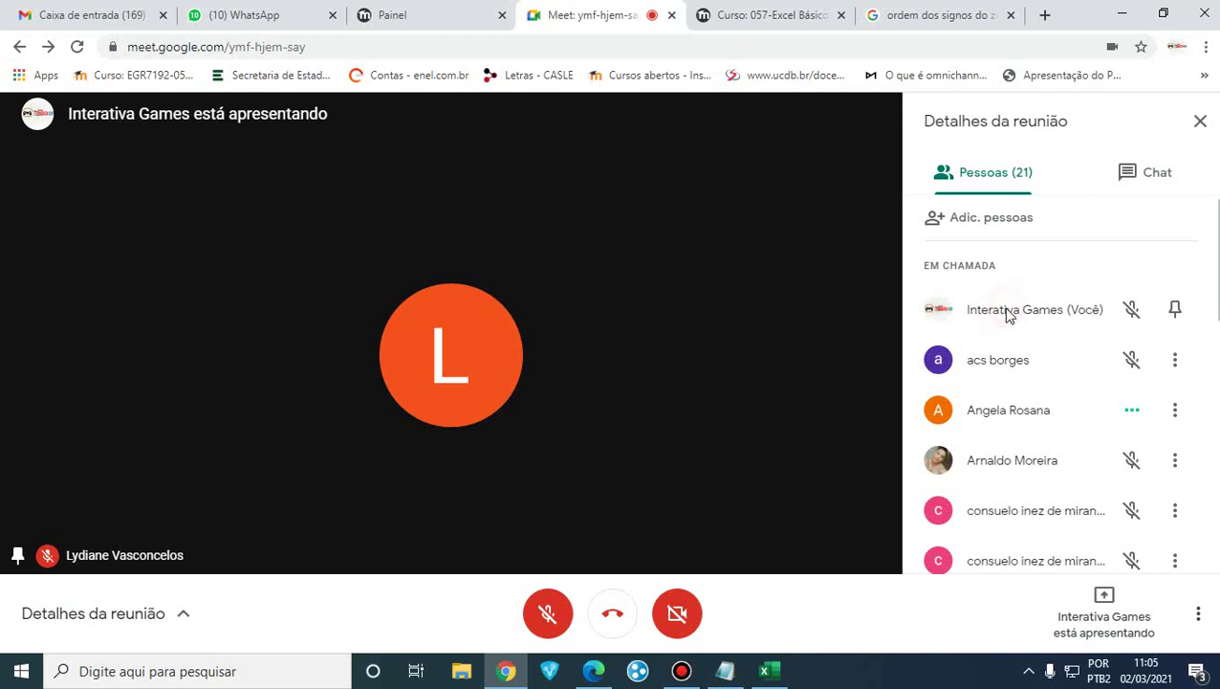
pyautogui.moveTo(564, 313)
# Bring Planilha1 in Excel to the front, minimize it, and return to the participant list in Meet.
pyautogui.click(765, 671)
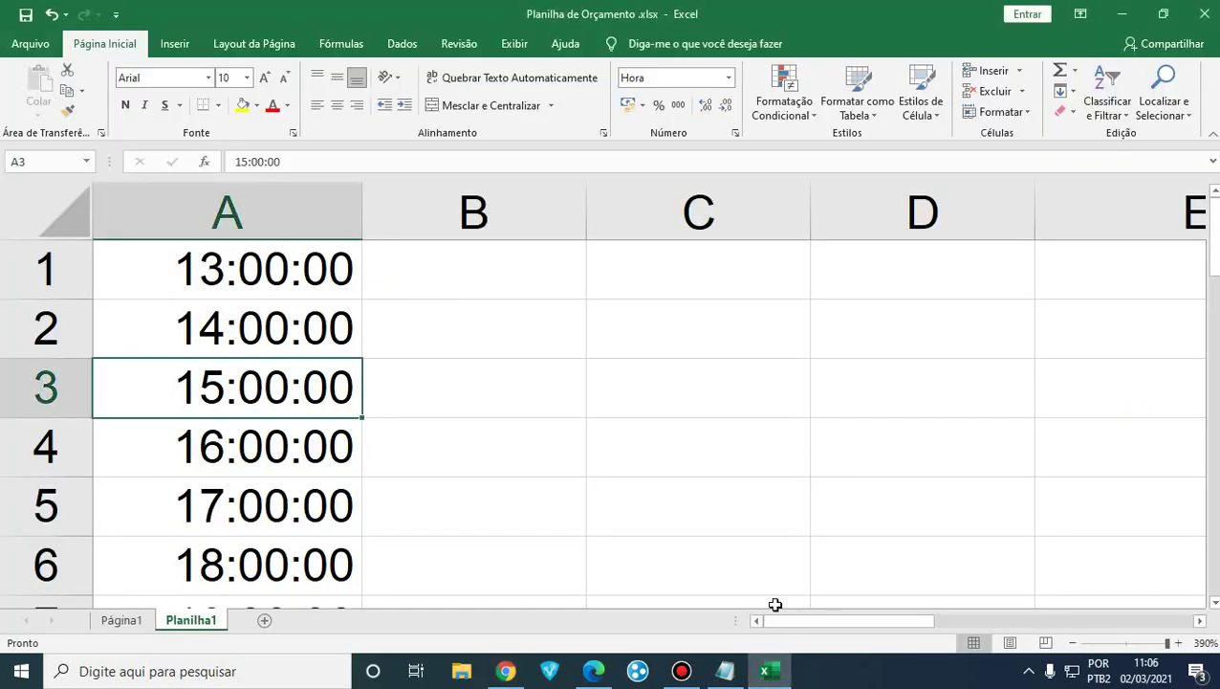
pyautogui.click(1121, 13)
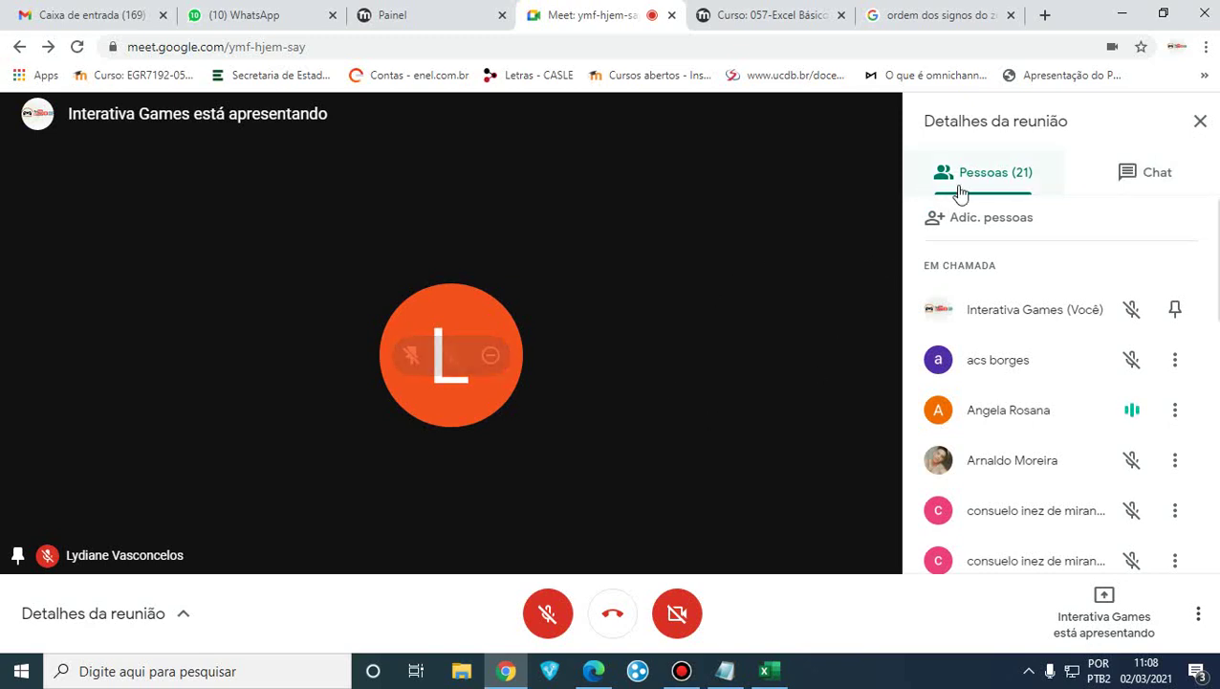
pyautogui.click(1008, 181)
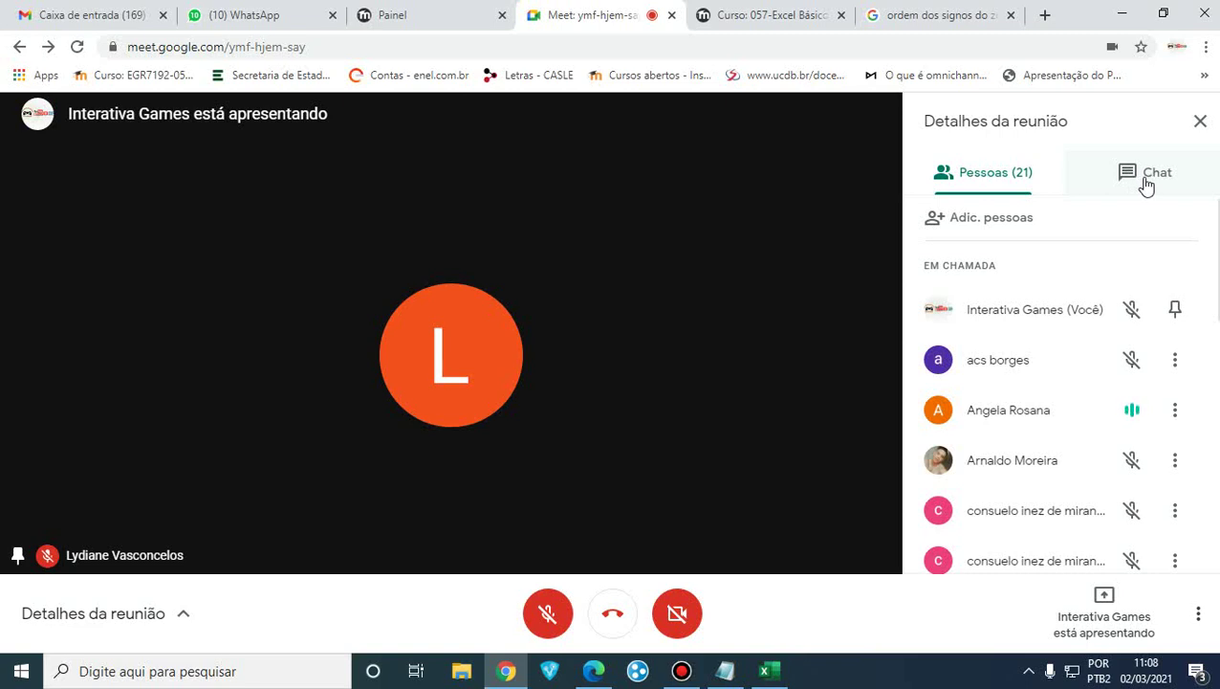
pyautogui.click(982, 181)
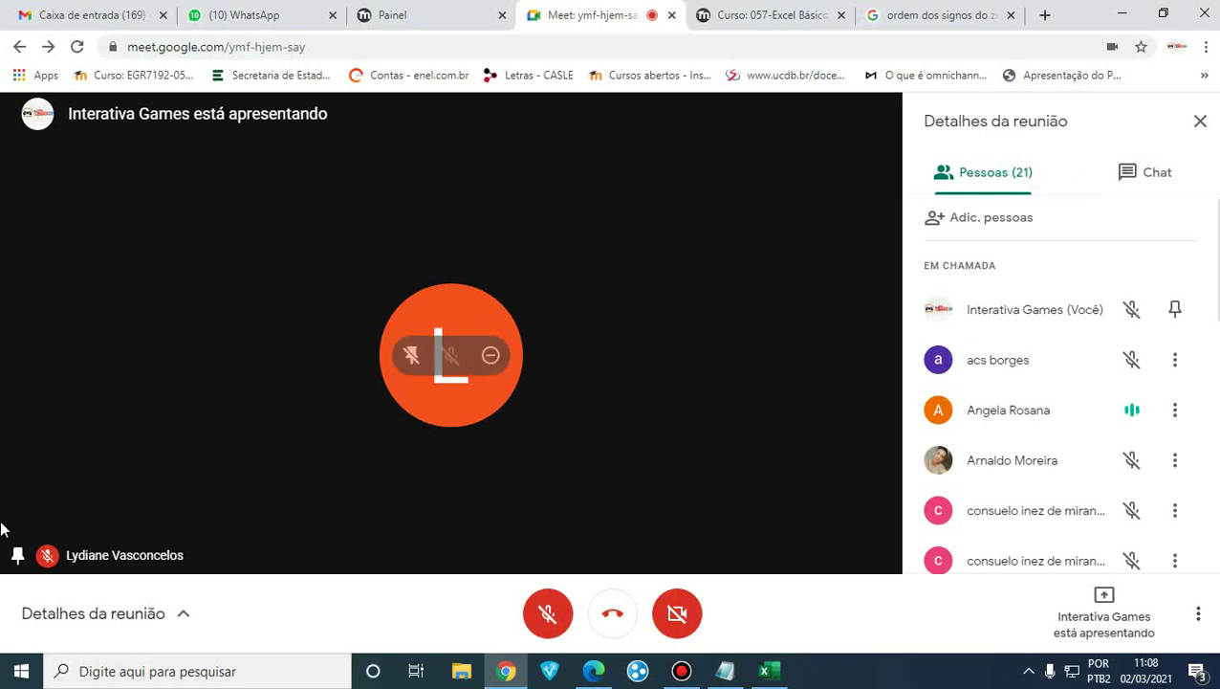
# Switch the meeting to full screen and check the available presentation options without starting one.
pyautogui.doubleClick(18, 561)
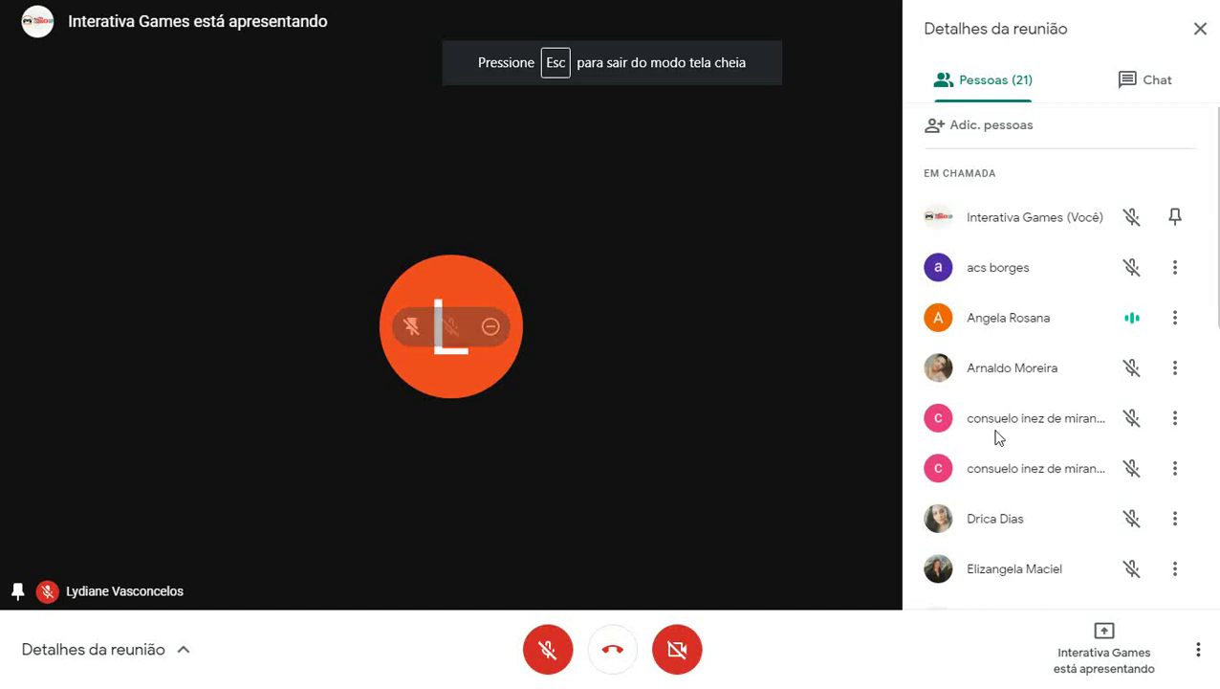
pyautogui.click(1114, 649)
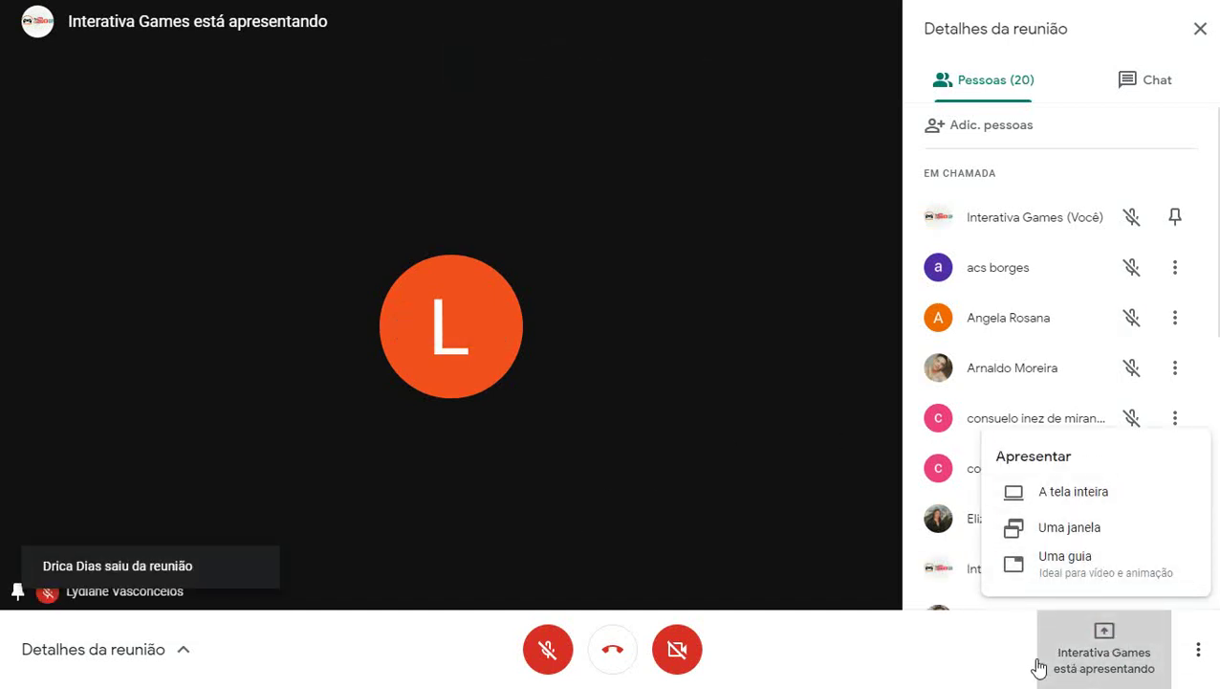
pyautogui.click(984, 664)
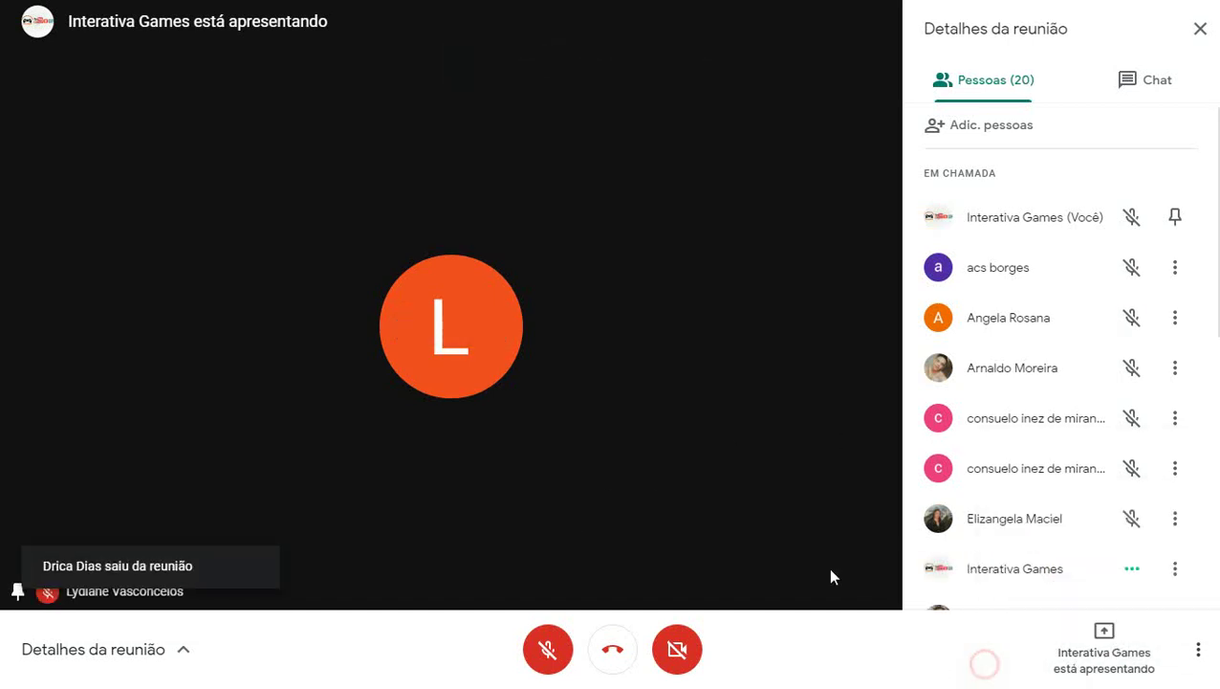
# Close and reopen the meeting's participant list, checking the chat messages before returning to the list.
pyautogui.click(1200, 28)
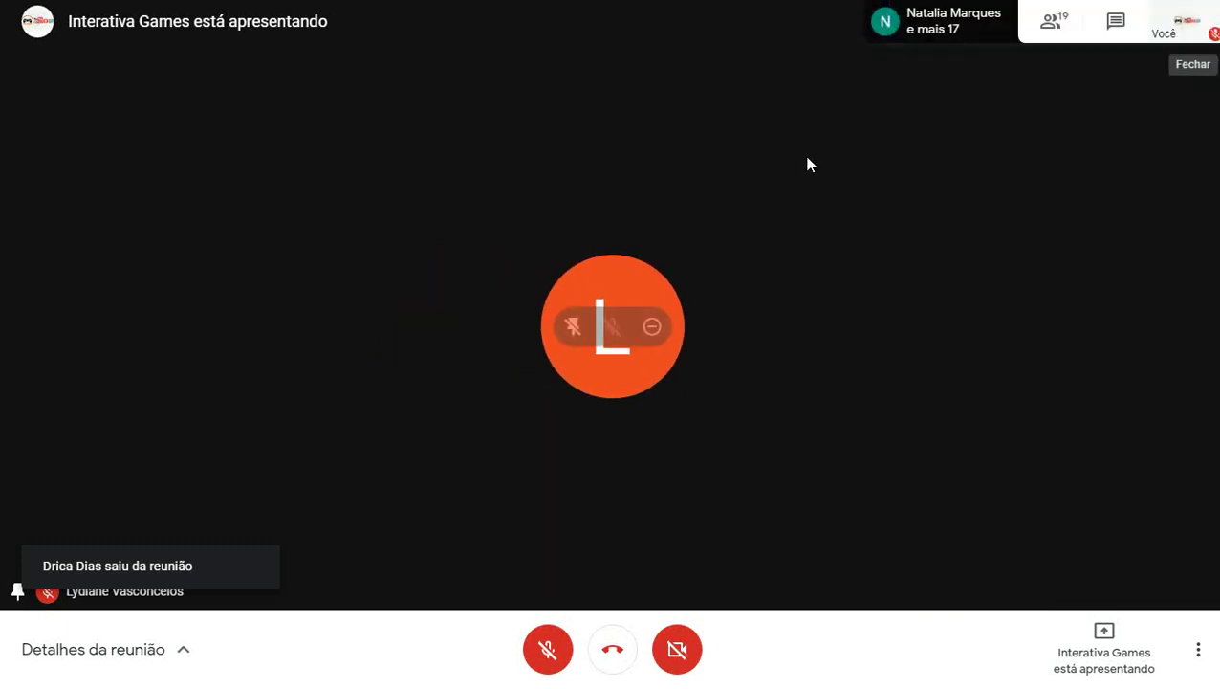
pyautogui.click(1060, 33)
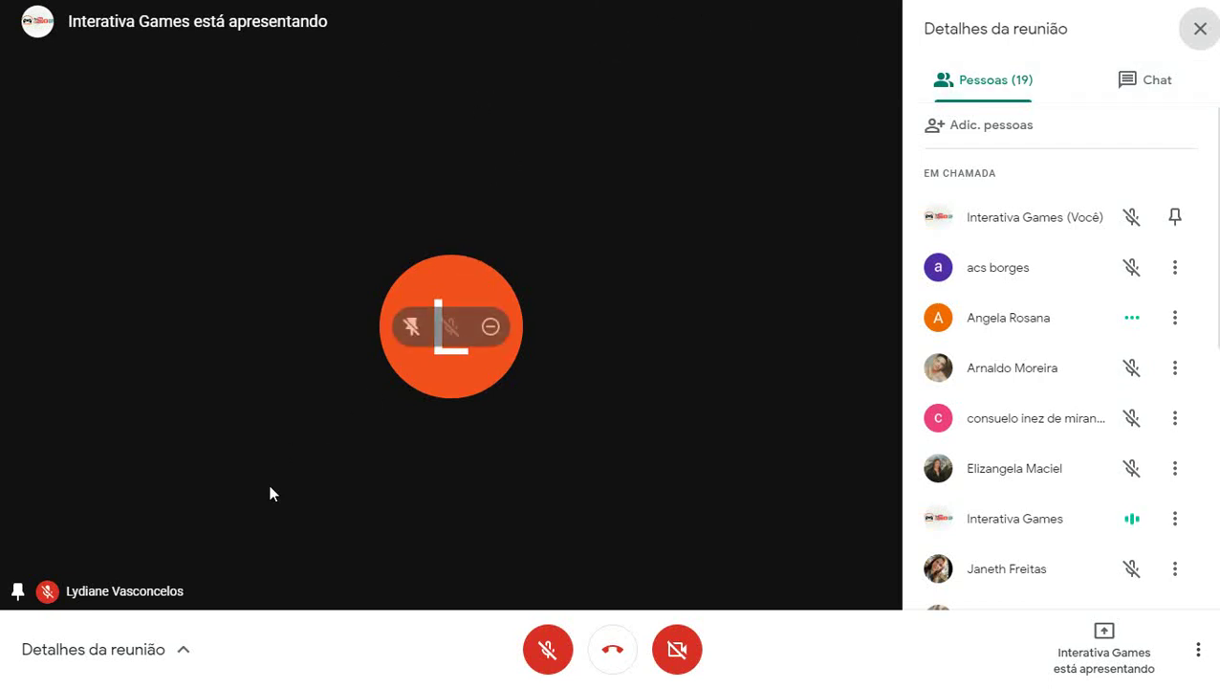
pyautogui.click(1147, 82)
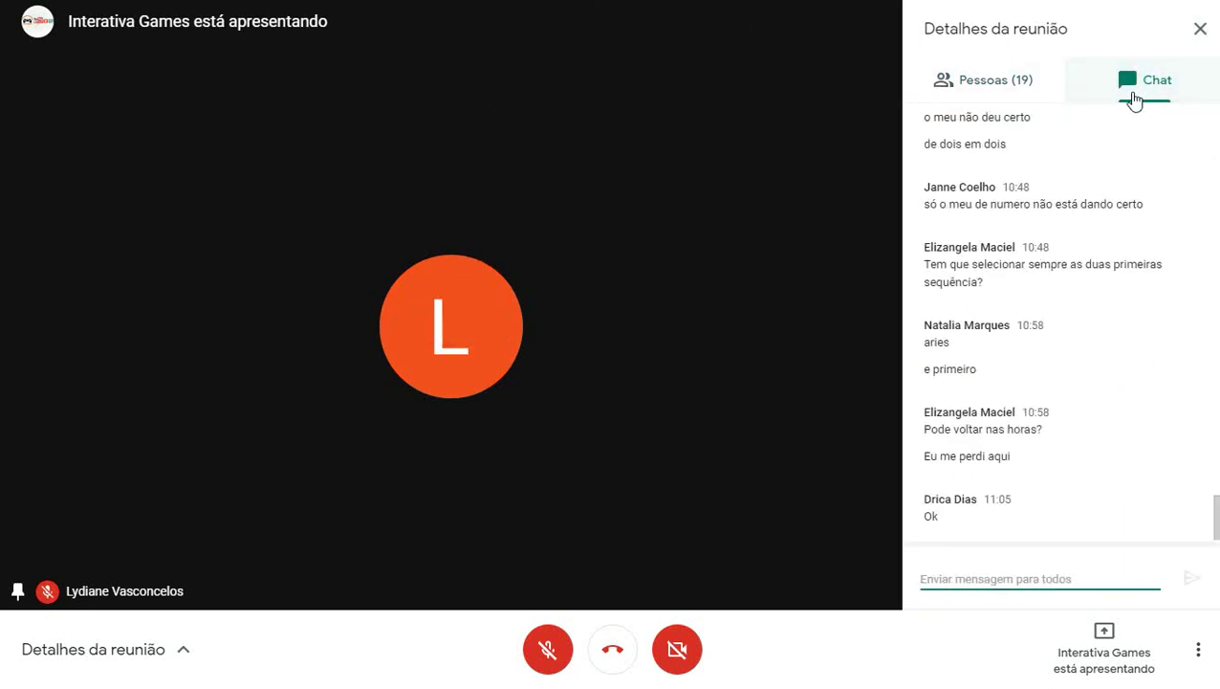
pyautogui.click(1012, 90)
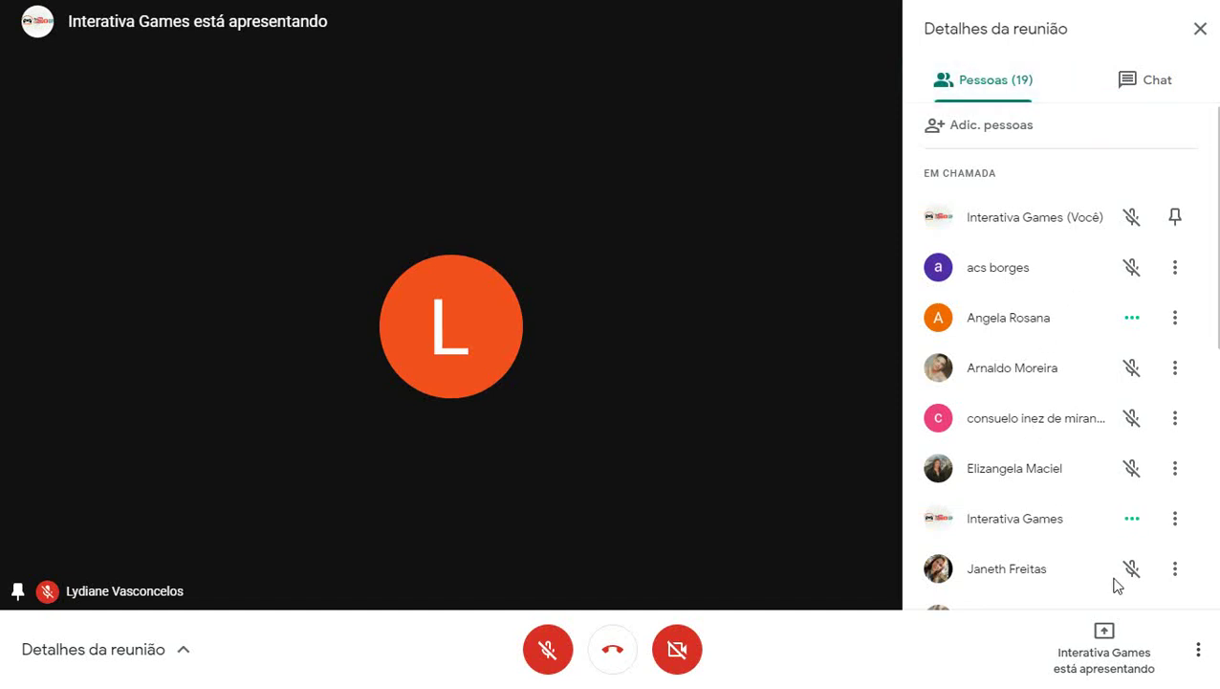
# Pin your own Interativa Games tile in the main view and look through the entire participant list.
pyautogui.click(1177, 222)
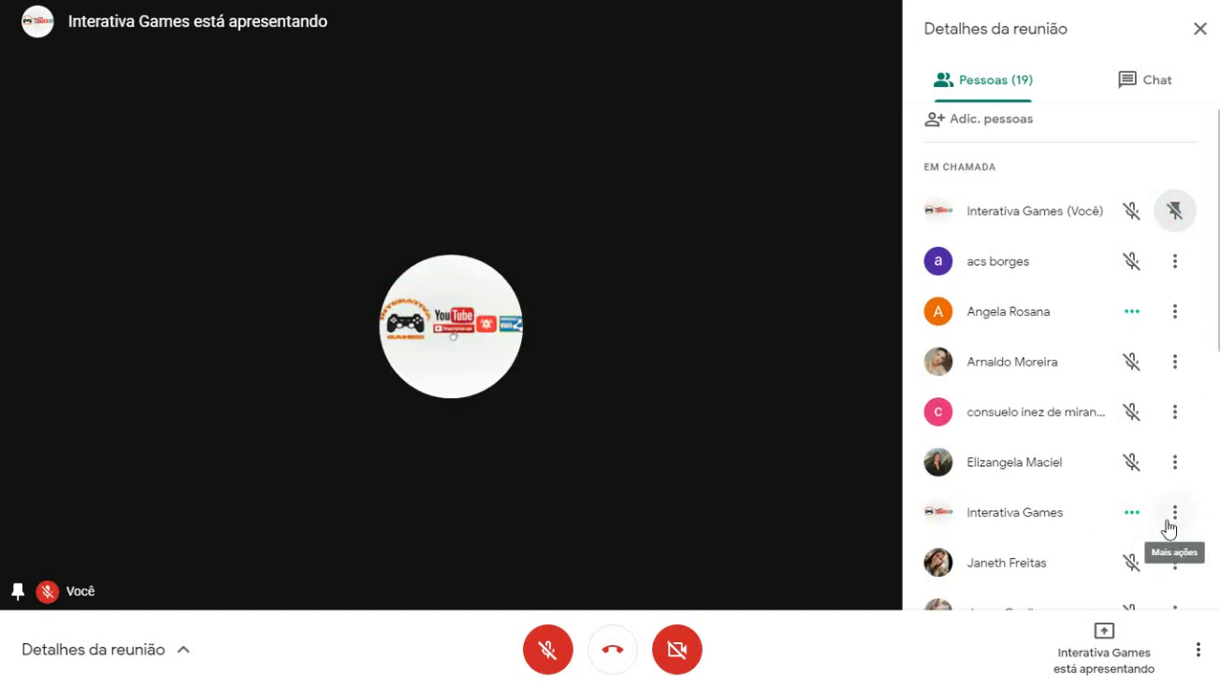
pyautogui.scroll(-5, 1169, 526)
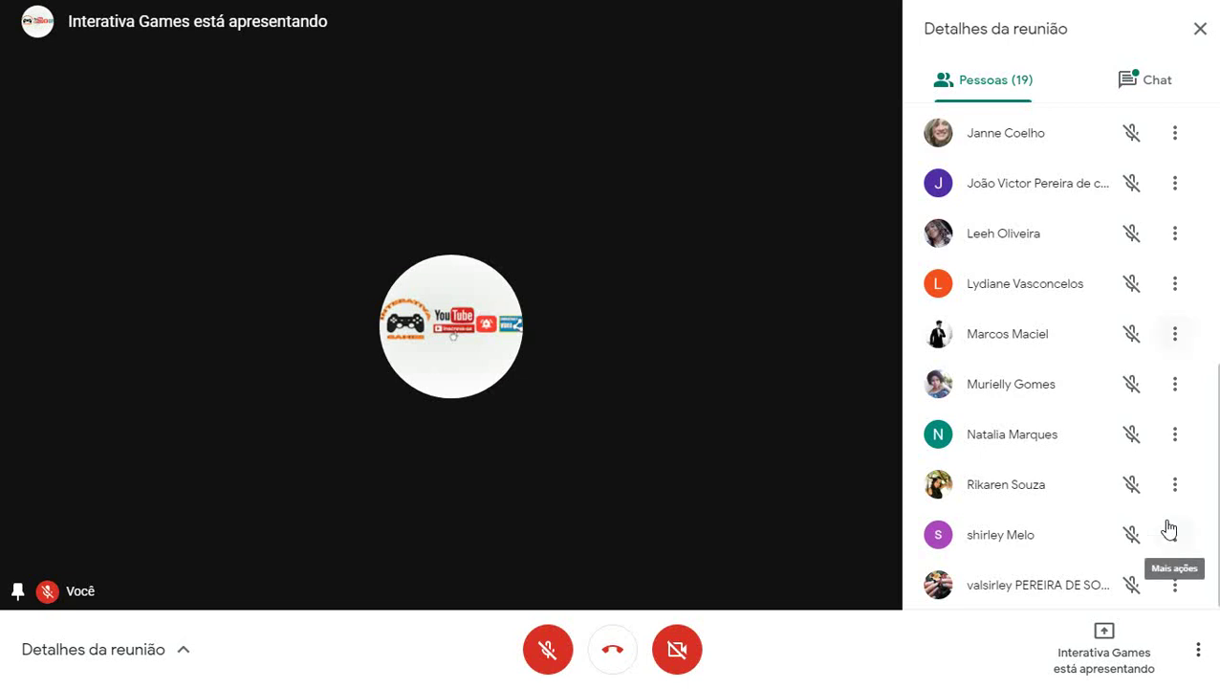
pyautogui.scroll(5, 1168, 526)
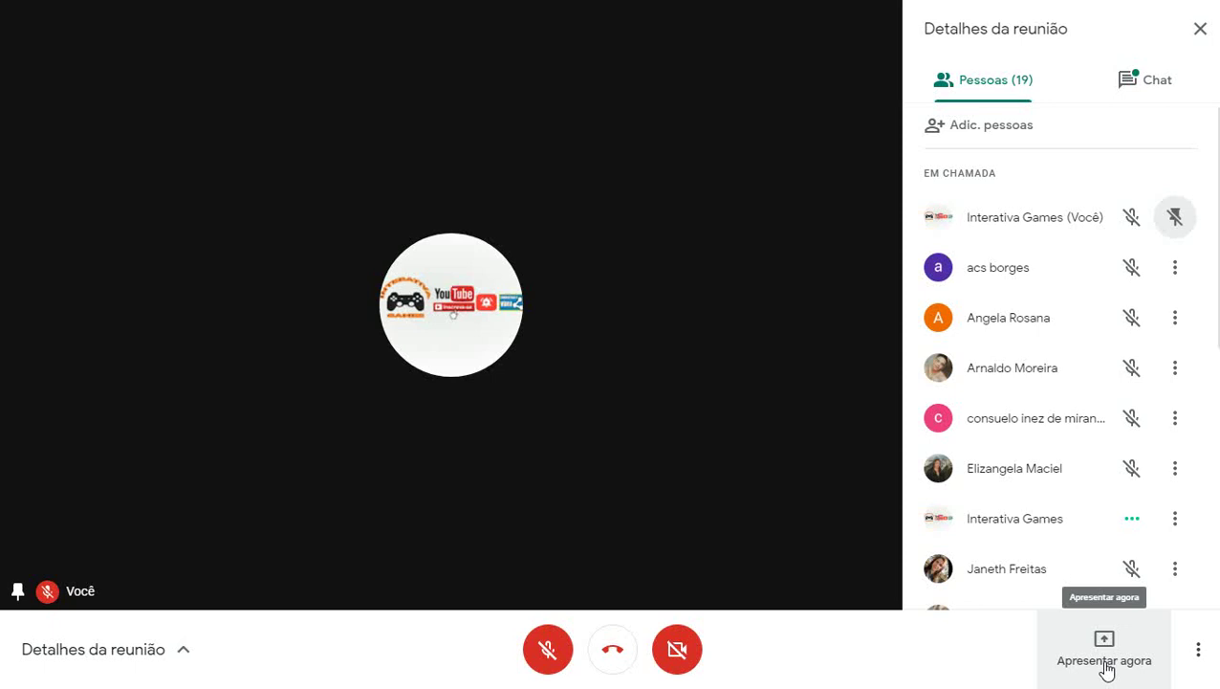
# Check the presentation options without starting one and unpin your own tile from the main view.
pyautogui.click(1105, 660)
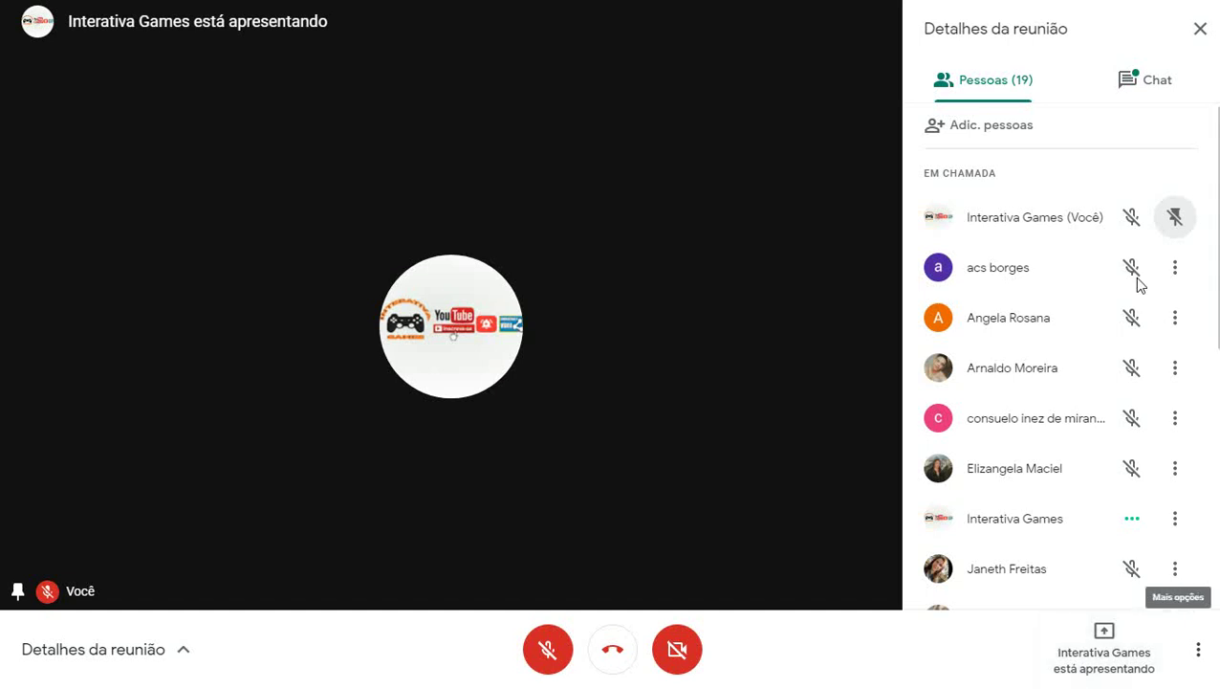
pyautogui.click(1178, 220)
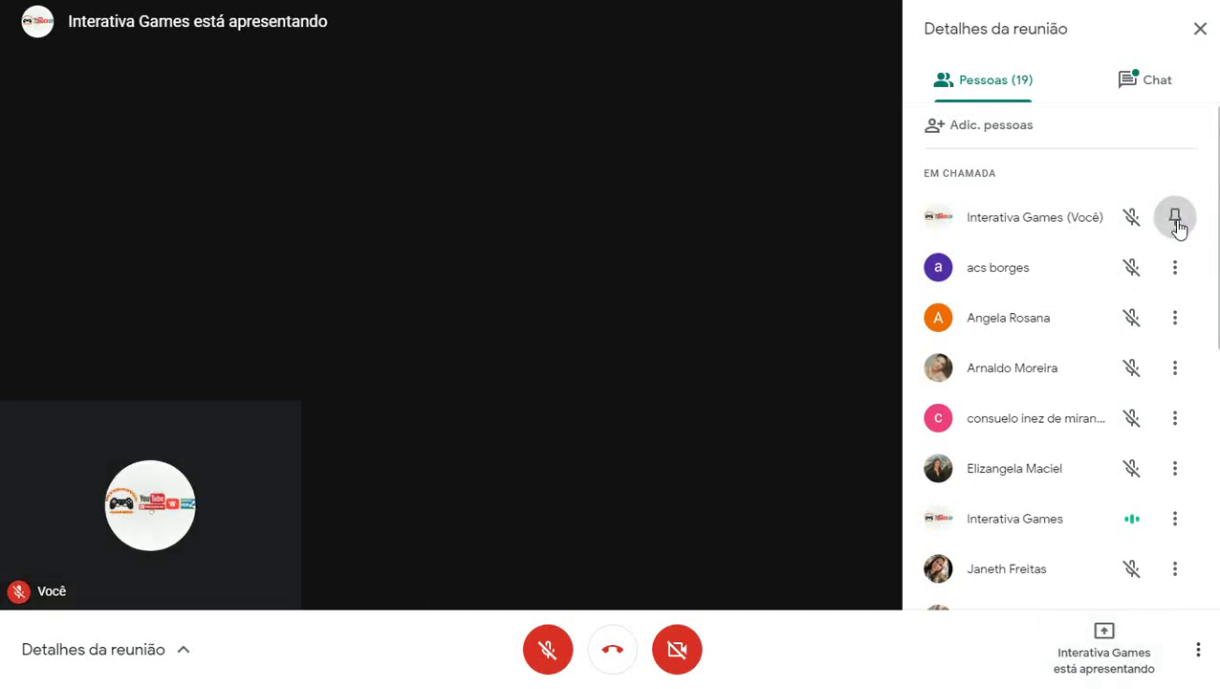
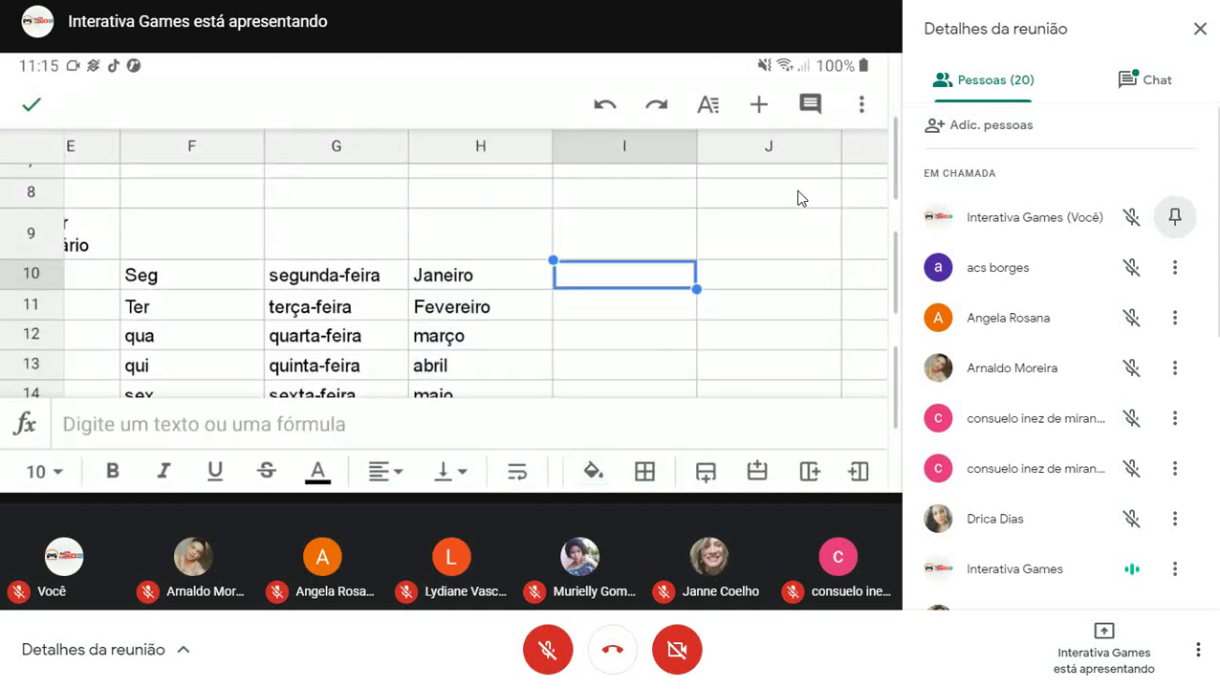
pyautogui.press('Down')
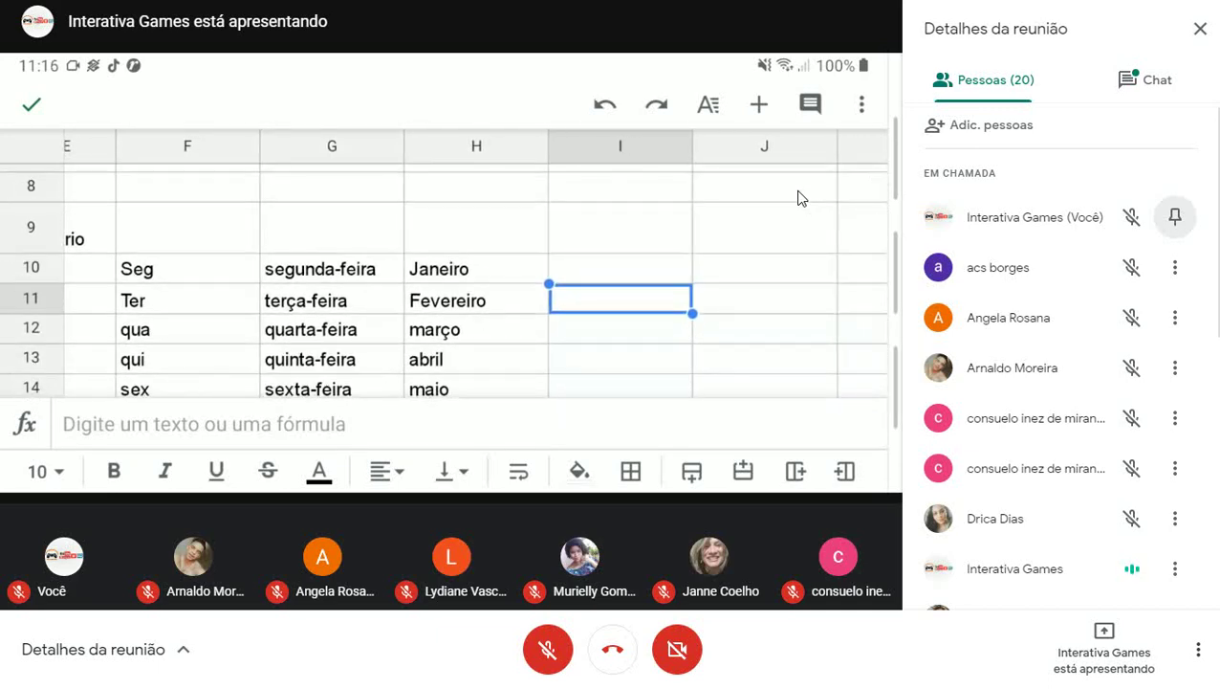
pyautogui.click(191, 424)
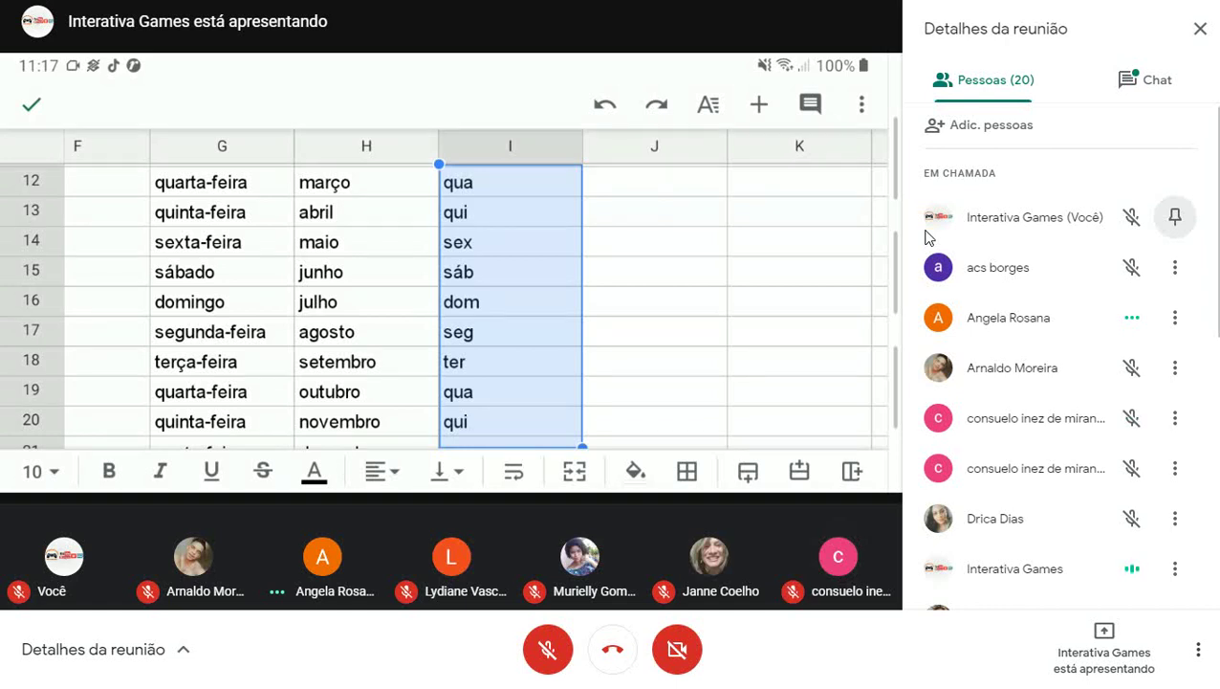
pyautogui.moveTo(793, 218)
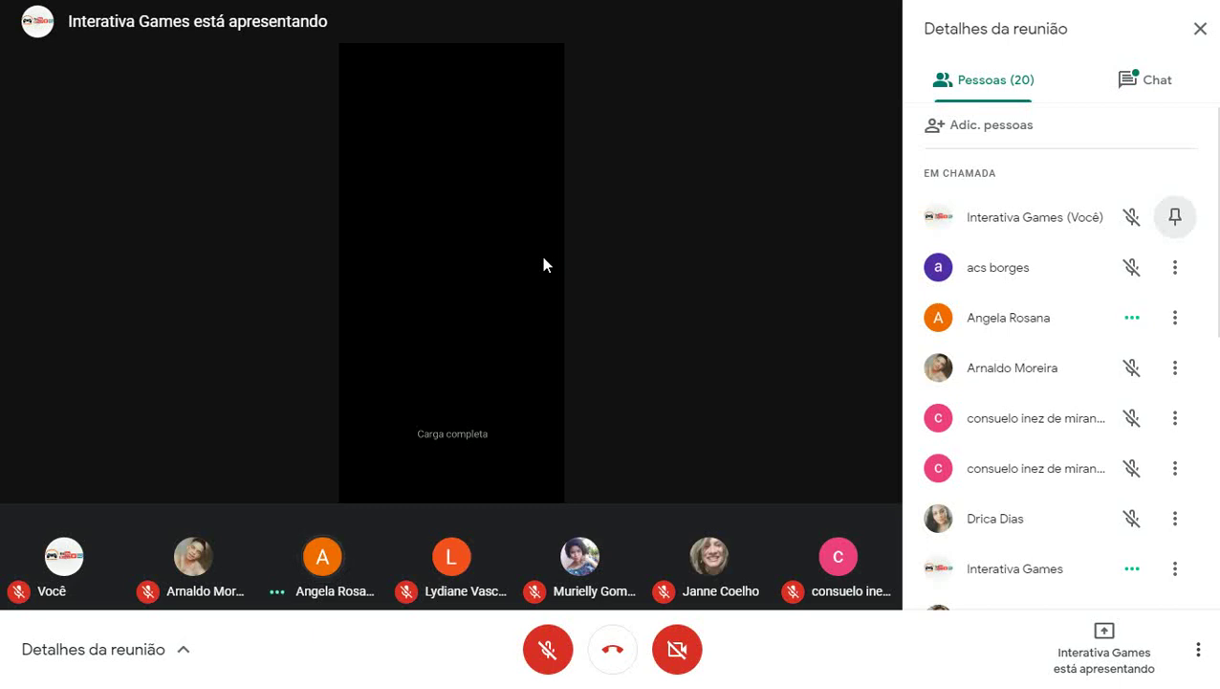
# Exit the meeting's full-screen view and show the meeting chat.
pyautogui.press('Escape')
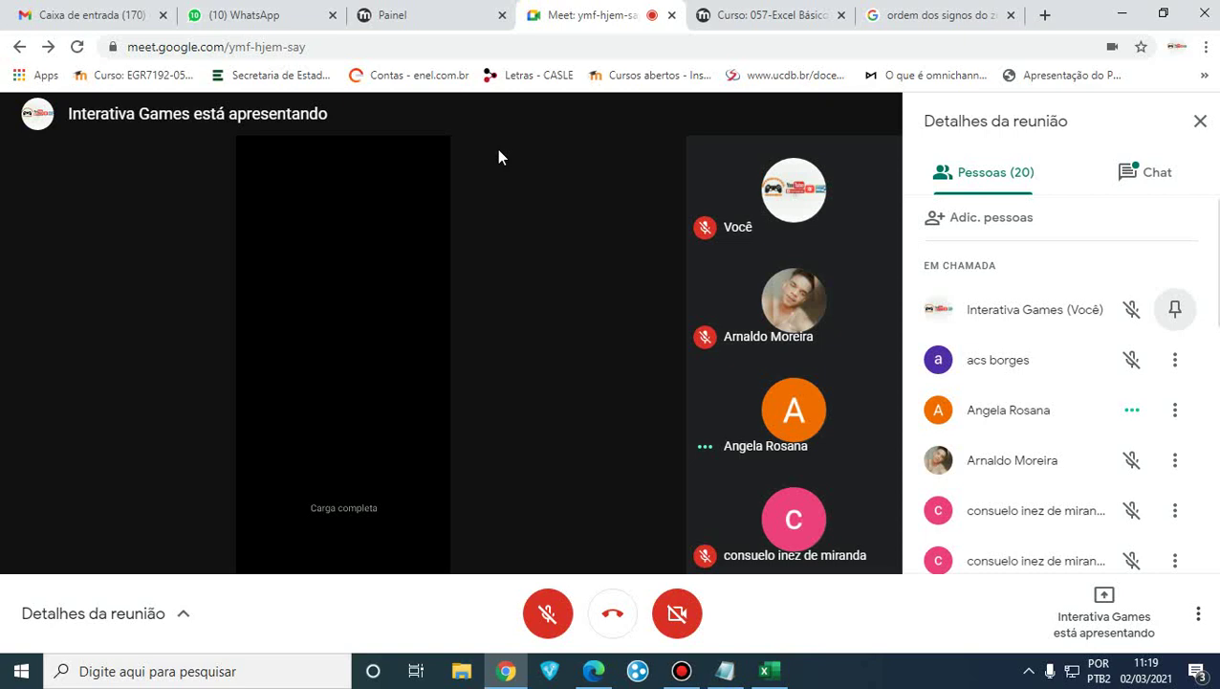
pyautogui.click(1155, 171)
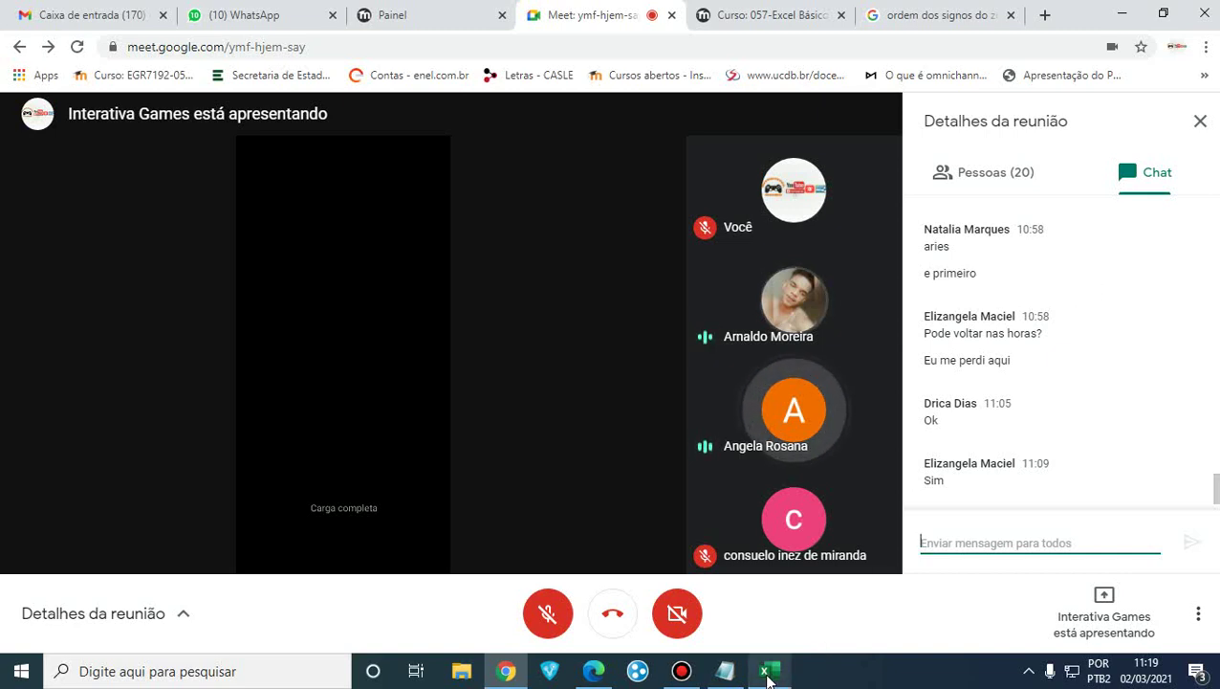
# Switch to Apostila-de-Excel-Avançado.pdf in Edge and go from page 20 to the exercises around page 91.
pyautogui.moveTo(592, 679)
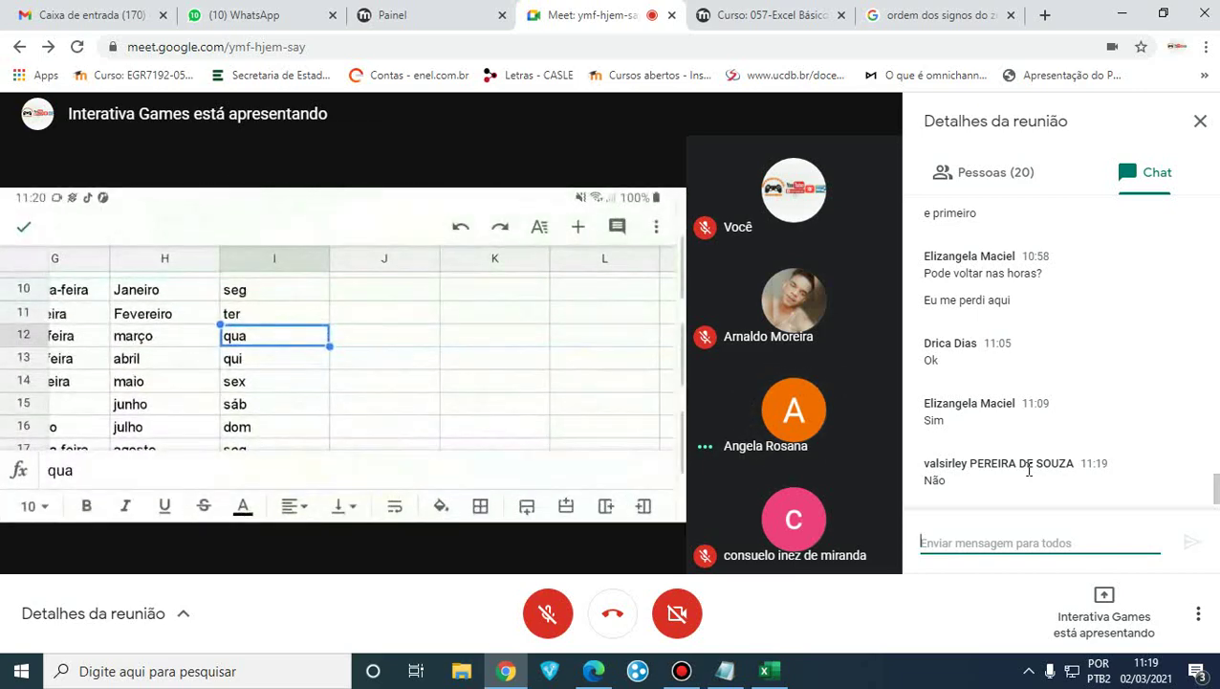
pyautogui.click(597, 672)
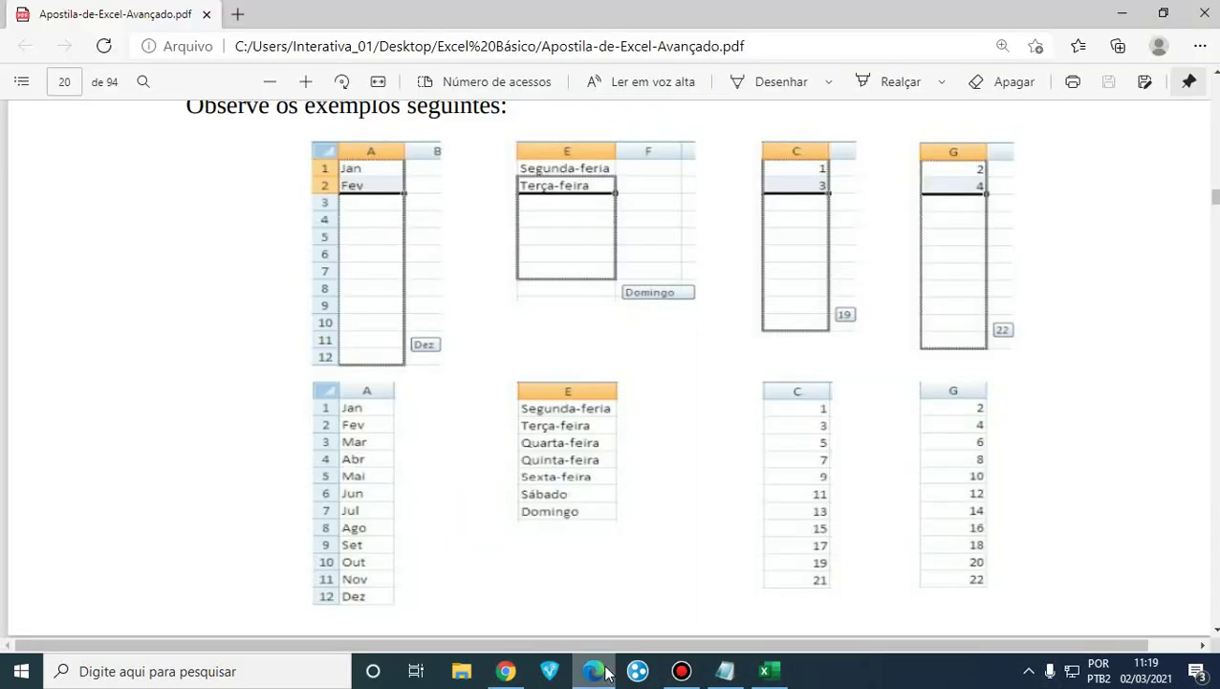
pyautogui.scroll(-2, 749, 479)
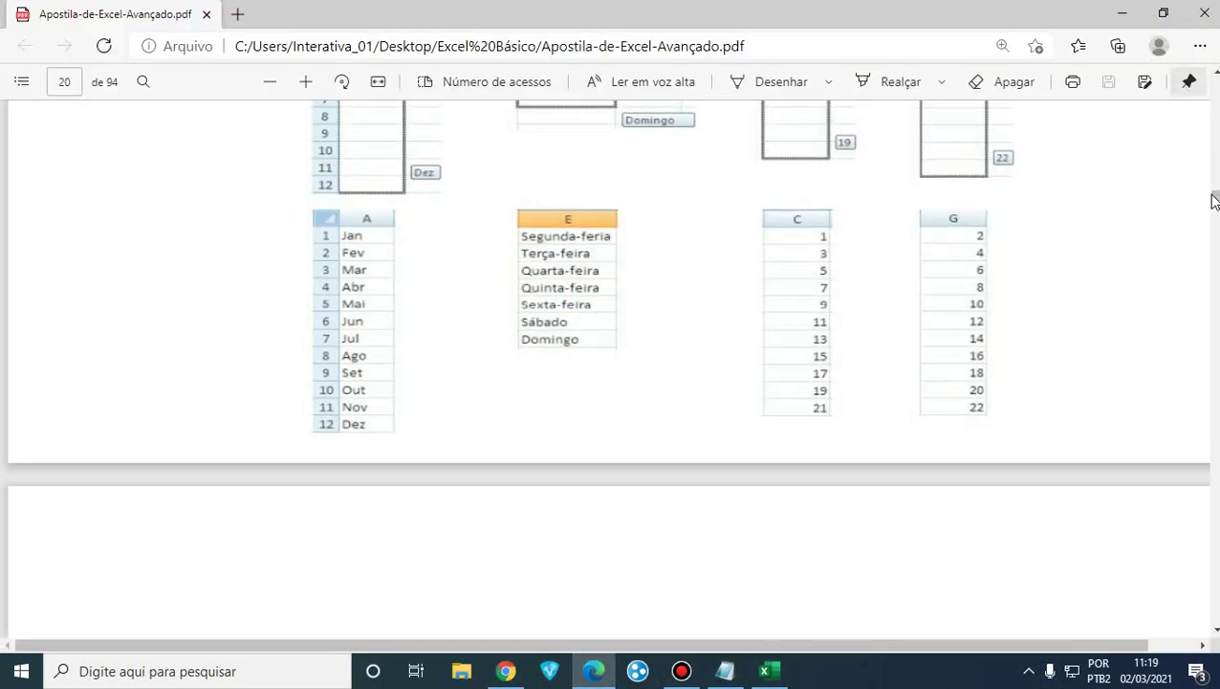
pyautogui.moveTo(1213, 196); pyautogui.dragTo(1215, 595)
pyautogui.scroll(3, 486, 343)
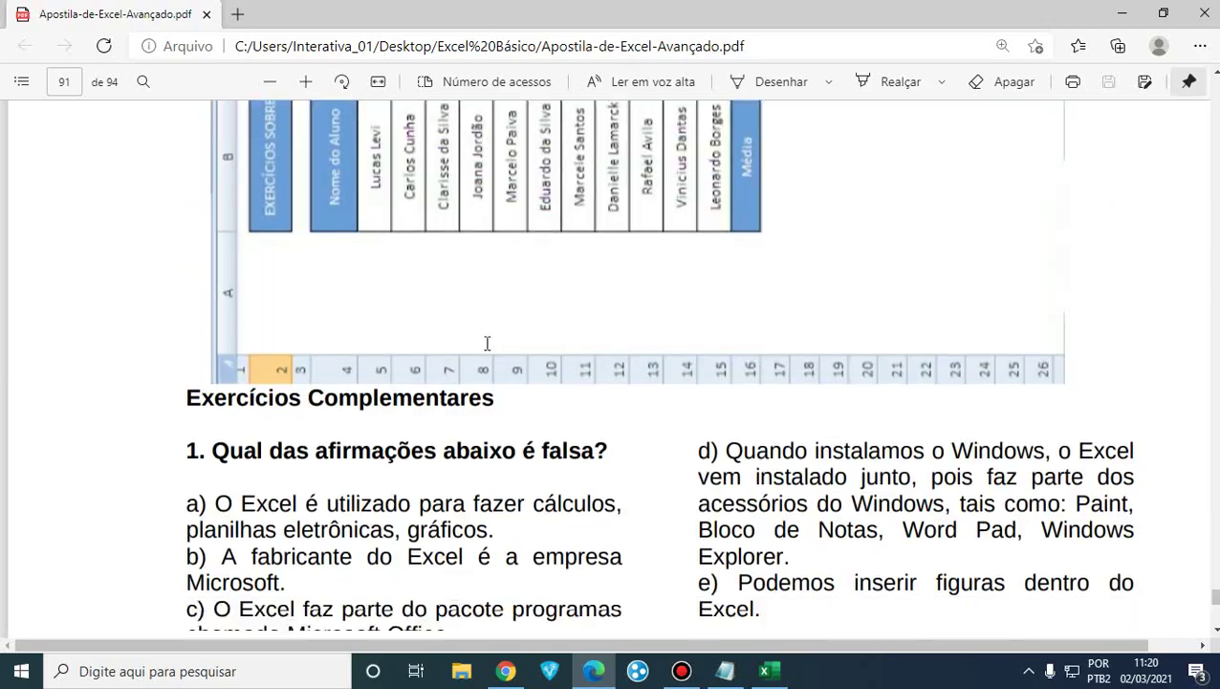
# Look back through the handout's practice exercises, from the complementary exercises on page 91 to the supermarket price comparison on page 84.
pyautogui.scroll(10, 487, 343)
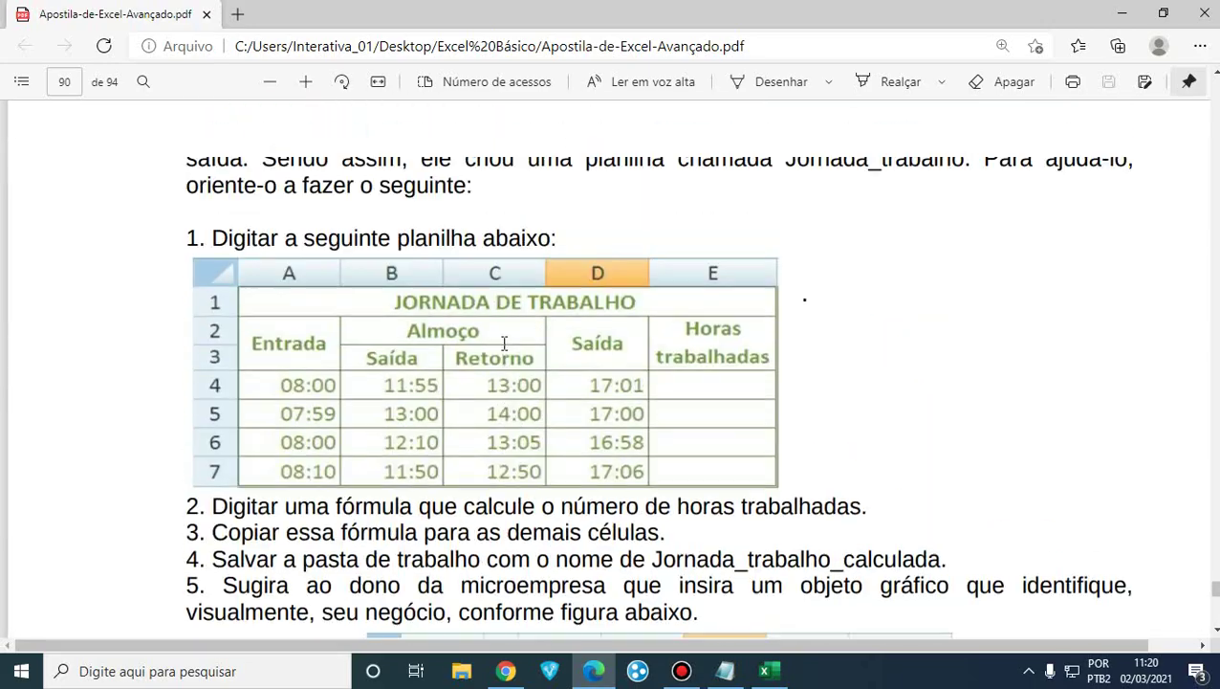
pyautogui.scroll(12, 504, 342)
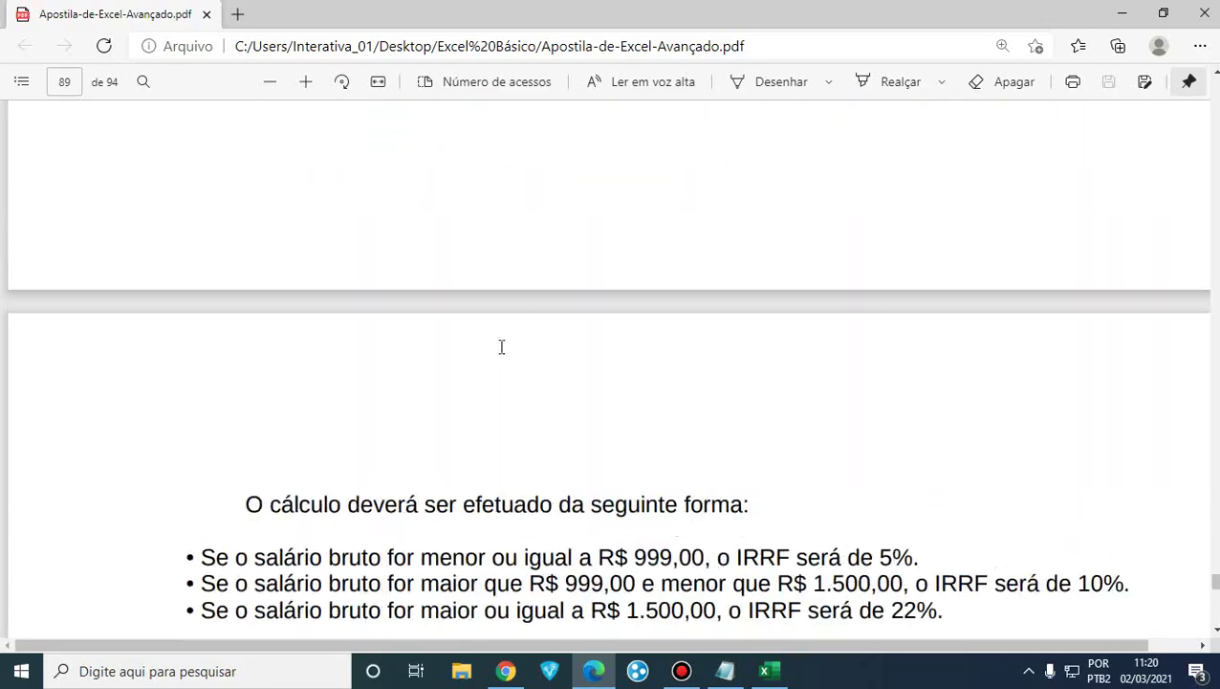
pyautogui.scroll(15, 502, 347)
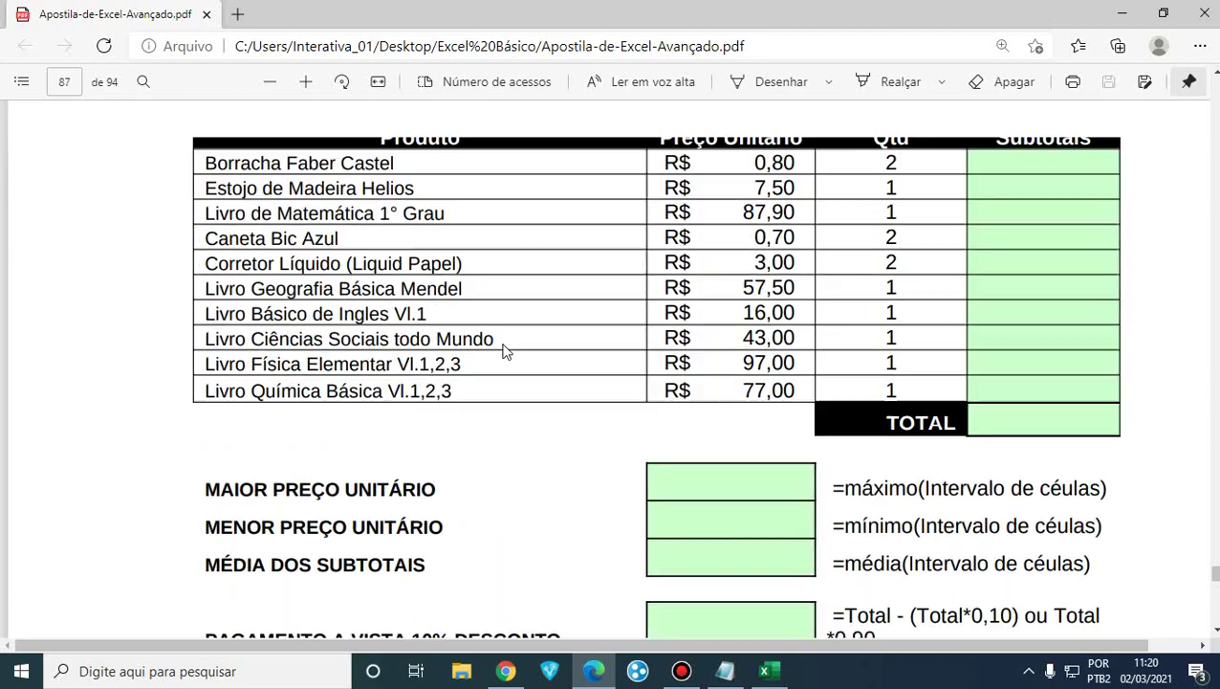
pyautogui.scroll(12, 504, 350)
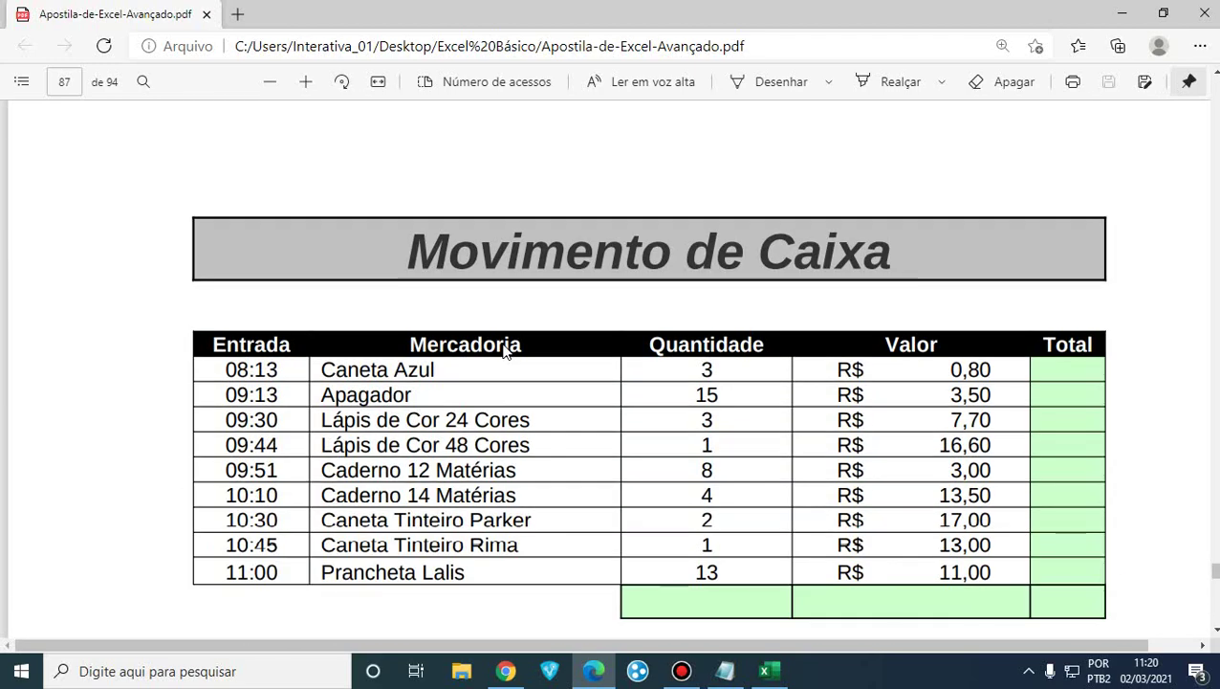
pyautogui.scroll(10, 504, 350)
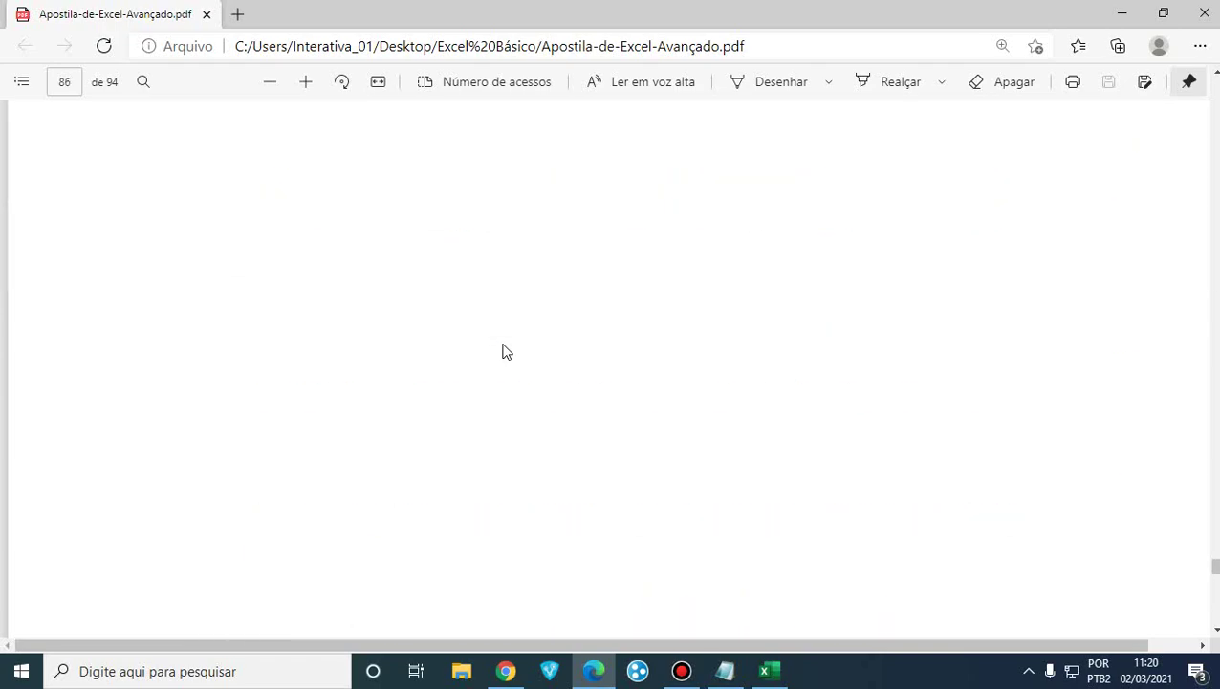
pyautogui.scroll(12, 506, 352)
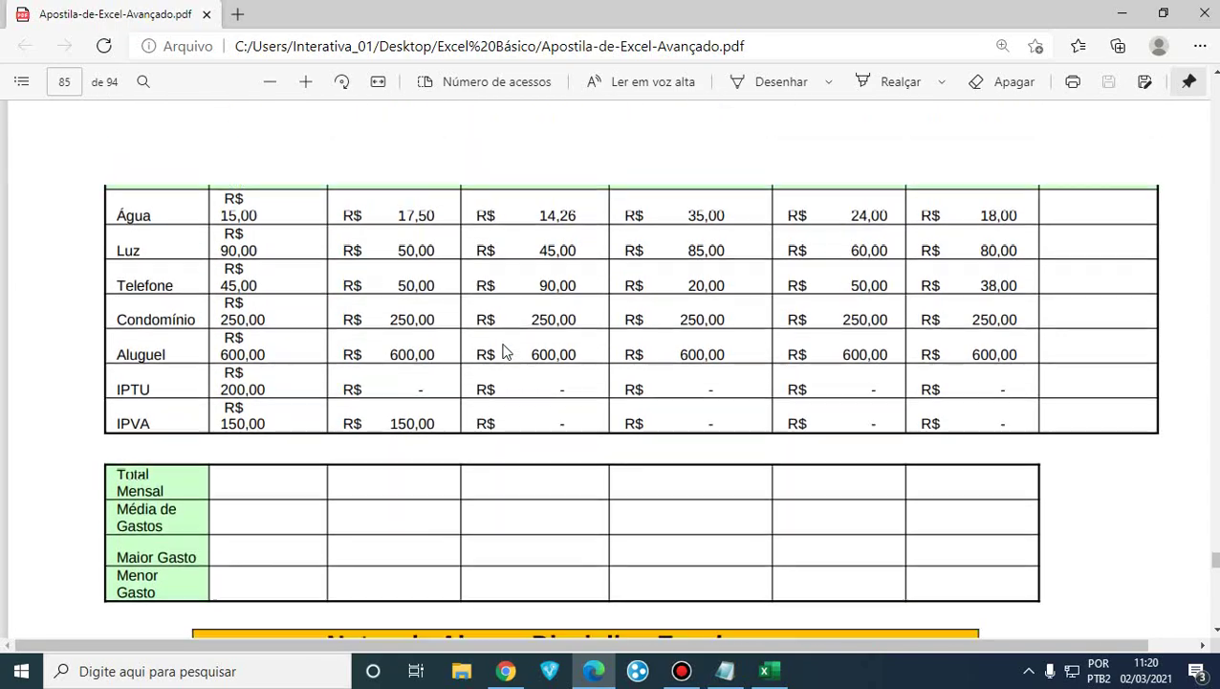
pyautogui.scroll(3, 506, 352)
pyautogui.scroll(-3, 505, 352)
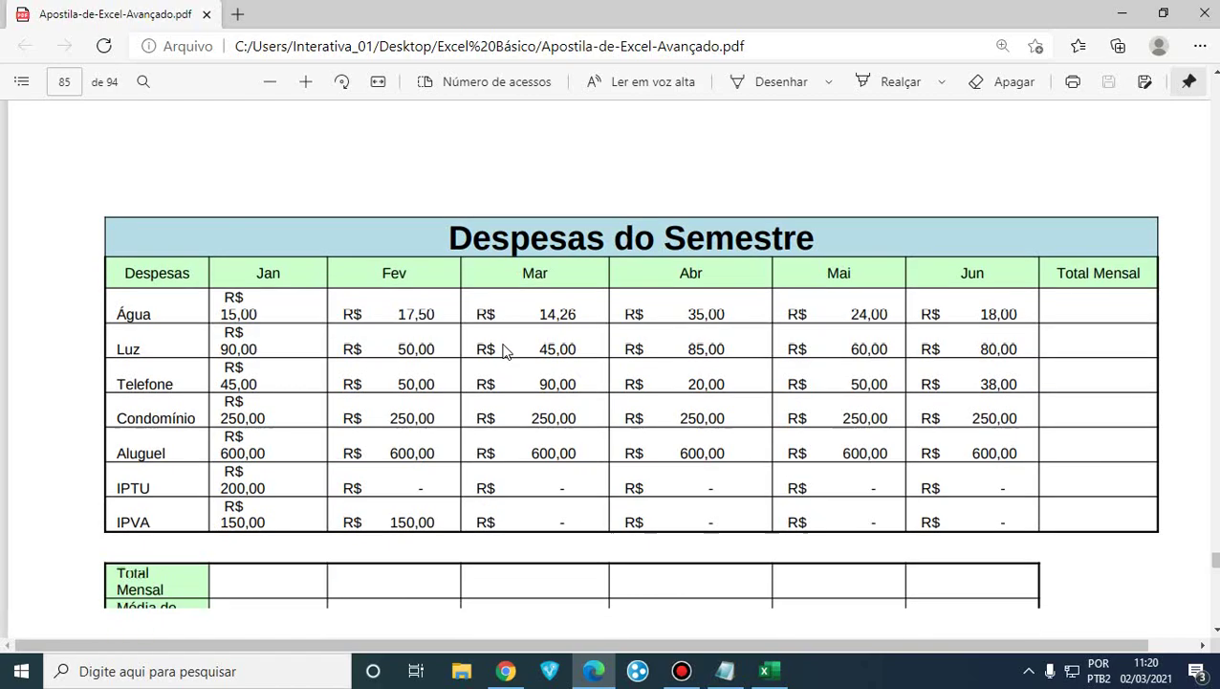
pyautogui.scroll(8, 506, 352)
pyautogui.scroll(8, 506, 352)
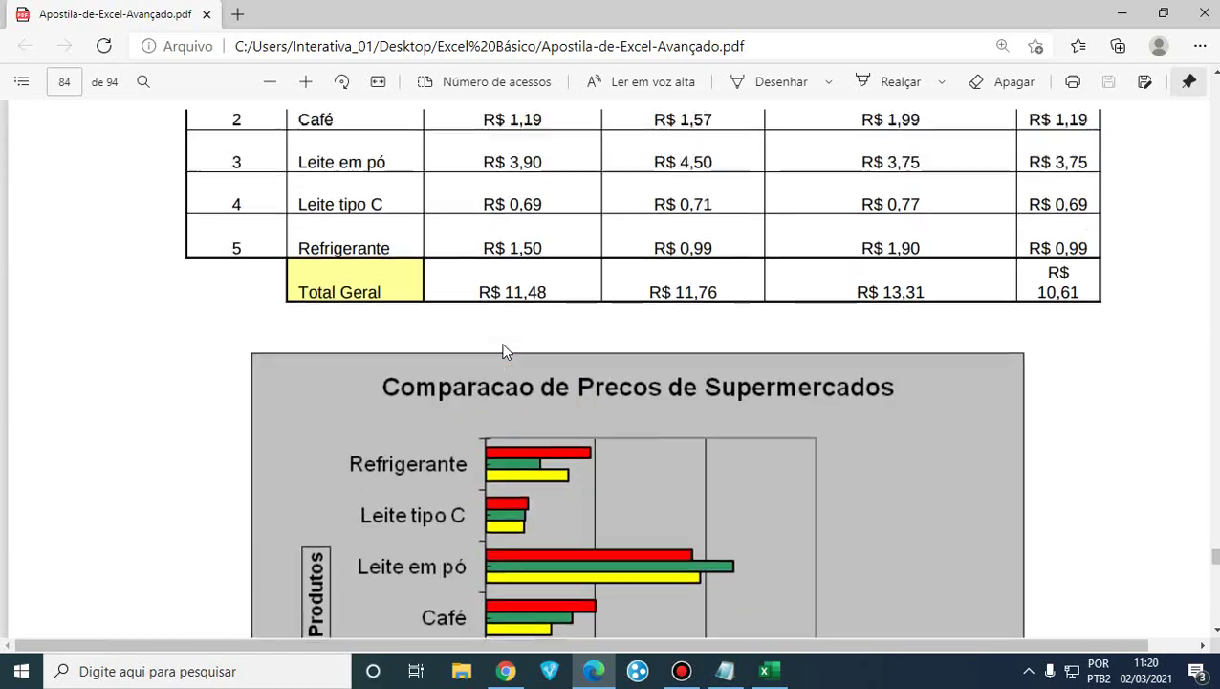
pyautogui.scroll(-2, 505, 352)
pyautogui.scroll(8, 506, 352)
# Return to the Movimento de Caixa exercise on page 87 and examine its table and calculation instructions.
pyautogui.scroll(-10, 506, 352)
pyautogui.scroll(-20, 506, 352)
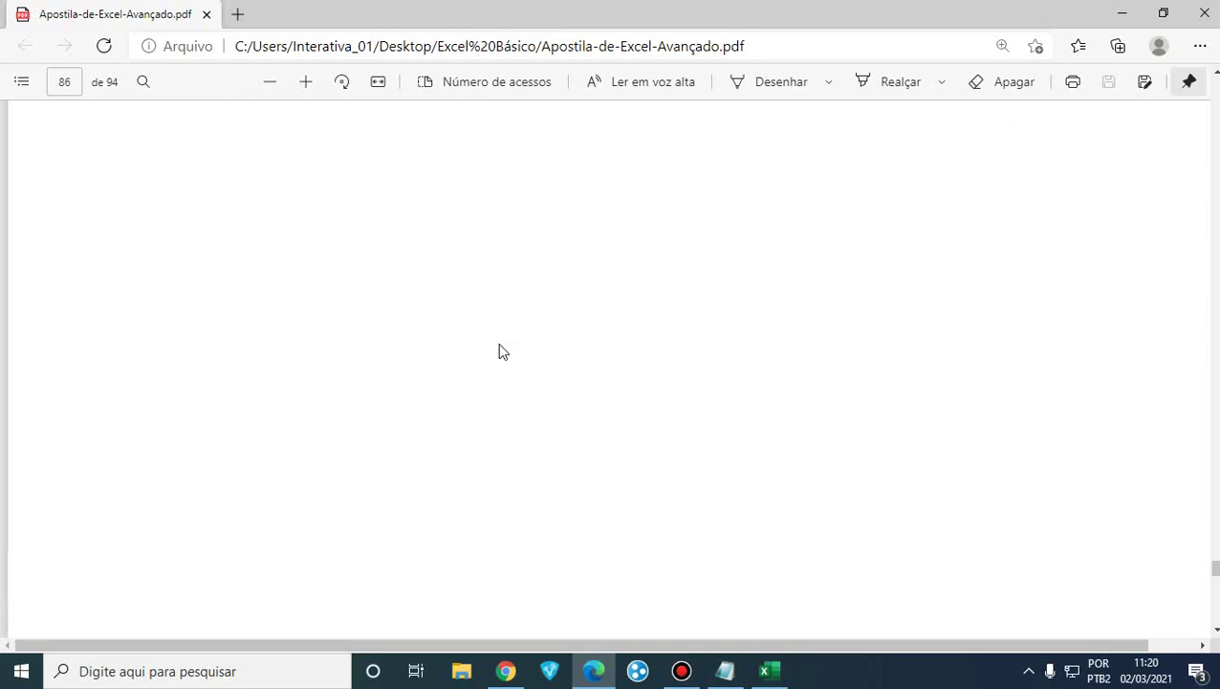
pyautogui.scroll(-12, 498, 346)
pyautogui.scroll(2, 499, 348)
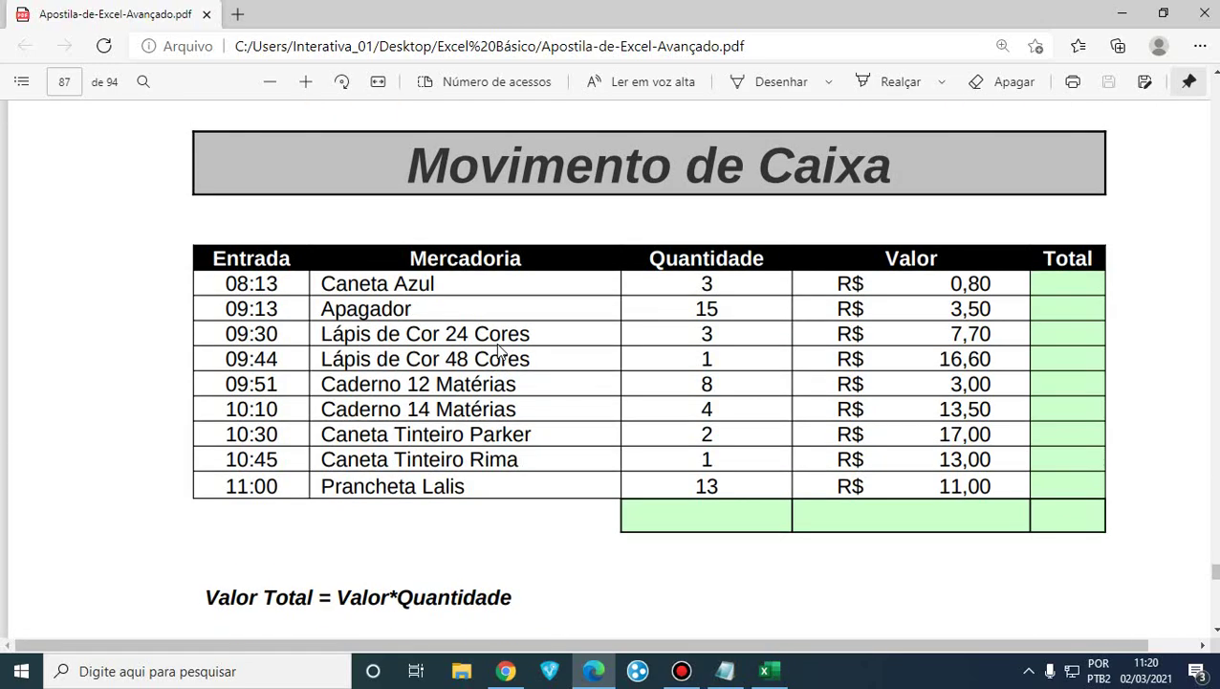
pyautogui.scroll(1, 499, 348)
pyautogui.scroll(-1, 498, 348)
pyautogui.scroll(-3, 293, 144)
pyautogui.scroll(3, 293, 145)
pyautogui.scroll(-3, 292, 144)
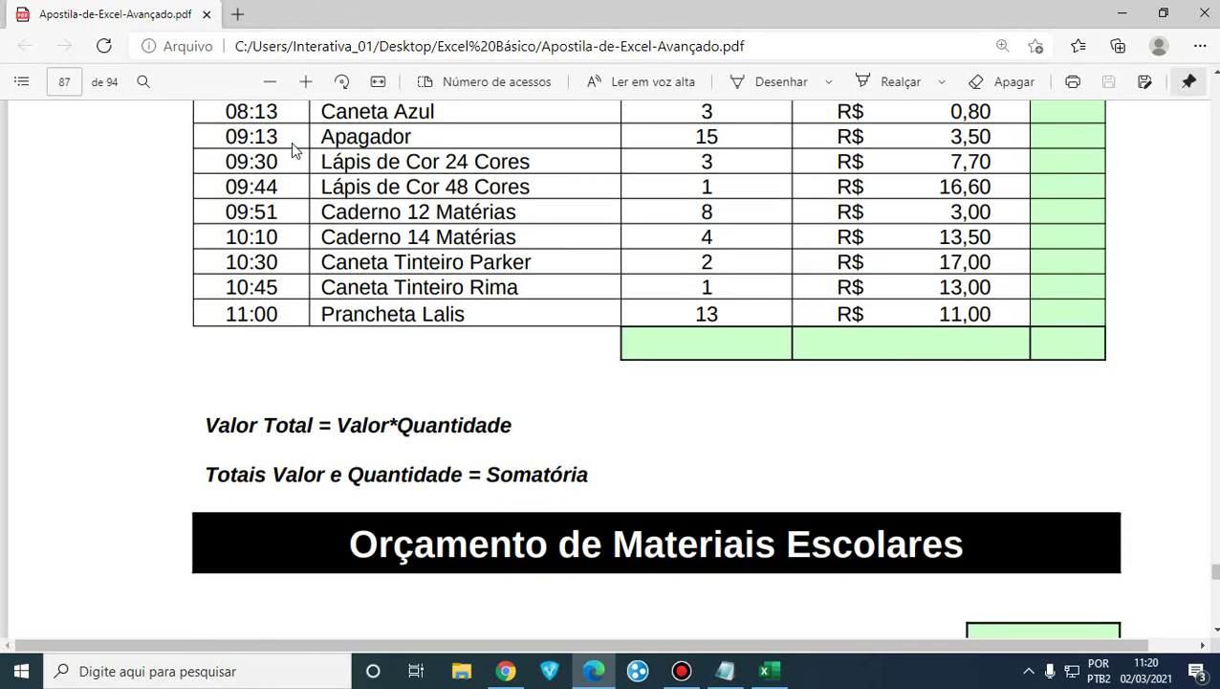
pyautogui.scroll(2, 287, 148)
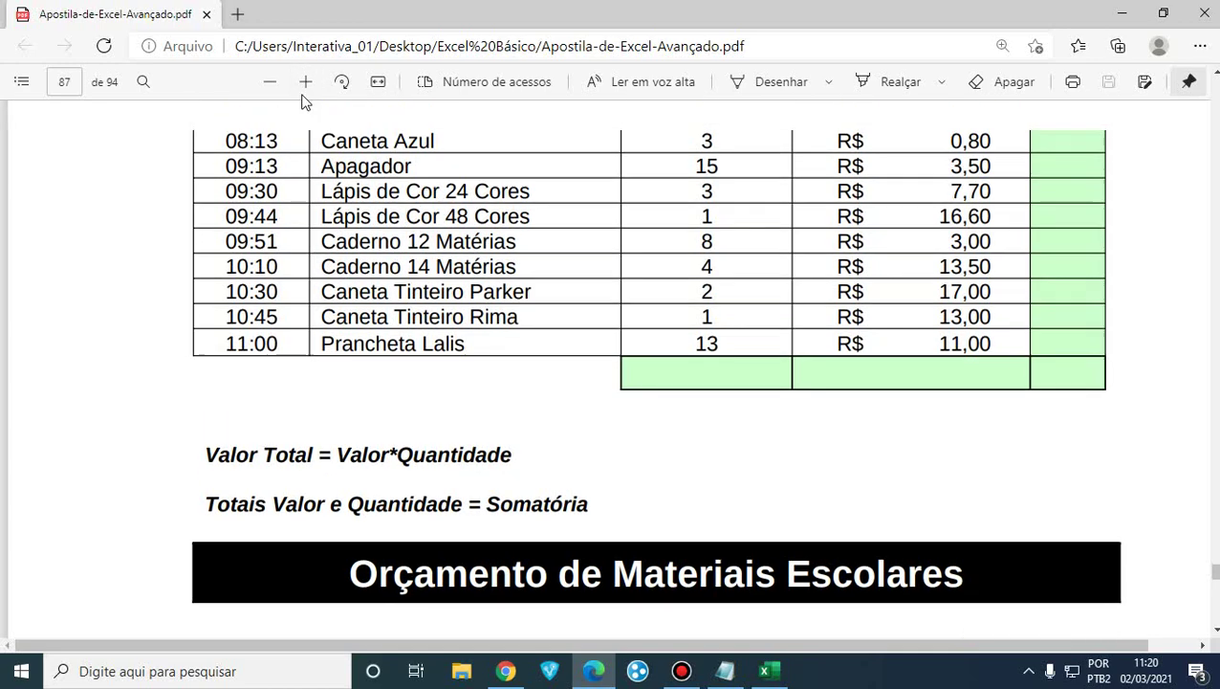
pyautogui.scroll(2, 280, 157)
pyautogui.scroll(-2, 280, 158)
pyautogui.scroll(2, 281, 157)
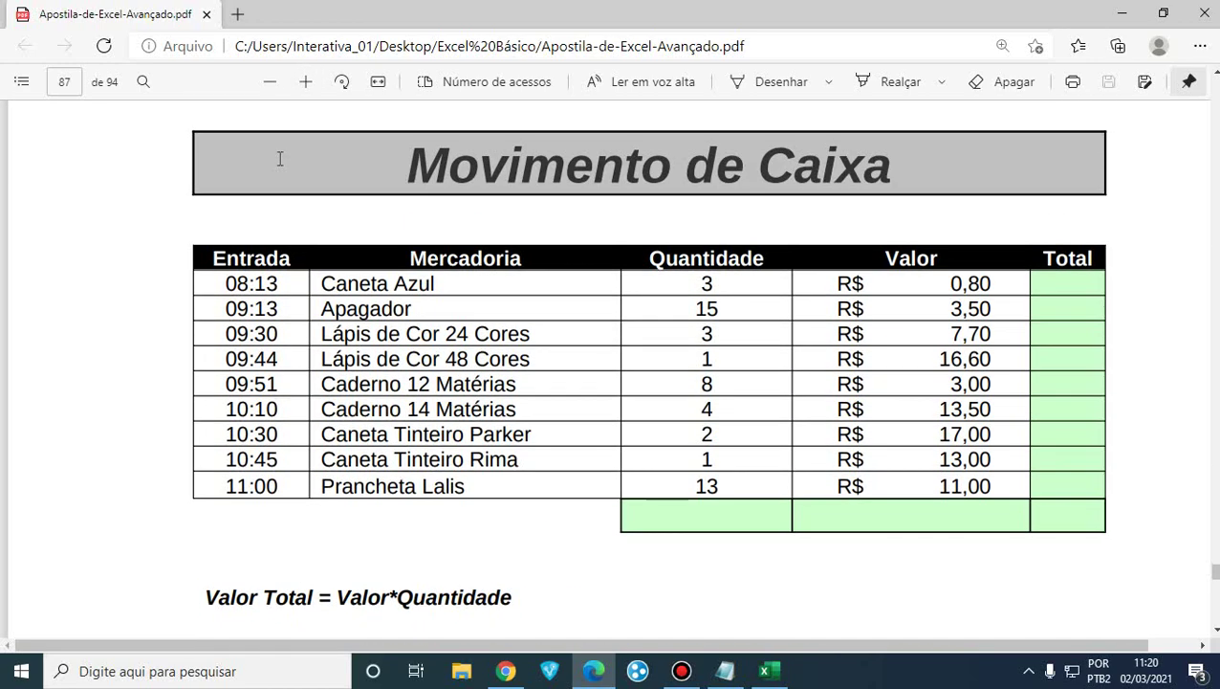
pyautogui.scroll(-2, 280, 158)
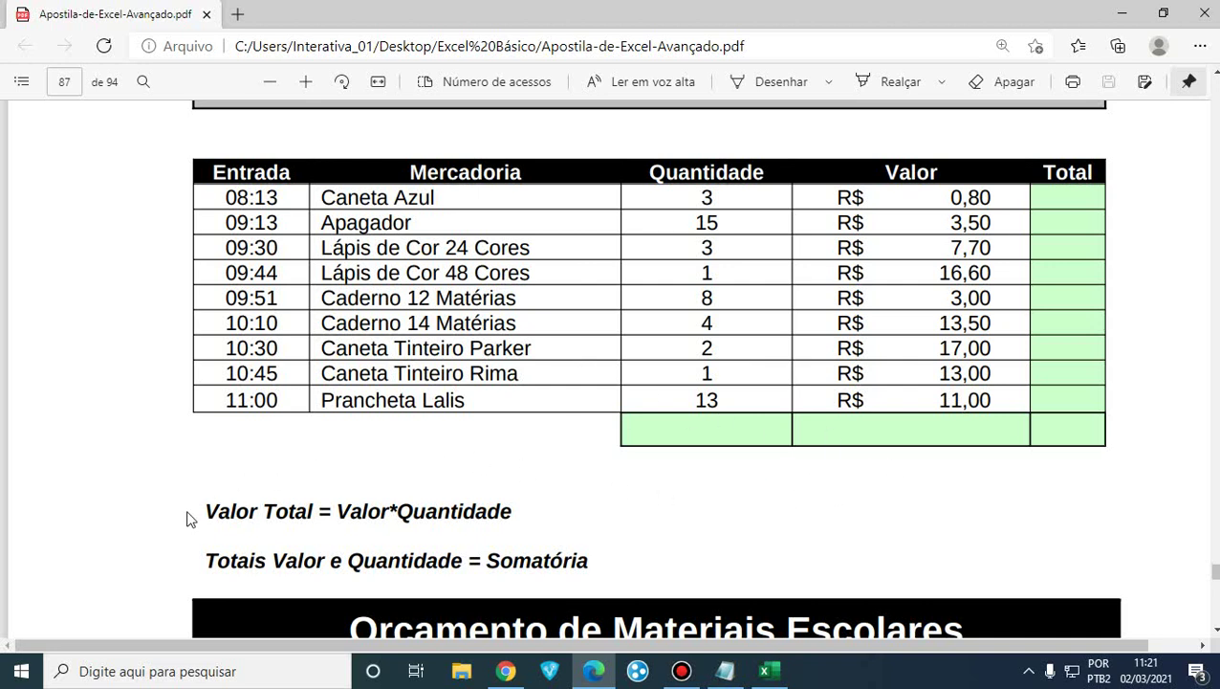
# Select the Valor Total and Totais Valor e Quantidade instructions below the table, and switch back to the Meet call in Chrome.
pyautogui.moveTo(191, 511); pyautogui.dragTo(594, 547)
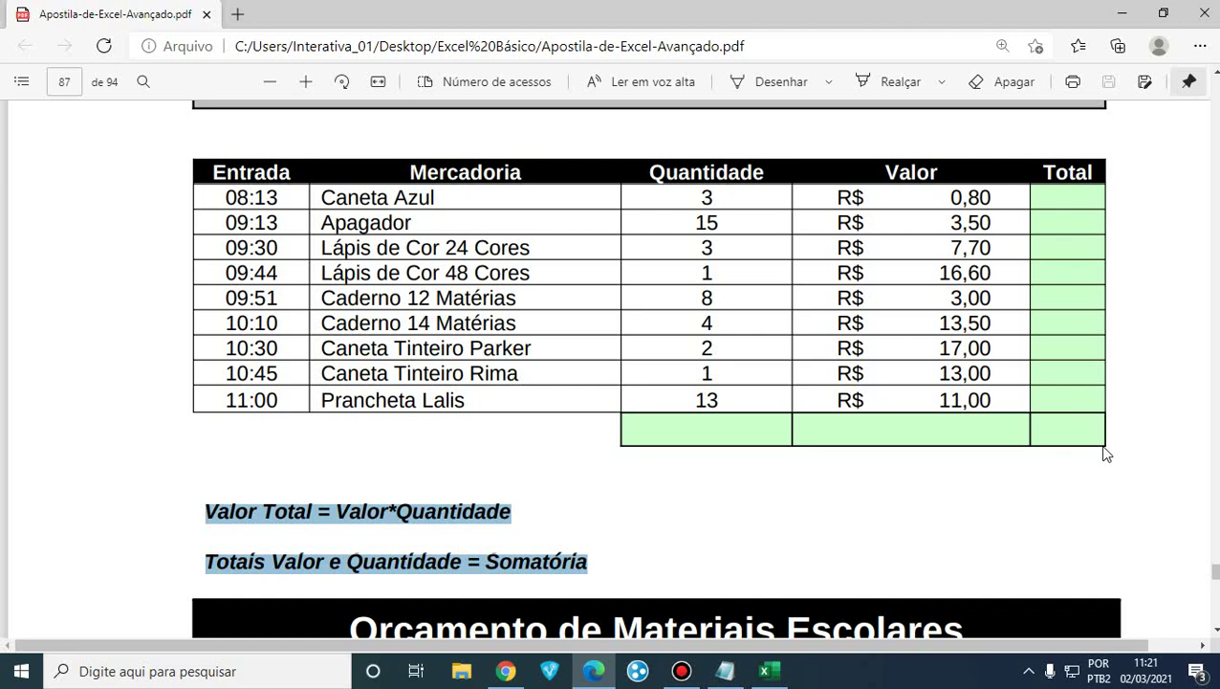
pyautogui.click(506, 671)
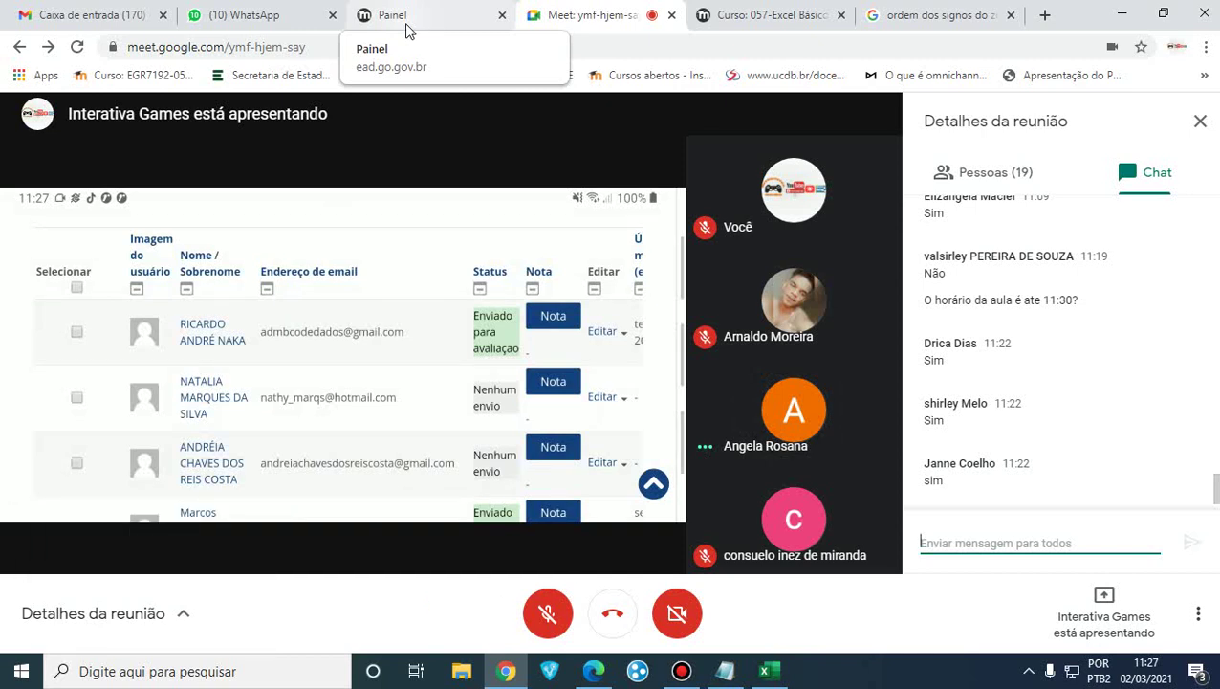
# Check the call's participant list, and review the Movimento de Caixa table and its calculation instructions on page 87 of the handout in Edge.
pyautogui.click(1020, 175)
pyautogui.click(1156, 180)
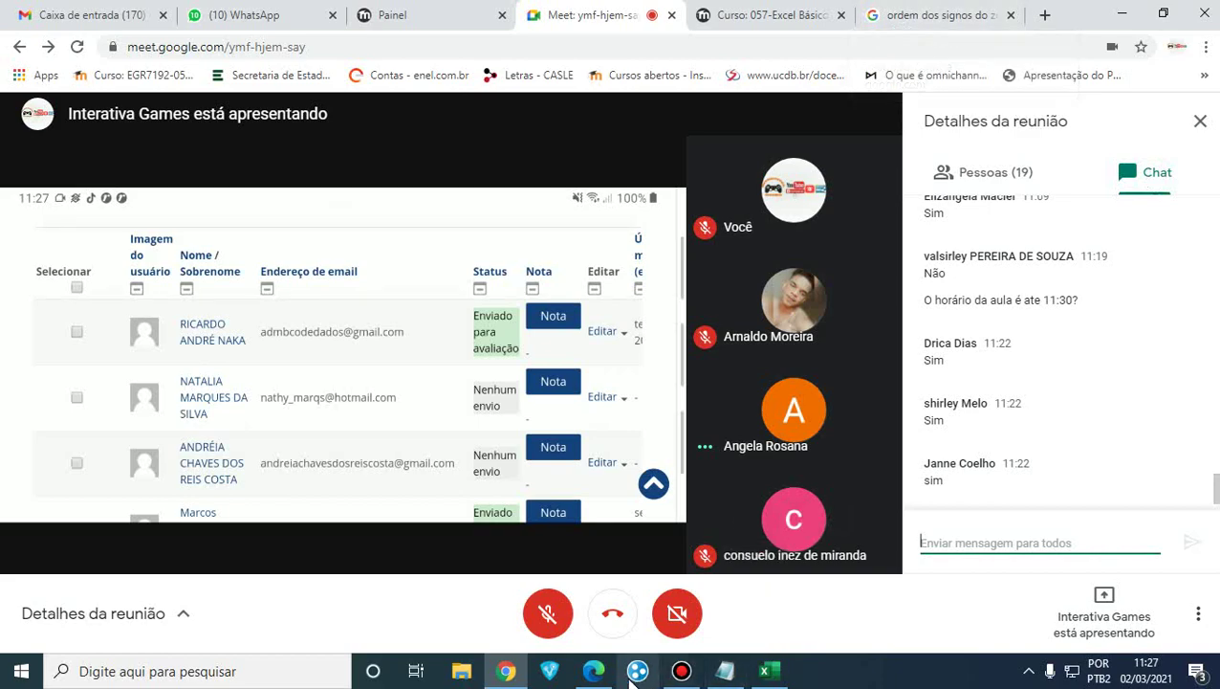
pyautogui.click(593, 674)
pyautogui.scroll(3, 489, 560)
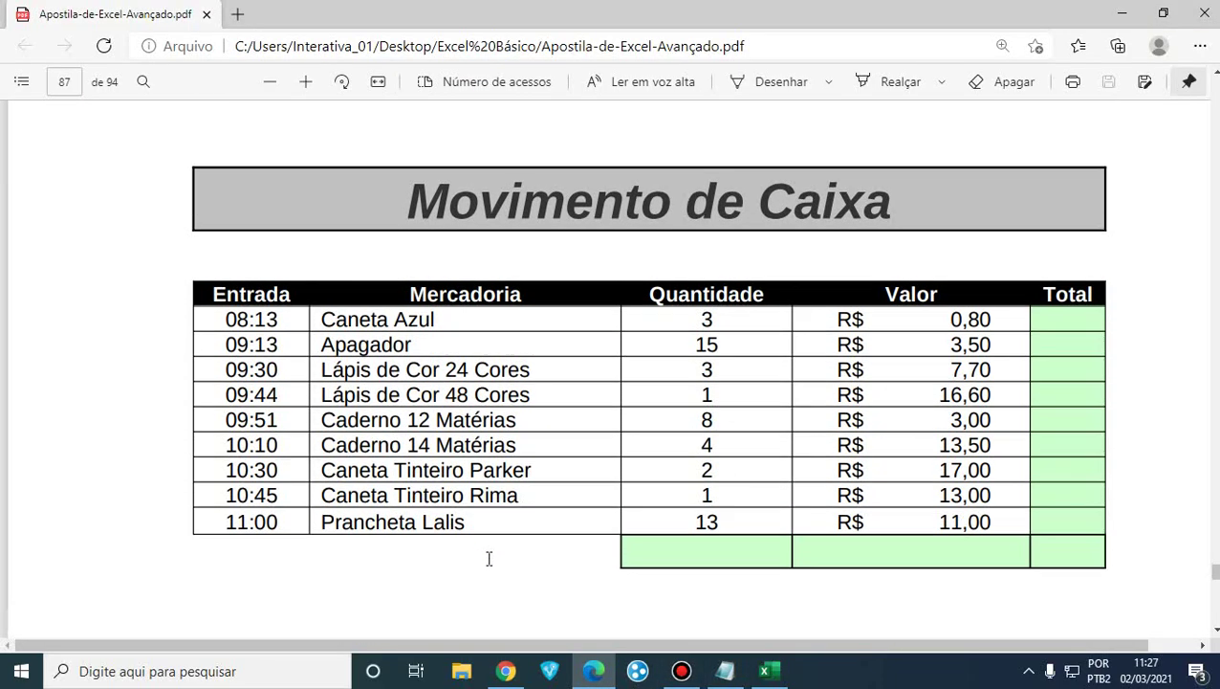
pyautogui.scroll(-3, 488, 560)
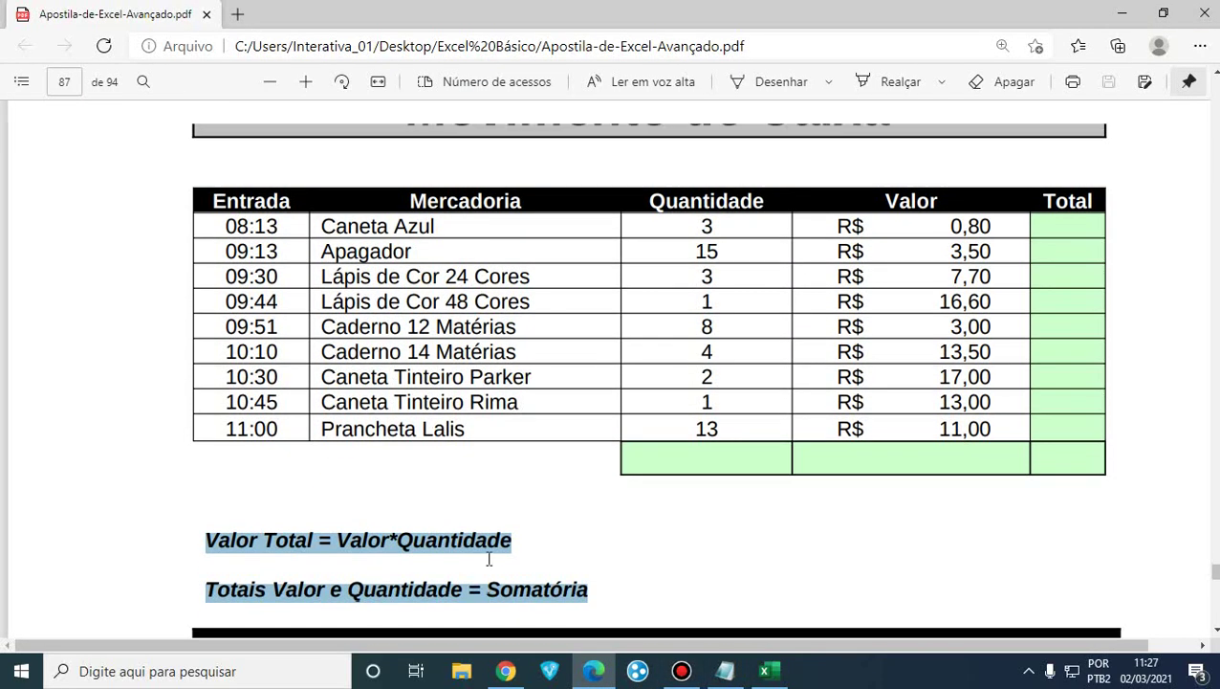
pyautogui.scroll(3, 489, 559)
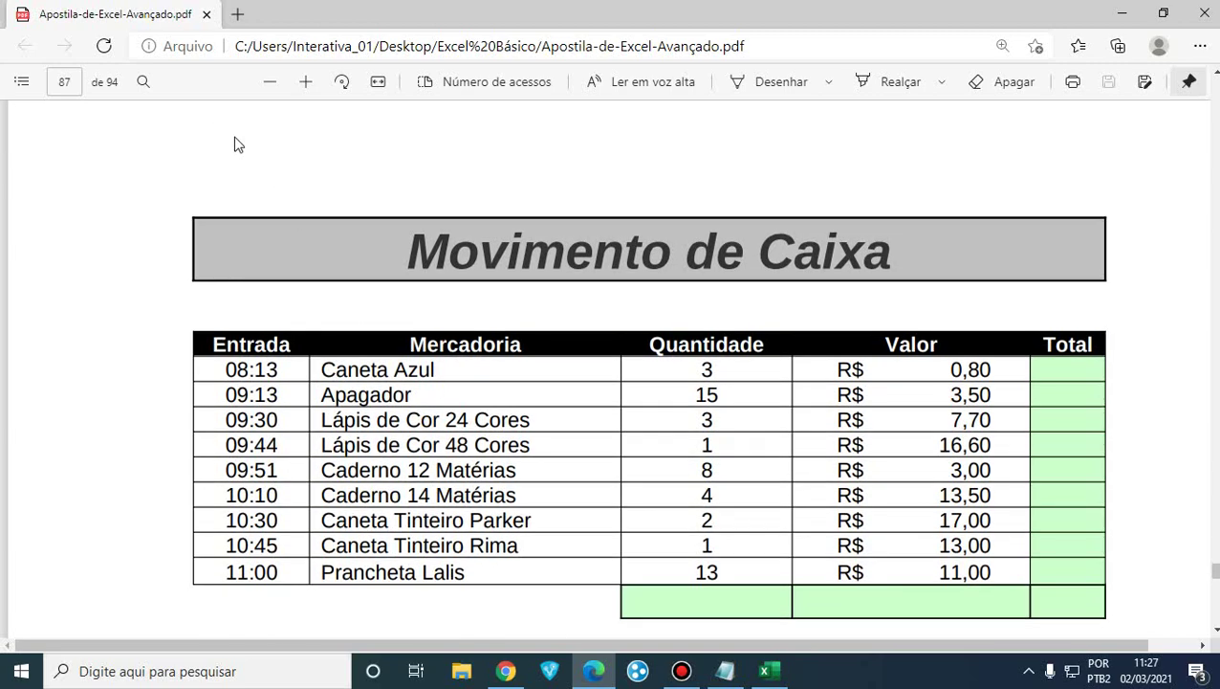
pyautogui.scroll(-3, 212, 103)
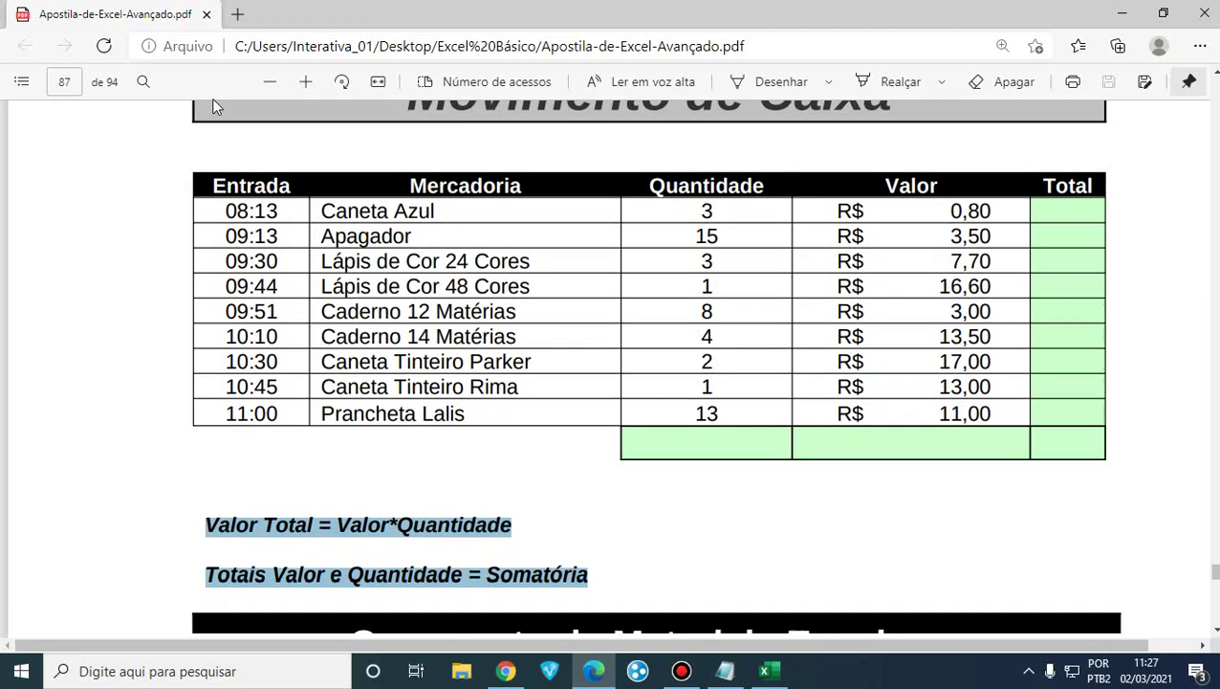
pyautogui.scroll(1, 214, 105)
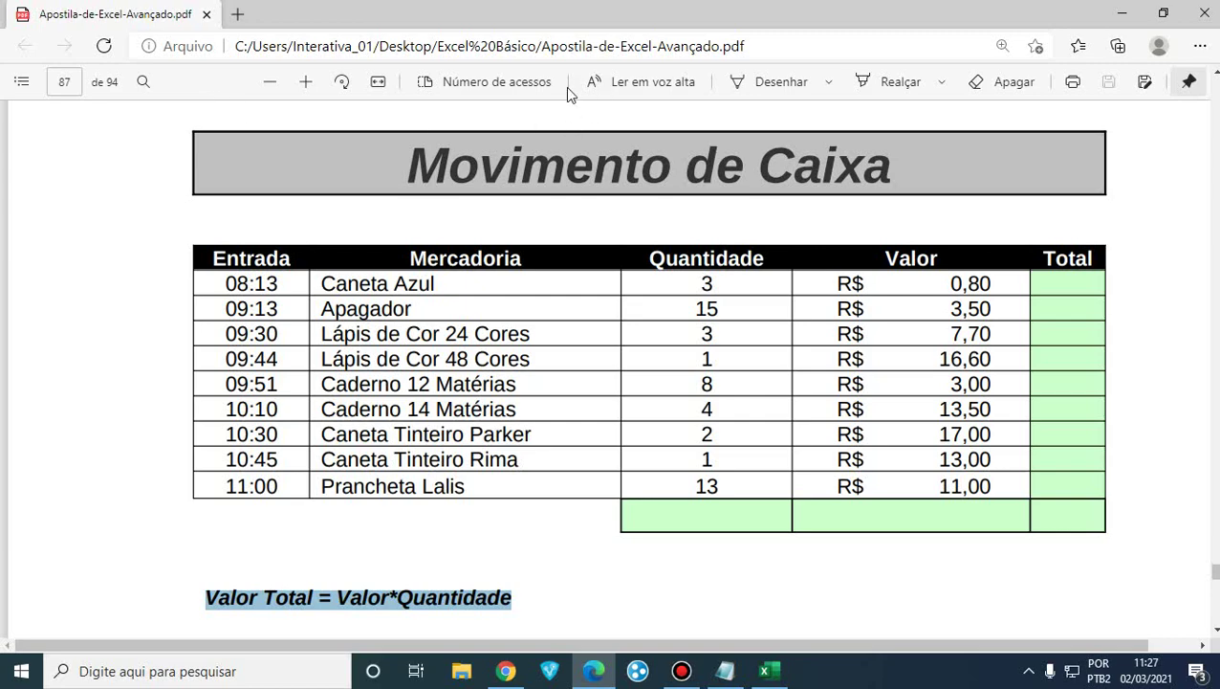
pyautogui.scroll(-2, 560, 121)
pyautogui.scroll(1, 561, 120)
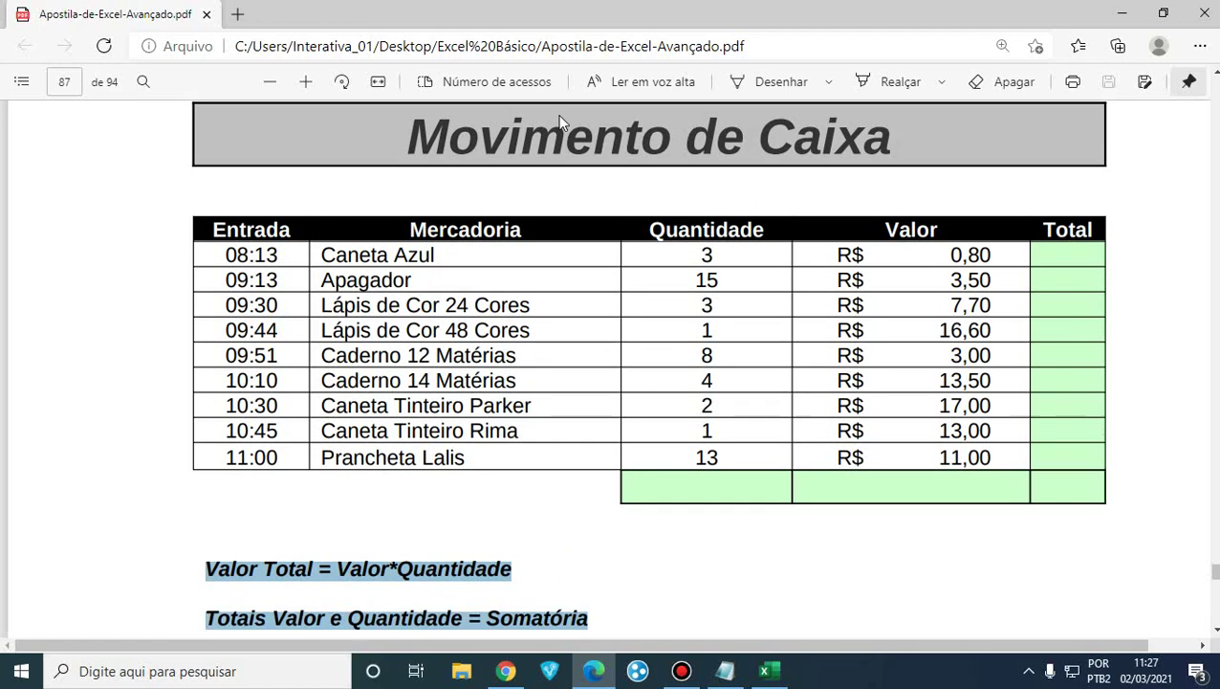
pyautogui.scroll(-1, 560, 121)
pyautogui.scroll(2, 560, 121)
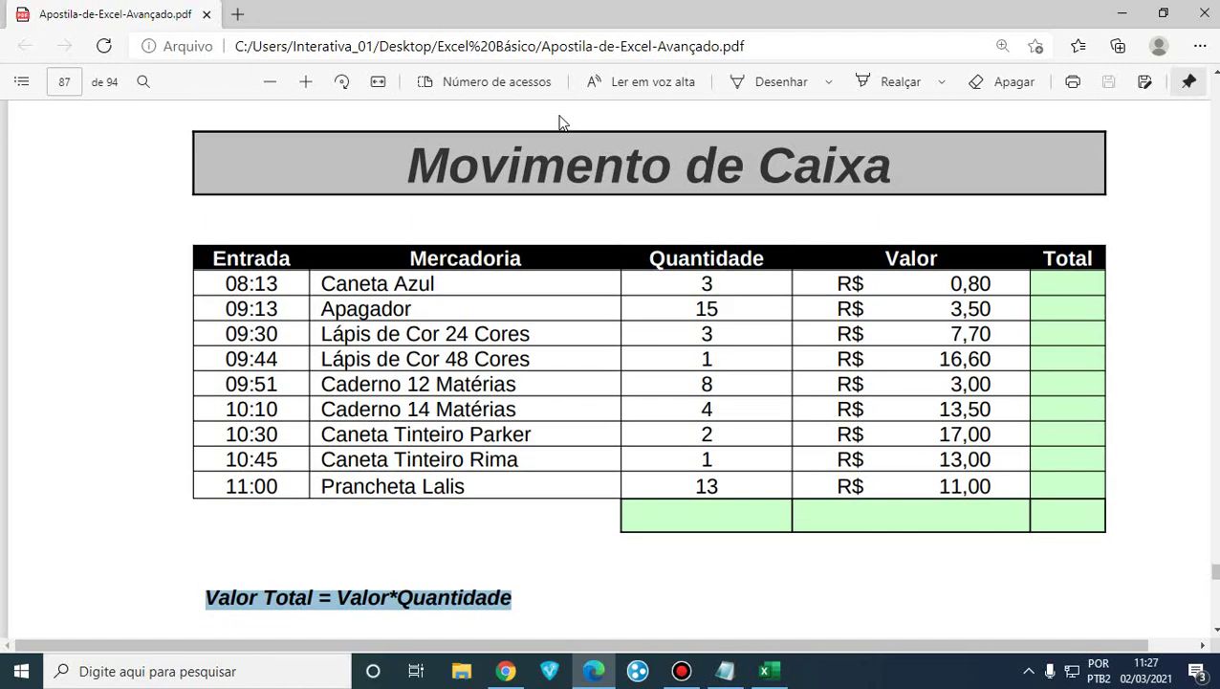
# Switch back to the Meet call in Chrome, check the recording status in Bandicam, and minimize the recorder.
pyautogui.click(506, 671)
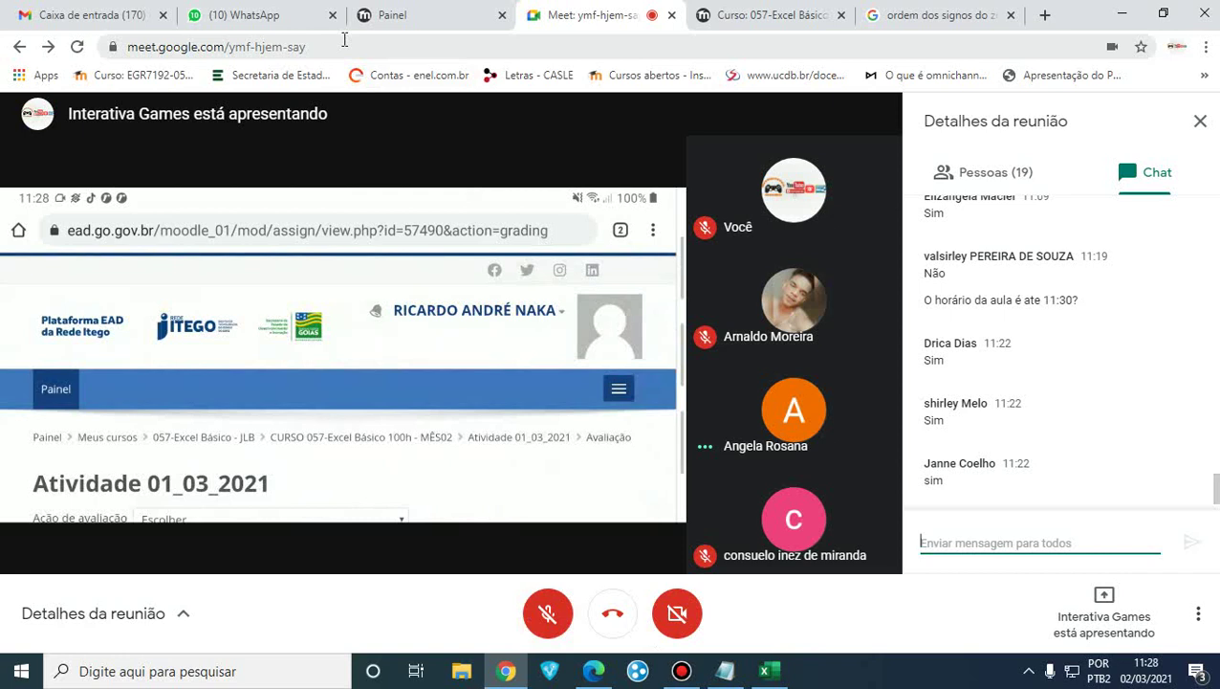
pyautogui.click(682, 672)
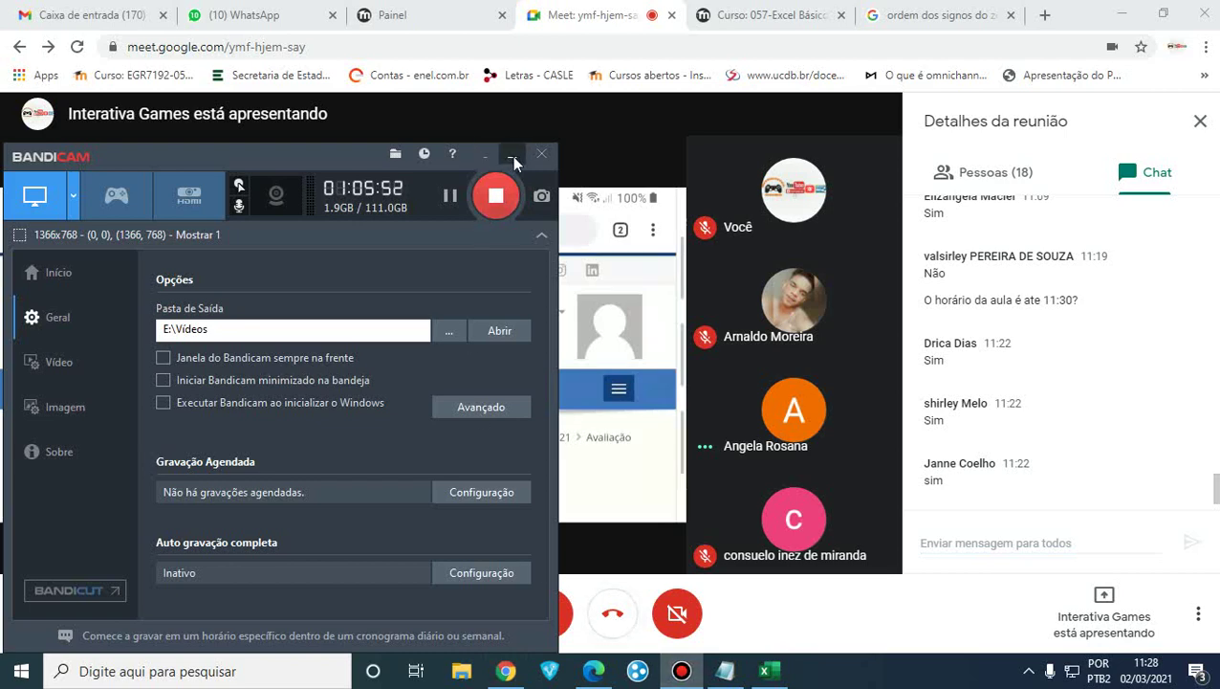
pyautogui.click(511, 155)
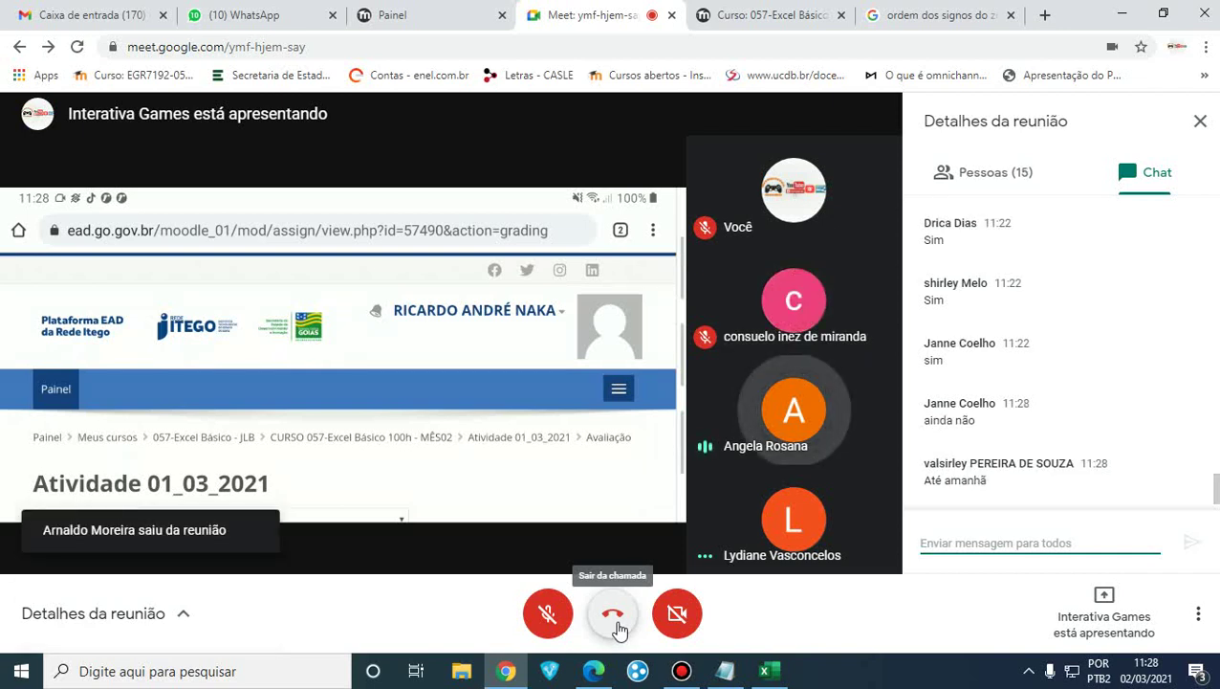
# Leave the Meet call and close its browser tab.
pyautogui.click(617, 624)
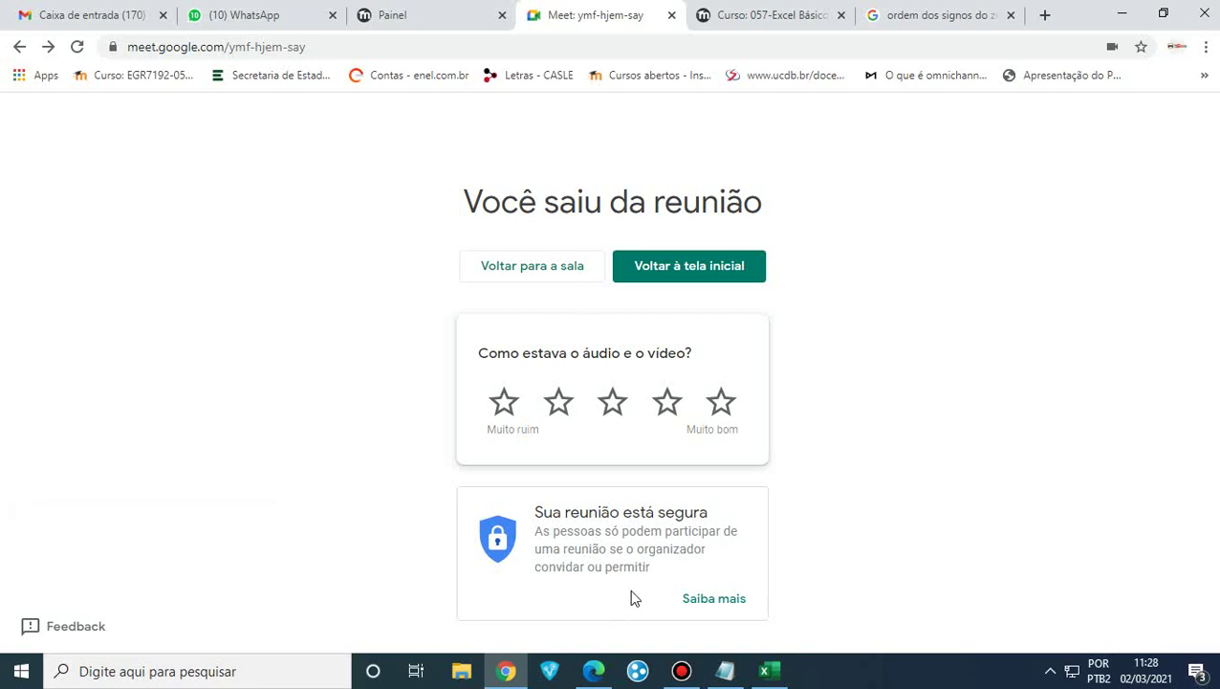
pyautogui.click(671, 15)
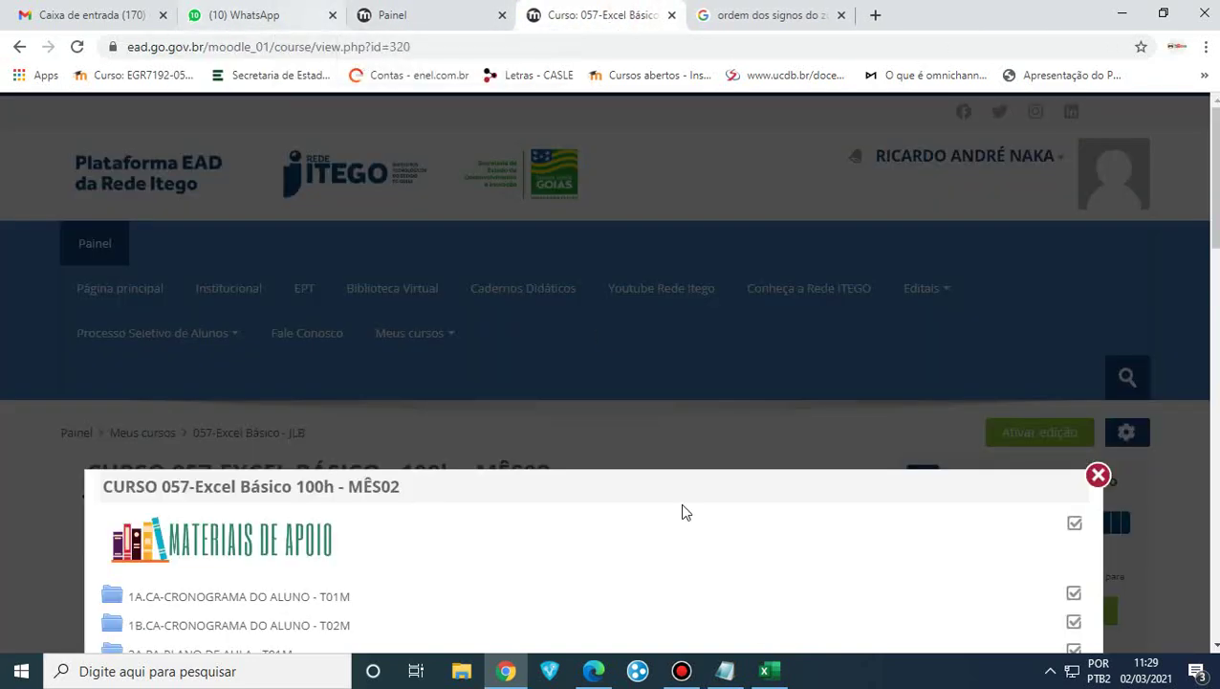